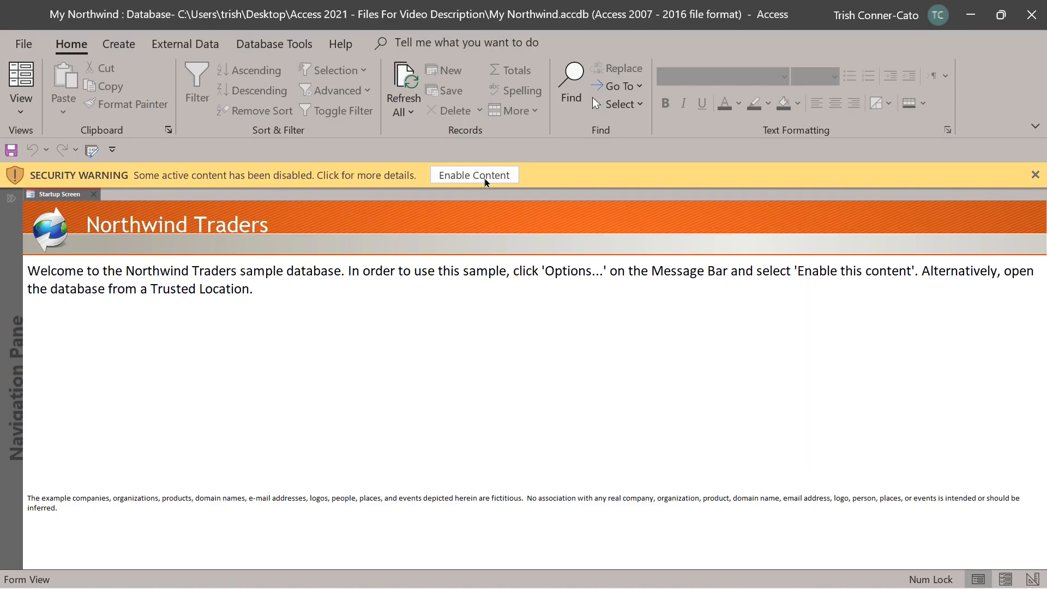
Enable the database's blocked content and log in to Northwind with the preselected employee
click(485, 182)
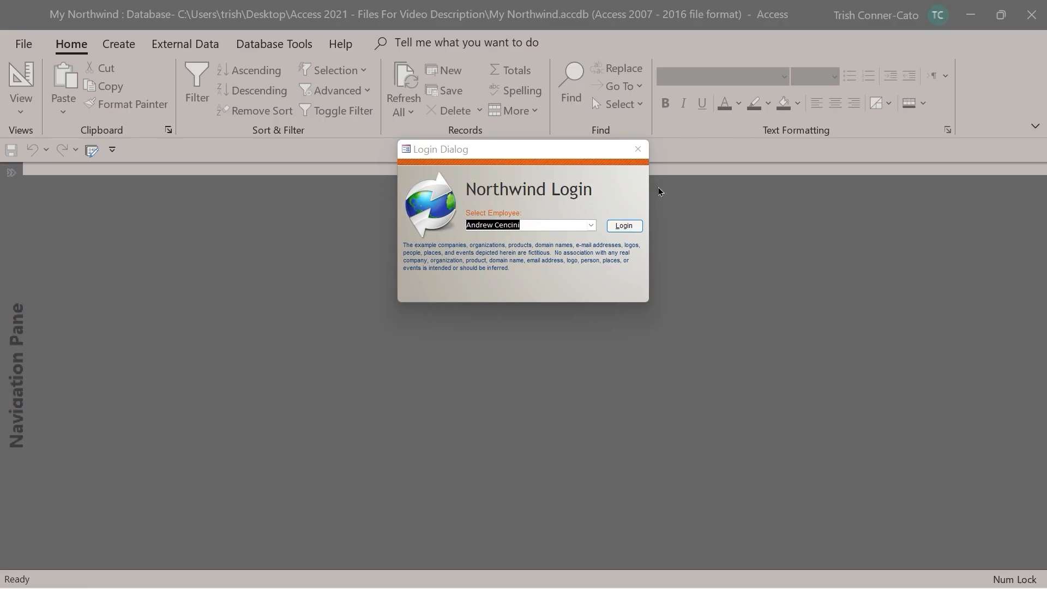
click(588, 227)
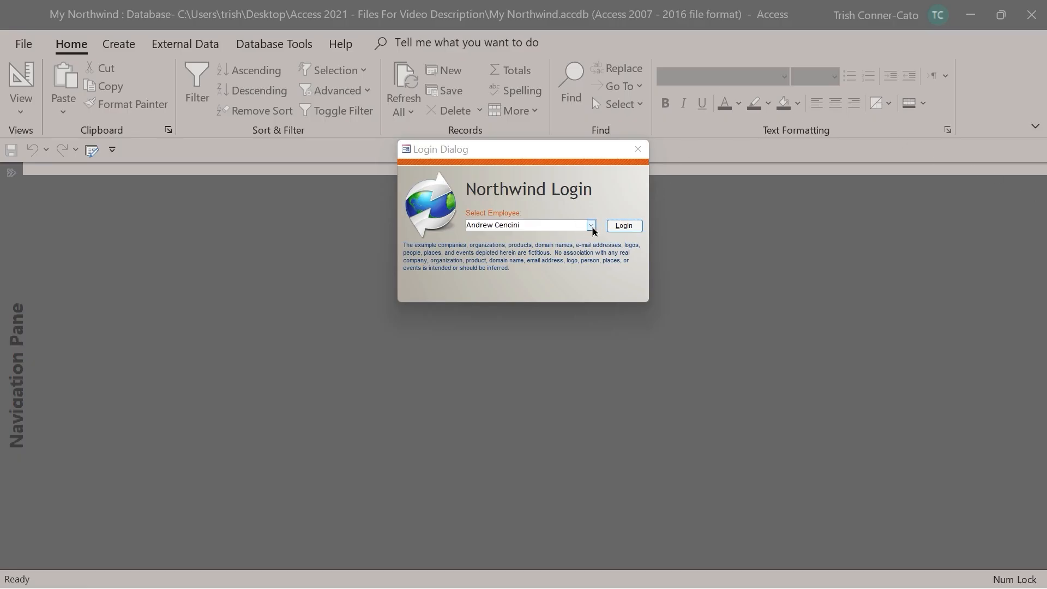
click(591, 226)
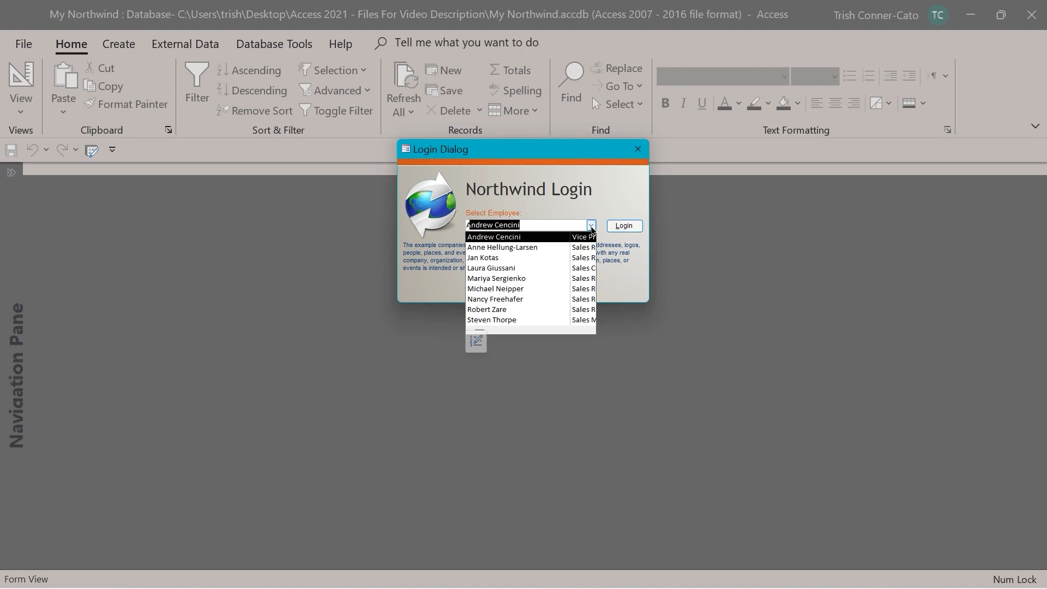
click(591, 227)
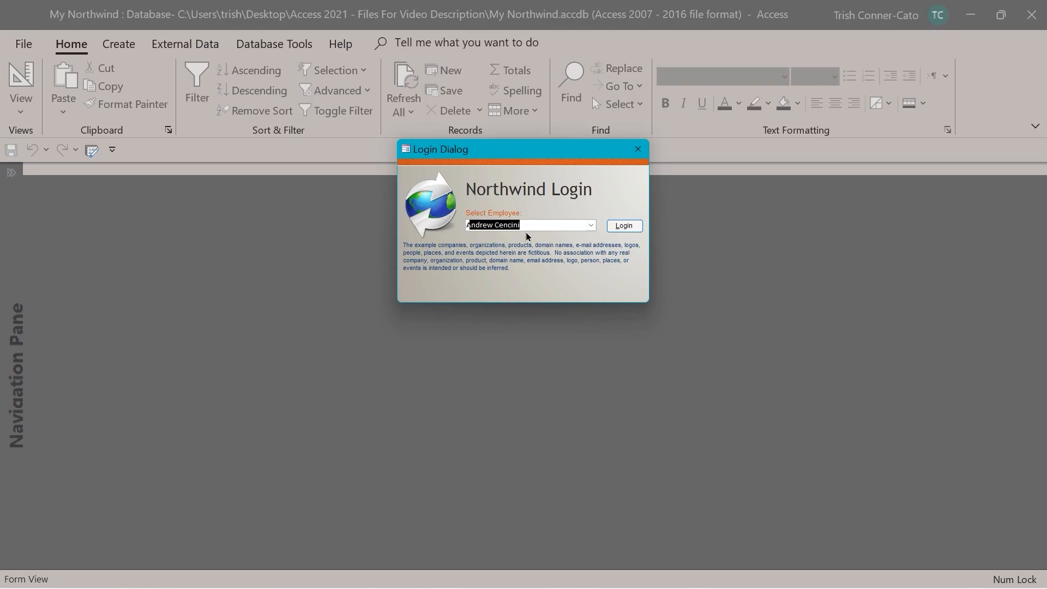
click(619, 231)
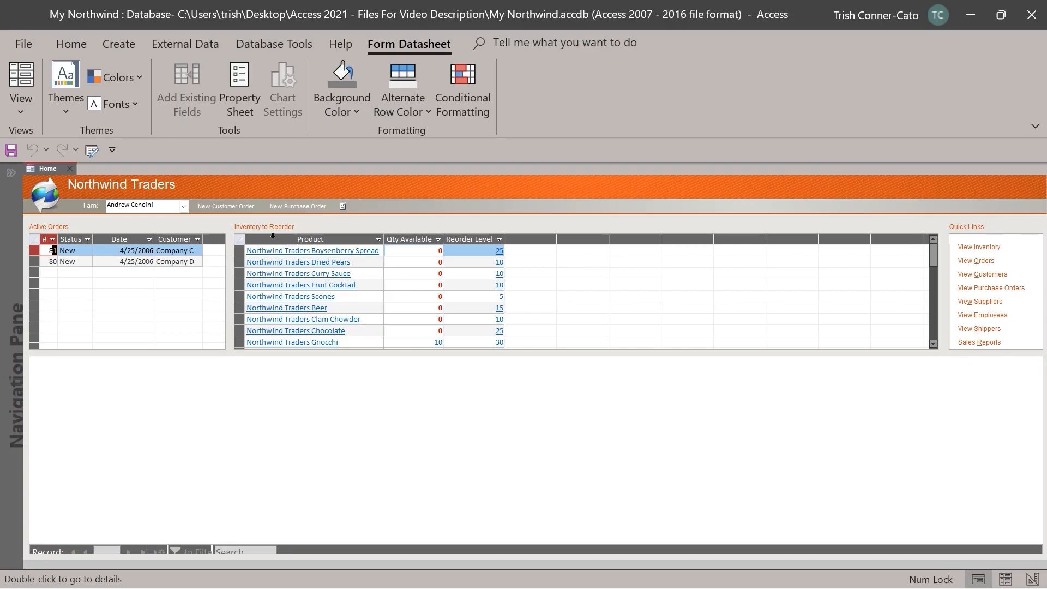
View the product details of Northwind Traders Boysenberry Spread from the reorder list, and close them
double_click(297, 257)
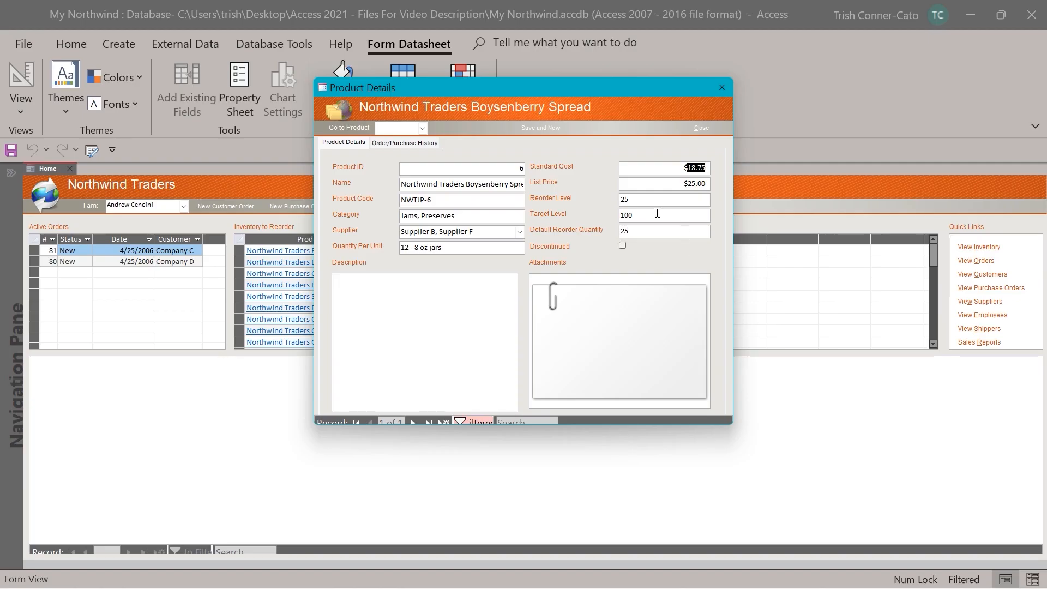
click(702, 130)
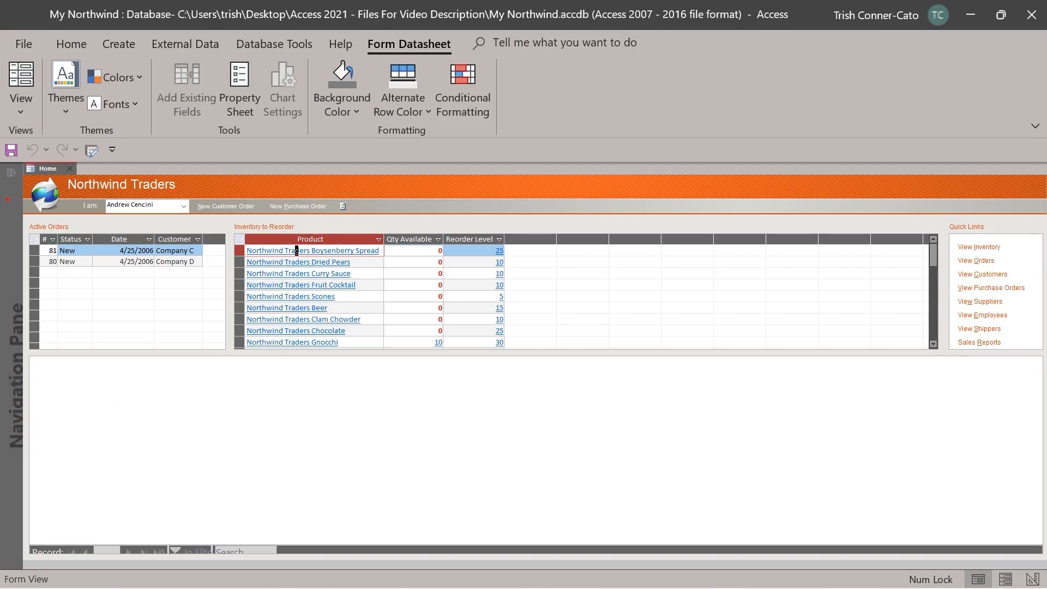
Expand the collapsed Navigation Pane and widen it until the group names are fully readable
drag(8, 196, 8, 289)
key(Escape)
click(10, 172)
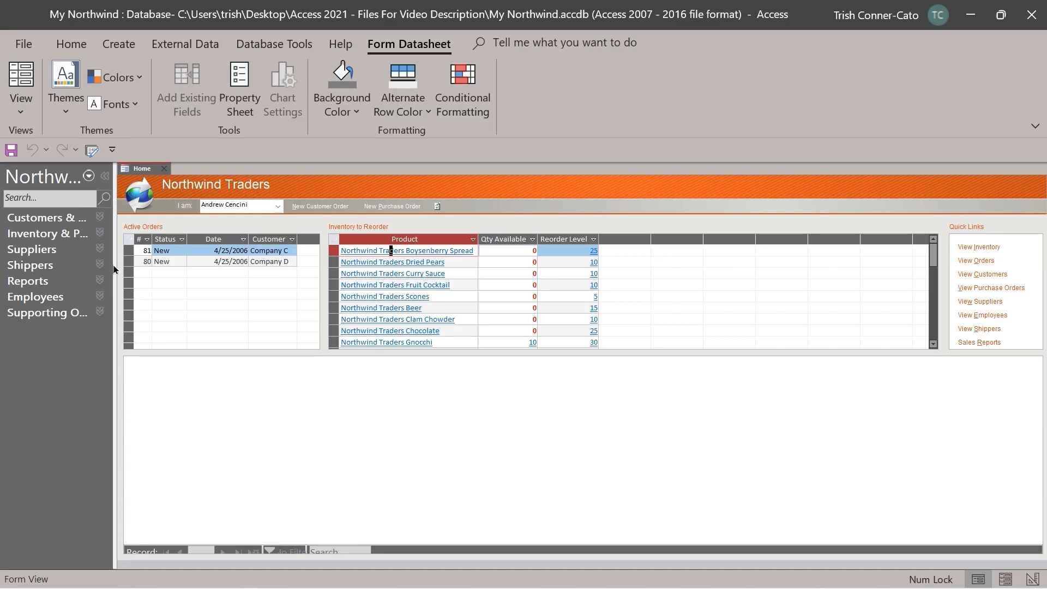
drag(114, 269, 172, 266)
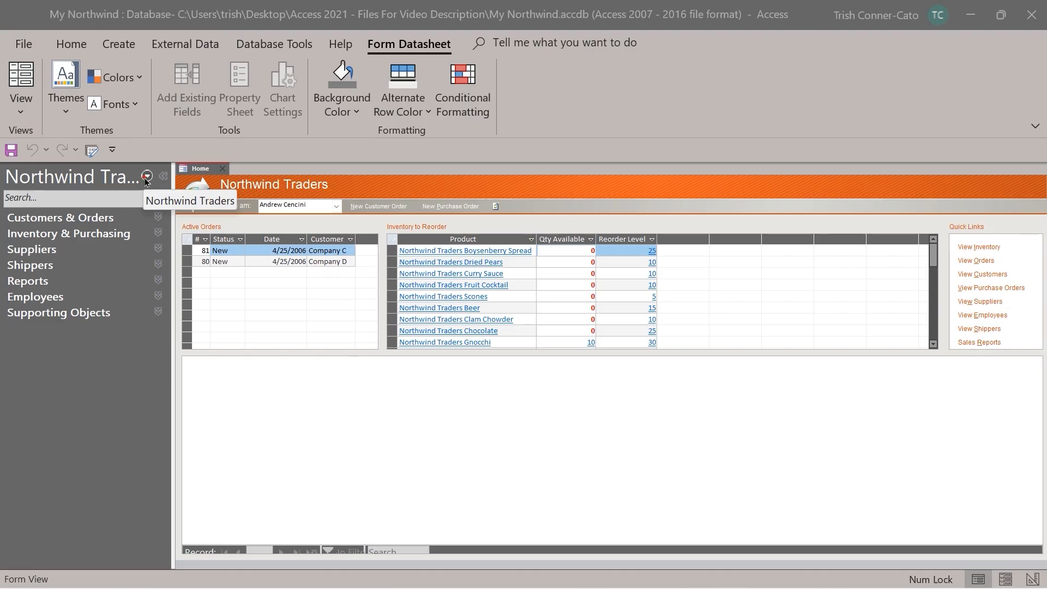
Change the Navigation Pane category from Northwind Traders to Object Type
drag(149, 180, 154, 276)
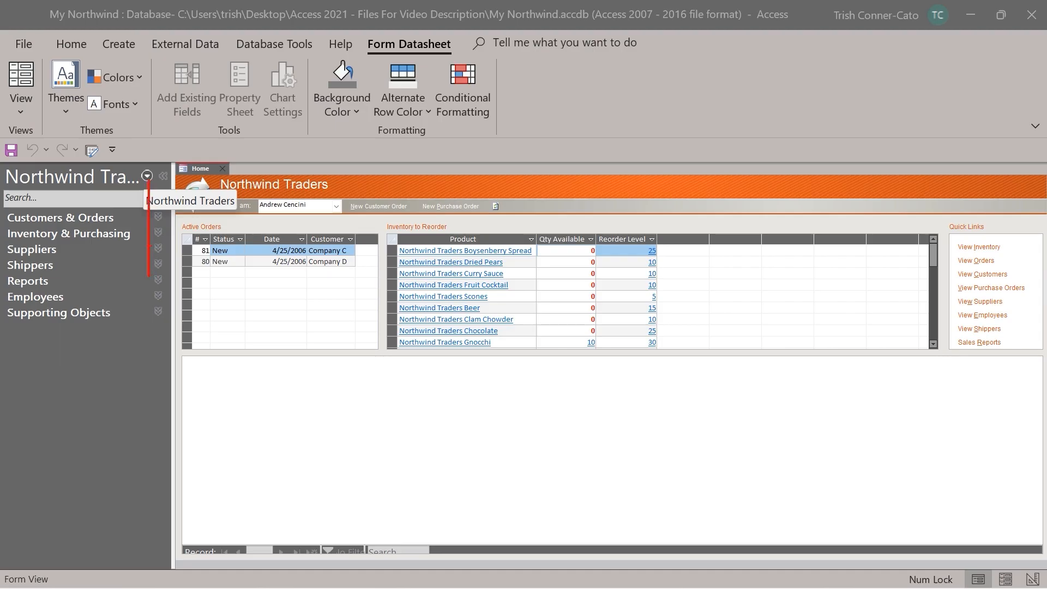
click(147, 176)
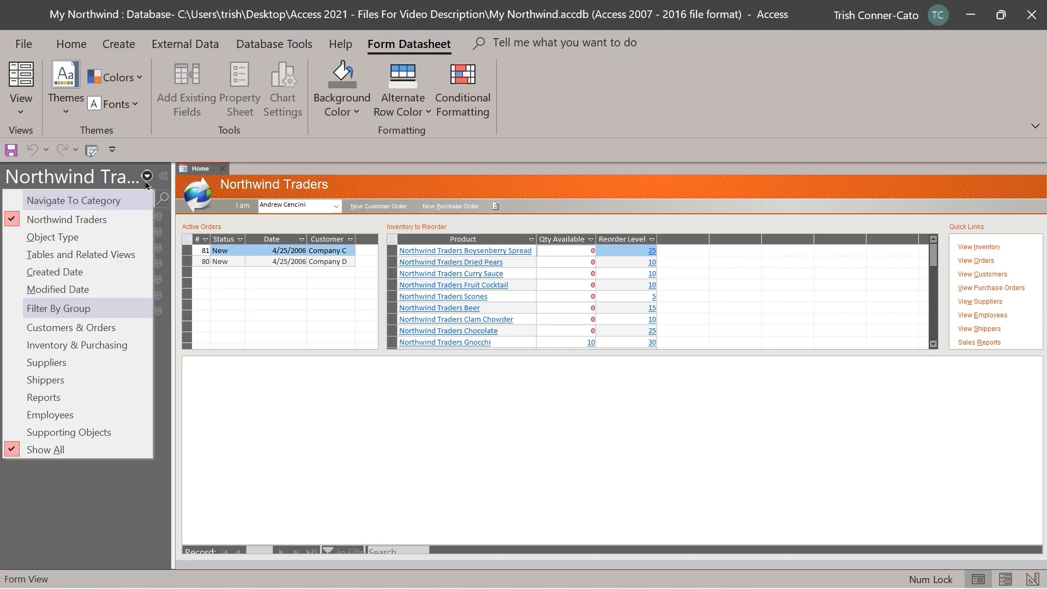
click(69, 238)
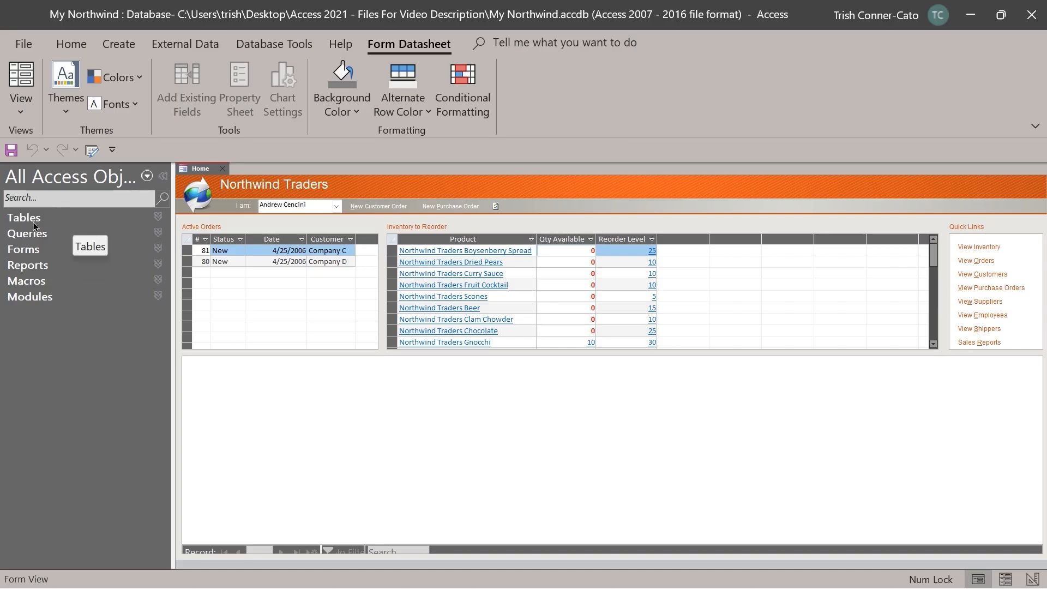
Look through the database's Tables group and its Queries group, collapsing each one after viewing
click(158, 218)
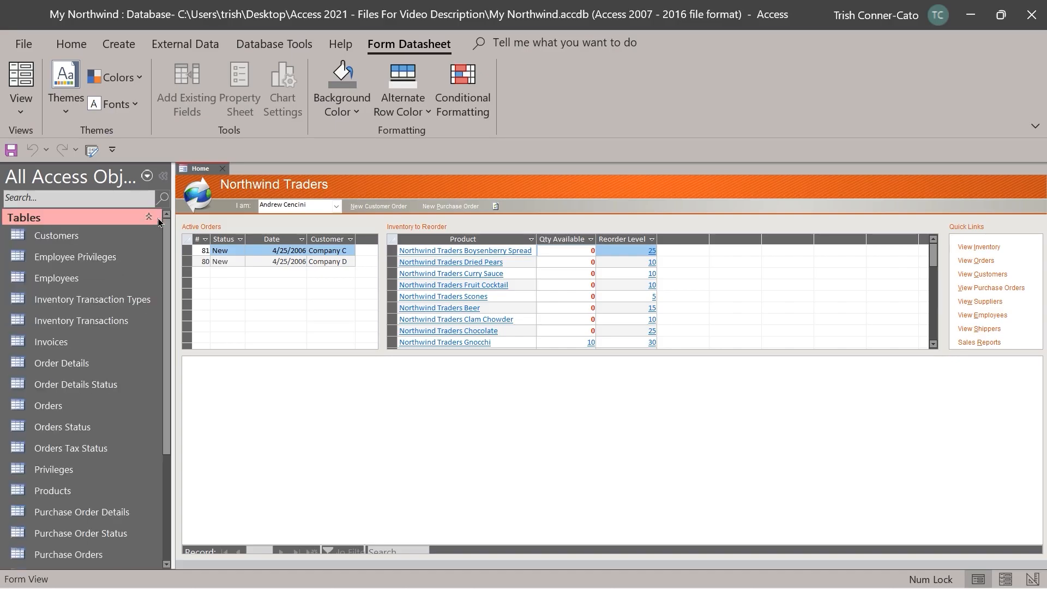
mouse_move(170, 236)
mouse_down()
mouse_move(177, 353)
mouse_move(175, 220)
mouse_up()
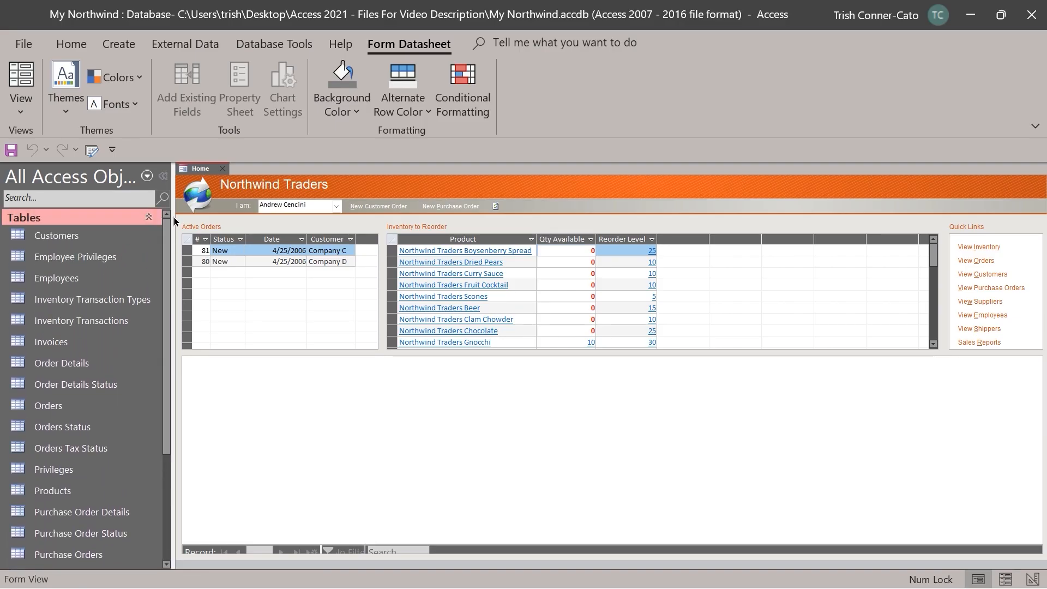
click(146, 223)
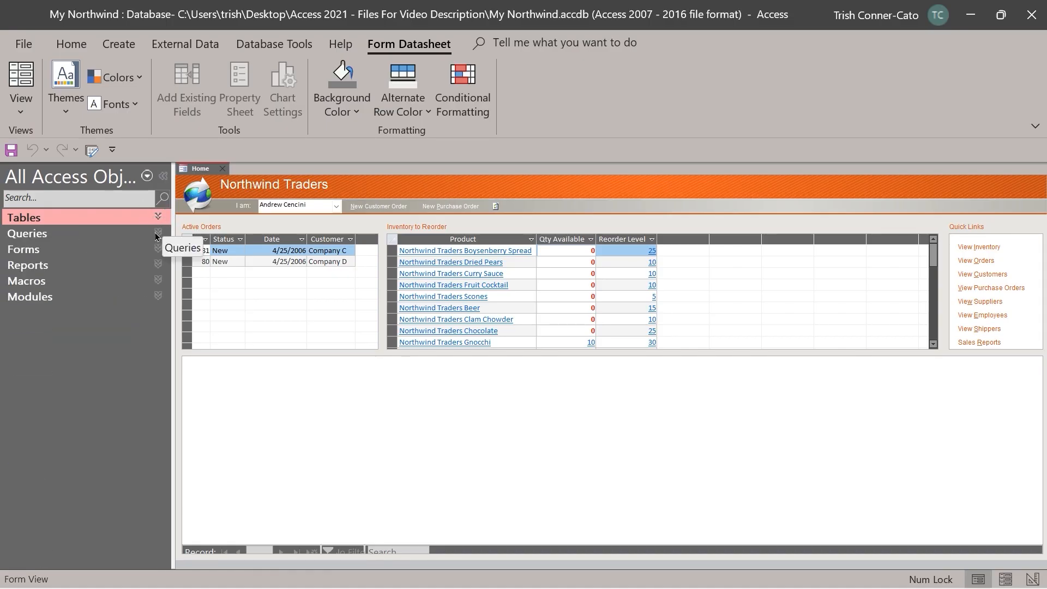
click(156, 236)
scroll(151, 283, down, 1)
scroll(151, 283, down, 2)
scroll(151, 283, up, 2)
scroll(152, 282, up, 1)
click(152, 220)
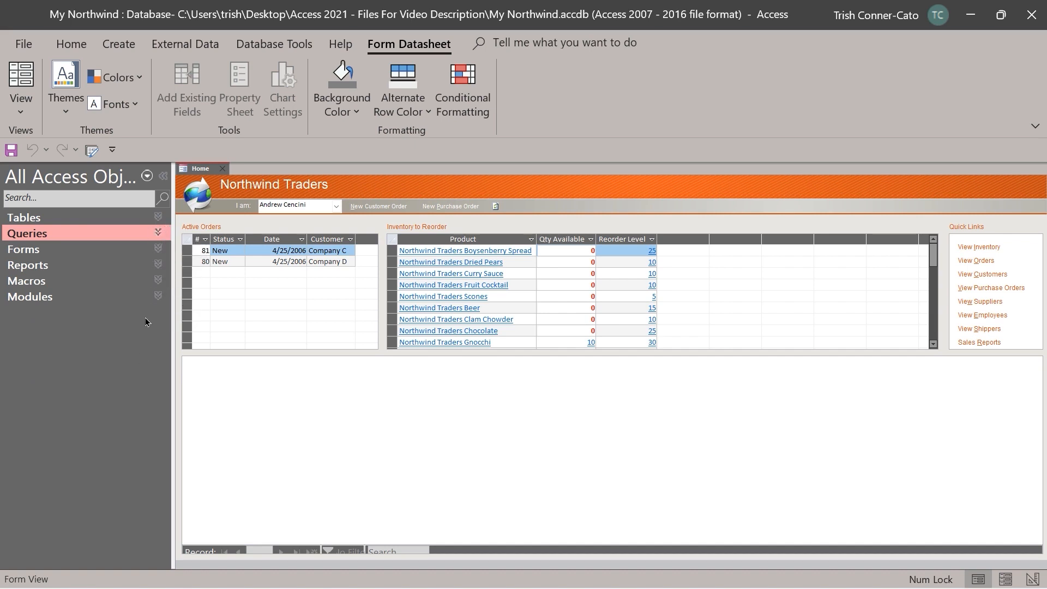
Open the Customers table from the Tables group to view its records in Datasheet View
click(158, 218)
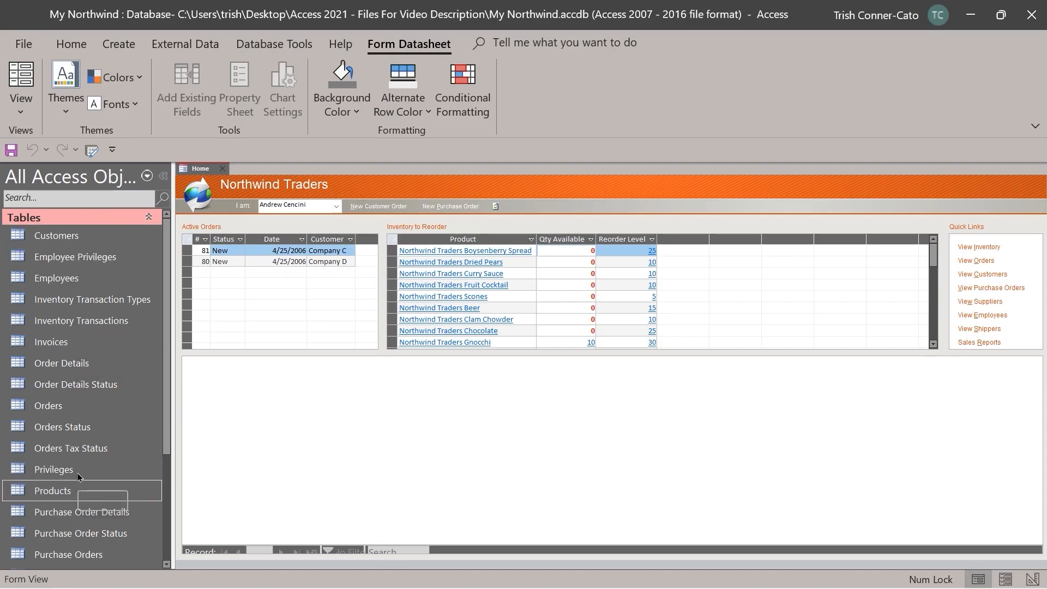
double_click(54, 235)
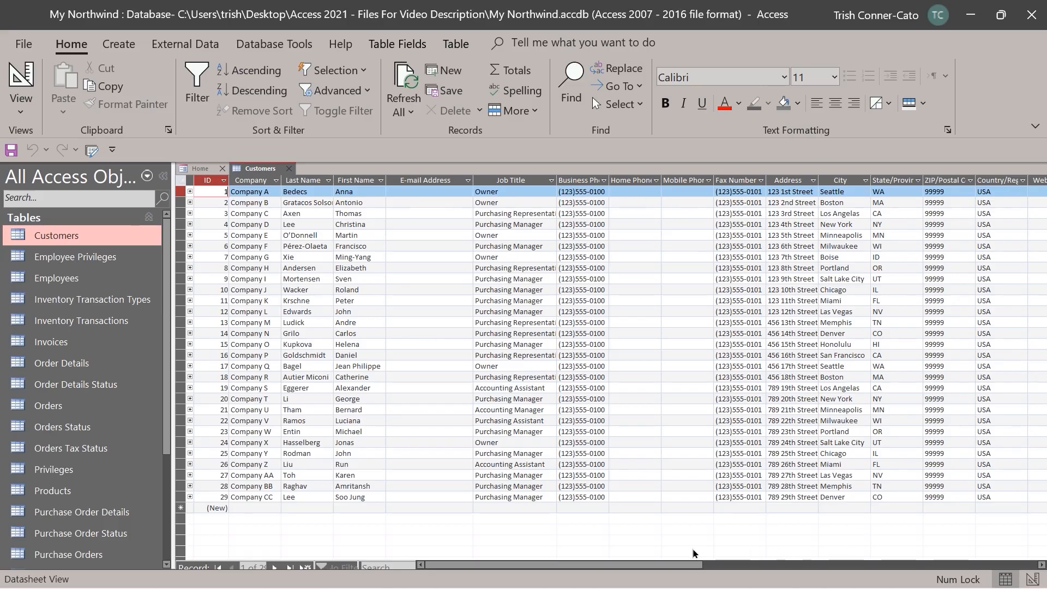
drag(685, 566, 503, 565)
Switch the Customers table to Design View, accepting read-only access, to view its fields and data types
right_click(266, 171)
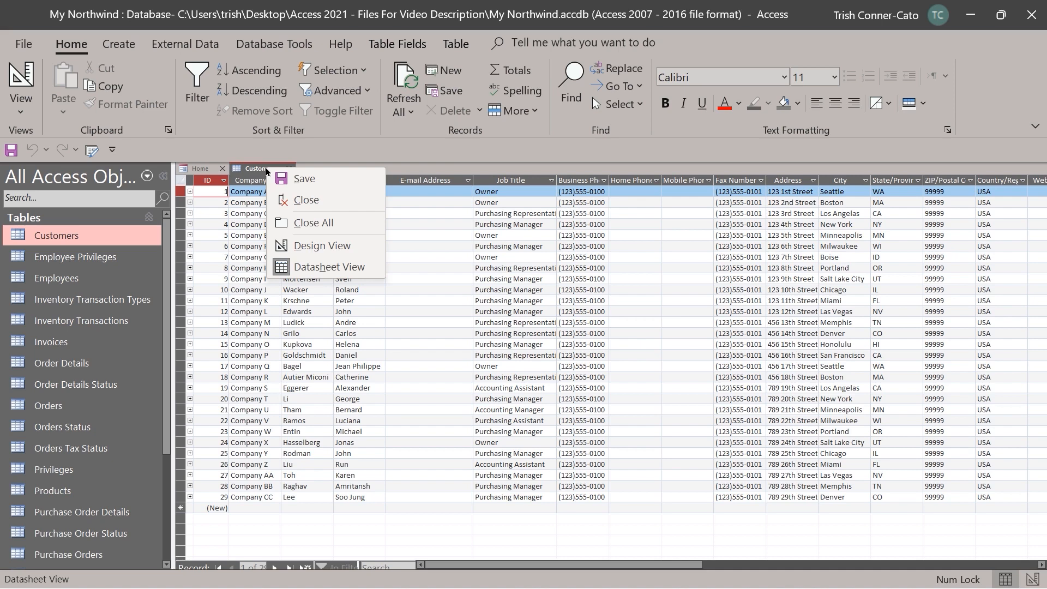
click(310, 246)
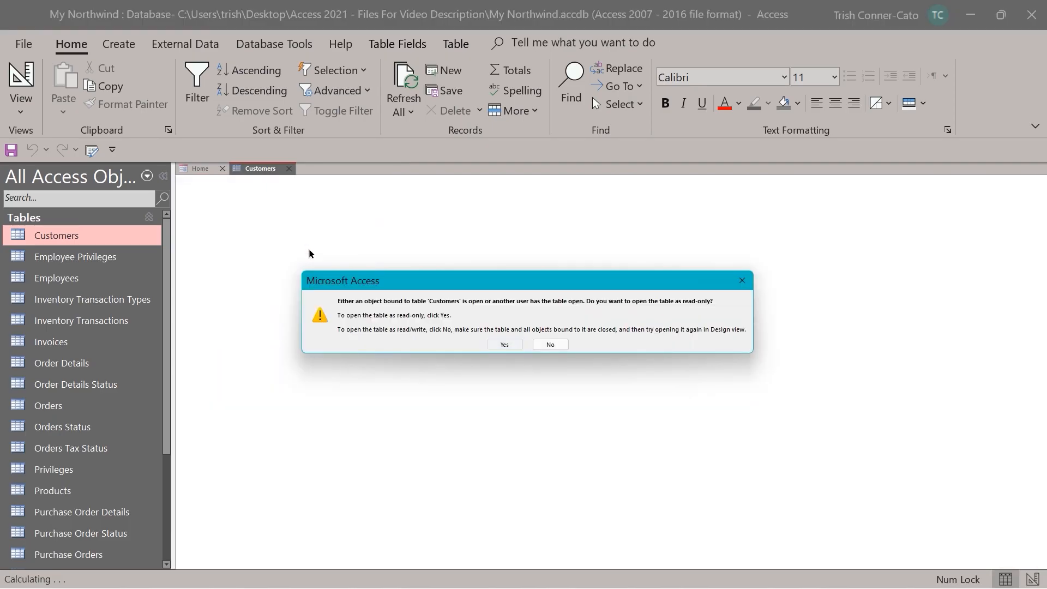
key(Return)
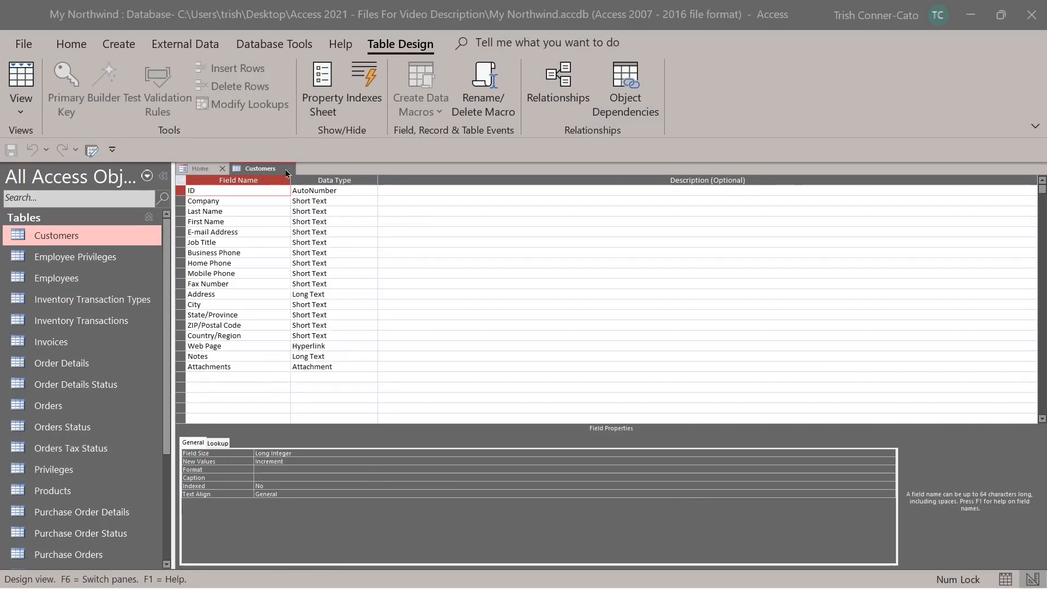
Close all open database objects and collapse the Tables group in the Navigation Pane
right_click(251, 170)
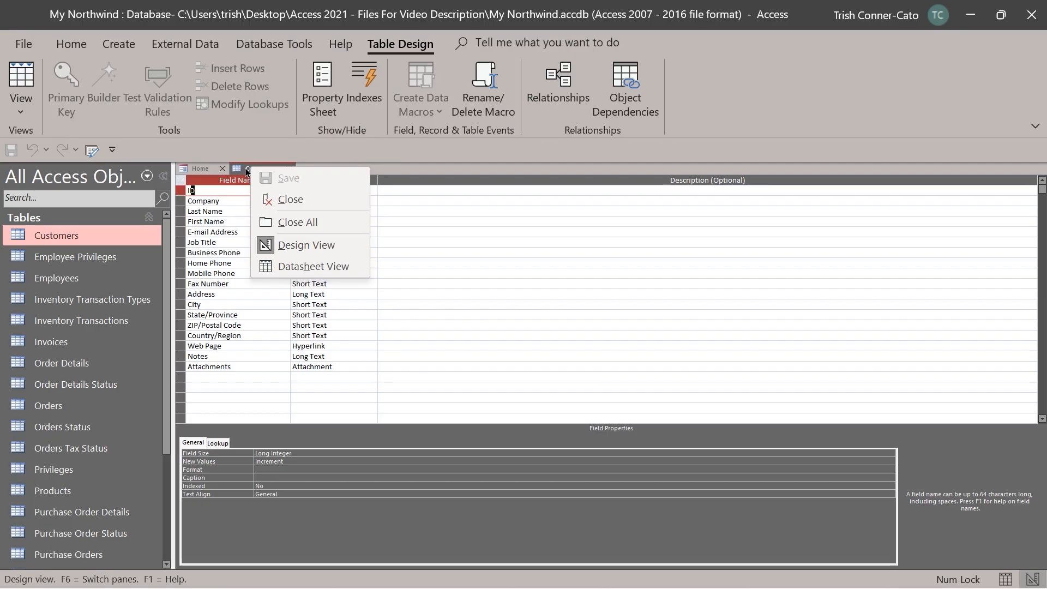
click(307, 222)
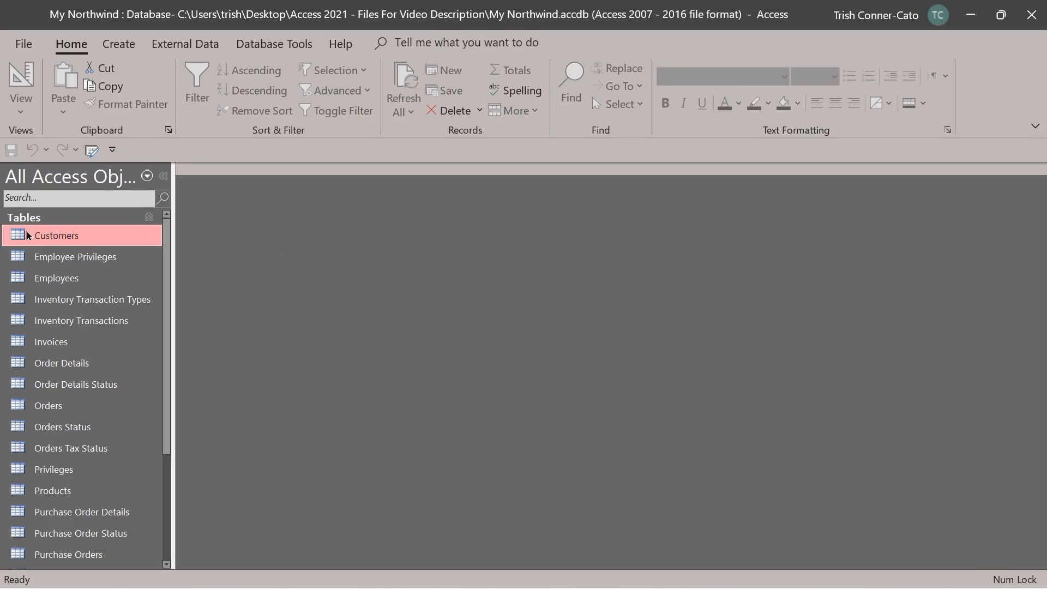
click(148, 218)
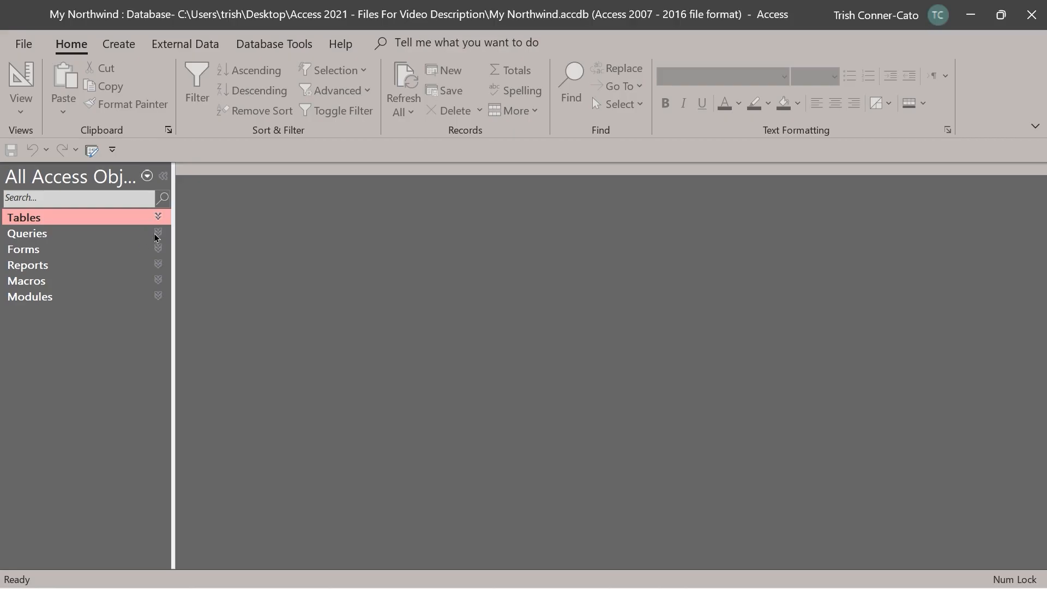
Expand the Queries group in a wider Navigation Pane and open the Product Category Sales by Date query
click(158, 234)
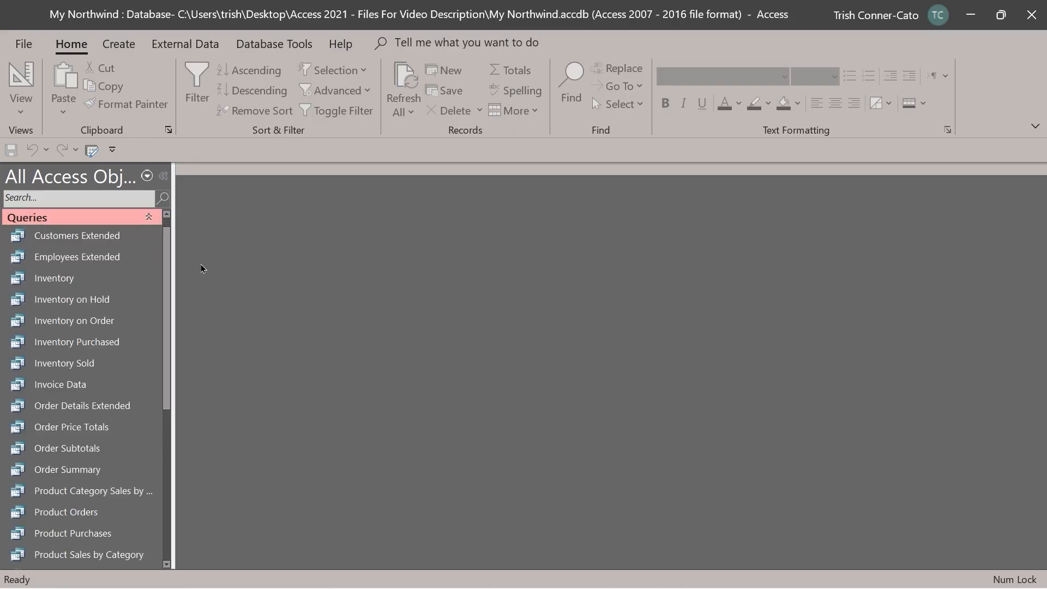
click(91, 284)
drag(170, 480, 262, 481)
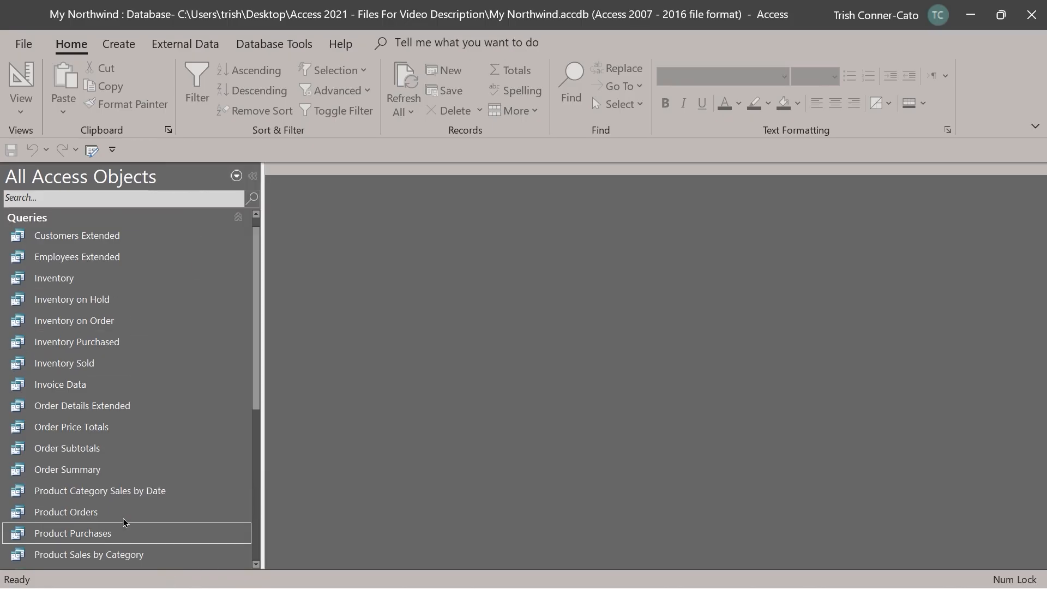
right_click(61, 494)
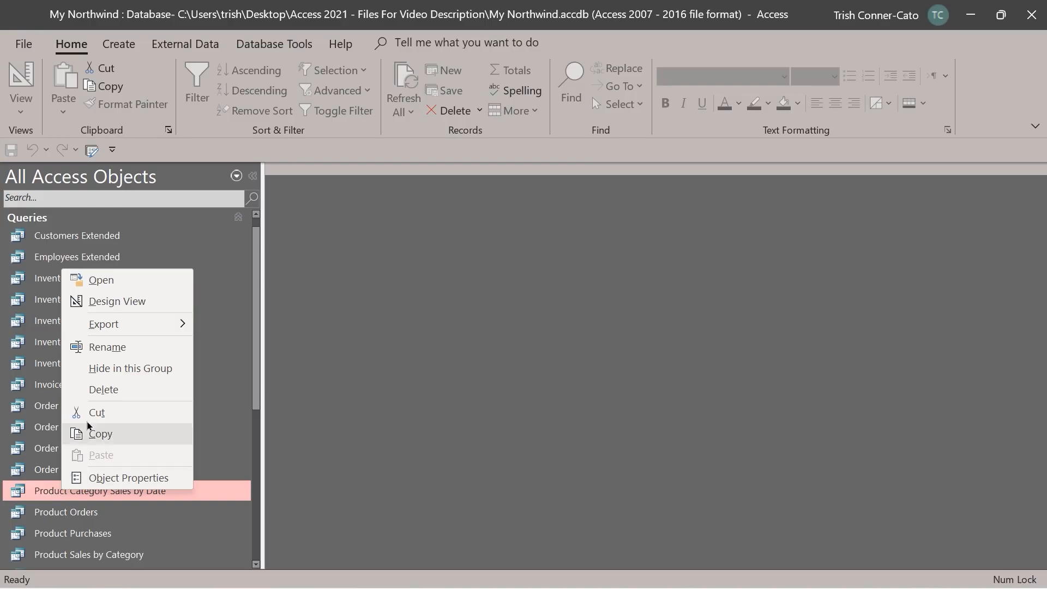
click(103, 284)
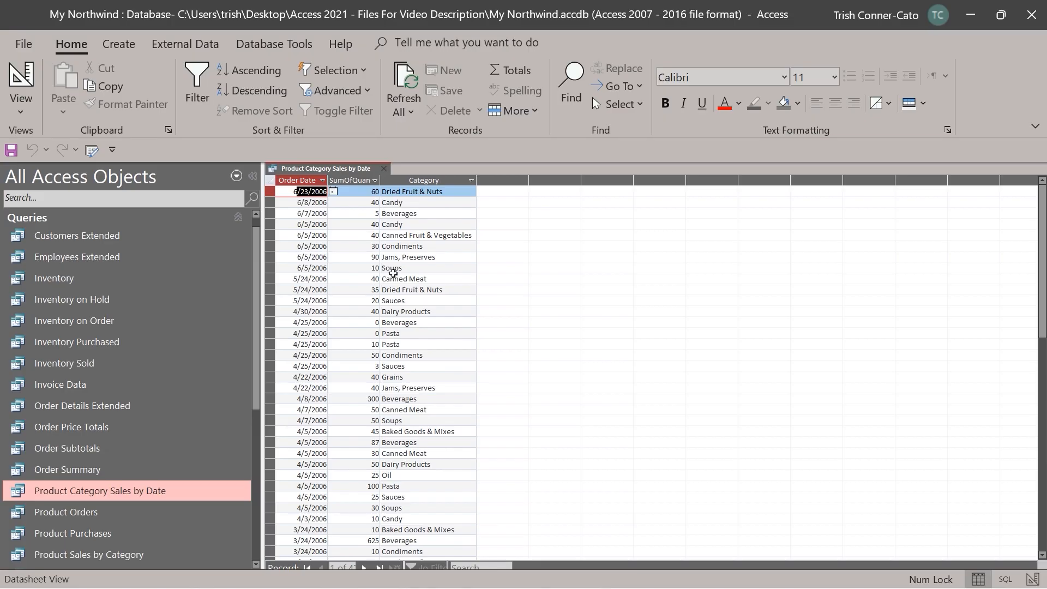
View the Product Category Sales by Date query in Design View and in SQL View
right_click(344, 173)
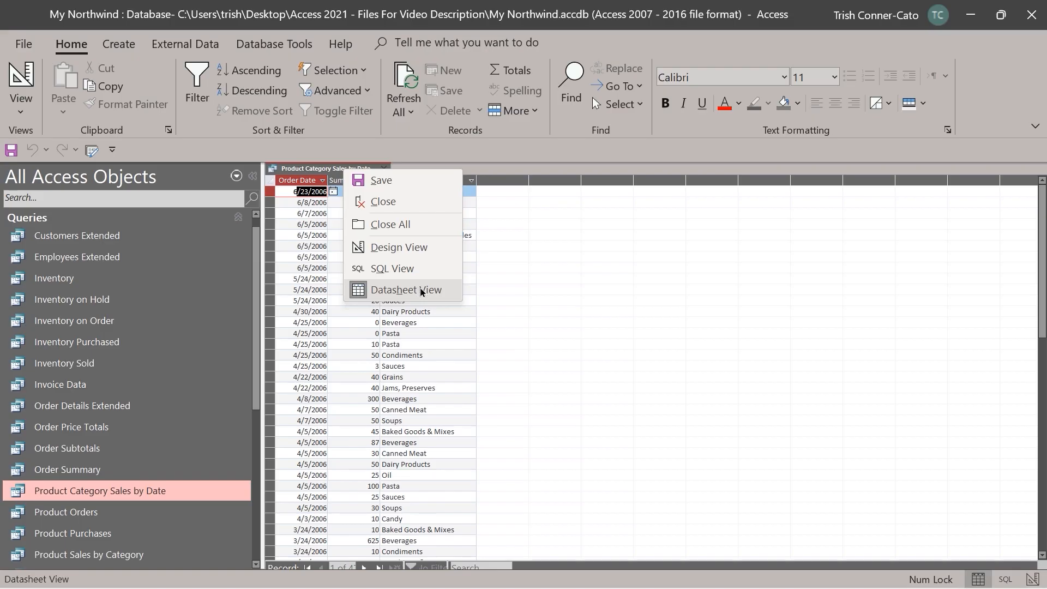
click(400, 248)
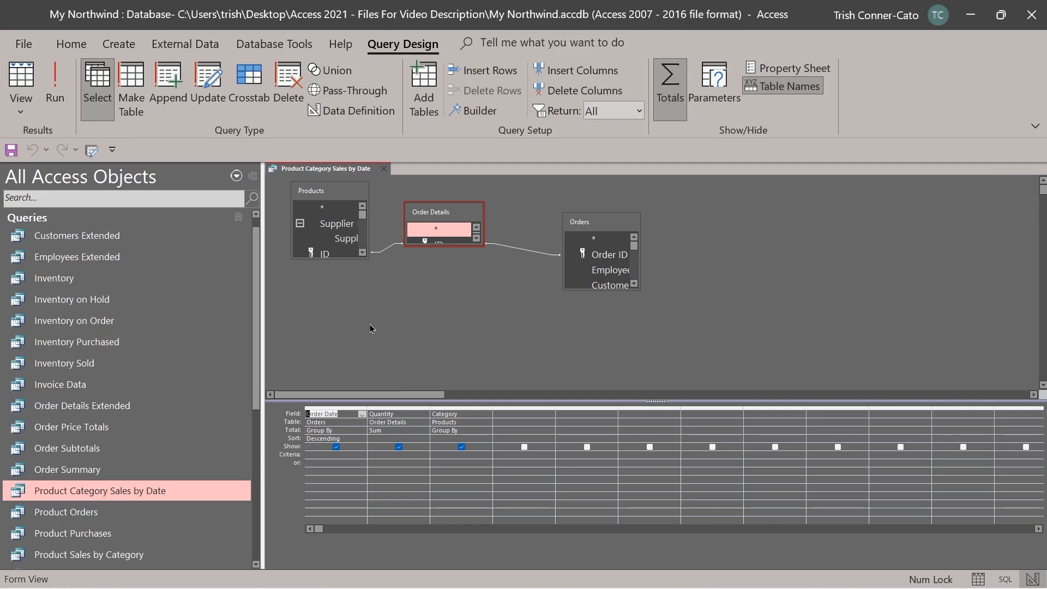
right_click(351, 169)
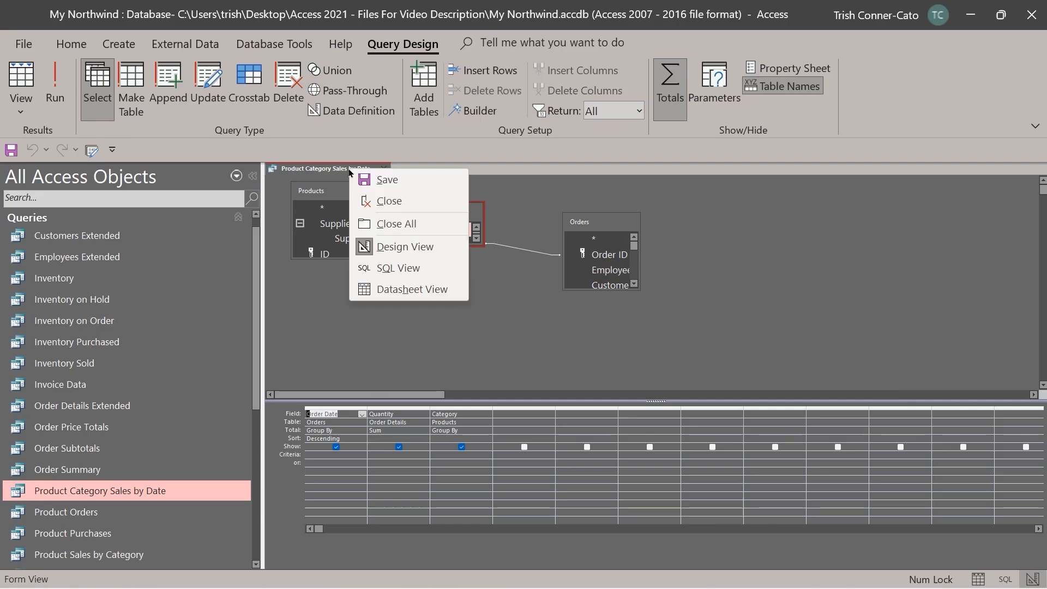
click(400, 271)
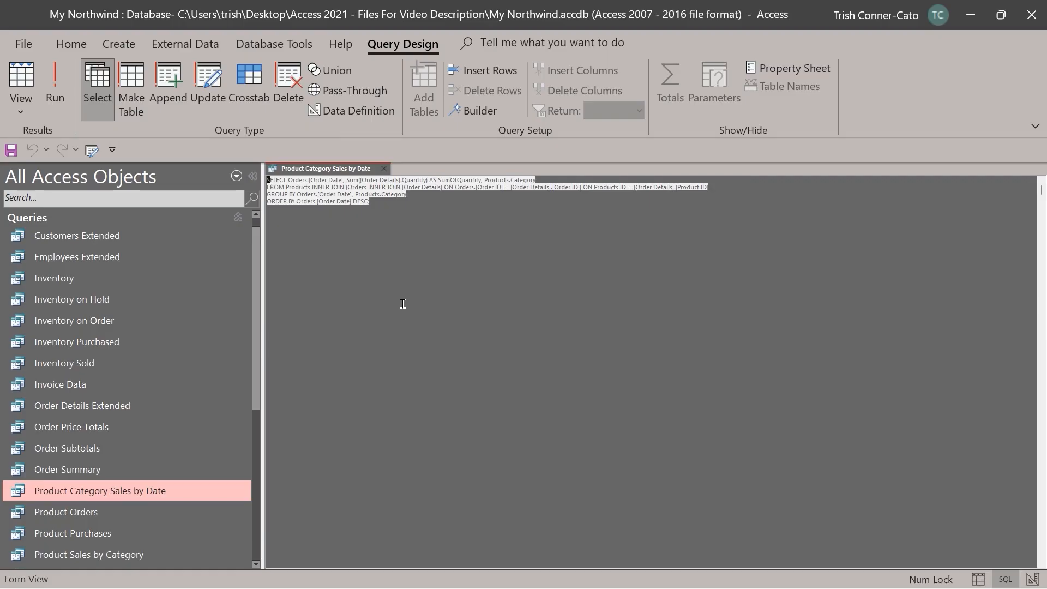
Deselect the query's SQL statement to read it, and close the Product Category Sales by Date query
click(500, 255)
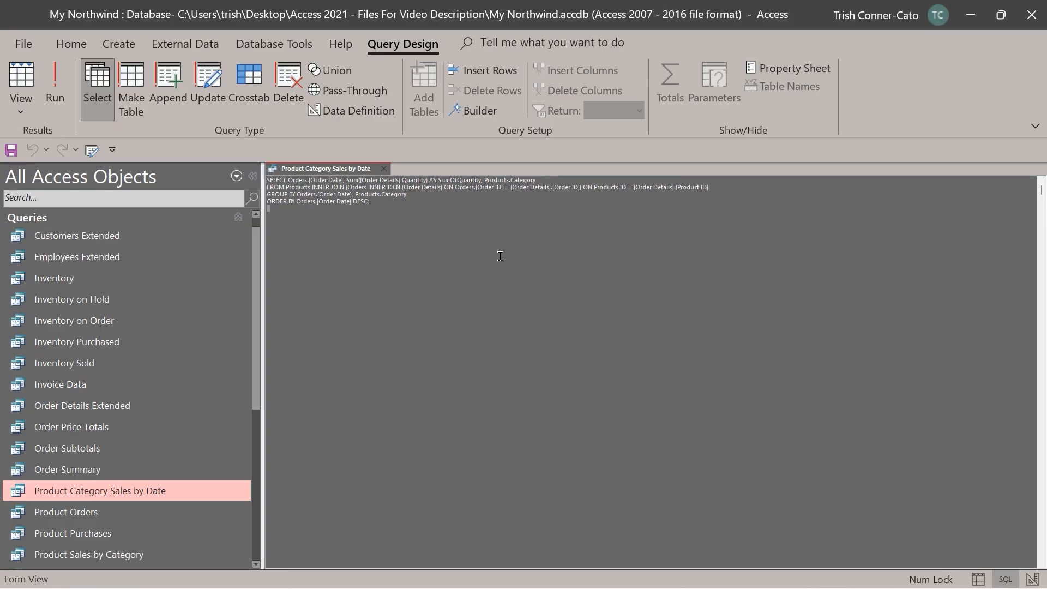
click(386, 204)
right_click(340, 169)
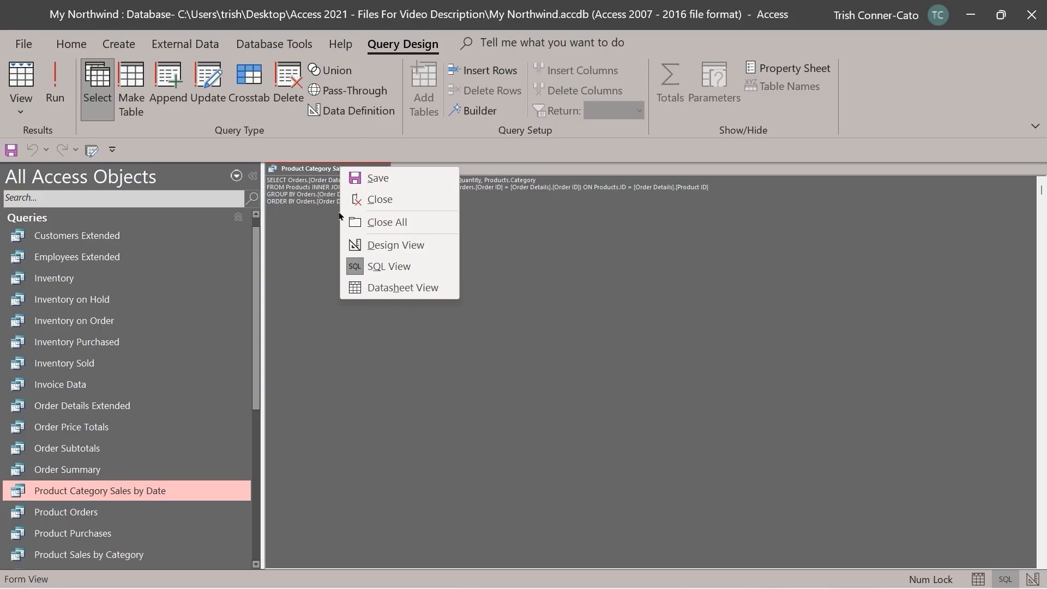
click(389, 200)
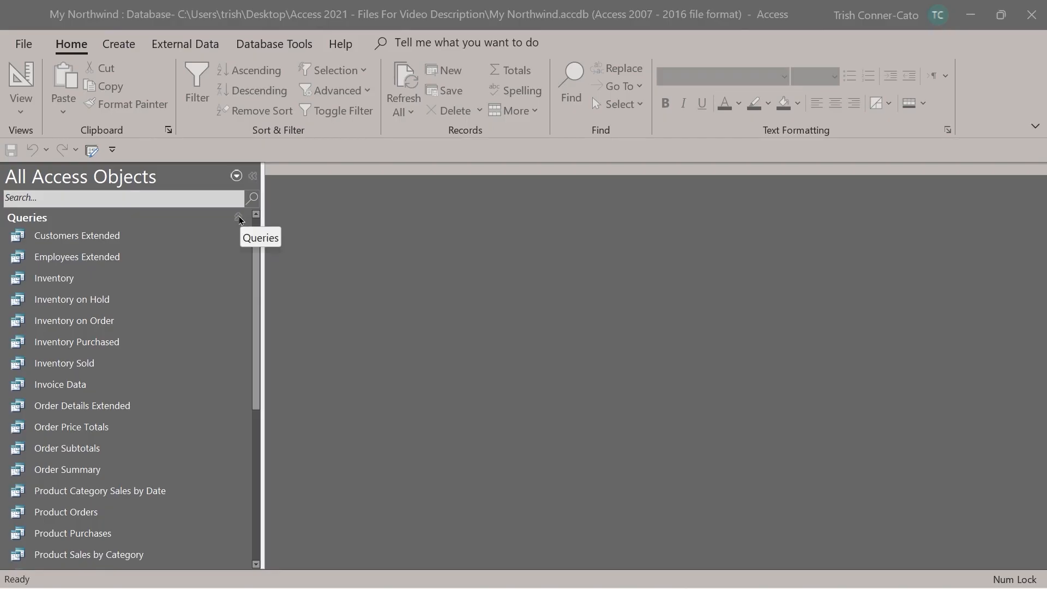
Collapse the Queries group, expand the Forms group in the Navigation Pane, and open the Home form
click(240, 217)
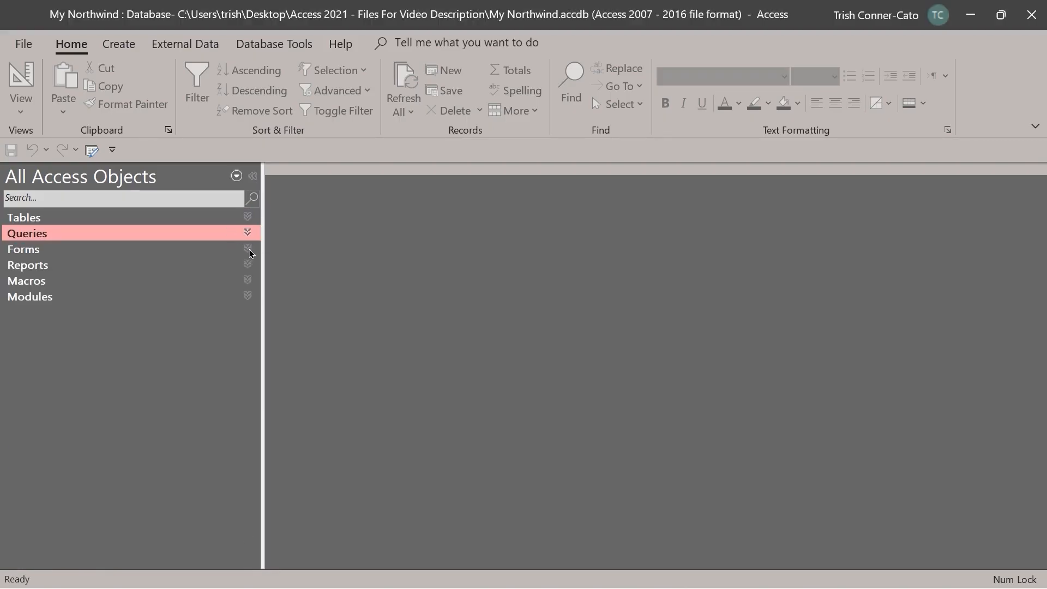
click(248, 249)
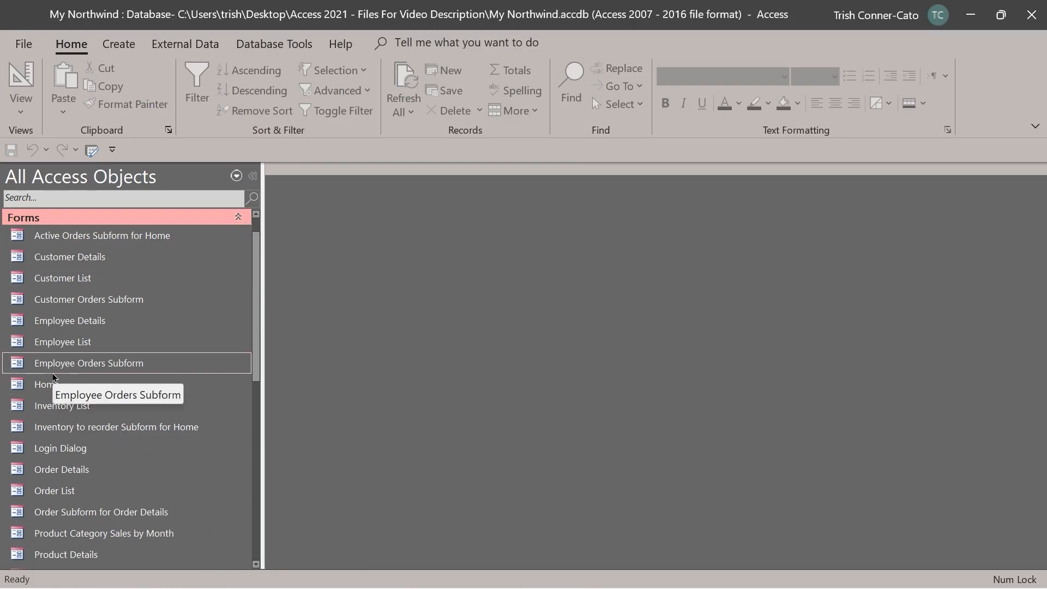
click(41, 387)
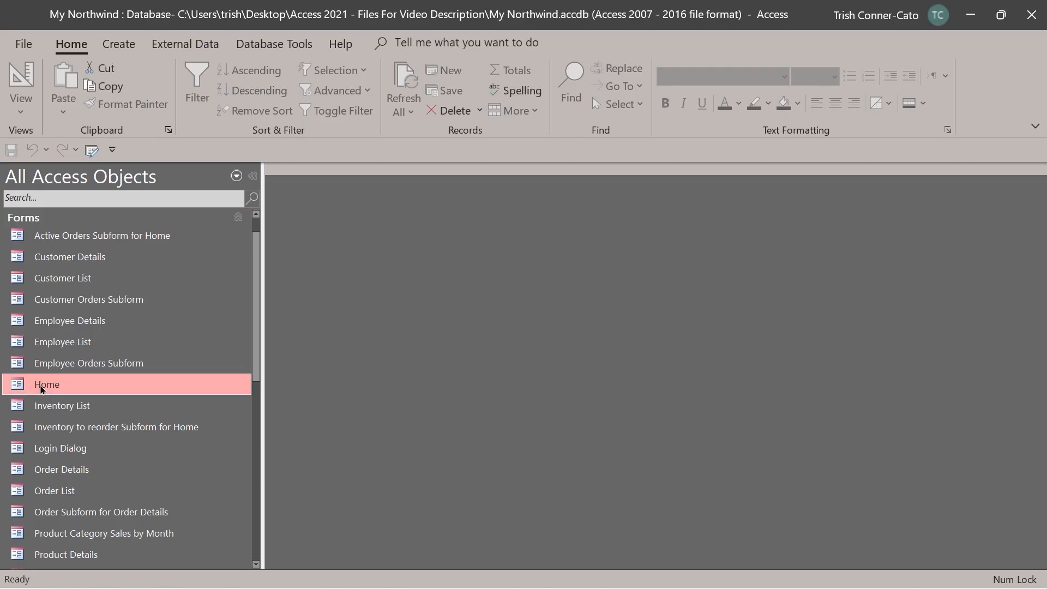
double_click(41, 387)
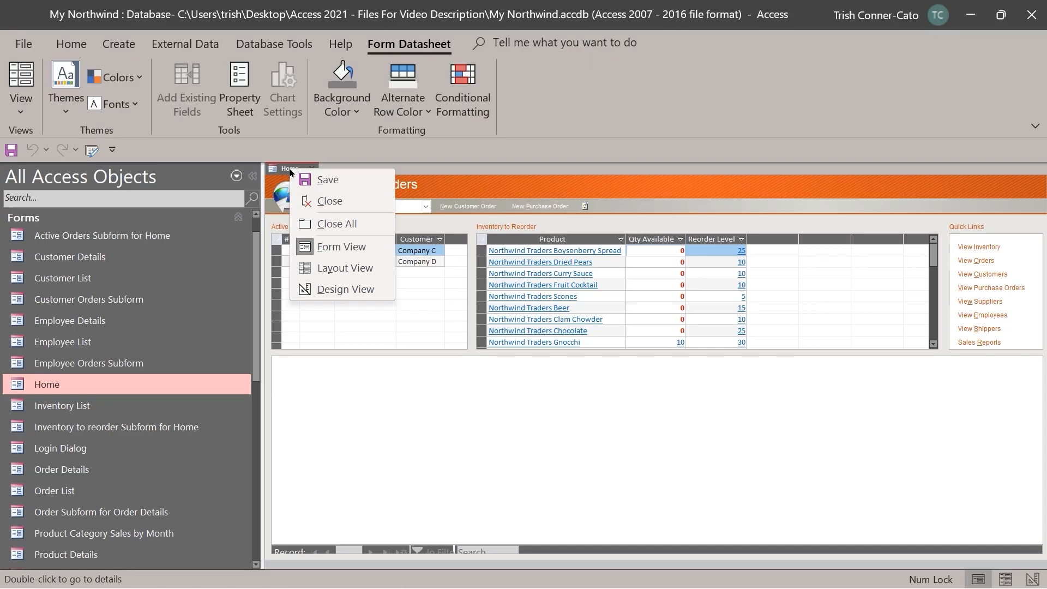
View the Home form in Layout View and in Design View, and close it
click(344, 270)
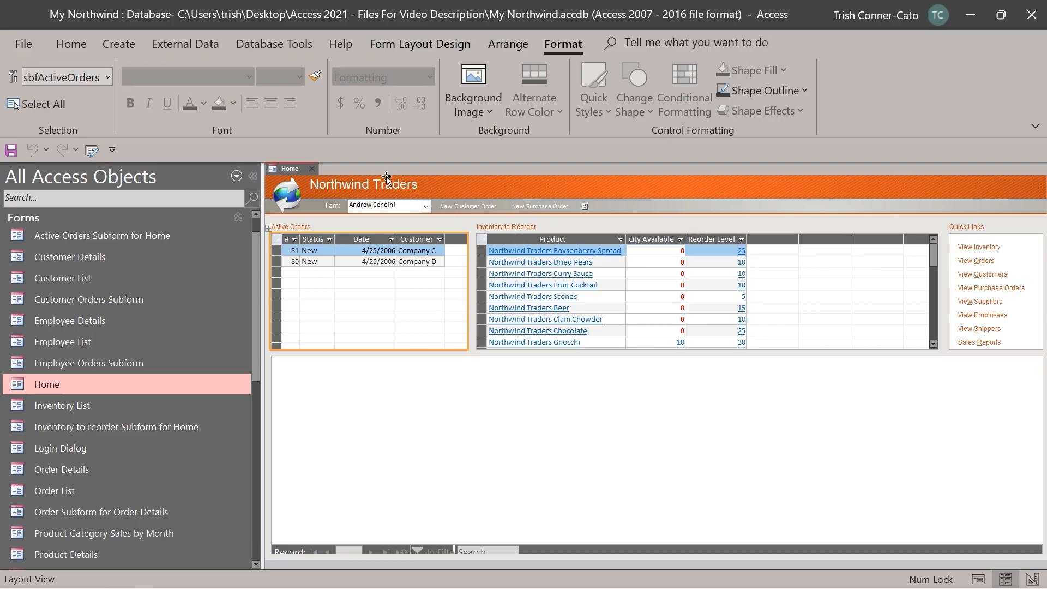
right_click(281, 174)
click(330, 292)
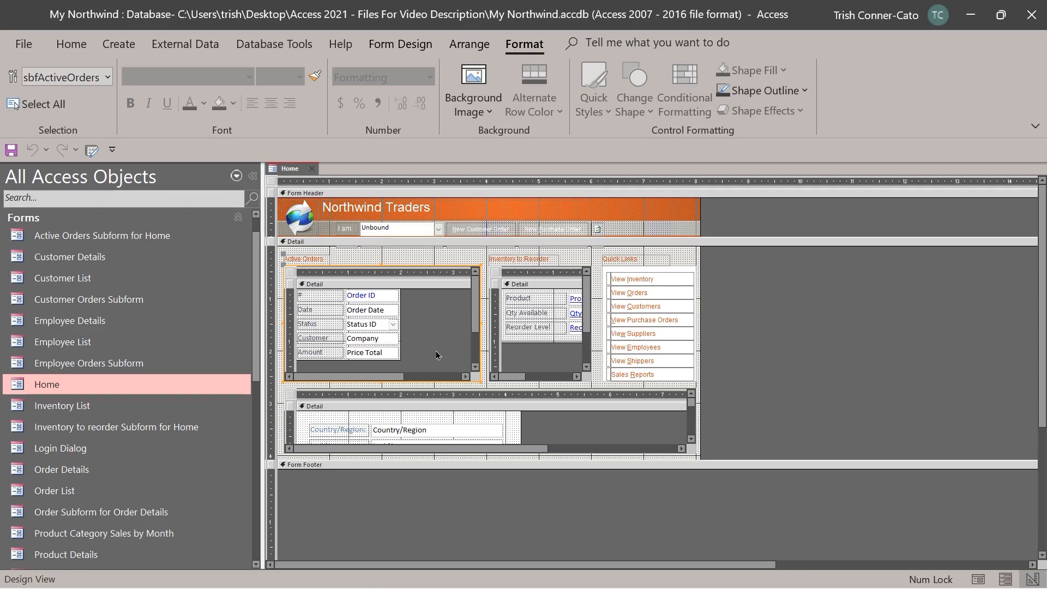
click(312, 174)
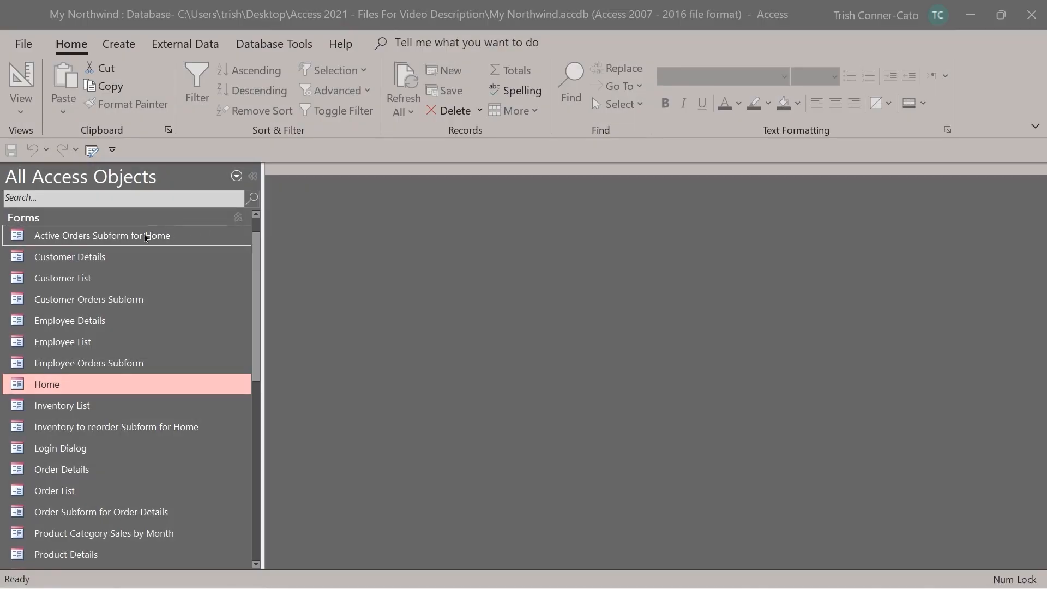
Switch from the Forms group to the Reports group in the Navigation Pane and open the Top Ten Biggest Orders report
click(238, 218)
click(248, 264)
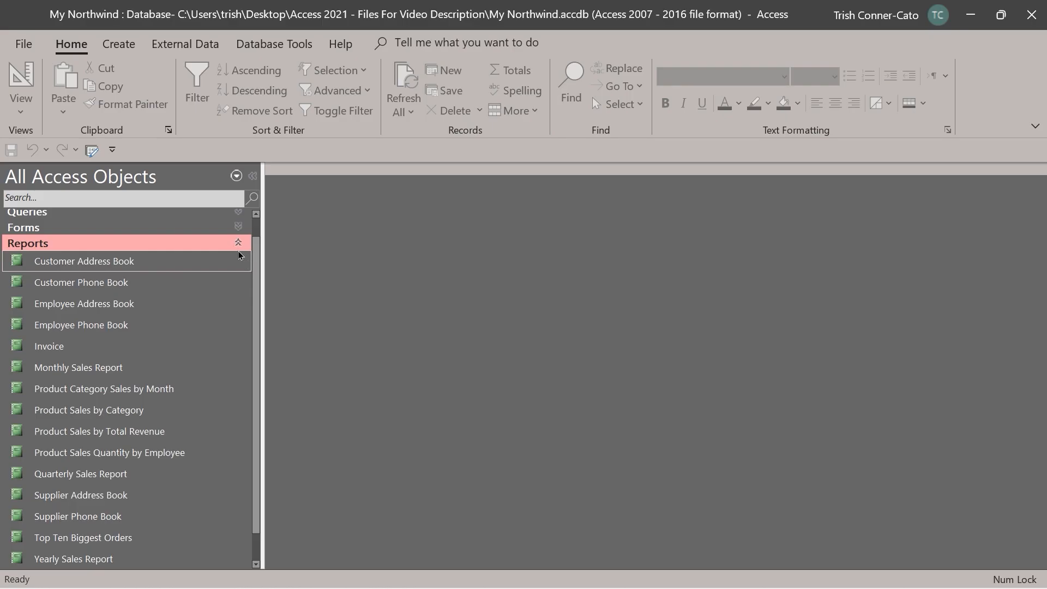
scroll(209, 383, down, 1)
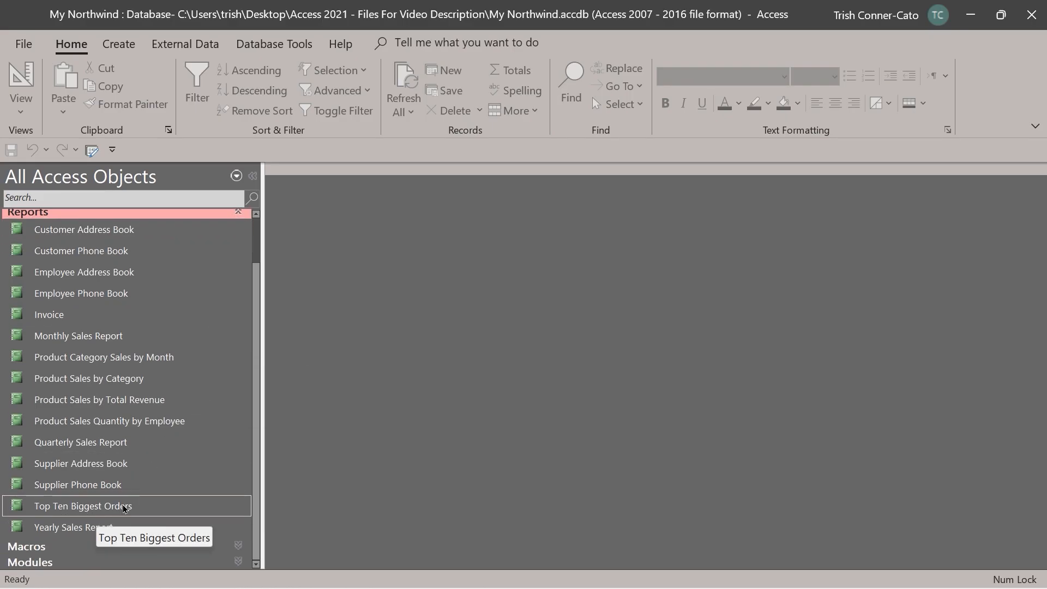
right_click(124, 508)
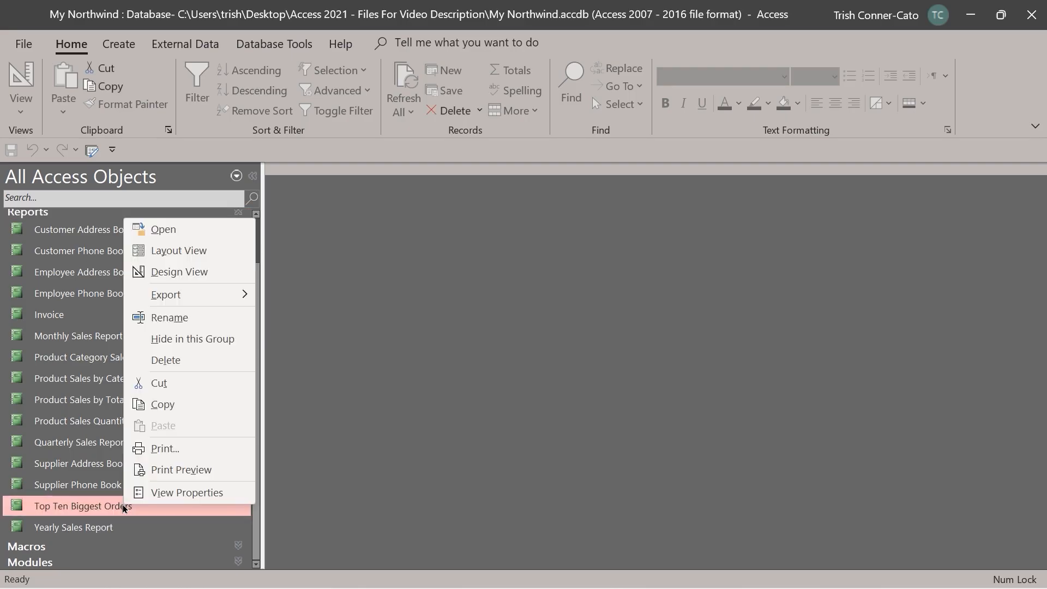
click(184, 233)
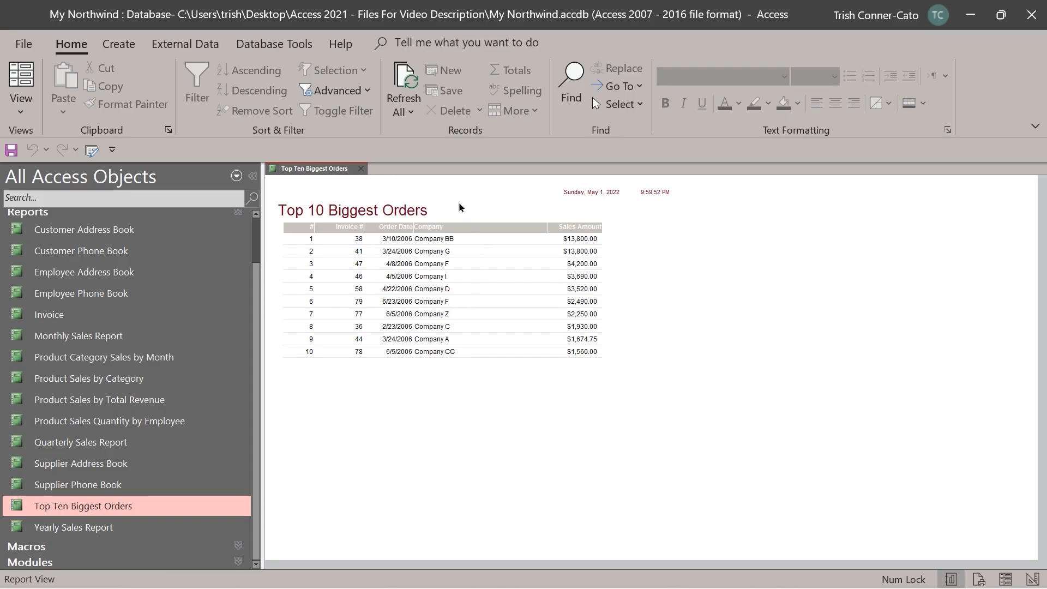
View the Top Ten Biggest Orders report in Layout View, selecting its title, and in Design View
right_click(314, 170)
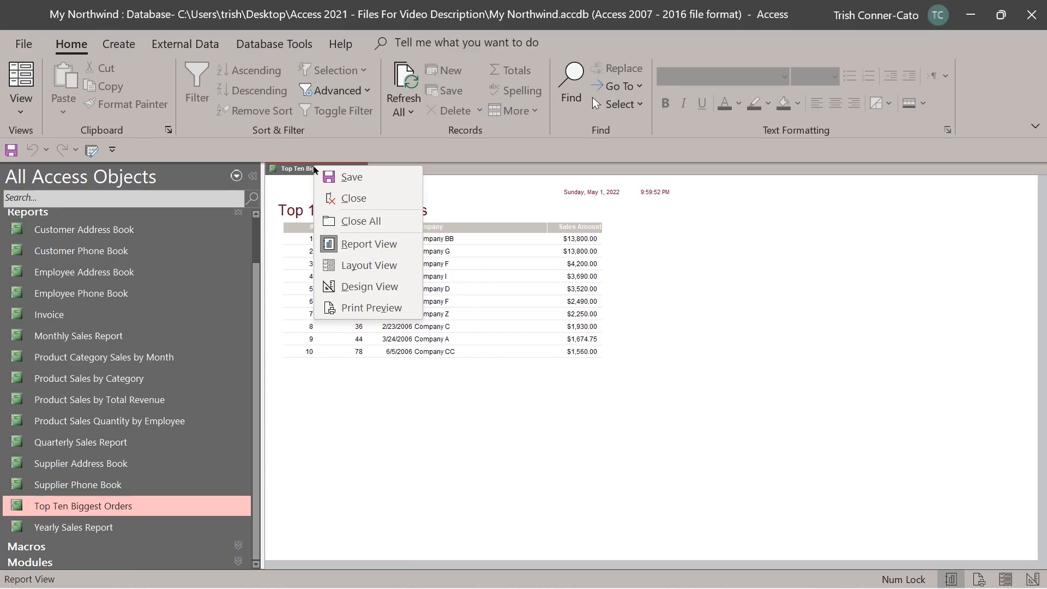
click(369, 265)
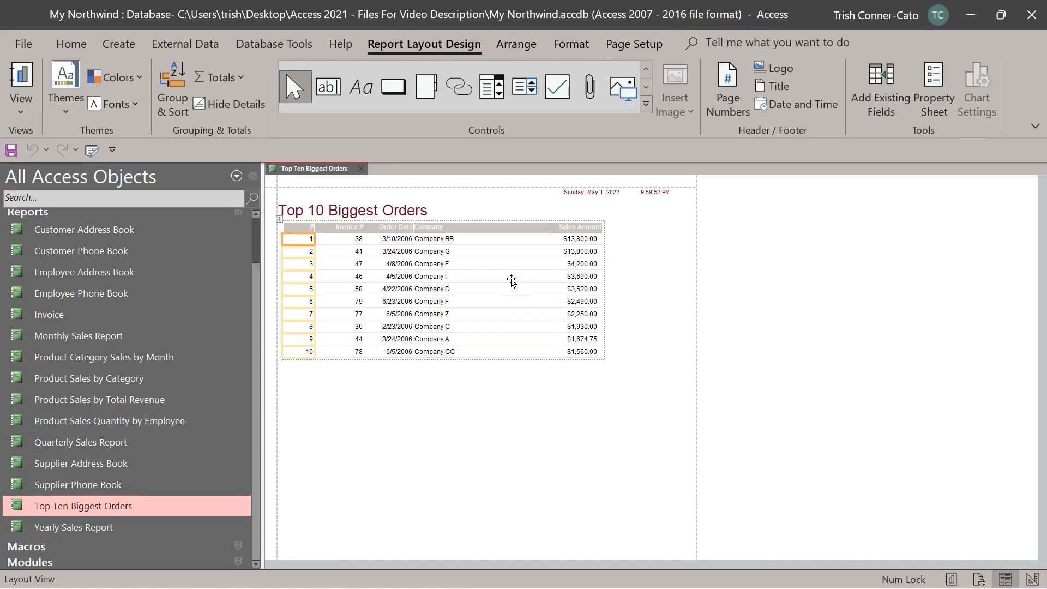
click(420, 210)
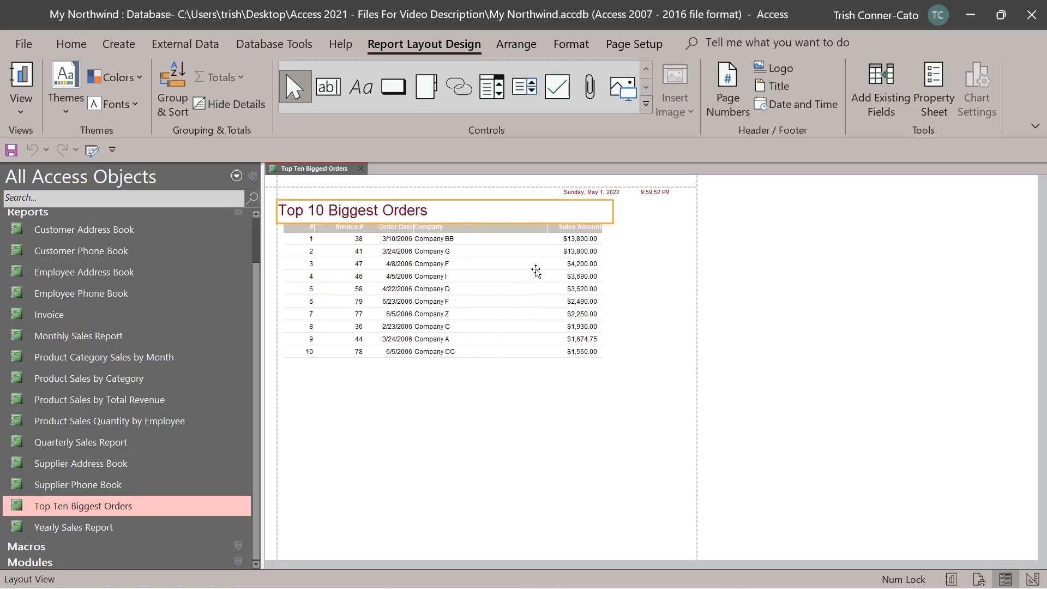
right_click(323, 172)
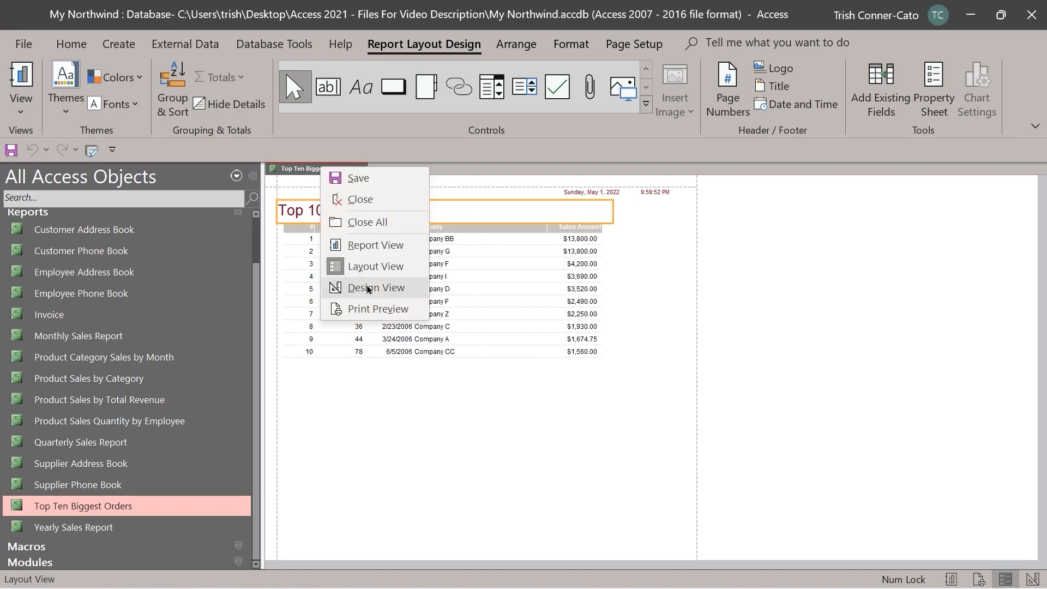
click(368, 288)
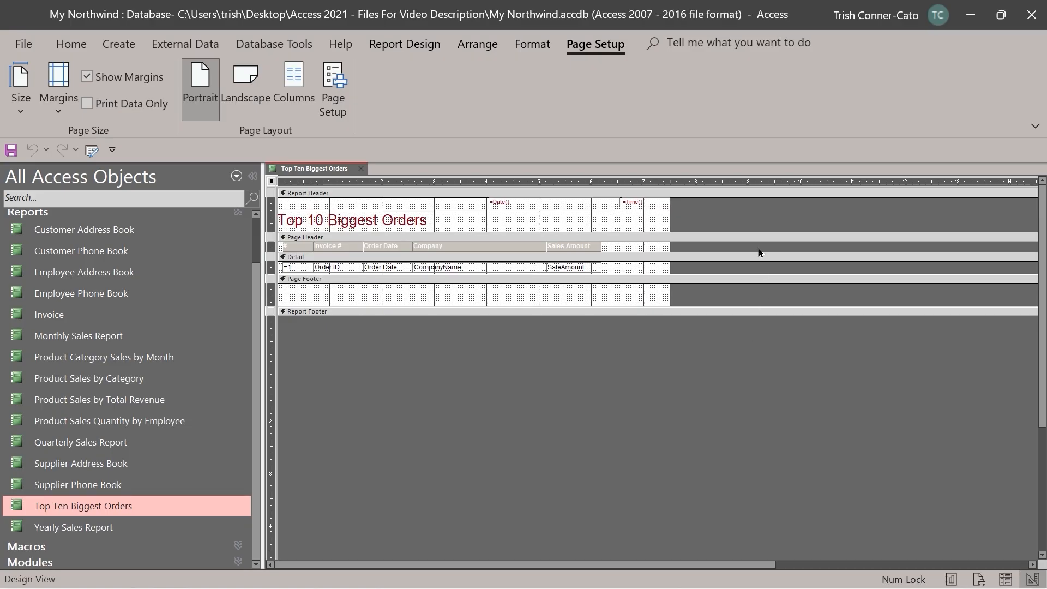
Check the additional export formats in the Top Ten Biggest Orders report's Print Preview, and close the preview and the report
right_click(338, 172)
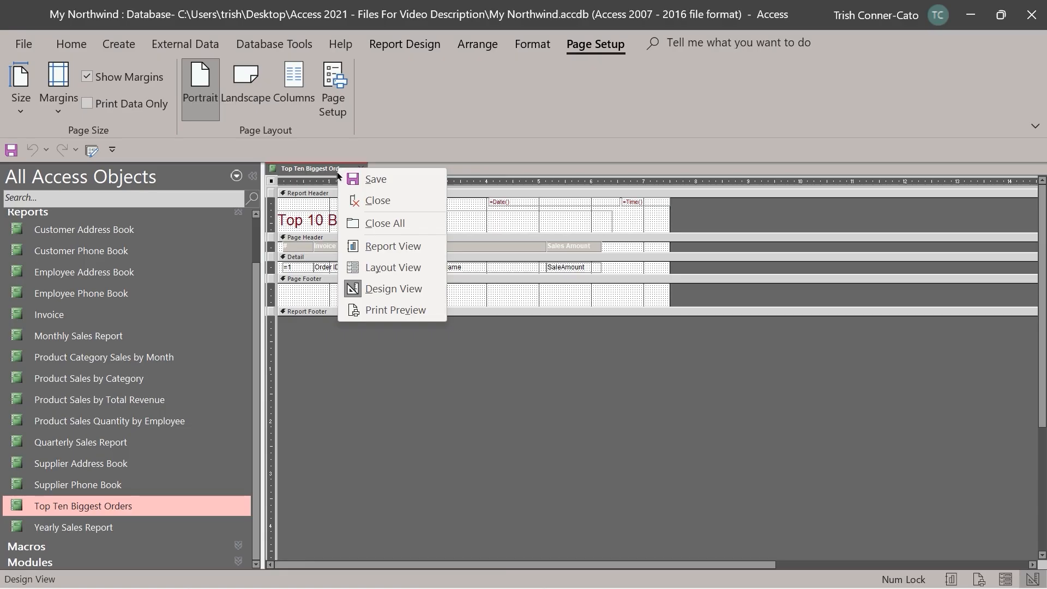
click(392, 309)
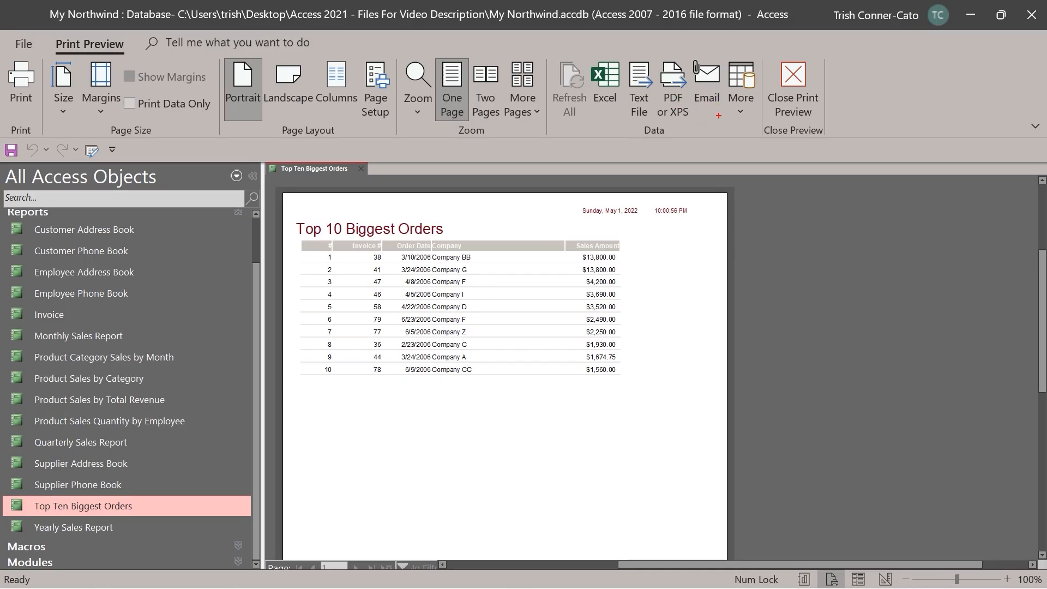
drag(743, 125, 743, 187)
click(740, 114)
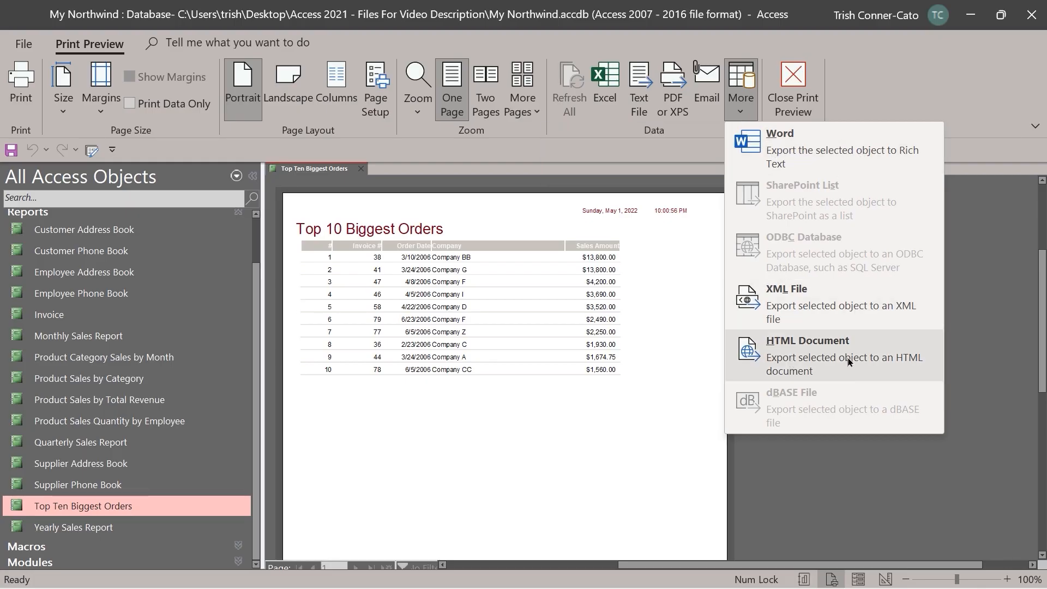
click(1012, 221)
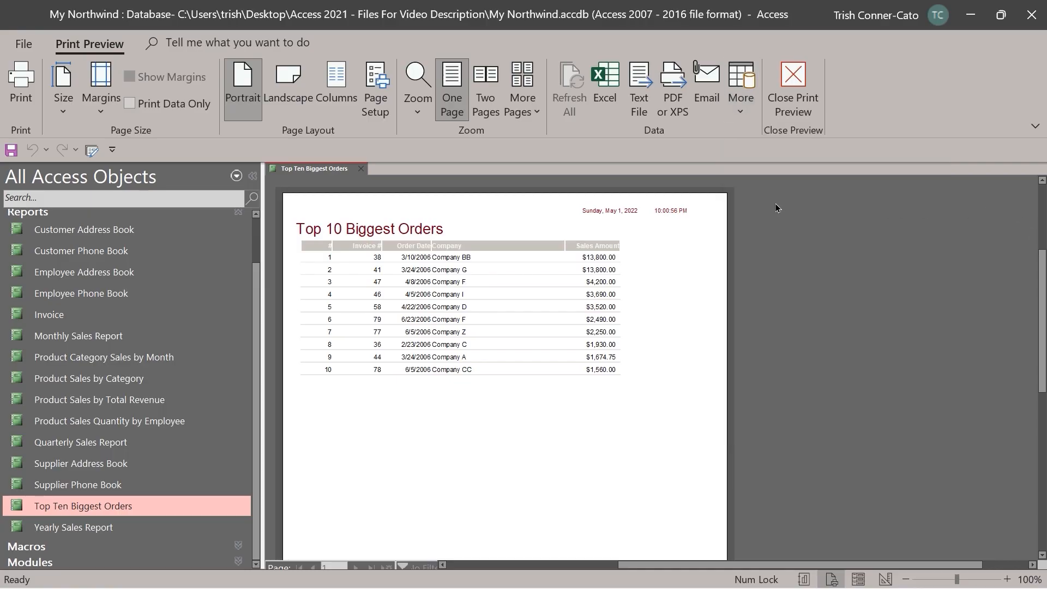
click(797, 81)
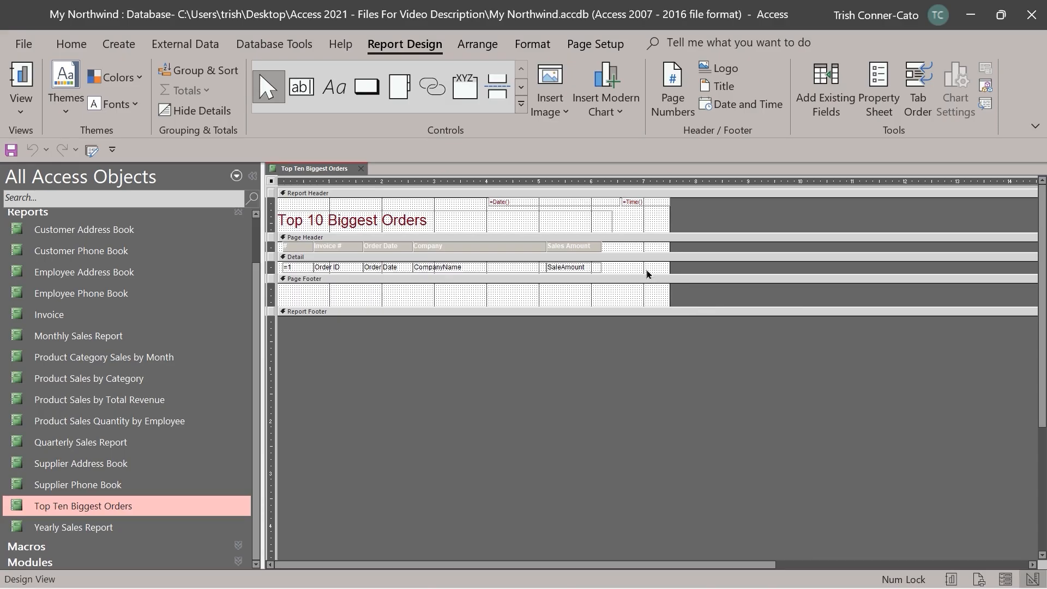
click(361, 169)
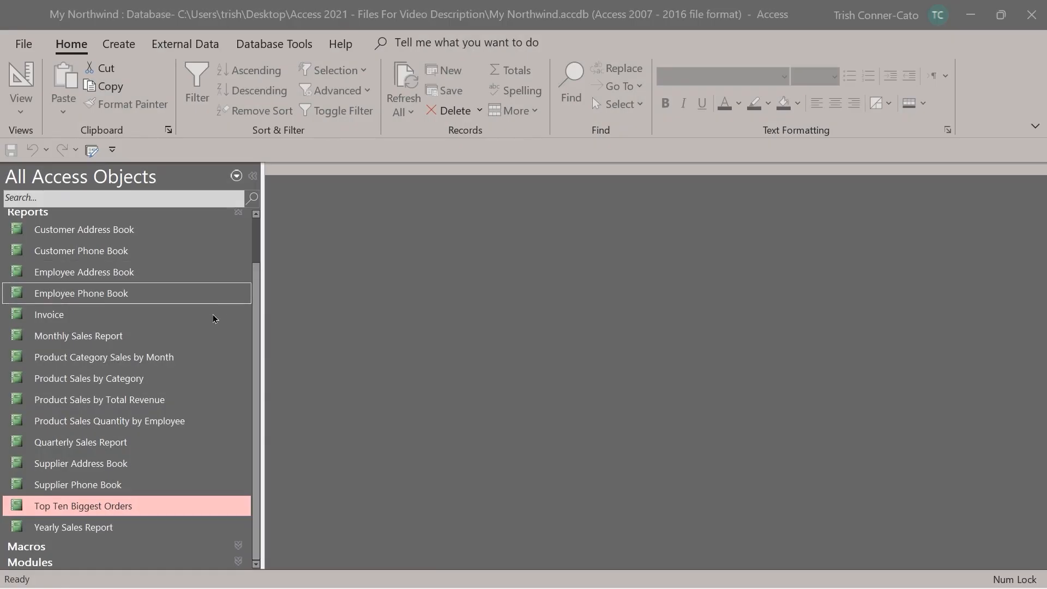
Expand the Macros group and run the AutoExec macro, dismissing the Northwind login dialog without logging in
click(238, 546)
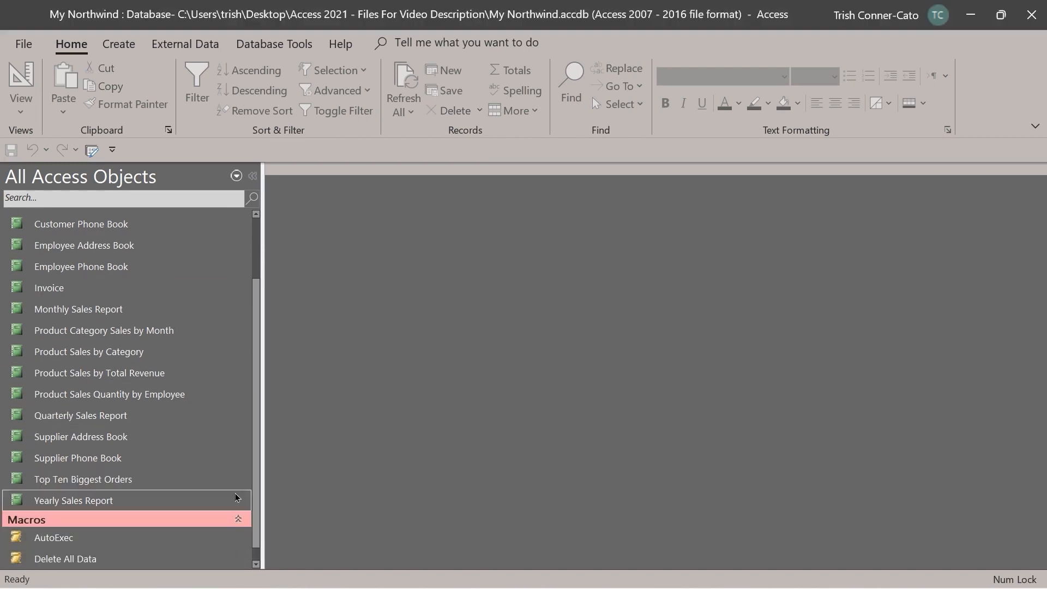
scroll(256, 304, down, 1)
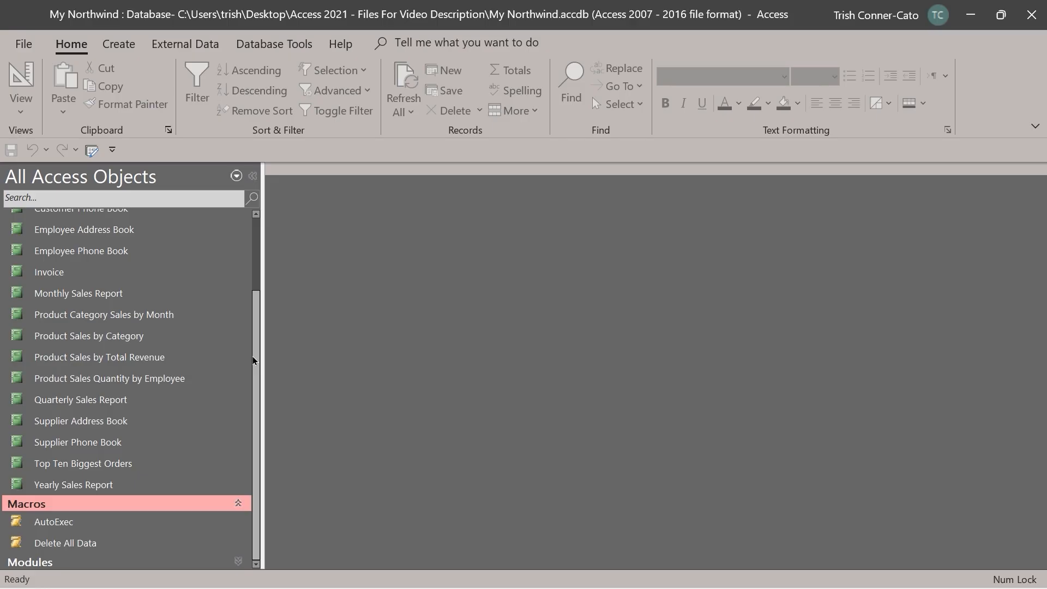
key(Down)
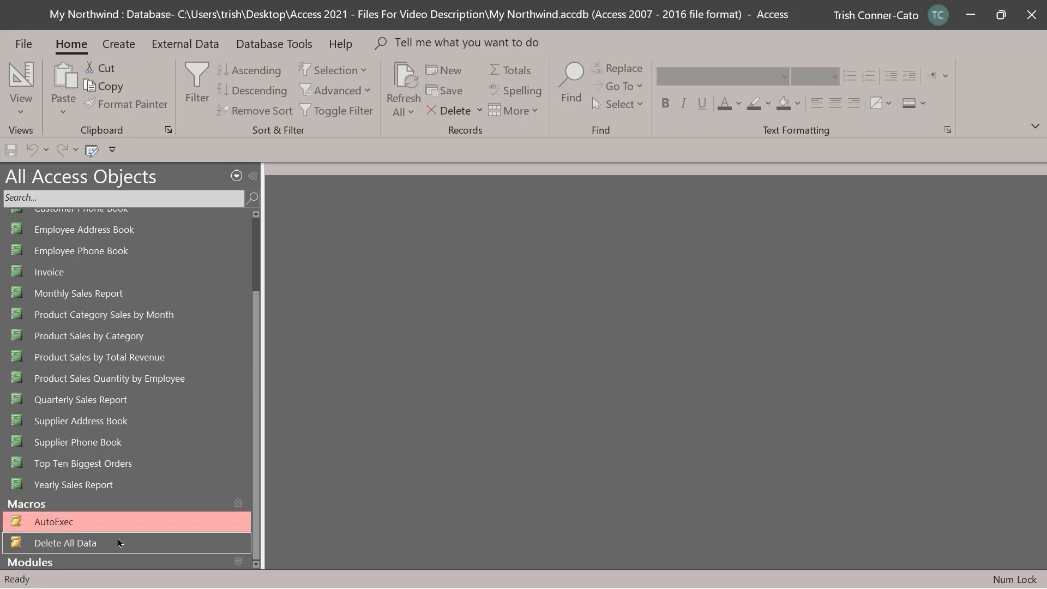
right_click(95, 525)
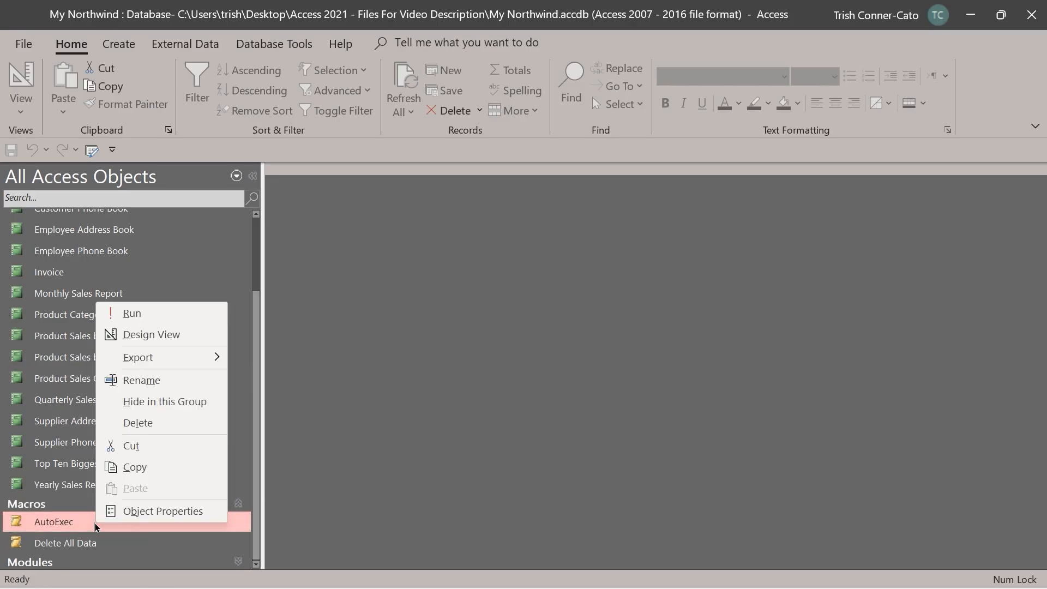
click(132, 313)
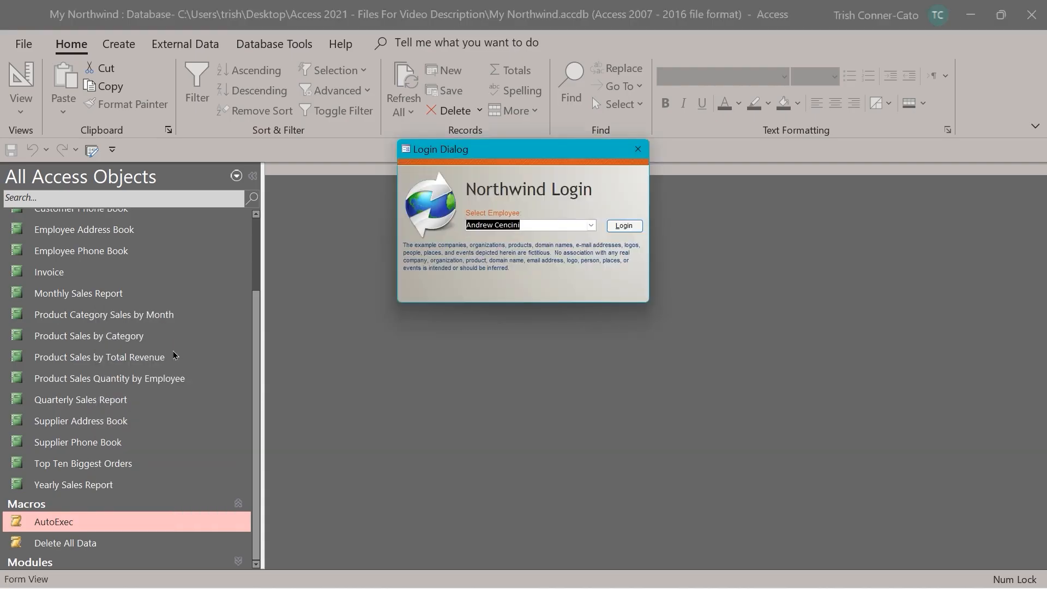
click(642, 154)
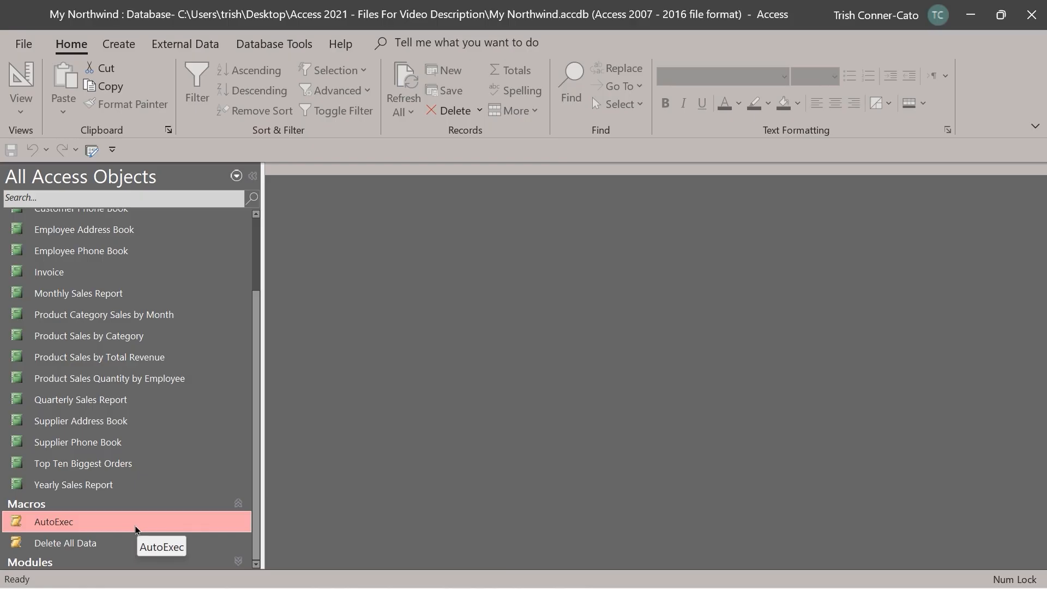
Open the AutoExec macro in Design View, read through its conditions and OpenForm actions, and close it
right_click(106, 527)
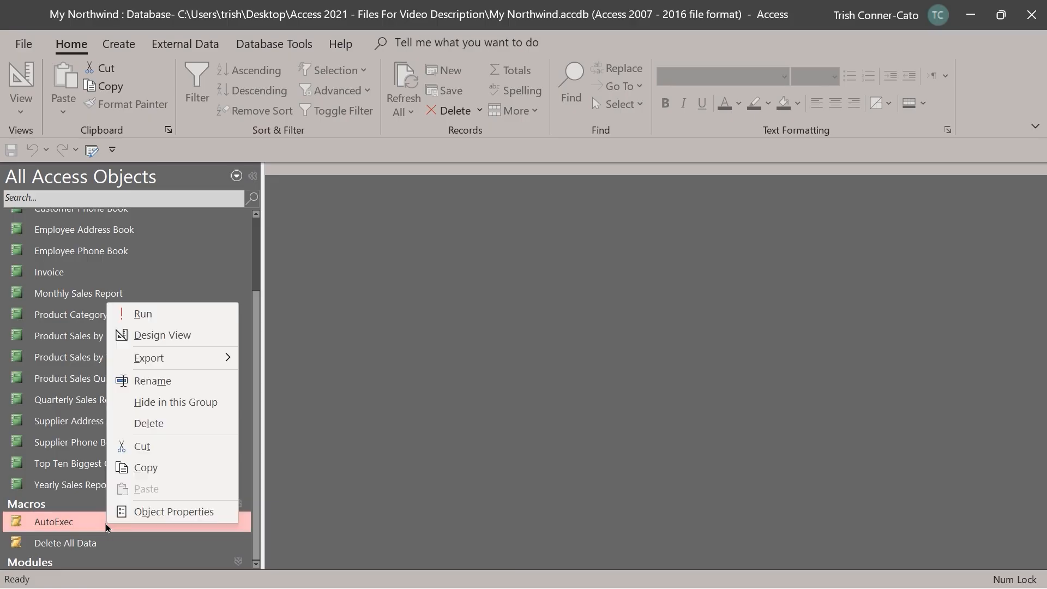
click(183, 340)
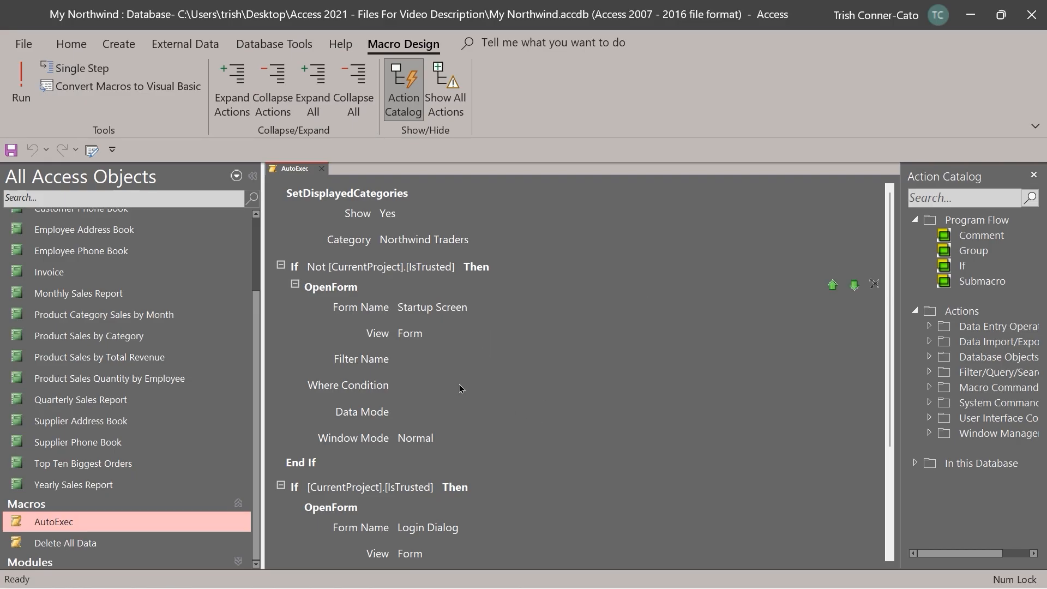
scroll(460, 388, down, 3)
scroll(455, 394, down, 2)
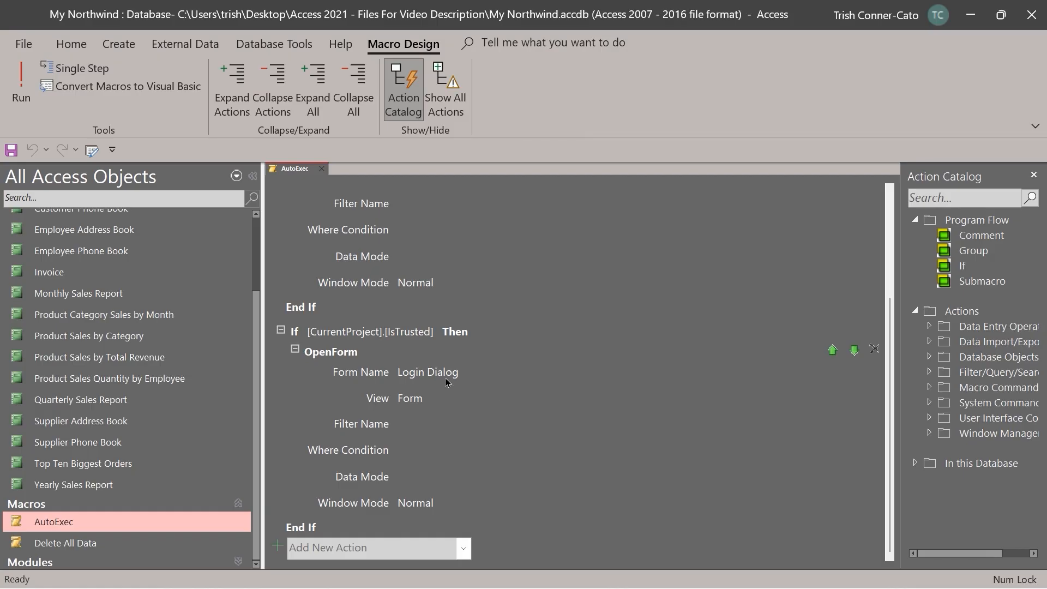
click(321, 171)
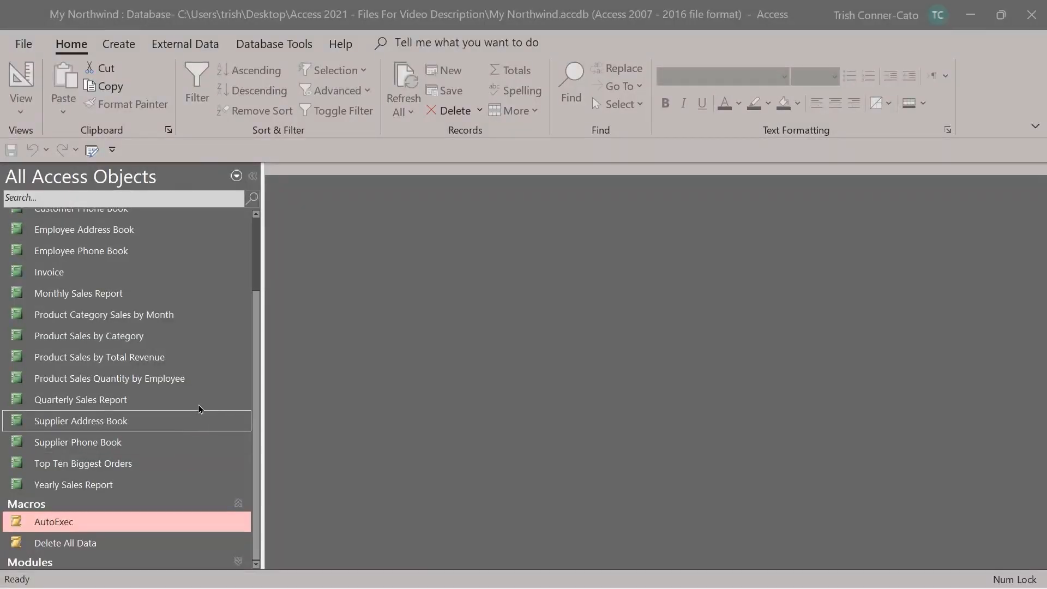
Expand the Modules group and open the CustomerOrders module's code in Design View
click(231, 566)
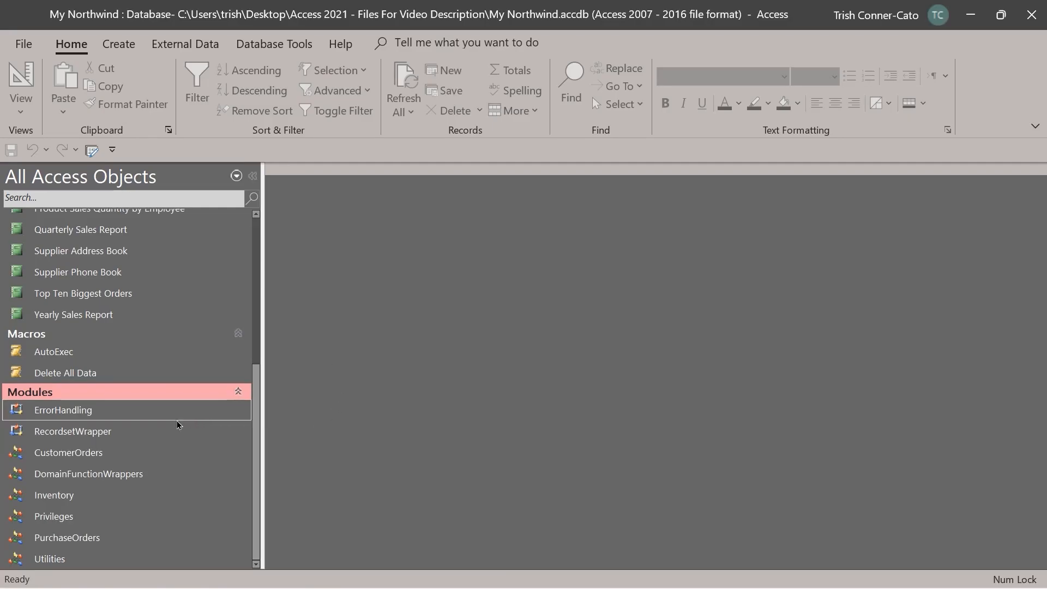
right_click(85, 455)
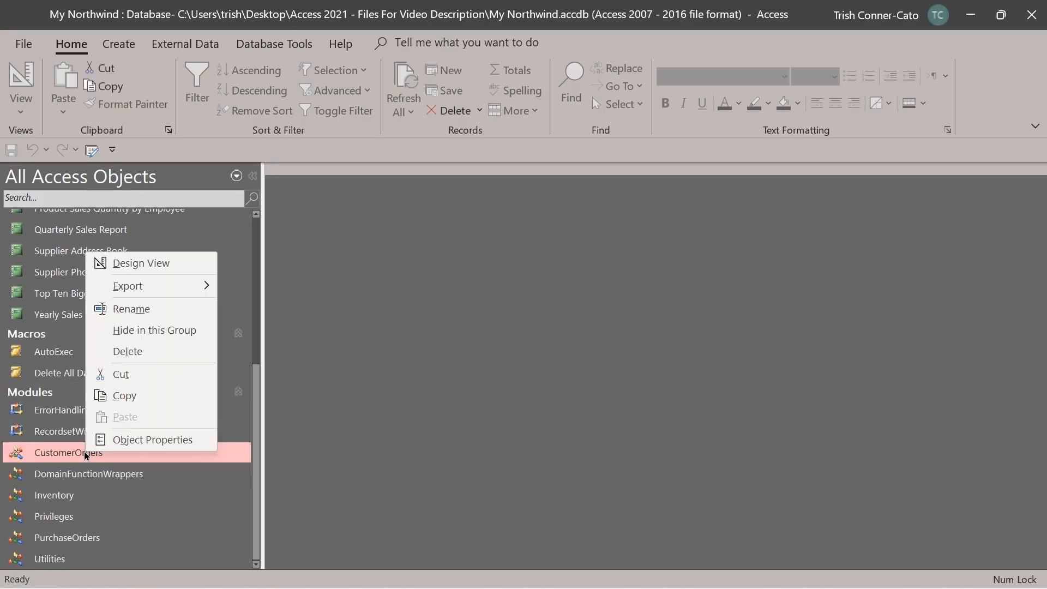
click(136, 264)
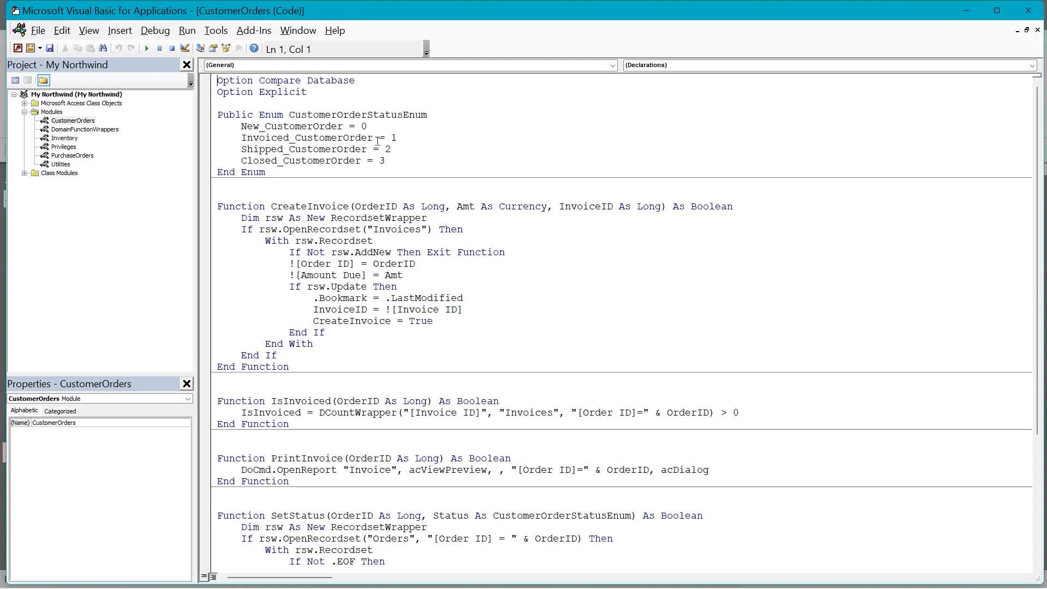
Read through the CustomerOrders module's enum and functions, and close the code editor
scroll(313, 129, down, 3)
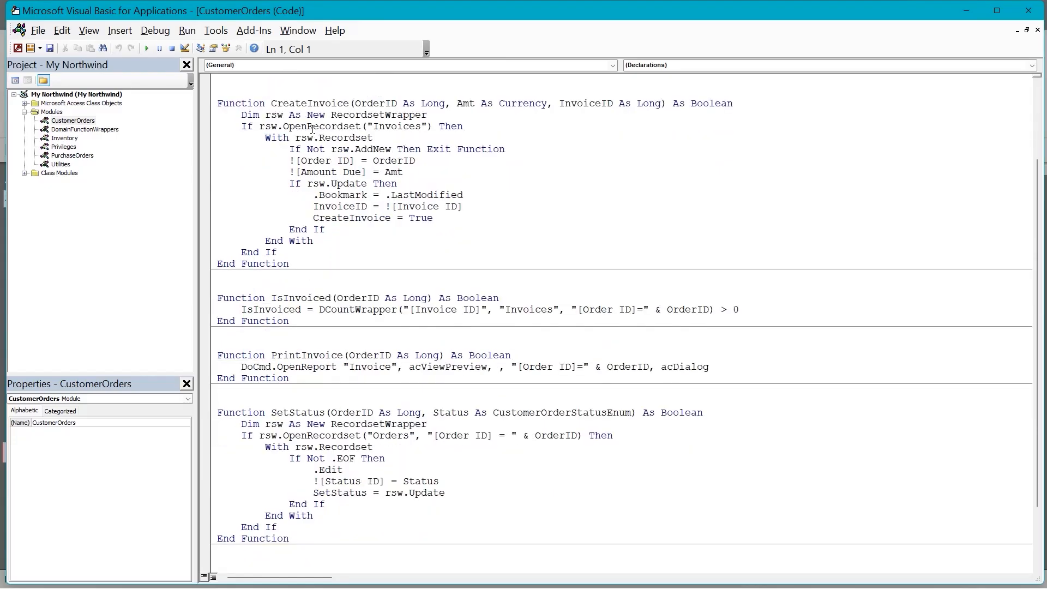
scroll(313, 128, down, 3)
scroll(311, 129, up, 6)
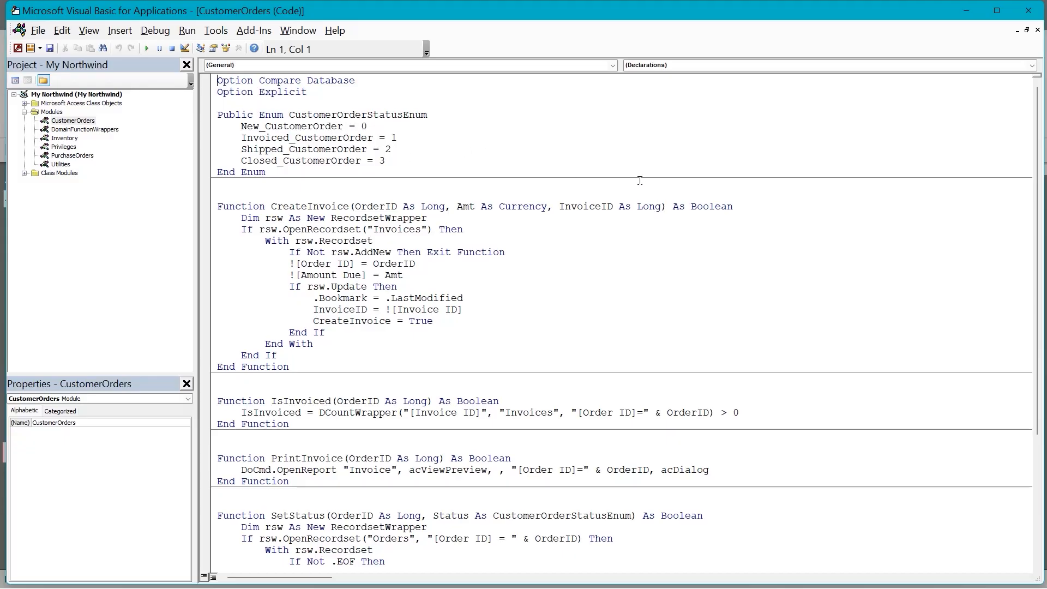
click(1029, 10)
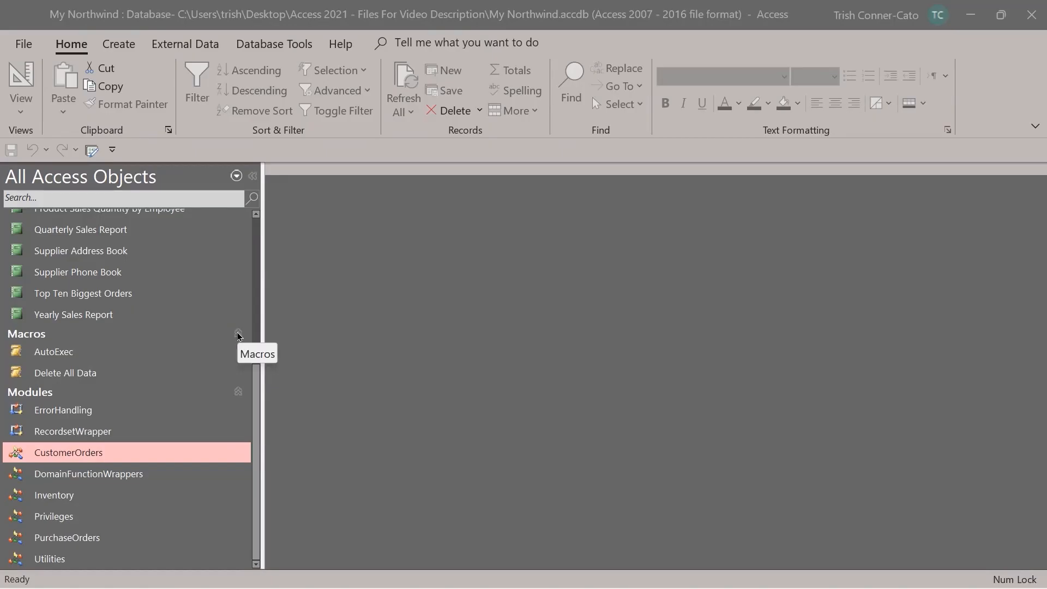
Collapse the Macros, Modules and Reports groups in the object list
click(238, 334)
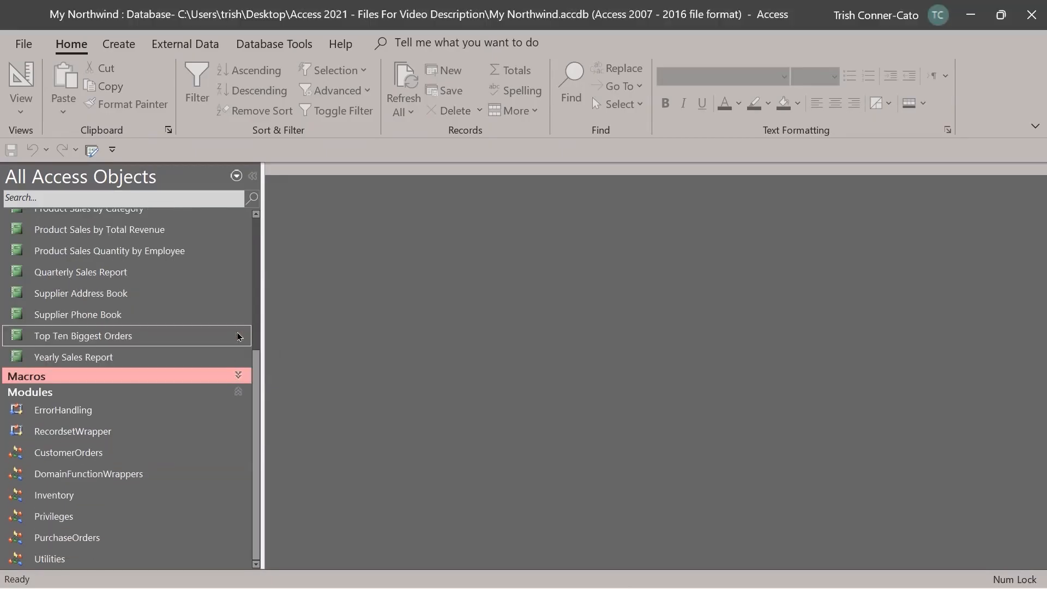
click(240, 390)
scroll(243, 332, up, 2)
scroll(245, 311, up, 1)
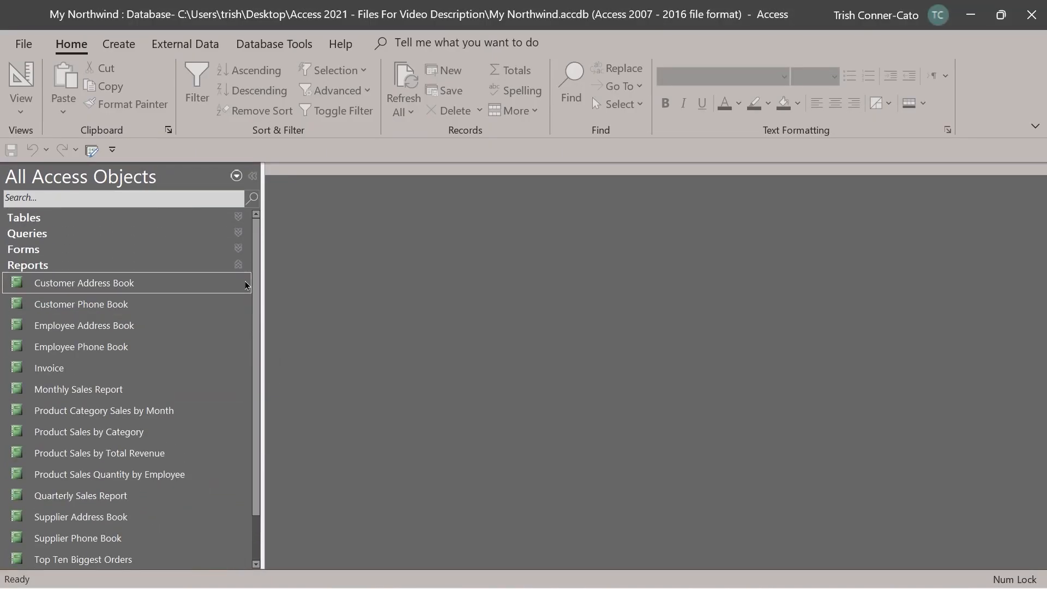
click(239, 265)
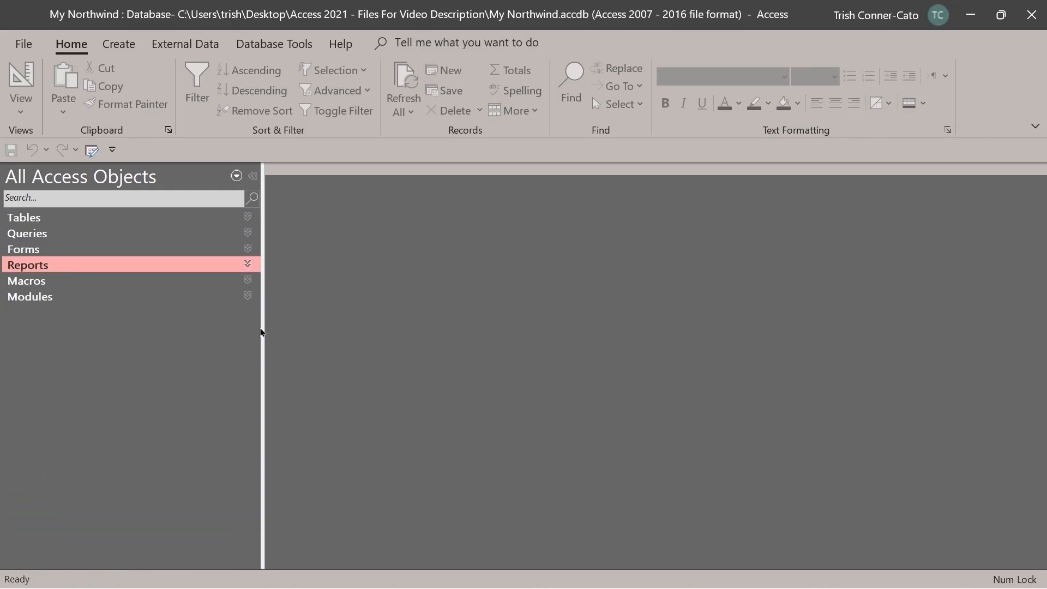
Expand the Tables group, open the Customers table to see its contextual table commands, and close it
click(248, 216)
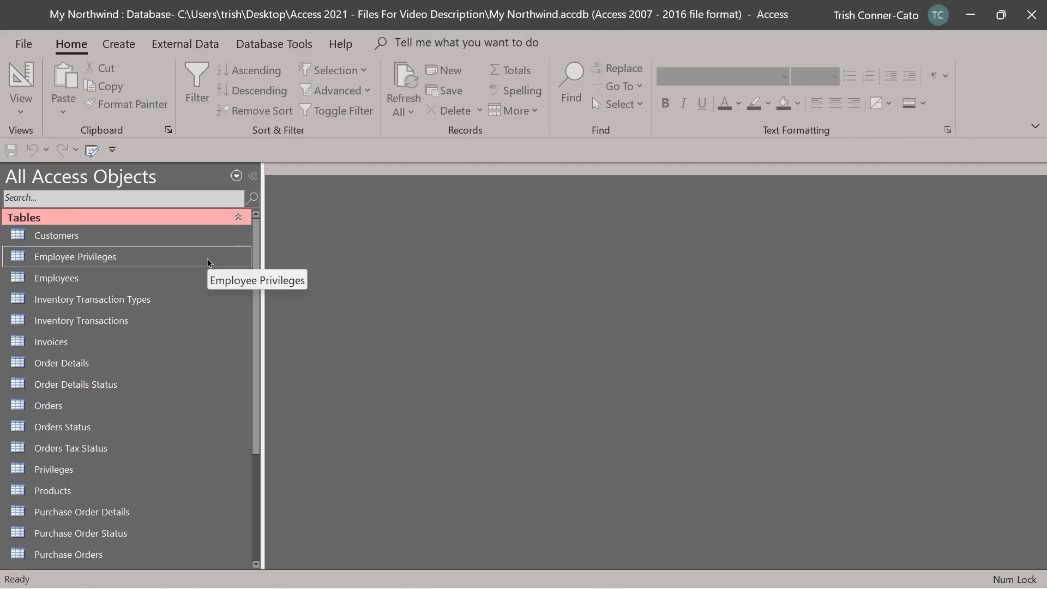
double_click(75, 240)
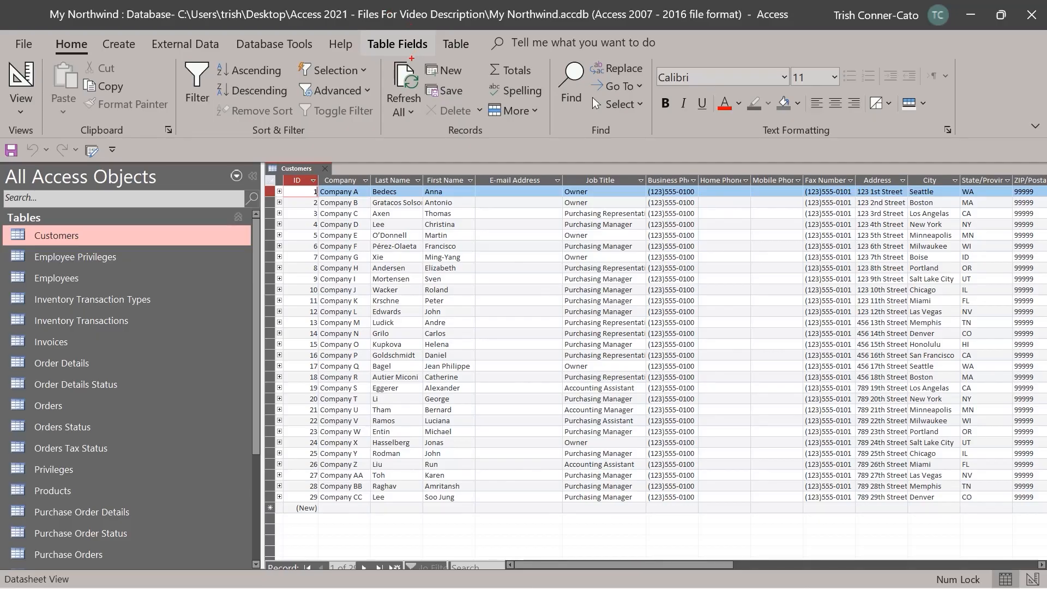
drag(412, 59, 412, 140)
drag(462, 58, 461, 160)
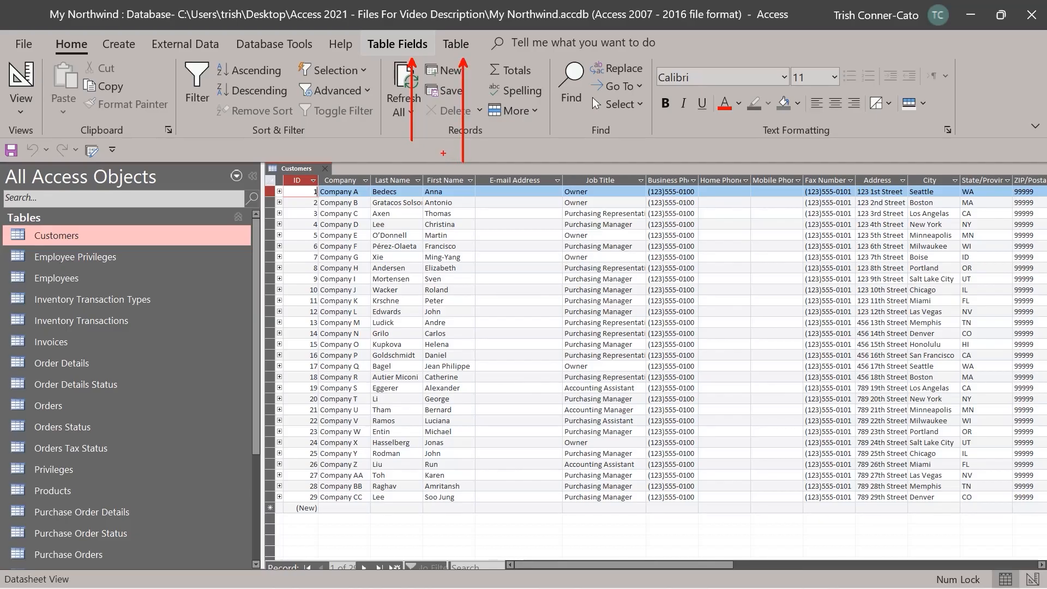
key(Escape)
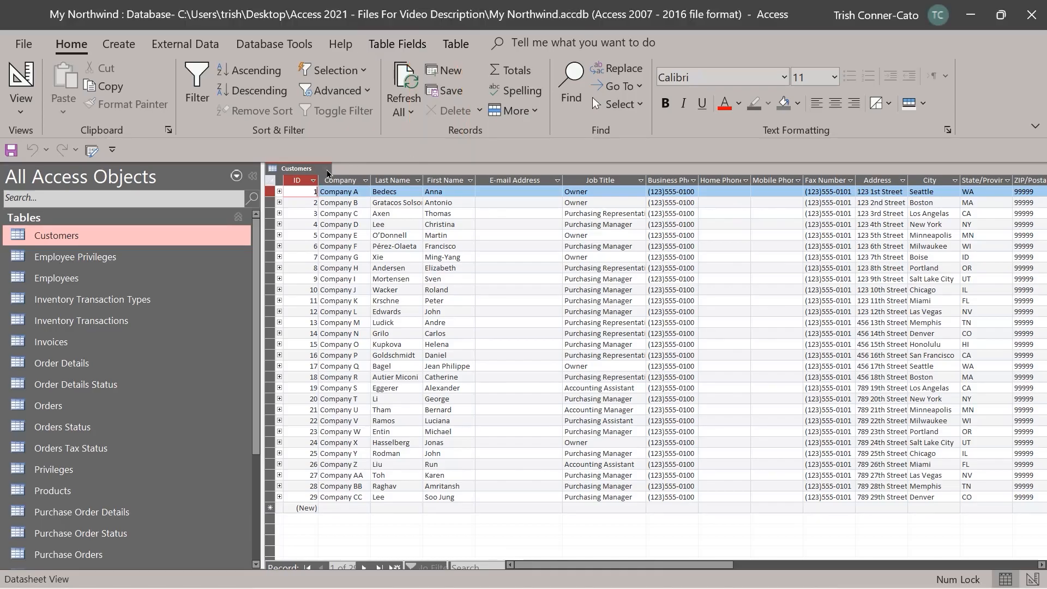
click(327, 169)
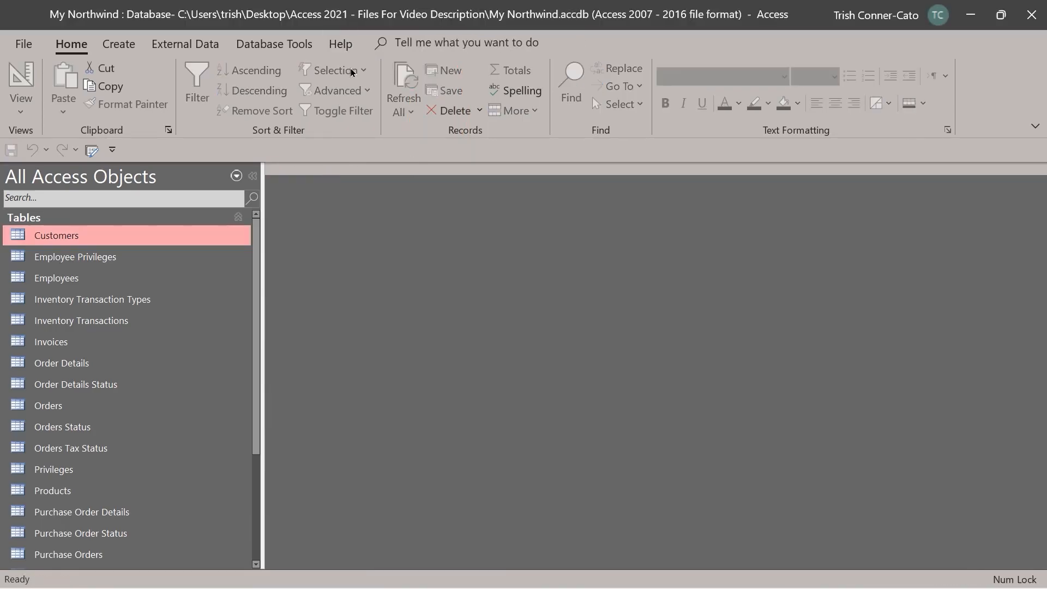
Reopen the Customers table and review the available Create, External Data, Database Tools and Help commands
double_click(195, 235)
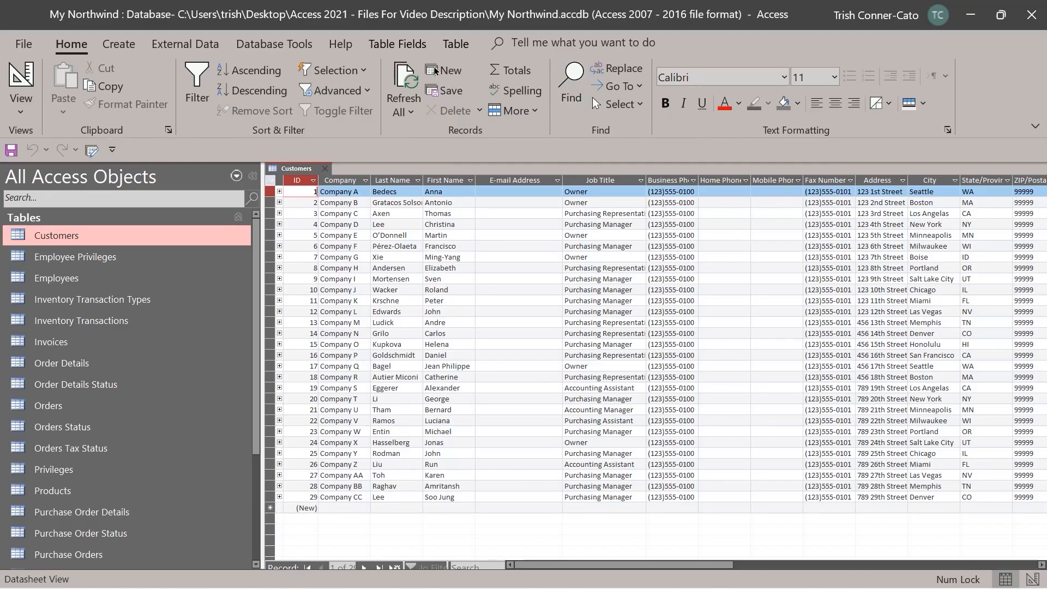
click(117, 48)
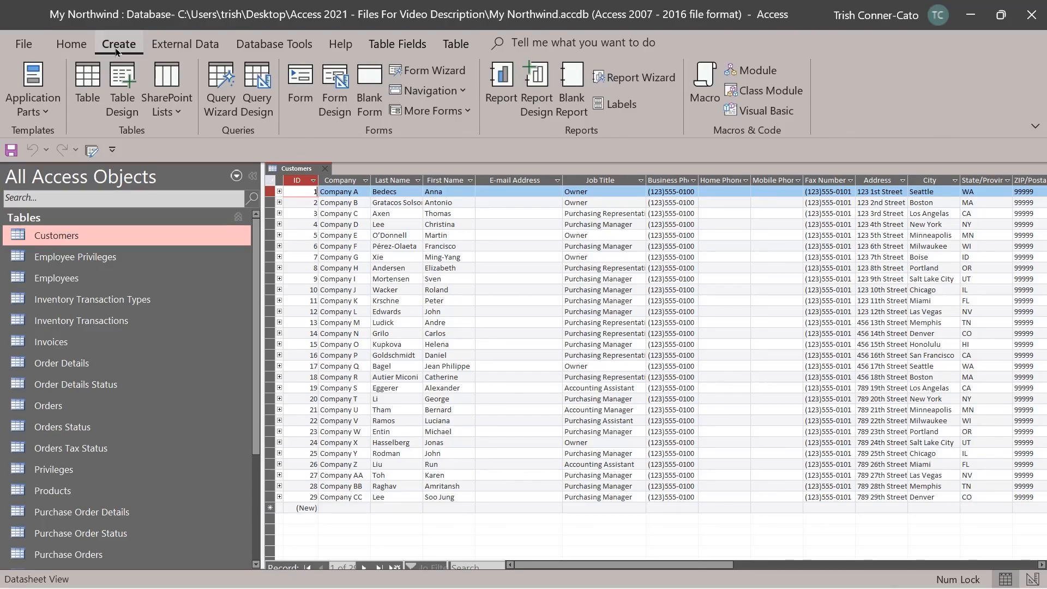
click(185, 45)
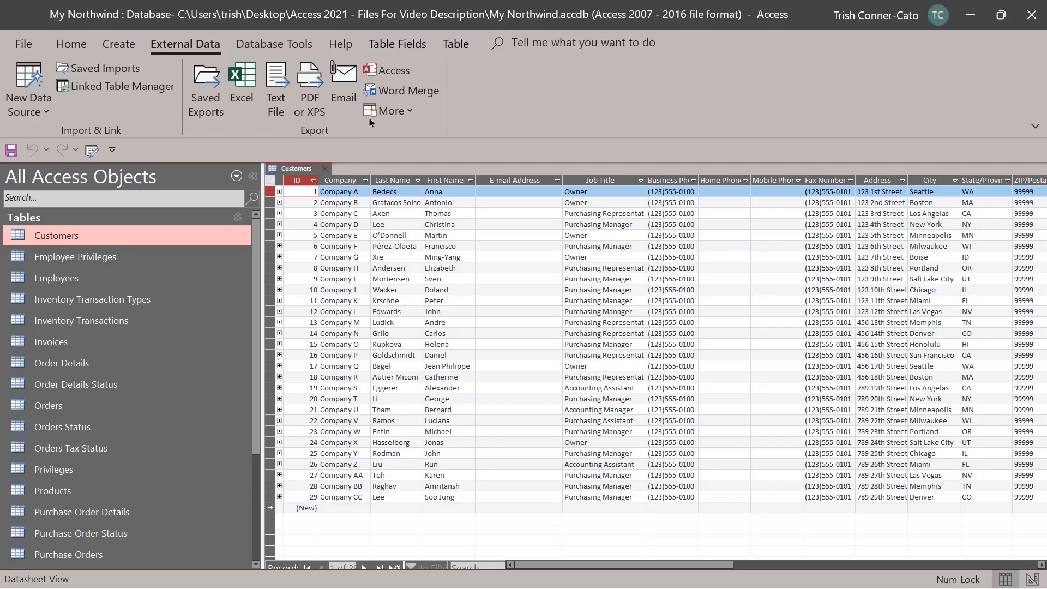
click(289, 48)
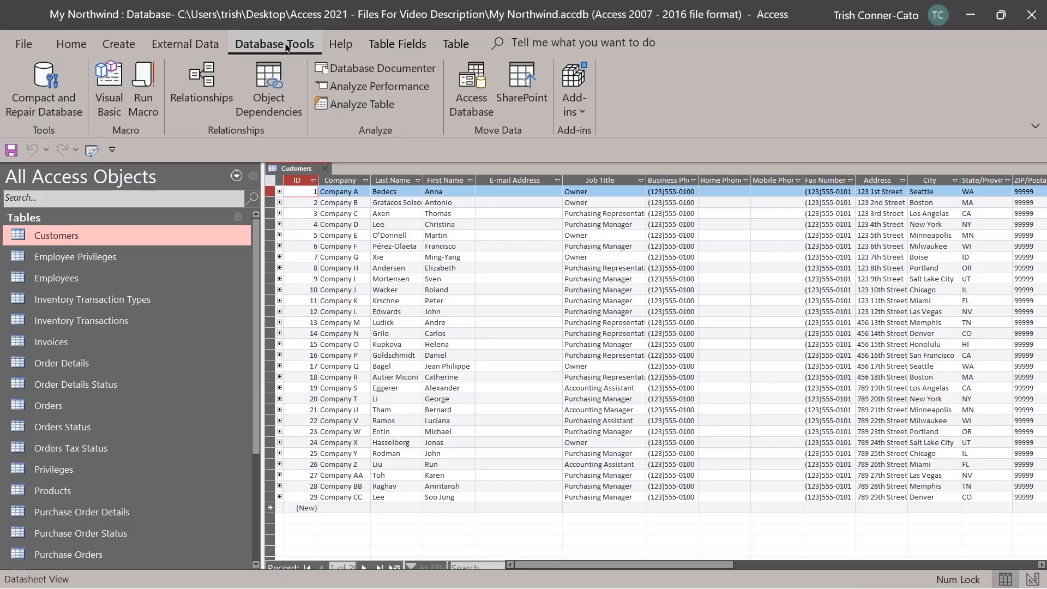
click(336, 48)
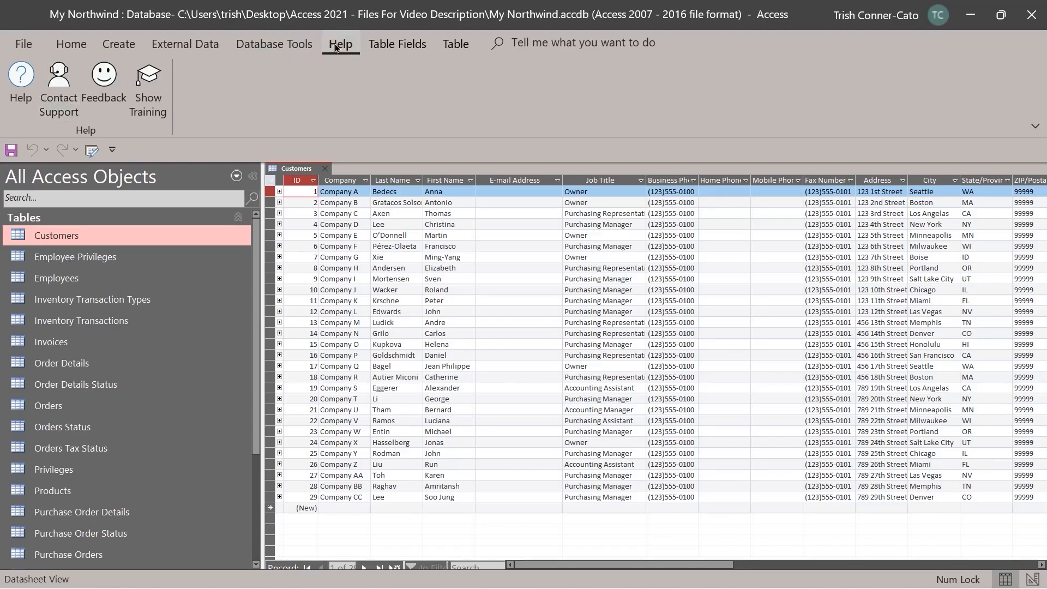
Launch the Switchboard Manager from the suggested actions of the command search, and decline creating a switchboard
click(512, 40)
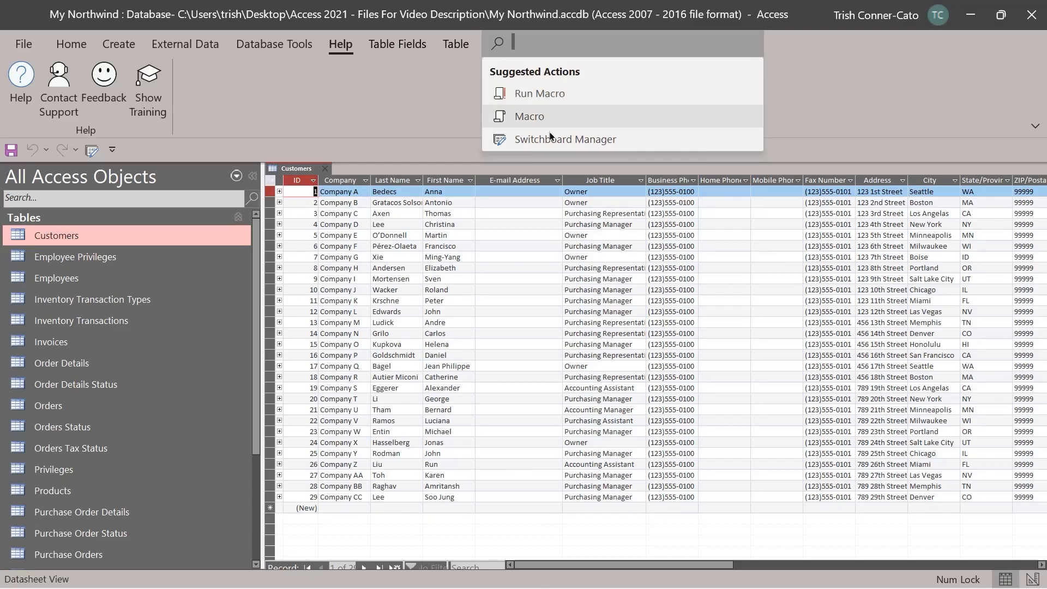
click(554, 141)
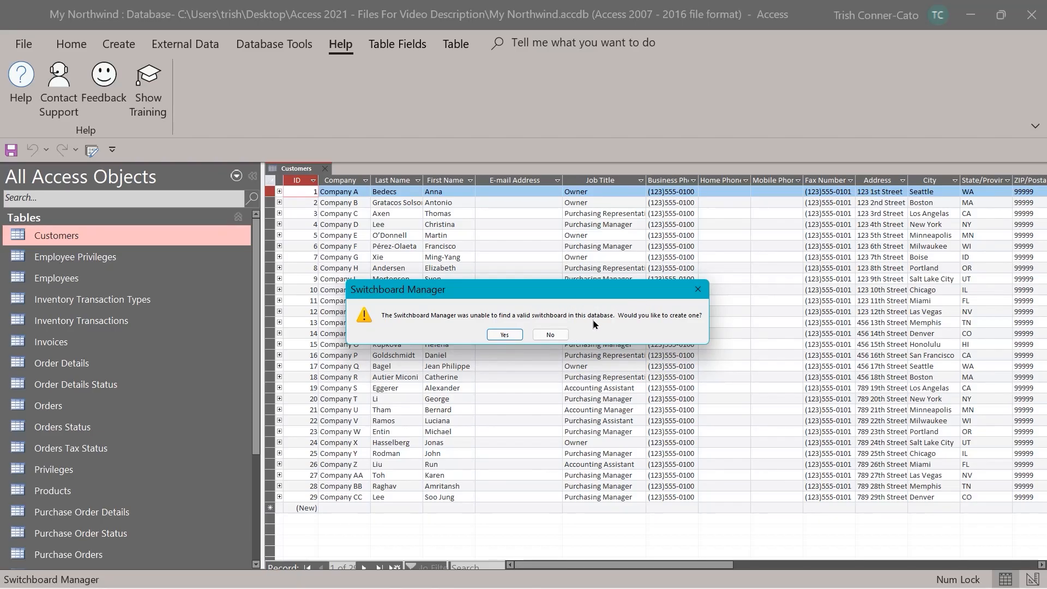
click(550, 335)
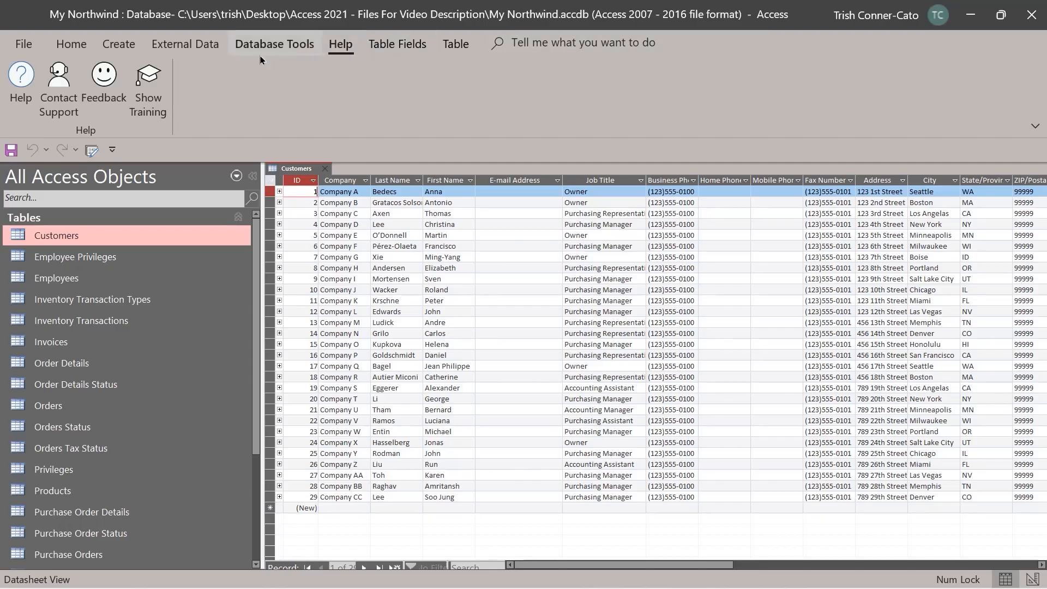
Return to the Home commands, collapse the Tables group and close the Customers table
click(61, 48)
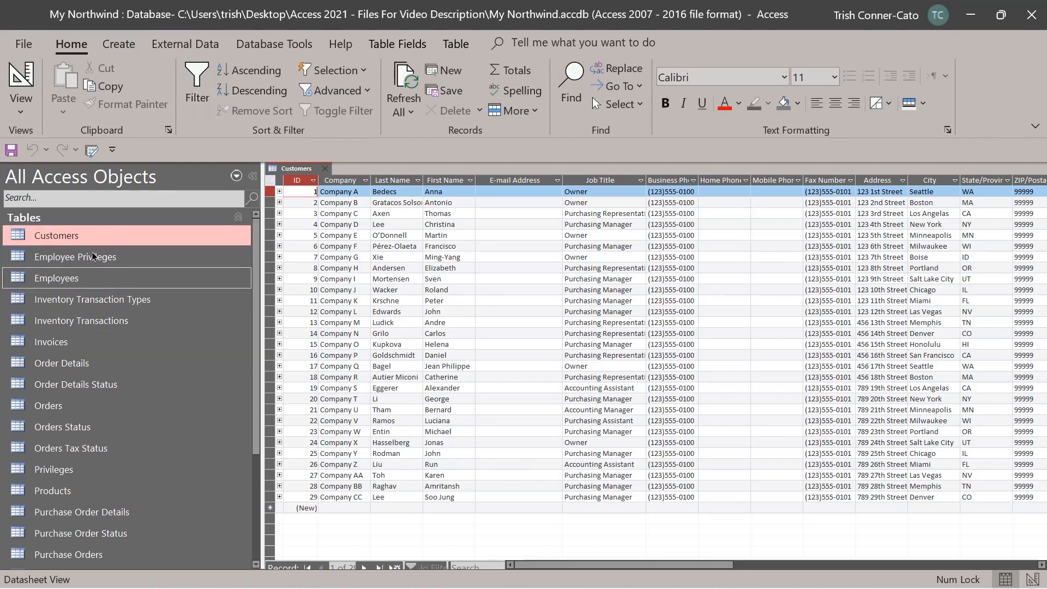
click(241, 218)
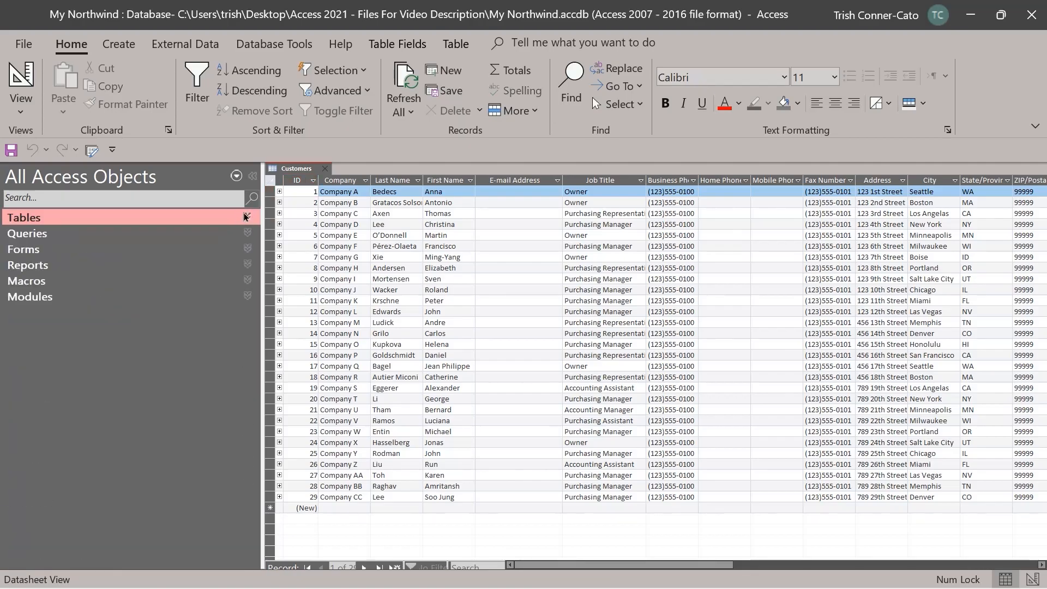
right_click(314, 172)
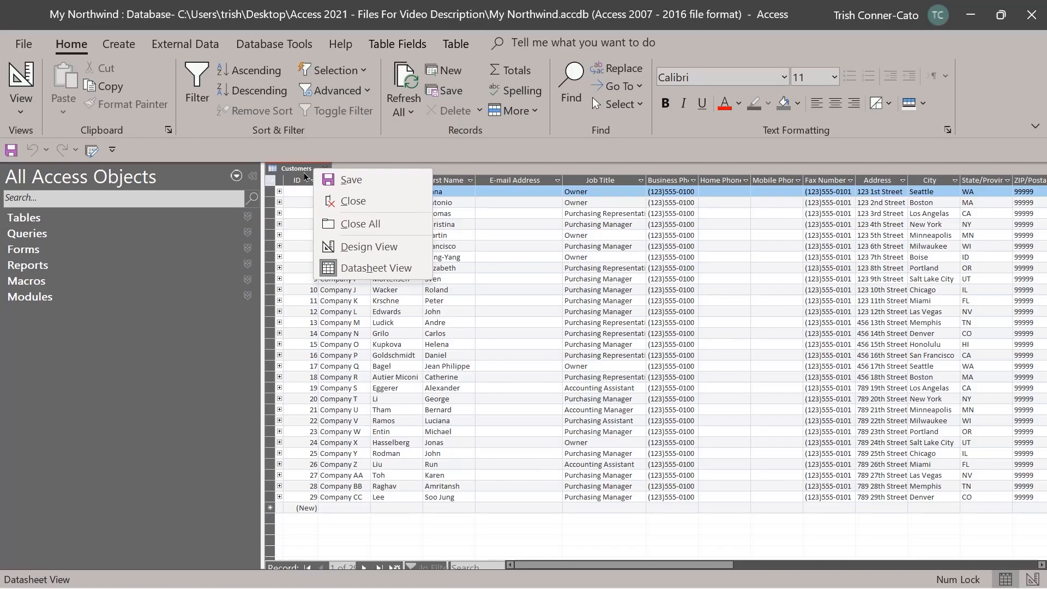
click(305, 170)
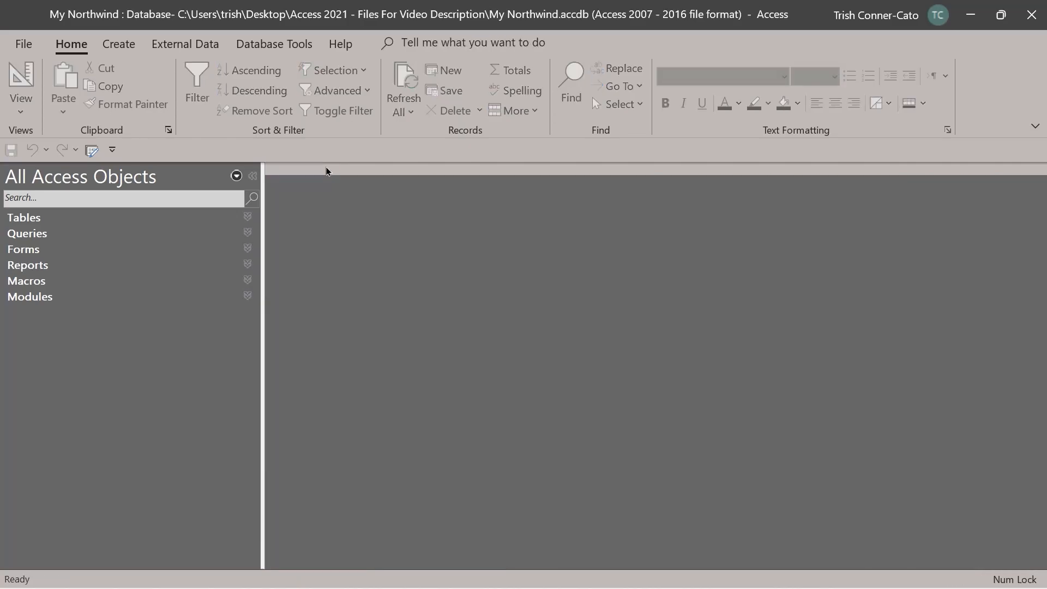
click(327, 169)
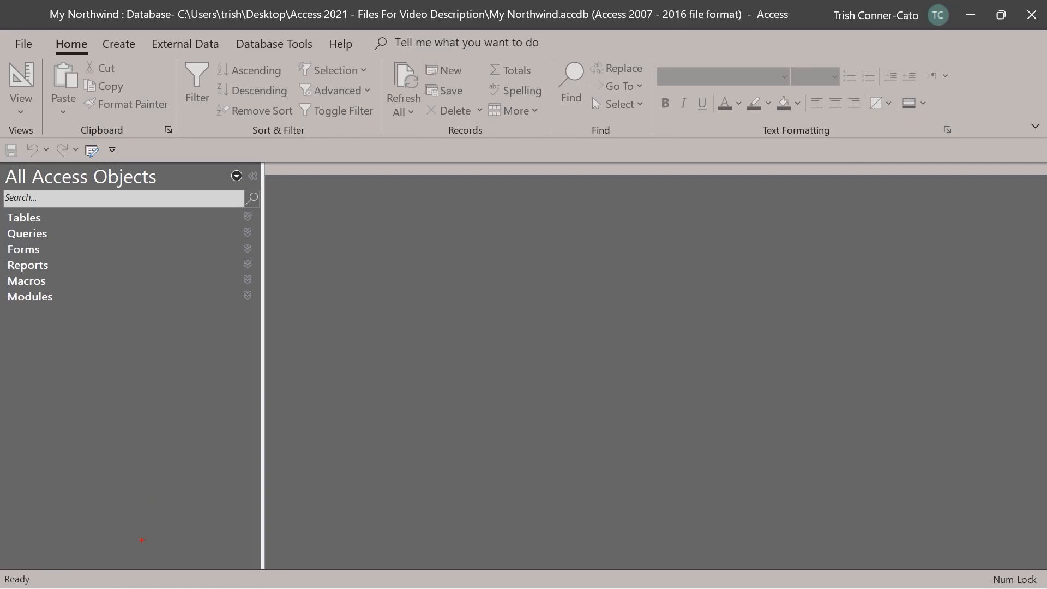
Check the status bar's customization options without changing any, and toggle Caps Lock to test its indicator
drag(77, 571, 77, 491)
key(Escape)
right_click(162, 582)
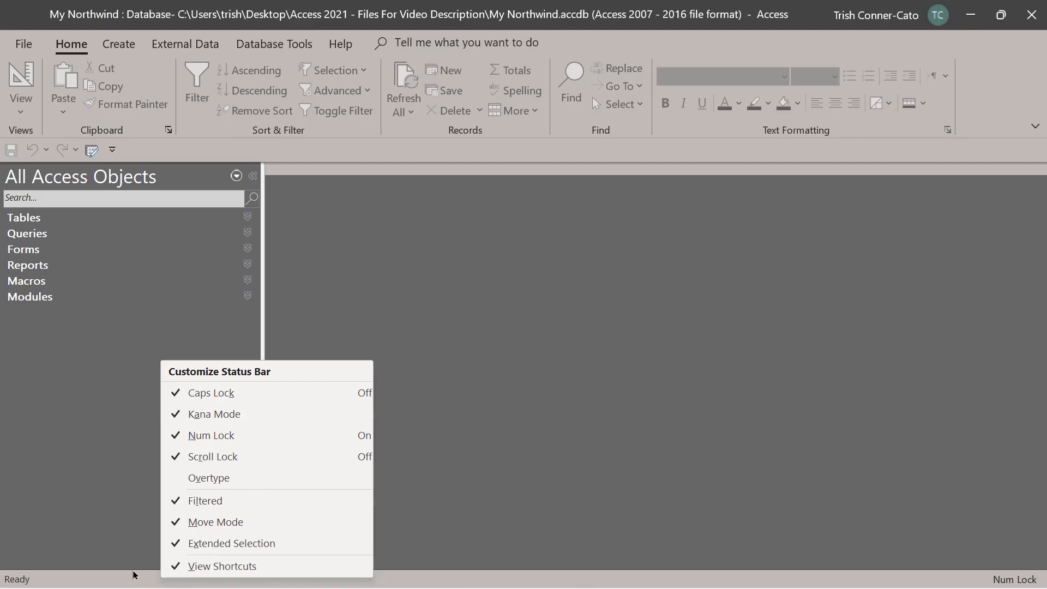
click(122, 582)
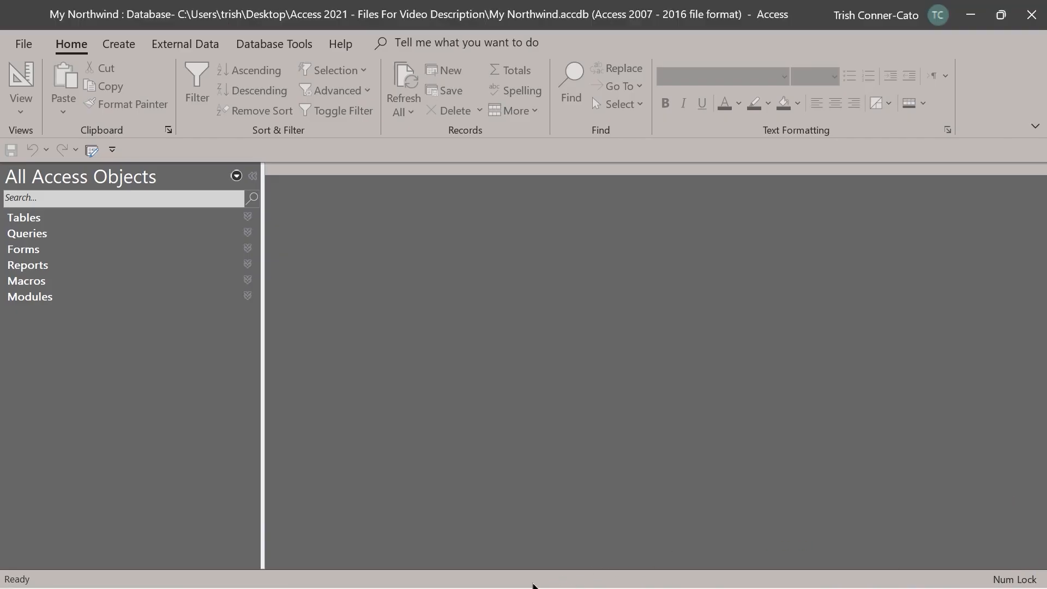
key(Caps_Lock)
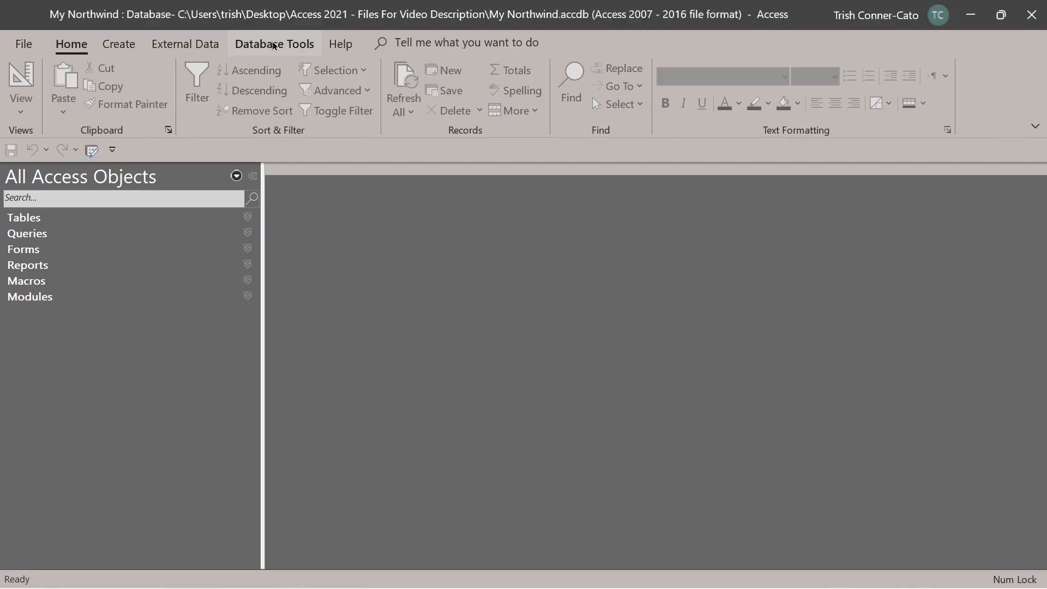
Expand the Tables group, open the Relationships window, and narrow the Navigation Pane to give the diagram more room
click(274, 45)
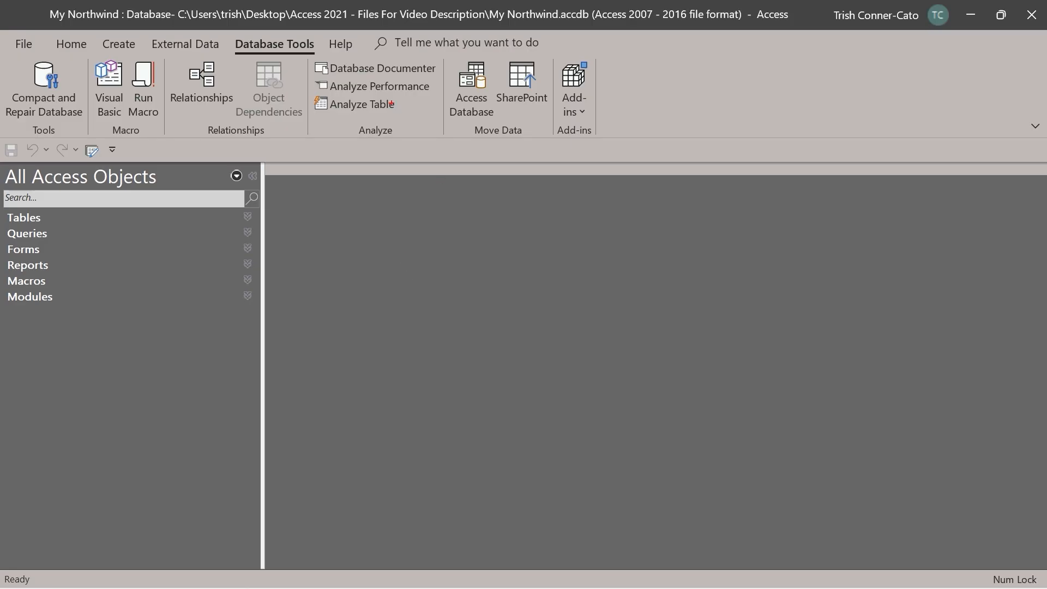
drag(198, 109, 193, 186)
click(247, 217)
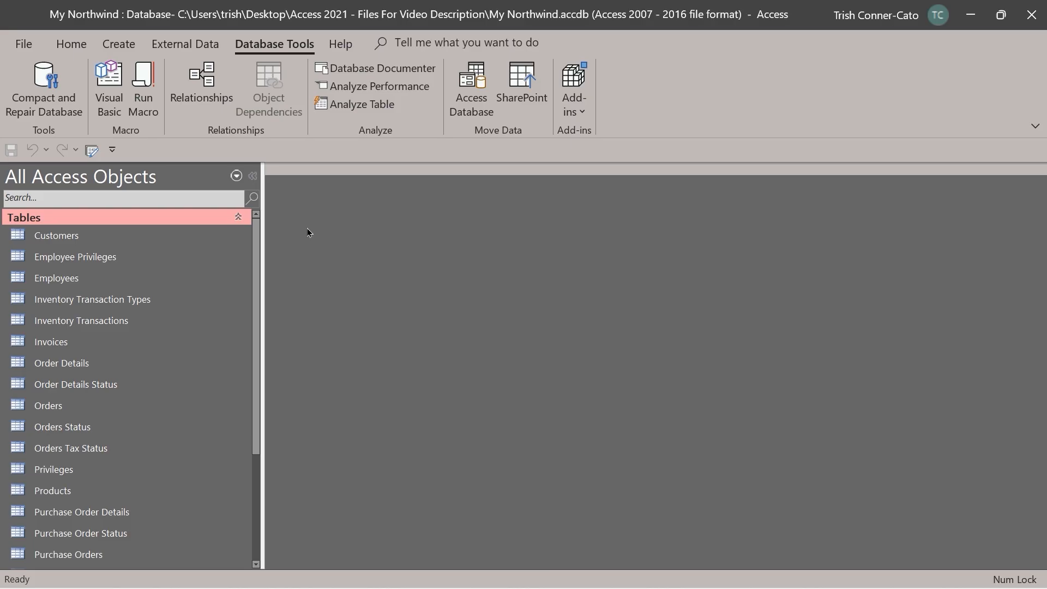
click(197, 98)
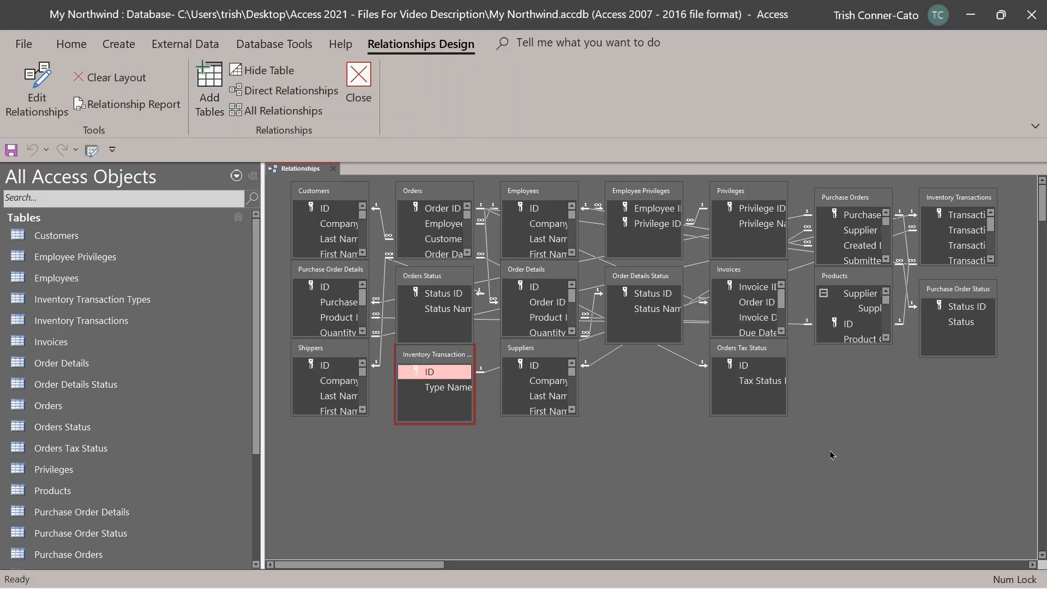
drag(262, 350, 46, 364)
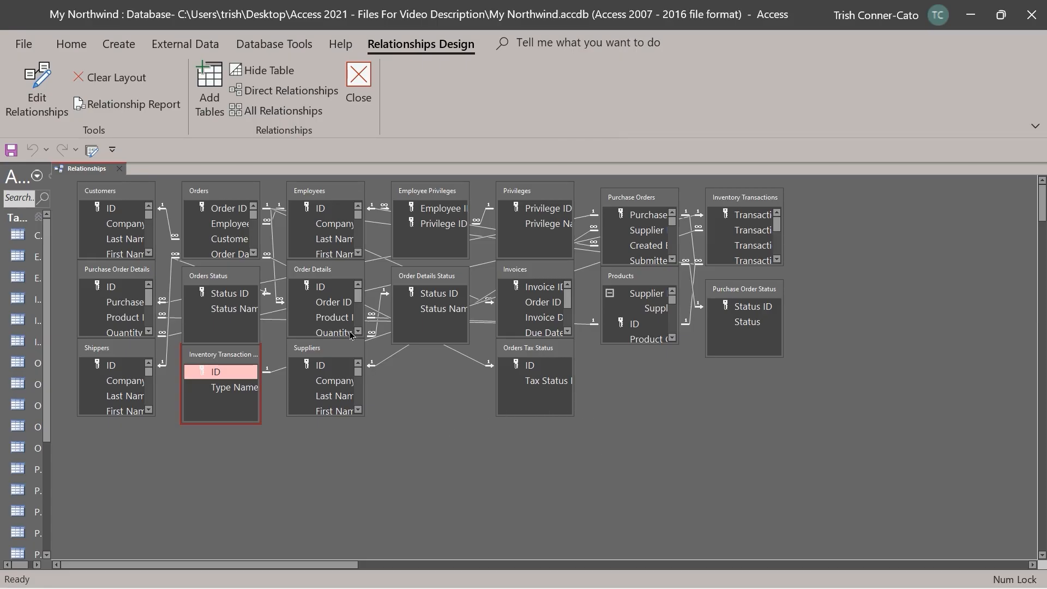
Shift the Orders table slightly in the relationships diagram, and widen the Orders and Customers boxes to show their field names
click(135, 194)
click(220, 195)
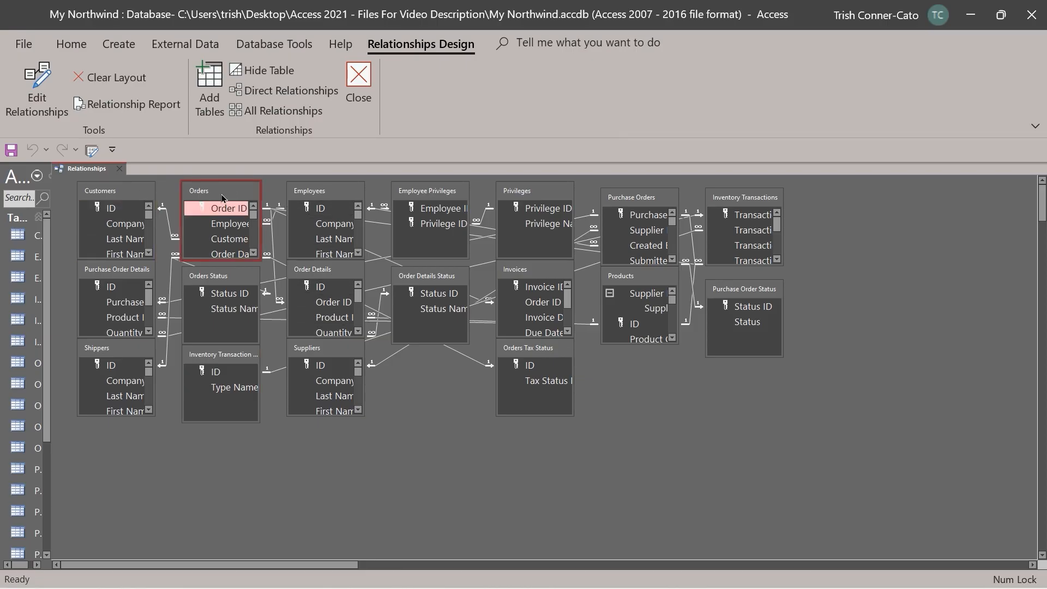
mouse_move(221, 196)
mouse_down()
mouse_move(246, 193)
mouse_move(245, 218)
mouse_move(364, 484)
mouse_move(479, 525)
mouse_move(281, 490)
mouse_move(240, 179)
mouse_move(218, 199)
mouse_move(226, 203)
mouse_up()
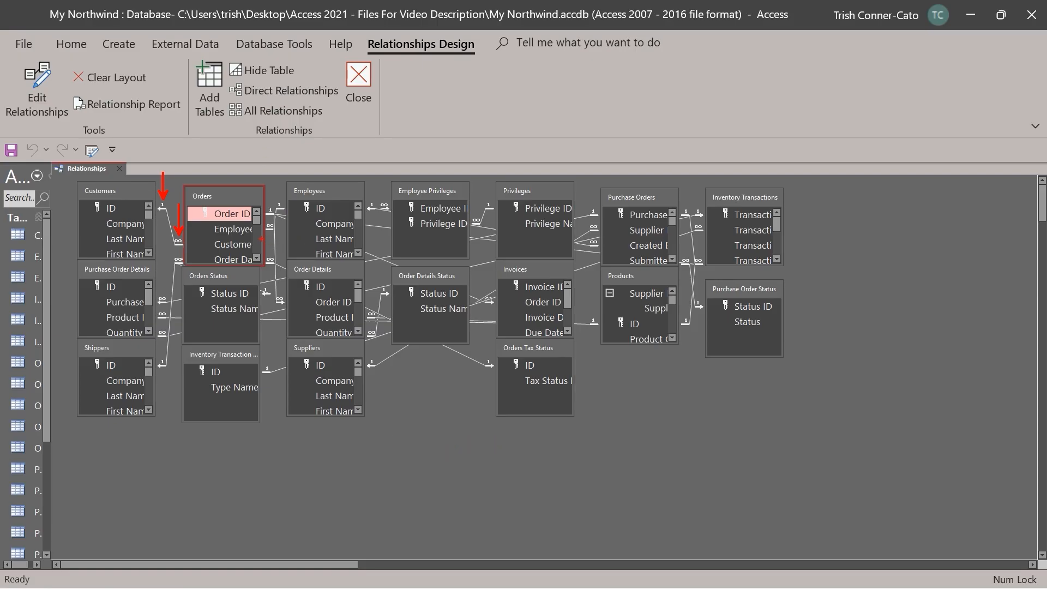
drag(264, 237, 301, 242)
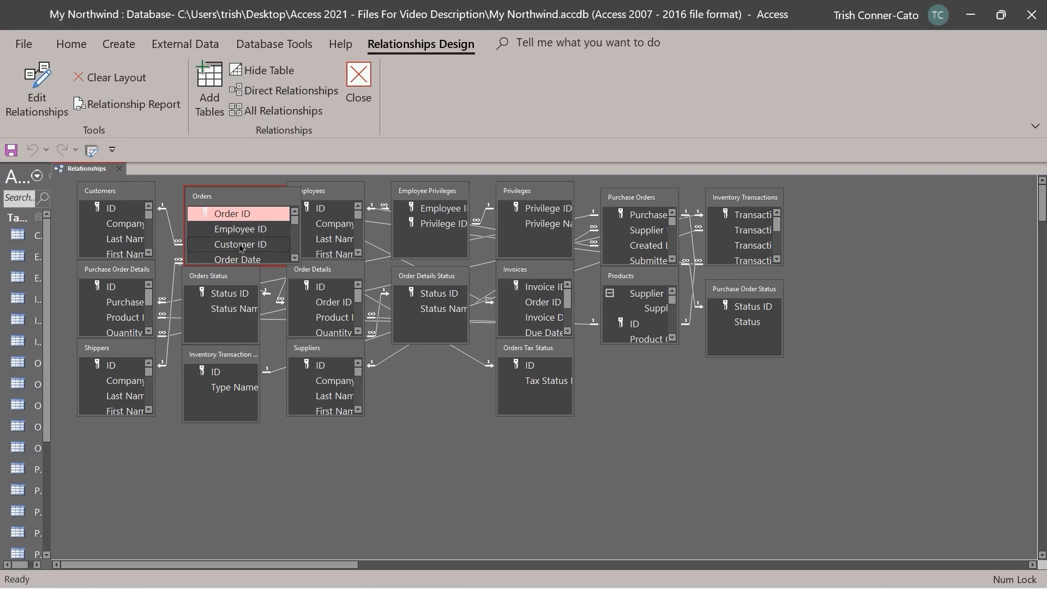
drag(155, 231, 169, 231)
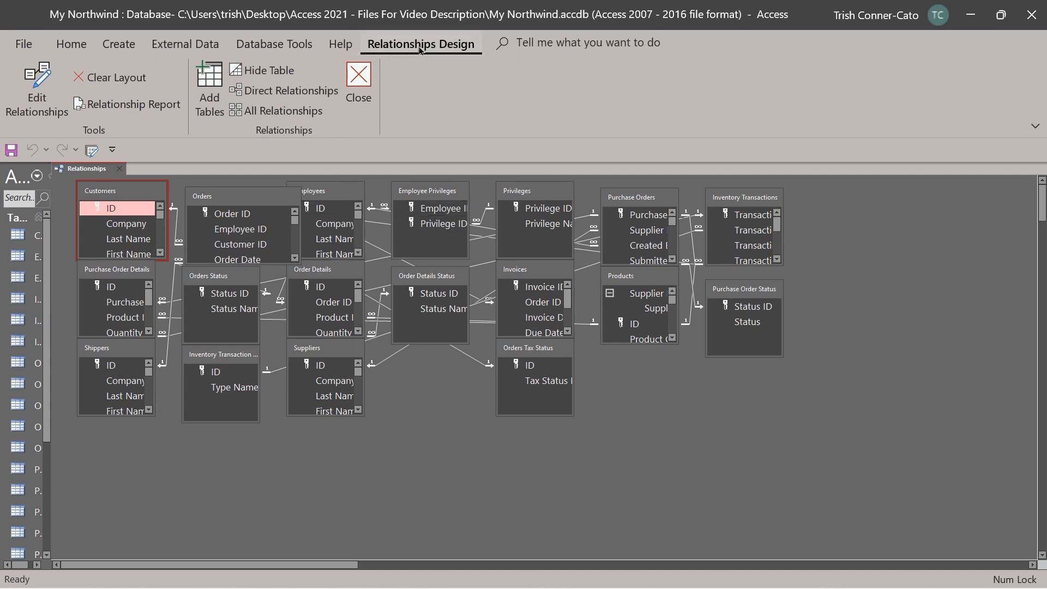
Close the Relationships window without saving the layout changes, and close the My Northwind database
click(358, 85)
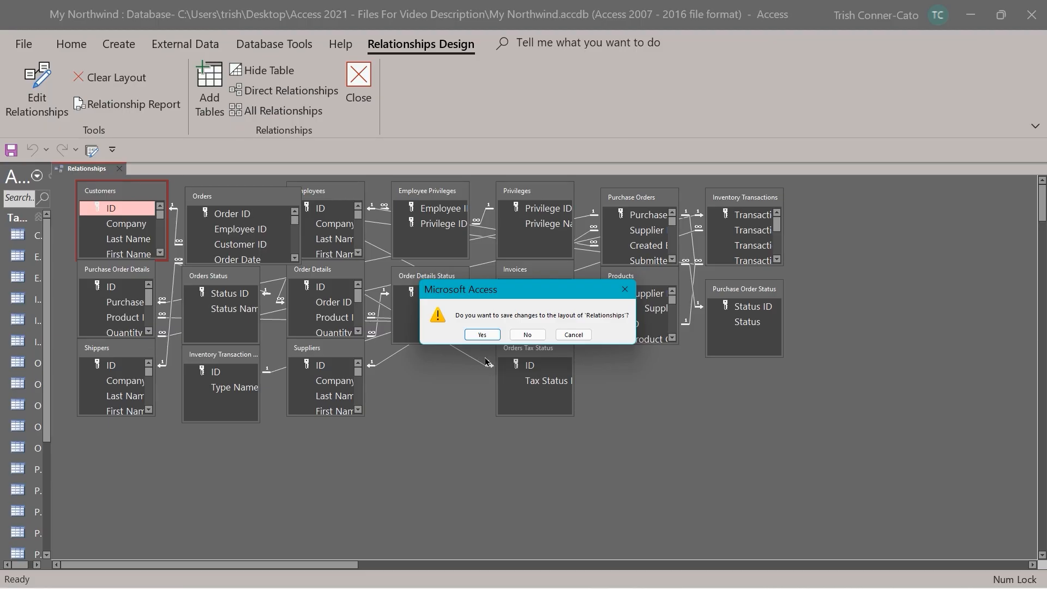
click(536, 338)
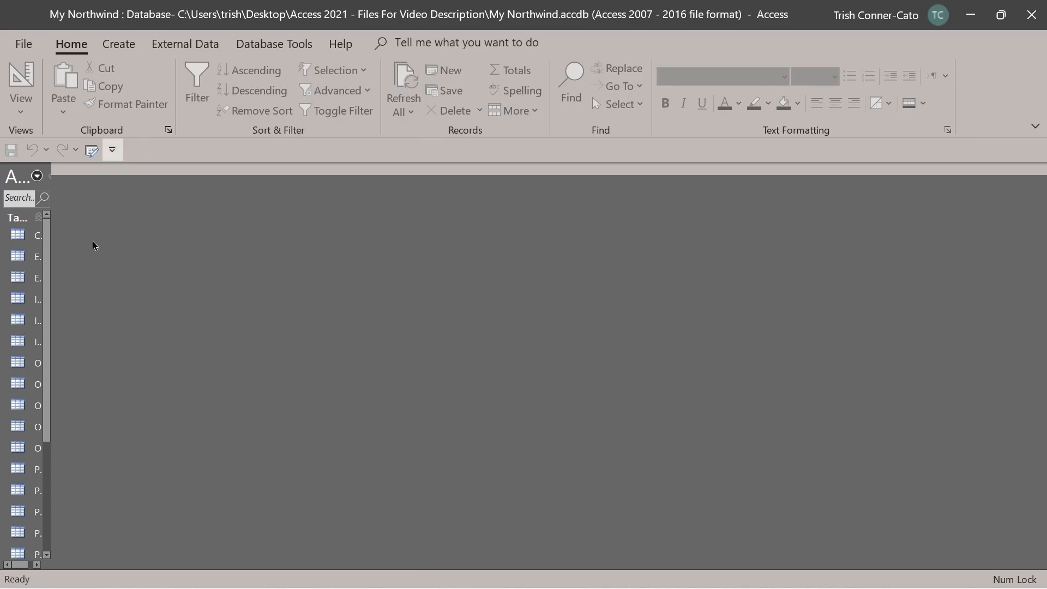
click(25, 50)
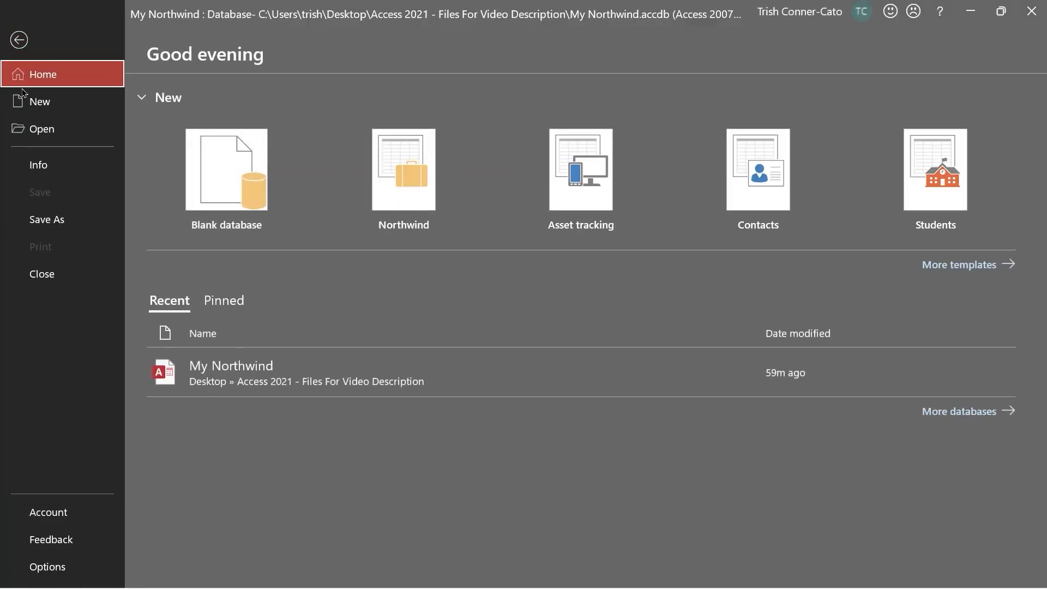
click(42, 274)
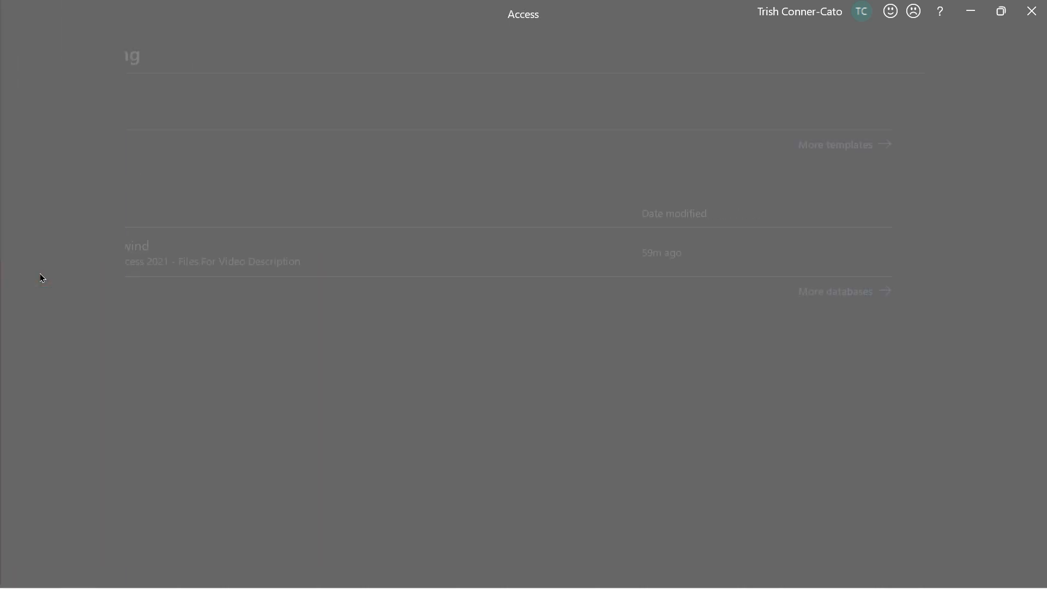
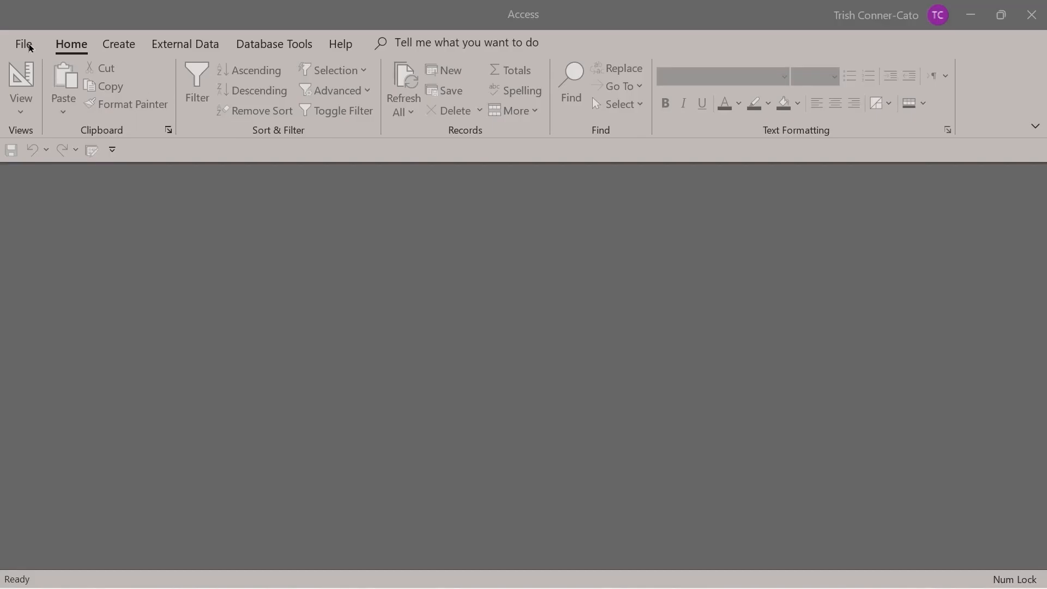
Create a blank database named Customer Orders in the Access 2021 - Files For Video Description folder
click(24, 45)
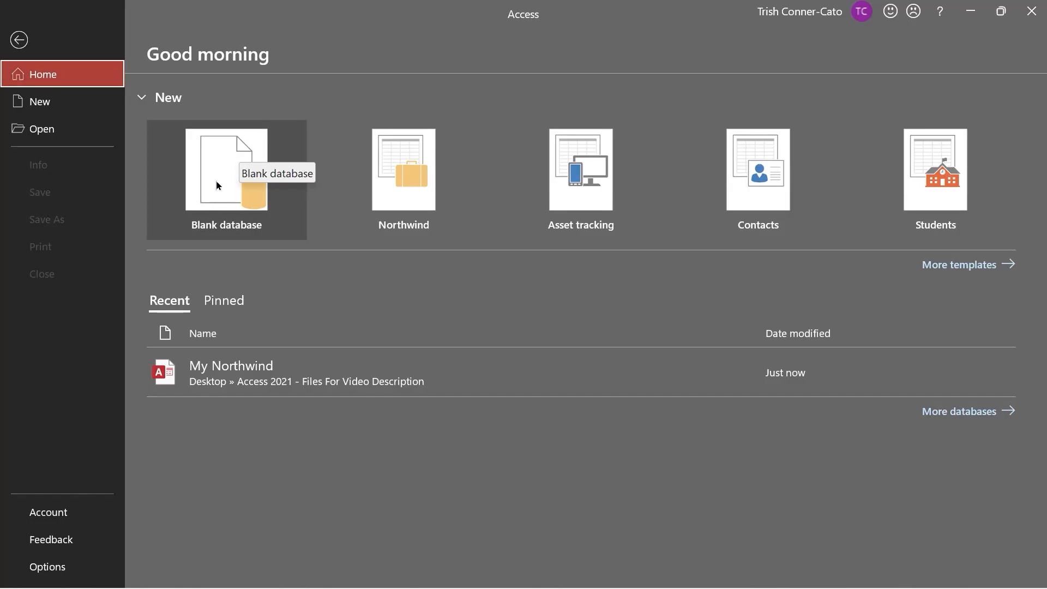
click(53, 108)
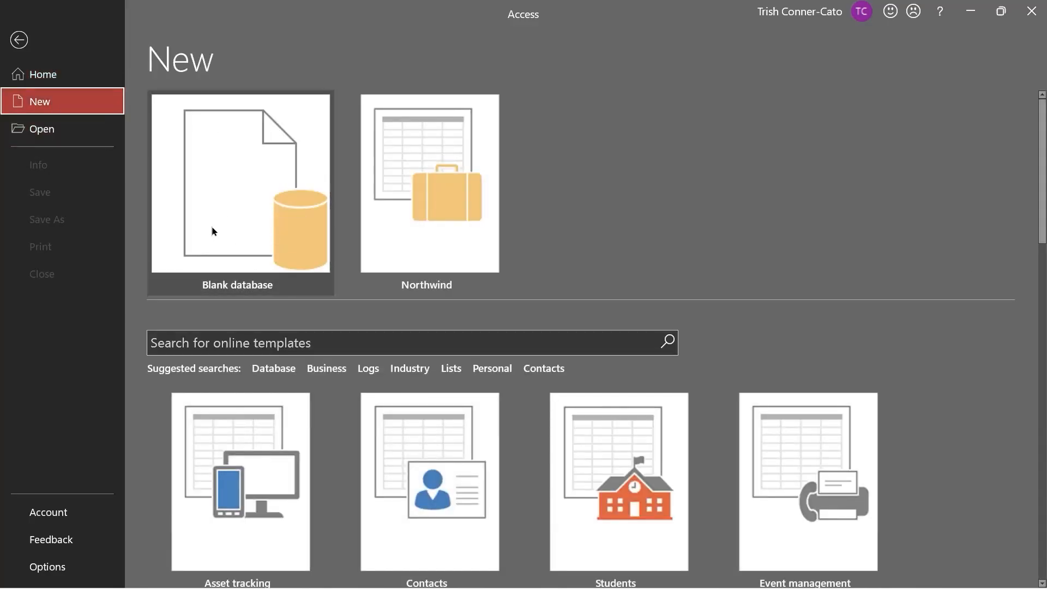
click(238, 194)
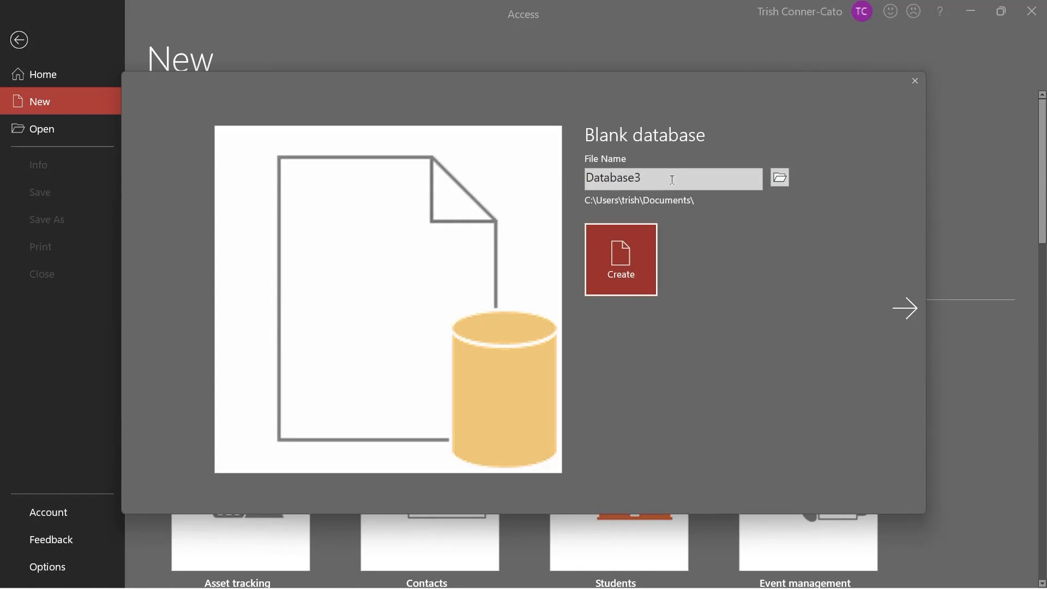
click(780, 178)
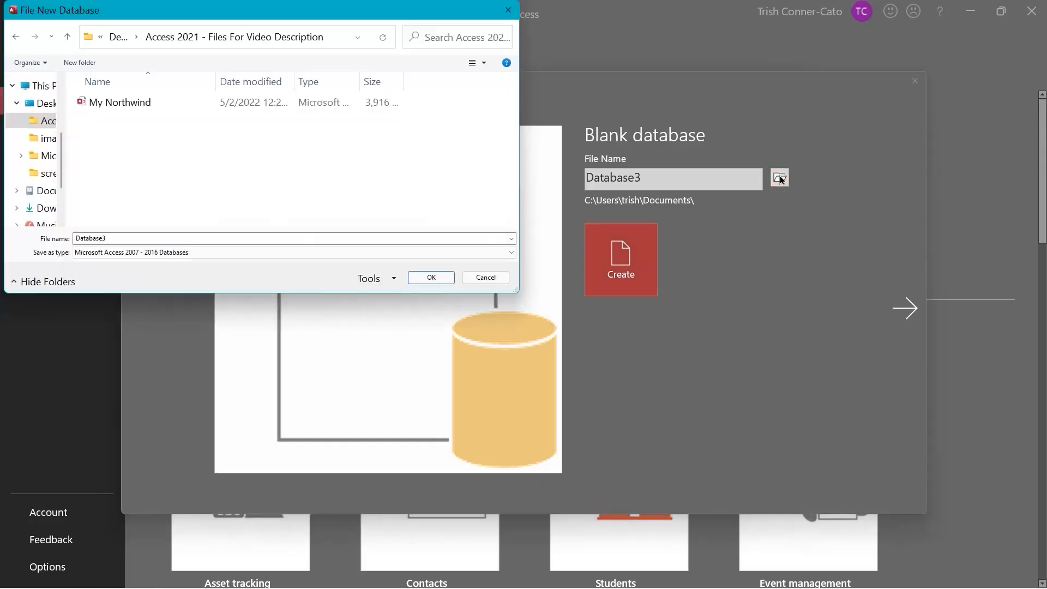
double_click(106, 238)
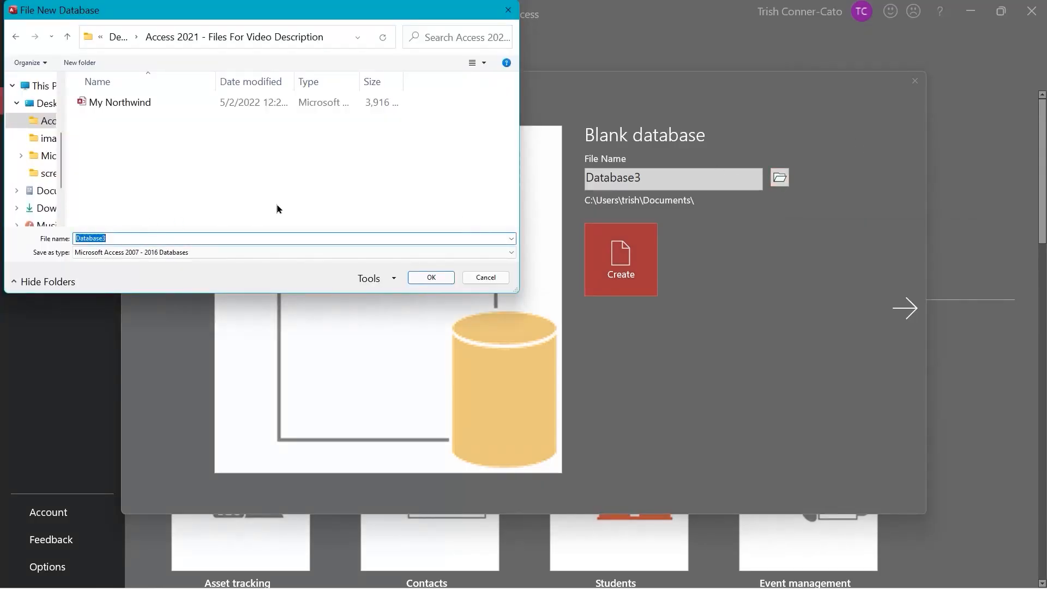
text(Customer Orders)
click(425, 279)
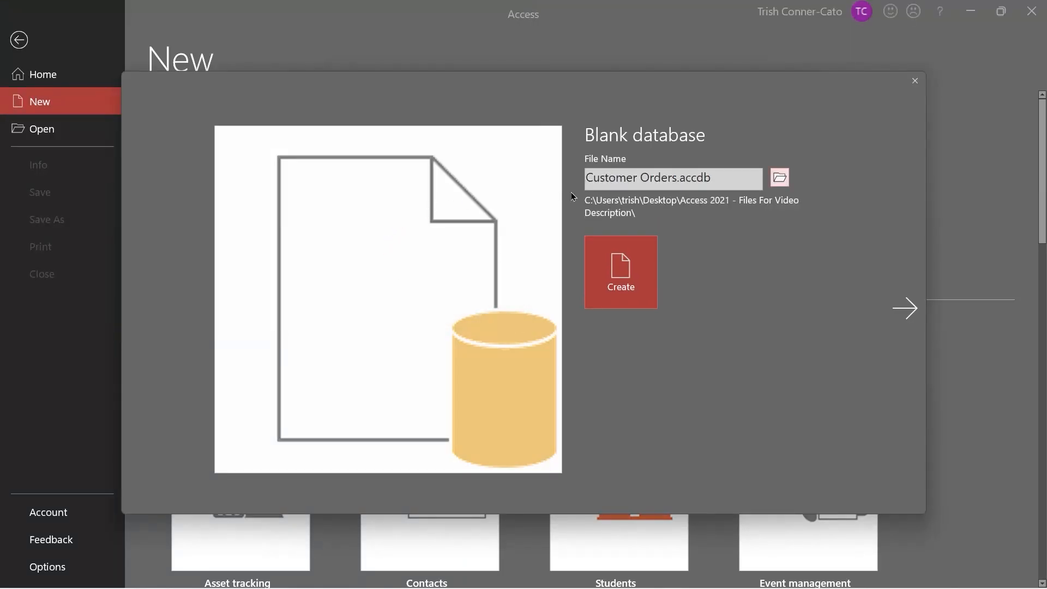
click(636, 280)
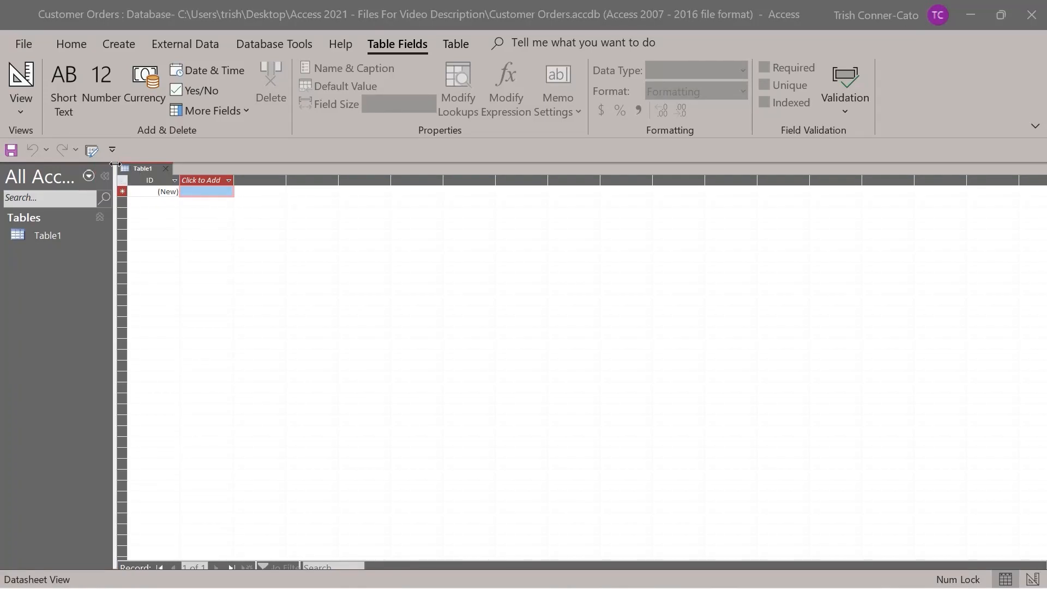
Switch the new table to Design View, saving it as tblCustomers
right_click(142, 171)
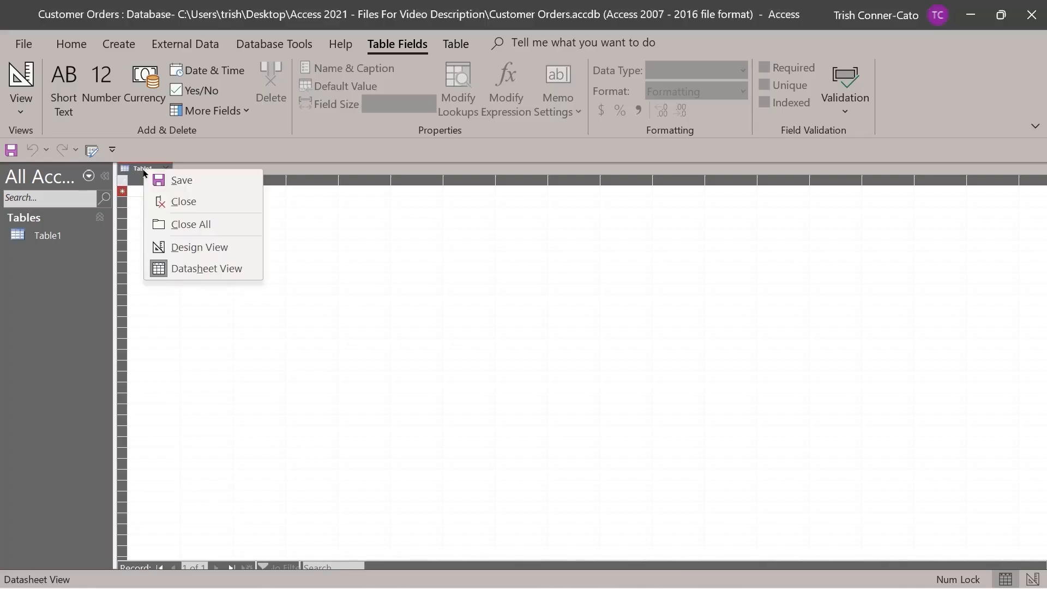
click(187, 253)
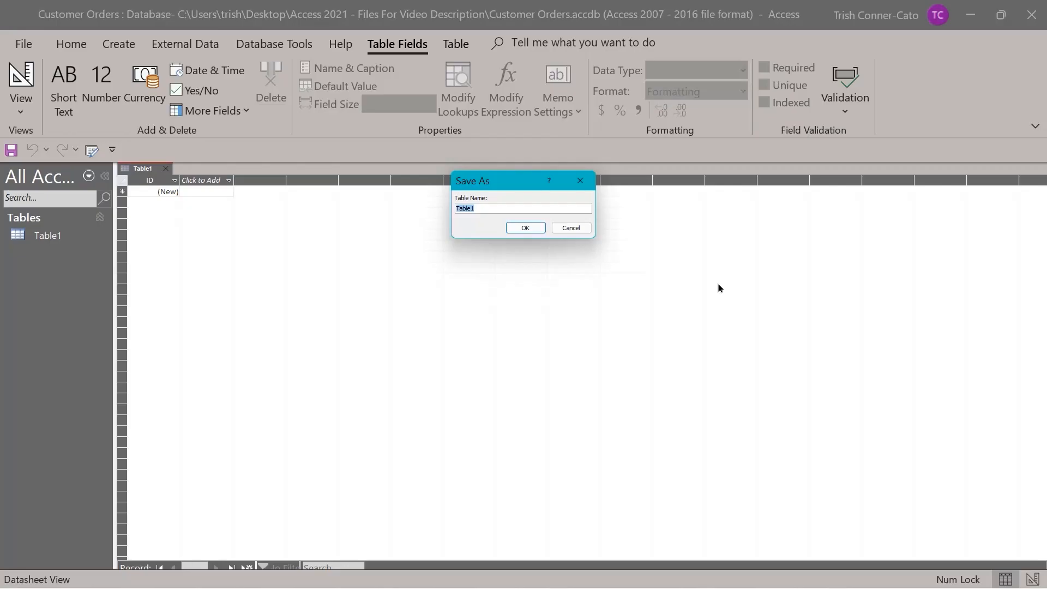
text(tblCustomers)
click(525, 227)
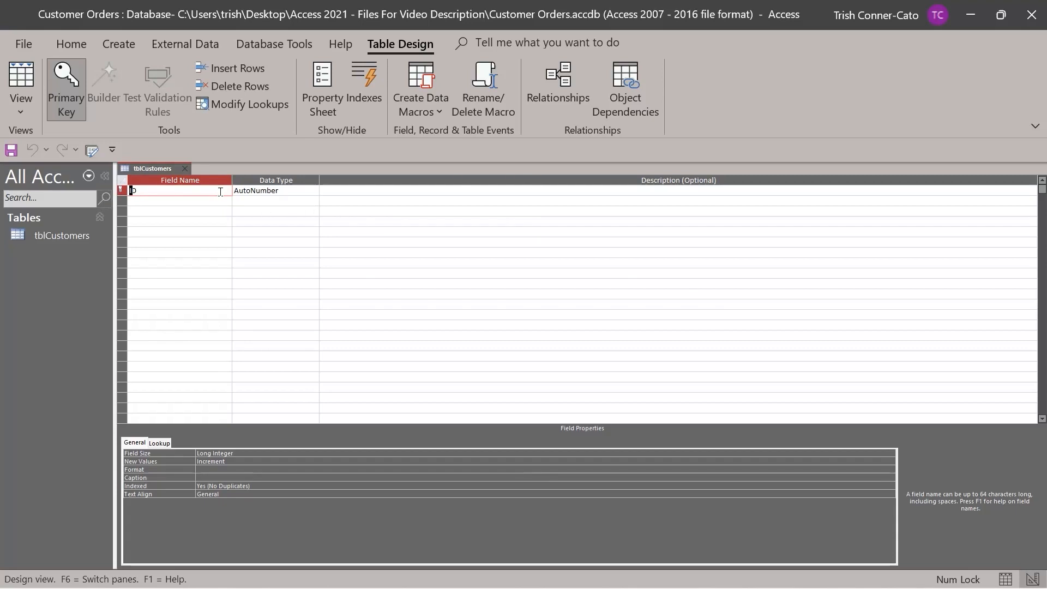
Rename the primary key field to CustomerID, and check its data type and description cells
text(Customer)
click(224, 200)
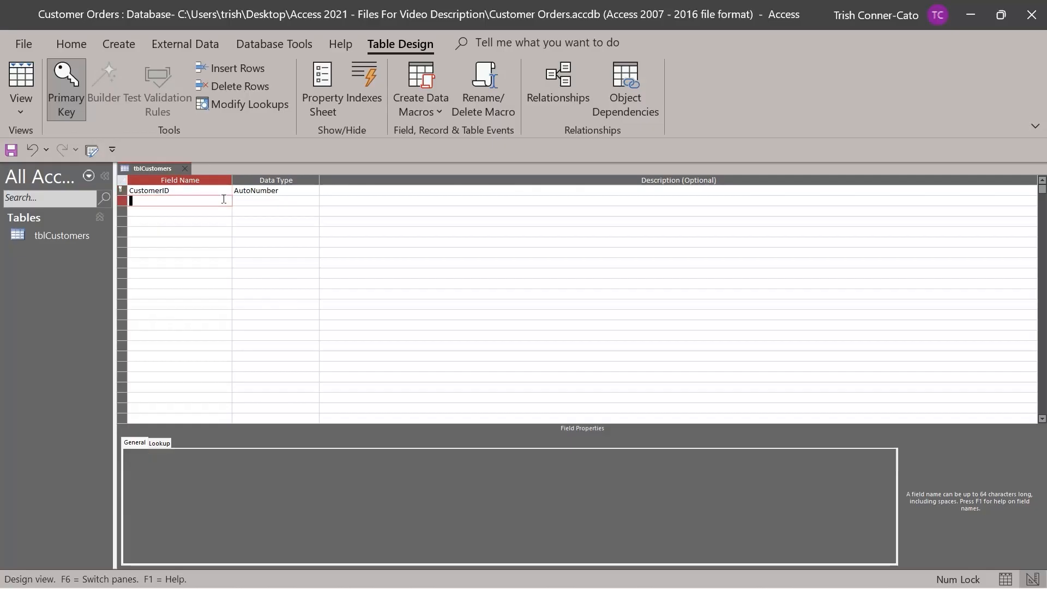
click(188, 191)
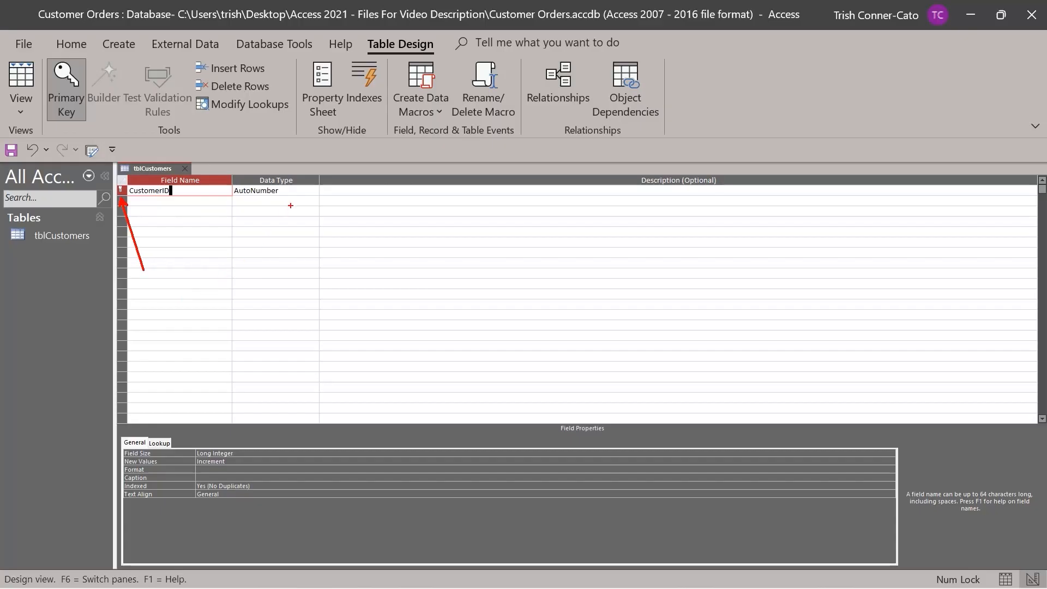
click(280, 190)
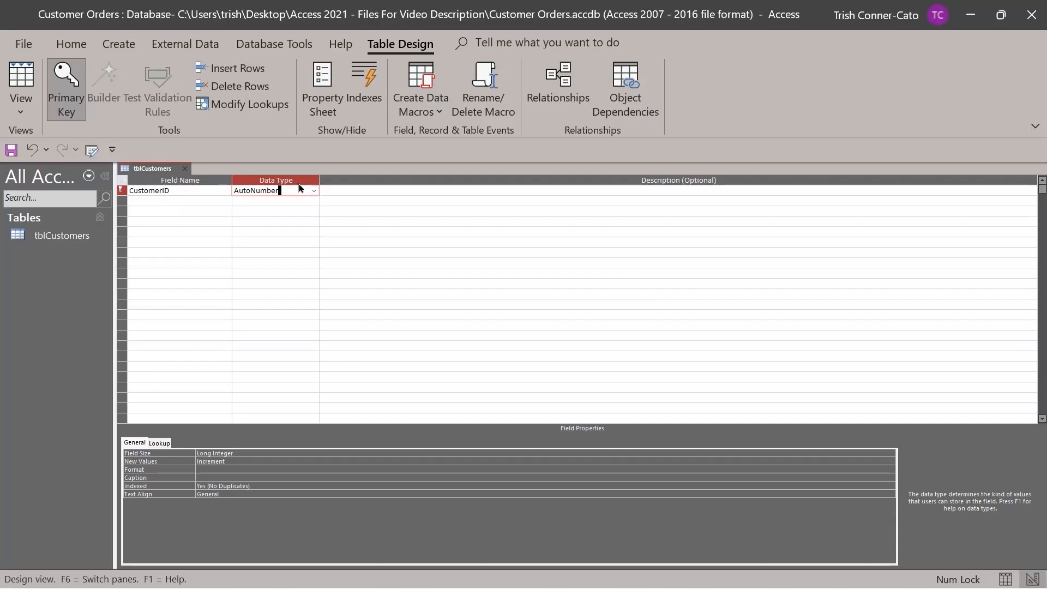
click(349, 189)
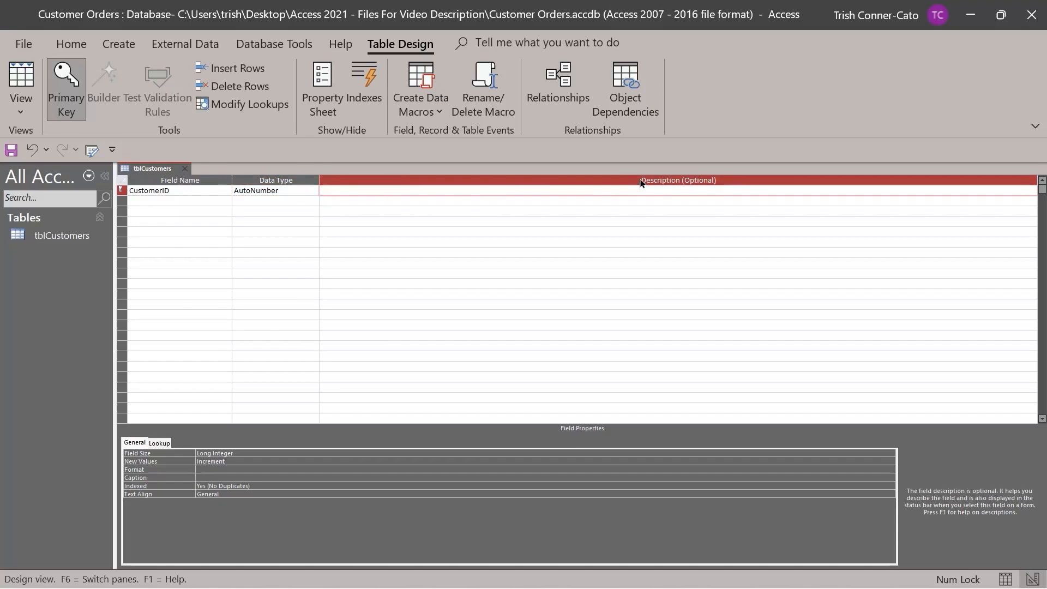
Add a CompanyName field with the Short Text data type and the description "Customer Company Name"
click(176, 200)
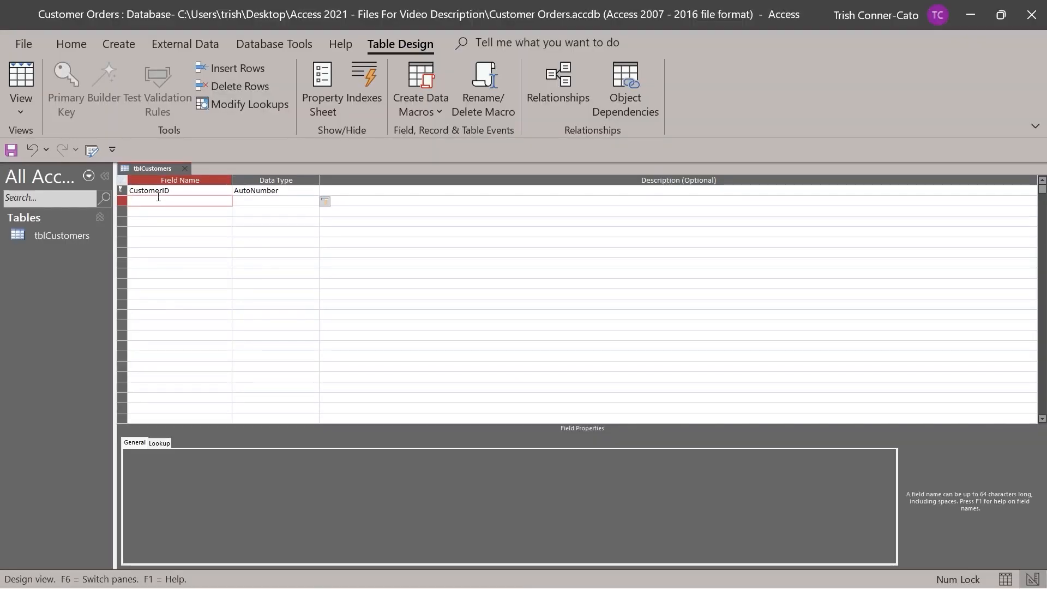
text(CompanyName)
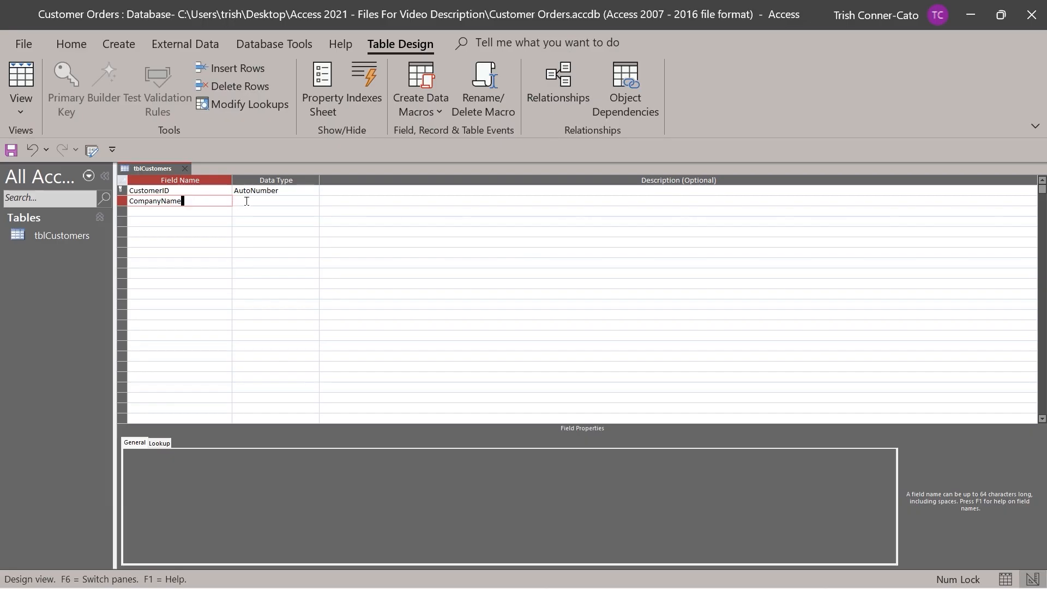
key(Tab)
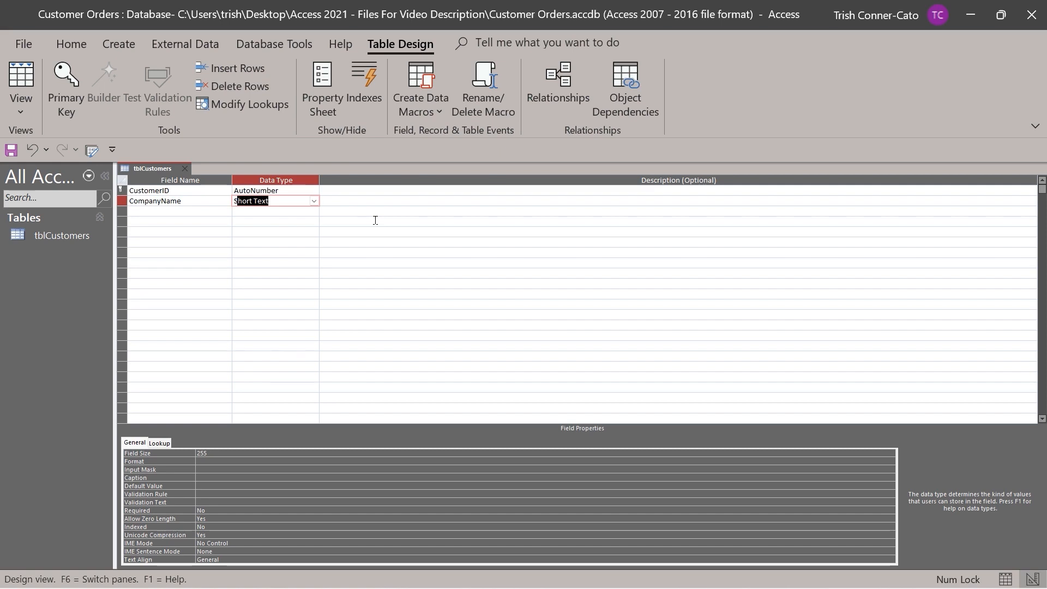
click(314, 201)
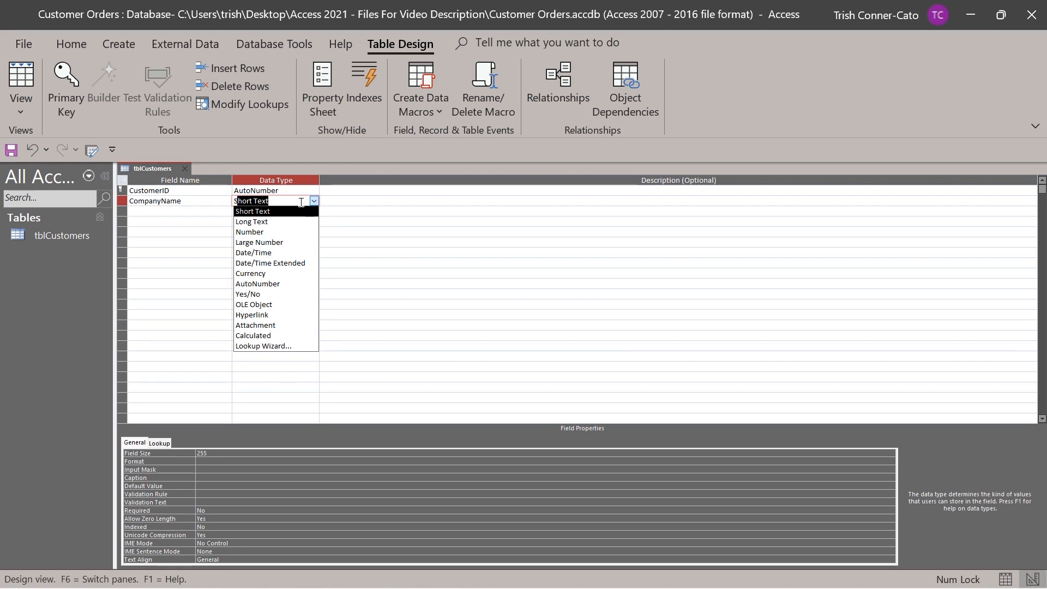
click(350, 202)
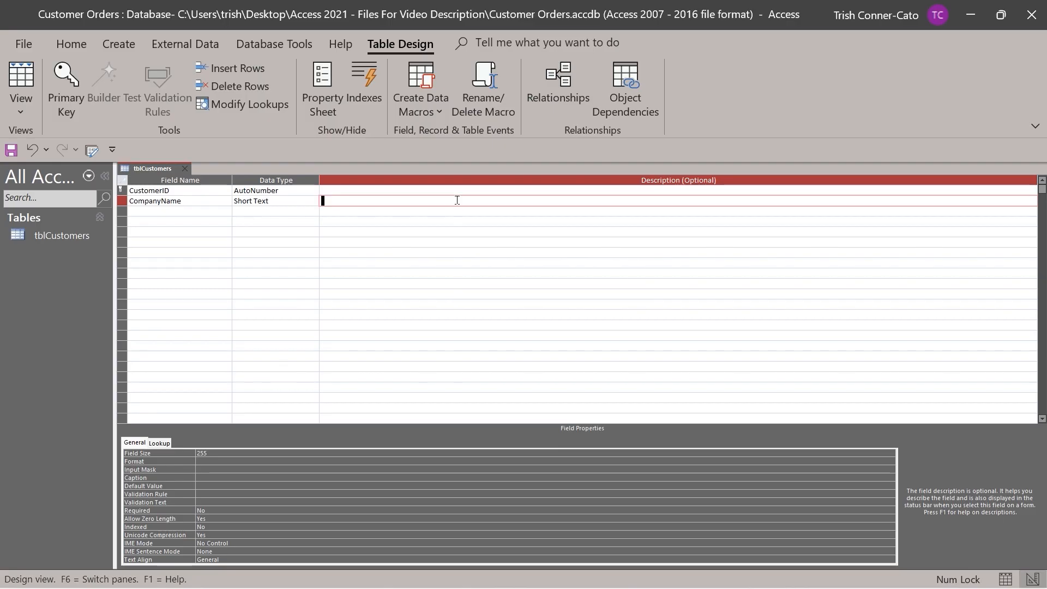
text(Customer Compan)
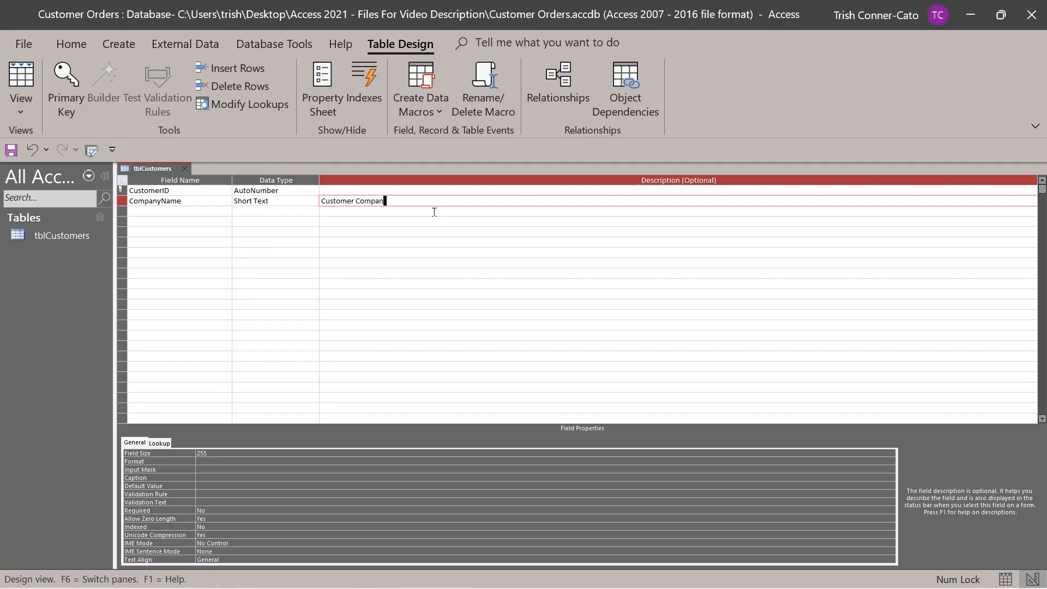
text(y Name)
click(165, 210)
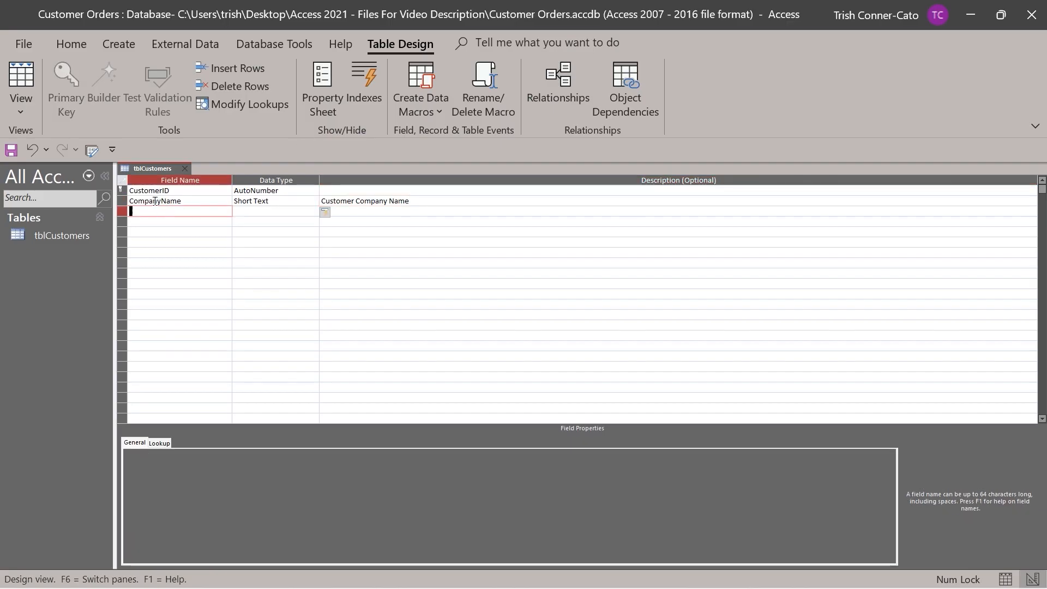
key(alt+Tab)
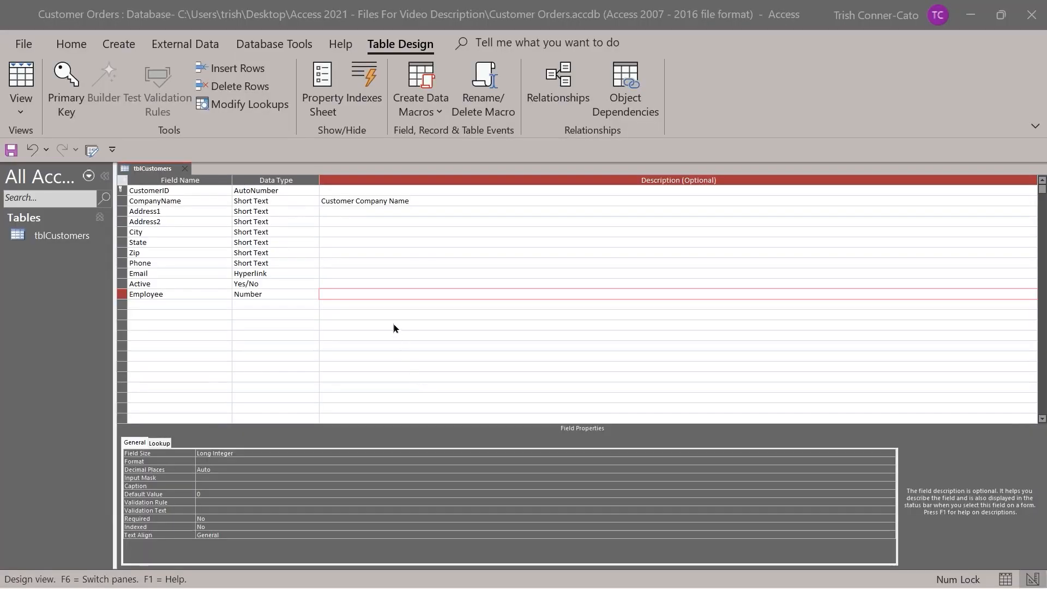
Describe the Active field as "Is the customer currently active?"
click(332, 282)
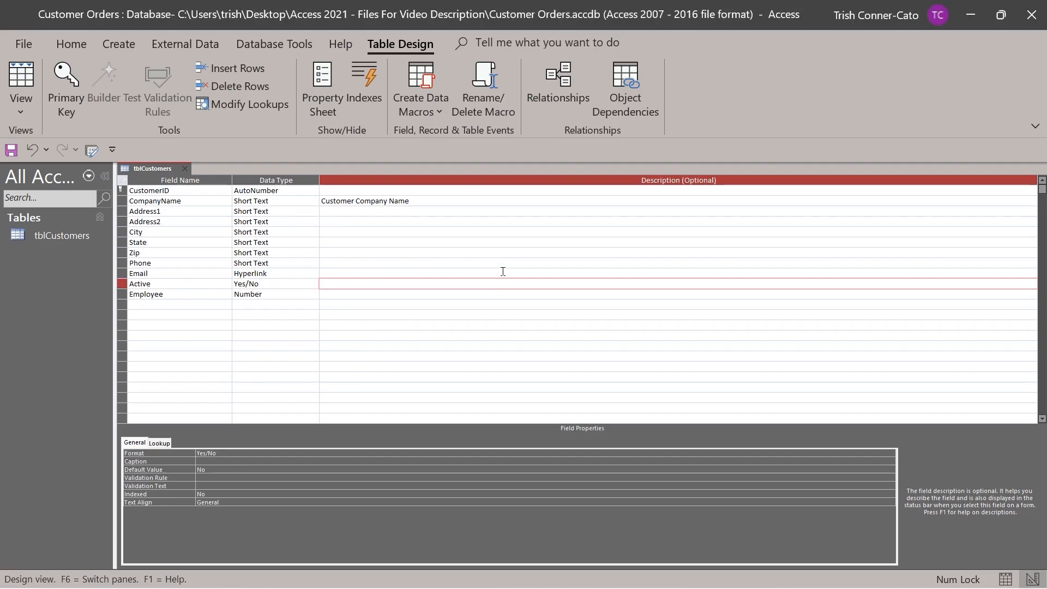
text(Is the cu)
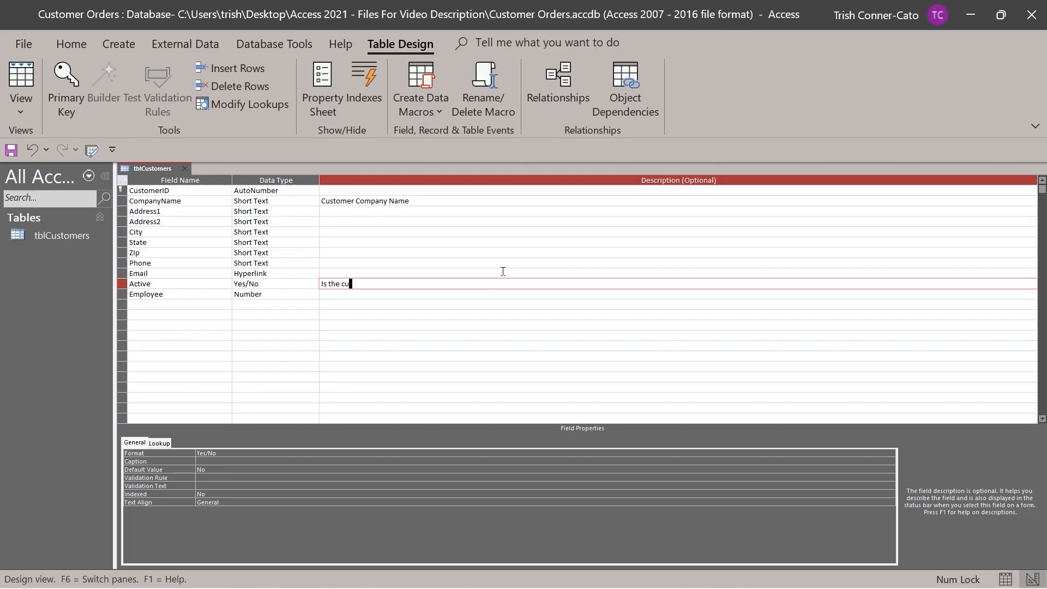
text(stomer current)
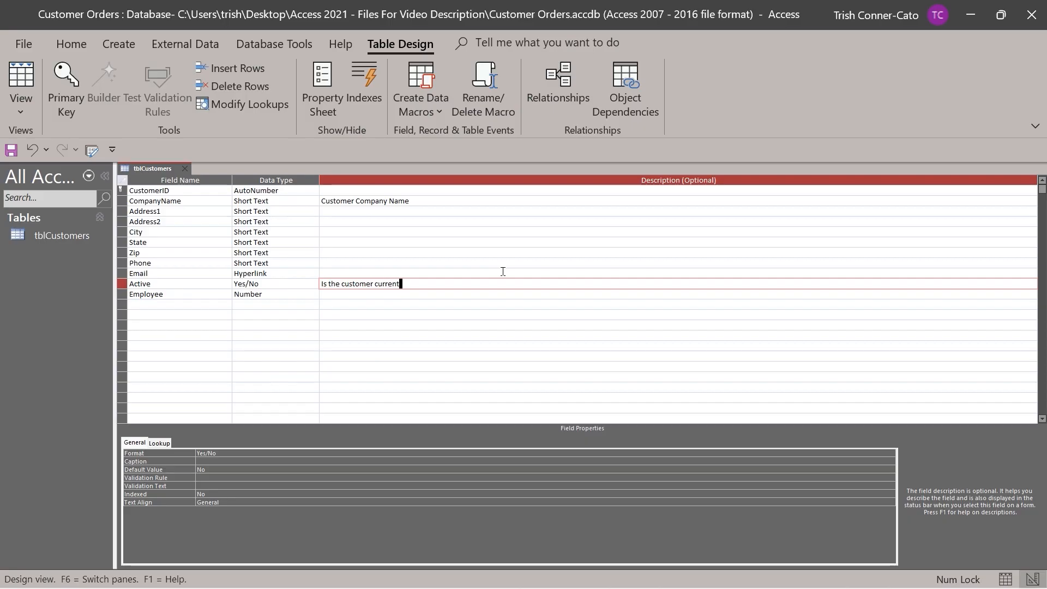
text(ly active?)
Describe the Employee field as "Please select an employee from the list", without a final period
click(336, 294)
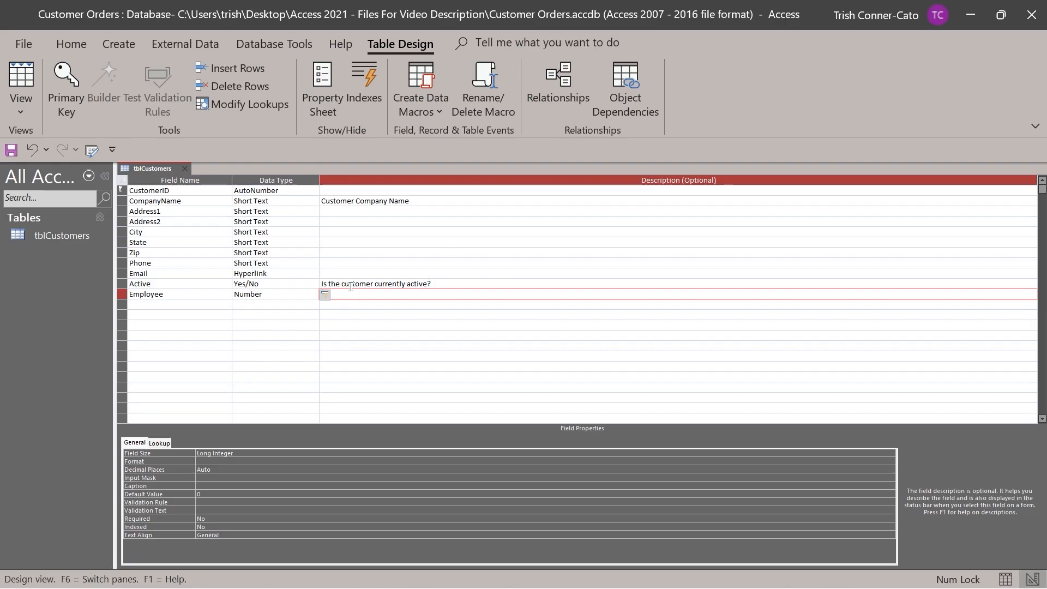
text(Please select an em)
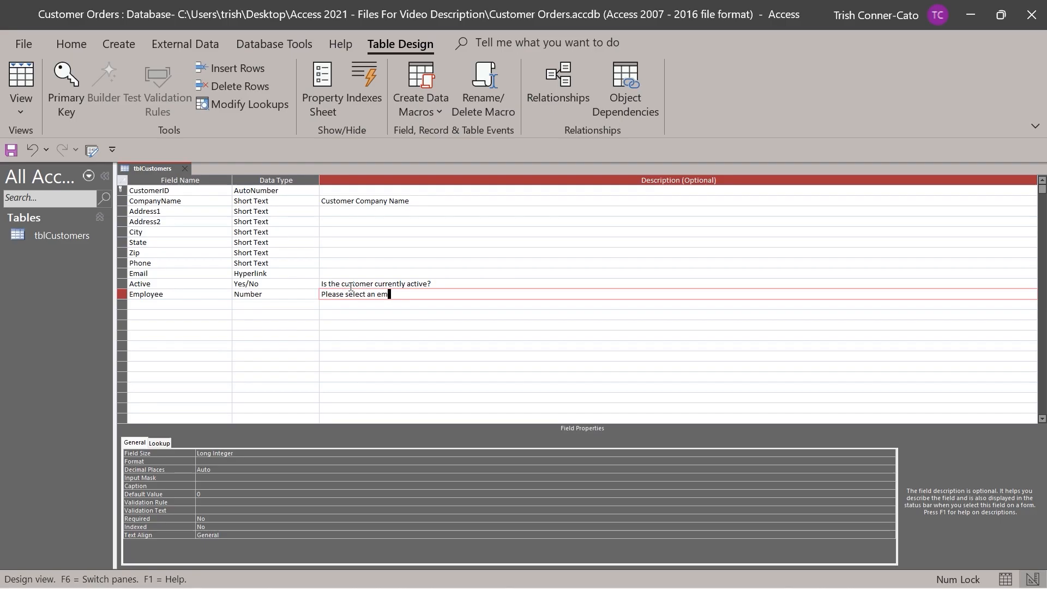
text(ployee fr)
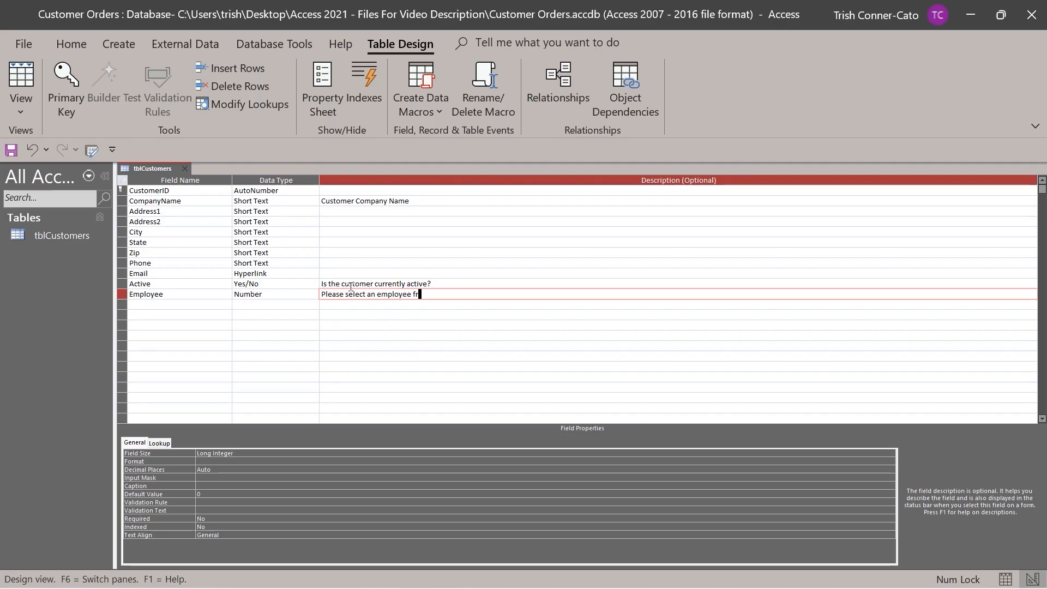
text(om the lis)
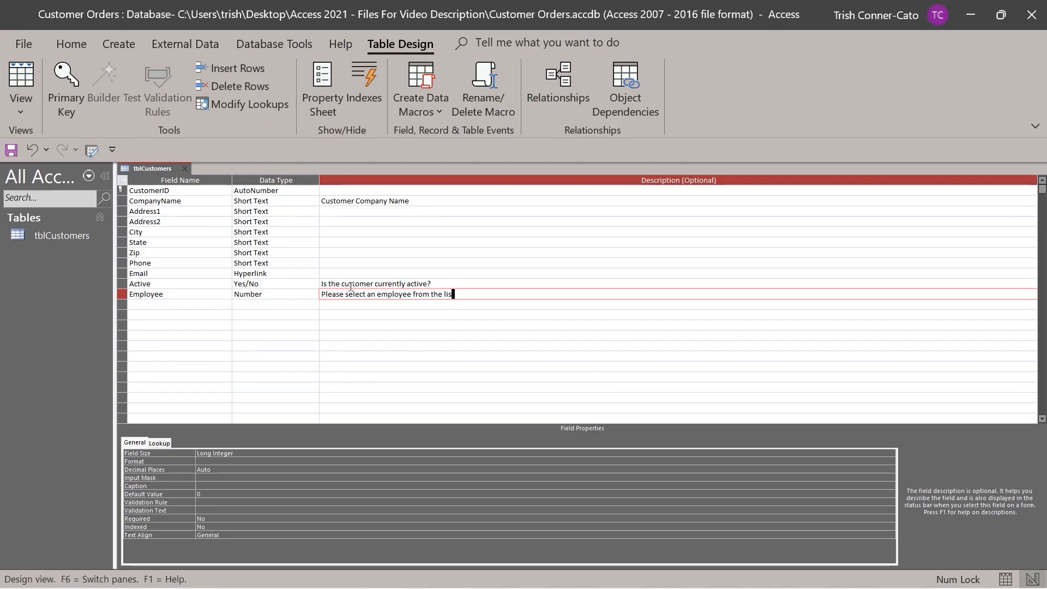
text(t.)
key(BackSpace)
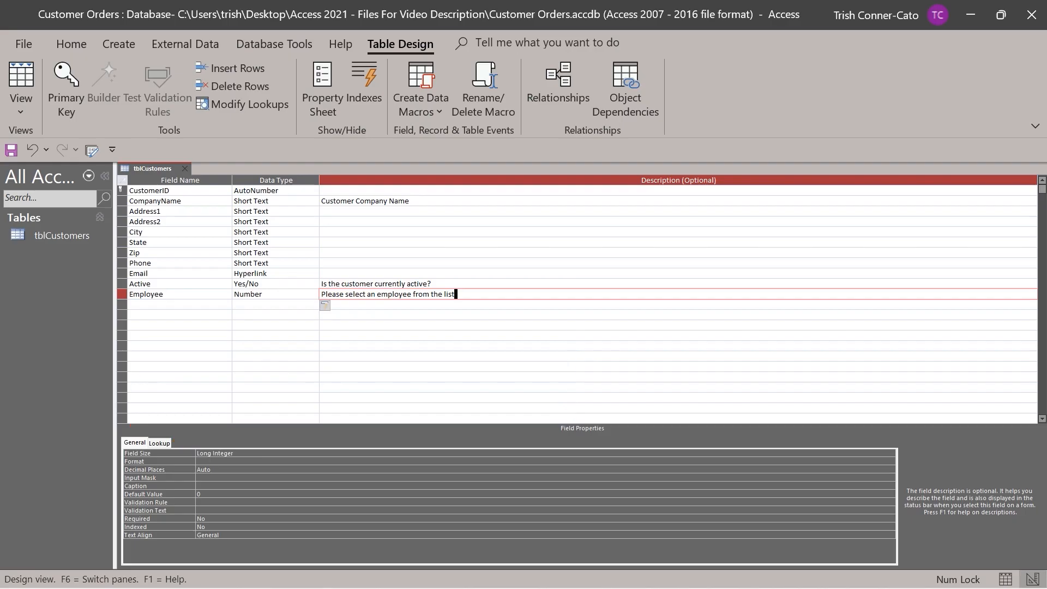
Limit the State field to a field size of 2 and set its format to > for uppercase
click(137, 443)
click(158, 247)
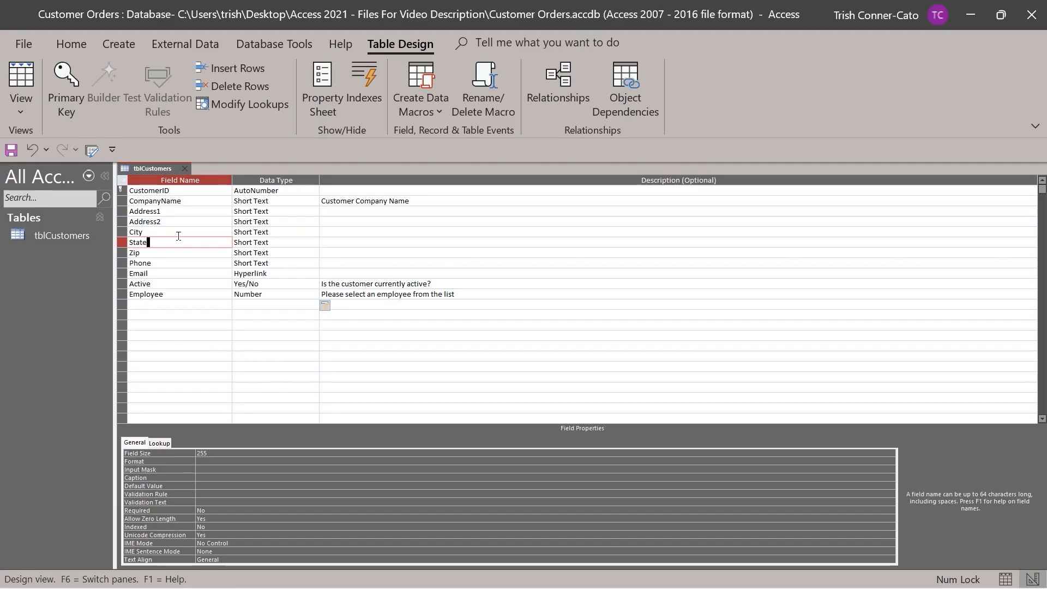
click(207, 453)
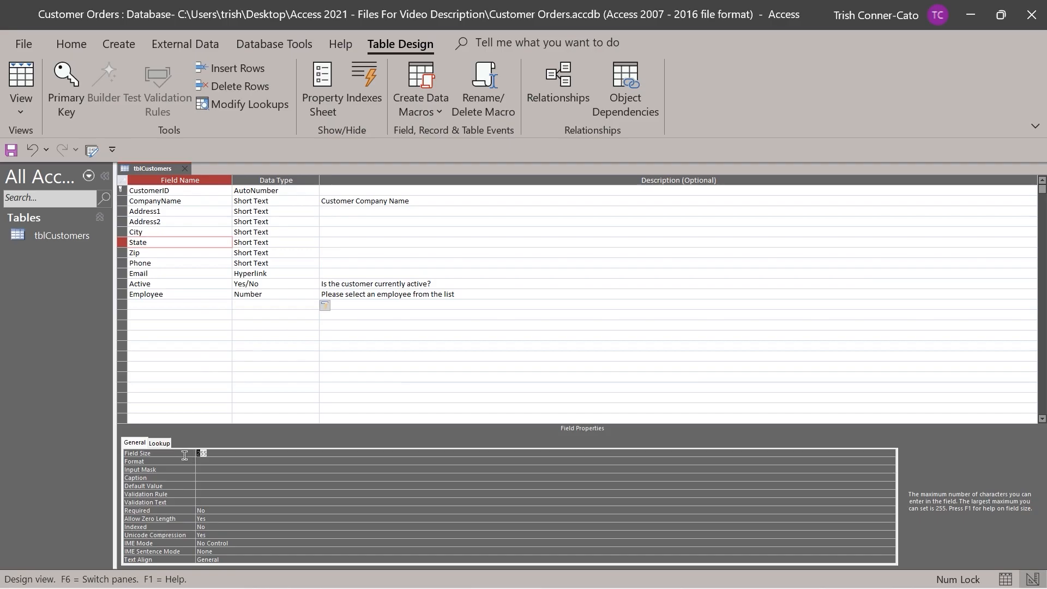
text(2)
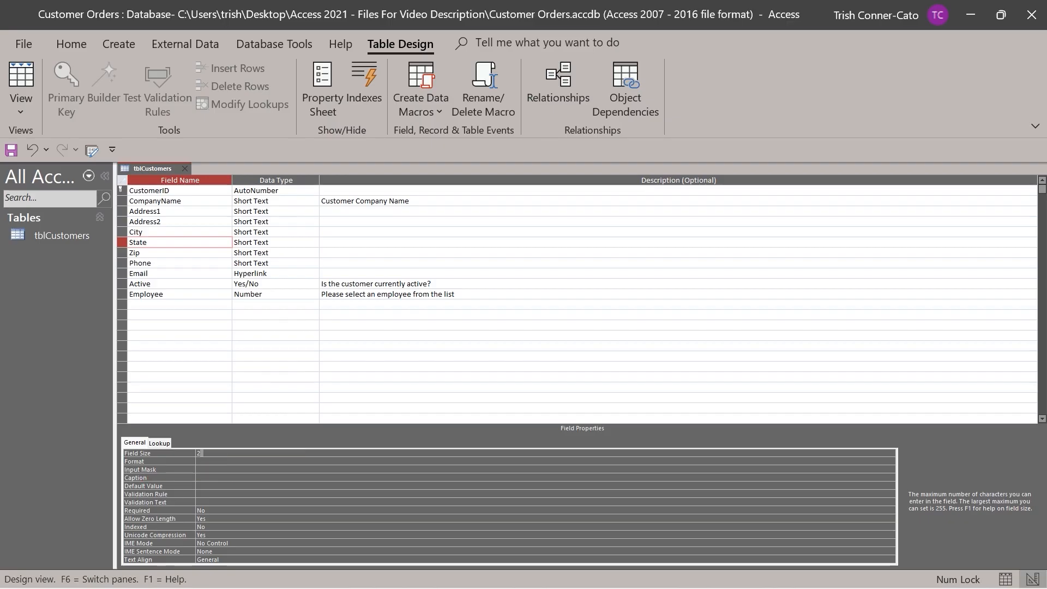
click(205, 461)
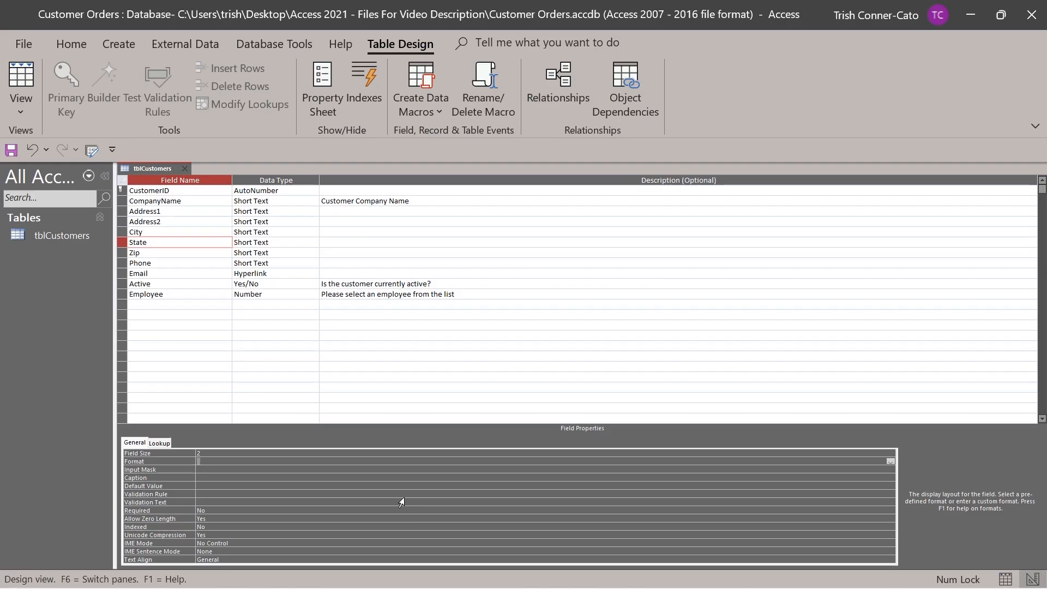
text(>)
Start the Input Mask Wizard for the Phone field, saving the table first, and choose the Phone Number mask
click(151, 262)
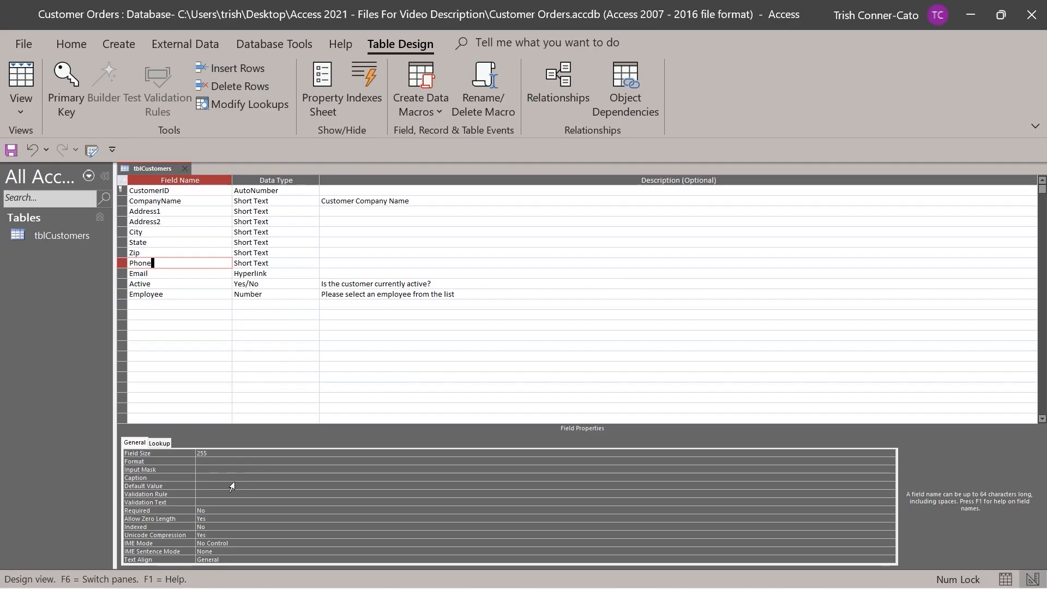
click(206, 468)
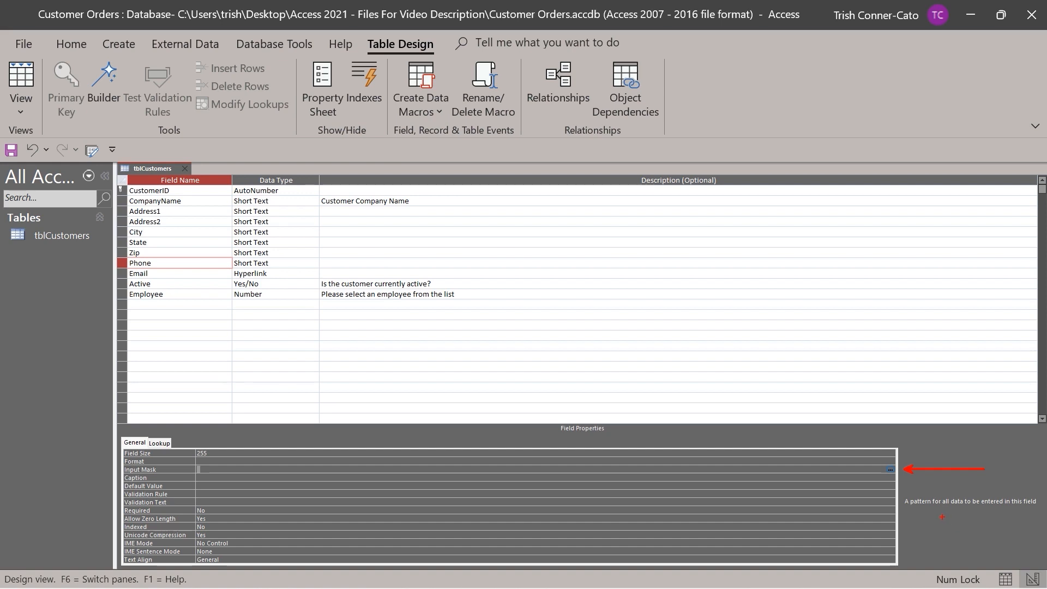
click(890, 470)
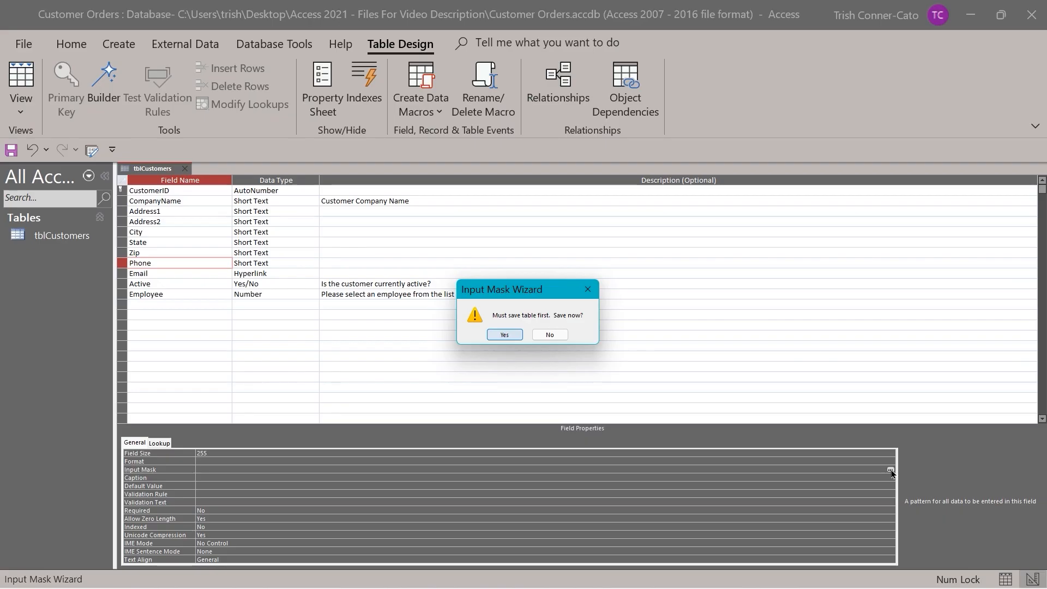
key(Return)
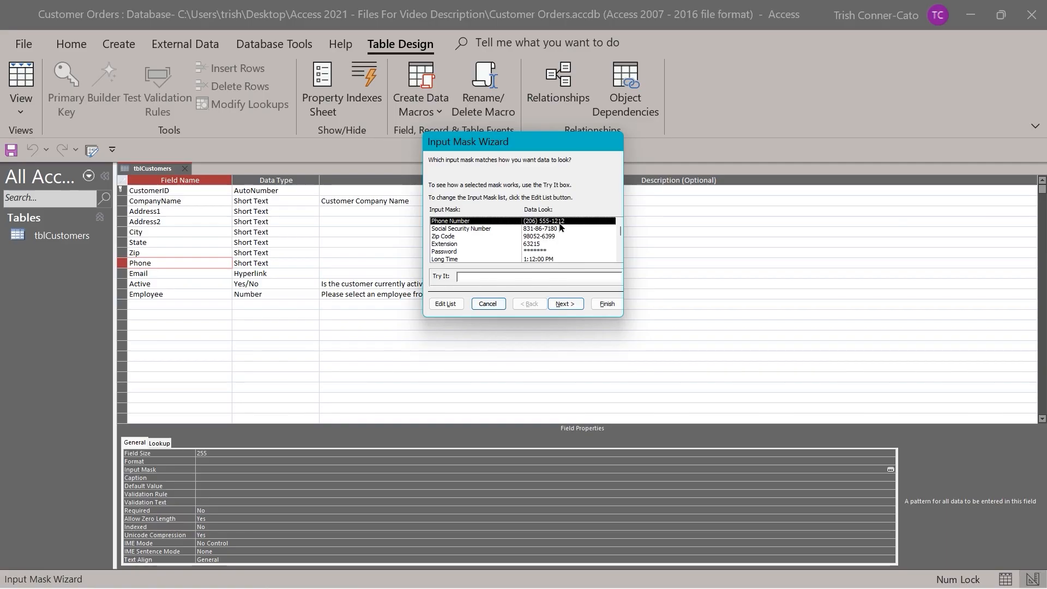
click(565, 304)
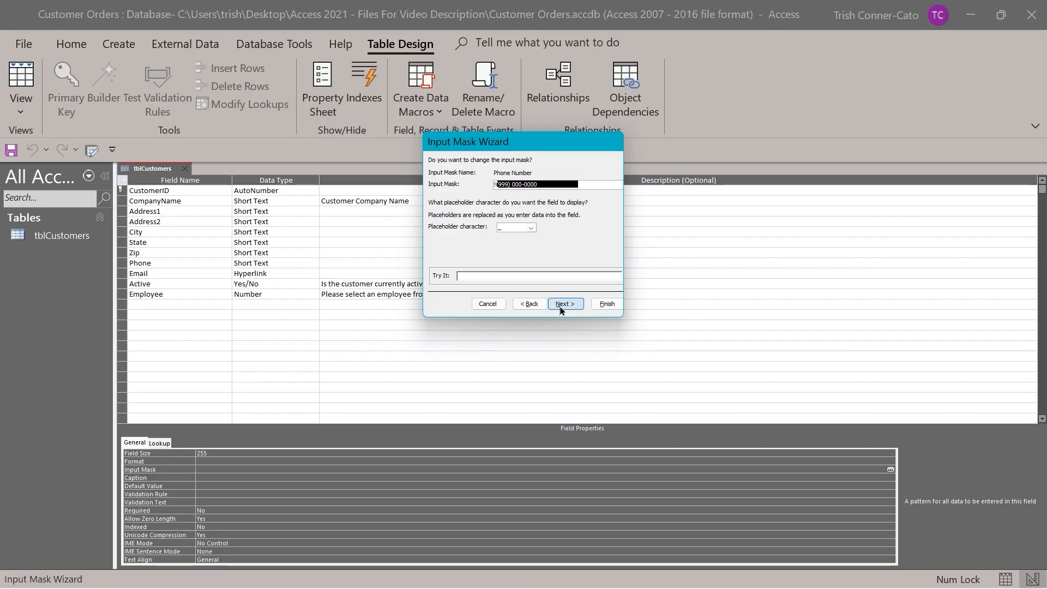
click(498, 184)
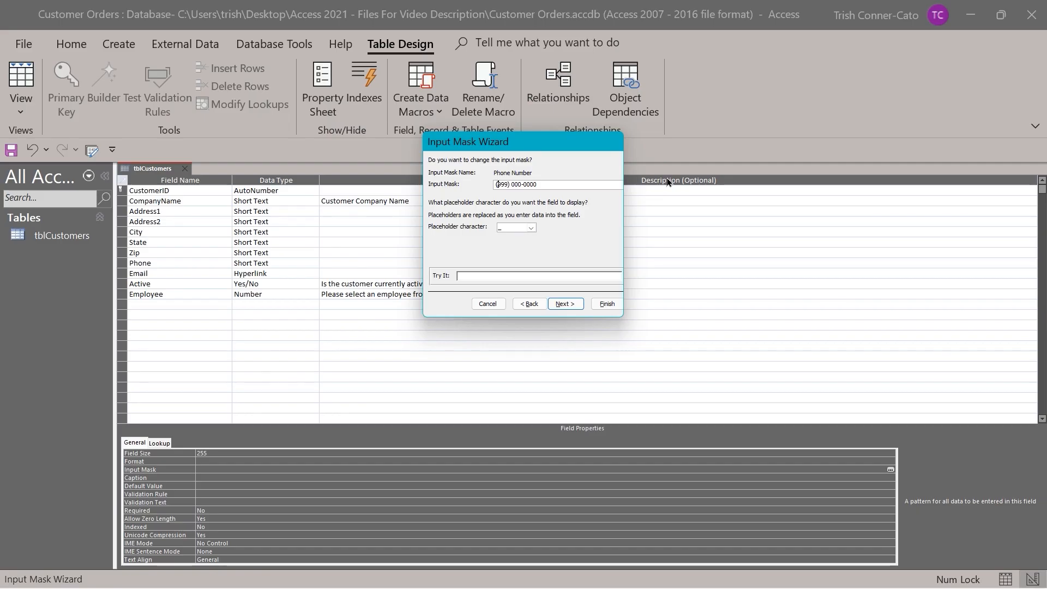
key(Delete)
text(0)
key(BackSpace)
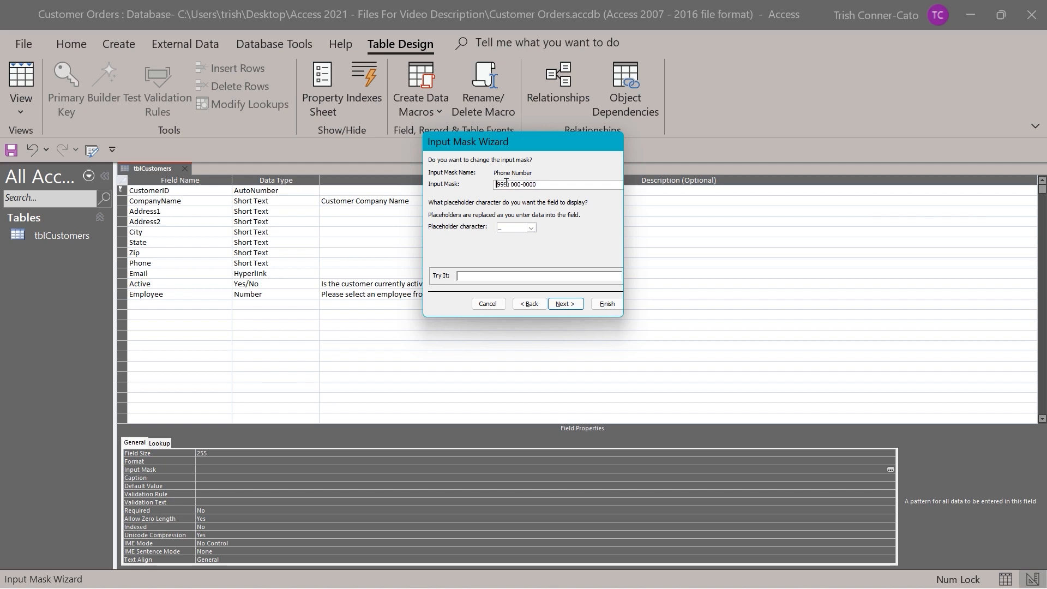
text(()
key(Delete)
text(000)
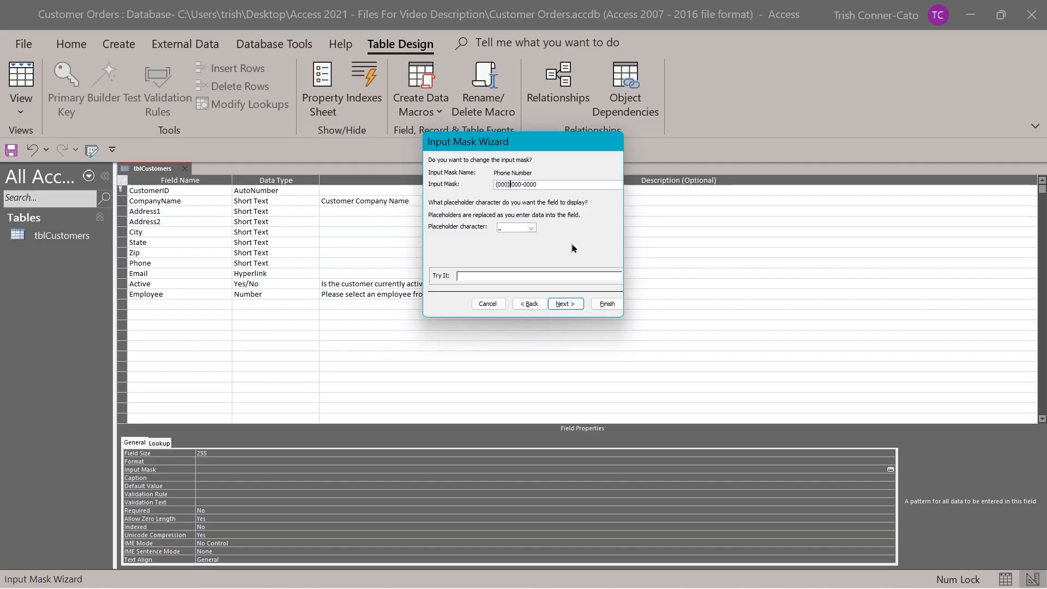
Keep the underscore placeholder, choose to store the data with the symbols in the mask, and finish the wizard
click(531, 227)
click(533, 229)
click(560, 305)
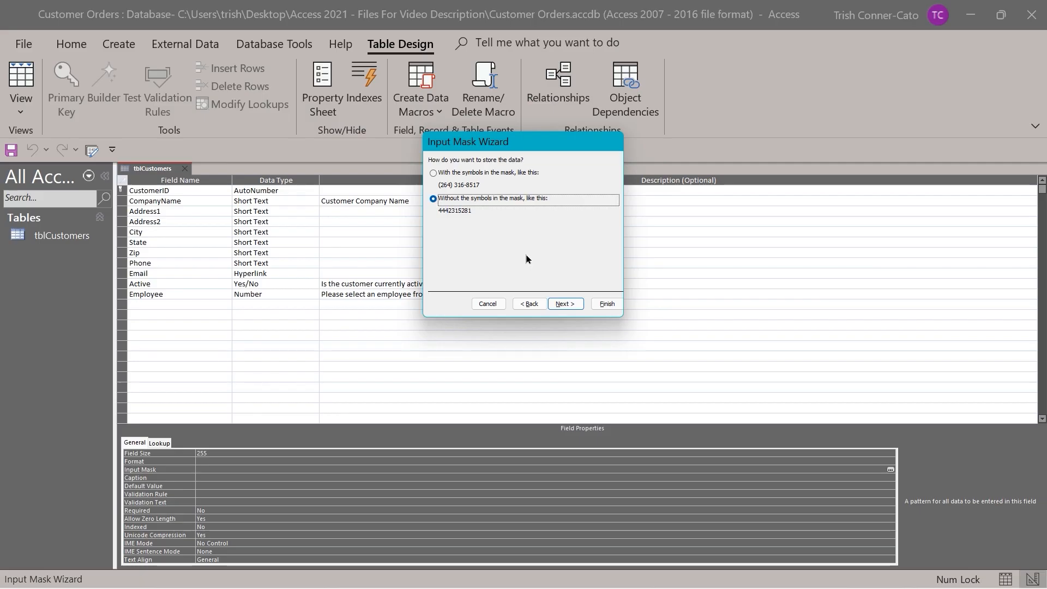
click(433, 174)
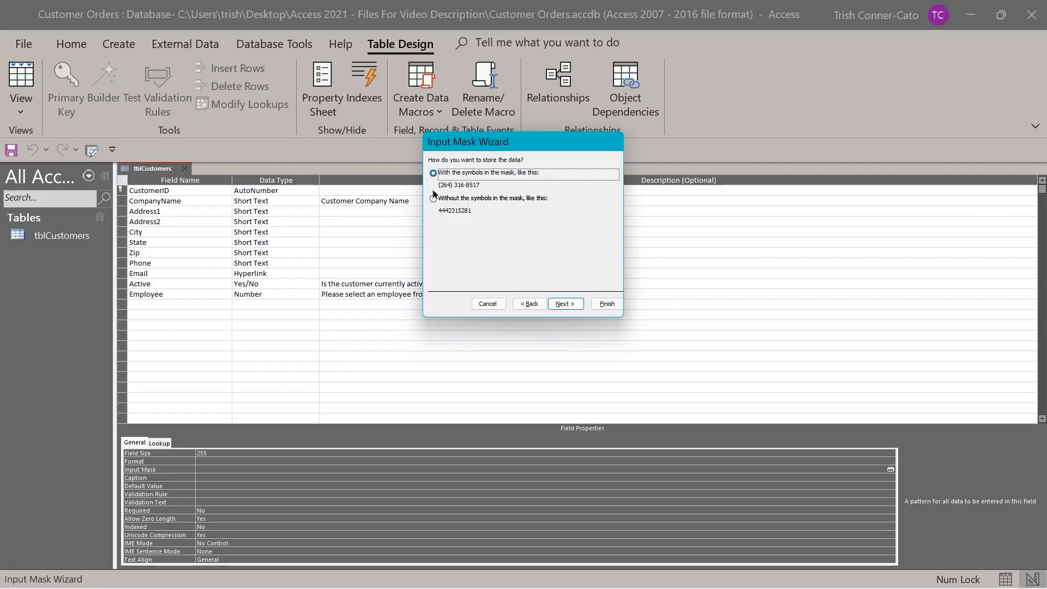
click(570, 308)
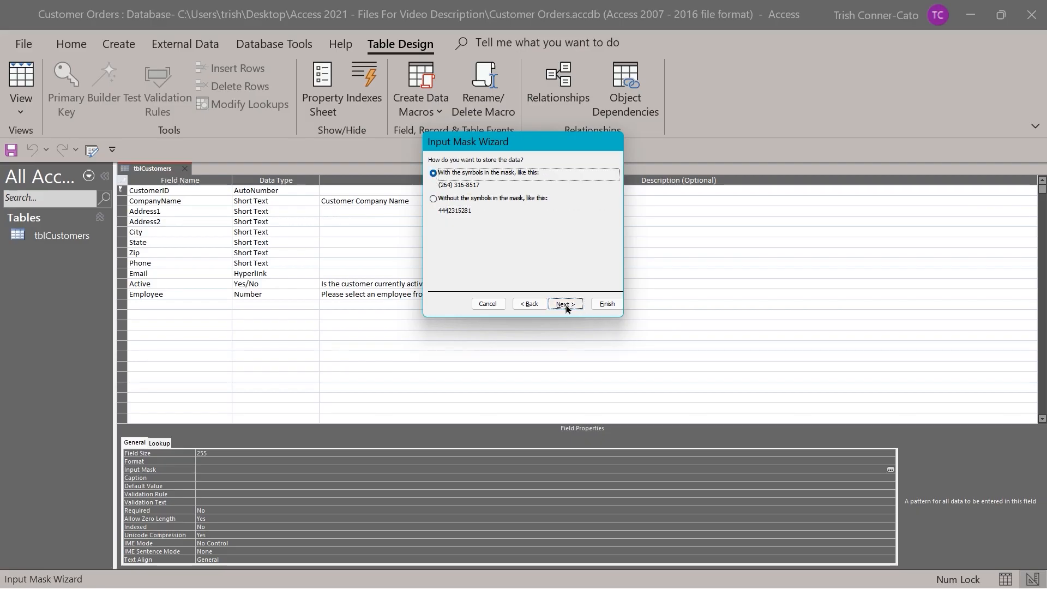
click(608, 304)
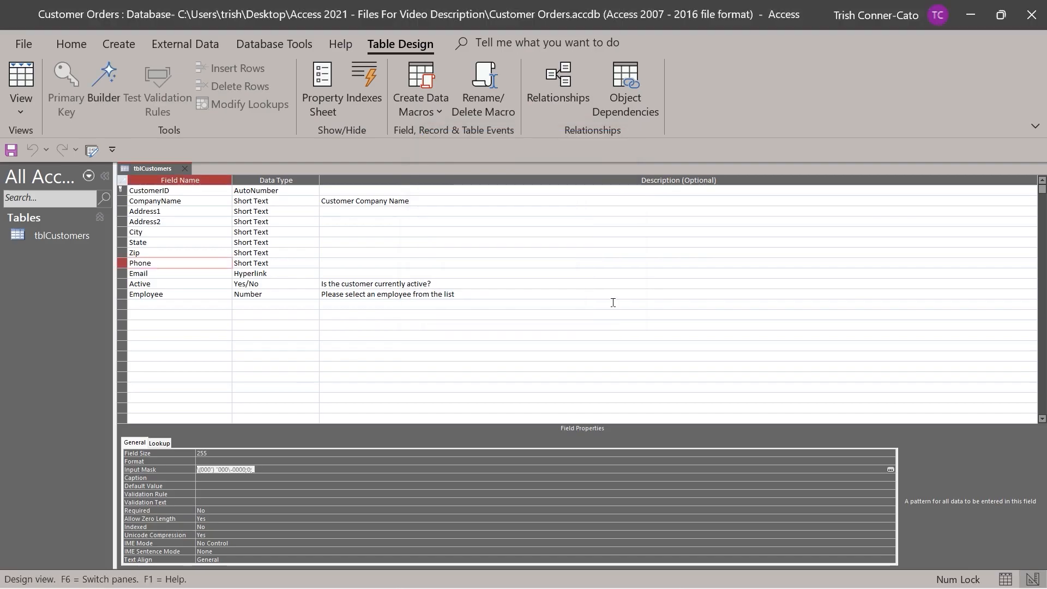
Check the Phone field's input mask property and save the tblCustomers table
click(324, 485)
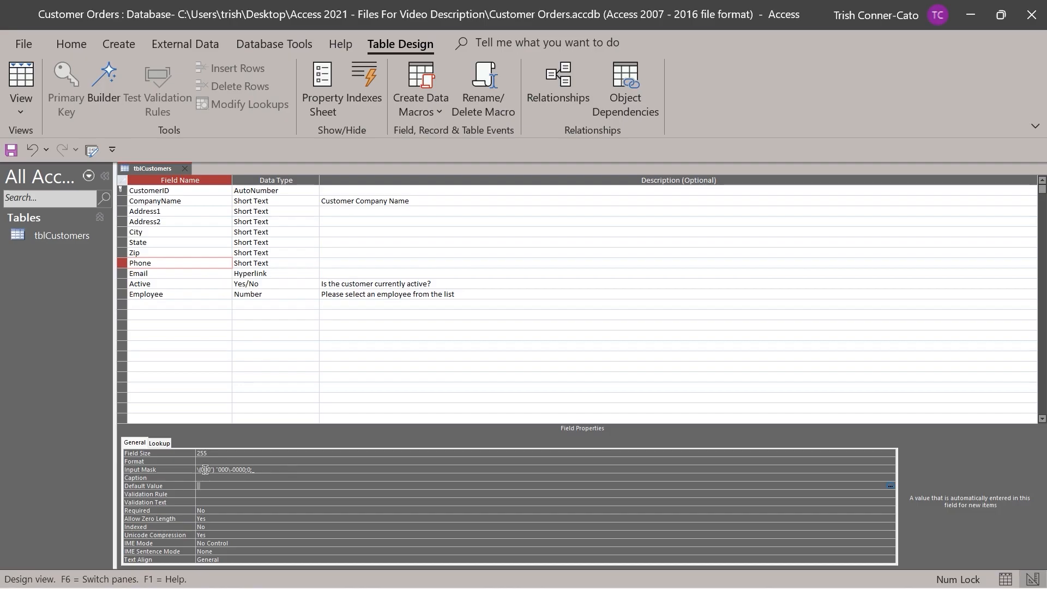
click(274, 470)
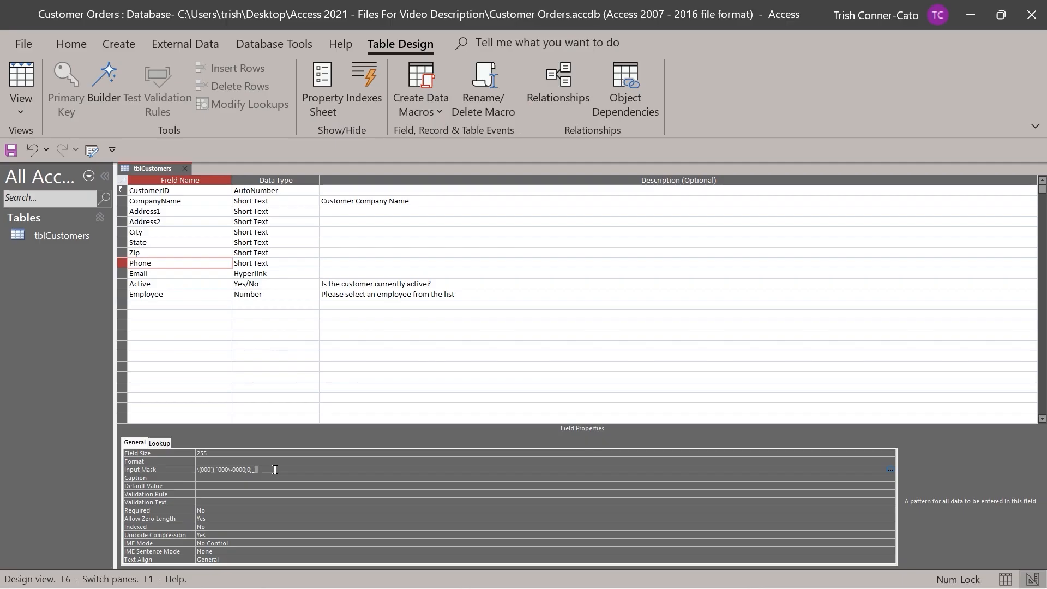
right_click(156, 172)
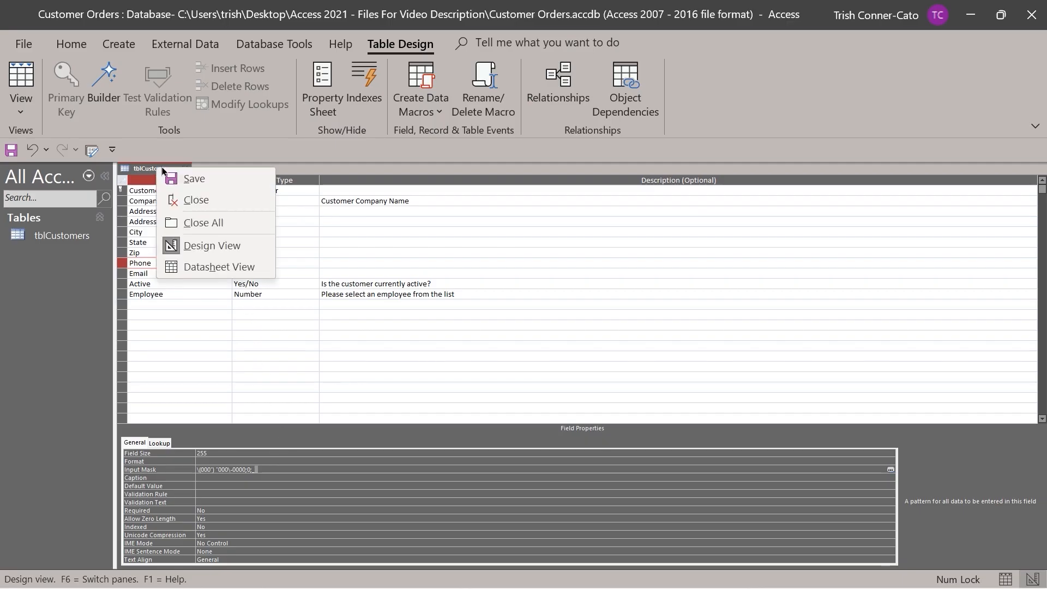
click(192, 180)
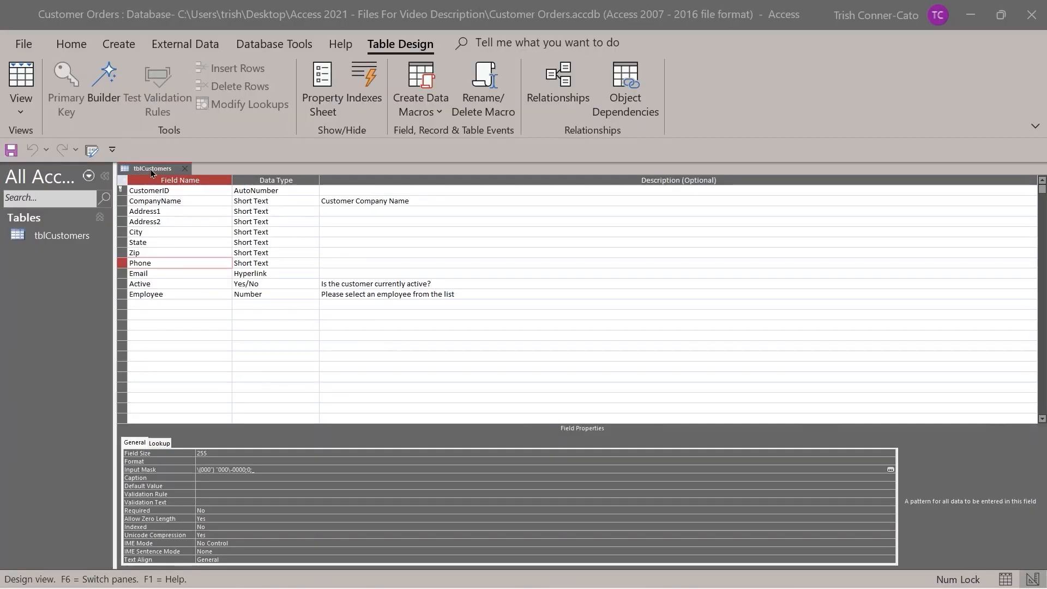
Show tblCustomers in Datasheet View and widen the CompanyName column so its full heading fits
right_click(150, 169)
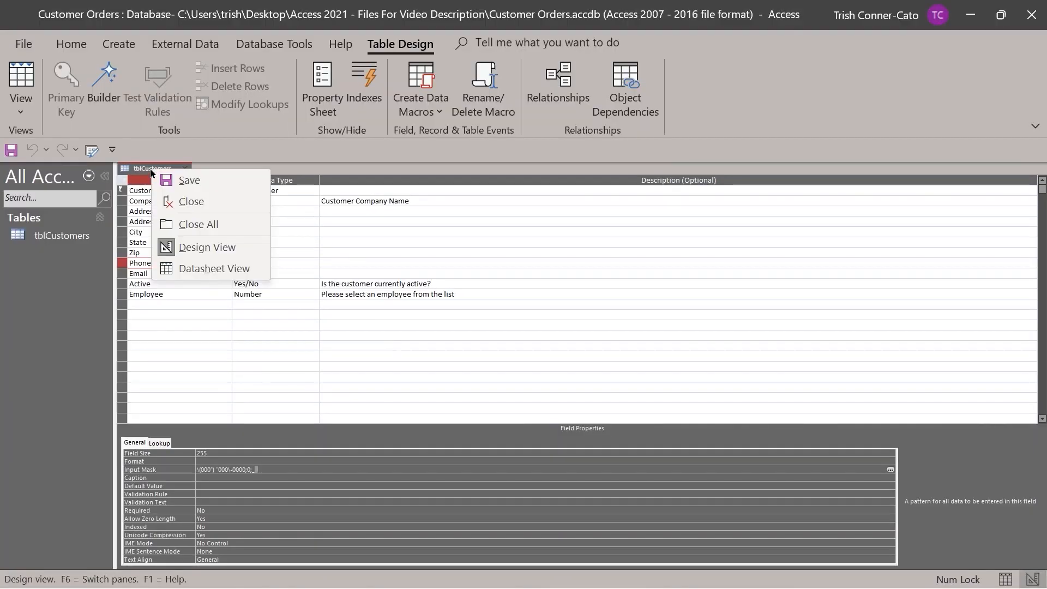
click(214, 269)
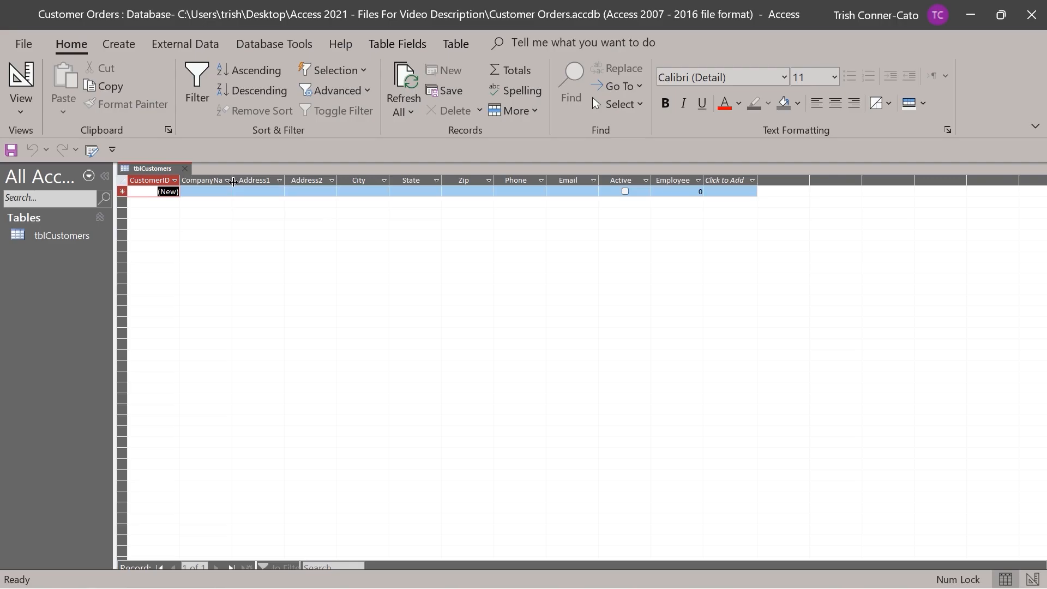
drag(233, 182, 266, 182)
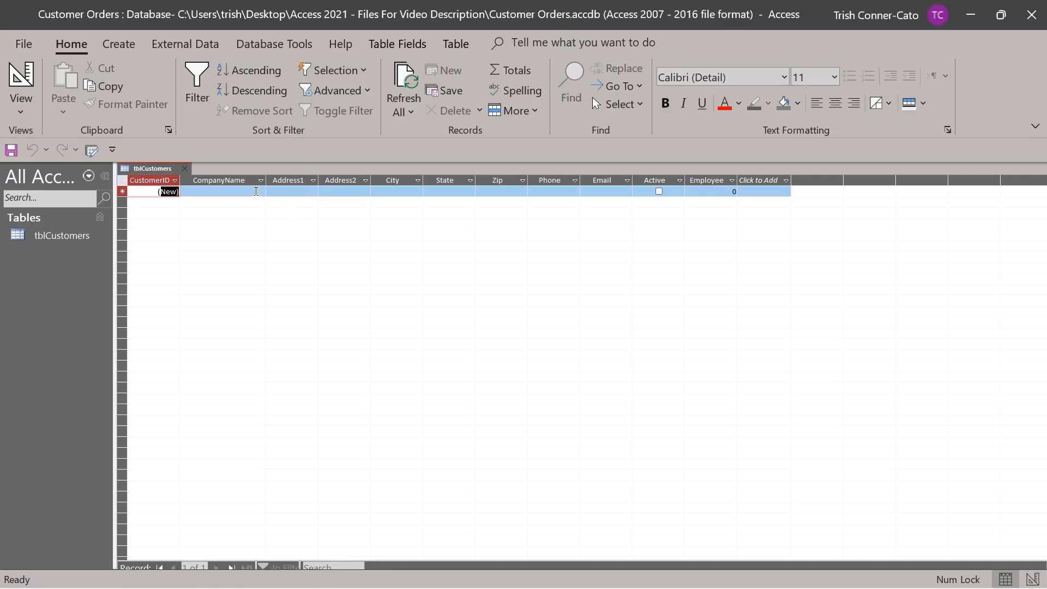
Return tblCustomers to Design View and set the CompanyName field's caption to "Company Name"
right_click(143, 171)
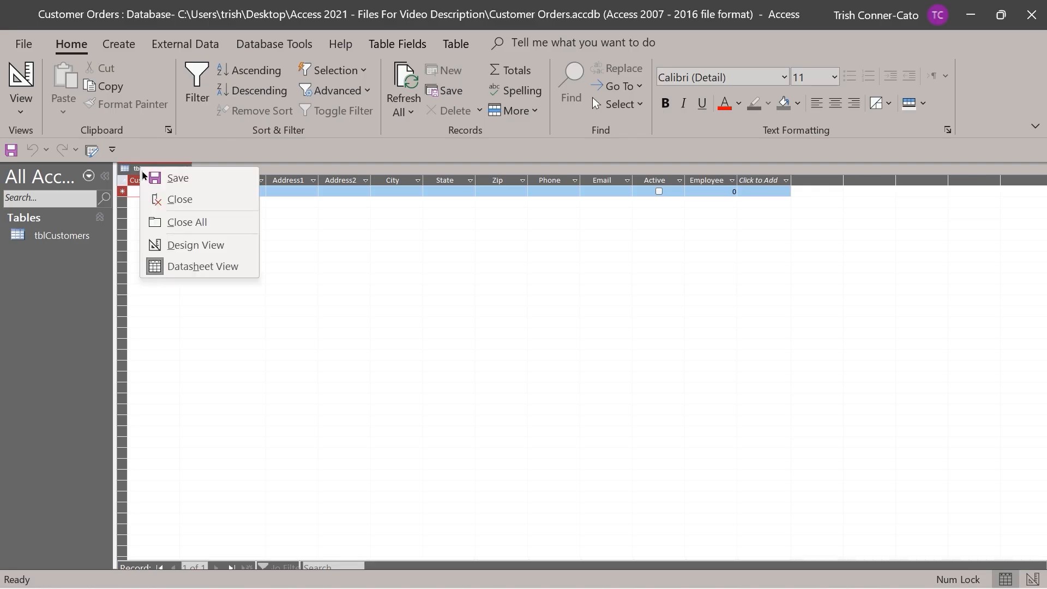
click(188, 245)
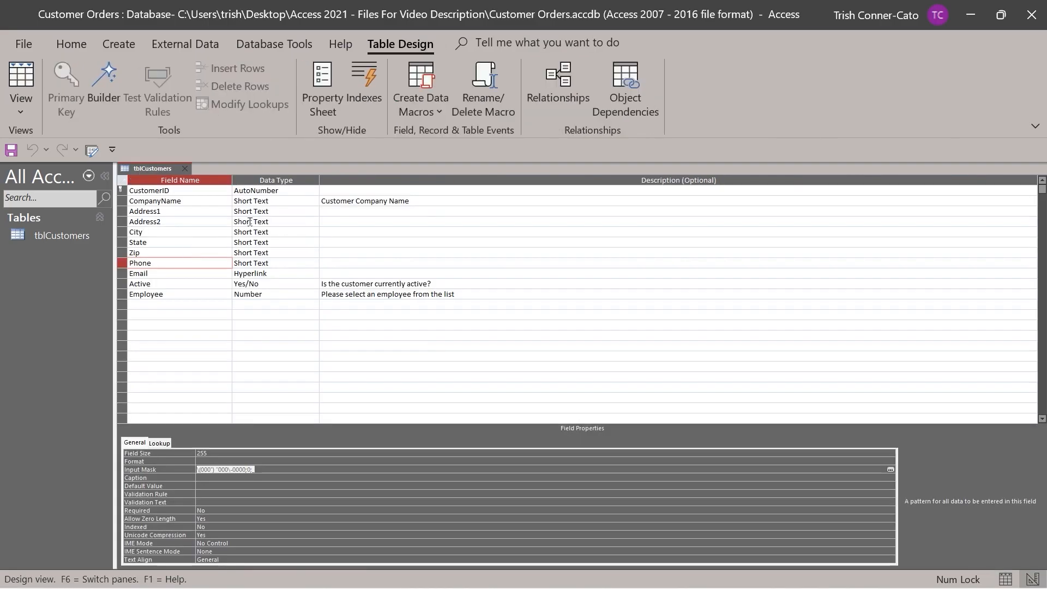
click(182, 200)
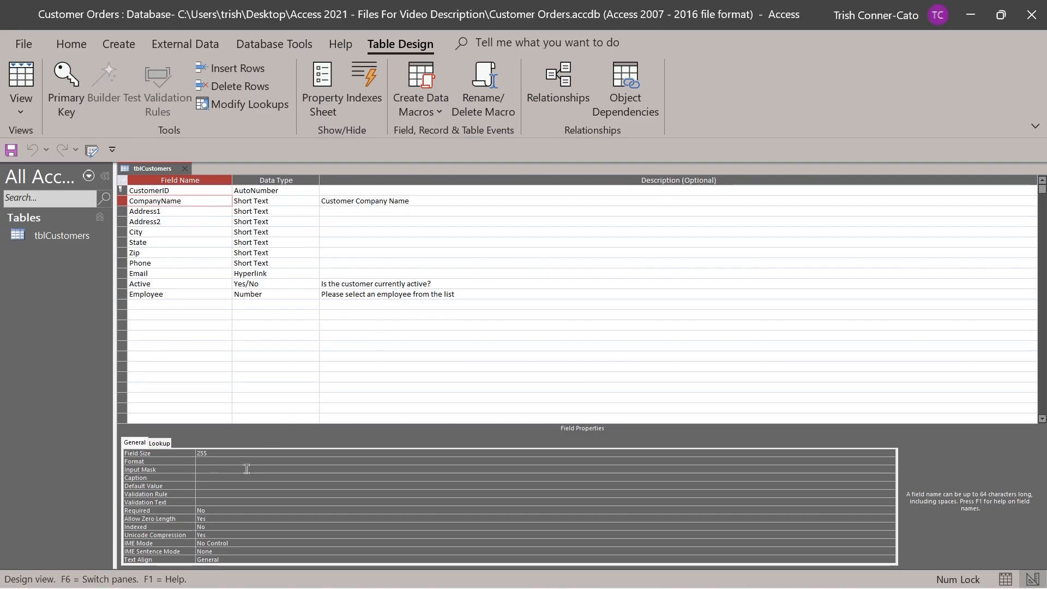
click(203, 478)
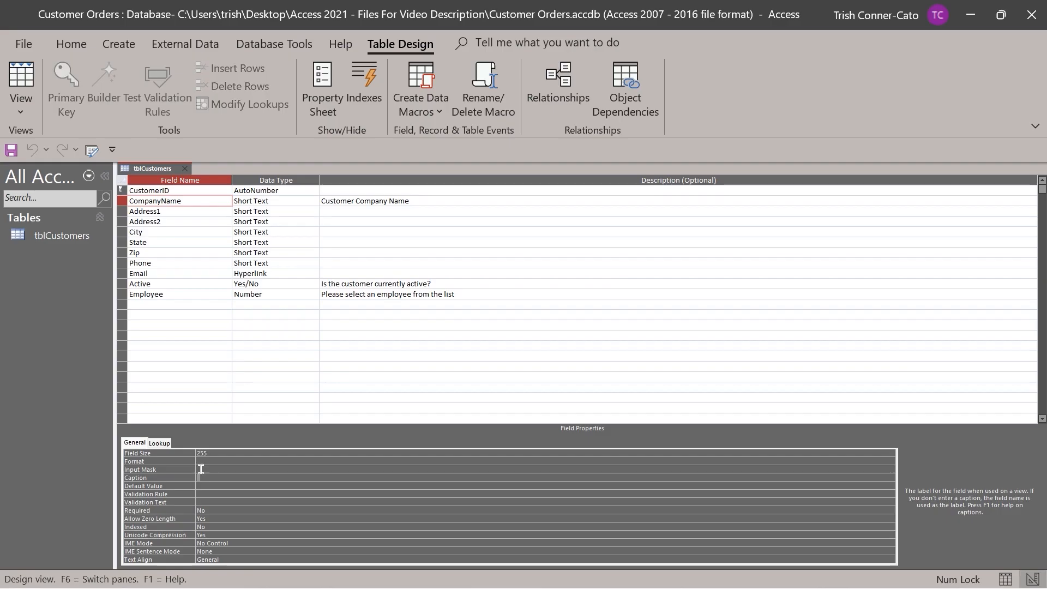
click(200, 469)
click(211, 479)
text(Company)
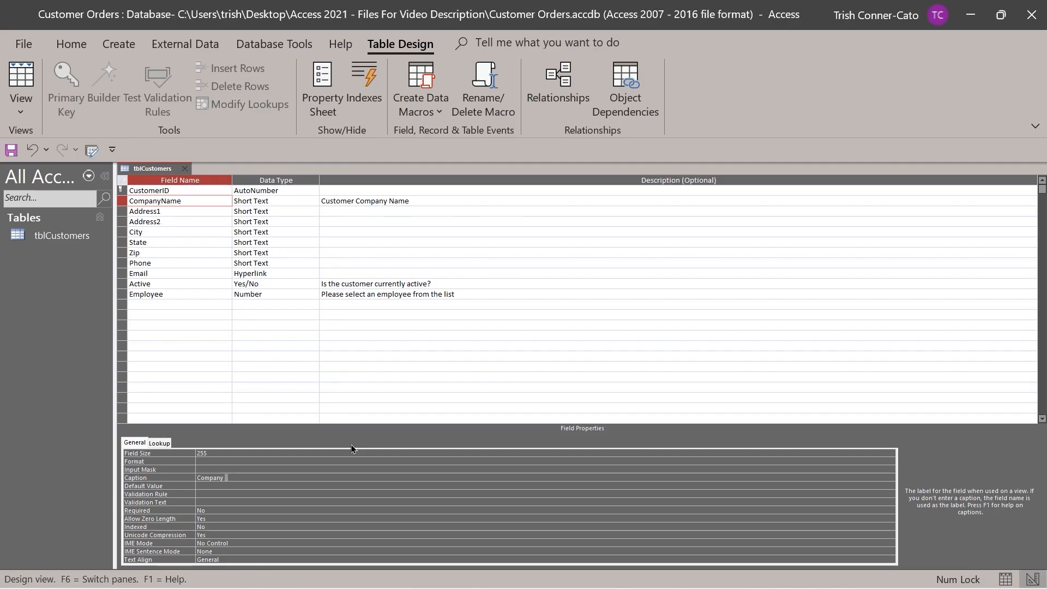
text( Name)
click(328, 501)
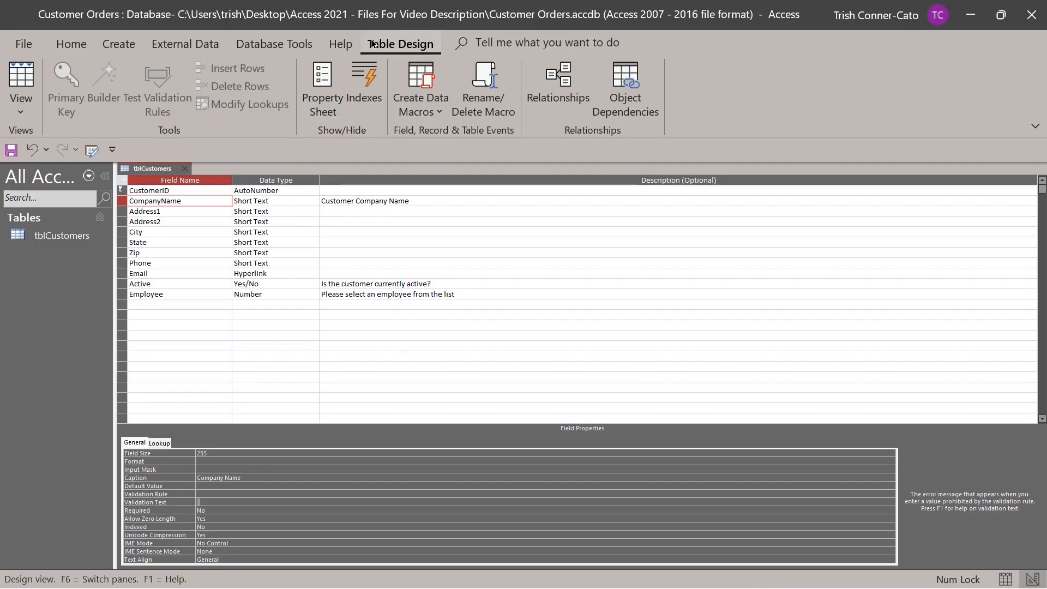
Save the table and reopen it in Datasheet View to check the company column's heading
click(18, 111)
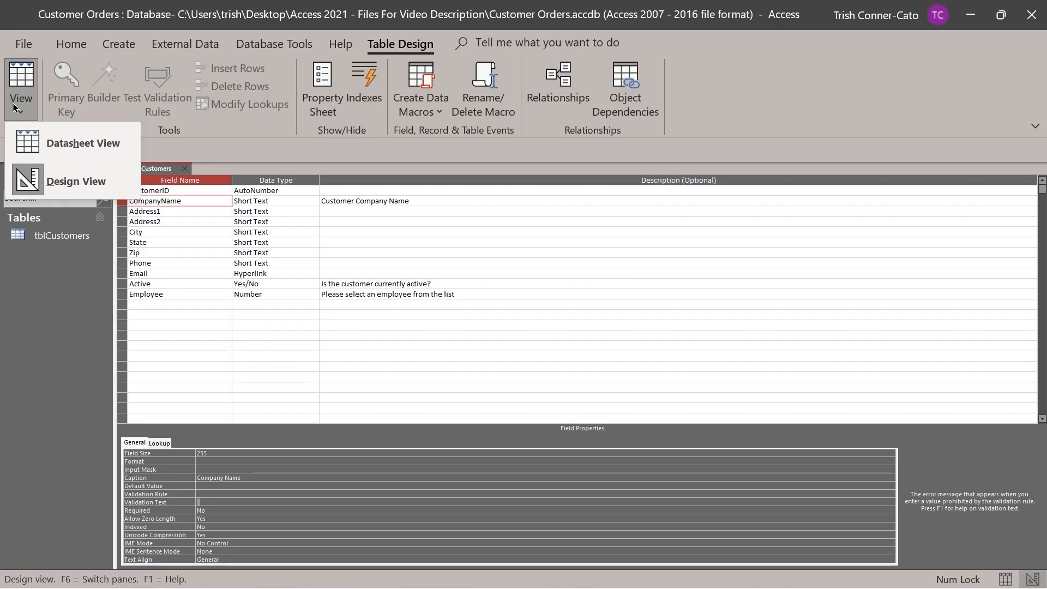
click(48, 146)
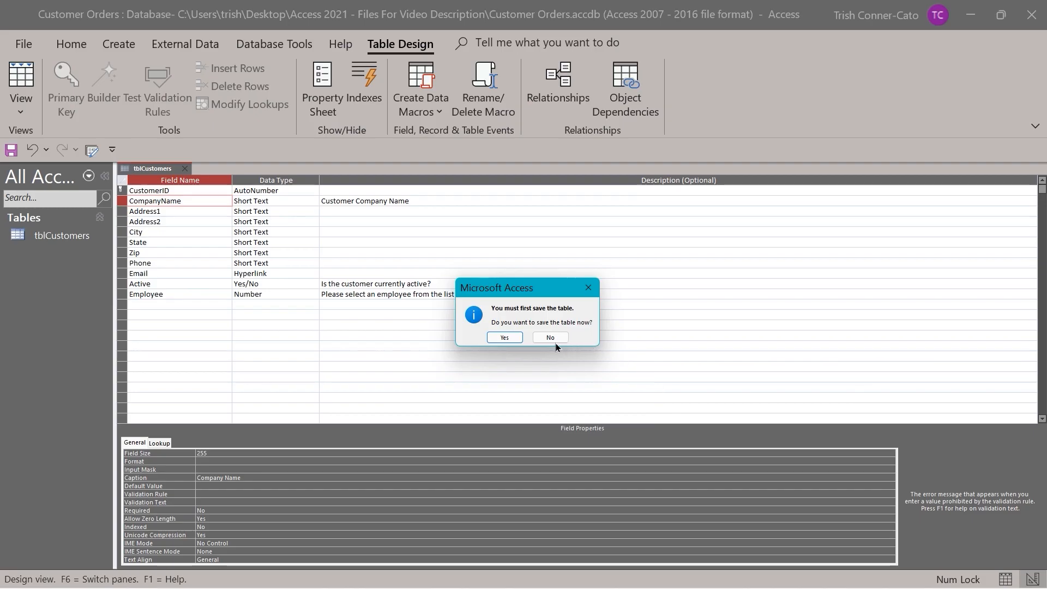
click(505, 337)
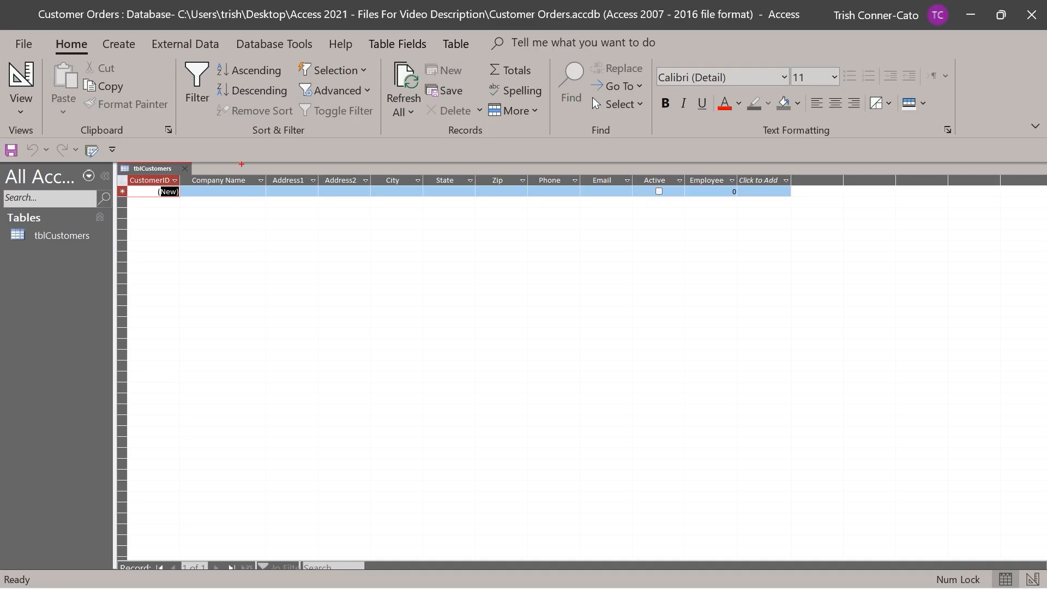
drag(225, 189, 225, 255)
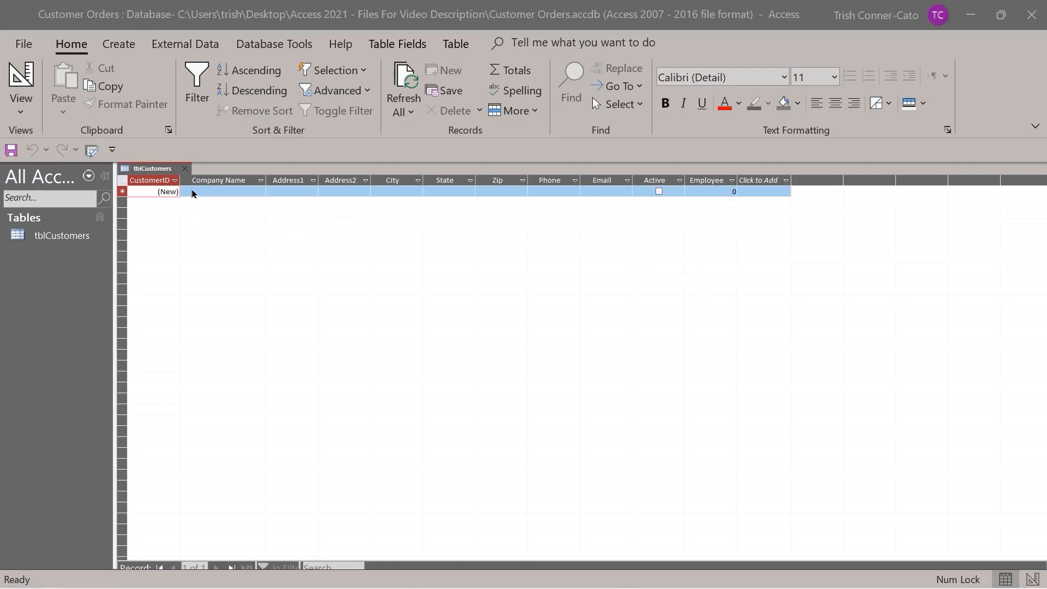
Create another new table in Design View, leaving tblCustomers open
click(128, 47)
click(129, 48)
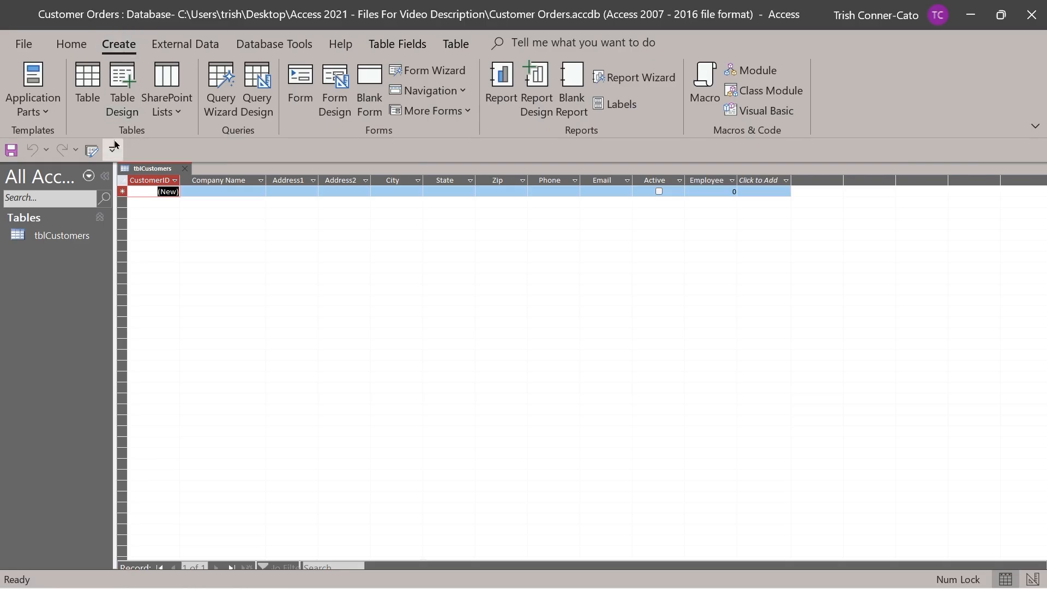
click(127, 94)
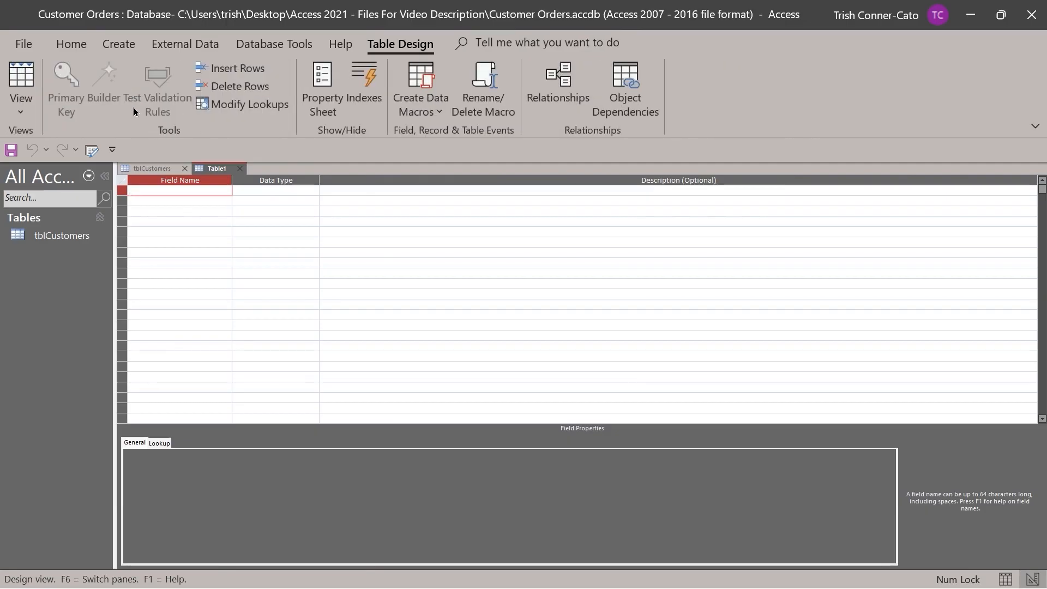
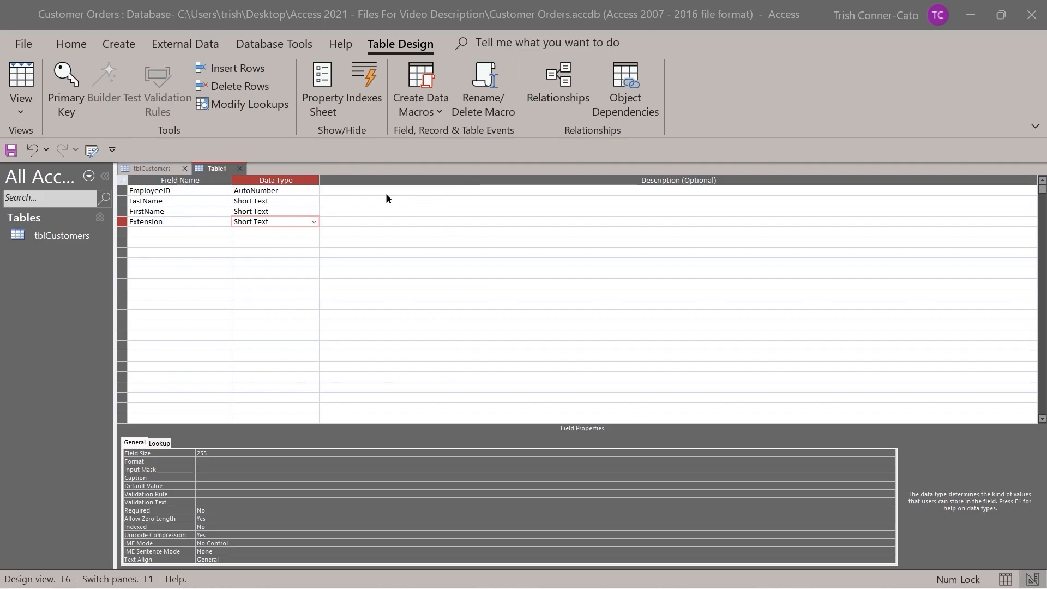
Save the new table as tblEmployees without having a primary key created automatically
right_click(213, 172)
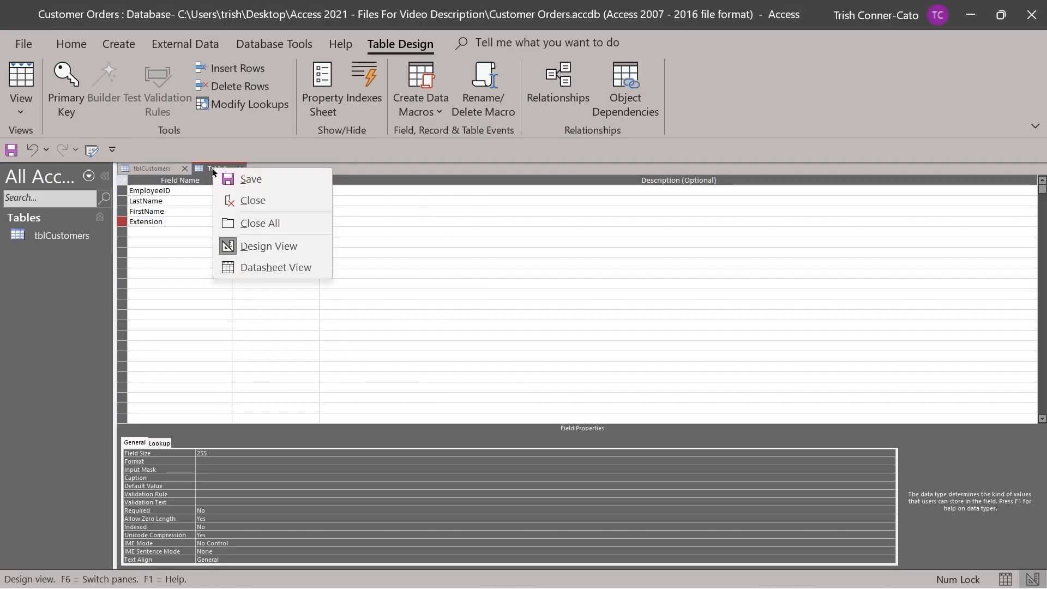
click(243, 180)
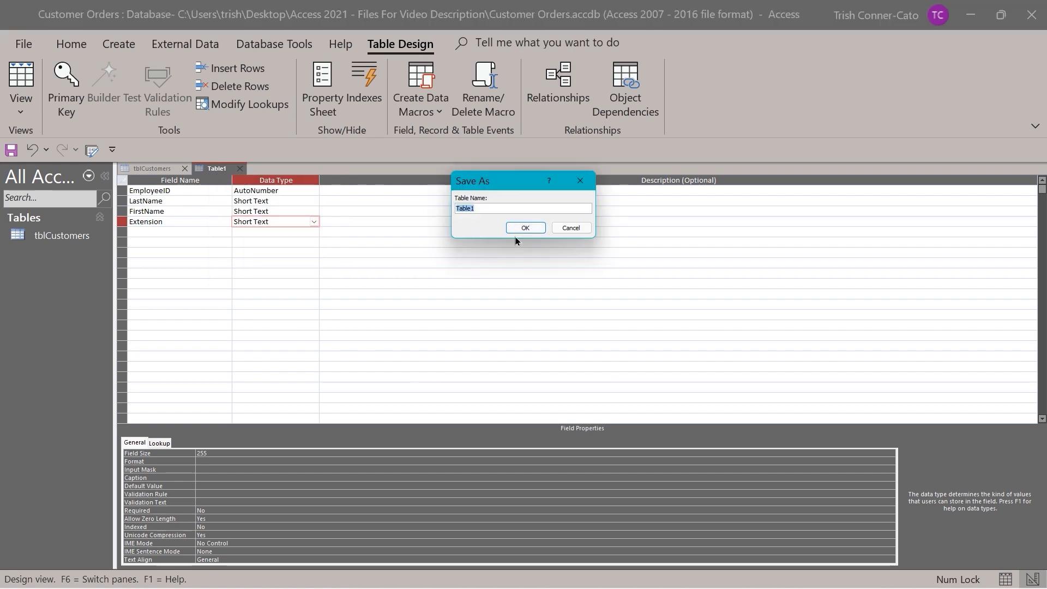
text(tblEmployees)
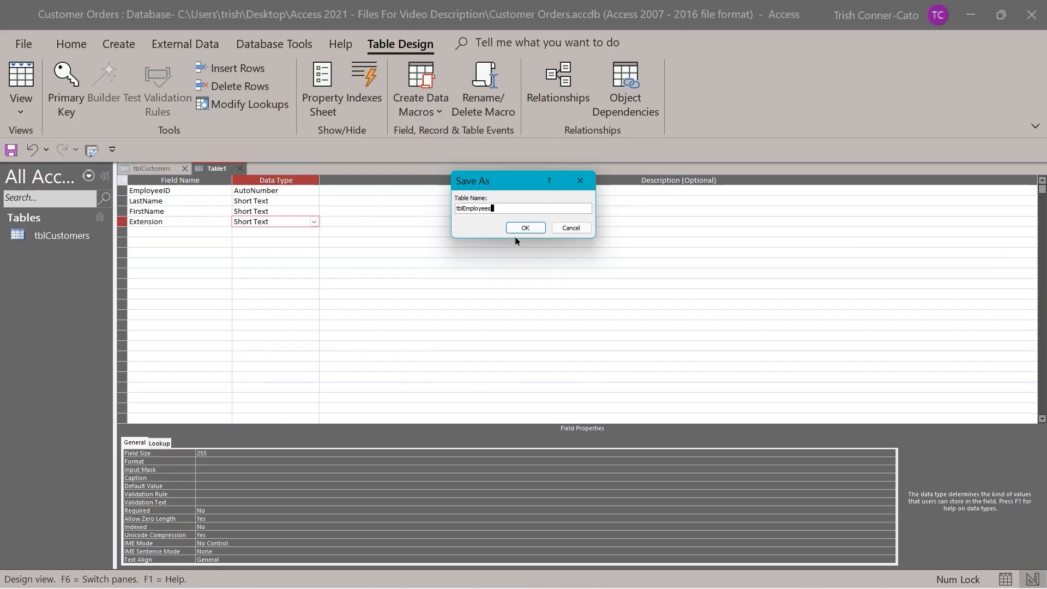
key(Return)
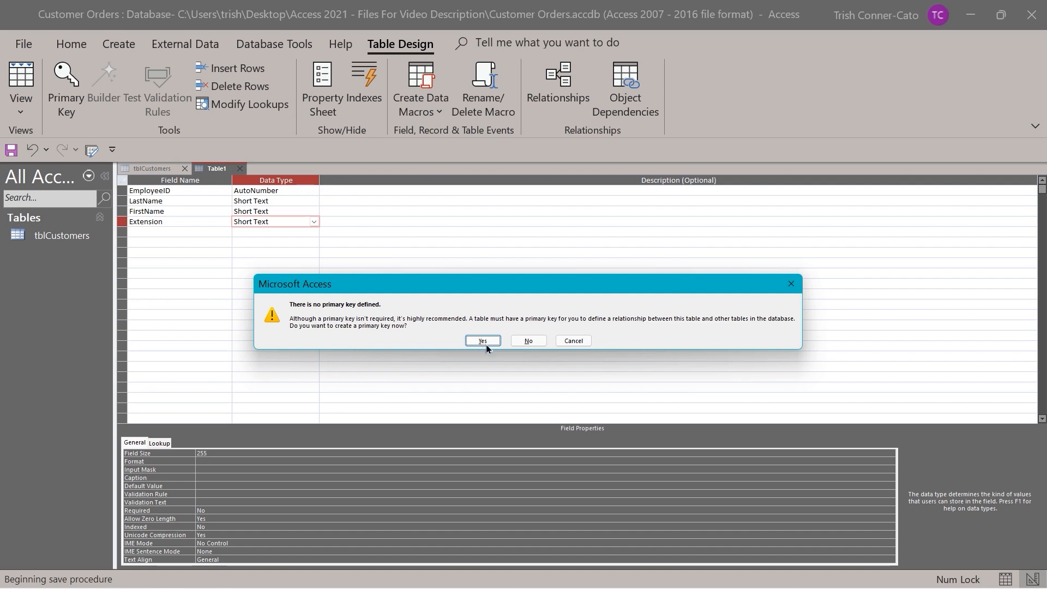
click(528, 340)
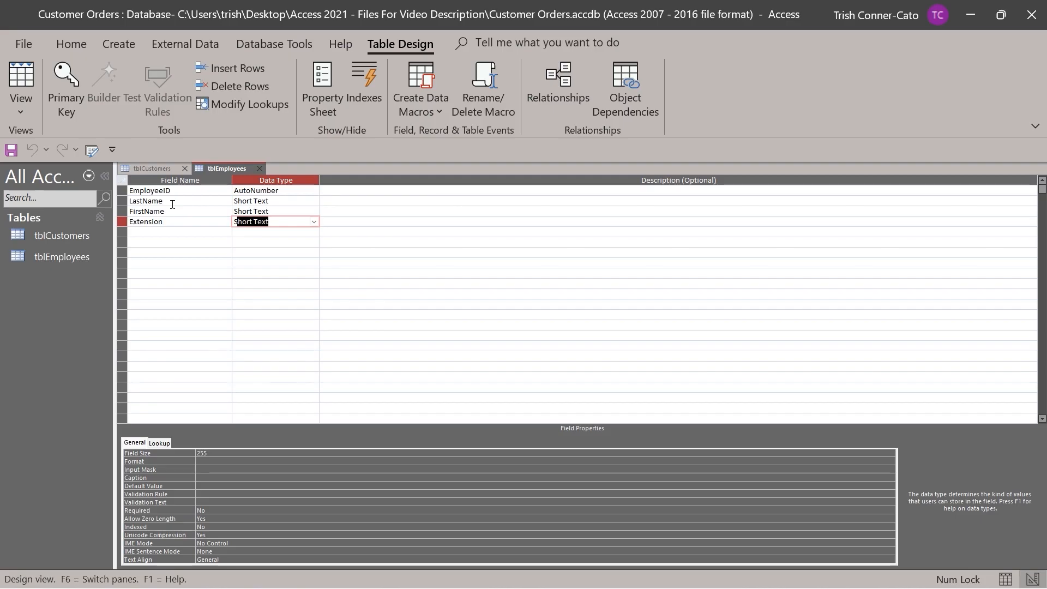
Make EmployeeID the primary key of tblEmployees and set the Extension field's size to 4
right_click(125, 191)
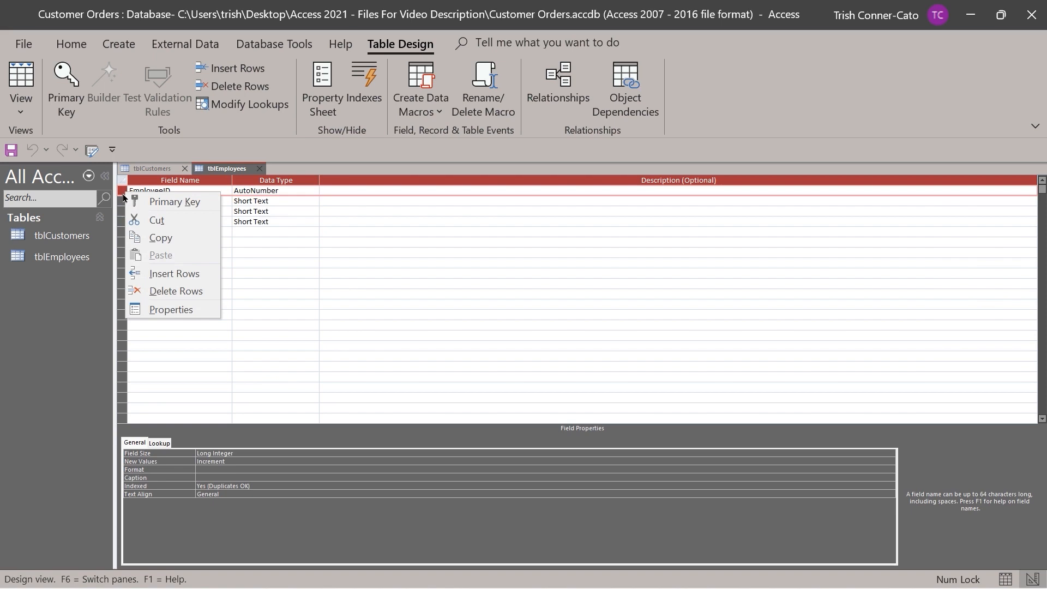
click(158, 203)
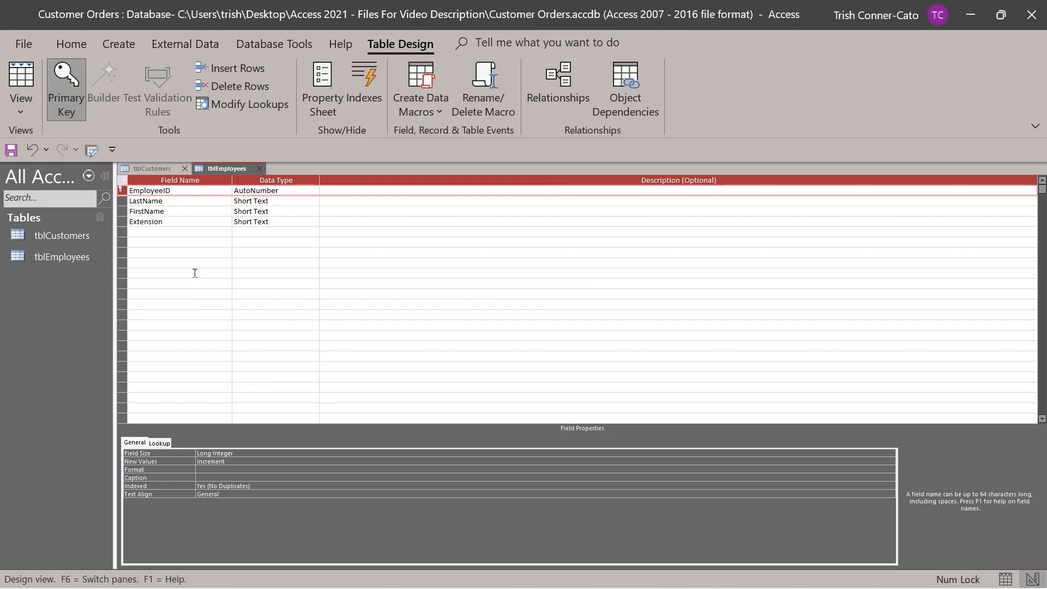
click(166, 222)
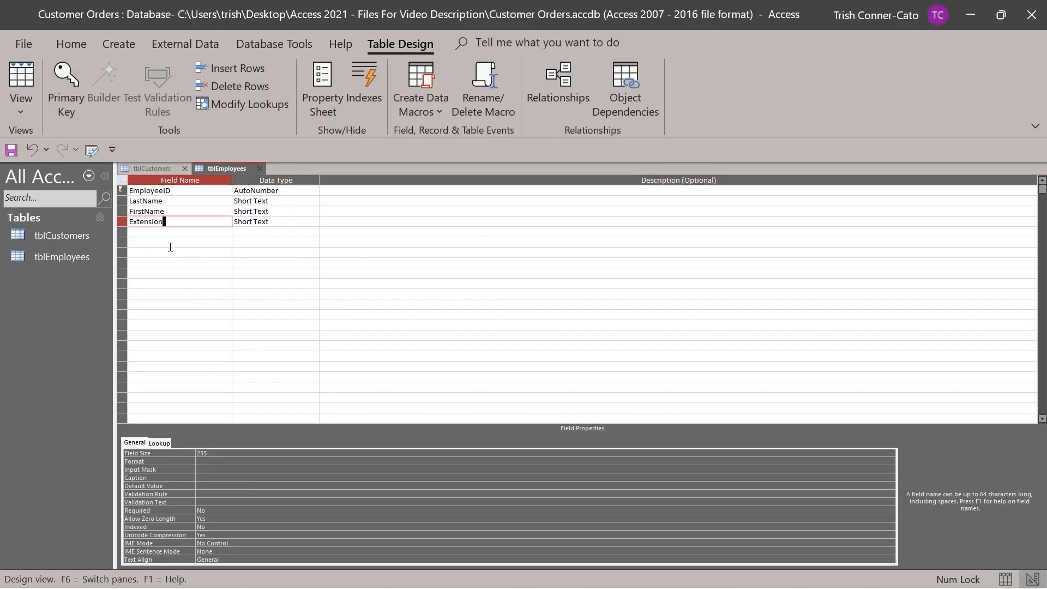
click(200, 455)
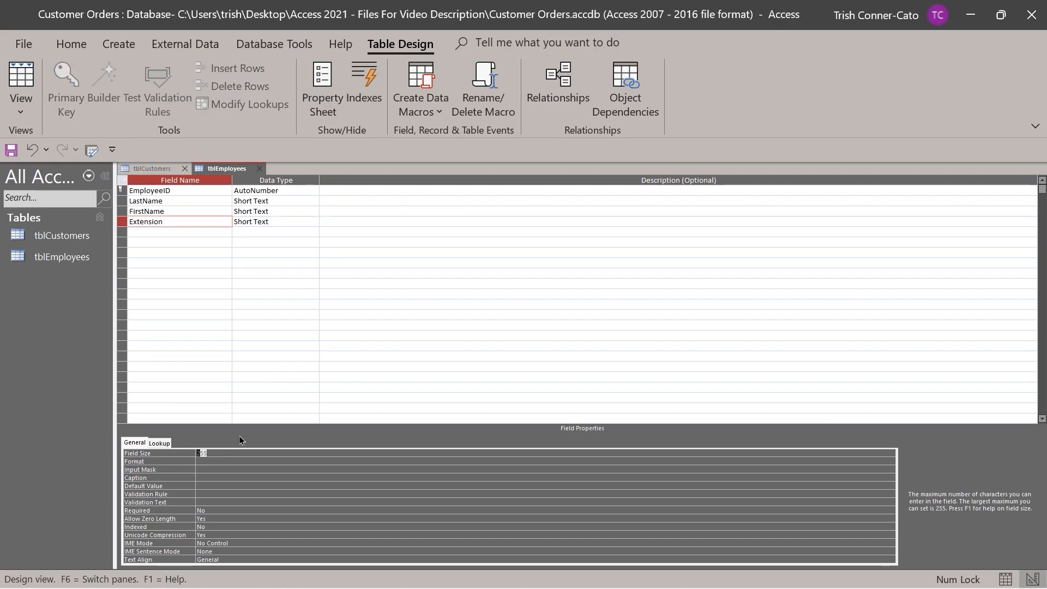
text(4)
click(233, 476)
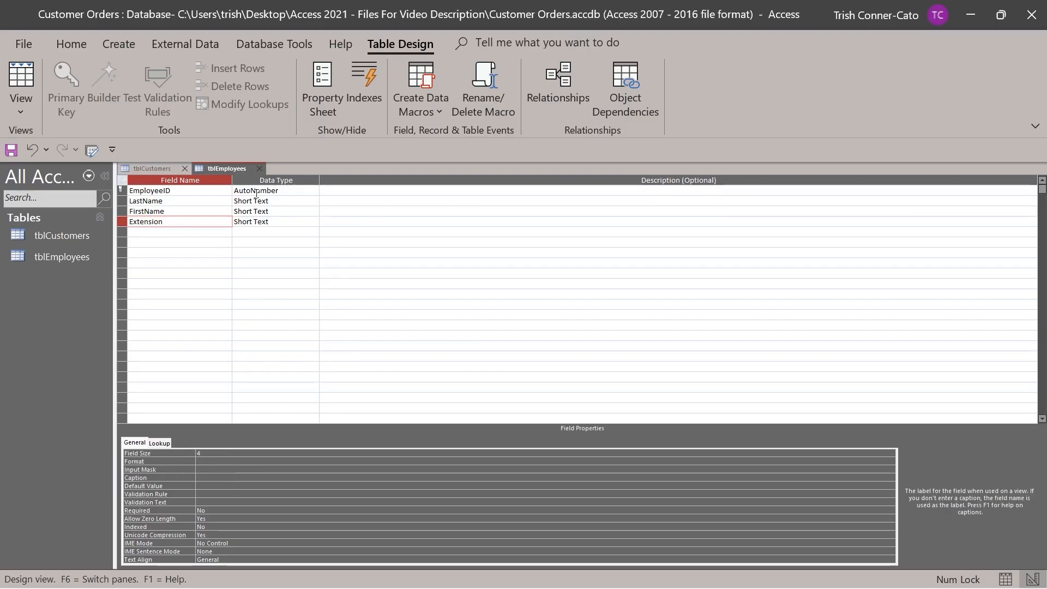
Switch tblEmployees to Datasheet View, saving the design changes, to check its column headings
right_click(214, 168)
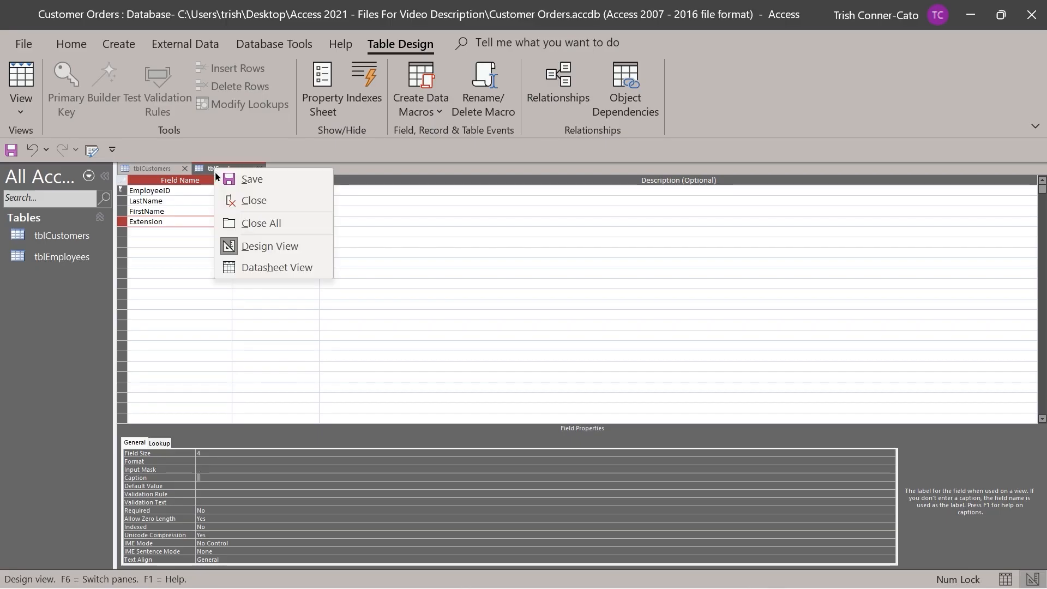
click(254, 270)
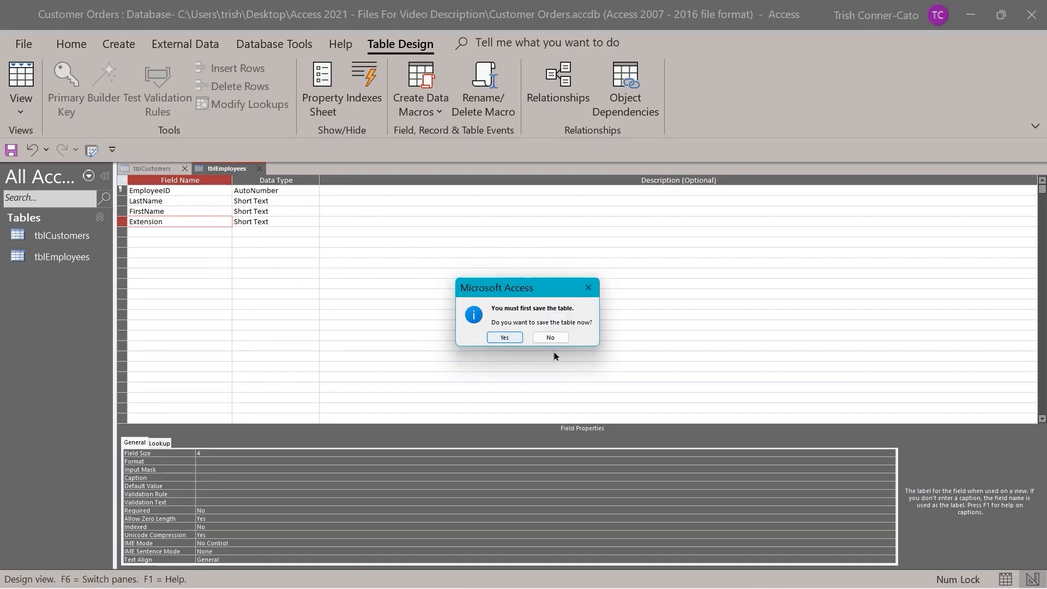
click(505, 337)
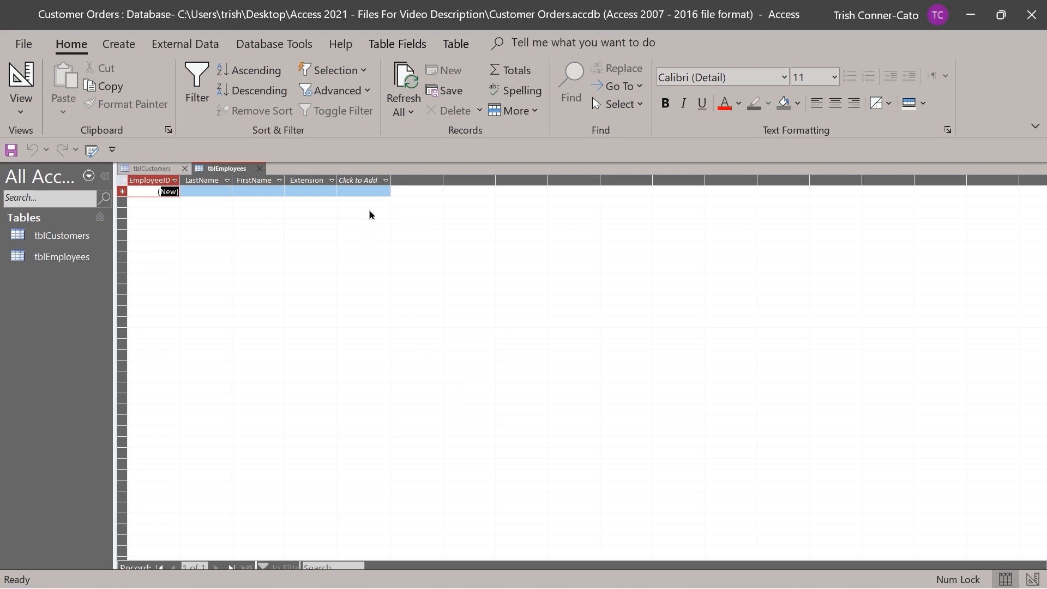
Return tblEmployees to Design View and caption the LastName field "Last Name" and the FirstName field "First Name"
right_click(220, 169)
click(263, 248)
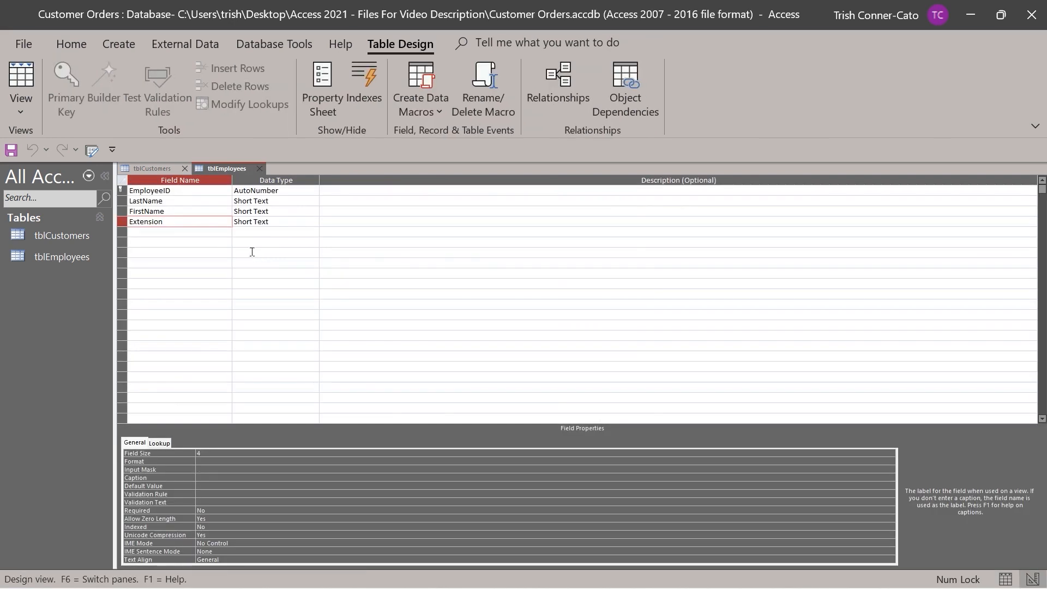
click(177, 201)
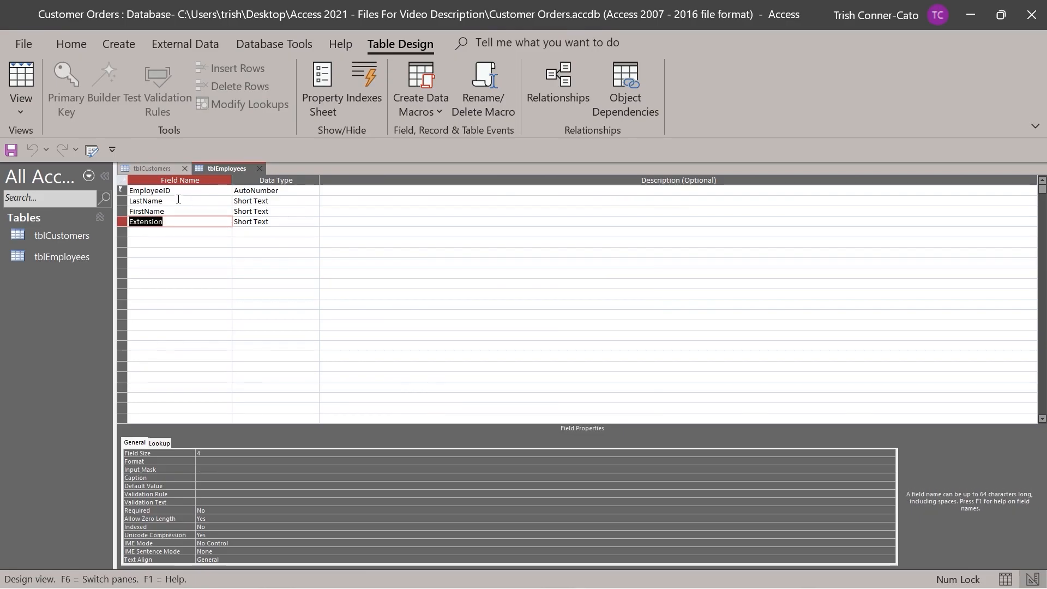
click(215, 478)
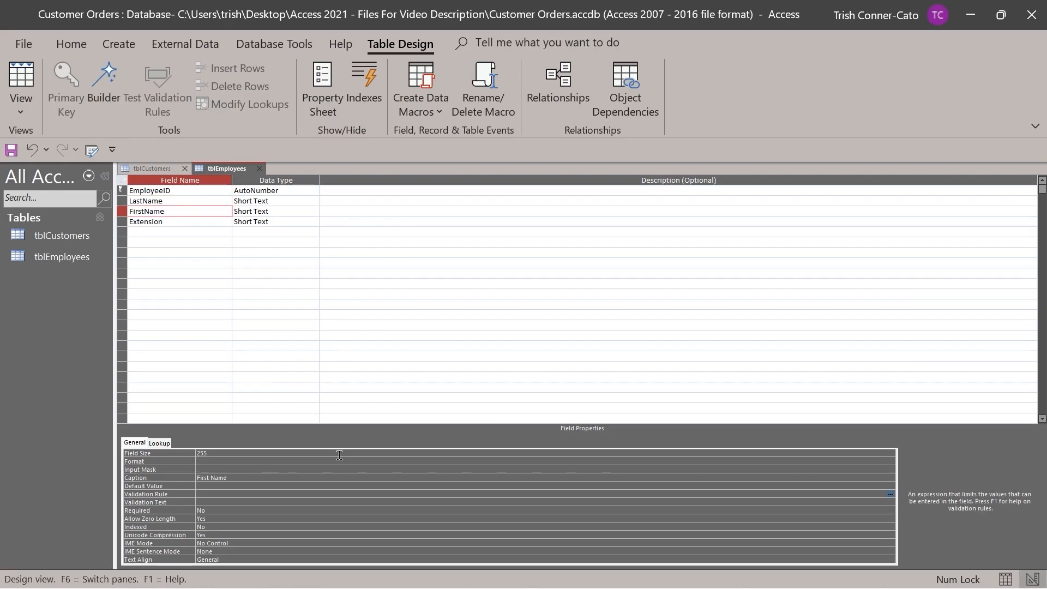
Save the captions in tblEmployees and reopen the table in Datasheet View
right_click(224, 168)
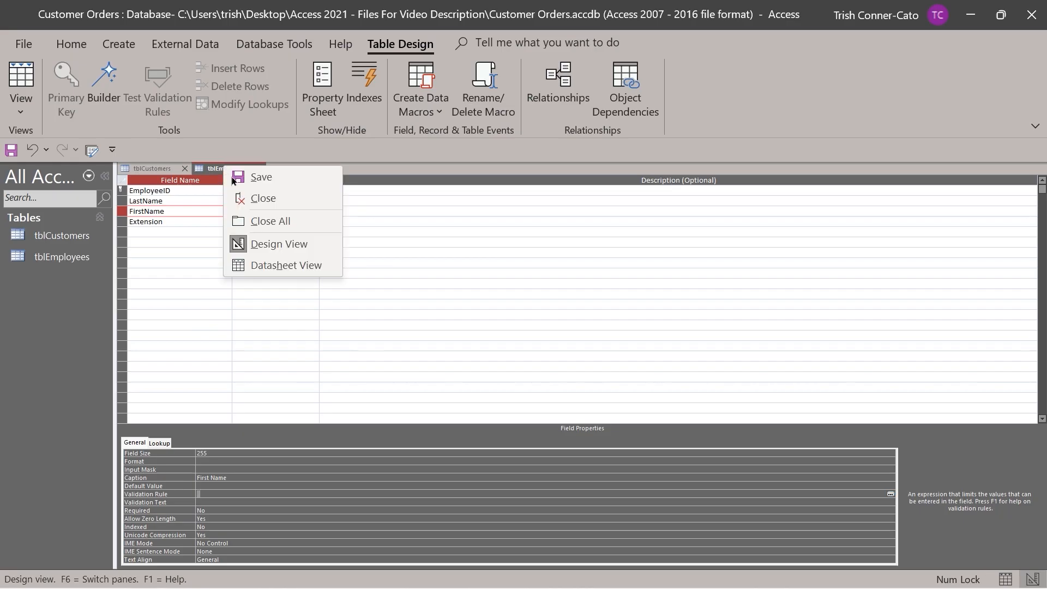
click(266, 177)
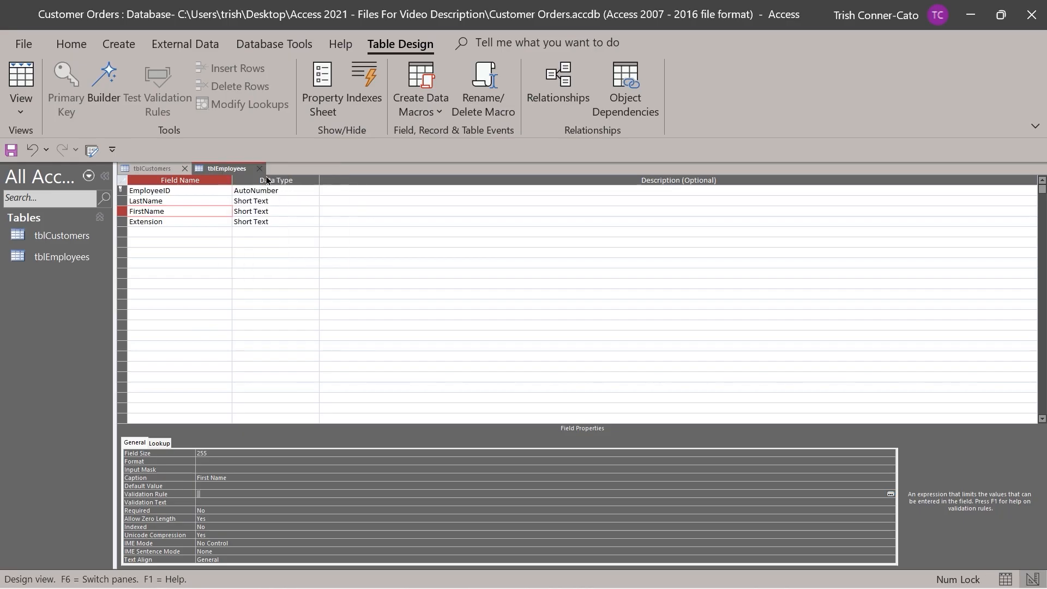
right_click(233, 169)
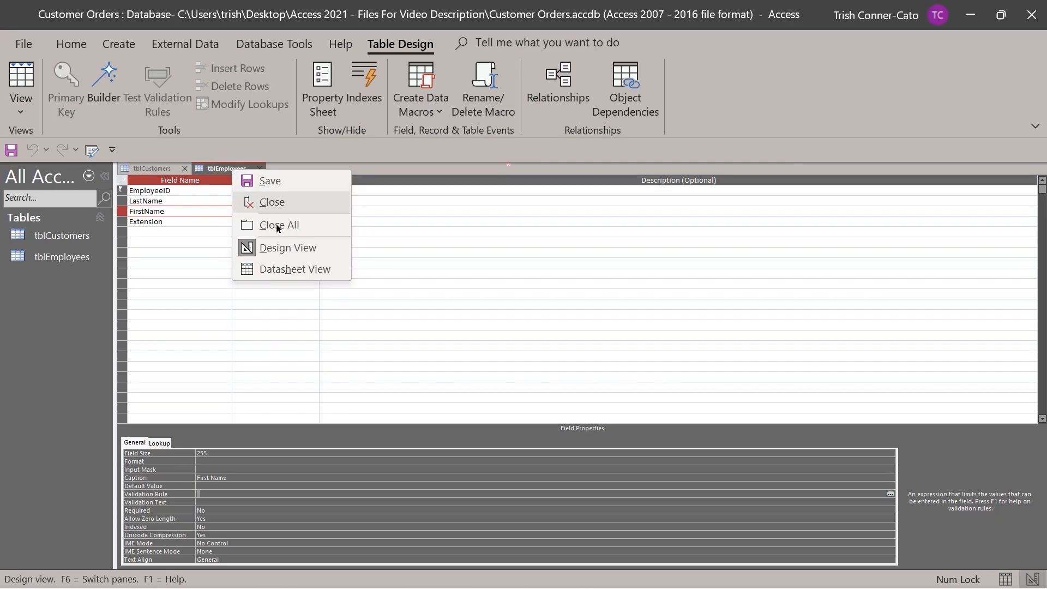
click(296, 268)
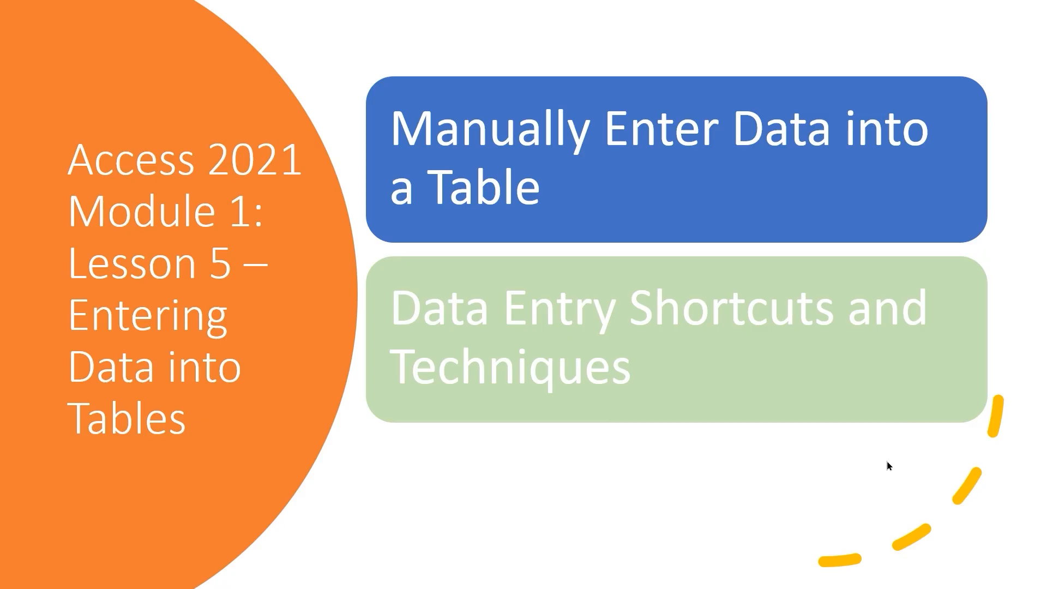
click(887, 462)
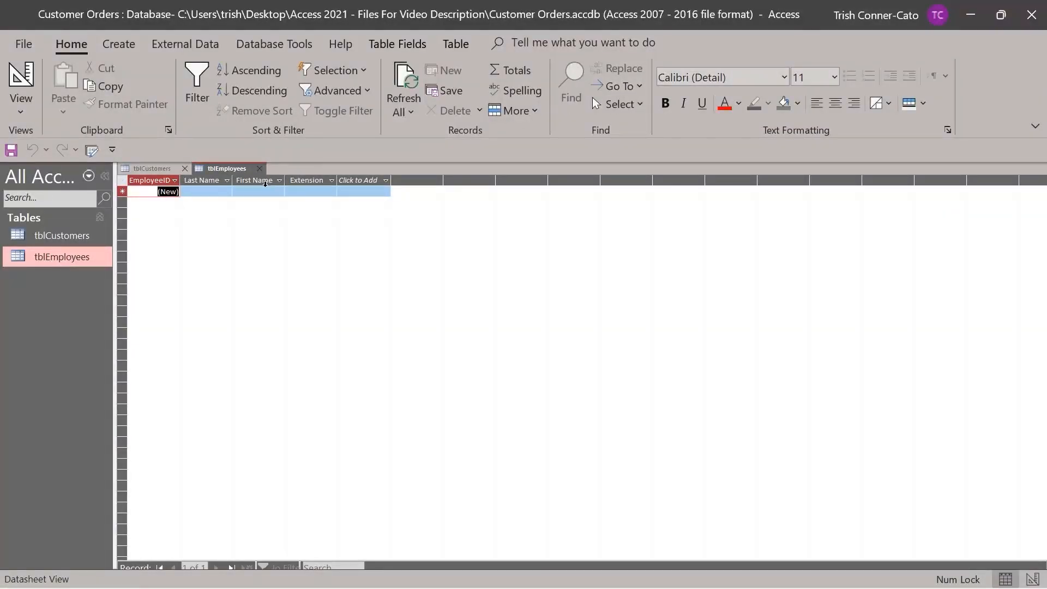
Close tblCustomers and add the first tblEmployees record with the employee's last name, first name and extension 1001
click(185, 169)
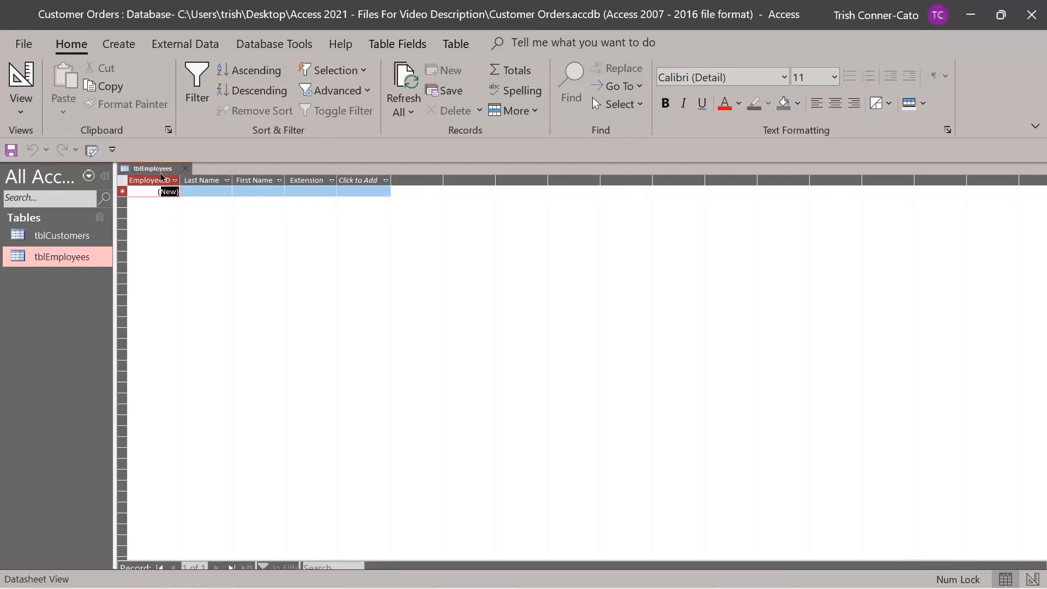
click(197, 191)
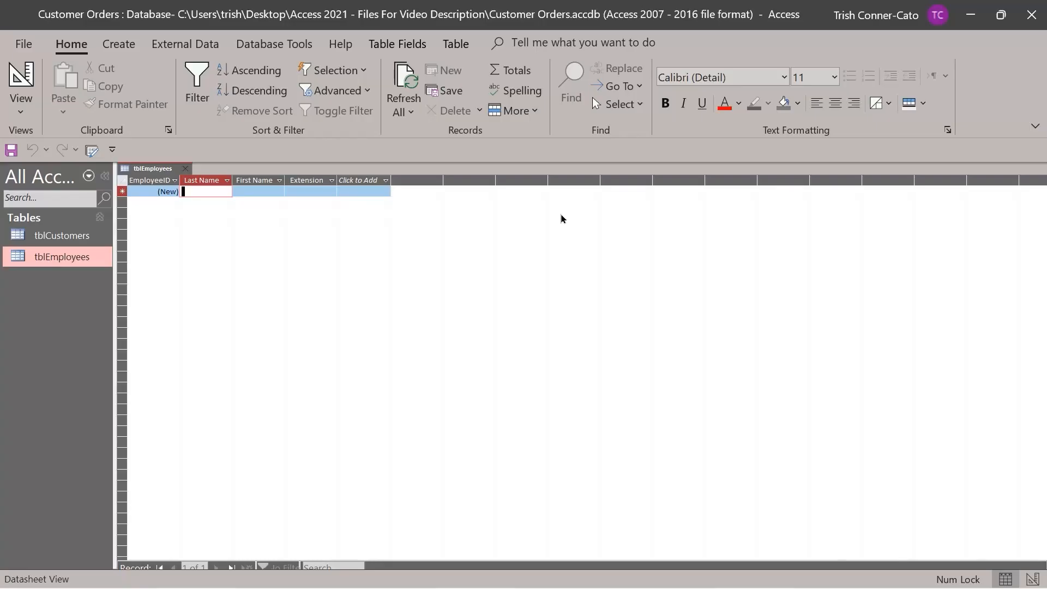
click(173, 193)
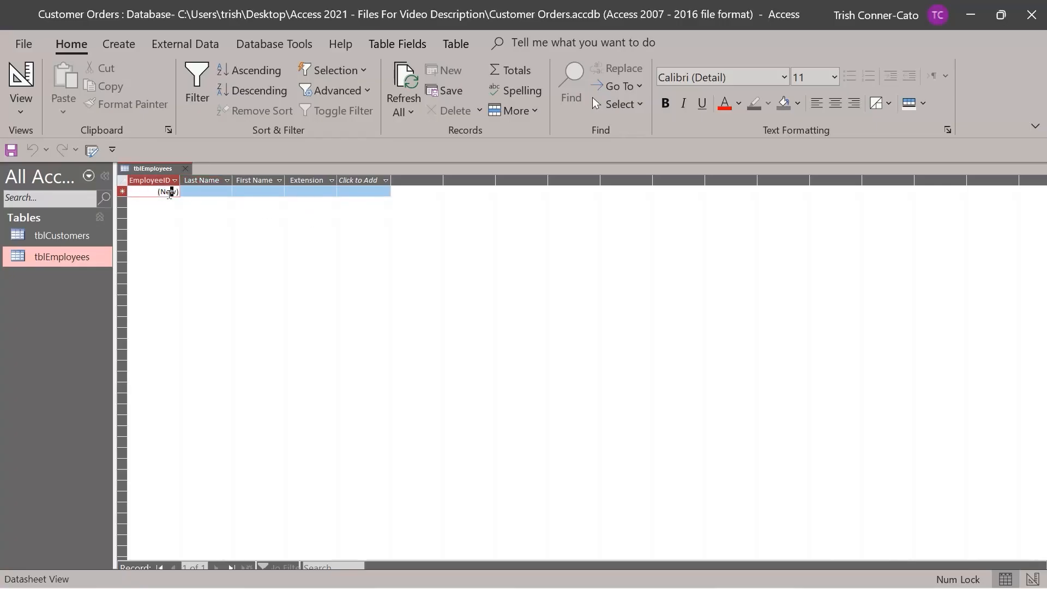
click(202, 194)
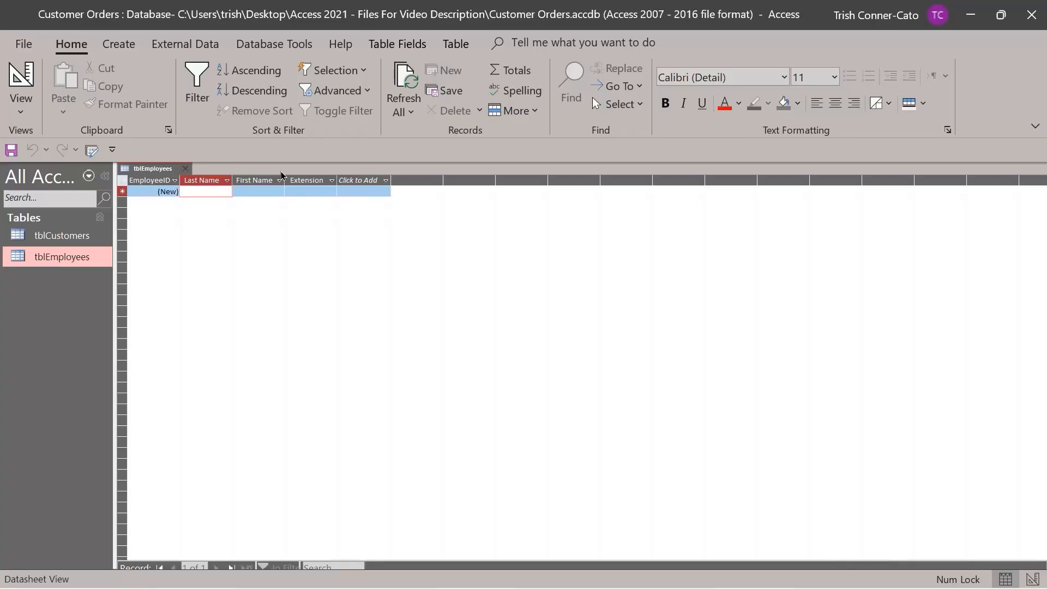
text(Jones)
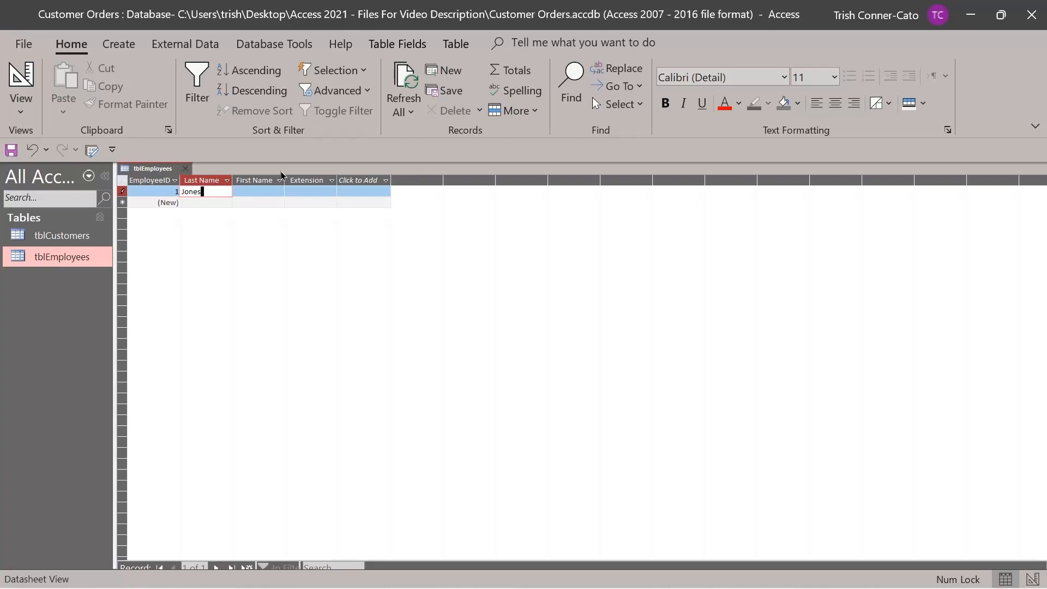
key(Tab)
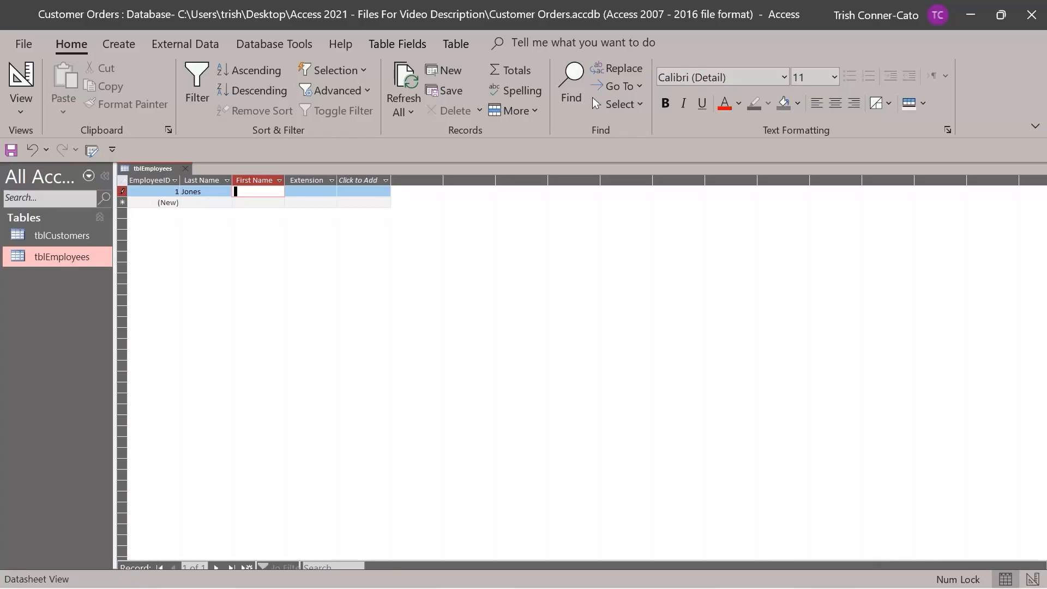
text(Vicky)
key(Tab)
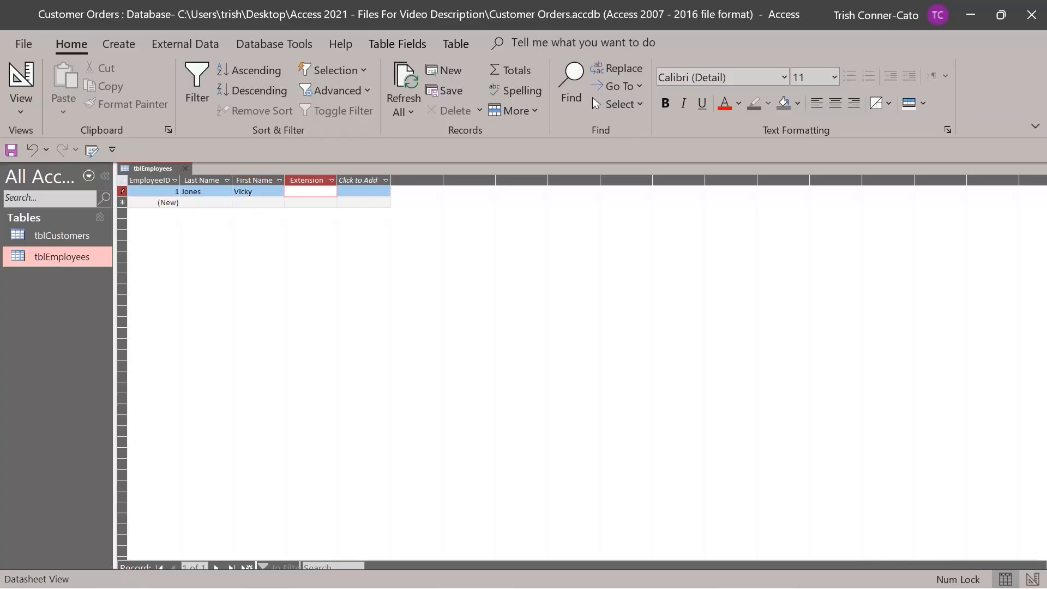
text(1001)
key(Tab)
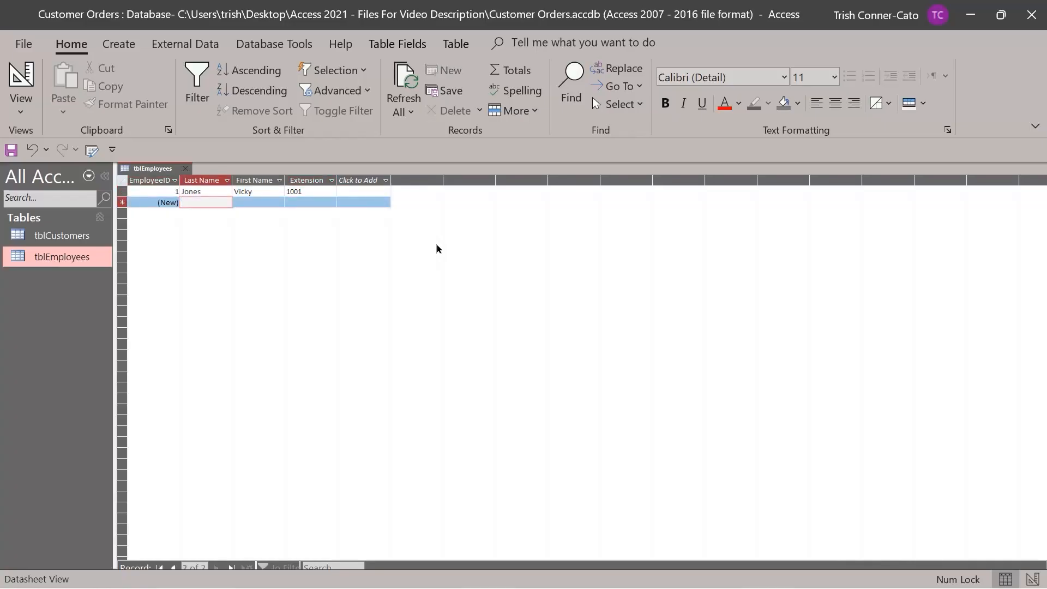
Add a second employee record with last name, first name and extension 1002, and close tblEmployees
text(Brew)
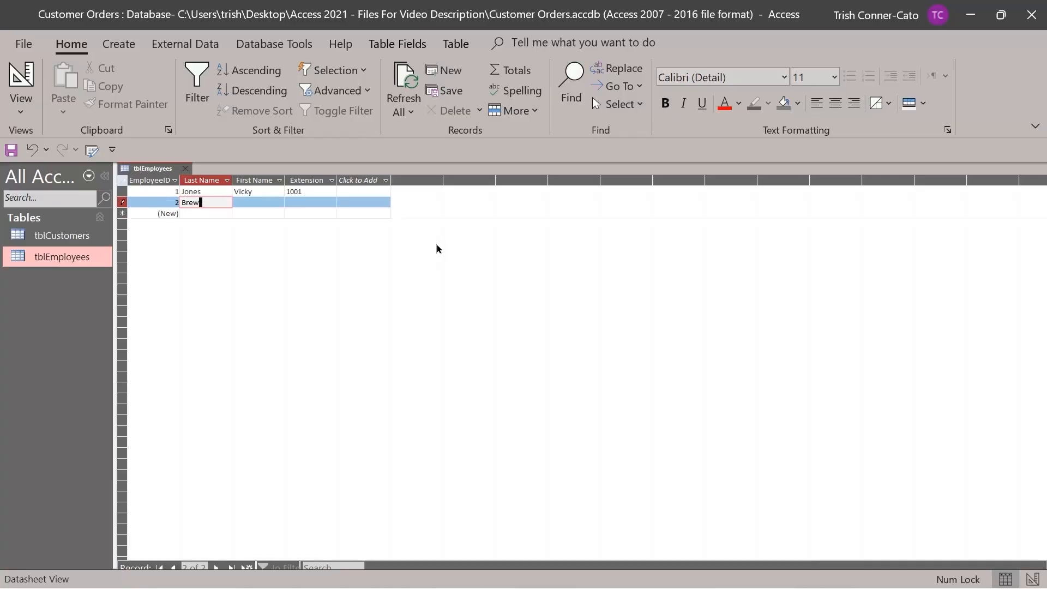
text(ster)
key(Tab)
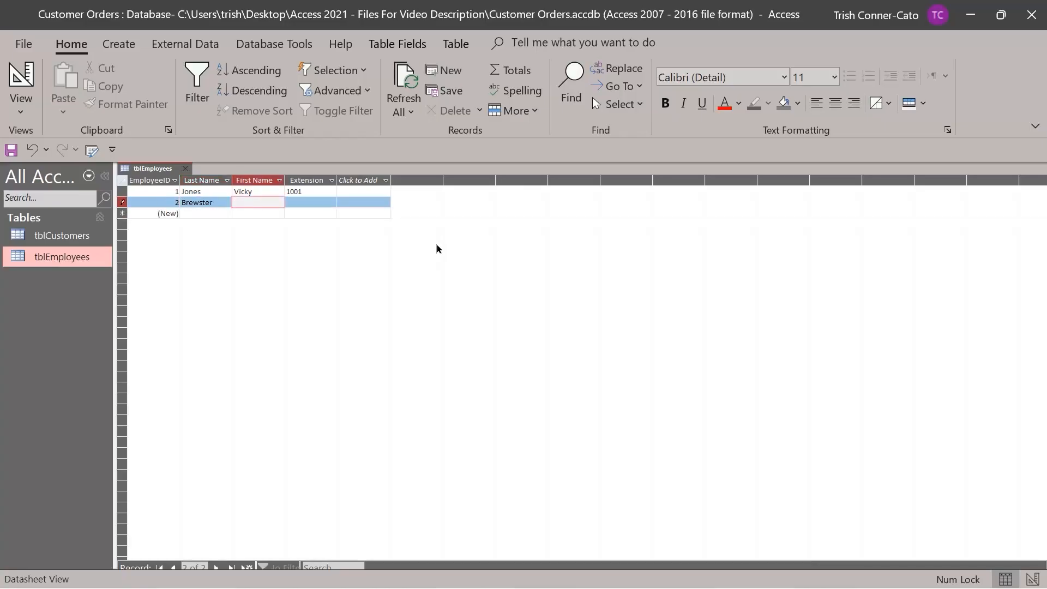
text(Joey)
key(Tab)
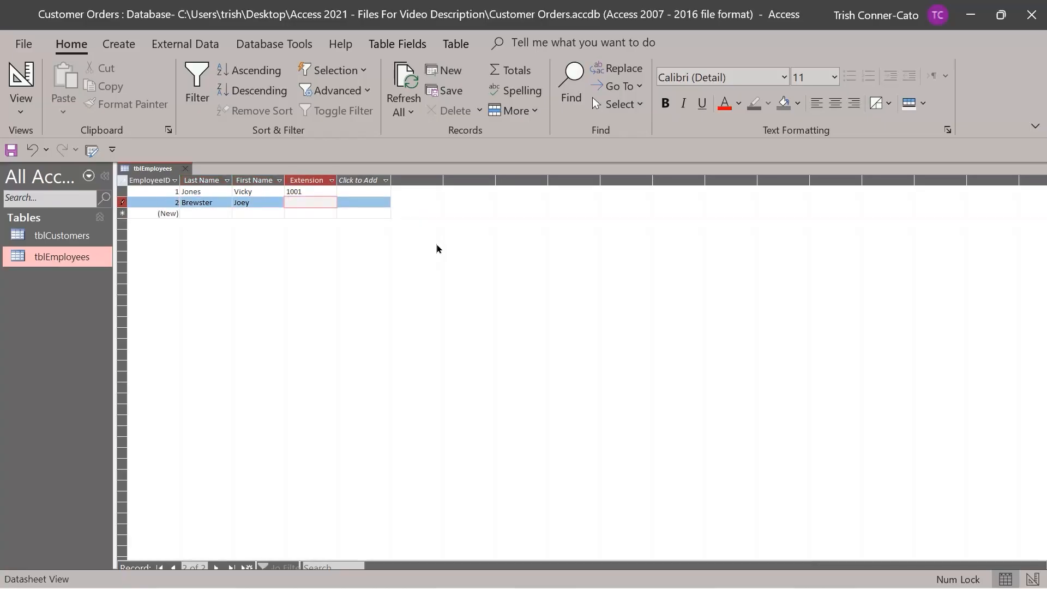
text(1002)
key(Down)
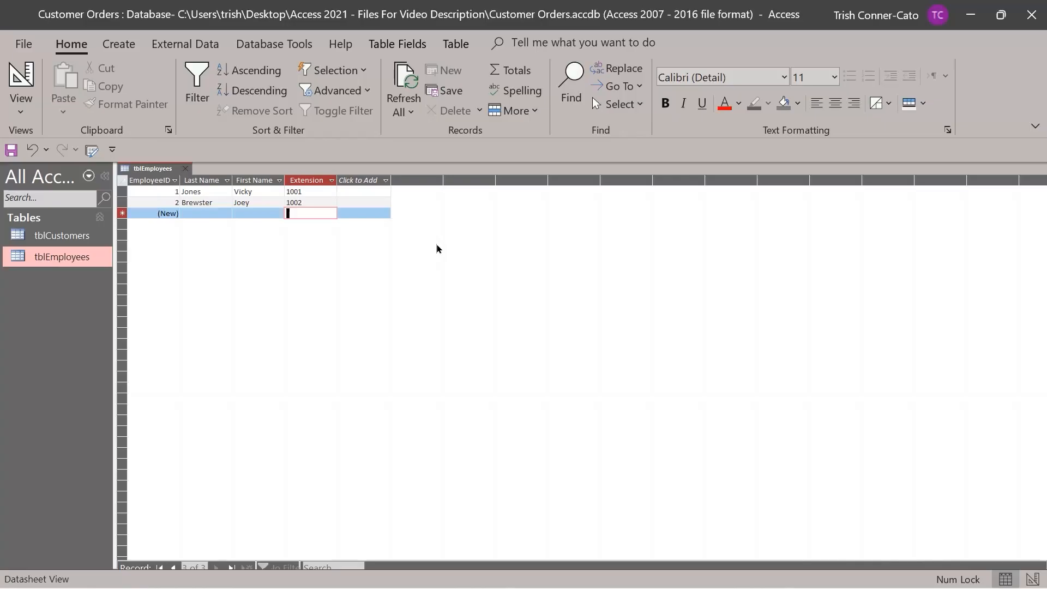
click(186, 168)
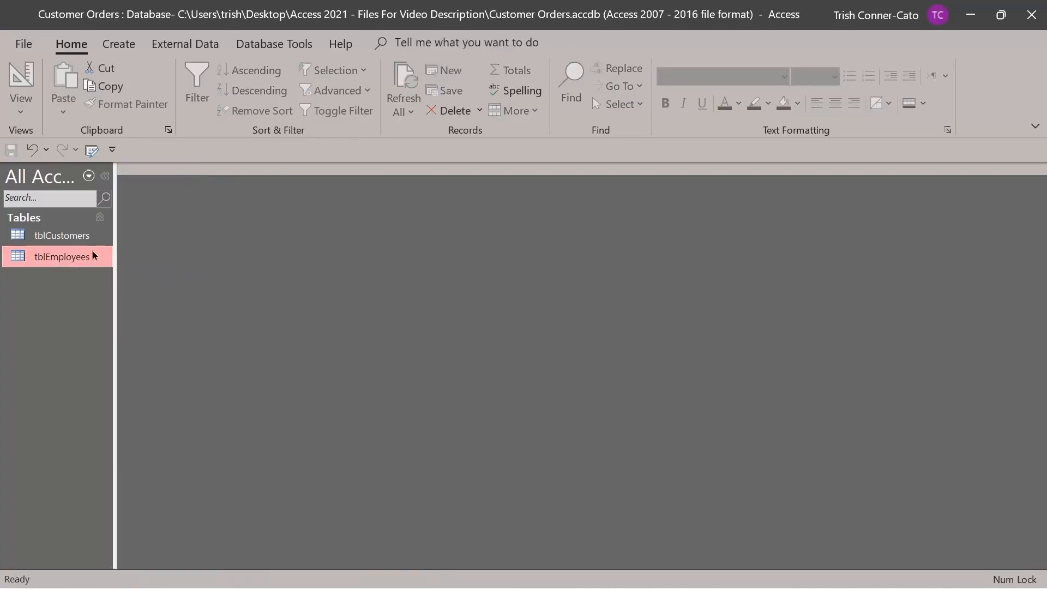
Open tblEmployees to review its existing records, and close the table
double_click(73, 259)
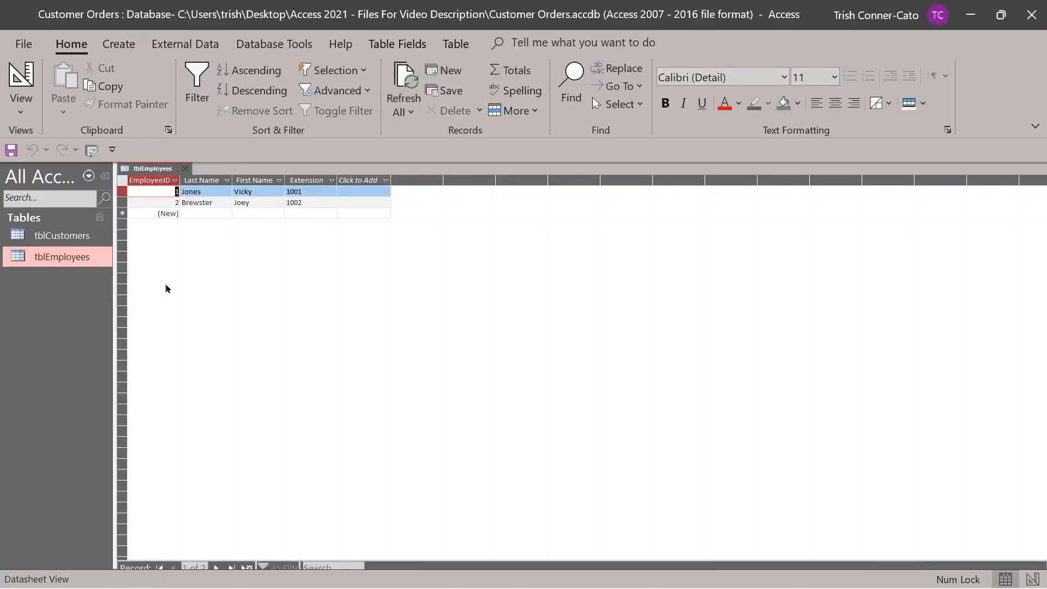
click(187, 170)
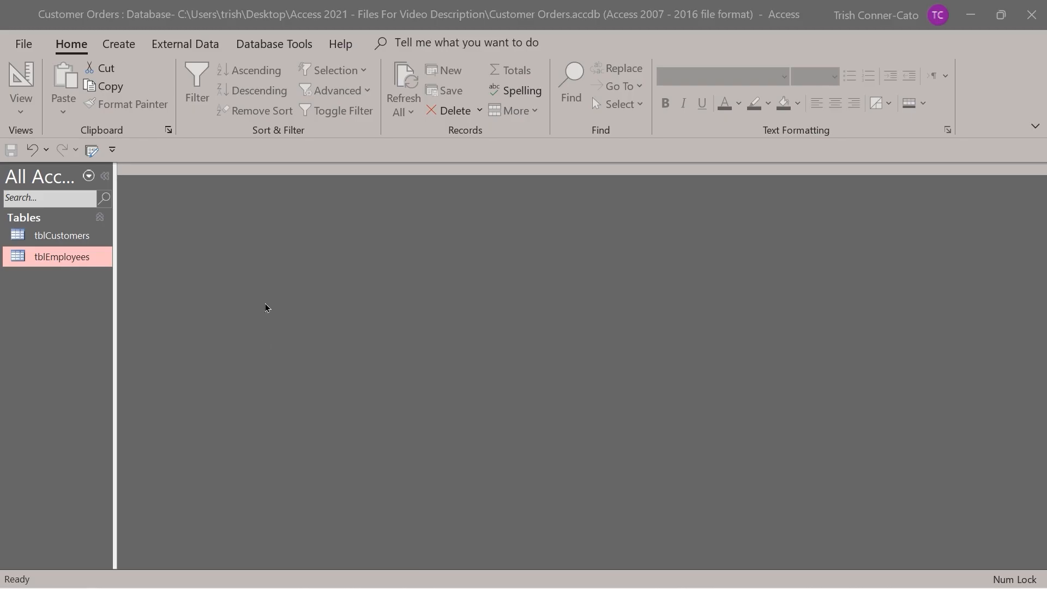
Examine the external data sources available for import: files, databases, online services and other sources
click(184, 47)
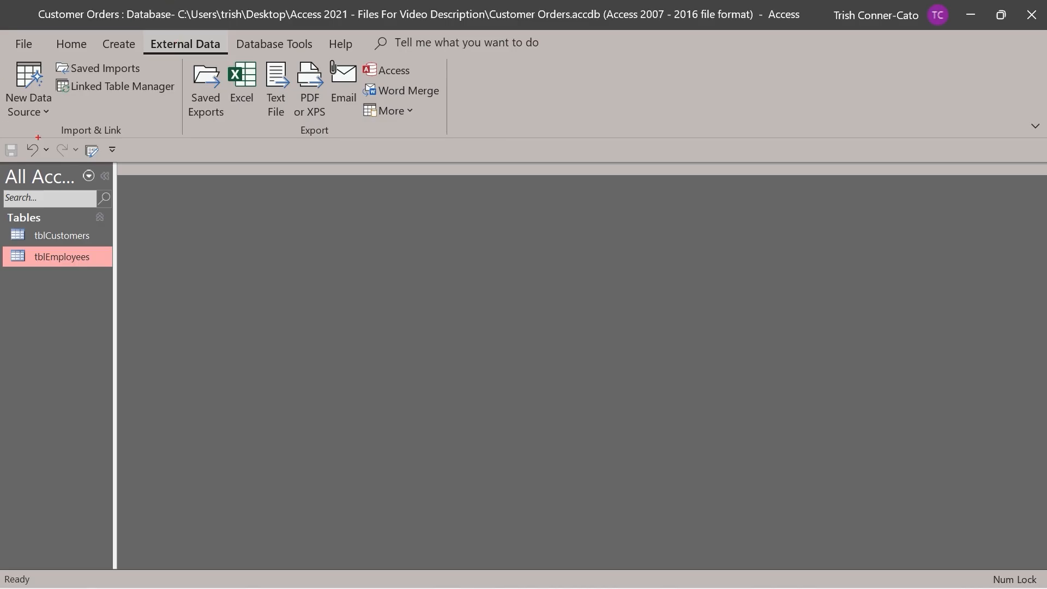
drag(117, 132, 148, 210)
drag(325, 132, 367, 210)
key(Escape)
click(46, 113)
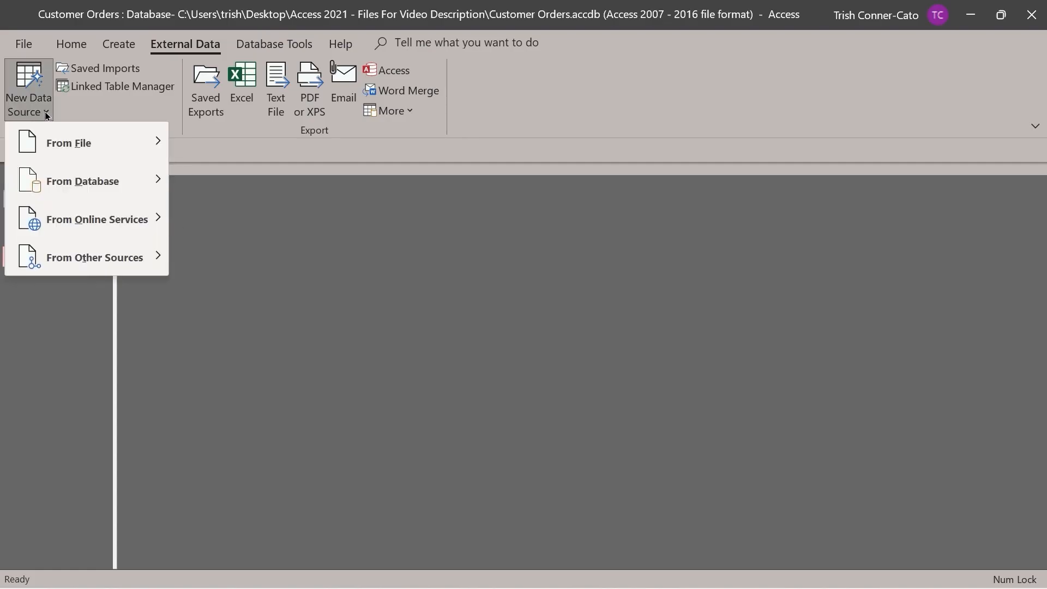
mouse_move(66, 160)
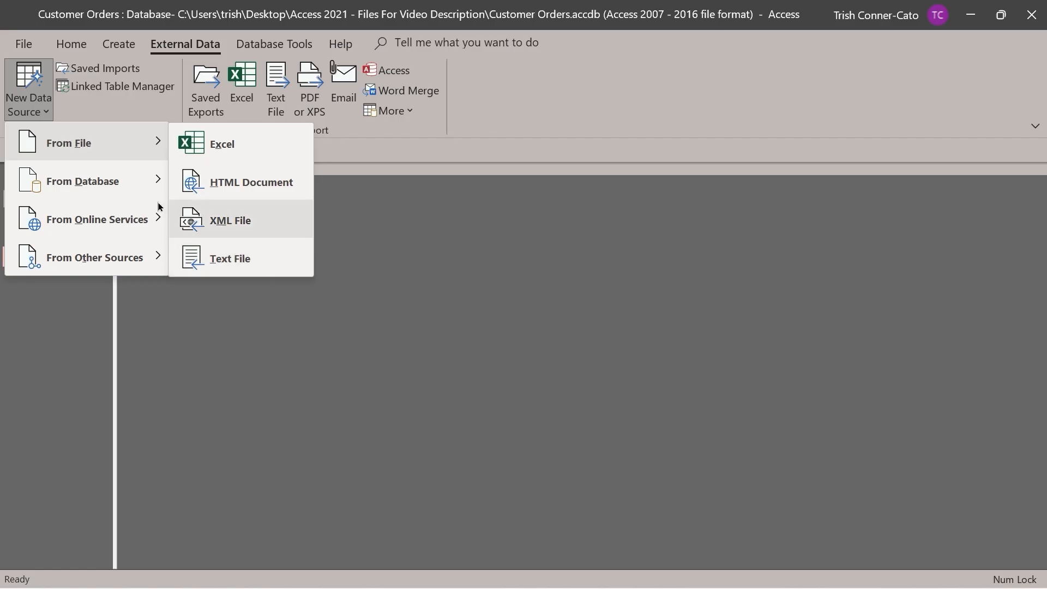
mouse_move(149, 190)
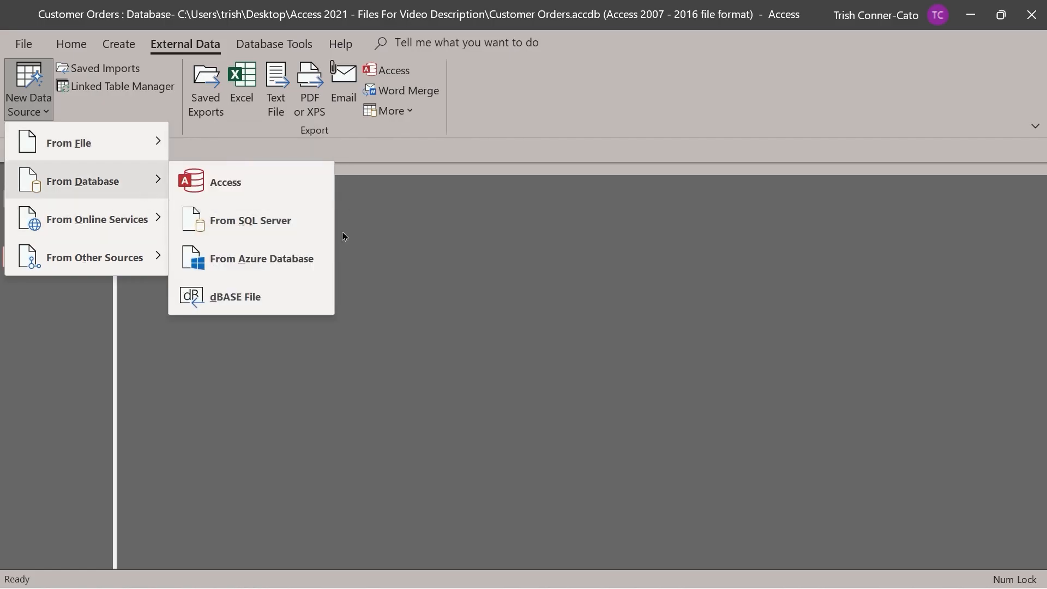
mouse_move(147, 232)
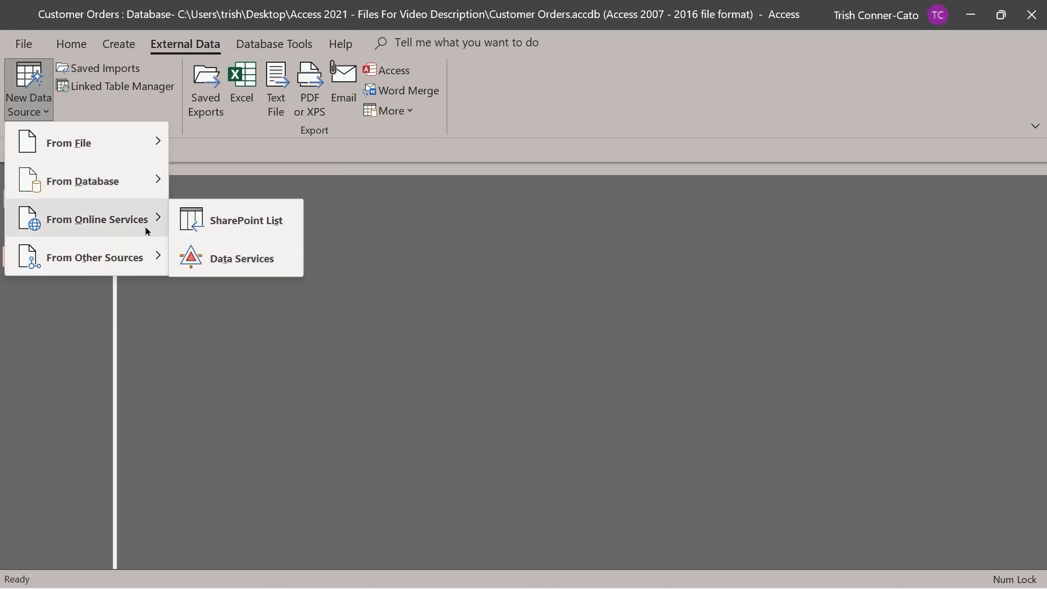
mouse_move(154, 265)
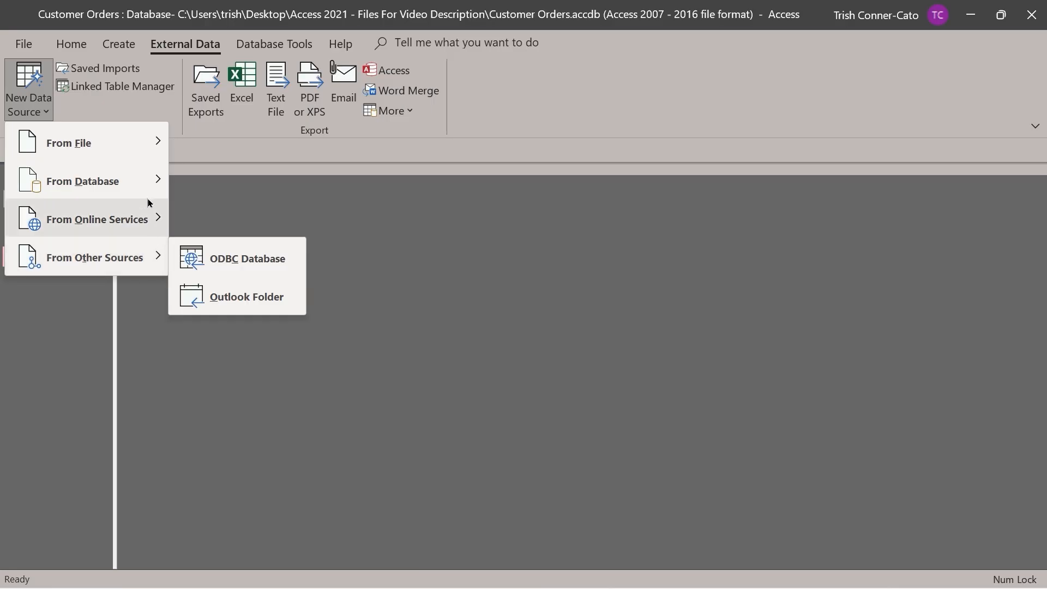
Start an import from an Excel file and choose the workbook Import into Access as the source
mouse_move(146, 141)
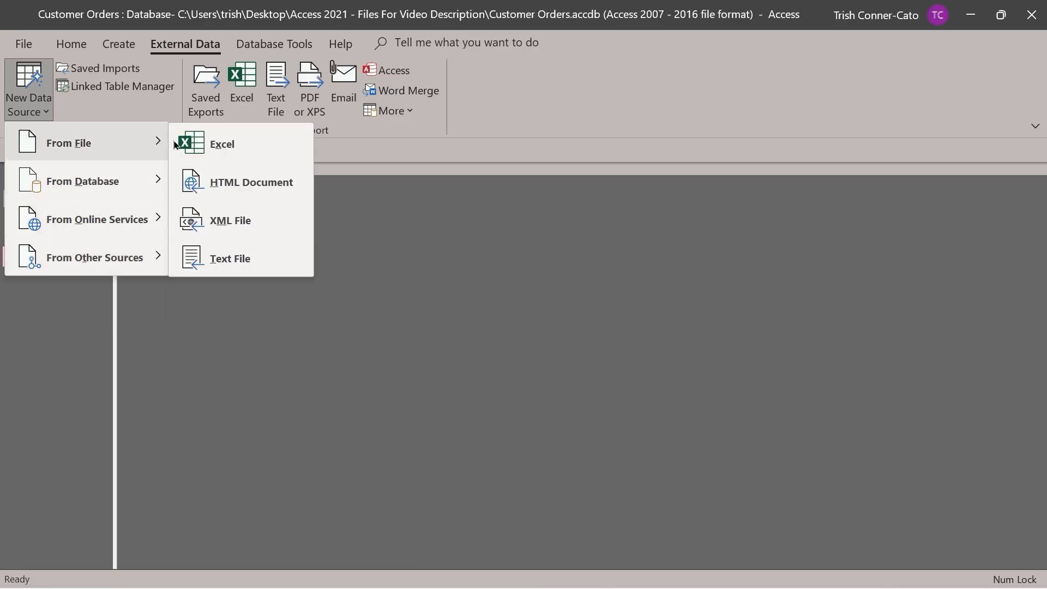
click(221, 147)
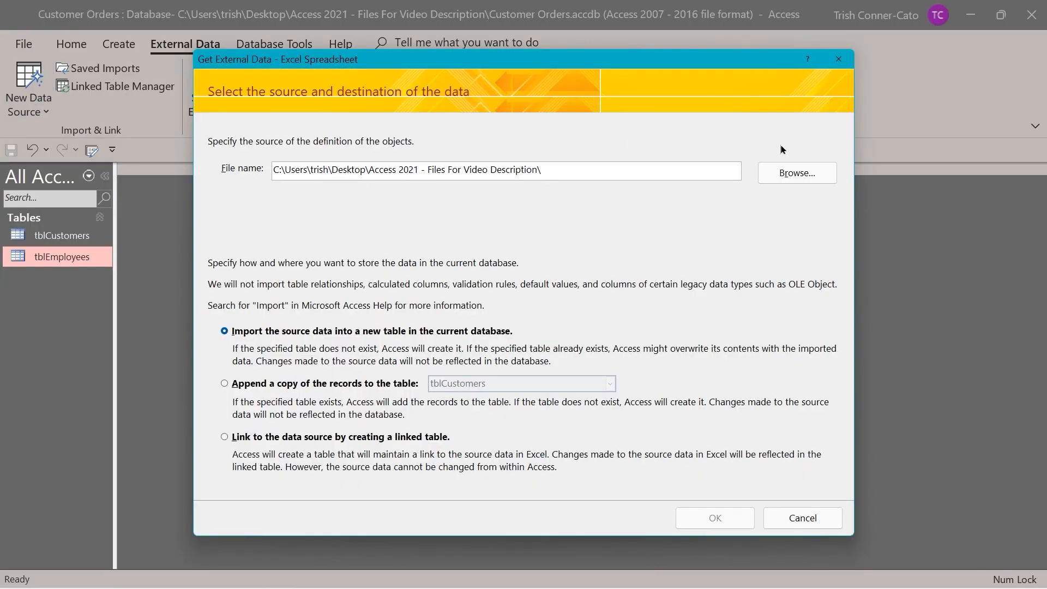
click(777, 176)
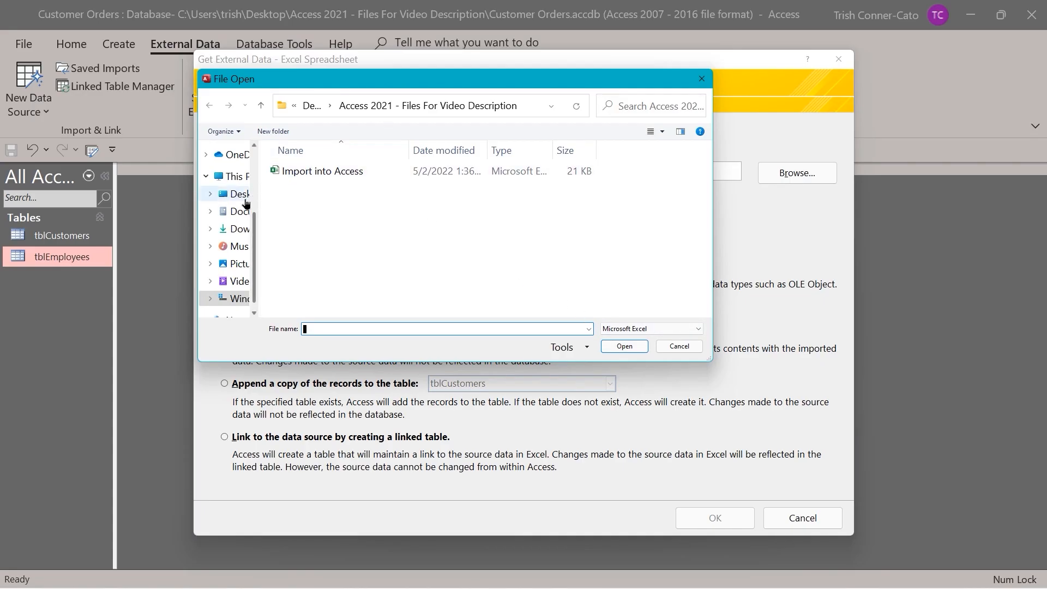
double_click(316, 174)
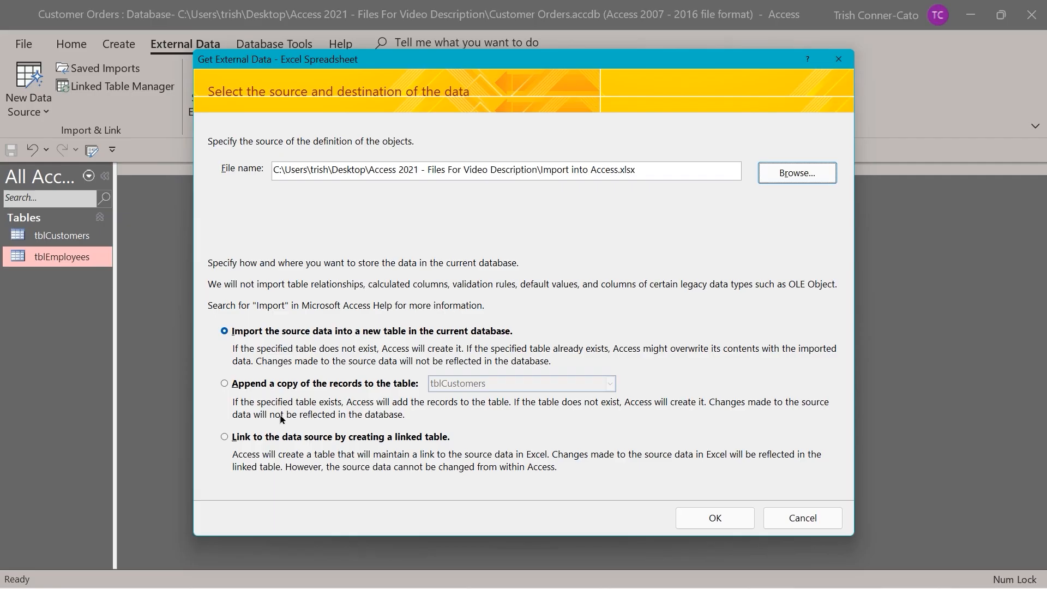
Set the import to append a copy of the records to tblEmployees and proceed to the import wizard
click(229, 384)
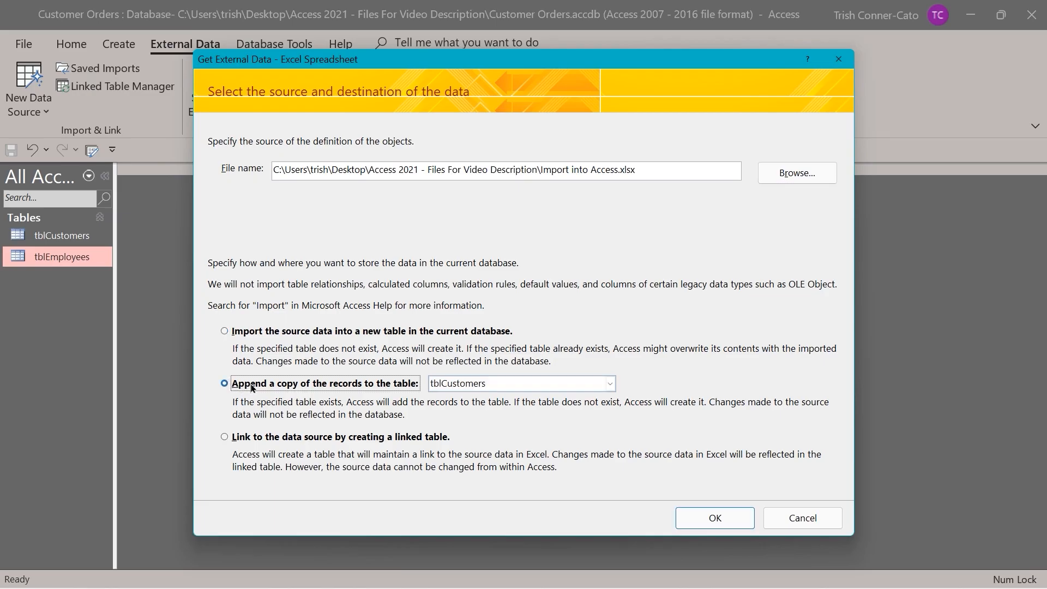
click(609, 383)
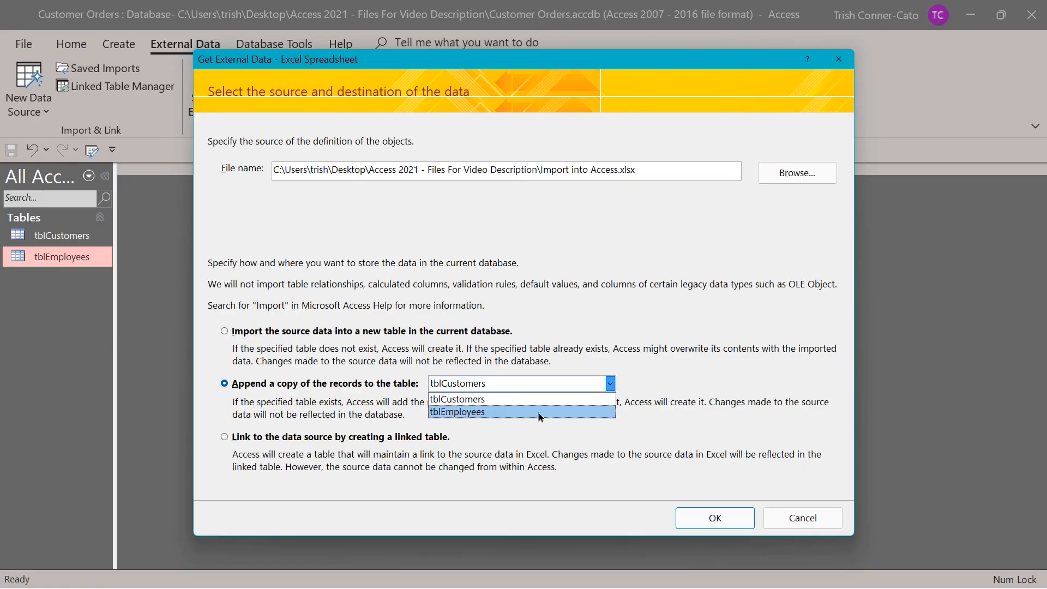
click(539, 413)
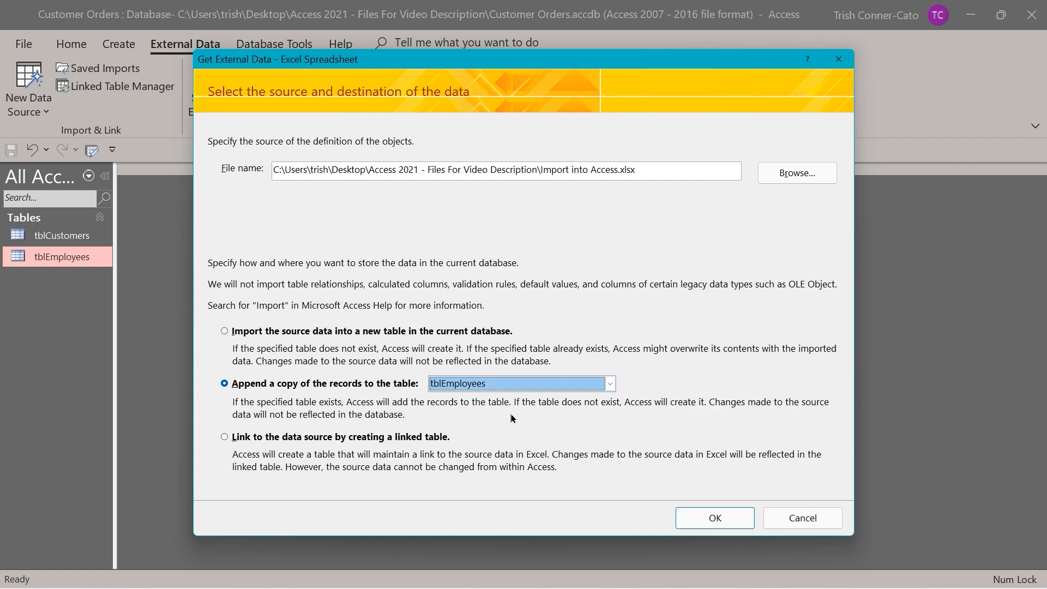
click(733, 522)
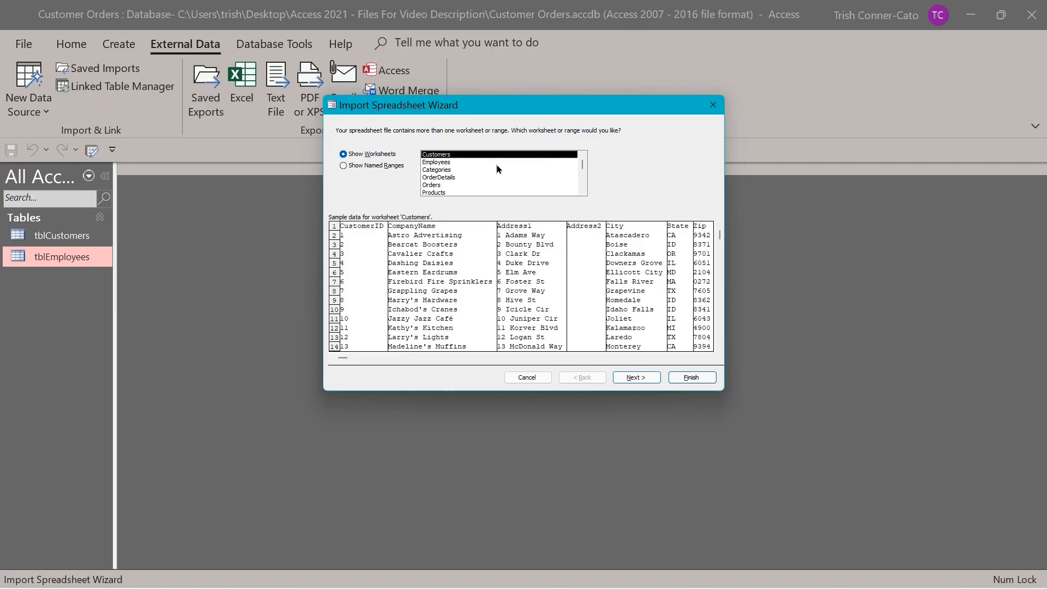
Import the Employees worksheet into tblEmployees without analyzing the table or saving the import steps
click(438, 162)
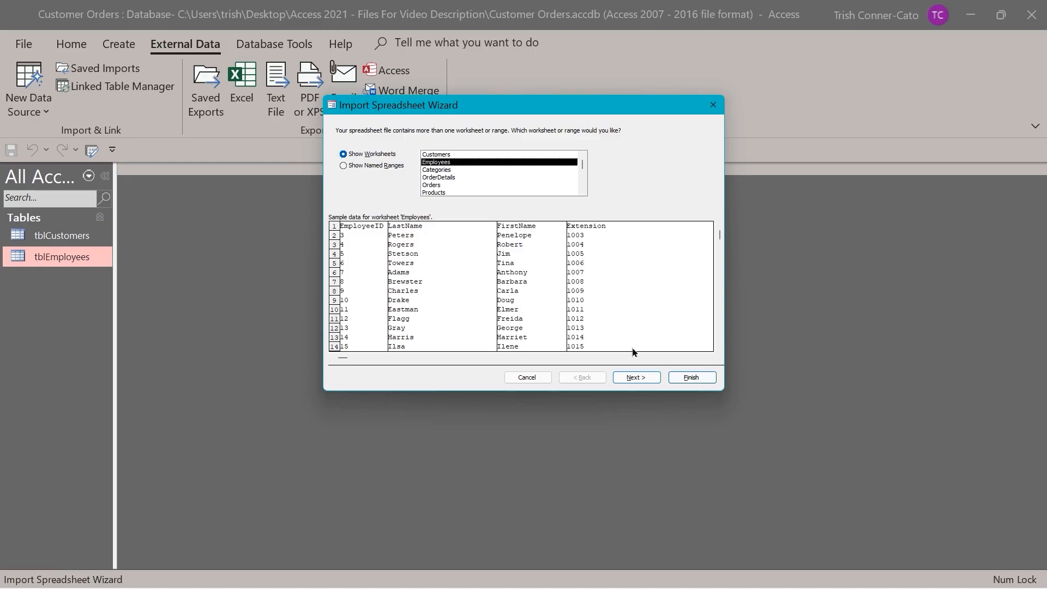
click(635, 377)
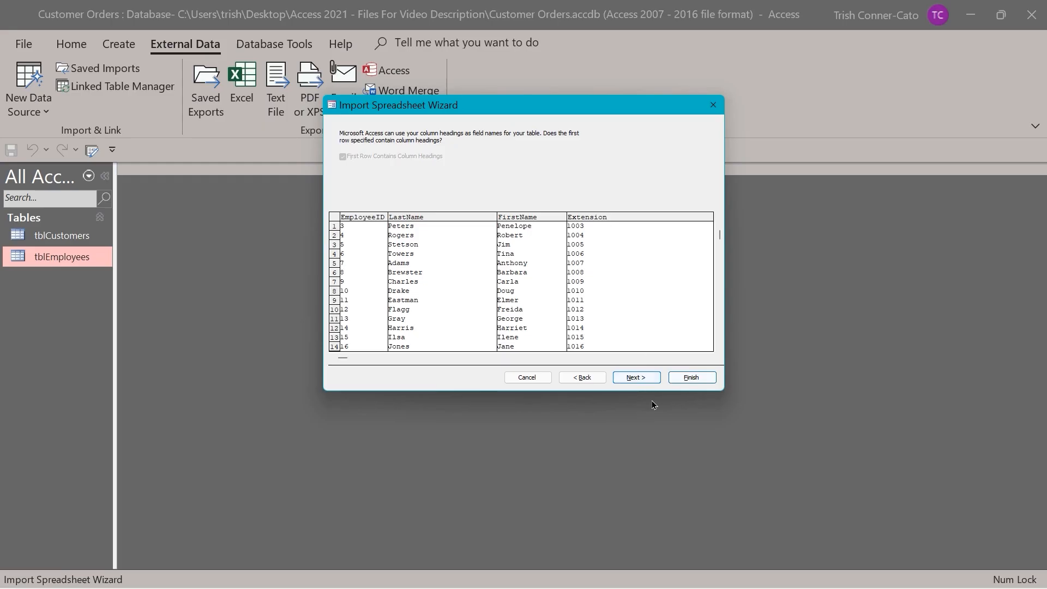
click(635, 377)
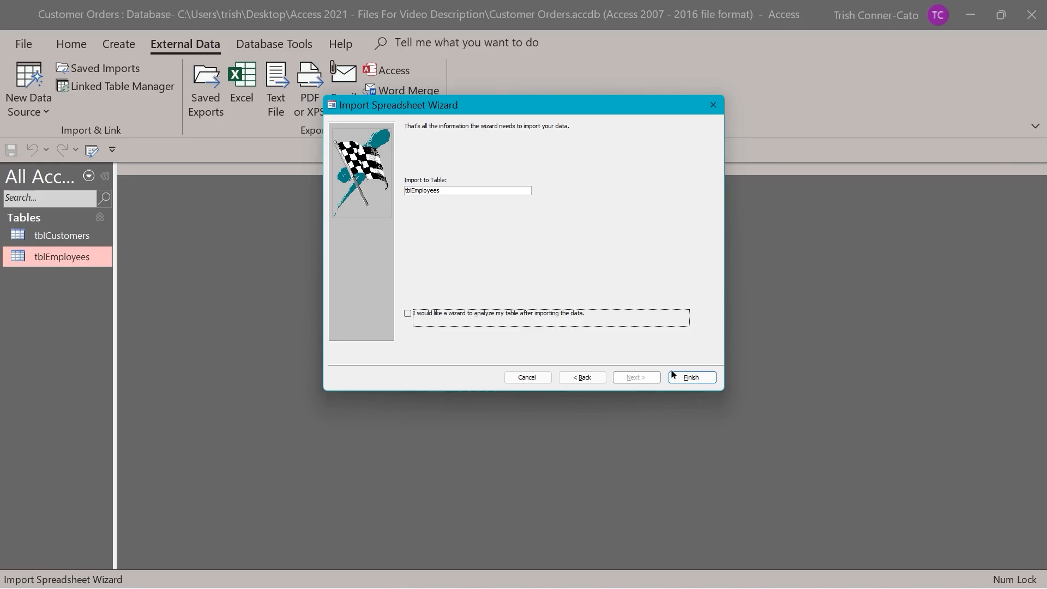
click(692, 378)
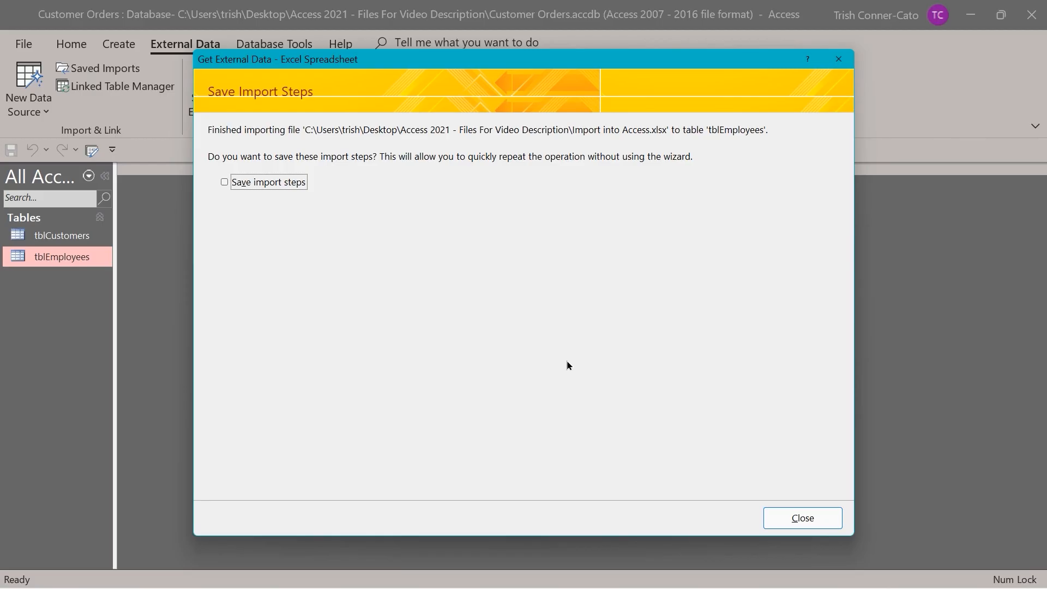
click(797, 520)
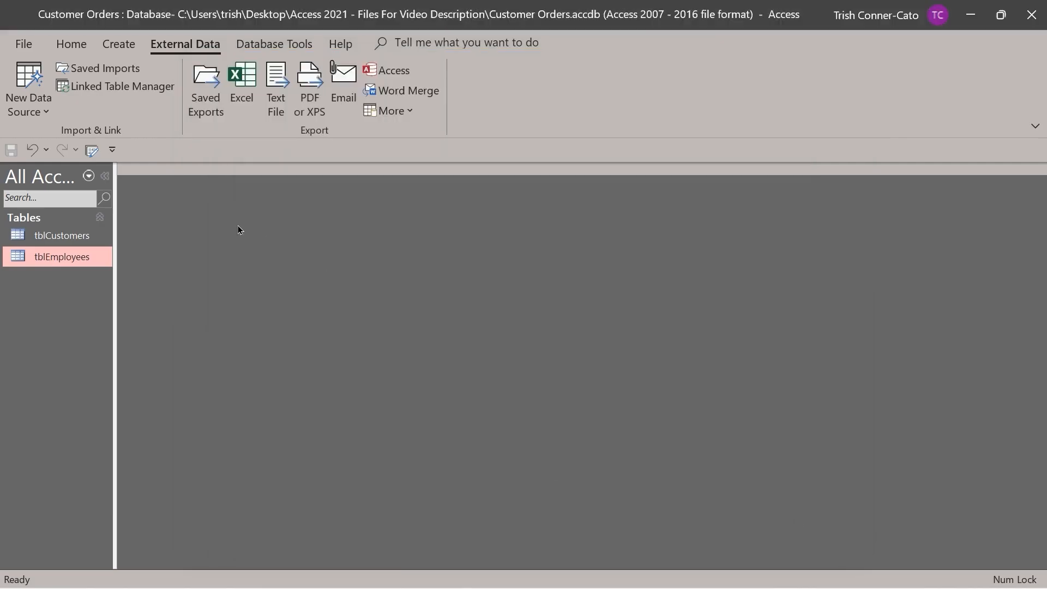
Check the appended records in tblEmployees, close the table, and close the Import into Access workbook in Excel
double_click(70, 258)
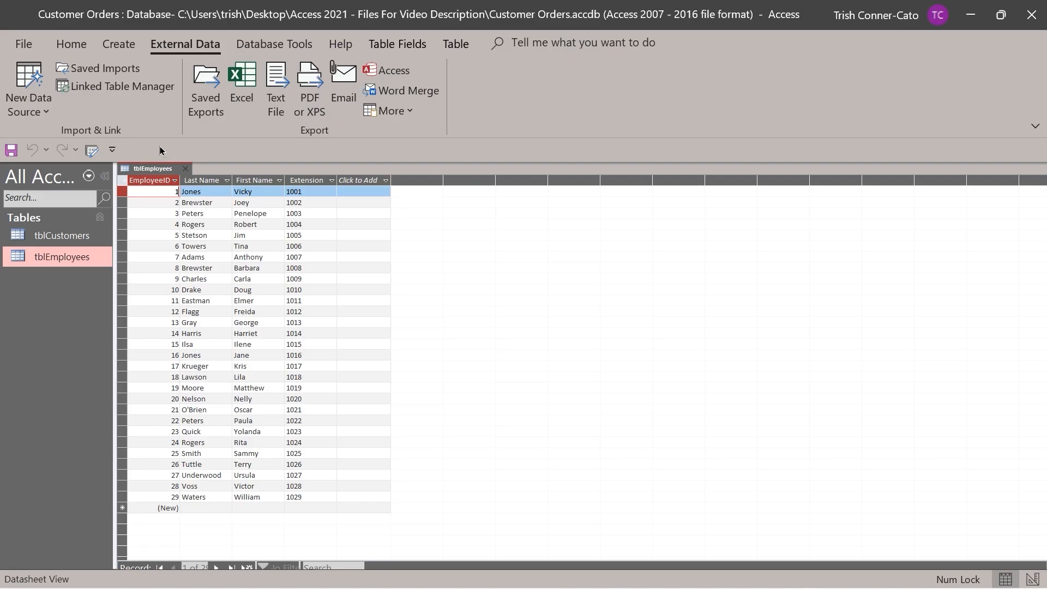
click(186, 169)
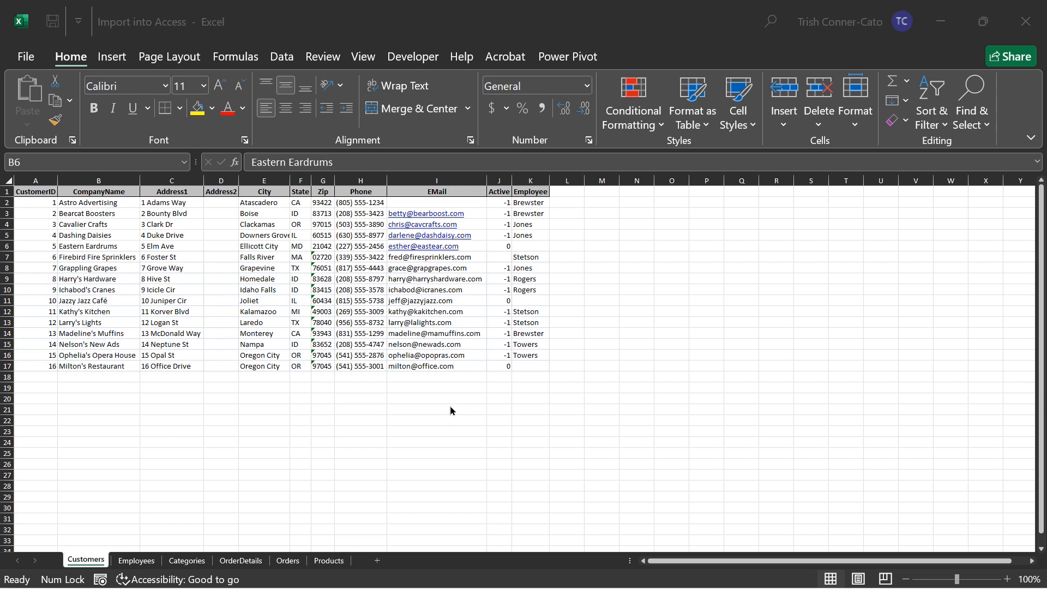
click(1027, 24)
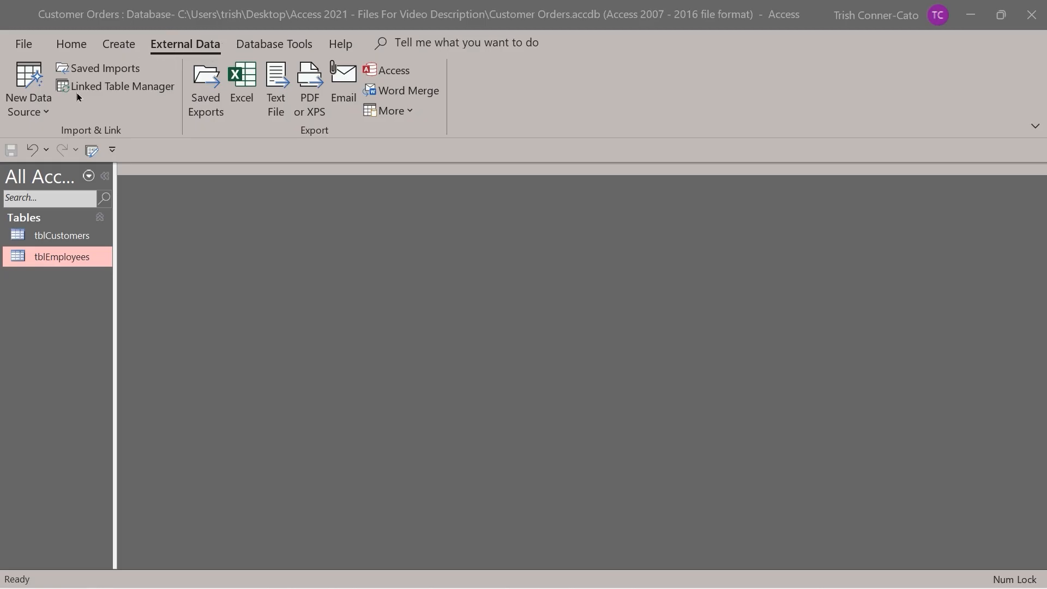
Start another Excel import with the Import into Access workbook as the source file
click(39, 113)
mouse_move(71, 152)
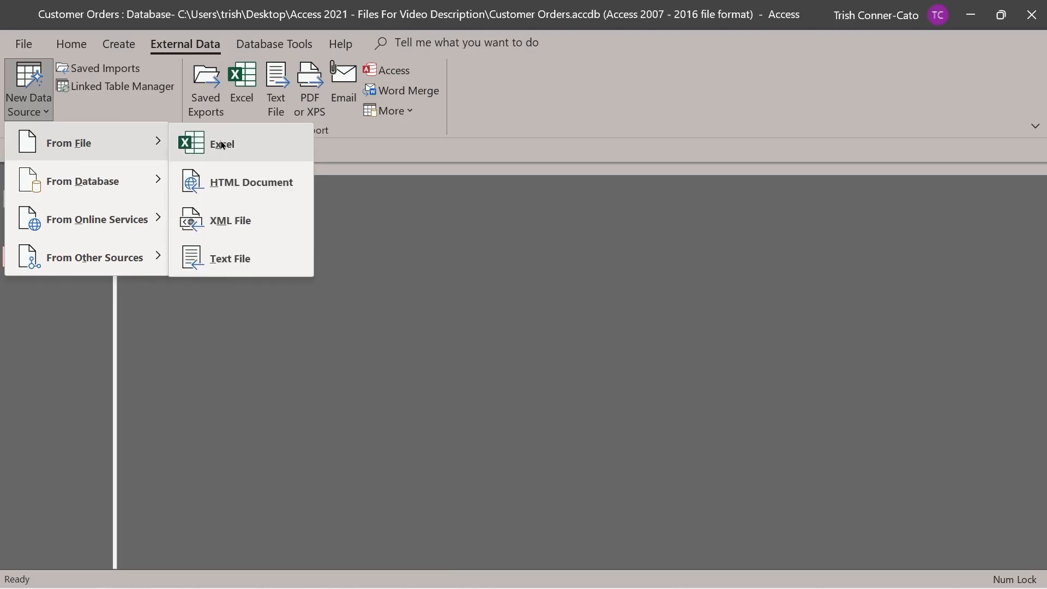
click(205, 141)
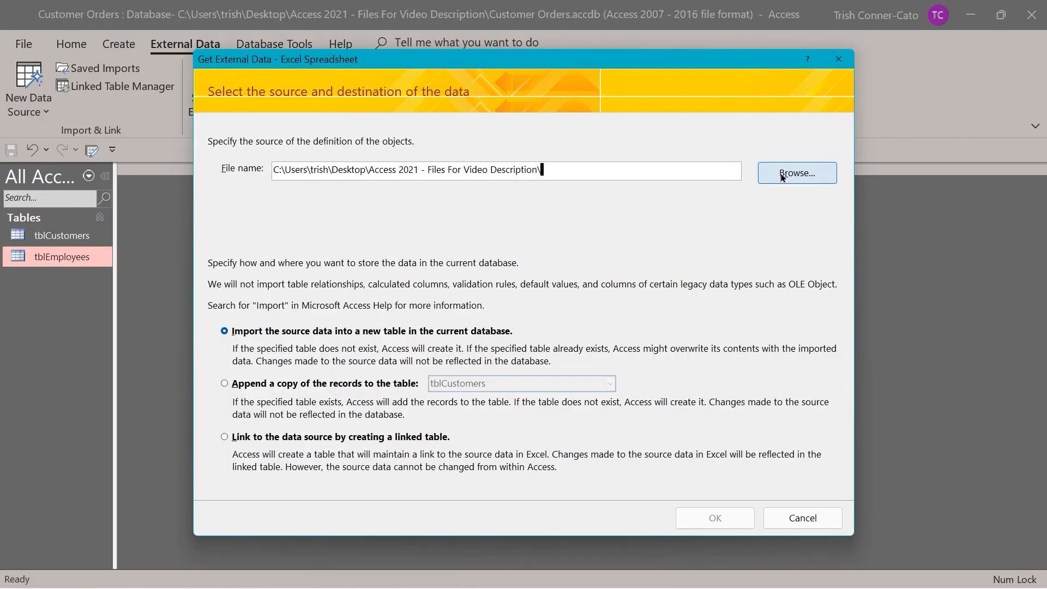
click(782, 175)
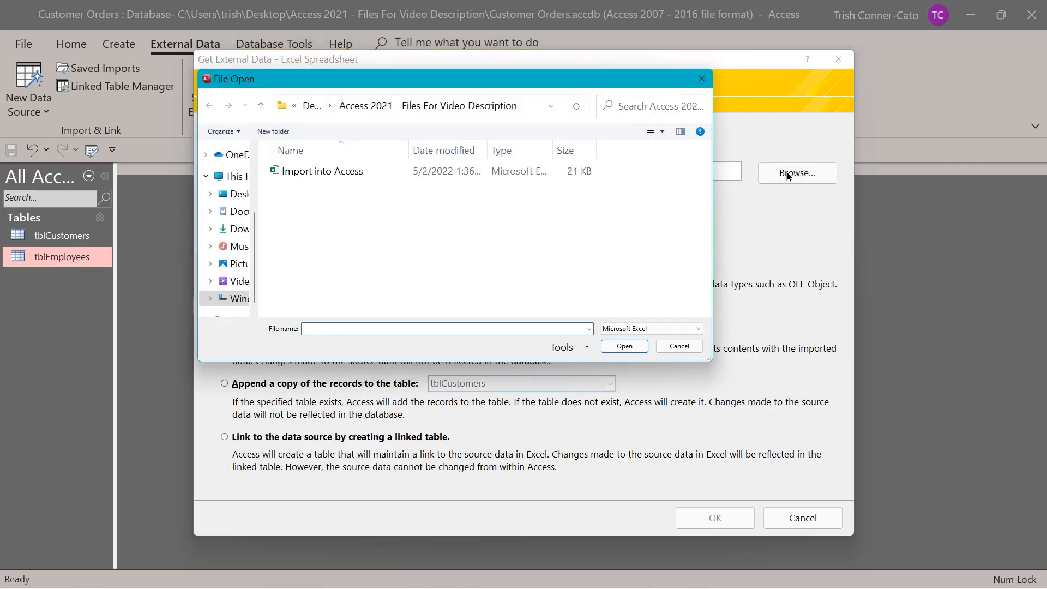
double_click(343, 171)
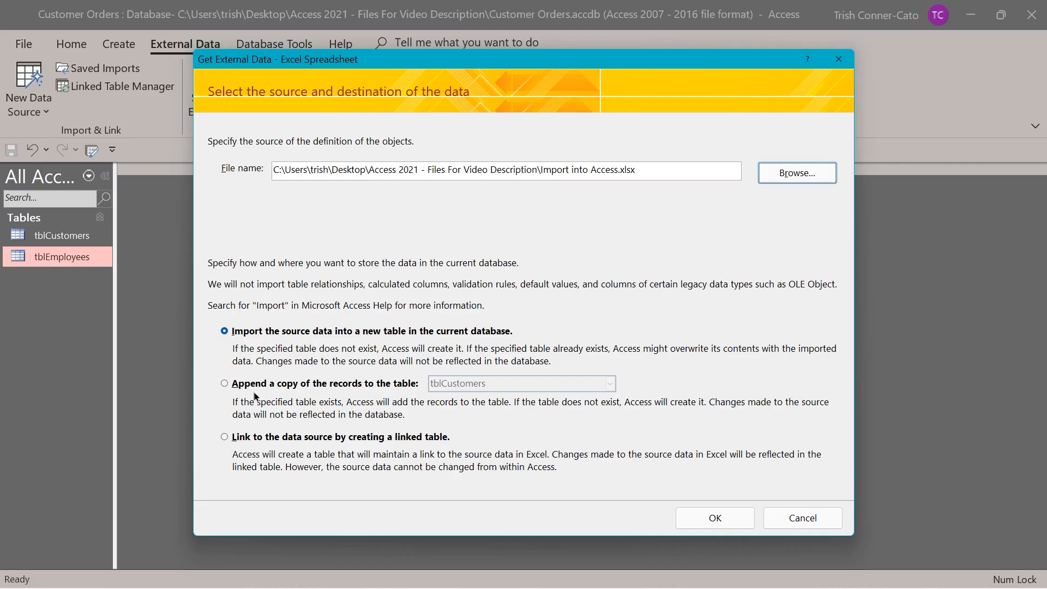
Set this import to append a copy of the records to tblCustomers and proceed to the wizard
click(225, 385)
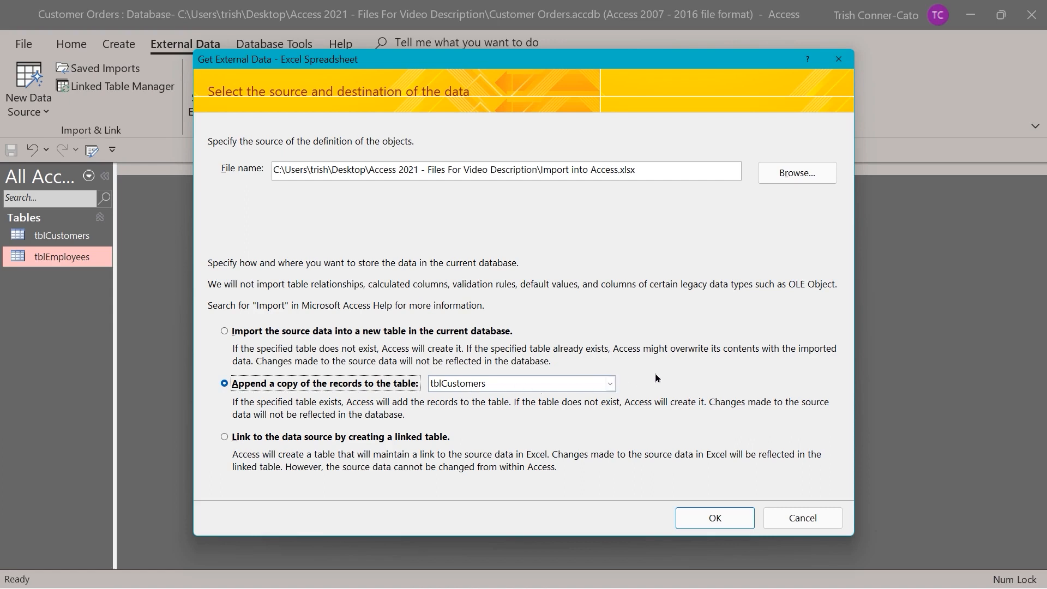
click(610, 384)
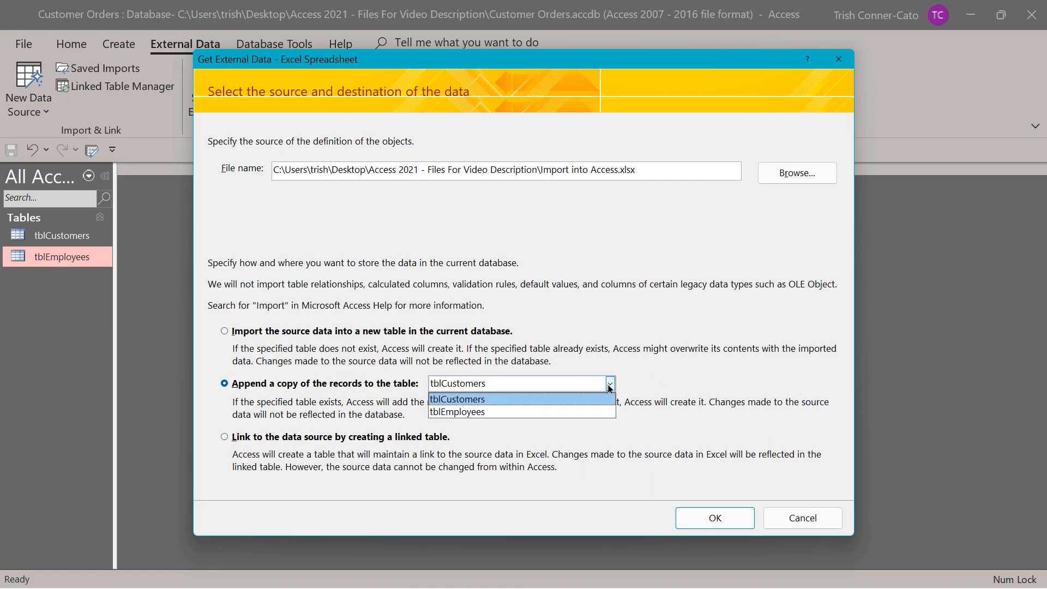
click(610, 384)
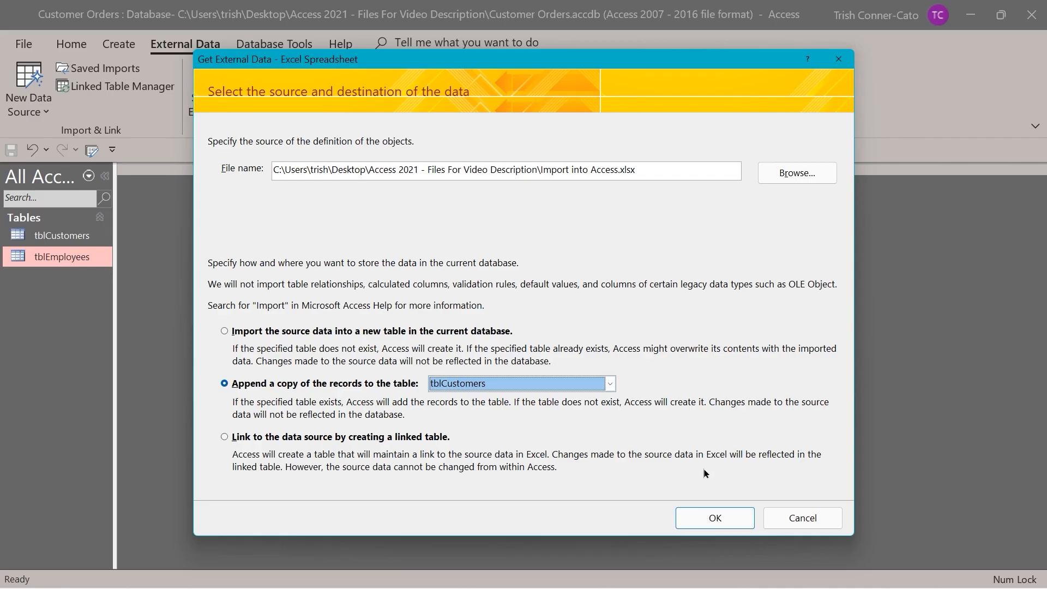
click(716, 520)
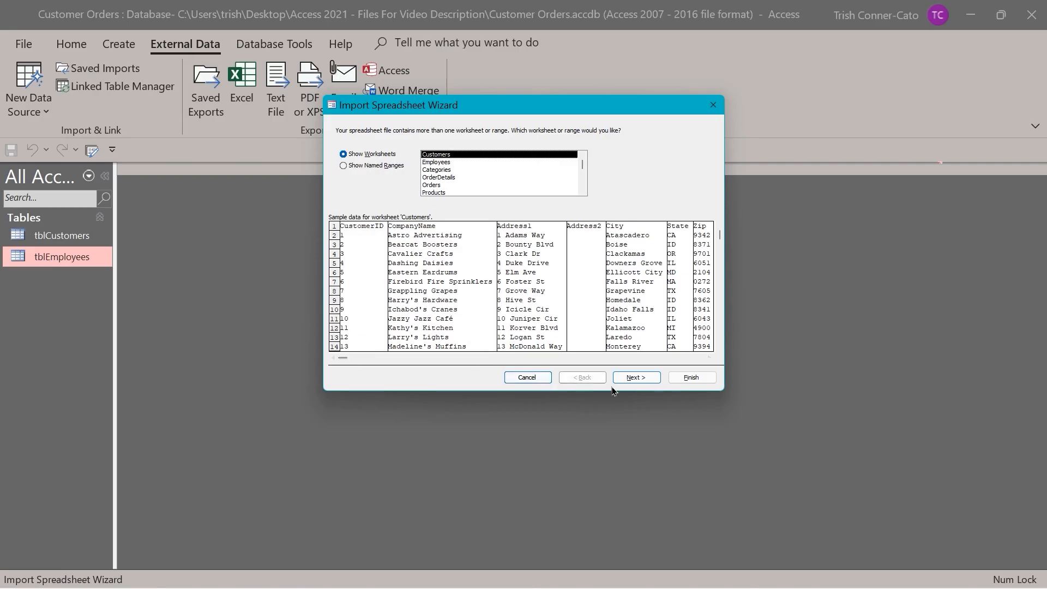
Append the Customers worksheet to tblCustomers, proceeding despite the append warning and without saving the import steps, and check the table's records
click(636, 378)
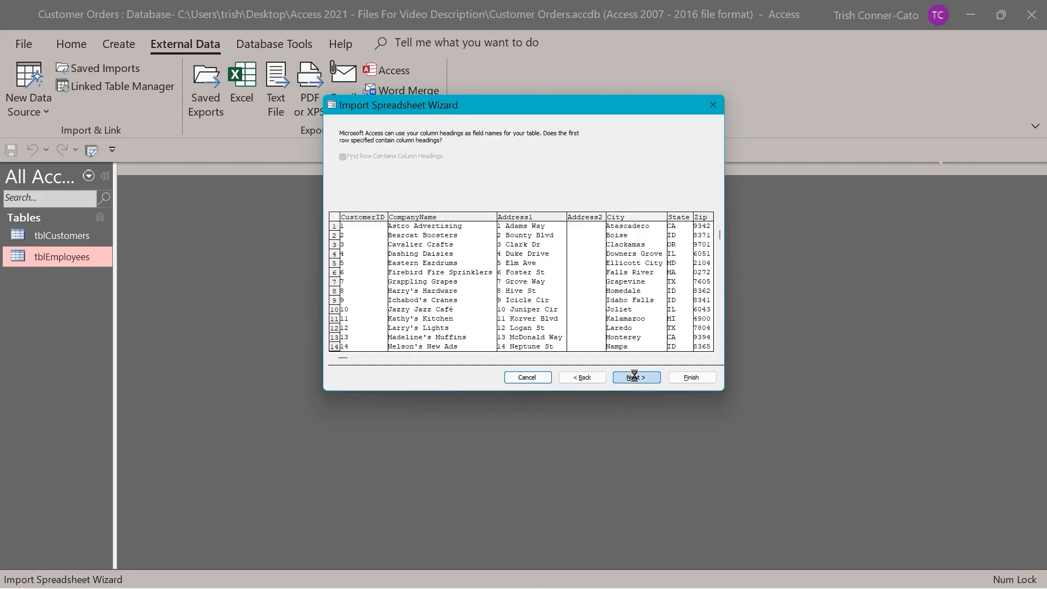
click(634, 378)
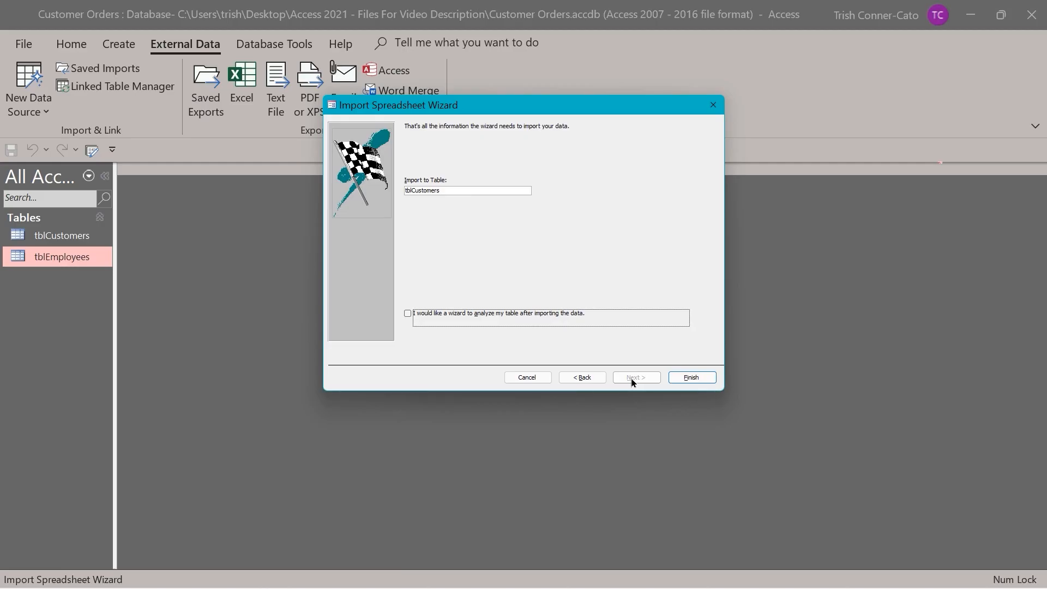
click(689, 377)
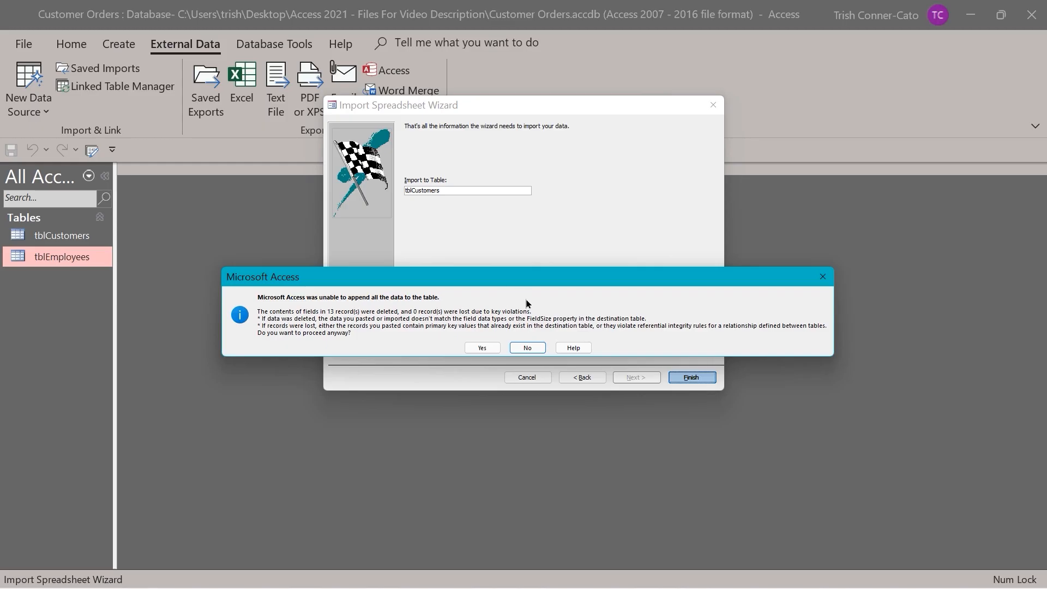
click(482, 348)
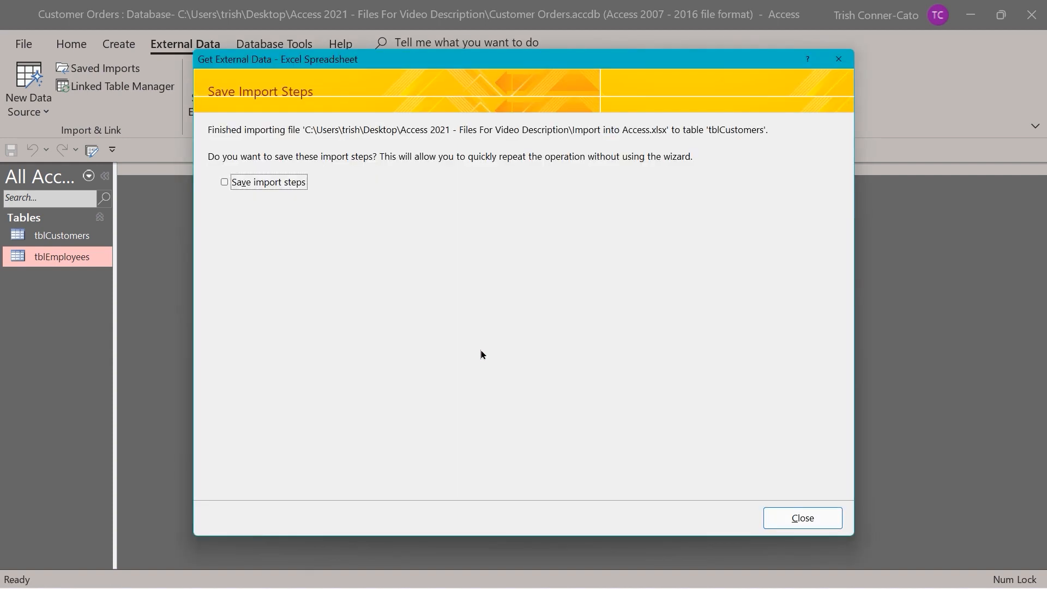
click(799, 525)
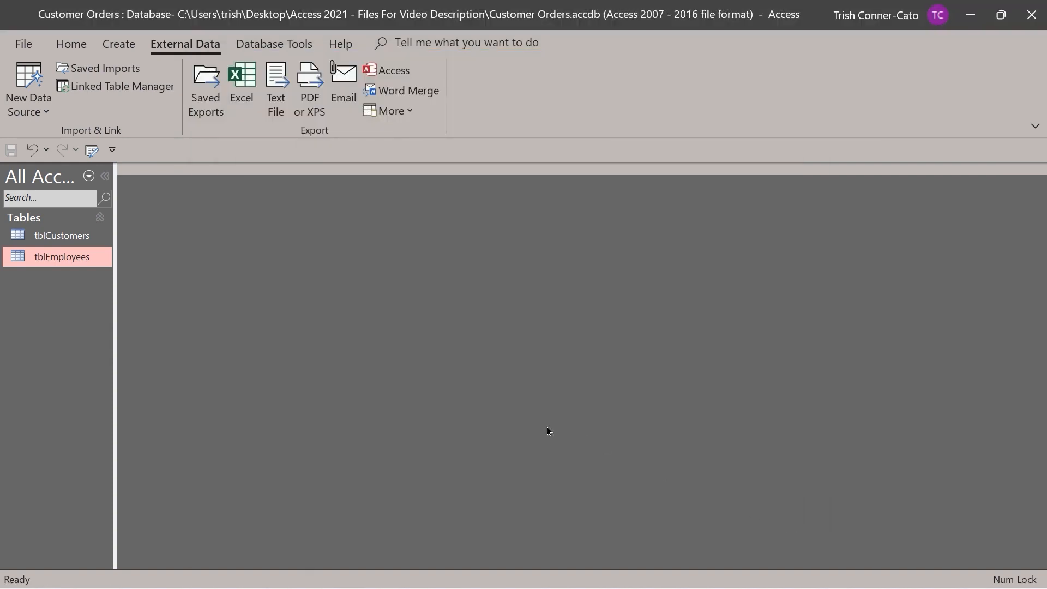
double_click(69, 239)
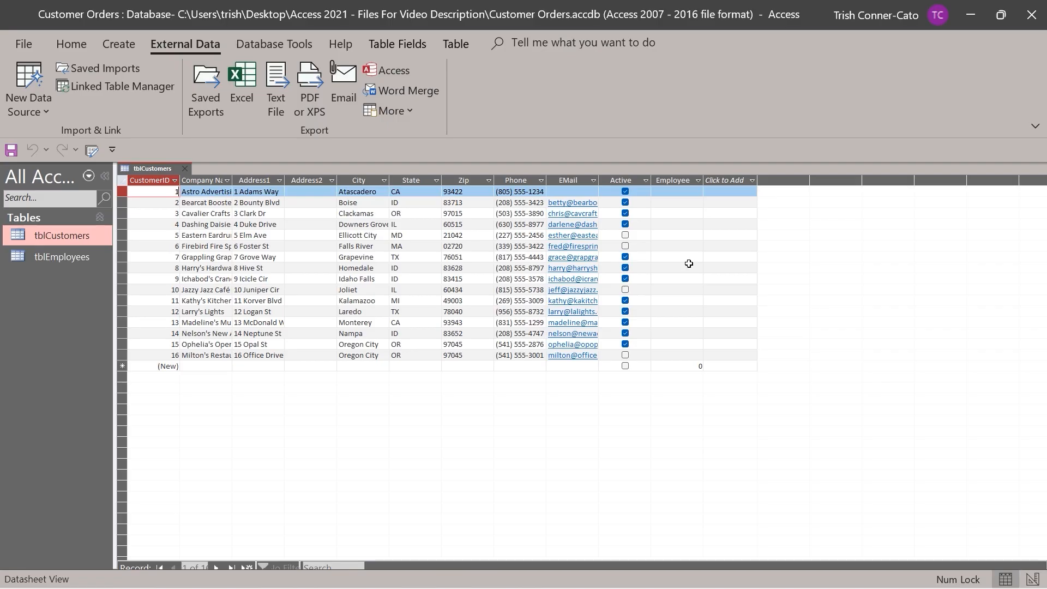
click(185, 169)
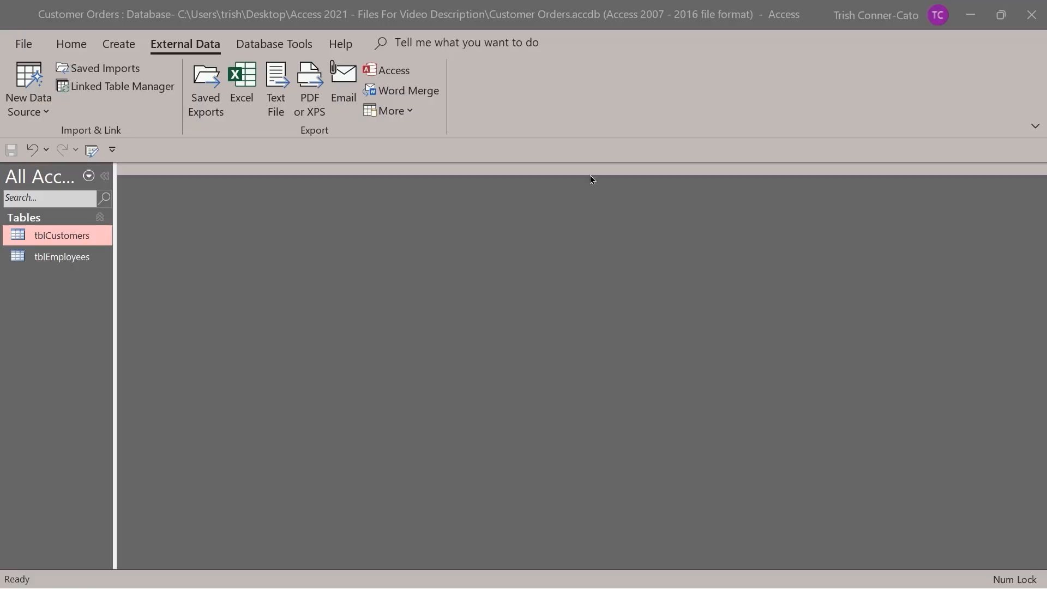
Start an Excel import from the Import into Access workbook, storing the source data in a new table
click(33, 114)
mouse_move(76, 153)
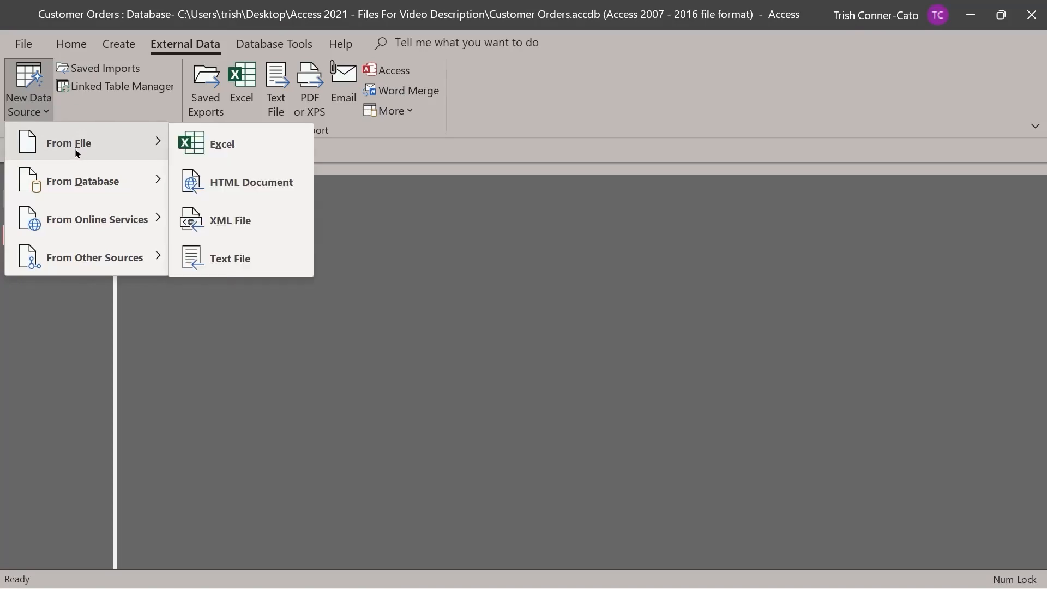
click(231, 157)
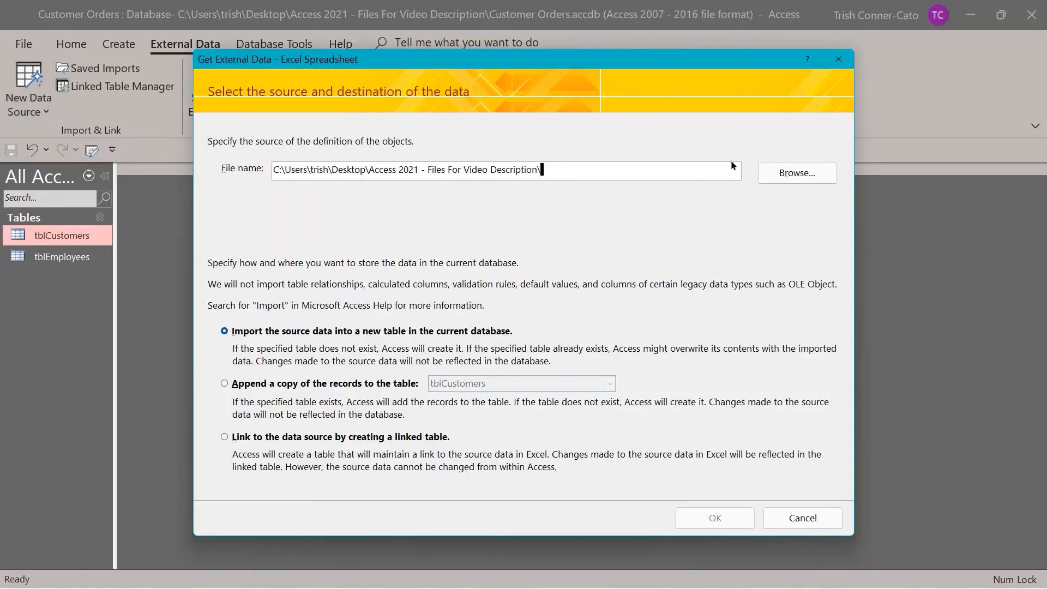
click(802, 176)
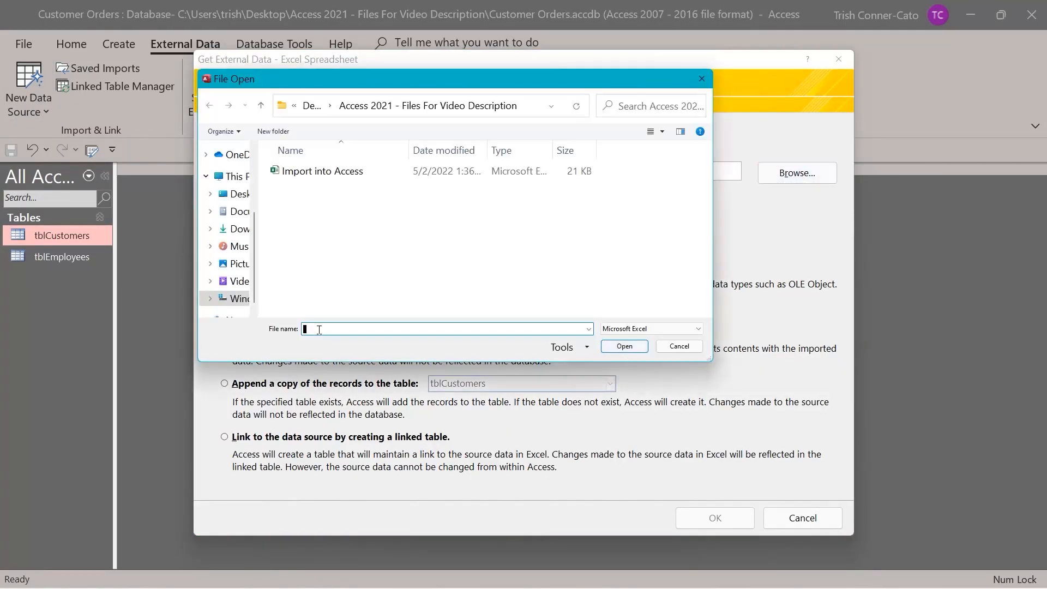
double_click(347, 172)
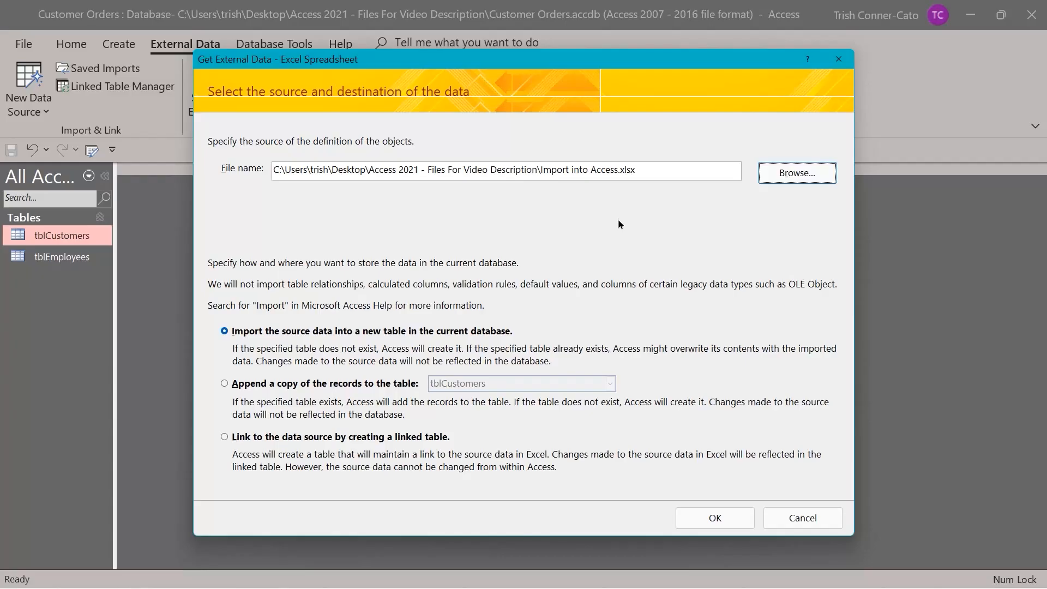
mouse_move(818, 587)
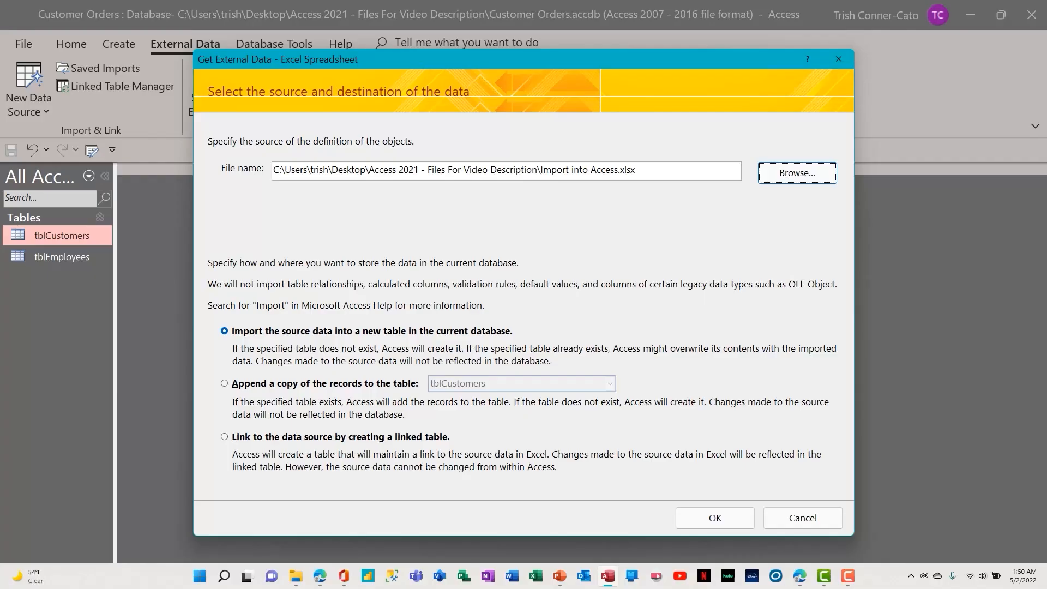
click(729, 513)
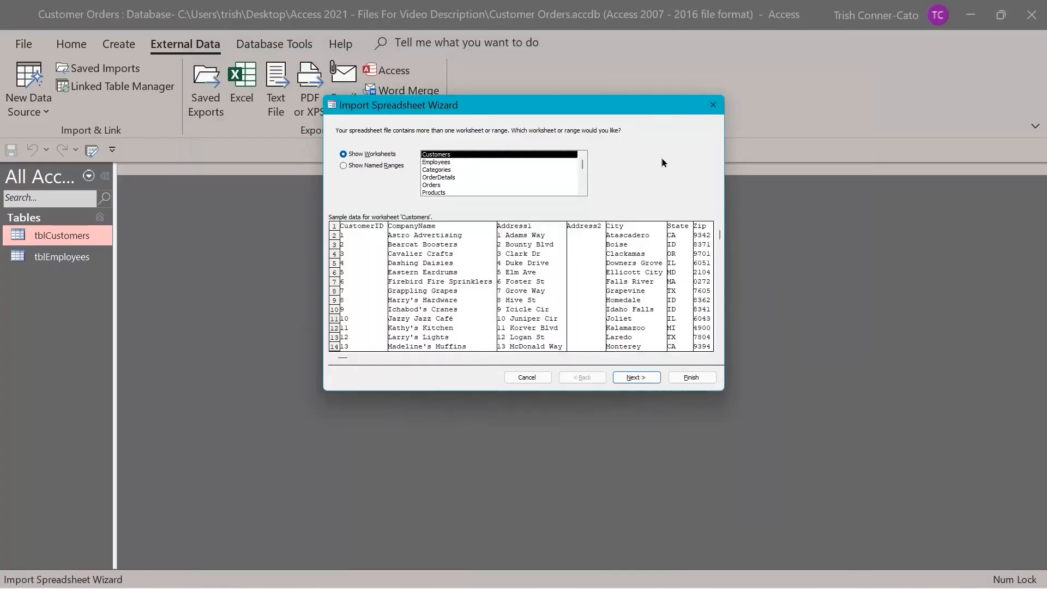
Choose the Categories worksheet with first-row column headings, keep the field options, and use CategoryID as the primary key
click(435, 170)
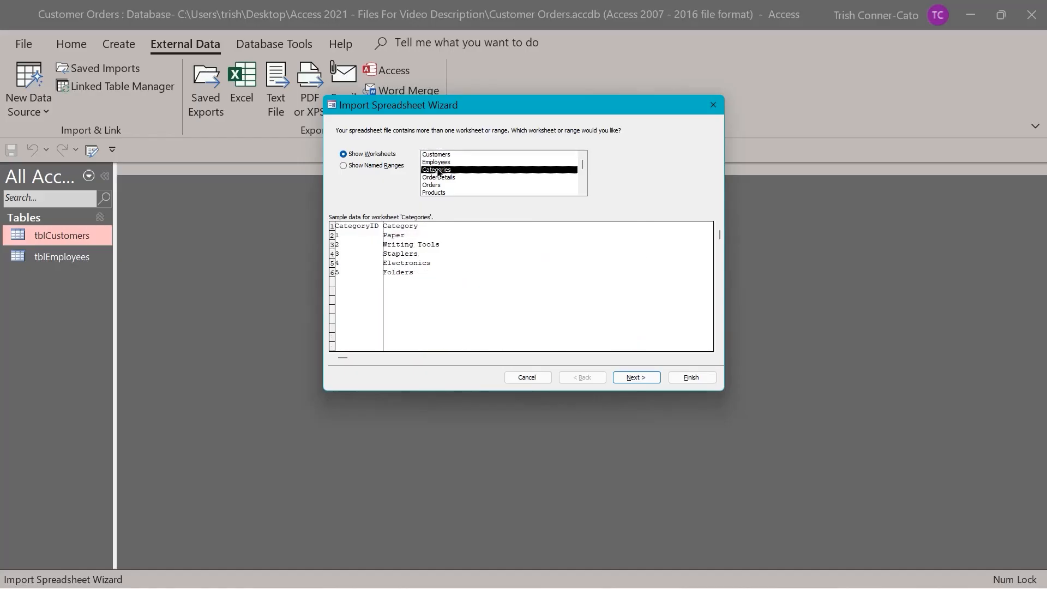
click(632, 376)
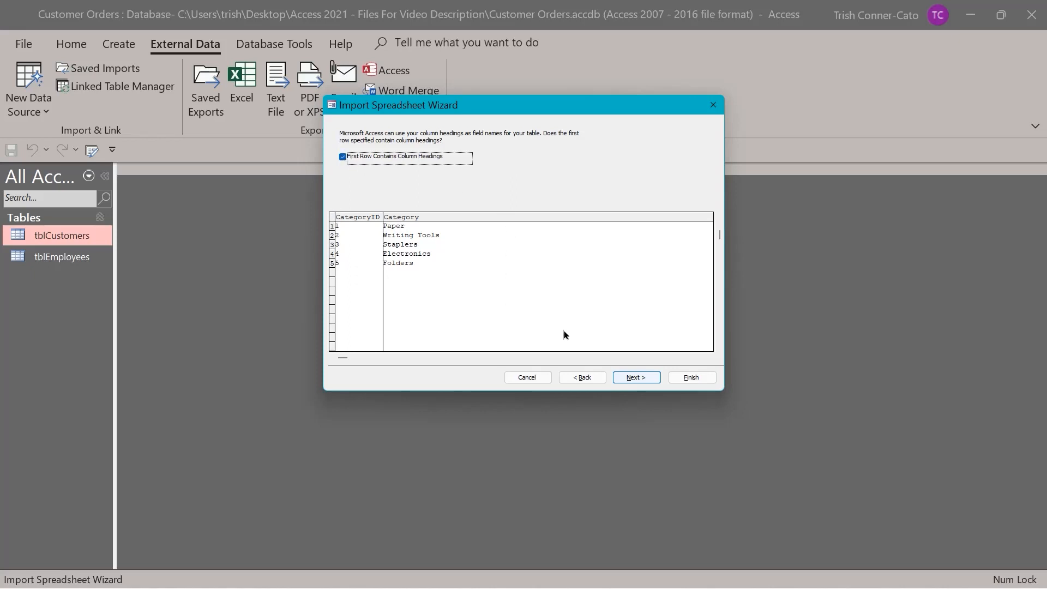
click(636, 378)
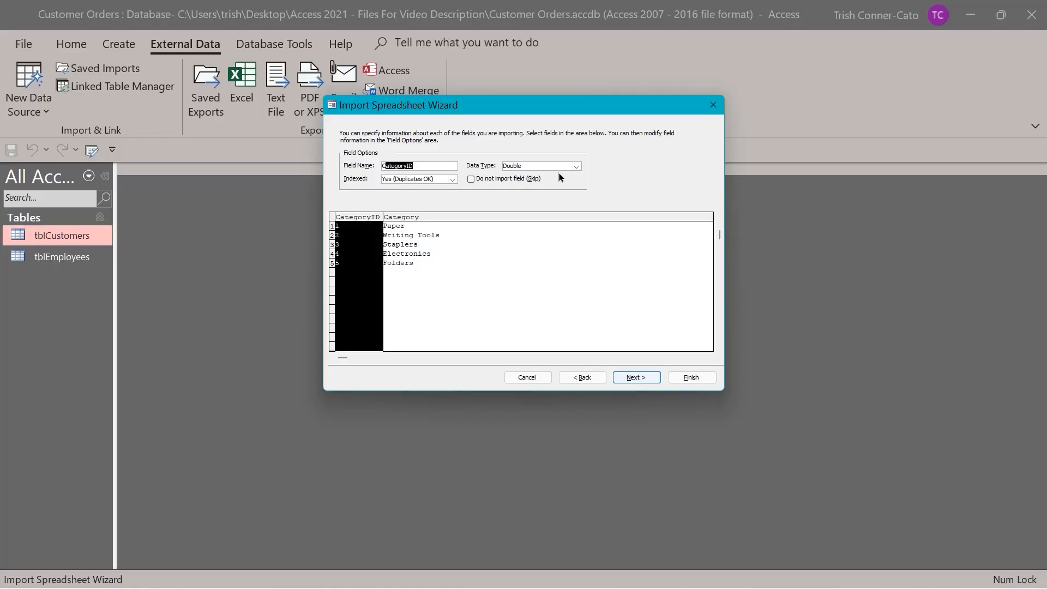
click(634, 376)
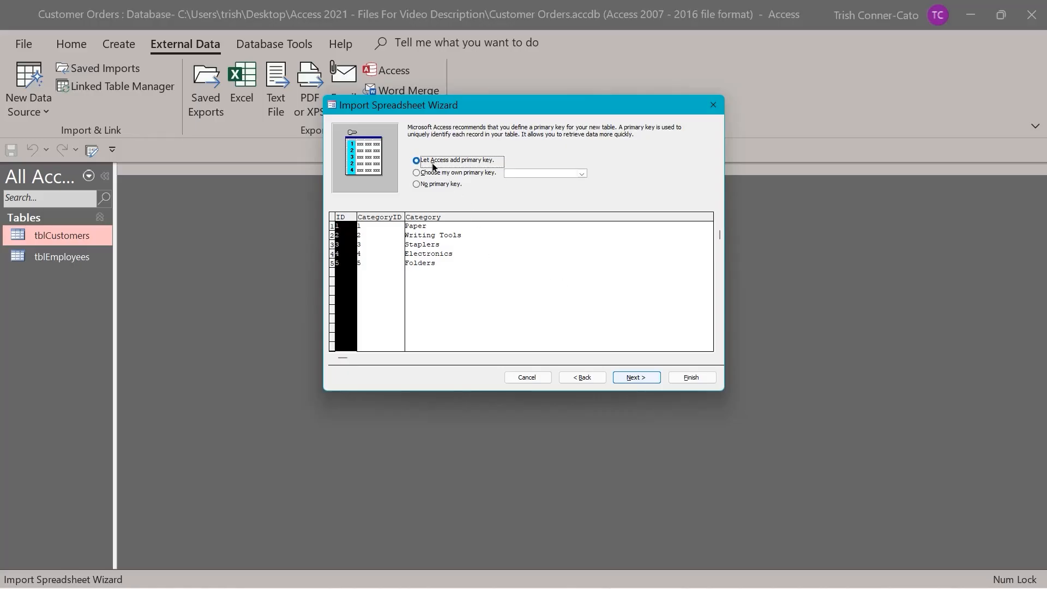
click(417, 173)
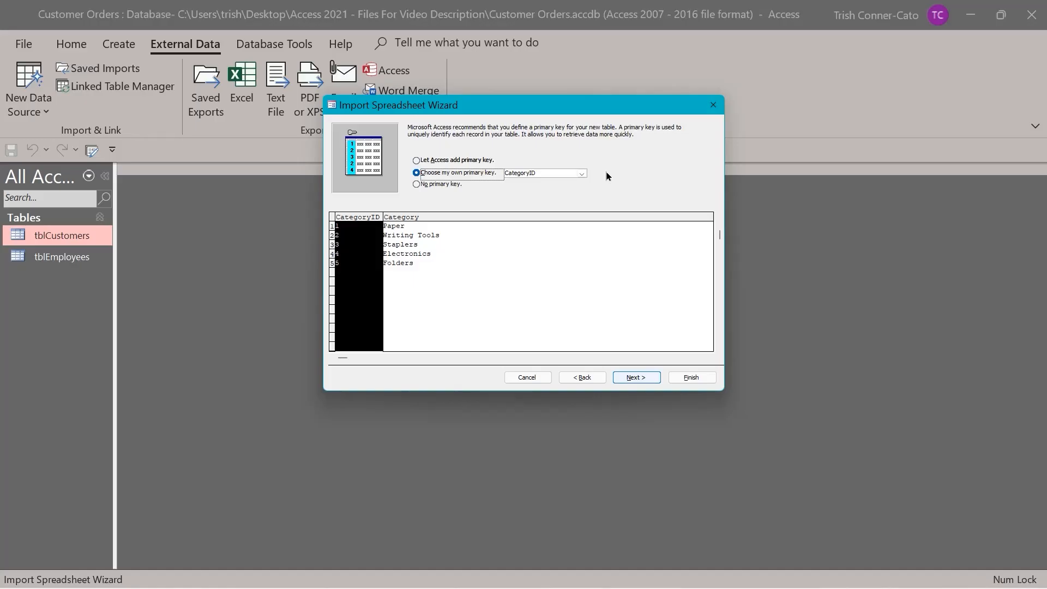
click(634, 378)
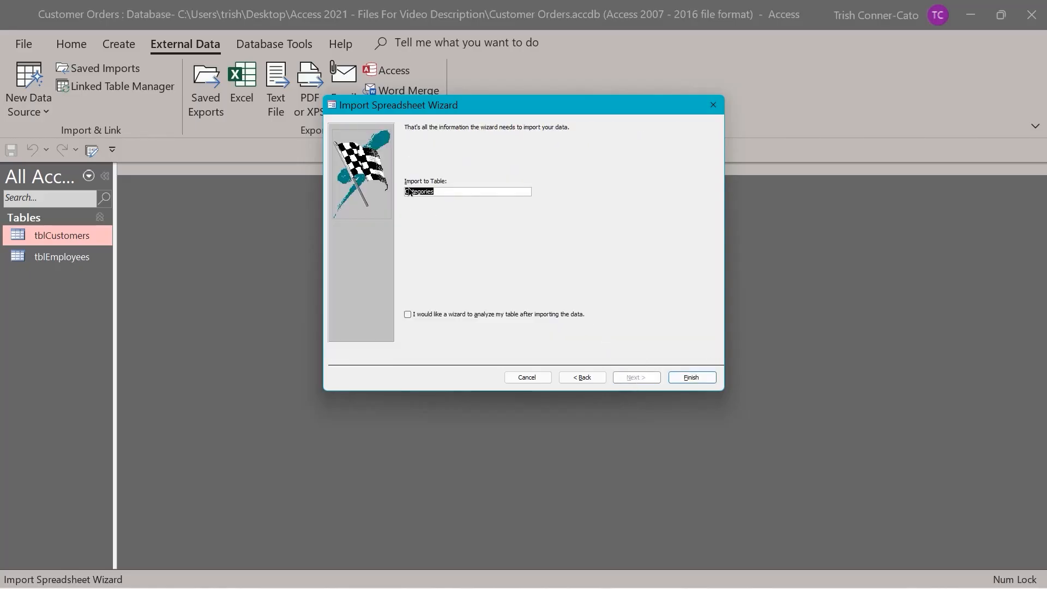
Name the imported table tblCategories and finish the import without table analysis or saved import steps
click(439, 190)
text(tbl)
text(l)
click(694, 377)
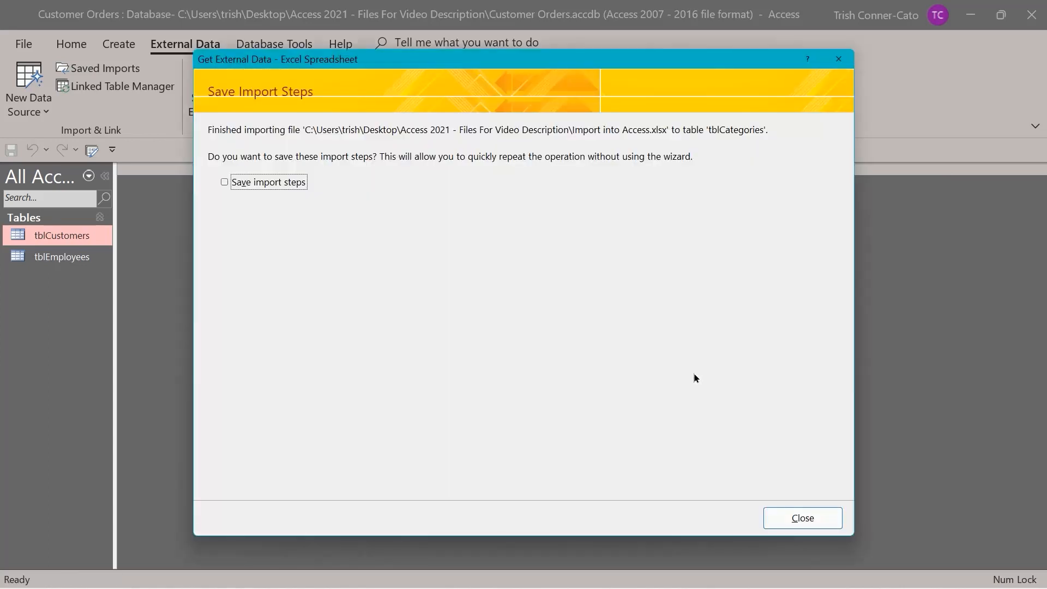
click(795, 520)
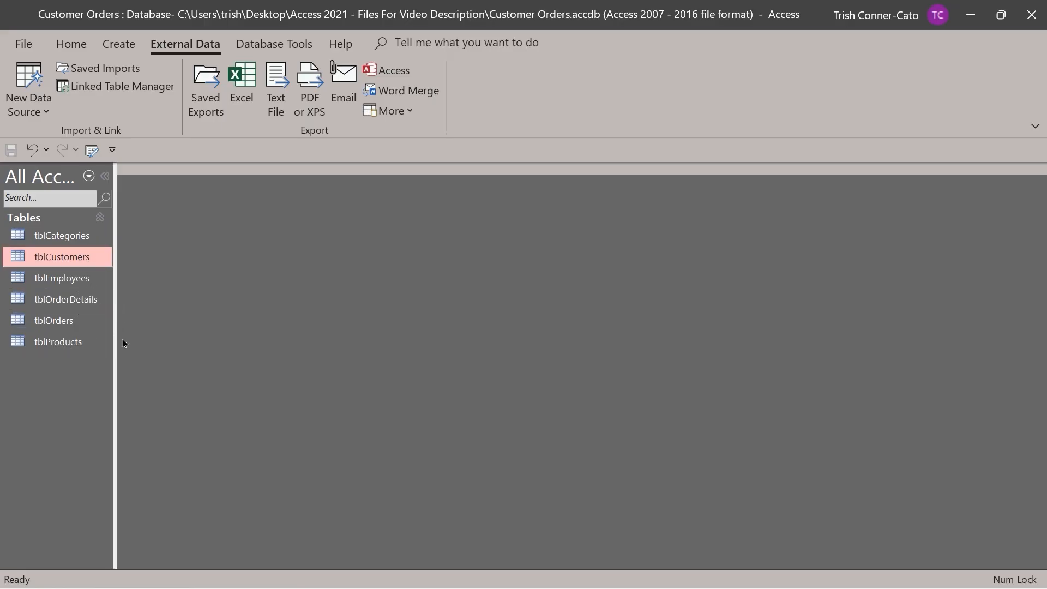
Open tblOrderDetails, tblOrders and tblProducts in Design View
right_click(64, 302)
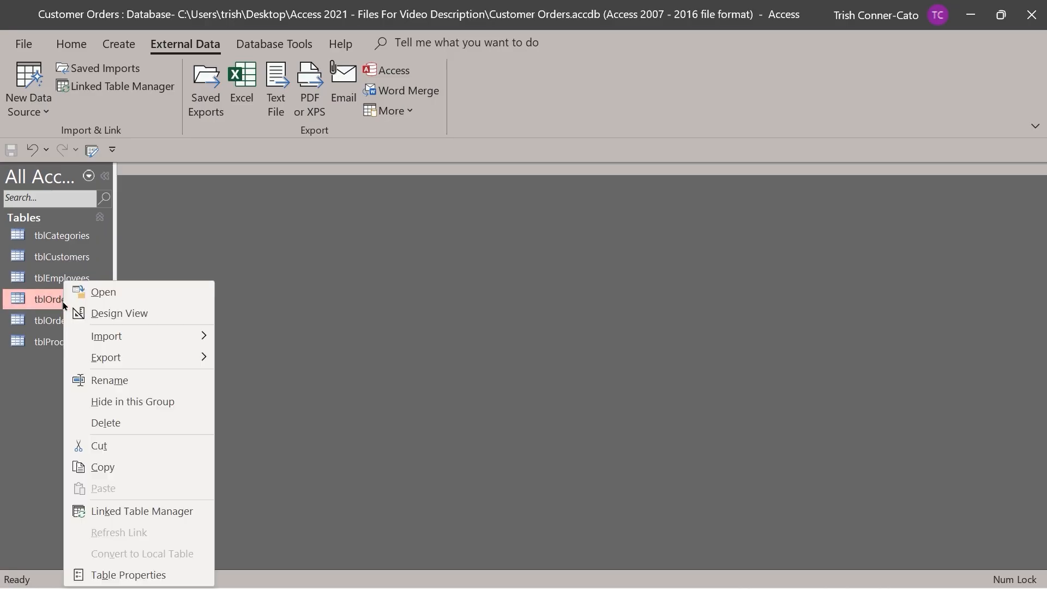
click(130, 312)
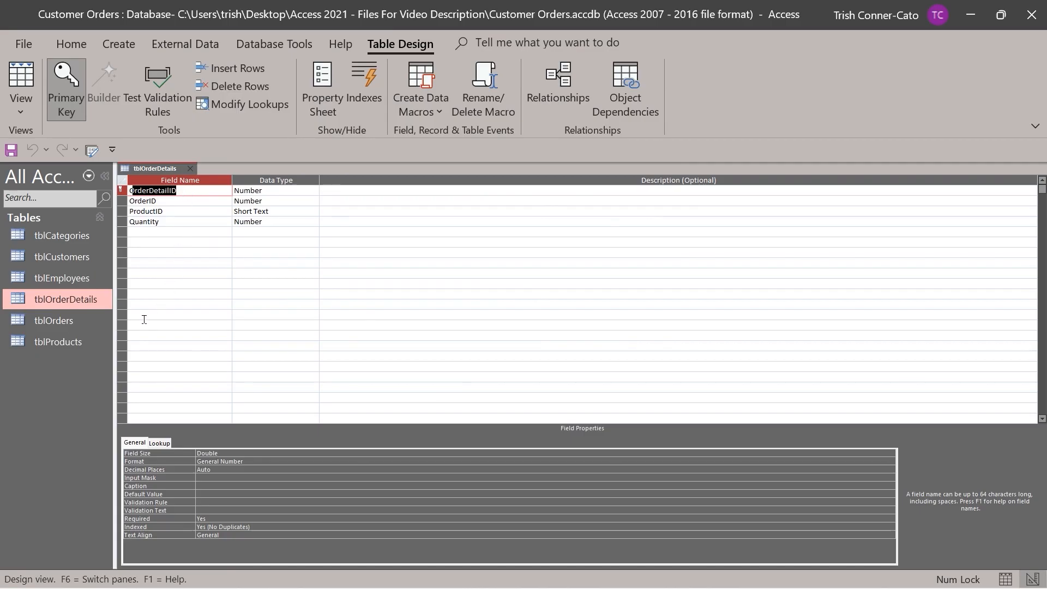
right_click(61, 322)
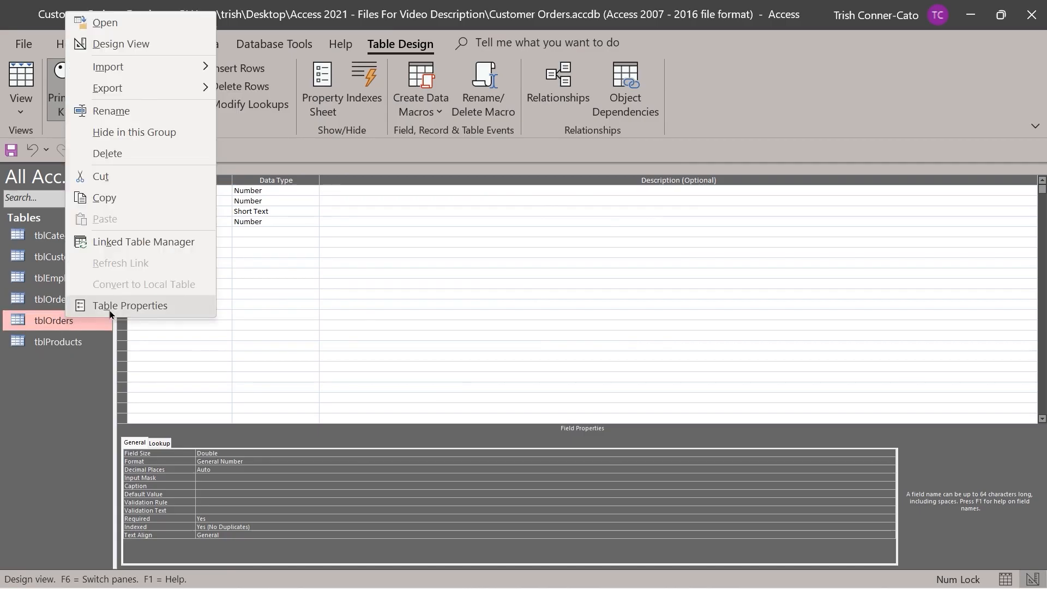
click(122, 43)
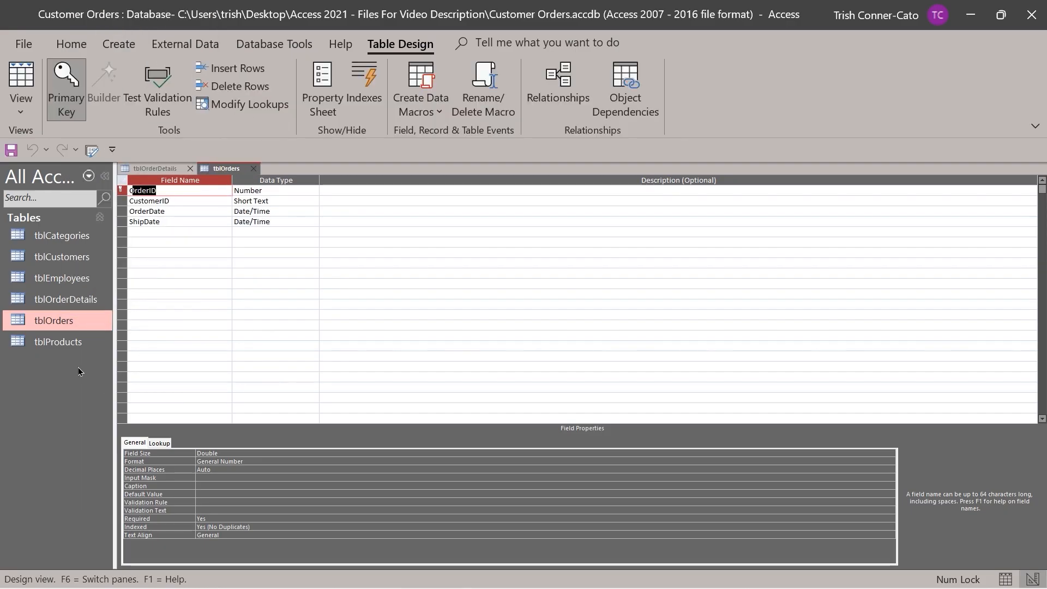
right_click(60, 345)
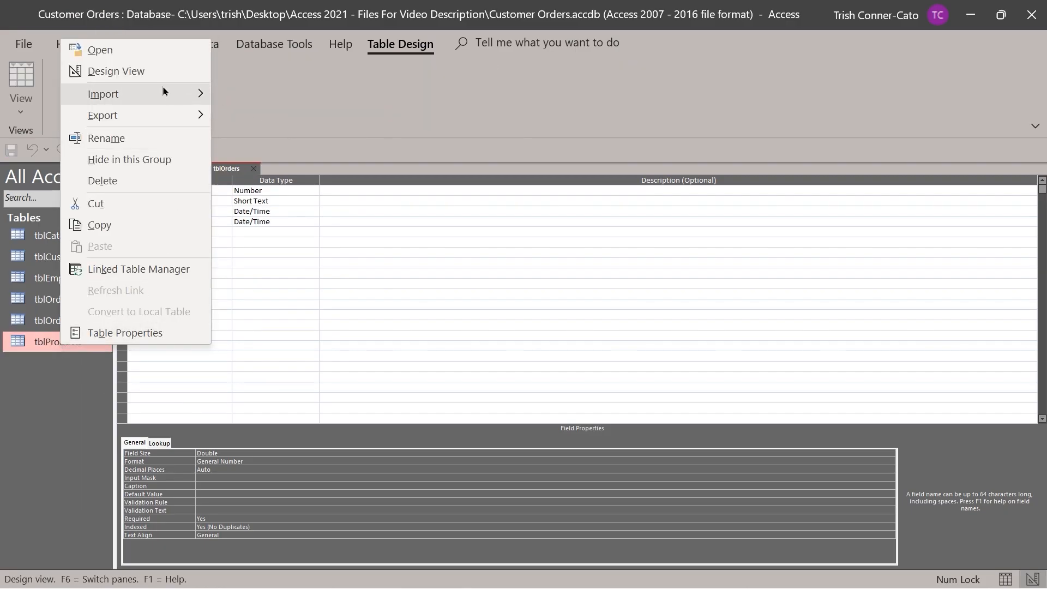
click(133, 73)
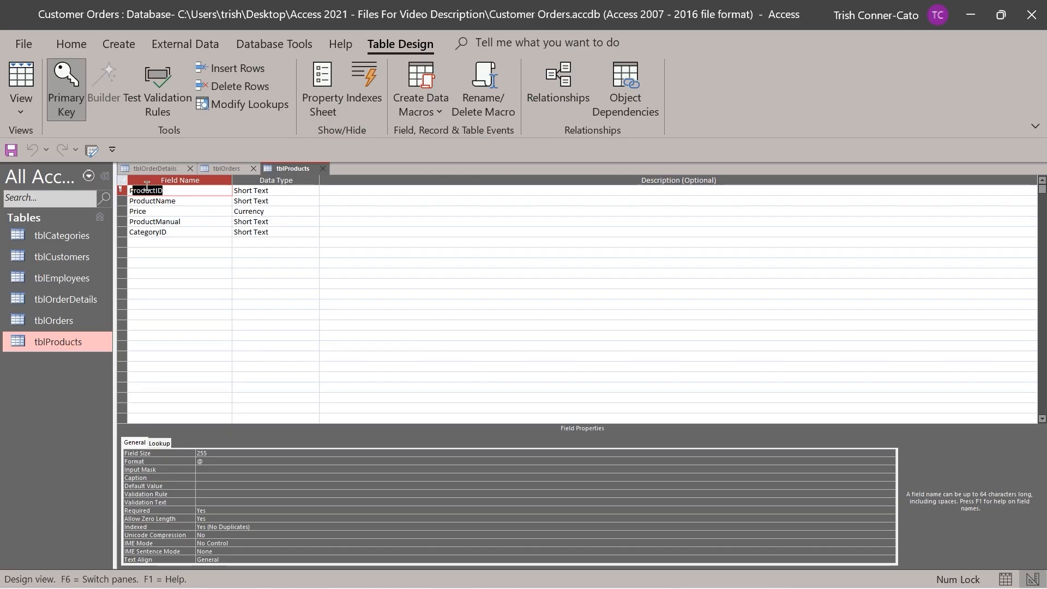
Show tblProducts in Datasheet View to examine its records
click(26, 107)
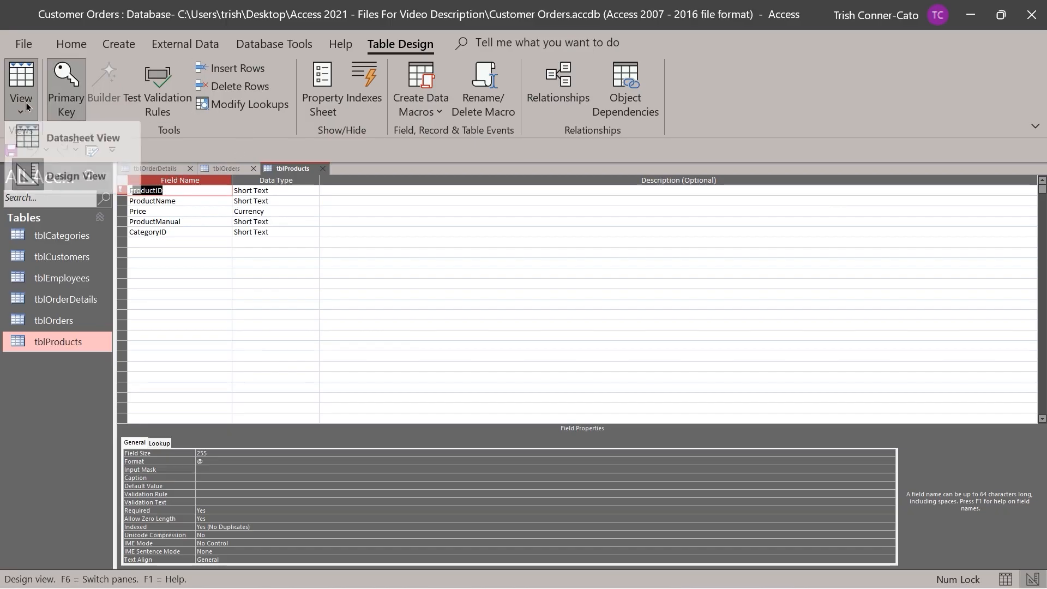
click(72, 139)
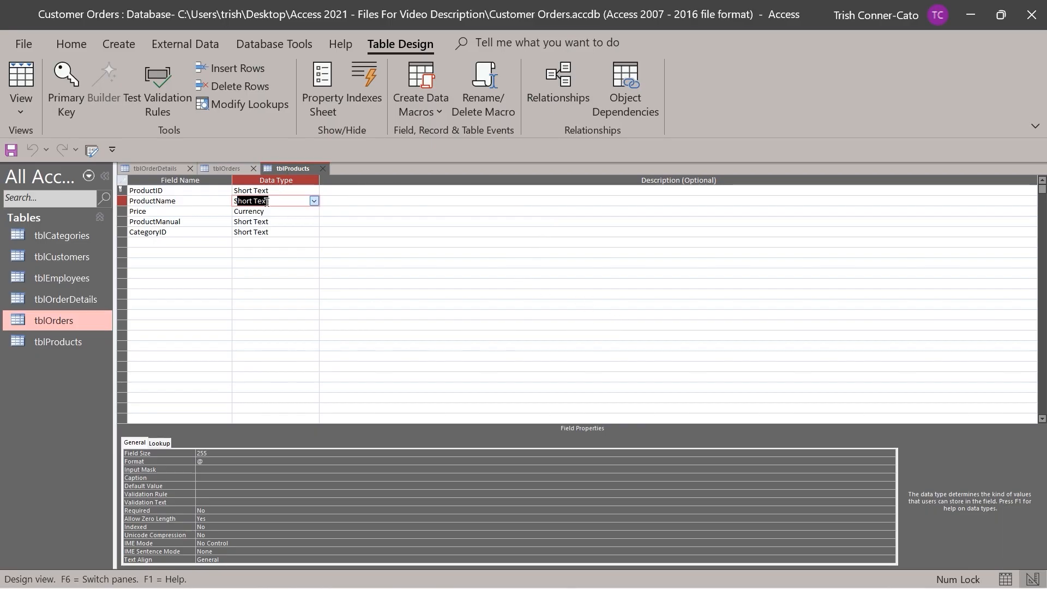
right_click(290, 172)
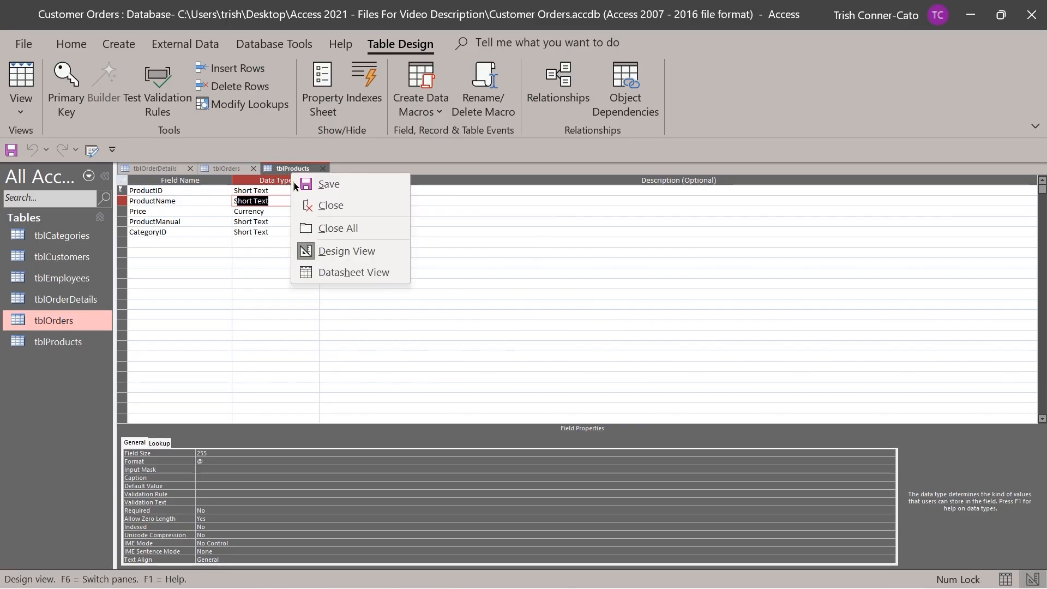
click(340, 271)
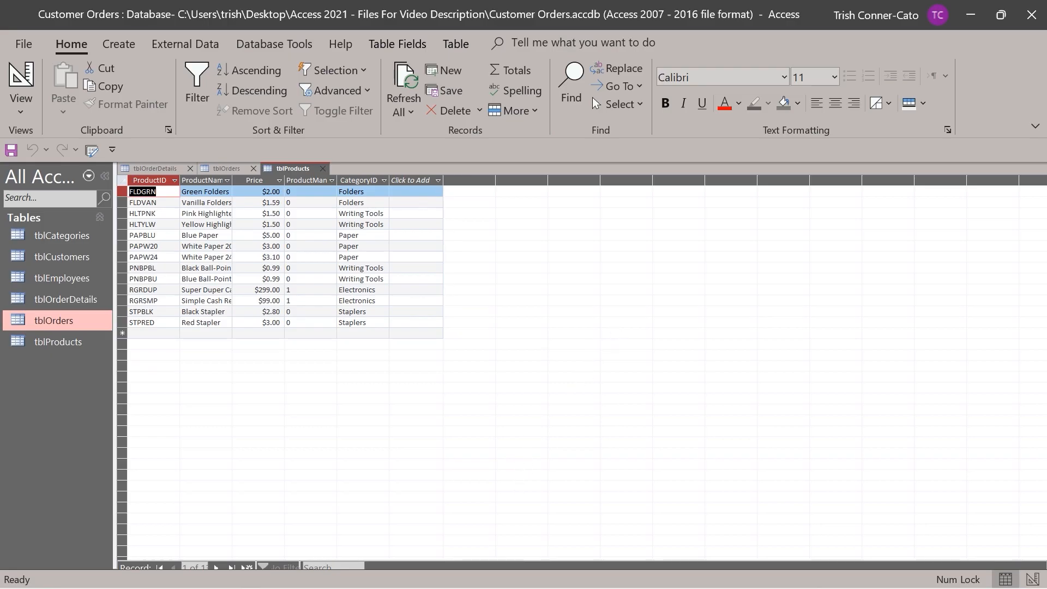
Check the Products worksheet in Excel, switch back to Access, and return tblProducts to Design View
mouse_move(452, 587)
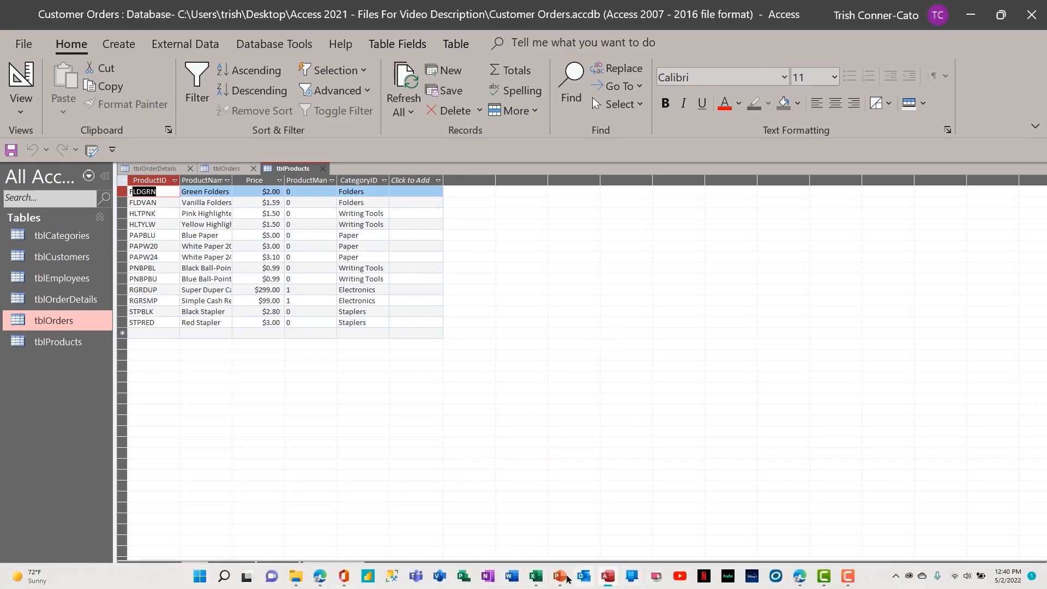
click(541, 580)
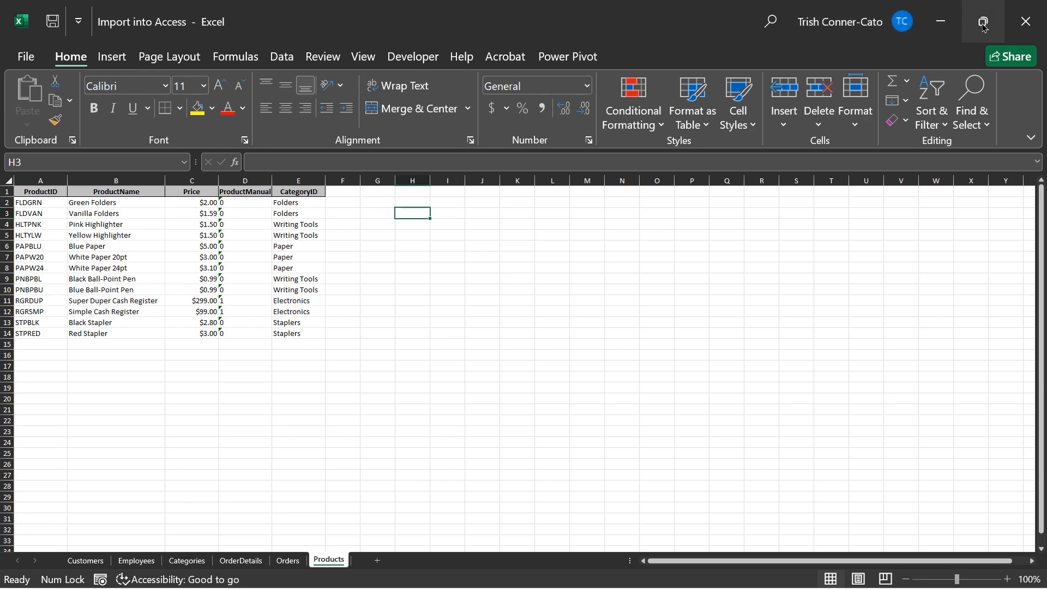
click(942, 21)
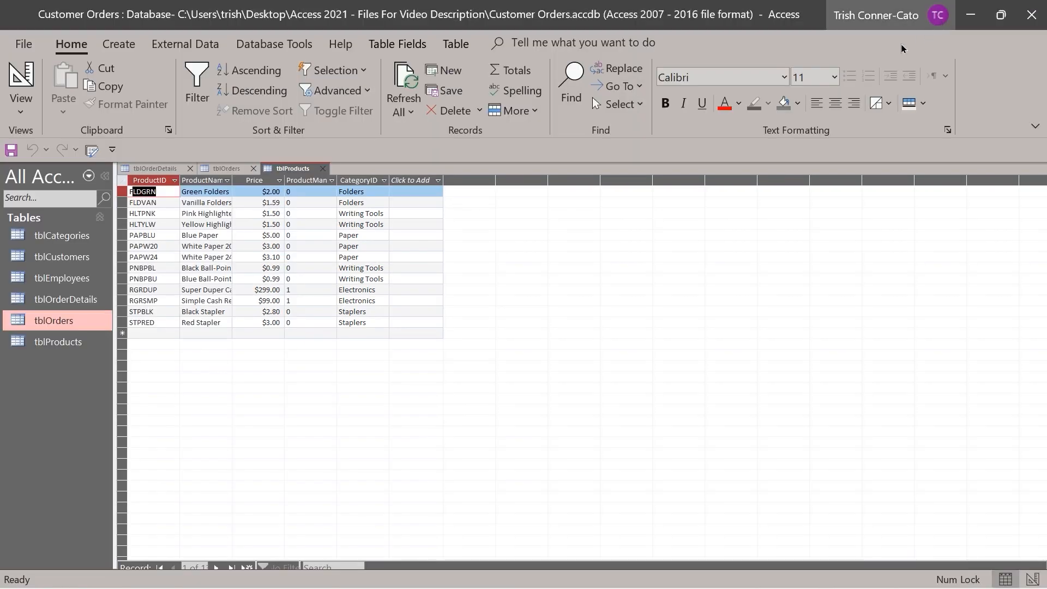
right_click(287, 174)
click(349, 247)
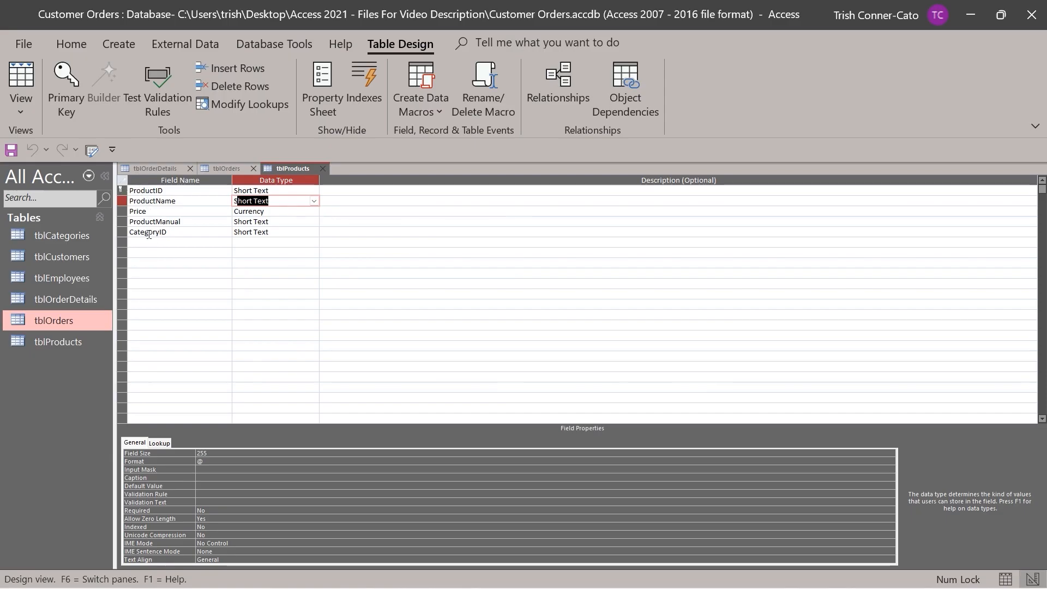
Set the ProductName field's caption to Product Name and check the Price field's data type
click(163, 200)
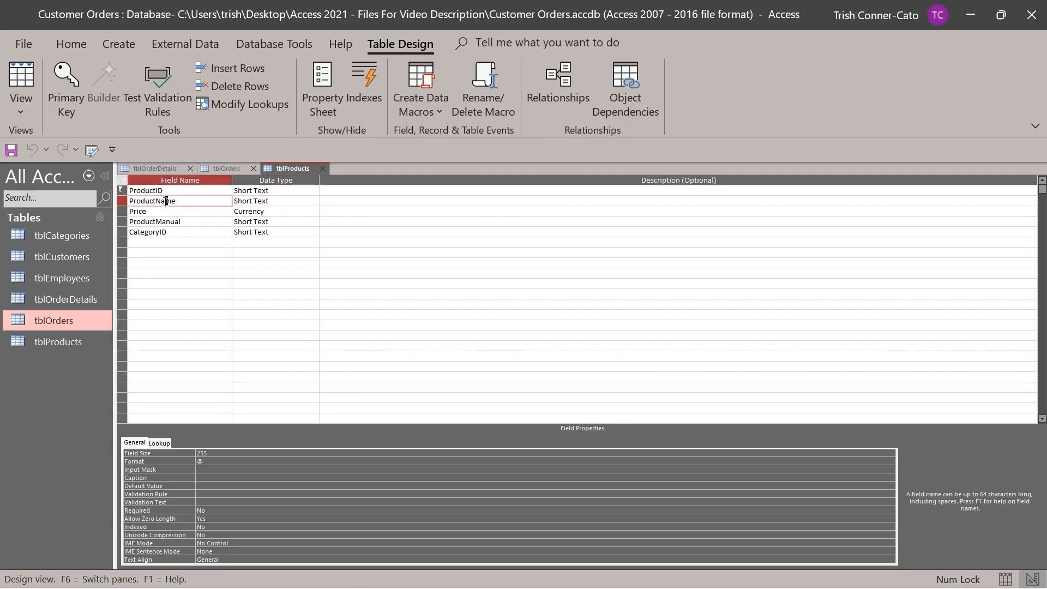
click(208, 477)
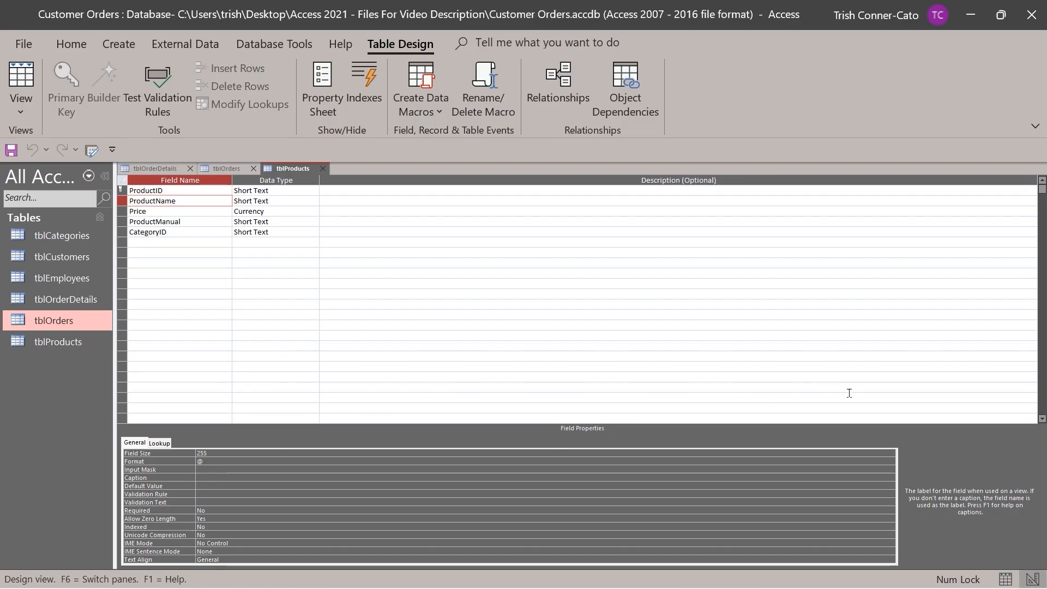
text(Product Name)
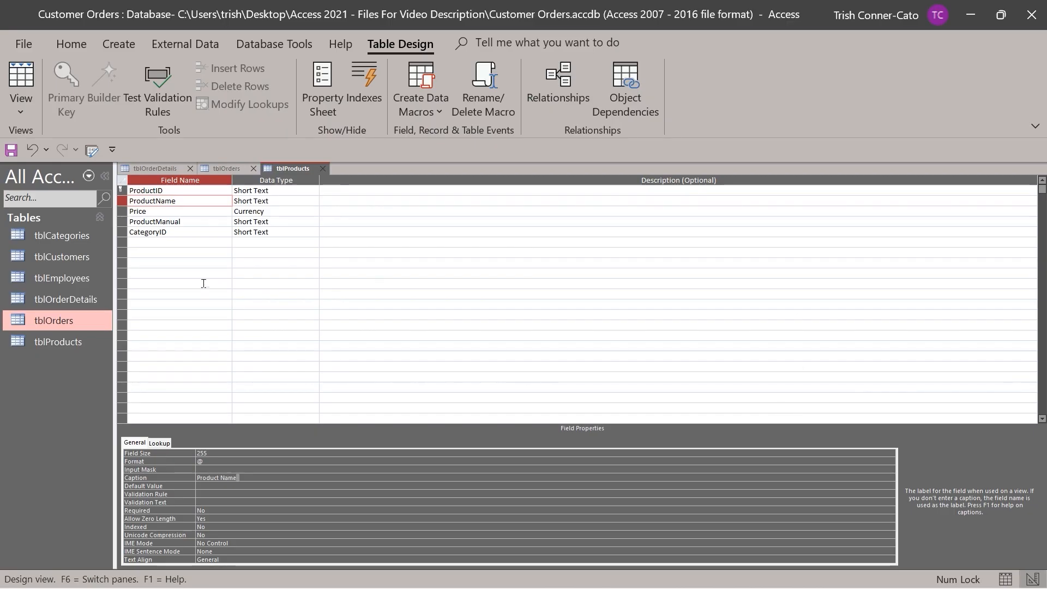
click(270, 211)
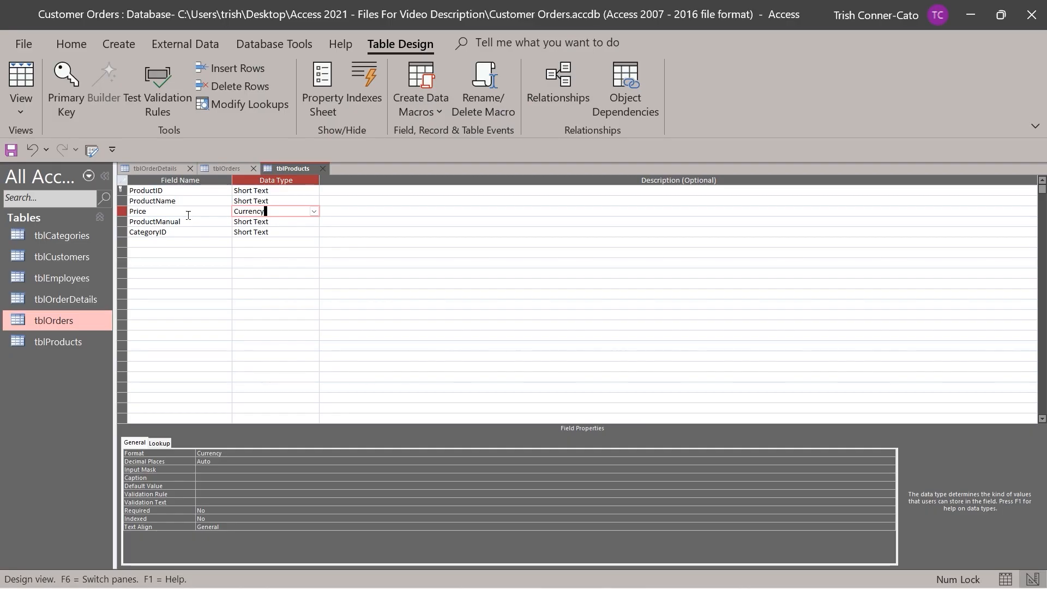
Try to change the ProductManual field's data type to Attachment
click(281, 221)
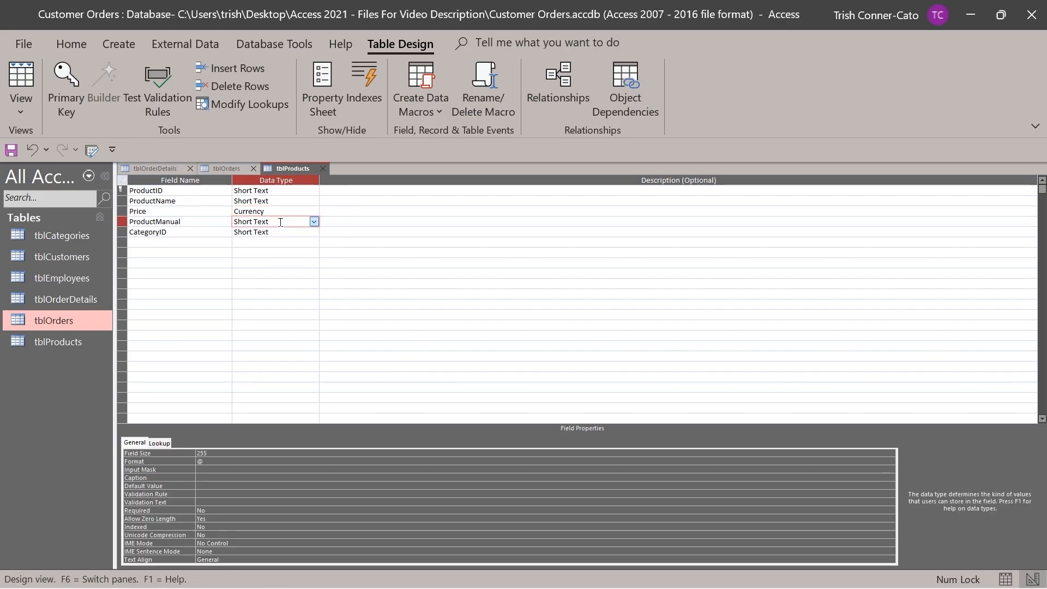
click(314, 222)
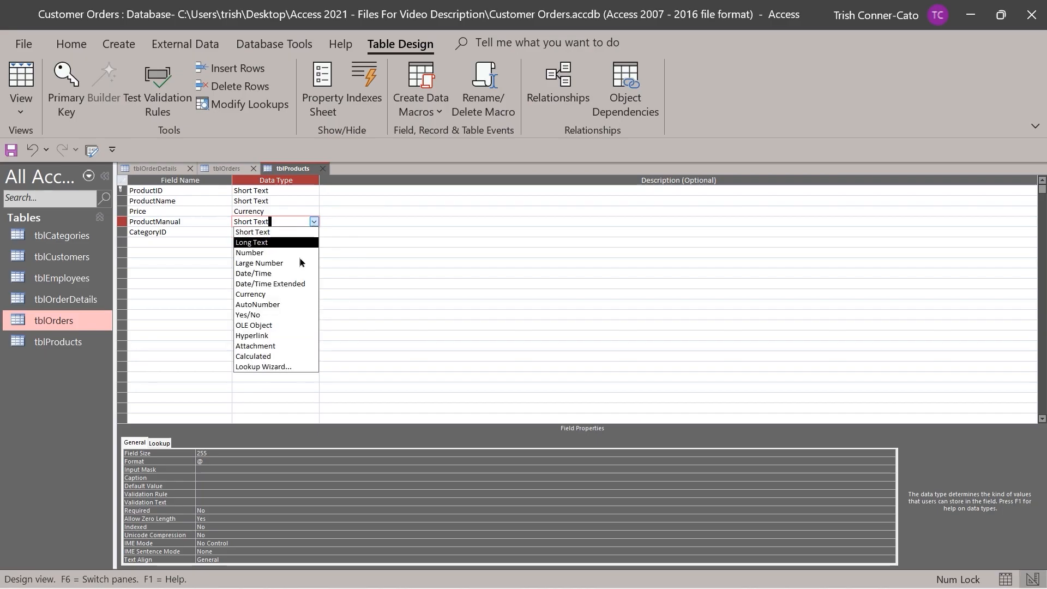
click(269, 345)
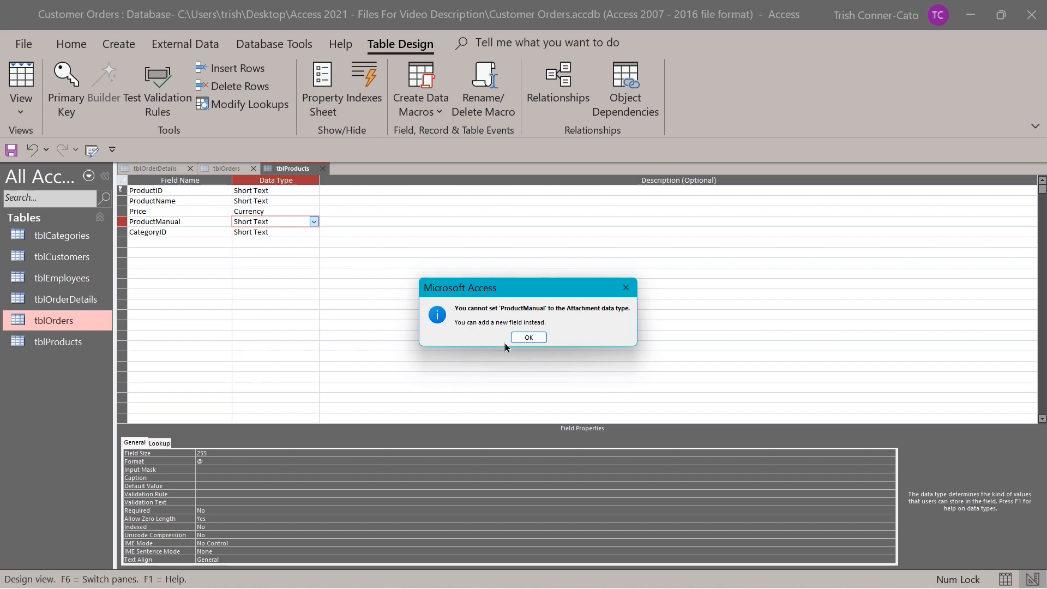
click(529, 337)
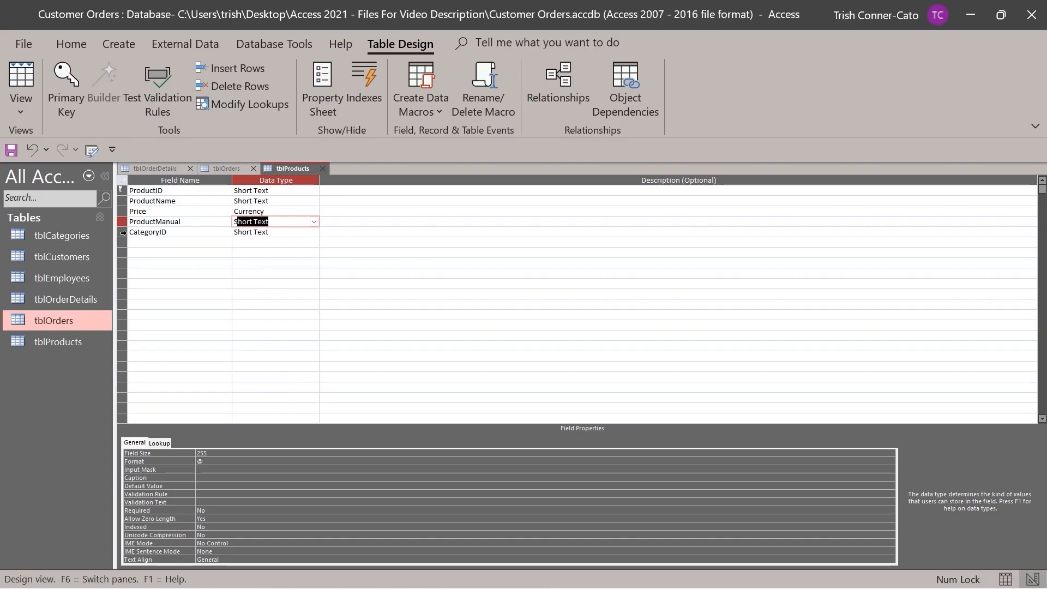
Insert a new field named Manual above CategoryID with the Attachment data type
click(124, 233)
right_click(124, 234)
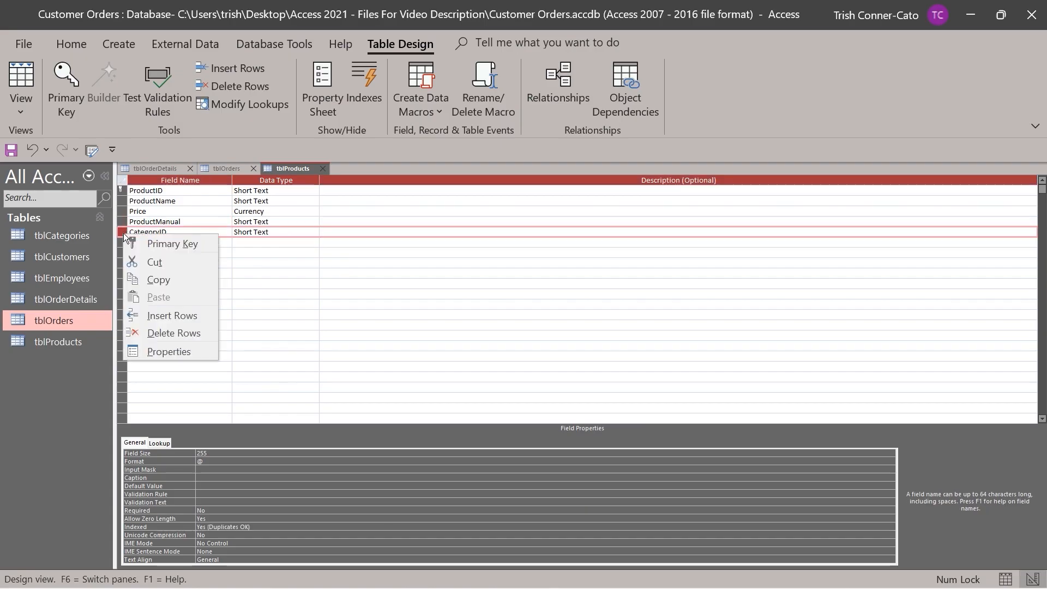
click(170, 315)
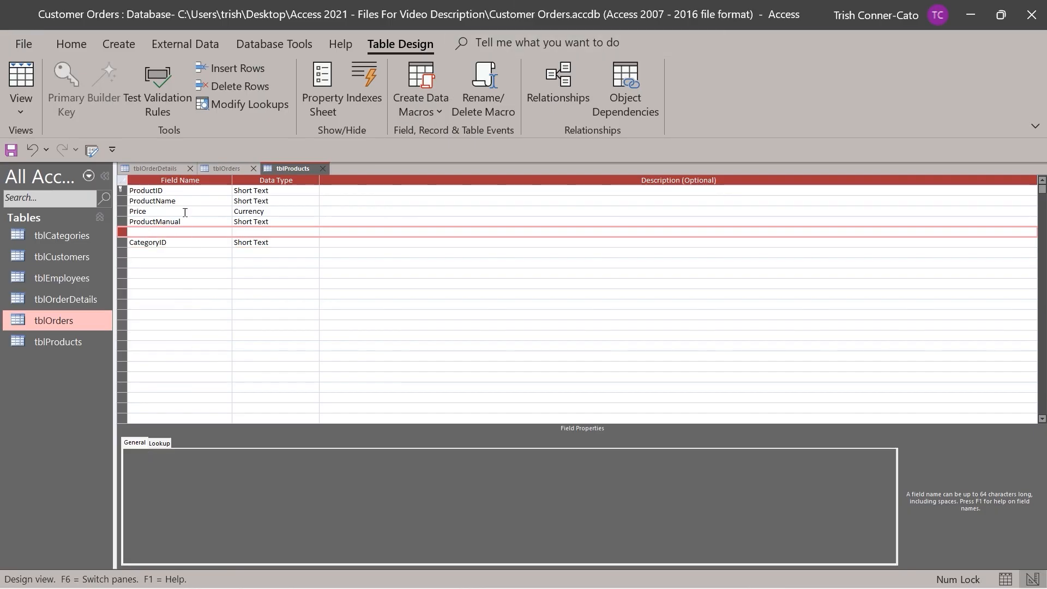
click(183, 231)
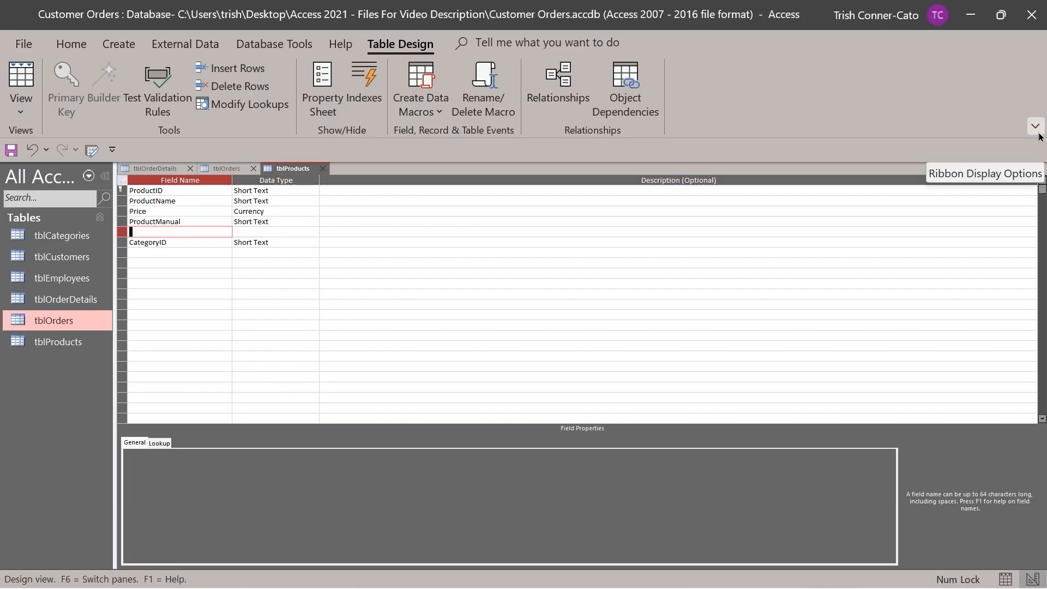
text(Manual)
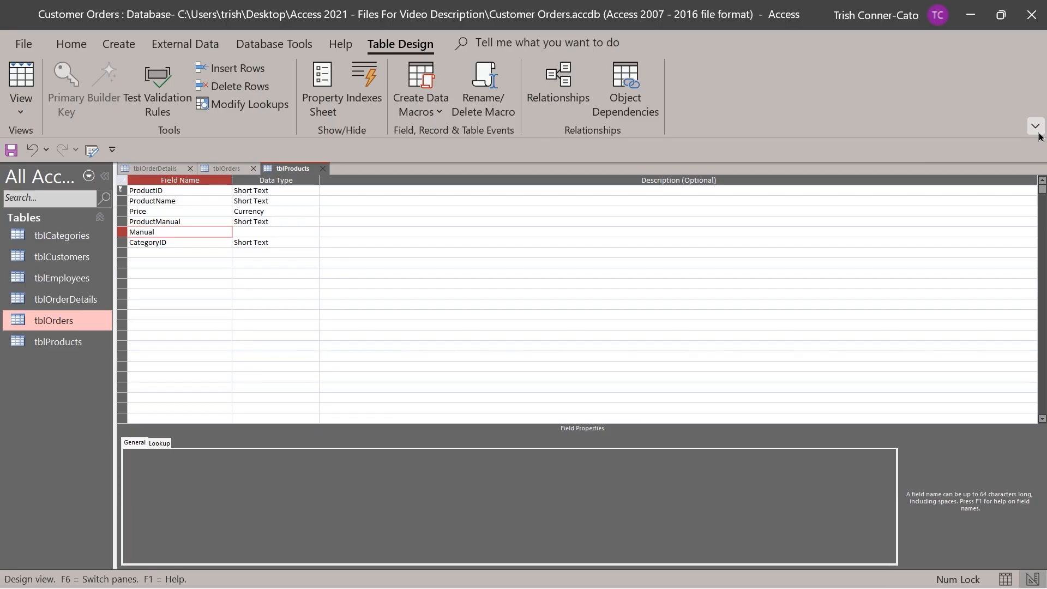
key(Tab)
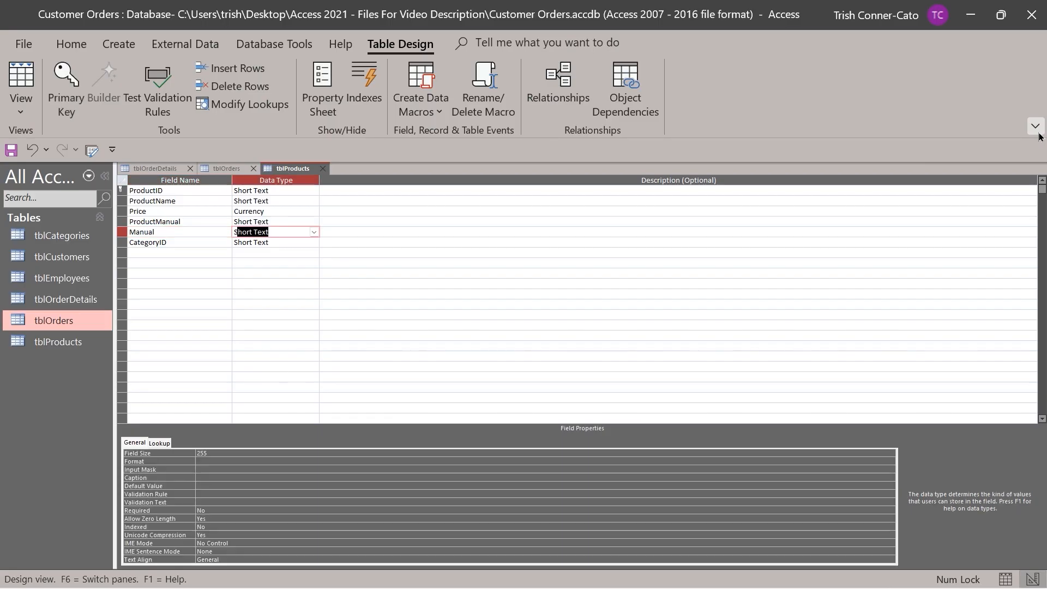
text(attachment)
key(Tab)
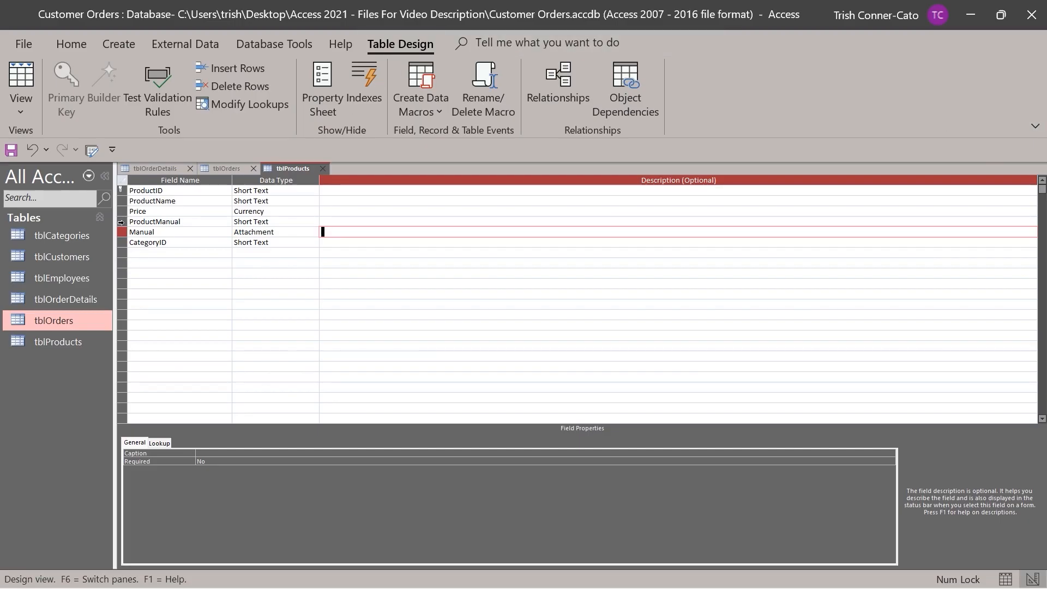
Permanently delete the ProductManual field and save the tblProducts design
right_click(121, 222)
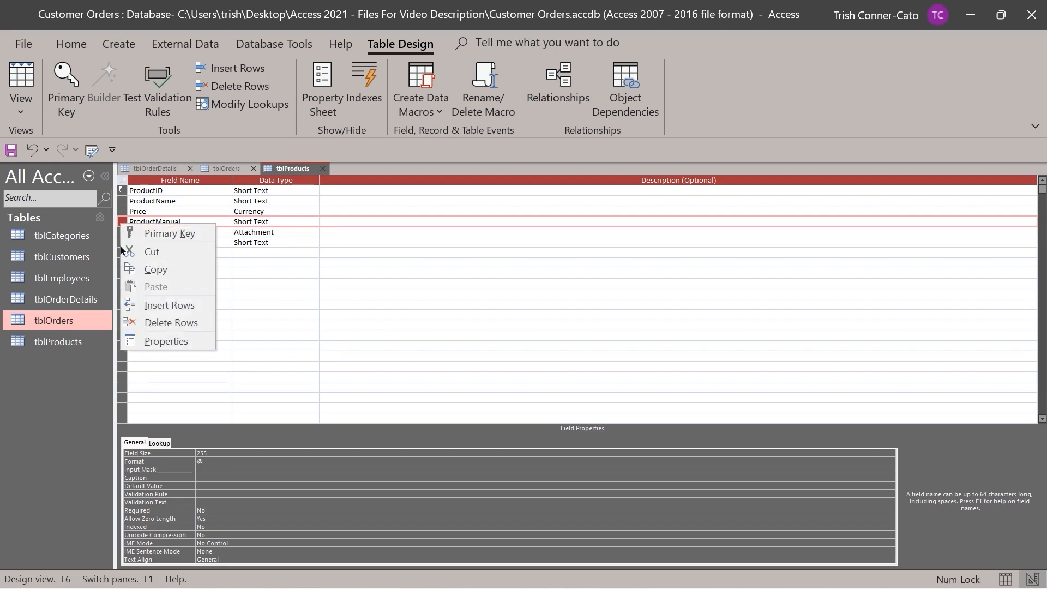
click(170, 322)
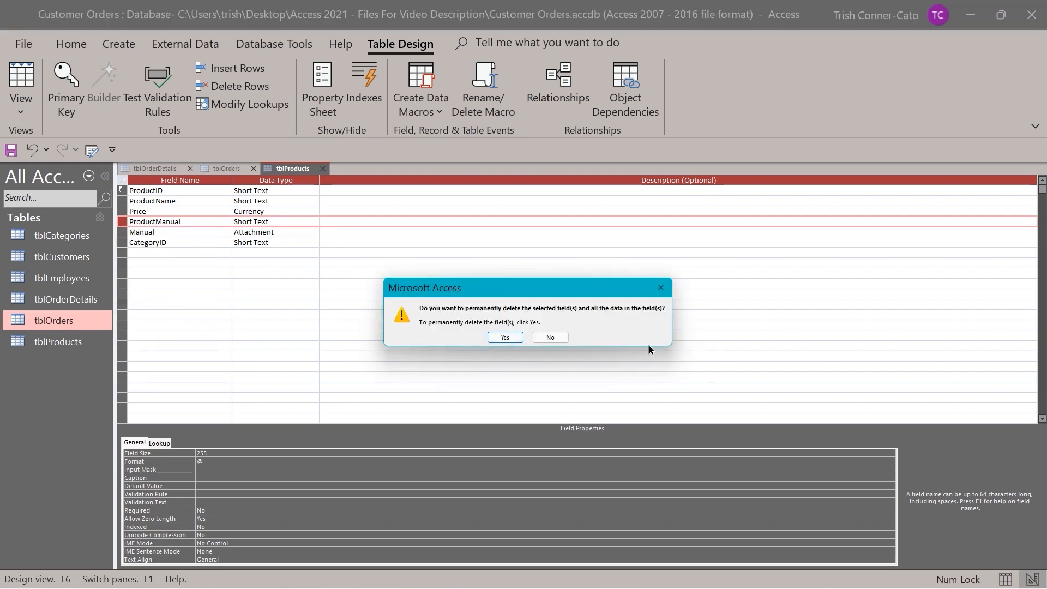
click(505, 338)
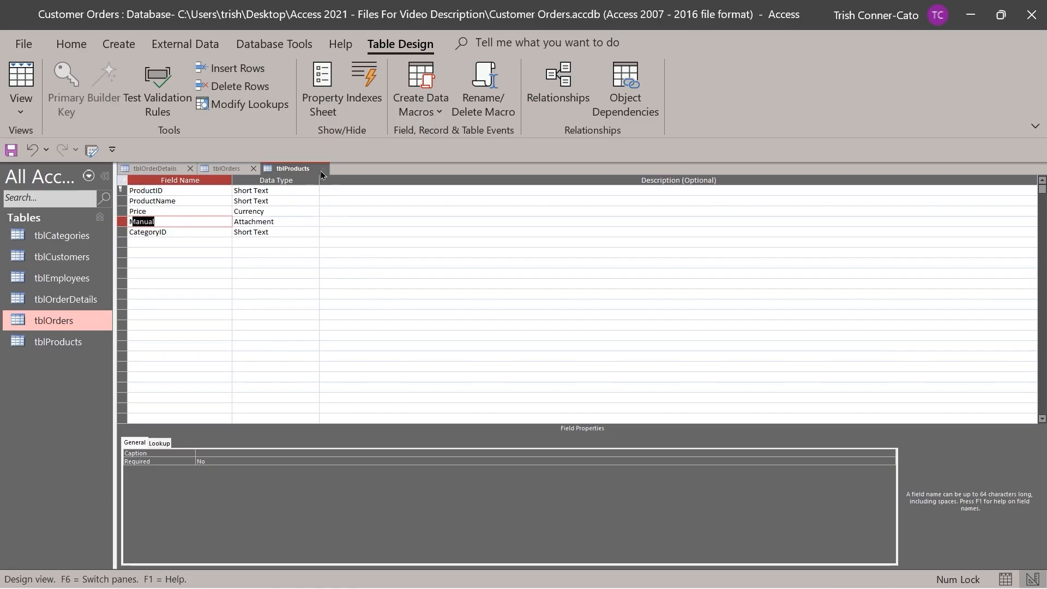
right_click(304, 173)
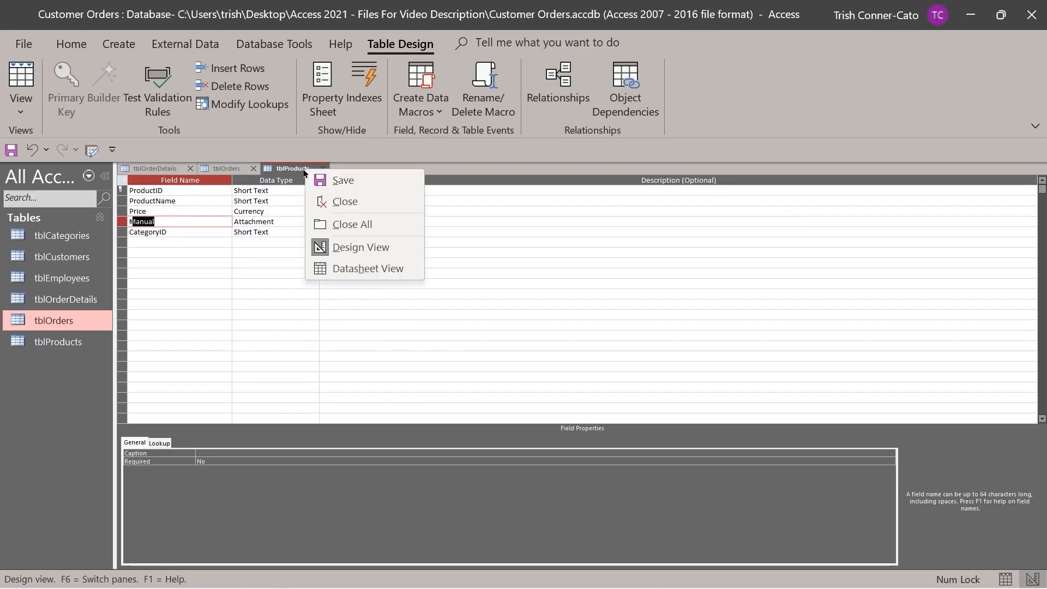
click(339, 182)
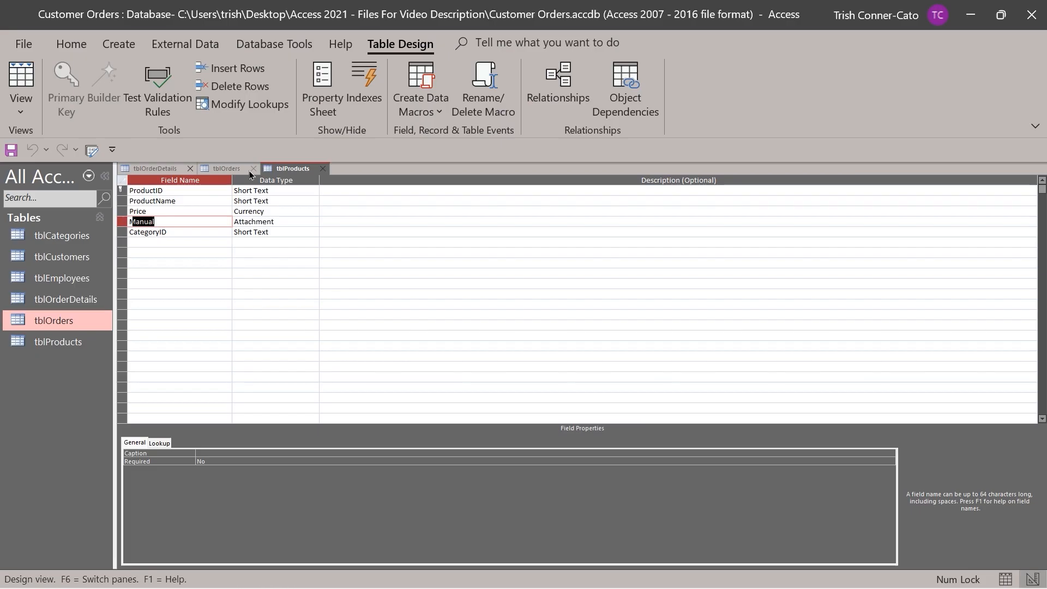
Show tblProducts in Datasheet View and widen the Product Name column to fit the full names
click(22, 109)
click(57, 144)
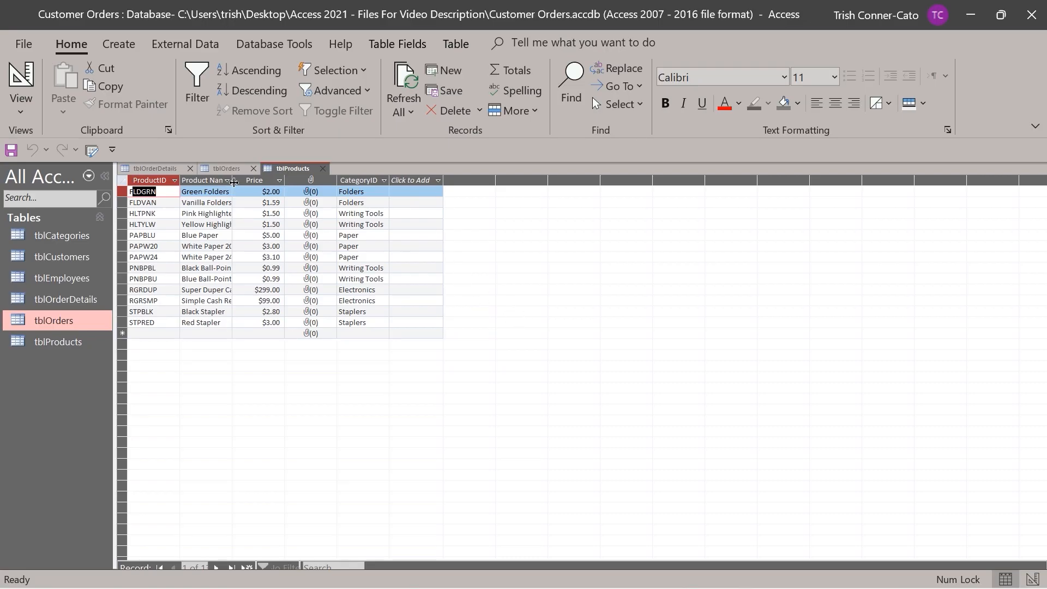
drag(233, 182, 286, 181)
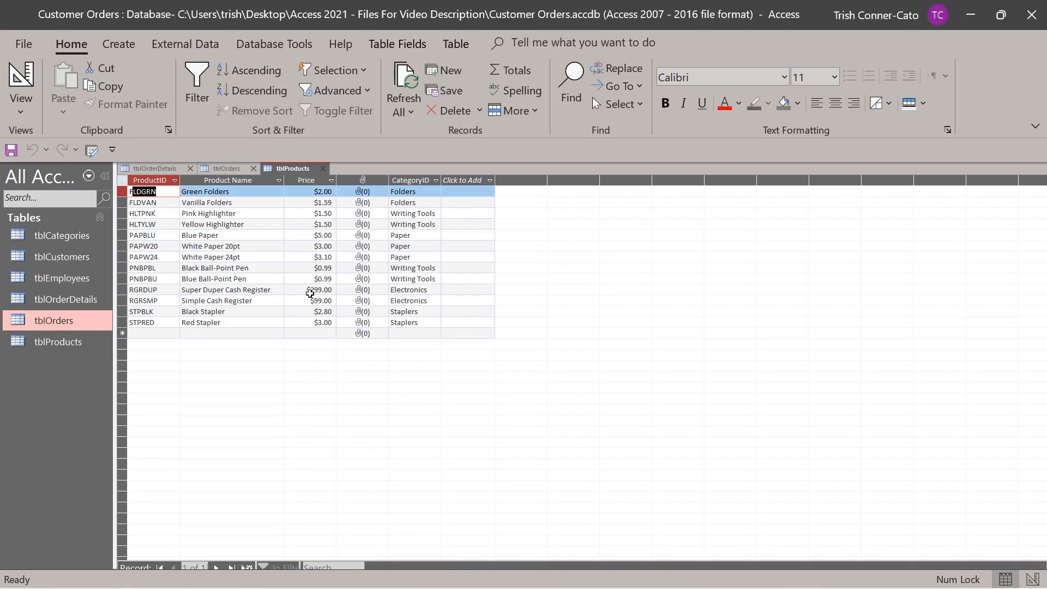
Attach Super Duper Cash Register Instructions.docx to the Super Duper Cash Register record and commit the record edits
click(365, 291)
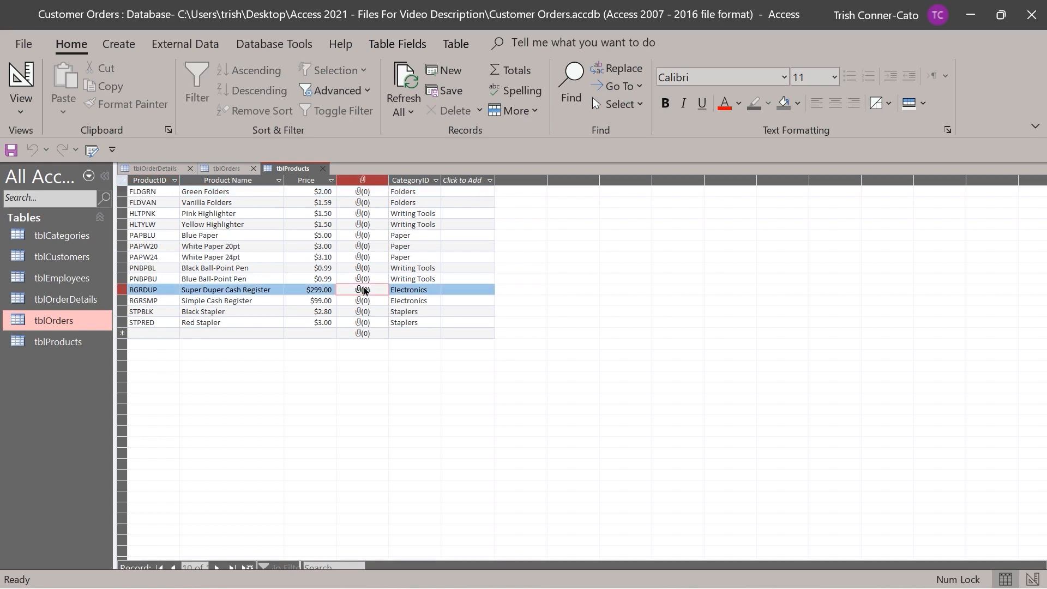
right_click(365, 290)
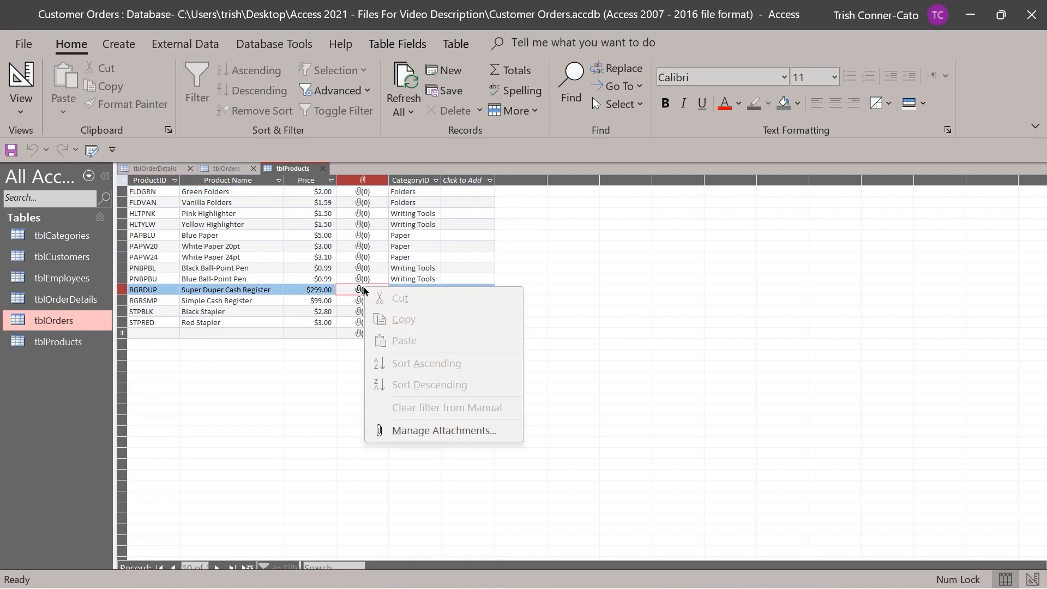
click(404, 436)
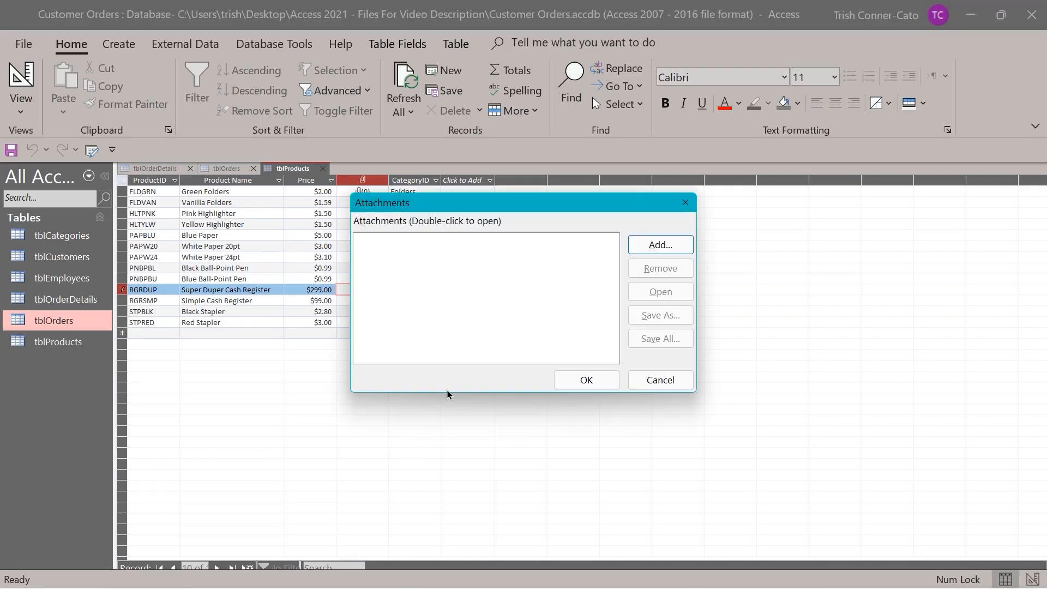
click(673, 247)
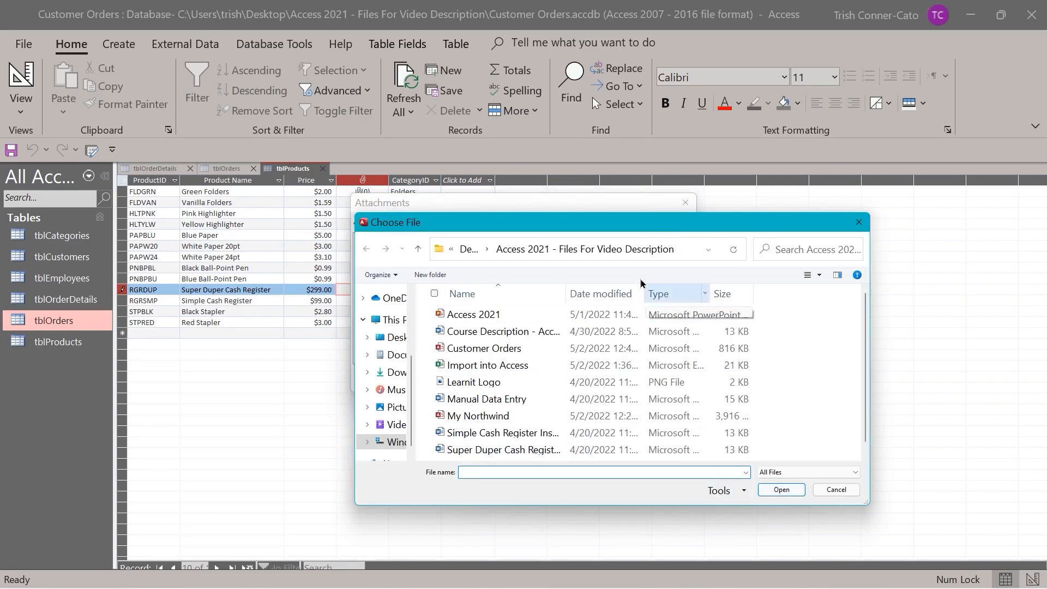
double_click(495, 450)
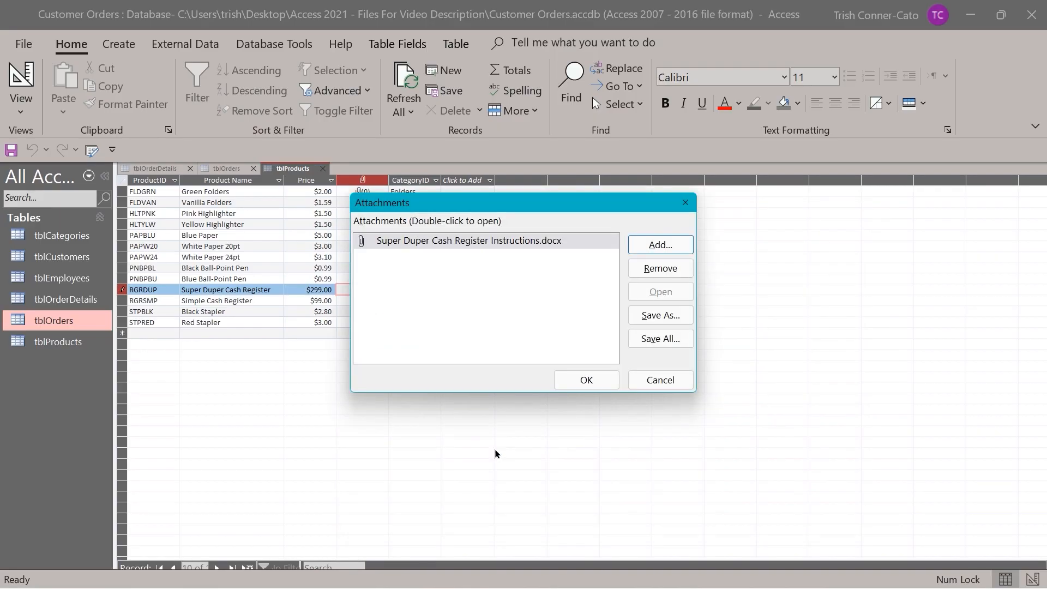
click(586, 379)
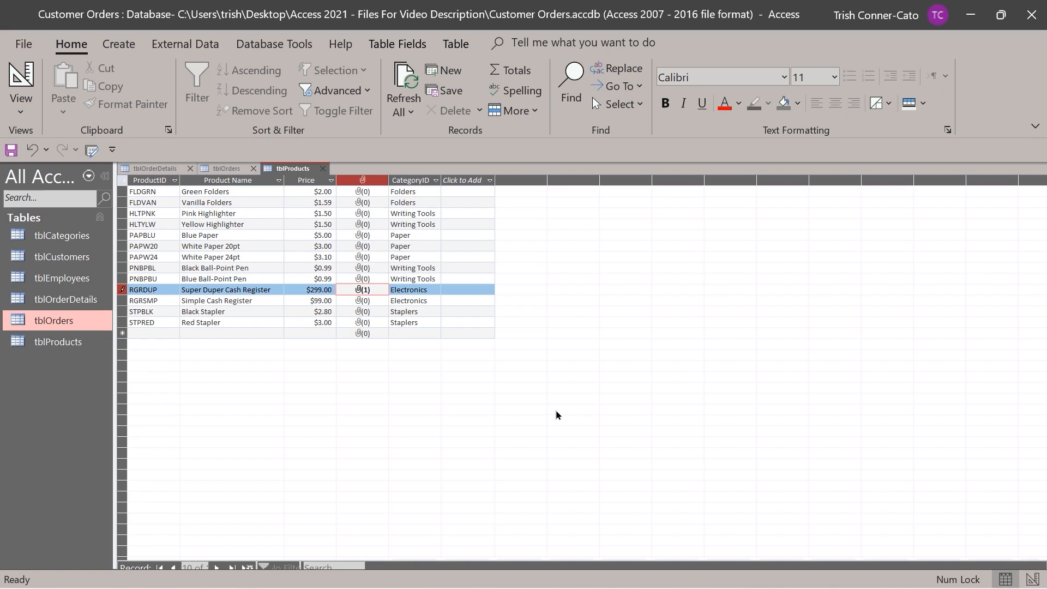
key(Down)
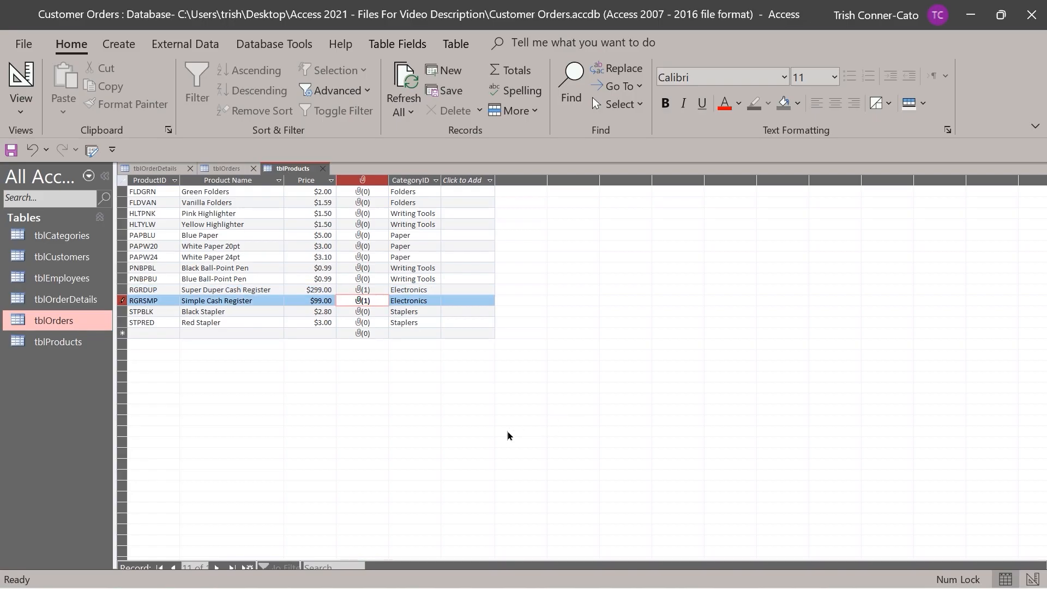
key(Down)
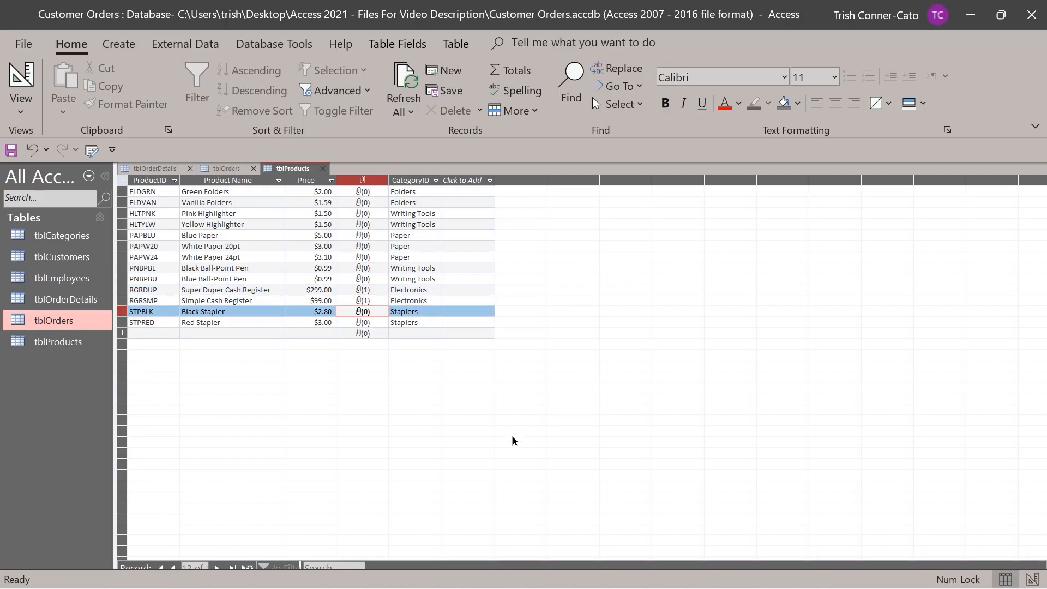
Open the instructions document attached to the Super Duper Cash Register record in Word and enable editing
click(362, 290)
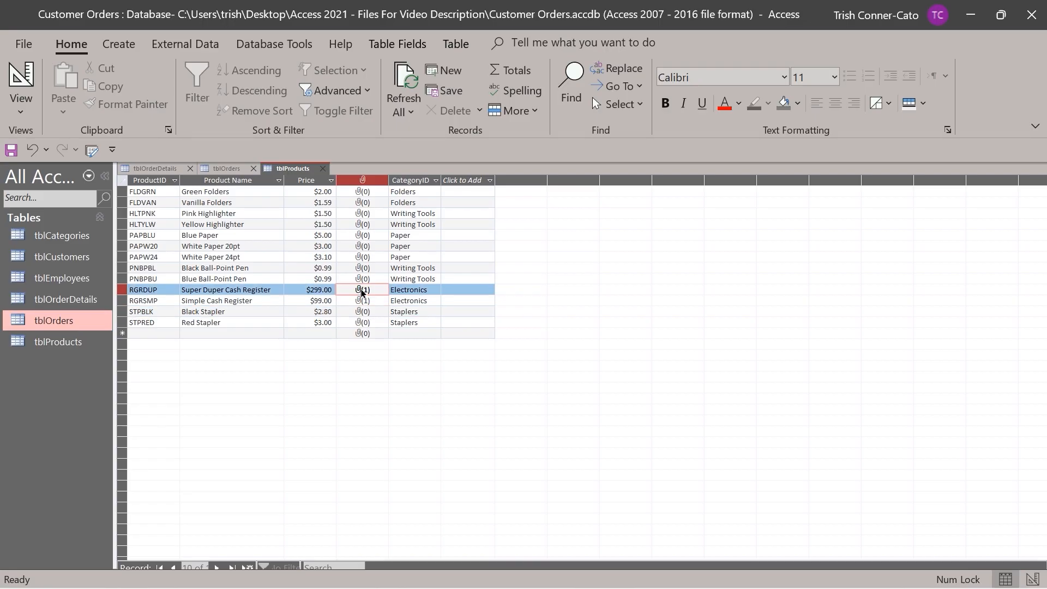
right_click(362, 291)
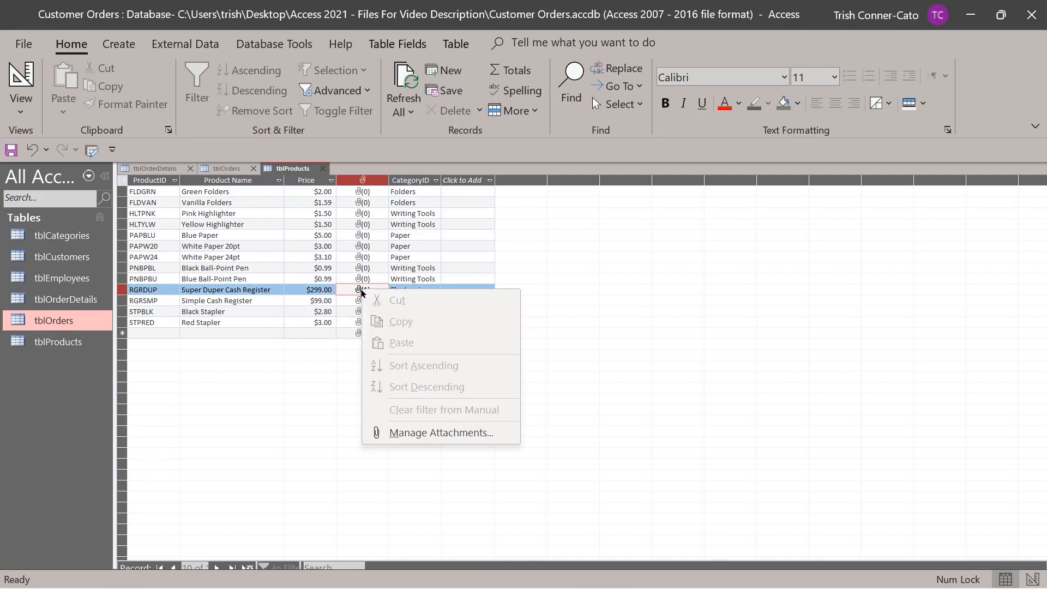
click(436, 434)
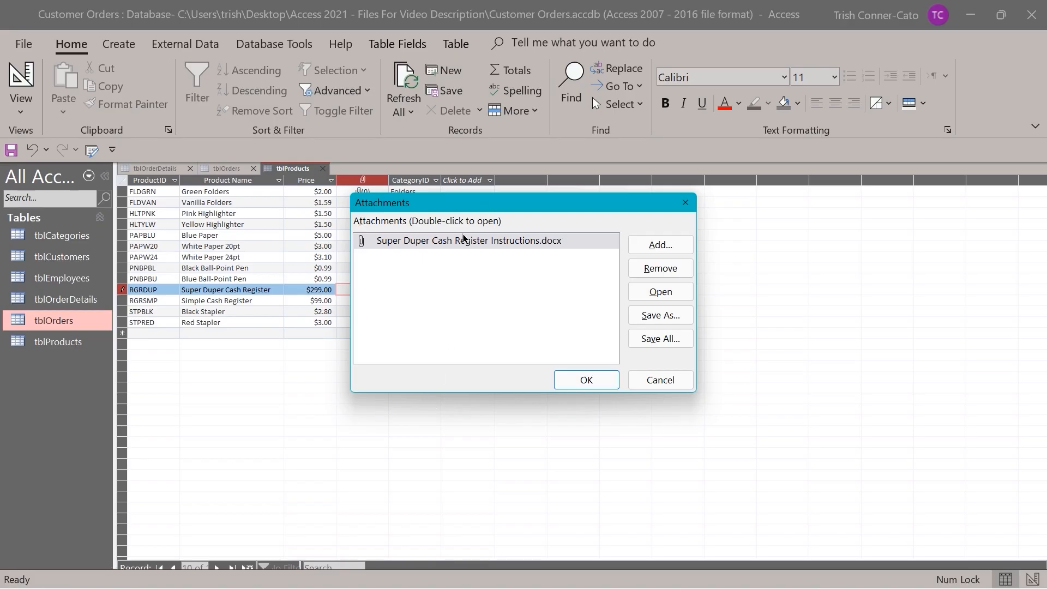
click(455, 243)
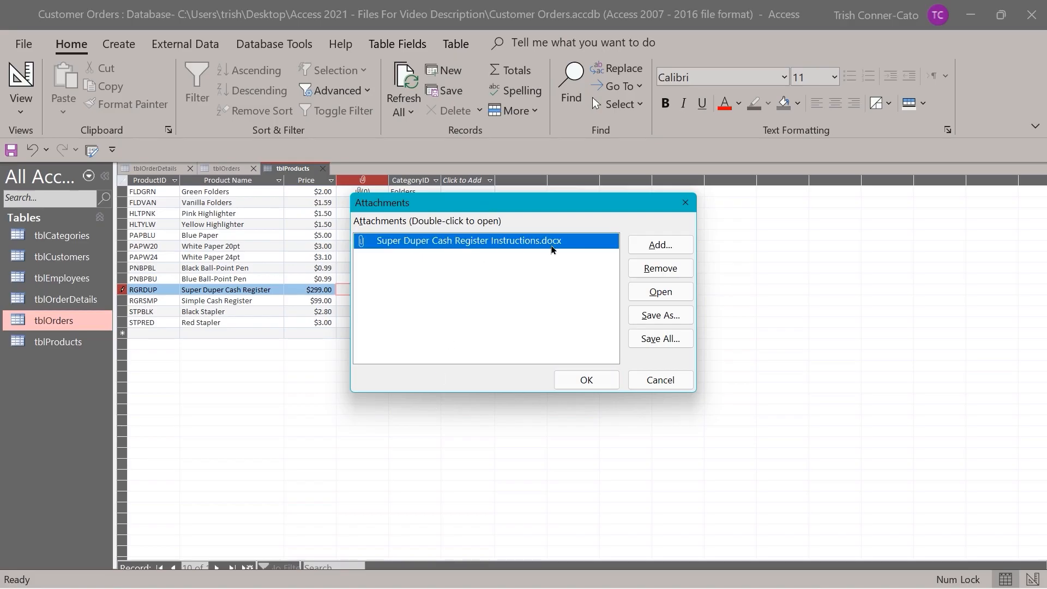
click(660, 292)
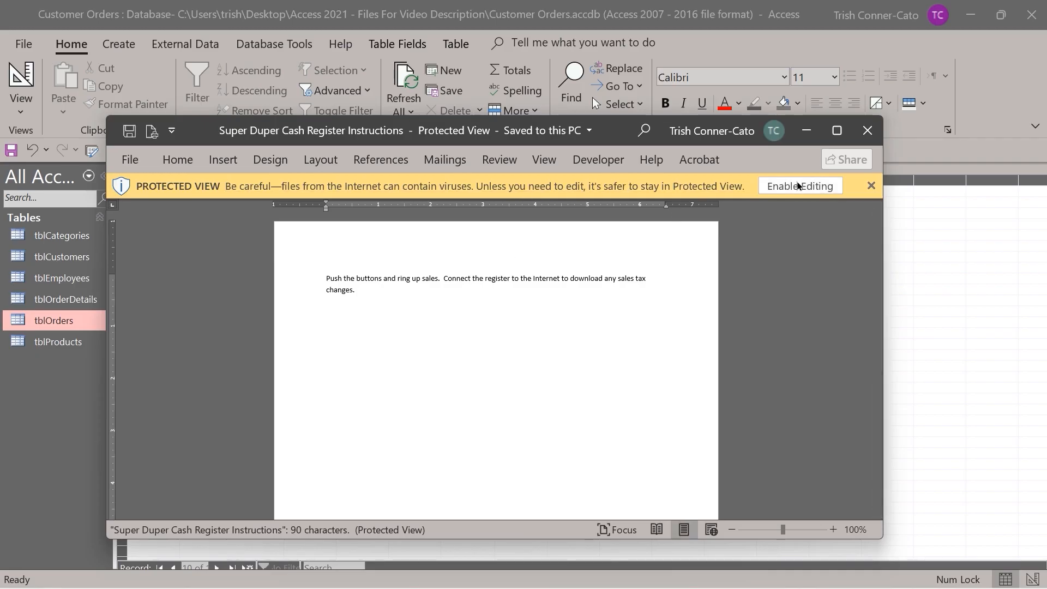
click(797, 188)
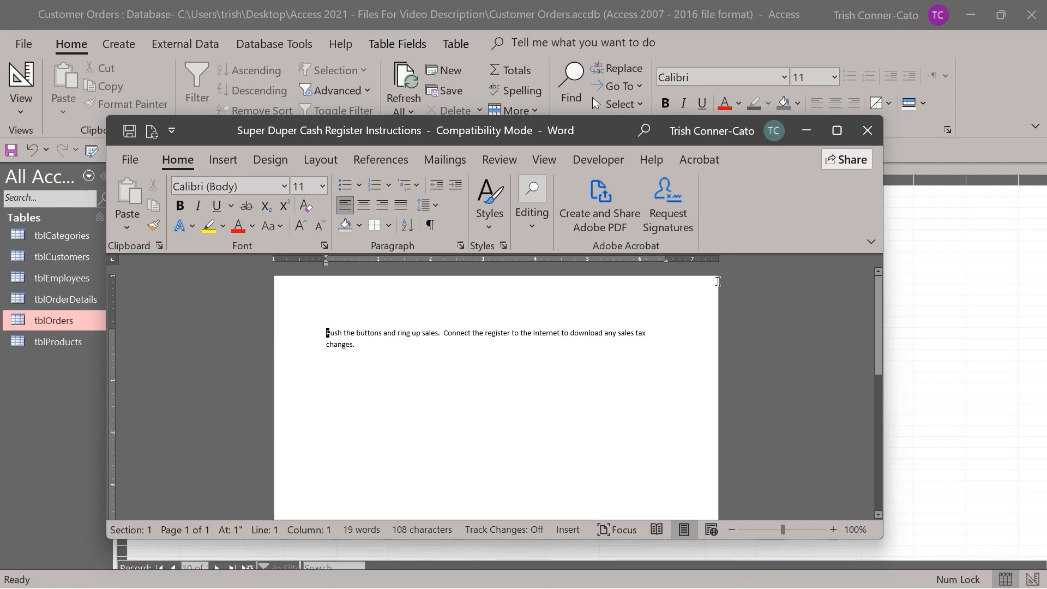
Close the Word instructions document and dismiss the Attachments dialog of the Super Duper Cash Register record
click(867, 136)
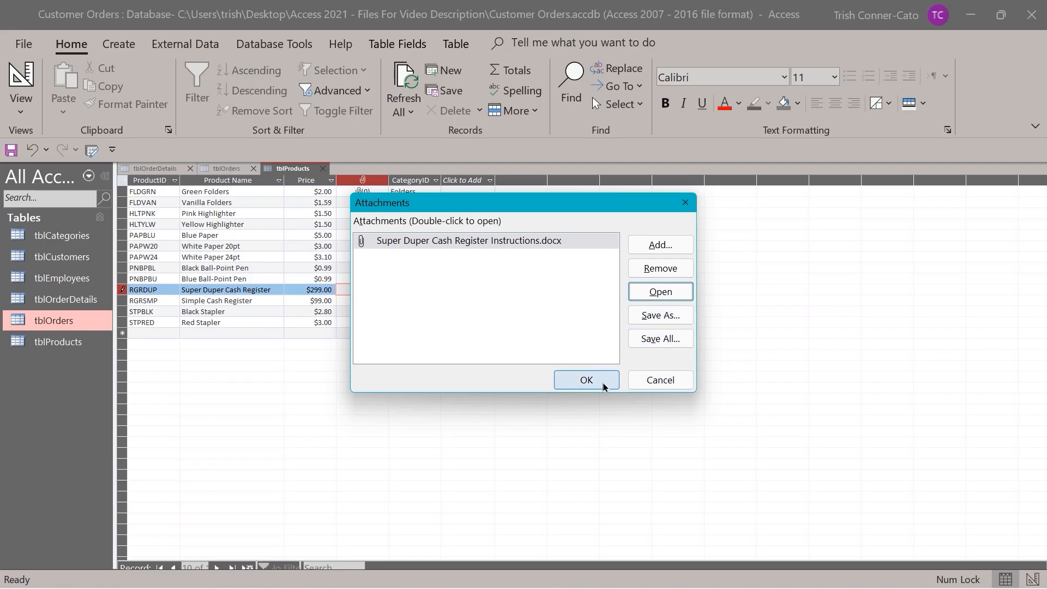
click(649, 380)
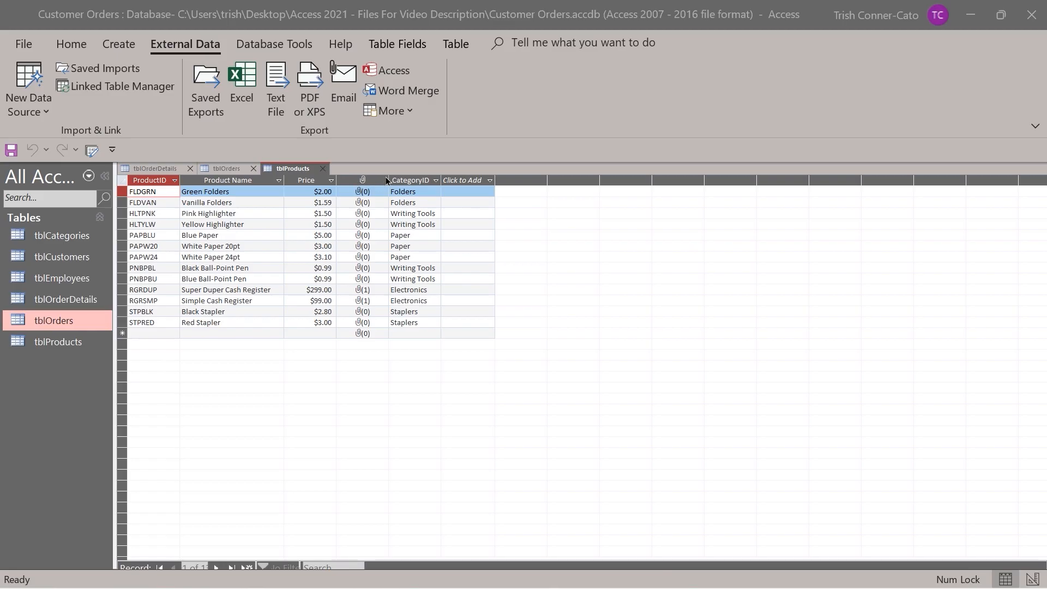
In the tblProducts design, give the Manual attachment field the caption Manual and save the table
right_click(291, 173)
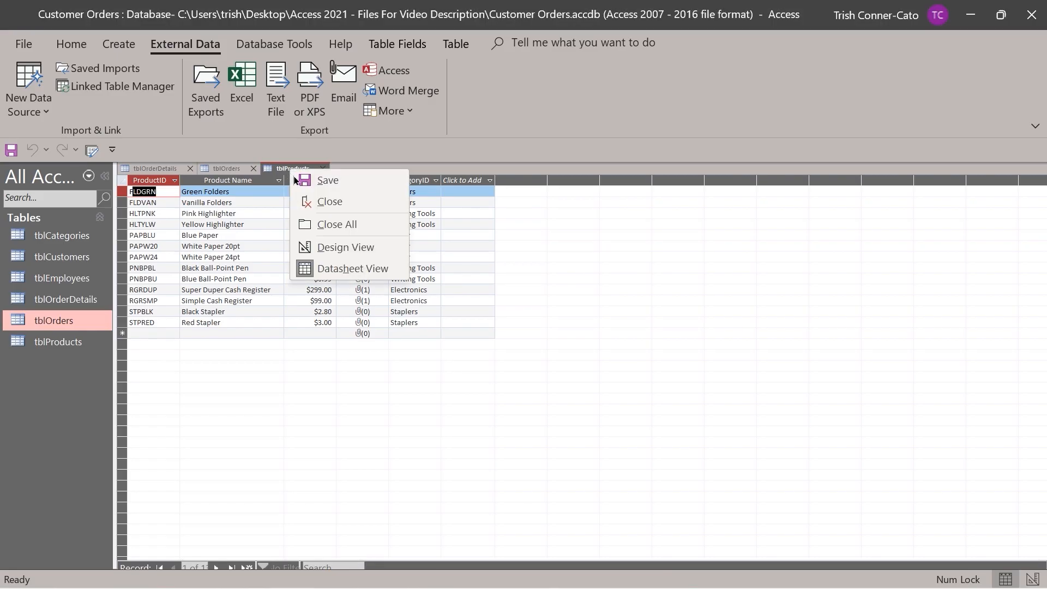
click(330, 243)
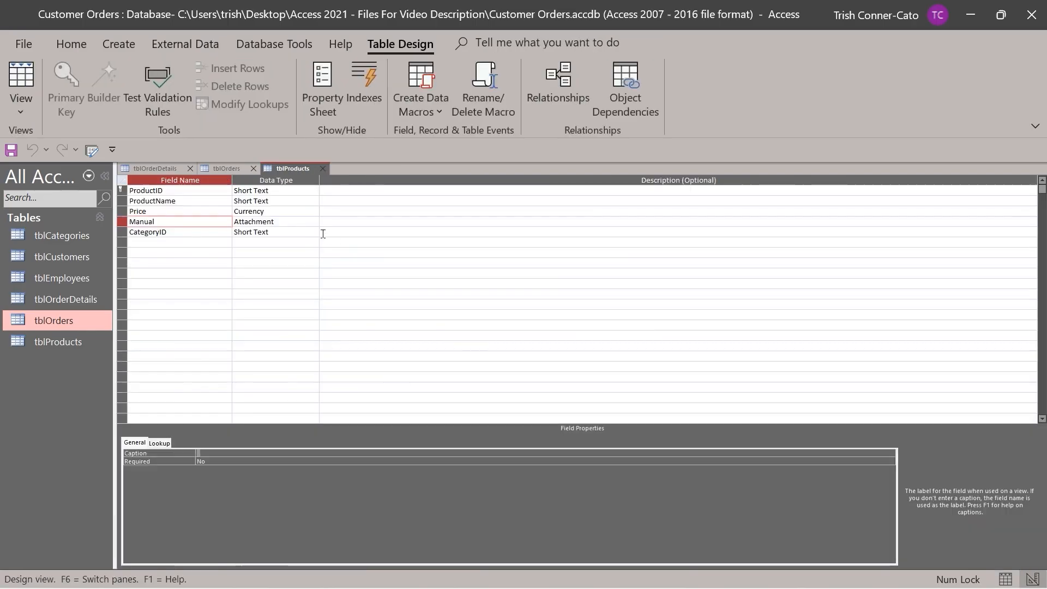
click(184, 221)
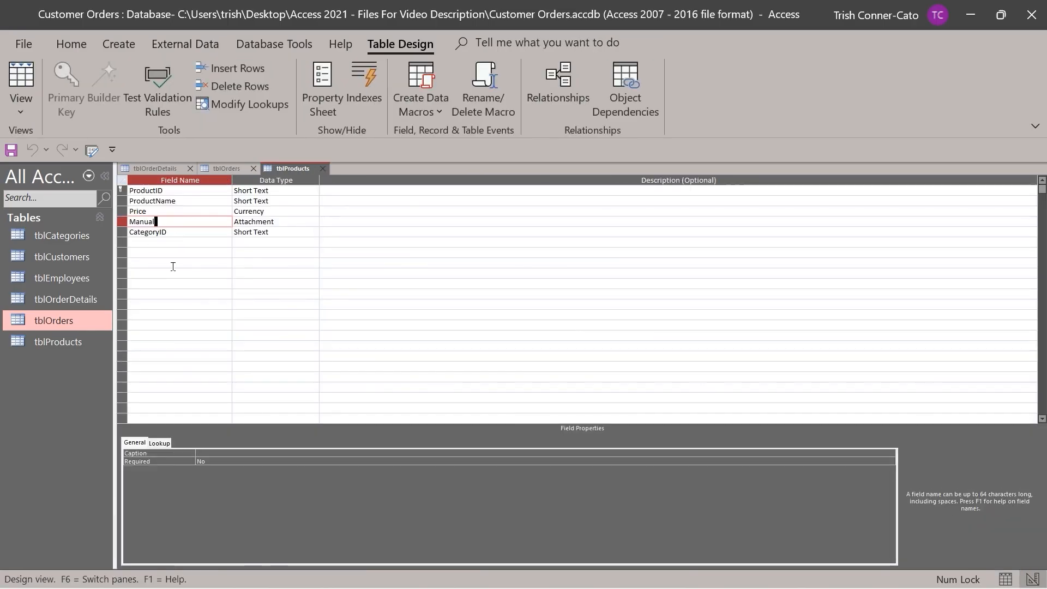
click(203, 447)
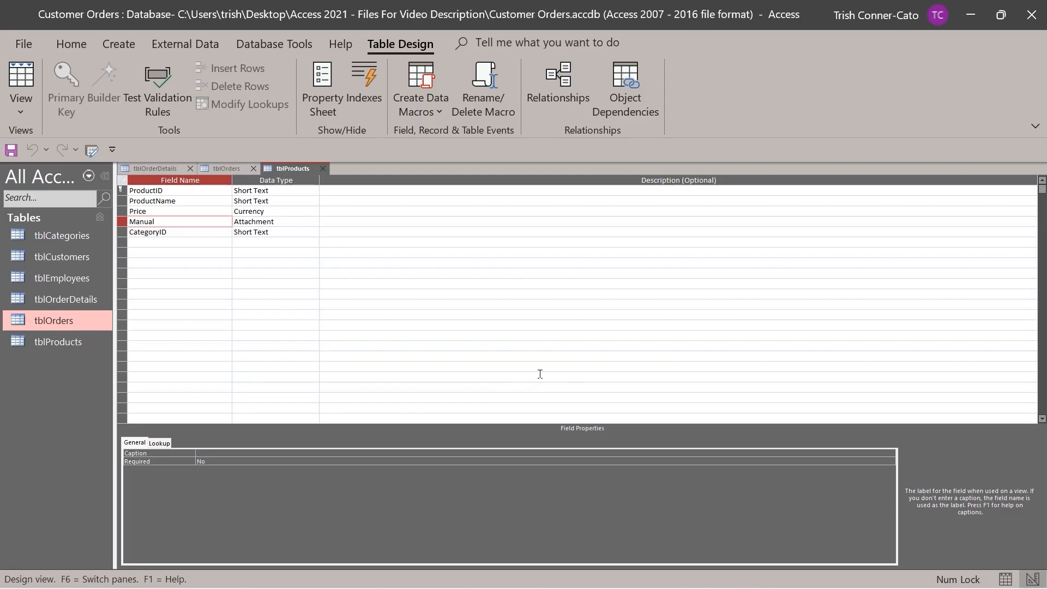
text(Manual)
key(Return)
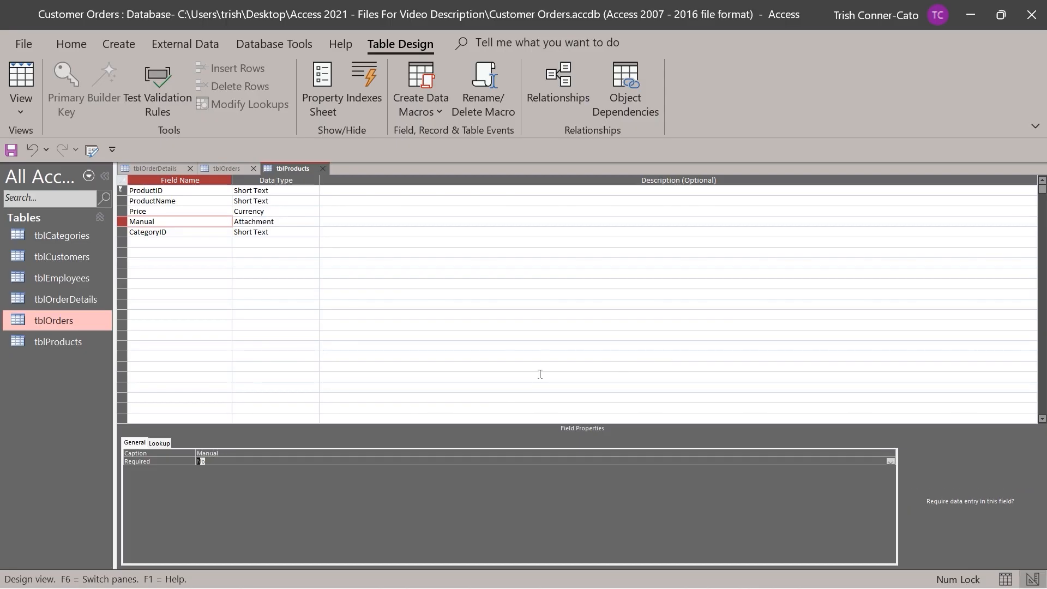
right_click(286, 172)
click(314, 181)
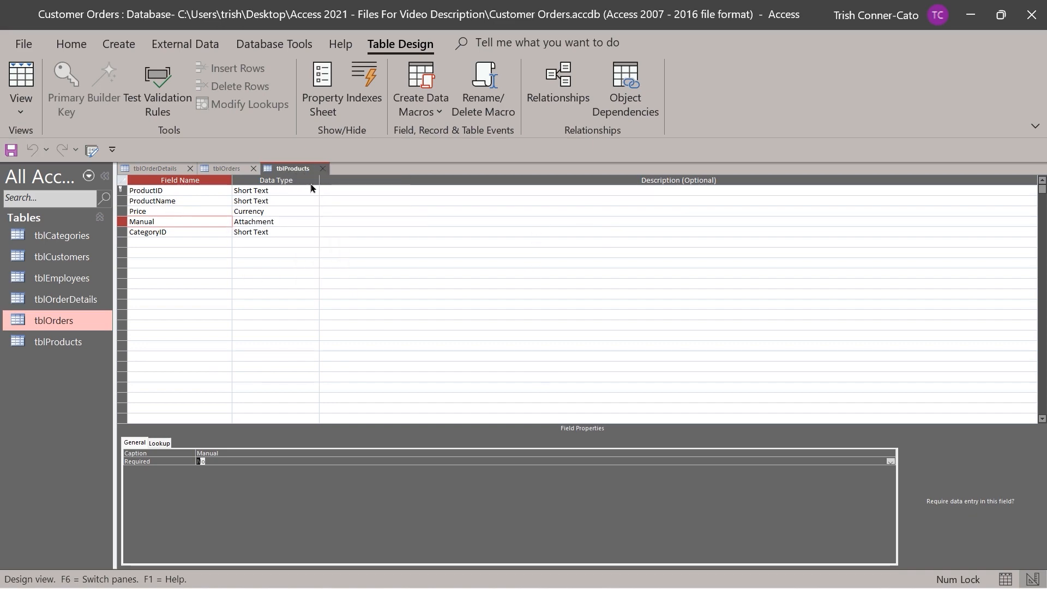
Show tblProducts in Datasheet View to check the attachment column's heading, and close the table
right_click(284, 172)
click(349, 268)
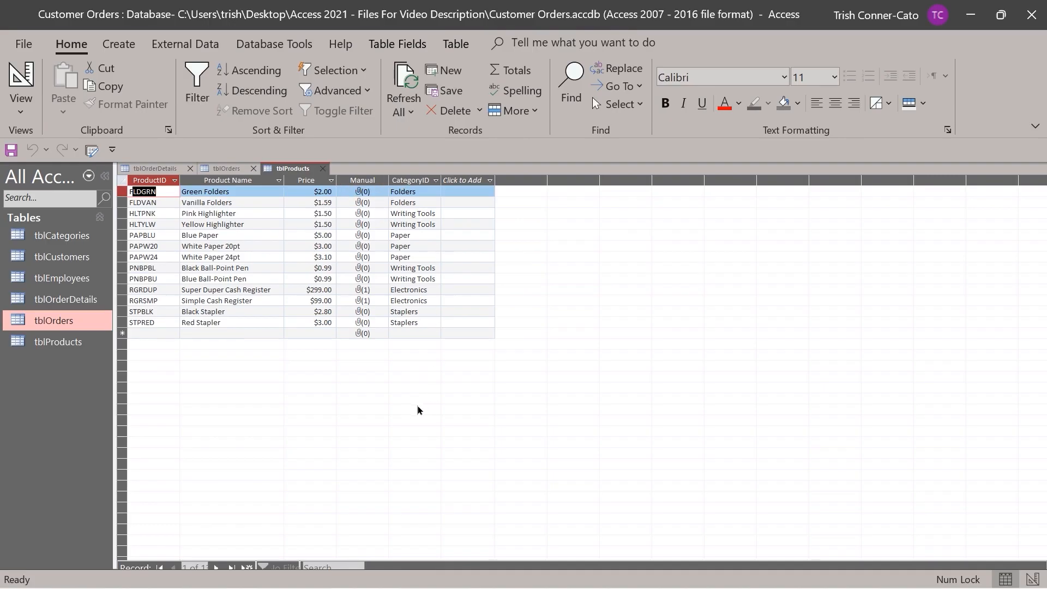
click(325, 169)
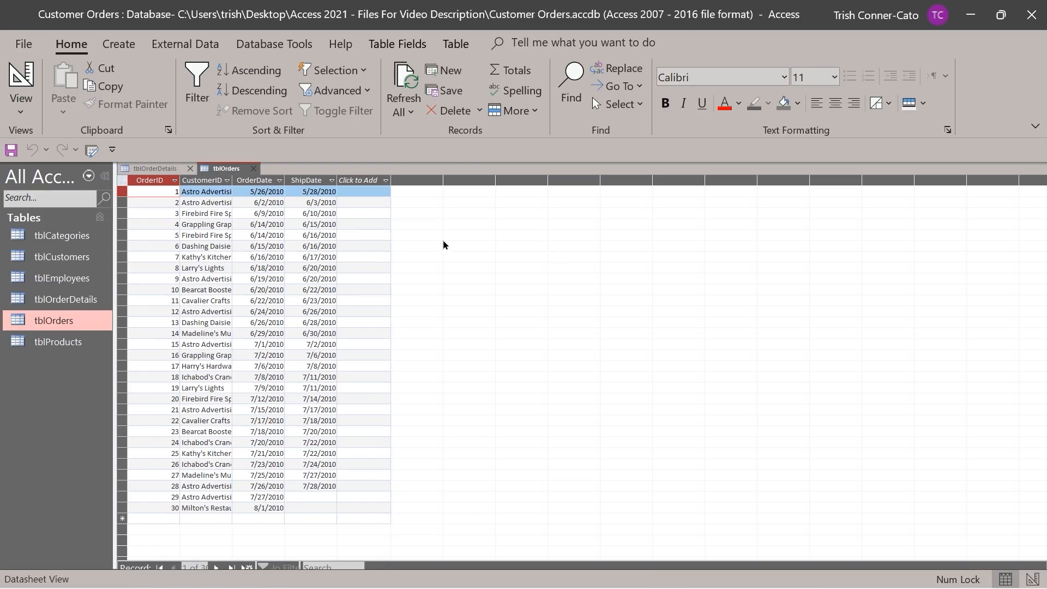
Switch the tblOrders table to Design View
right_click(221, 169)
click(278, 245)
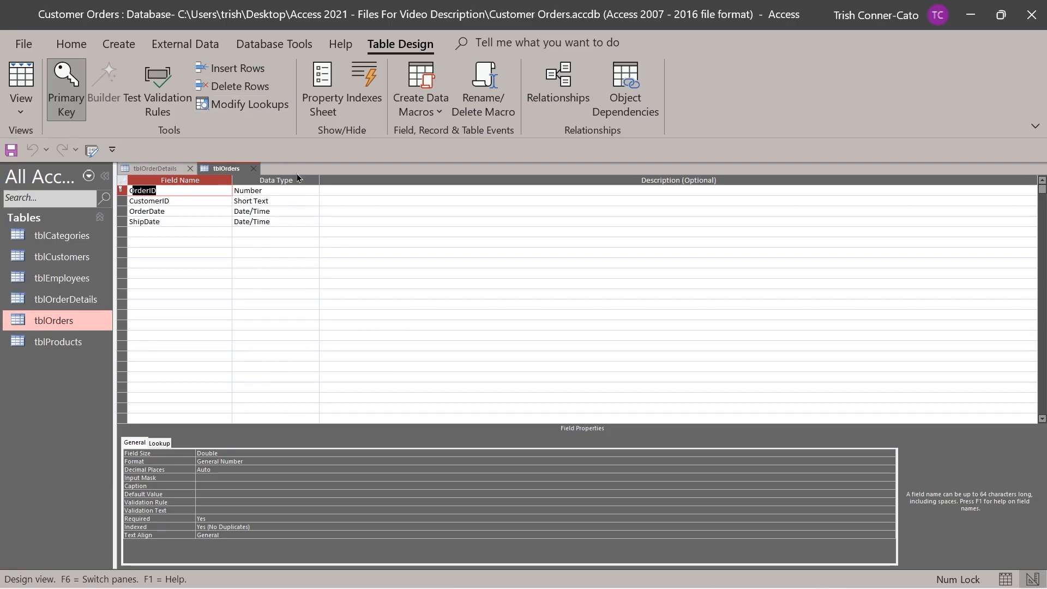
Try to change the data type of the OrderID field in tblOrders to AutoNumber
click(275, 189)
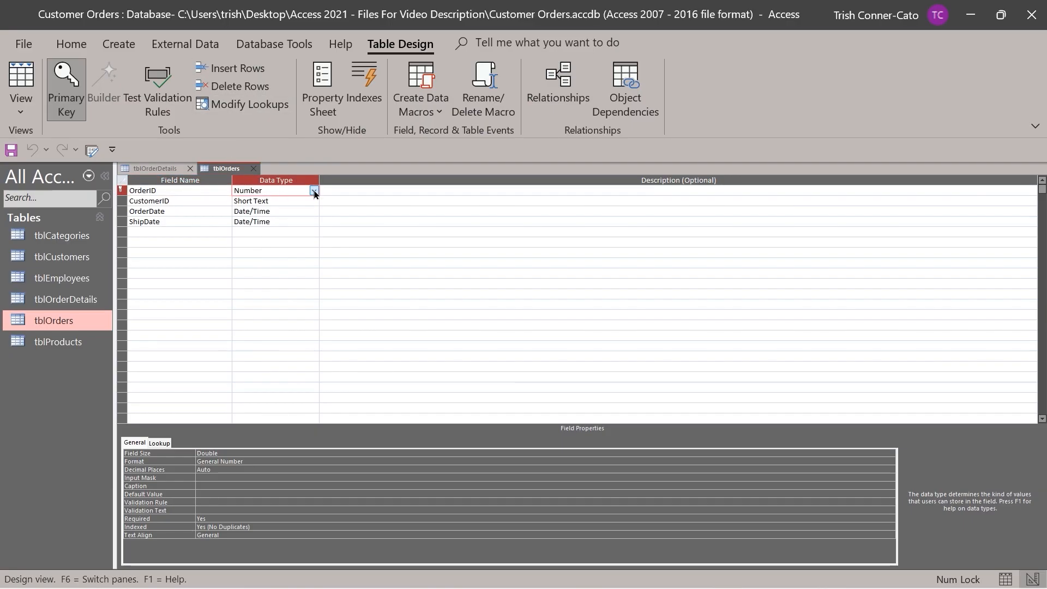
click(314, 190)
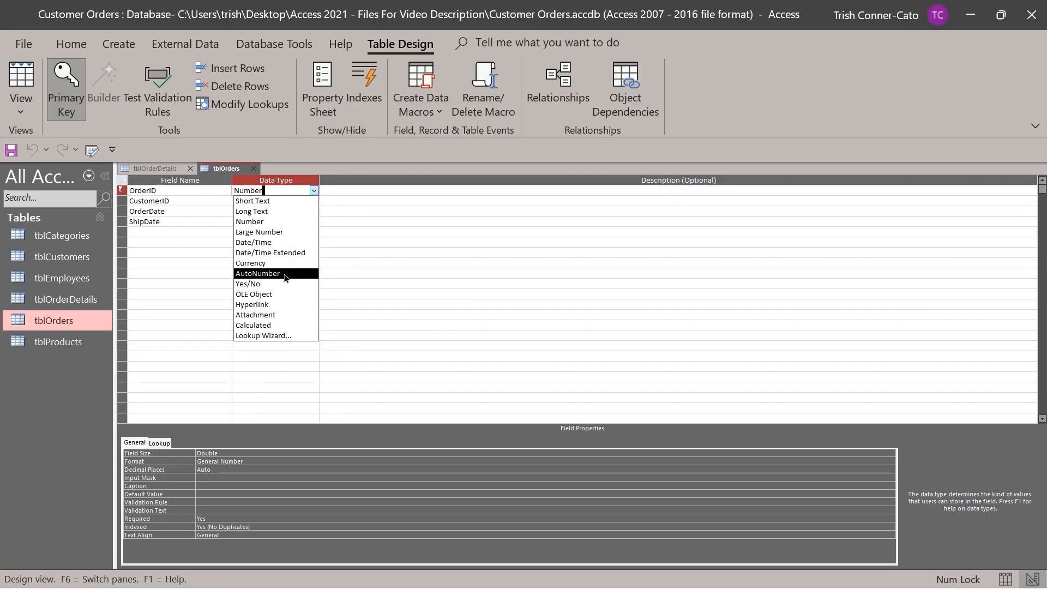
click(257, 274)
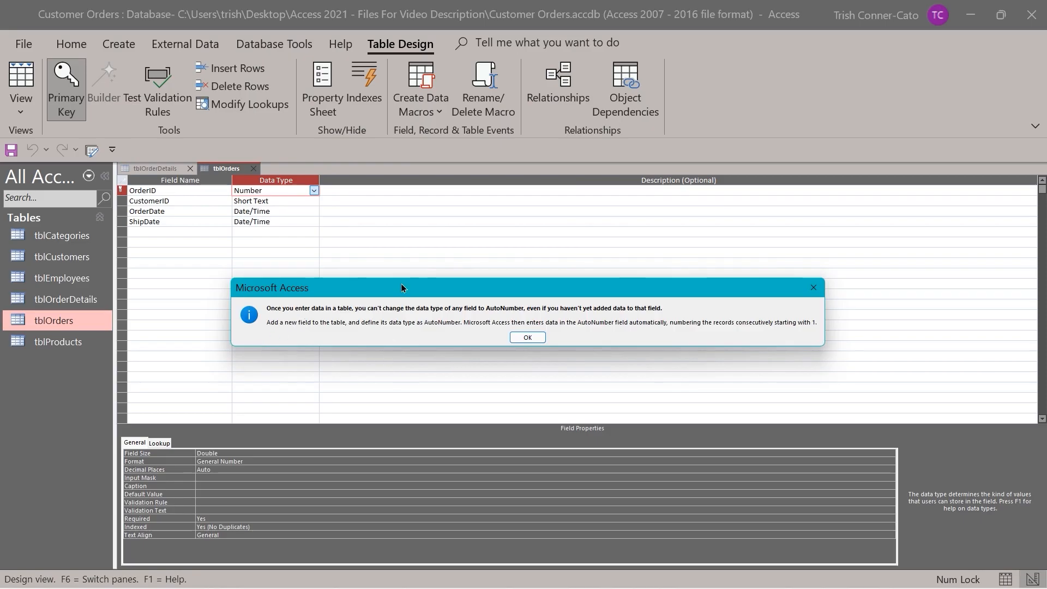
click(528, 337)
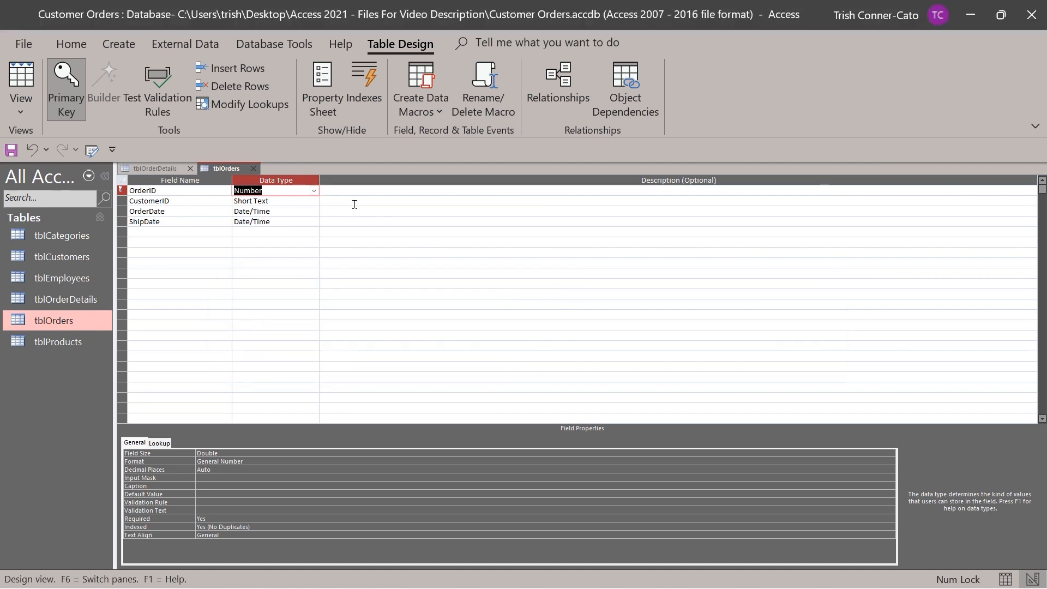
Insert a new field named ID with the AutoNumber data type directly above CustomerID in tblOrders
click(121, 203)
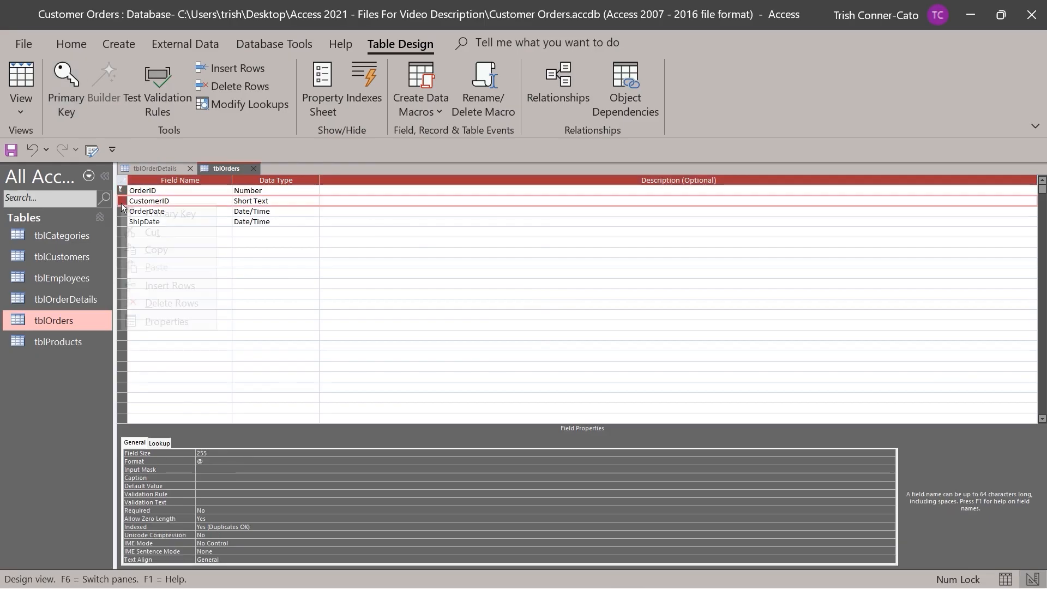
right_click(121, 203)
click(169, 286)
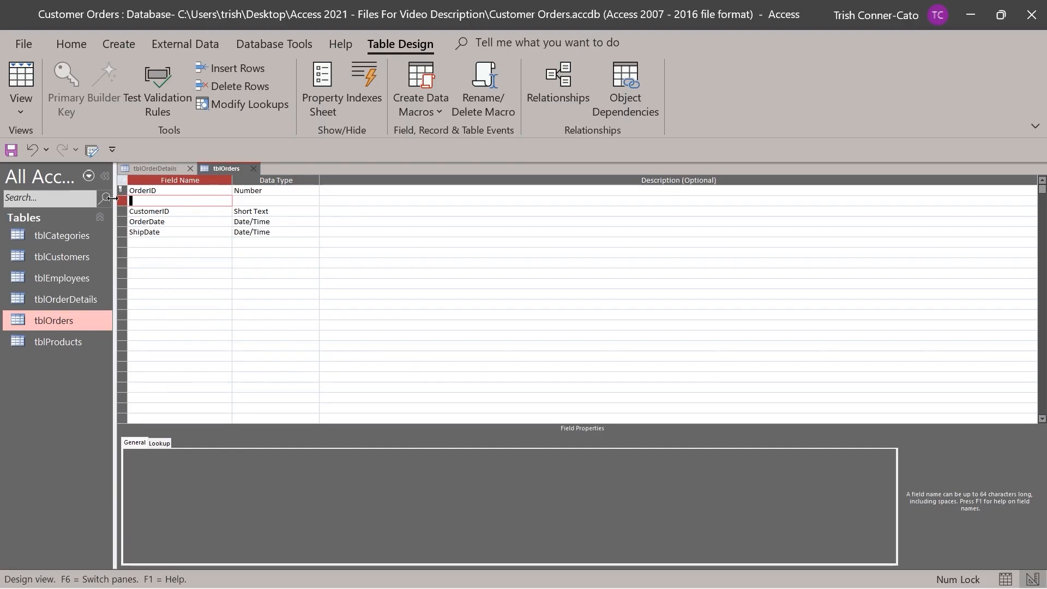
text(ID)
key(Tab)
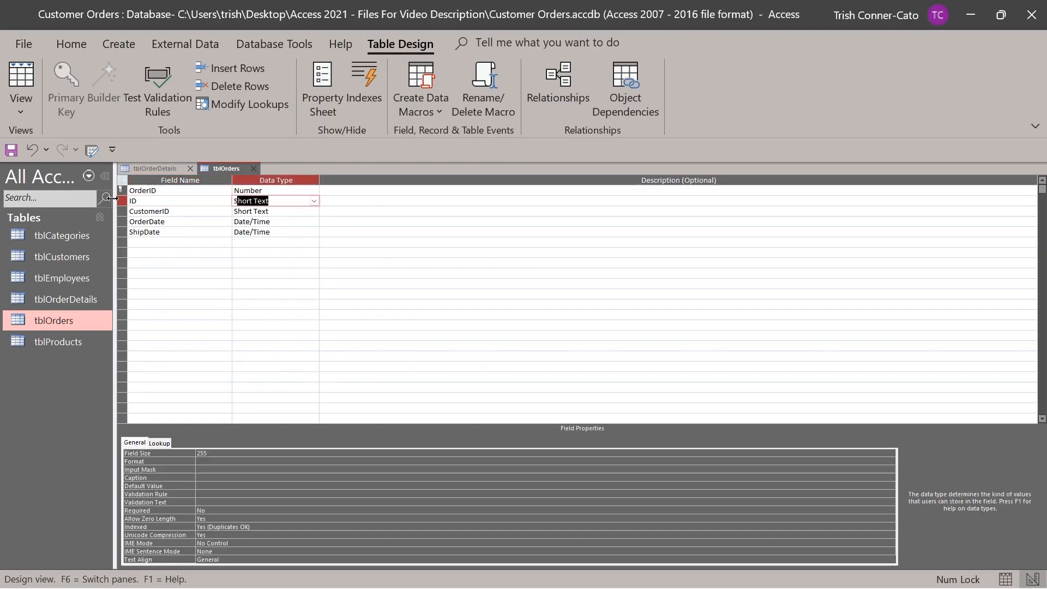
text(autoNumber)
key(Tab)
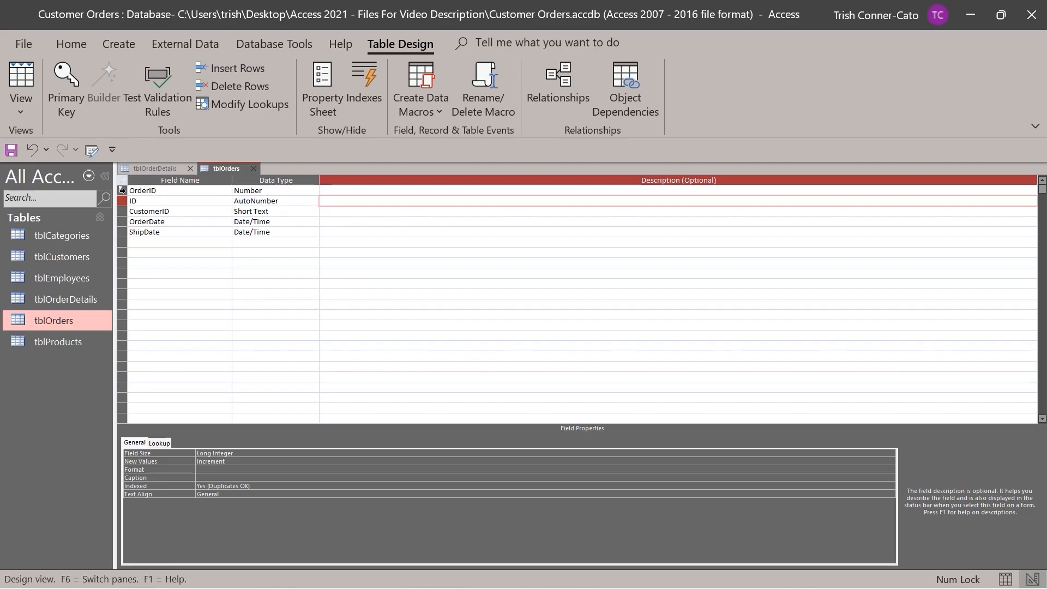
Remove the primary key from the OrderID field and assign it to the ID field instead
right_click(123, 190)
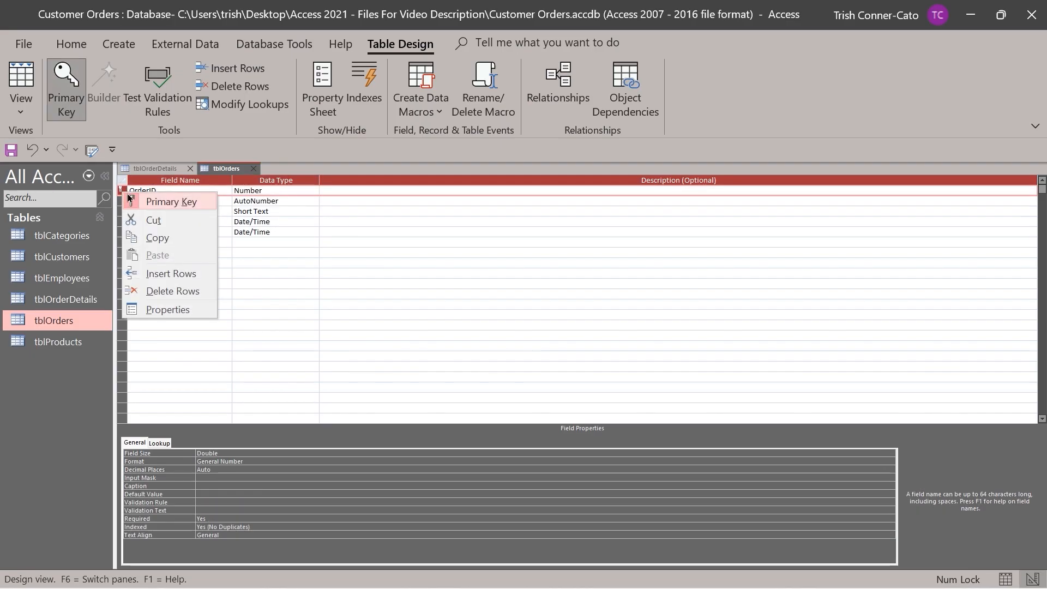
click(138, 202)
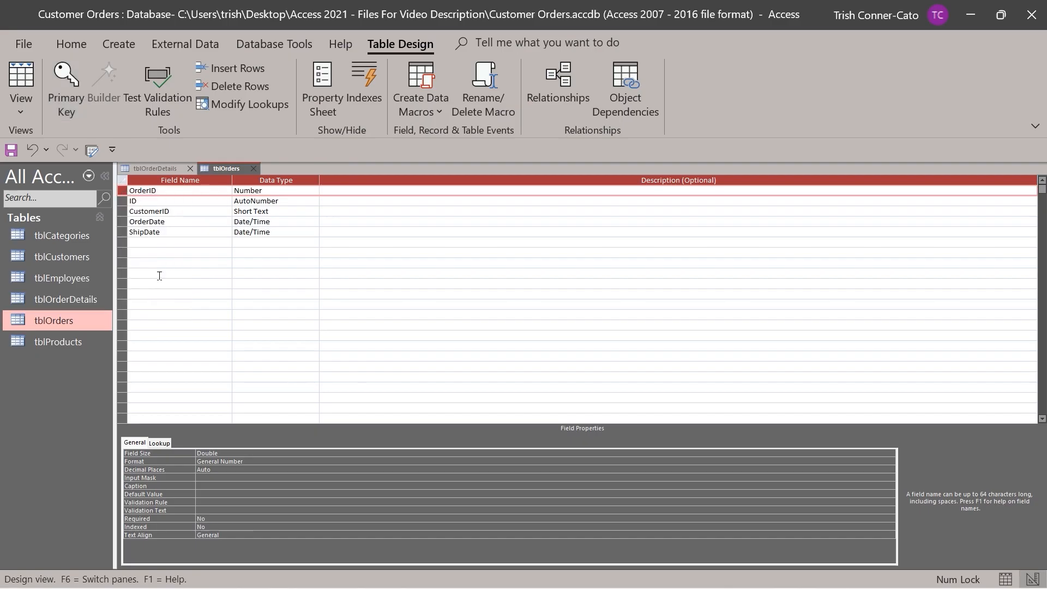
right_click(124, 200)
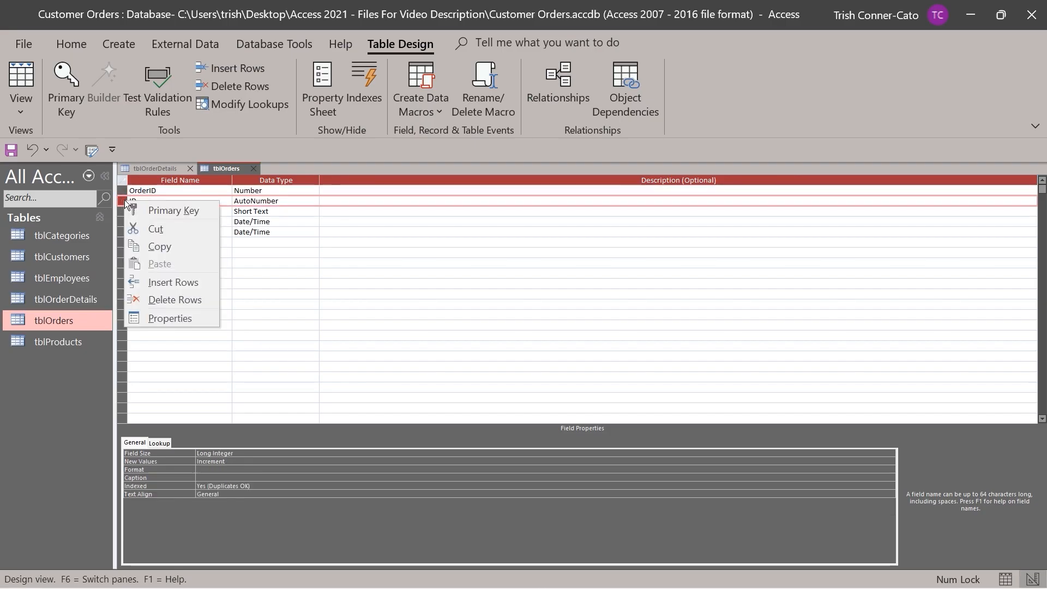
click(150, 211)
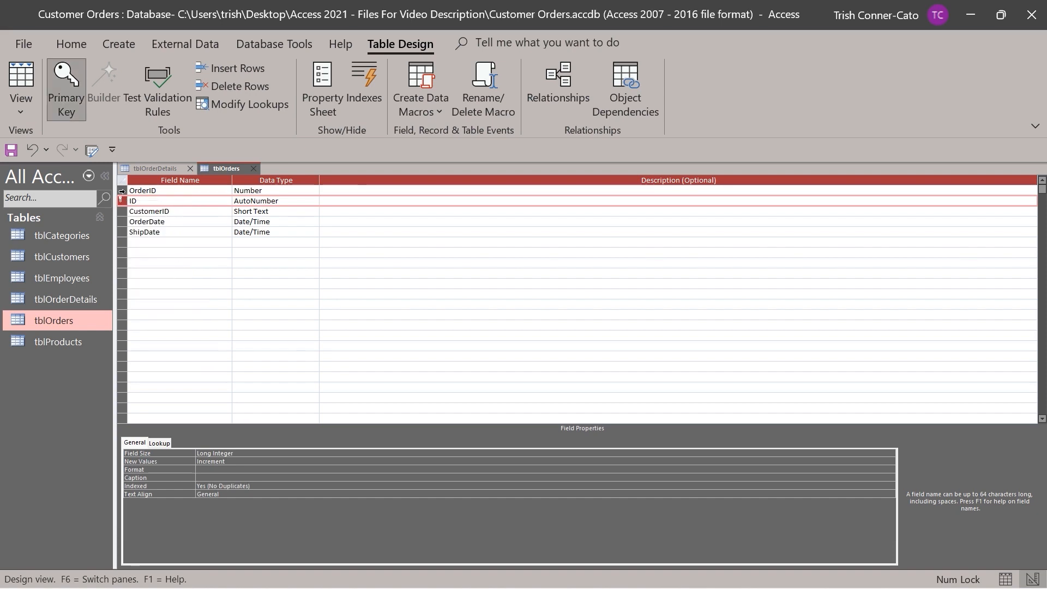
Permanently delete the old OrderID number field and all its data from tblOrders
right_click(121, 190)
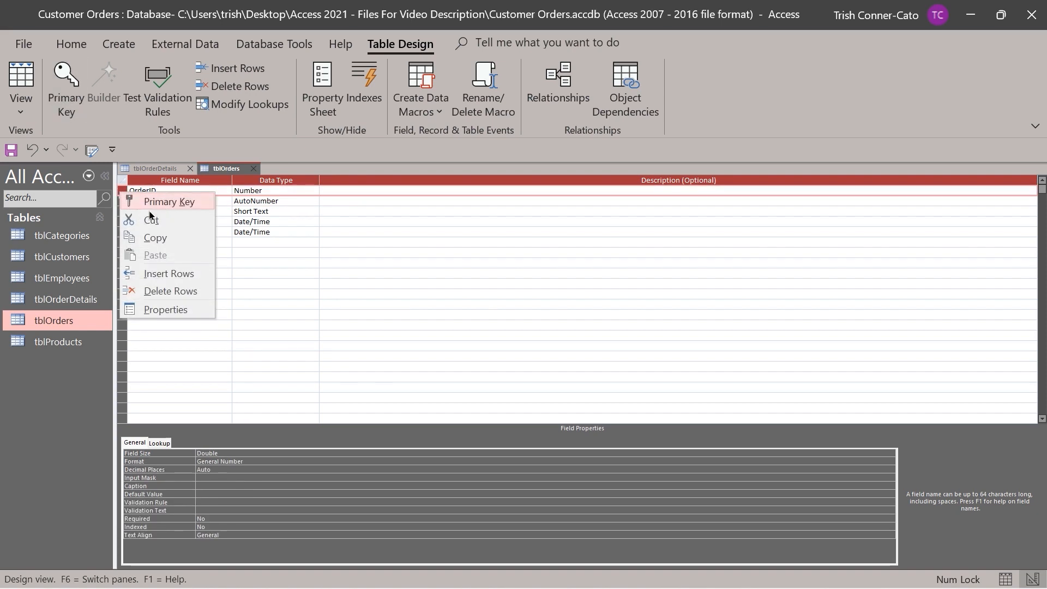
click(171, 290)
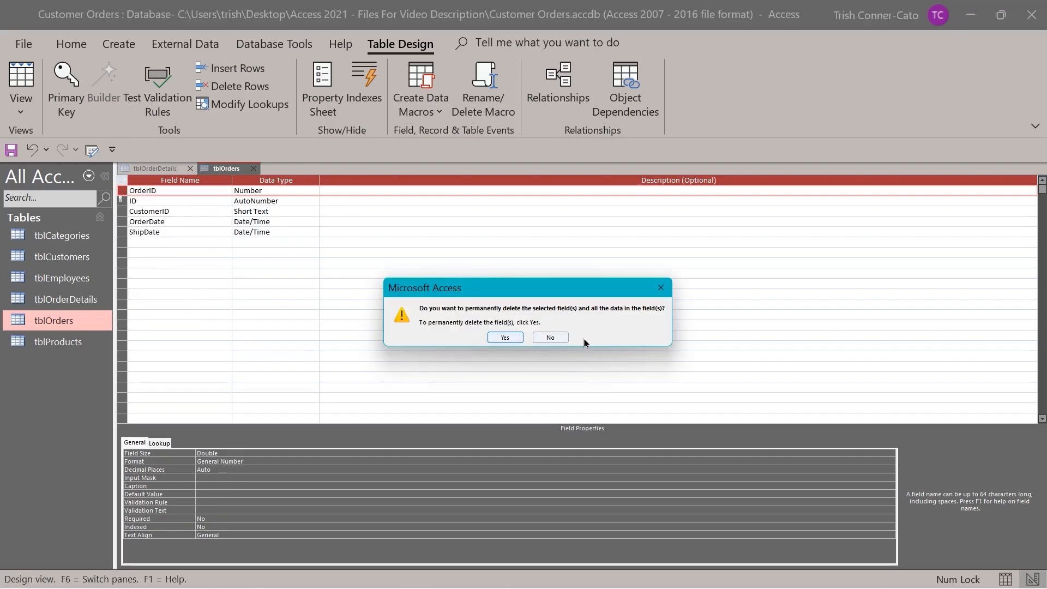
click(505, 337)
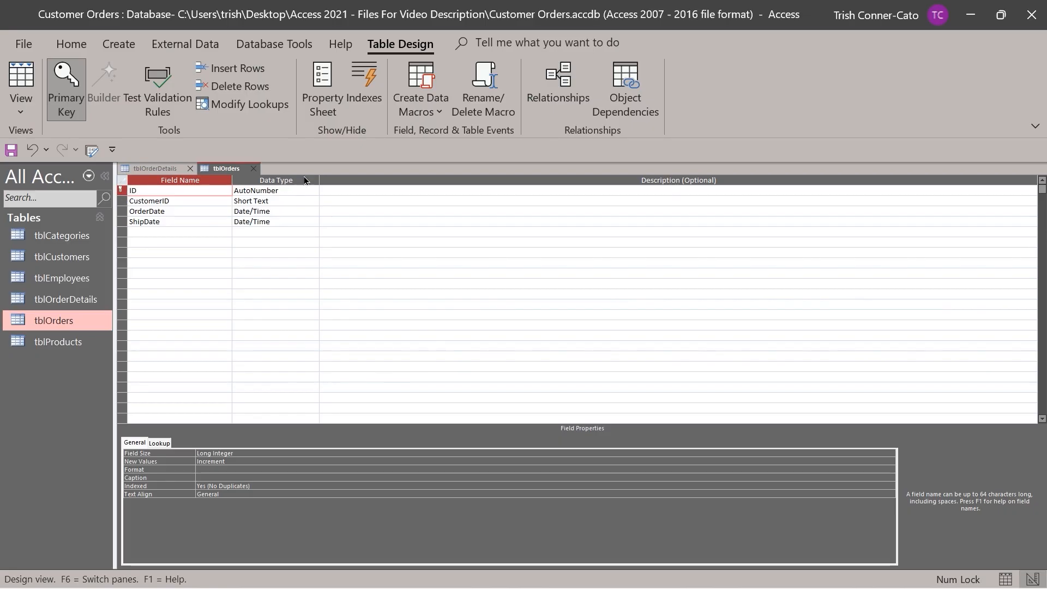
Rename the ID field to OrderID, save tblOrders, and display it in Datasheet View
text(Order)
right_click(224, 169)
click(248, 180)
right_click(221, 166)
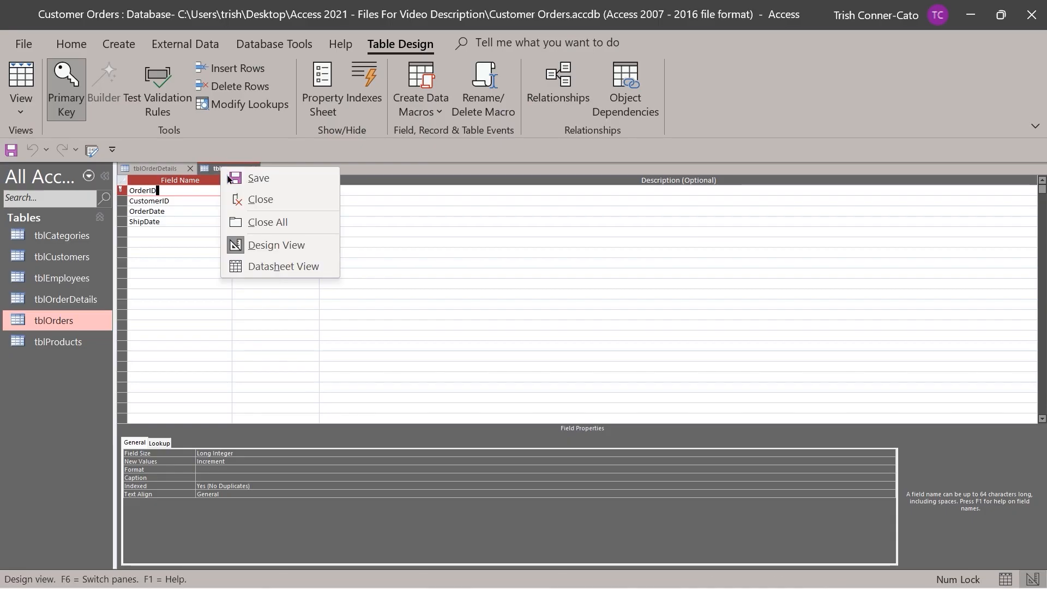
click(273, 267)
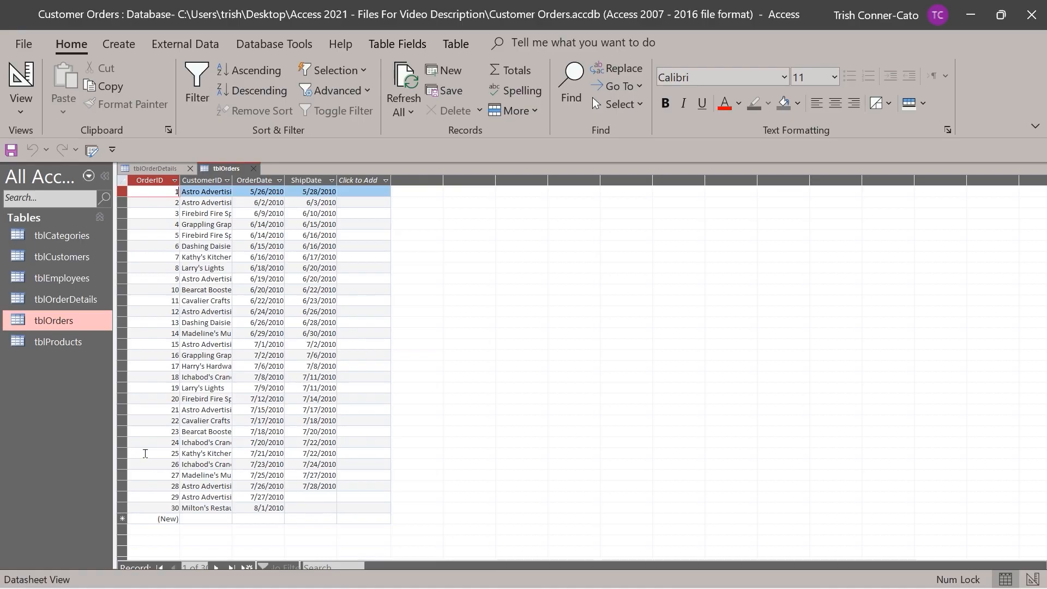
Return tblOrders to Design View and set the caption of the OrderDate field to "Order Date"
right_click(226, 171)
click(274, 241)
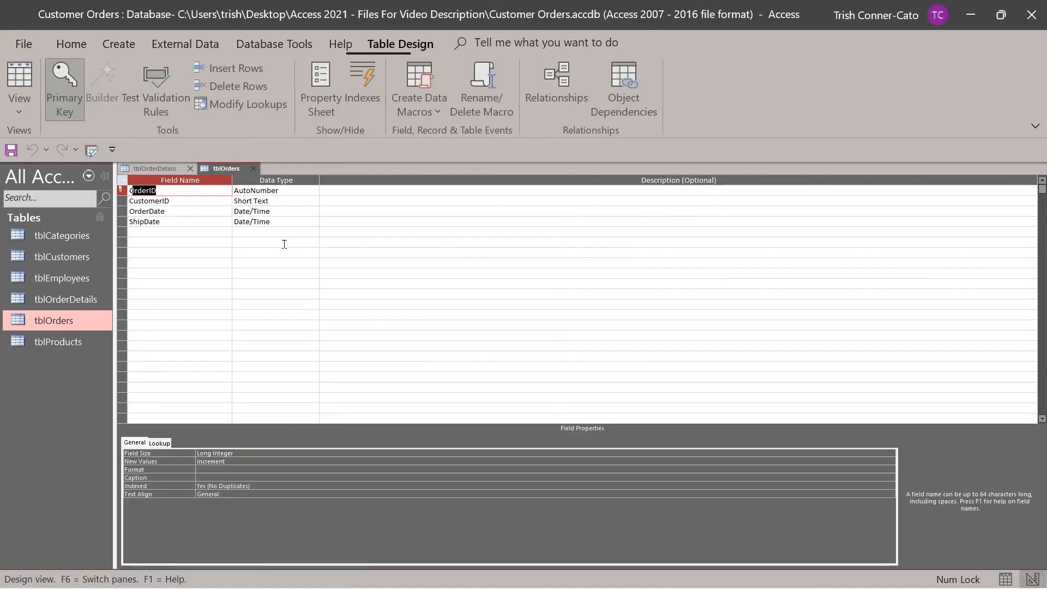
click(145, 212)
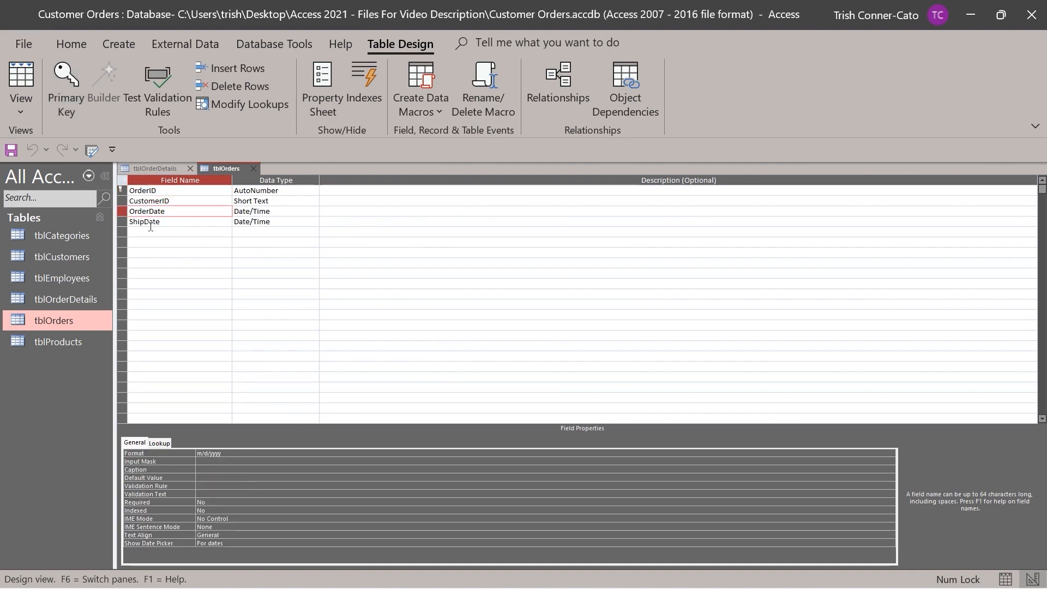
click(219, 470)
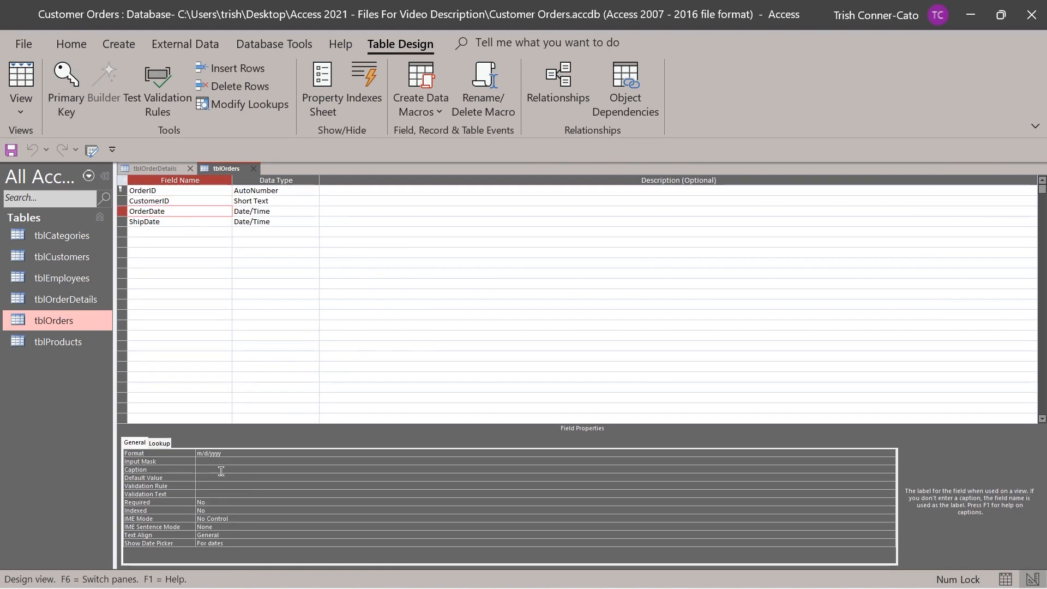
text(Ord)
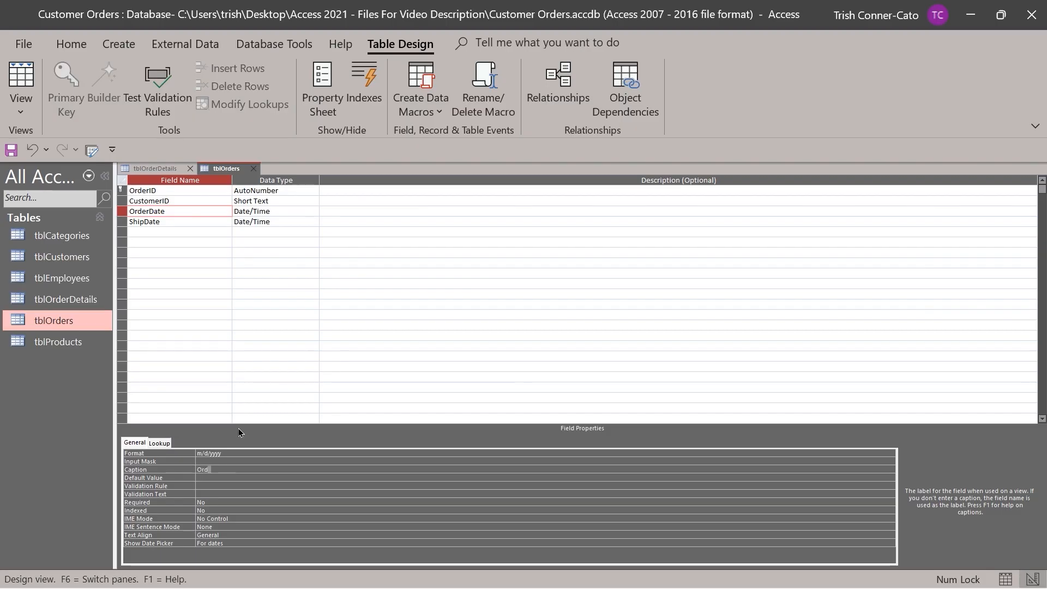
text(er Date)
key(Return)
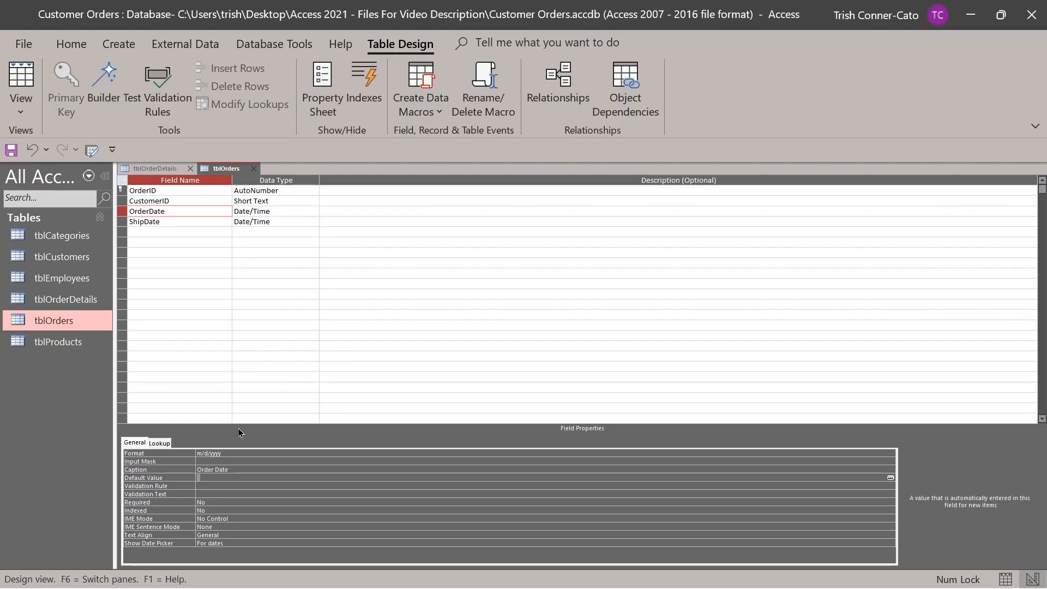
Set the caption of the ShipDate field to "Ship Date"
click(169, 221)
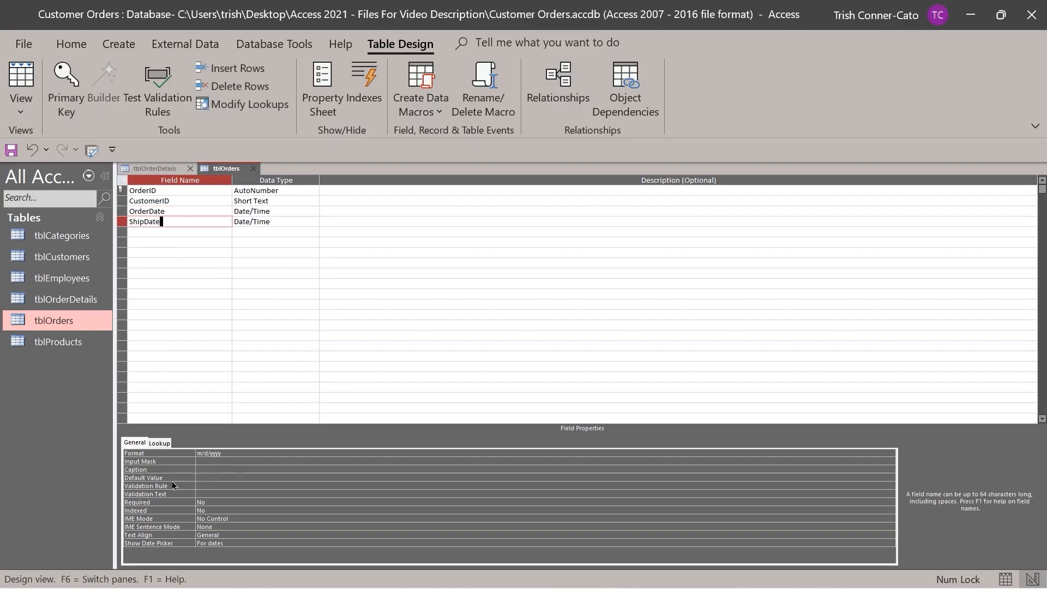
click(203, 469)
text(Ship )
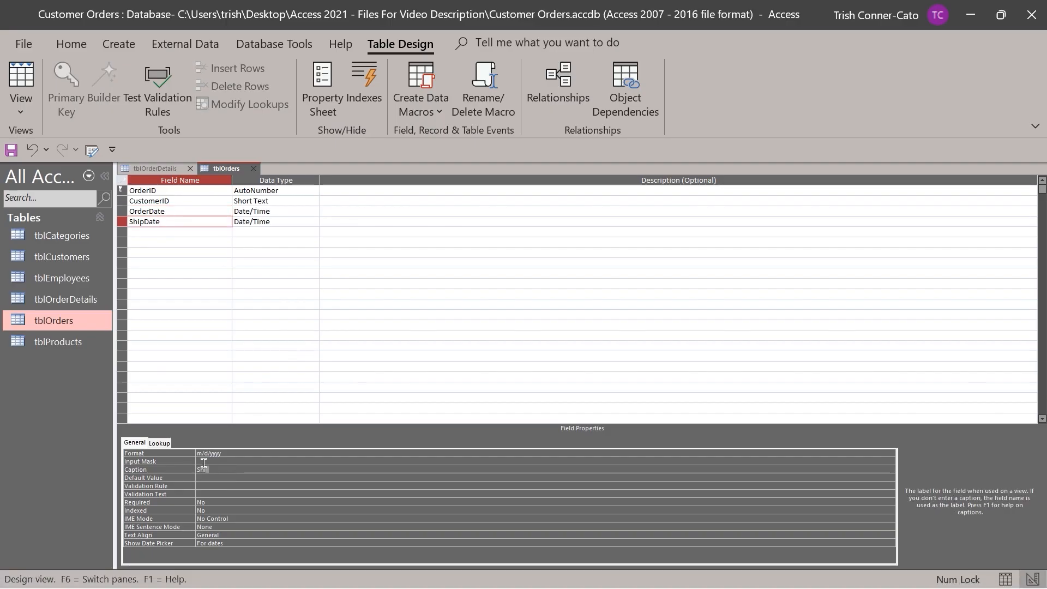
text(Date)
key(Return)
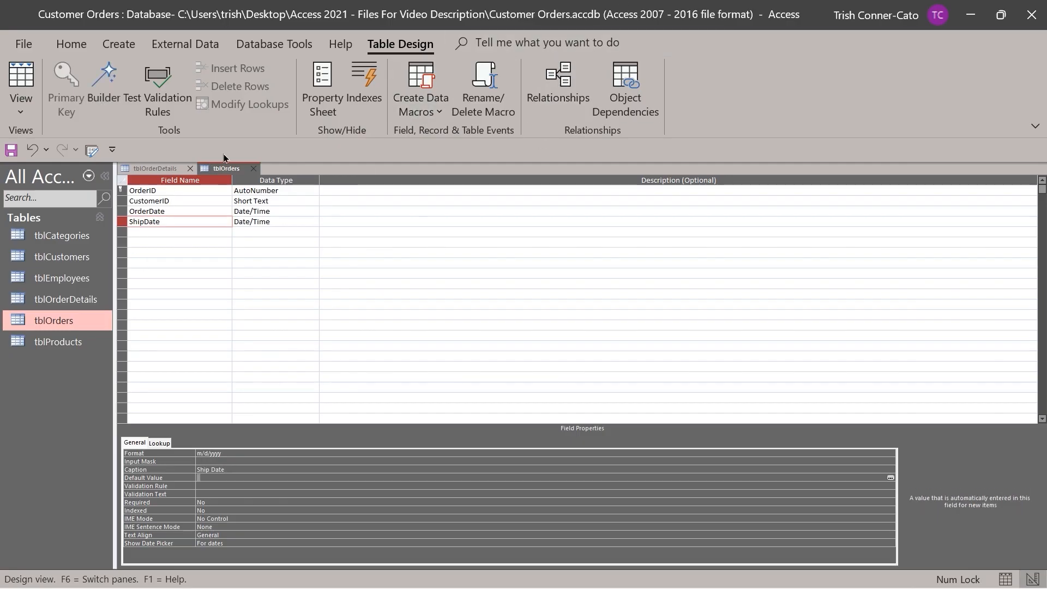
Save the caption changes and show tblOrders in Datasheet View
right_click(214, 170)
click(252, 183)
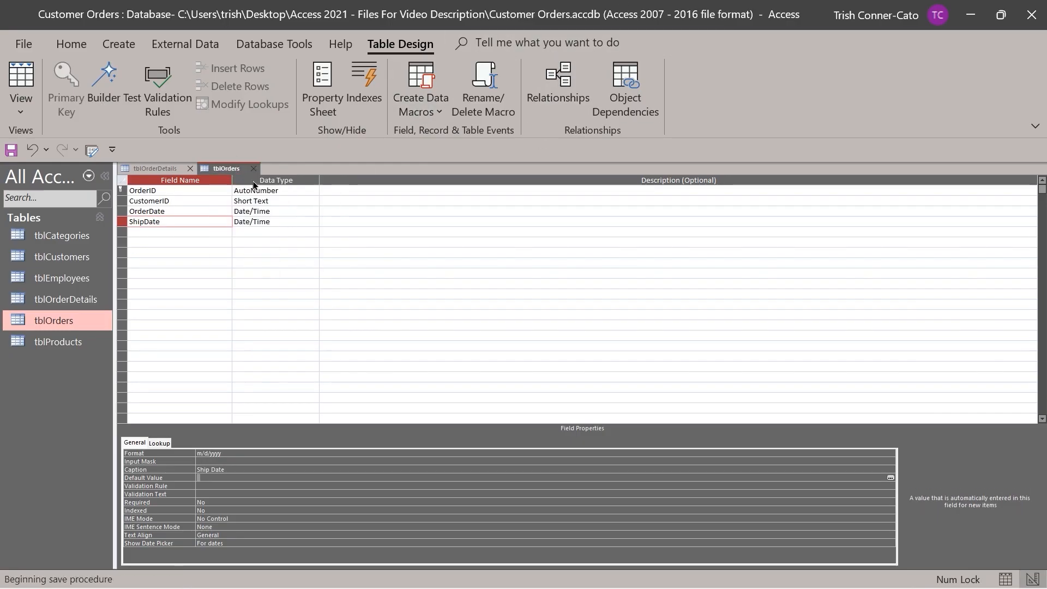
right_click(223, 167)
click(268, 268)
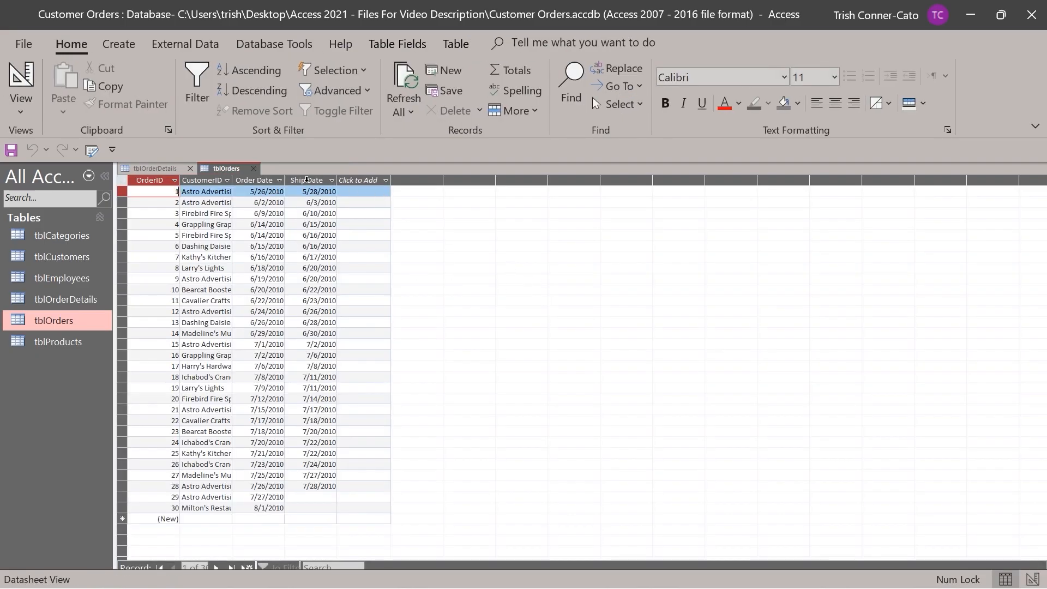
Close tblOrders, reopening it once to check its records before closing it again
click(254, 169)
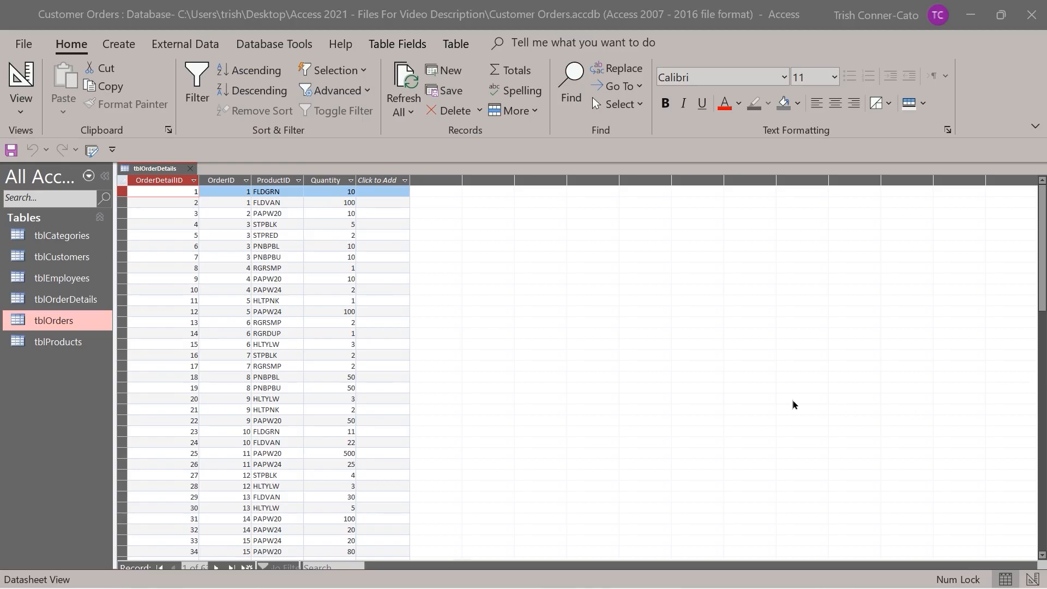
double_click(78, 326)
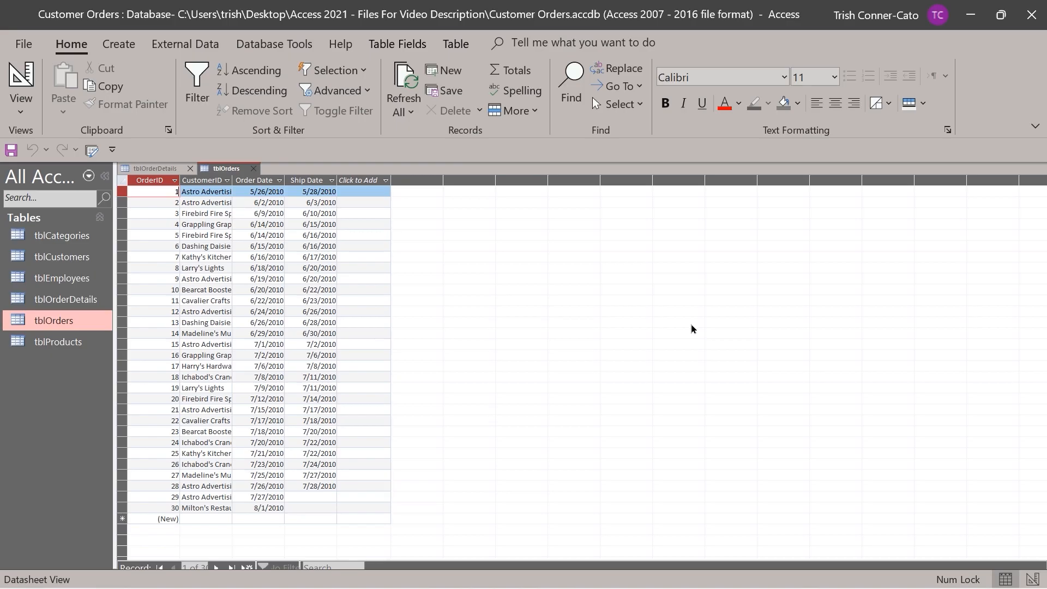
click(252, 168)
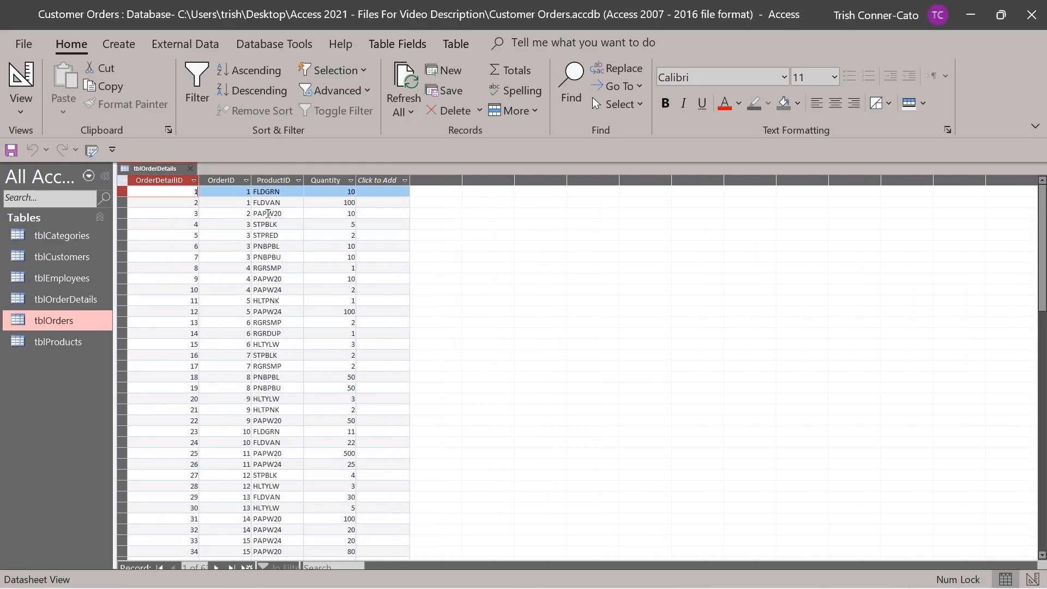
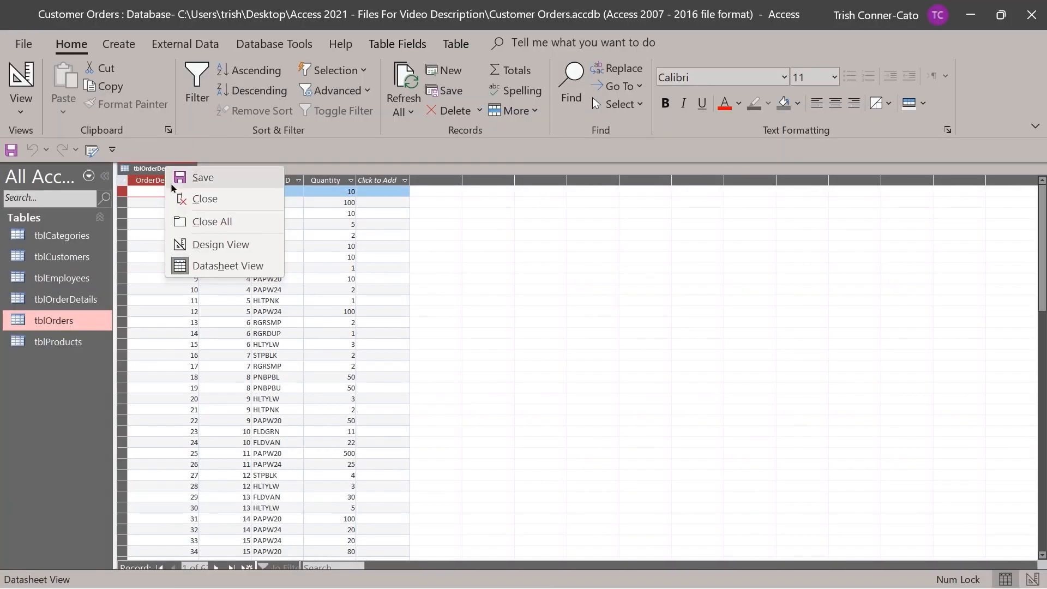
Show tblOrderDetails in Design View and insert an AutoNumber field named ID above OrderID
click(212, 249)
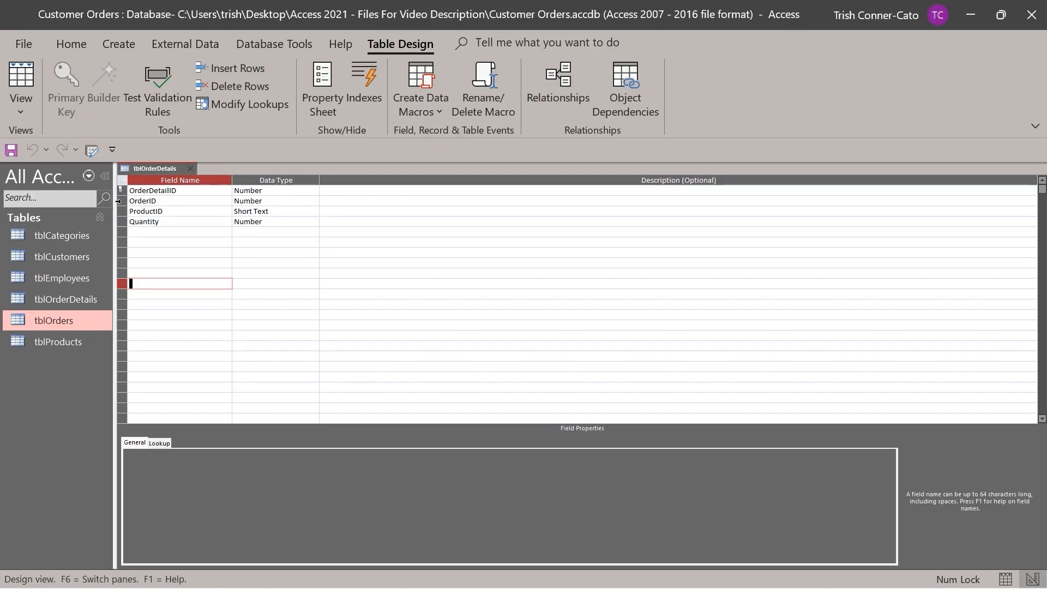
right_click(120, 203)
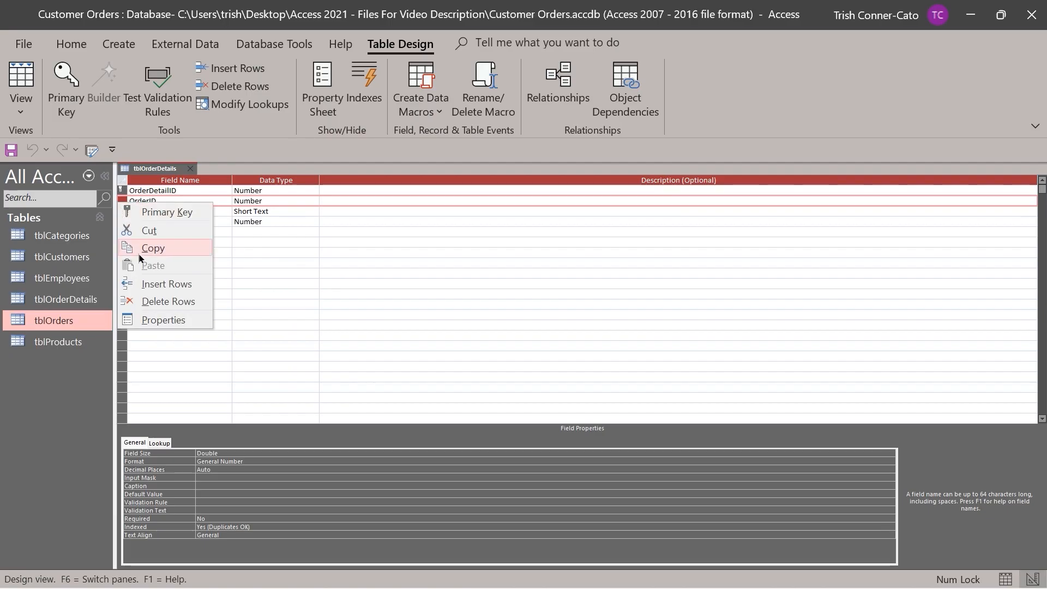
click(157, 284)
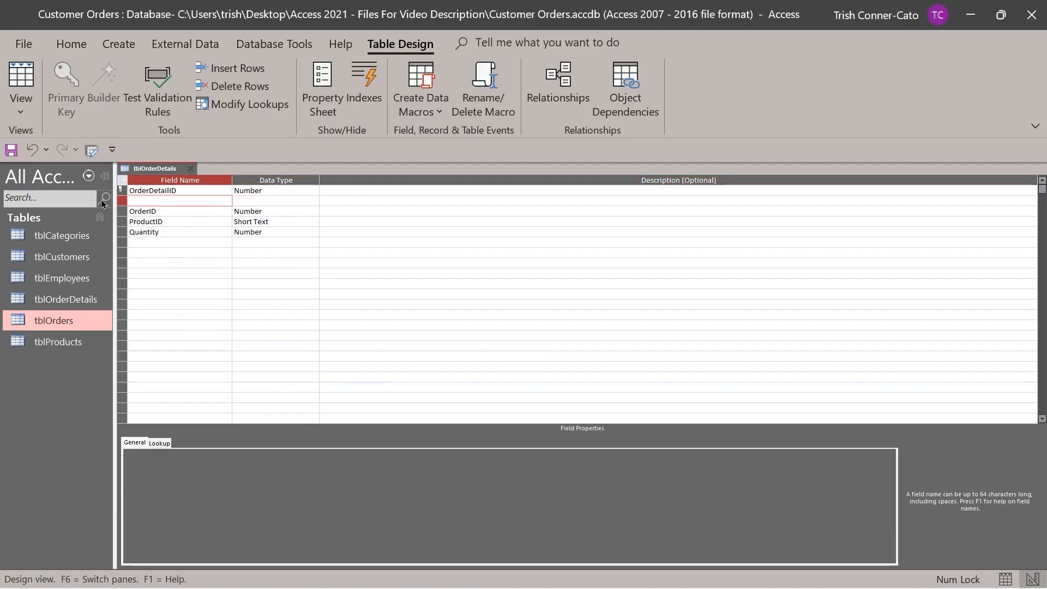
text(ID)
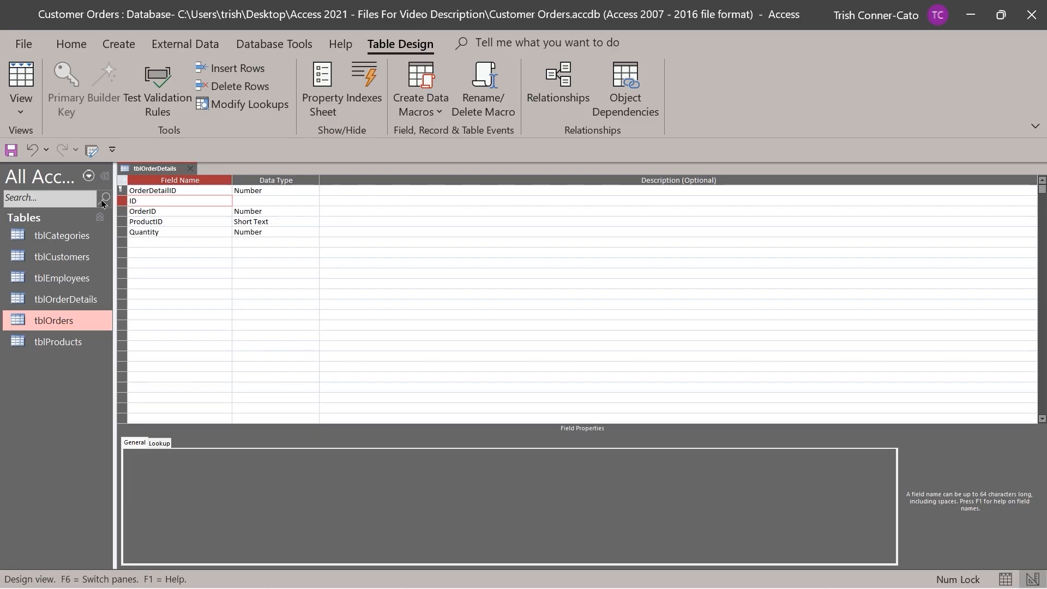
key(Tab)
text(a)
key(Tab)
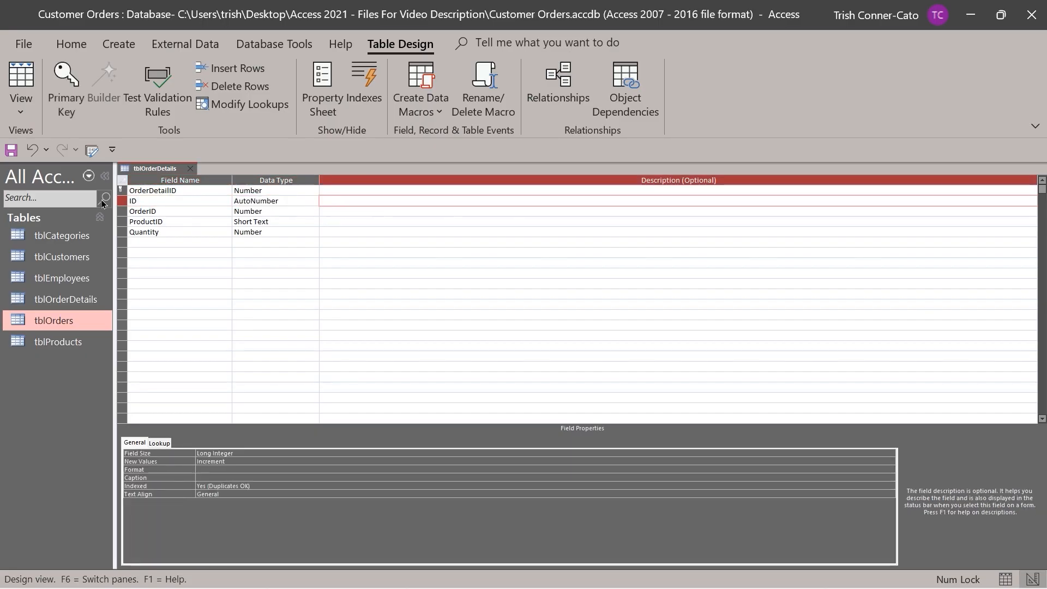
Save the design of tblOrderDetails and show the table in Datasheet View
right_click(152, 171)
click(181, 187)
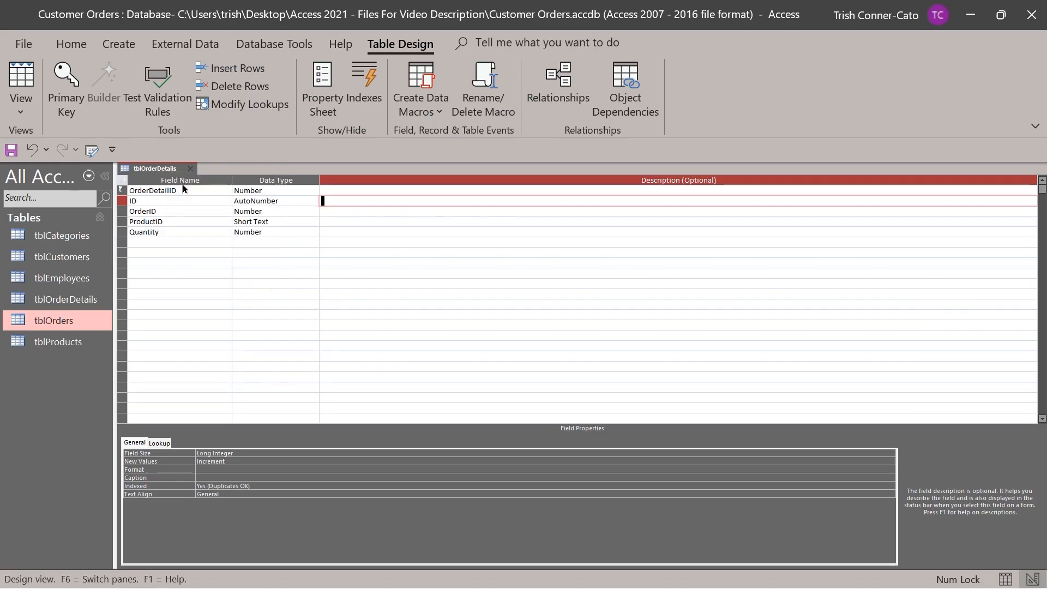
right_click(150, 169)
click(210, 268)
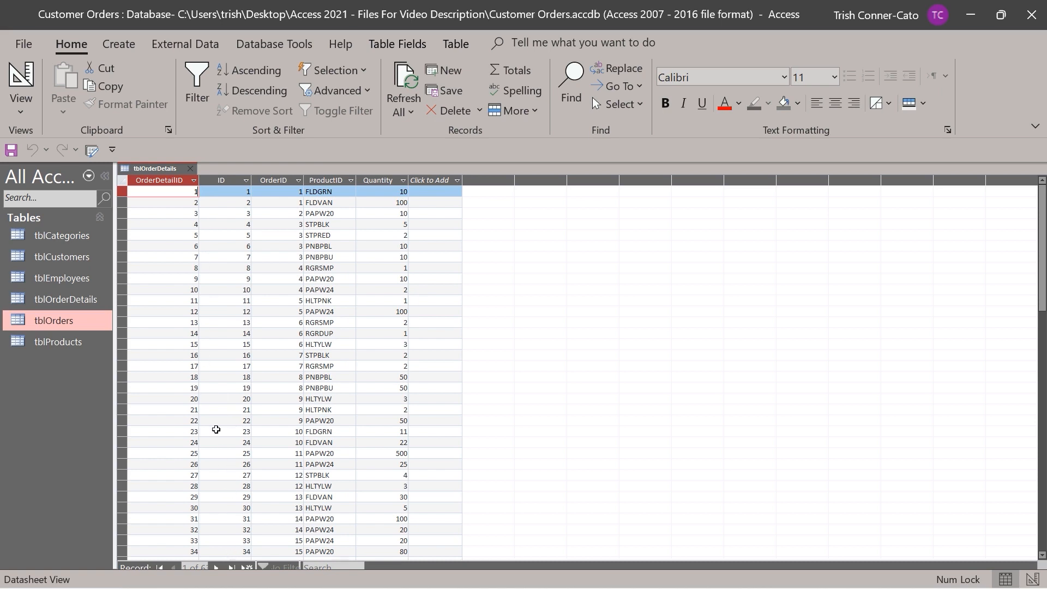
Return tblOrderDetails to Design View
right_click(161, 175)
right_click(149, 170)
click(150, 165)
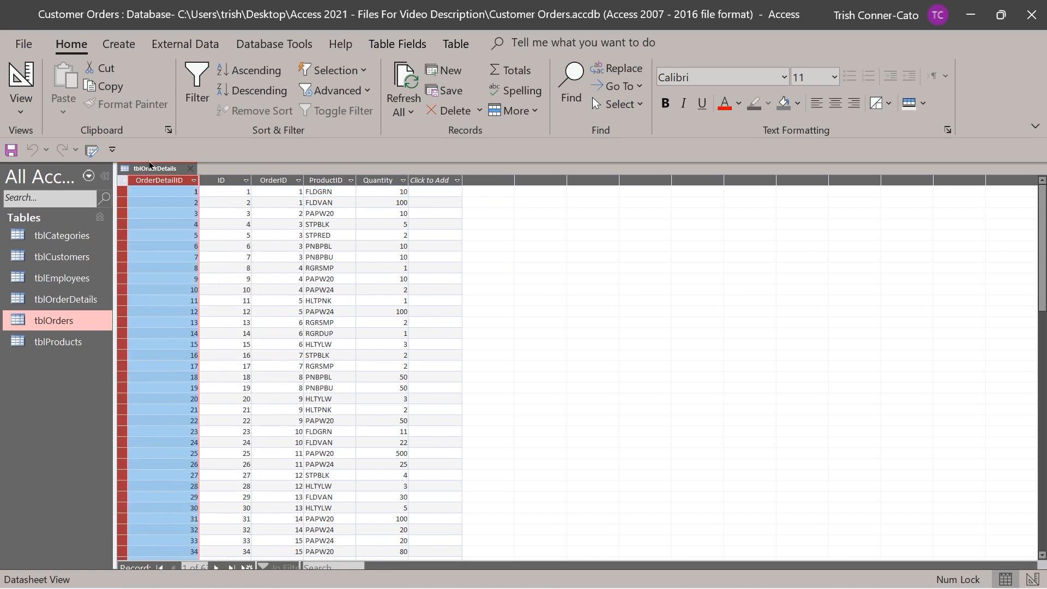
right_click(150, 163)
click(144, 170)
right_click(143, 169)
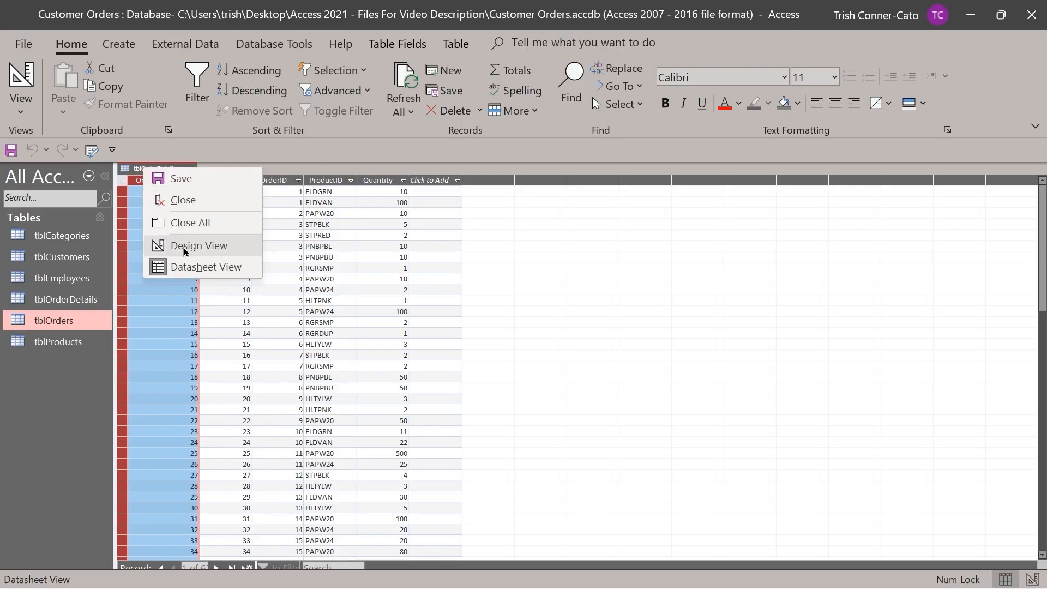
click(184, 246)
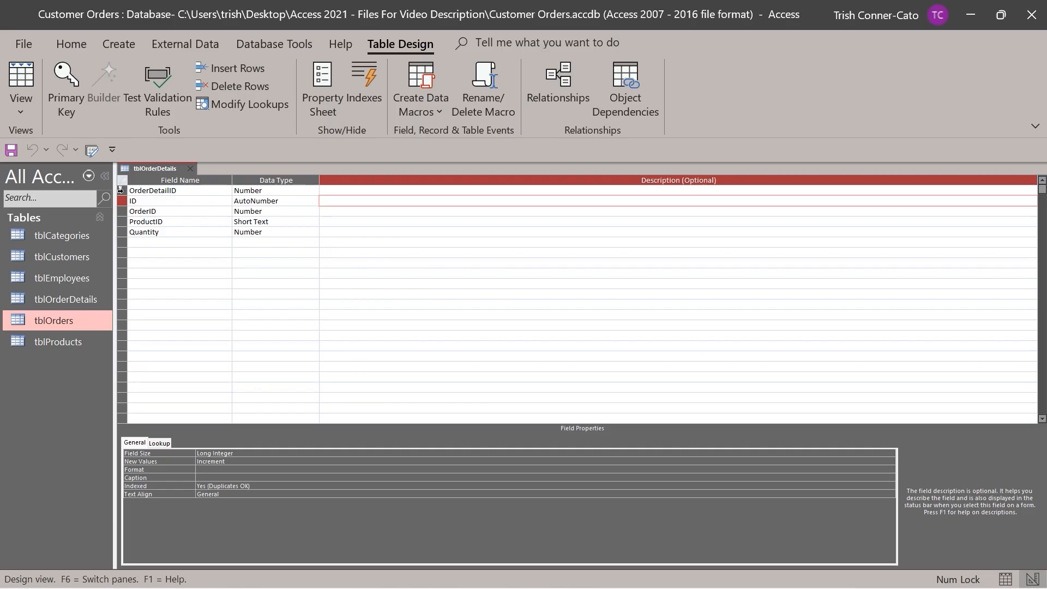
Remove the primary key from the numeric OrderDetailID field and permanently delete that field
right_click(121, 189)
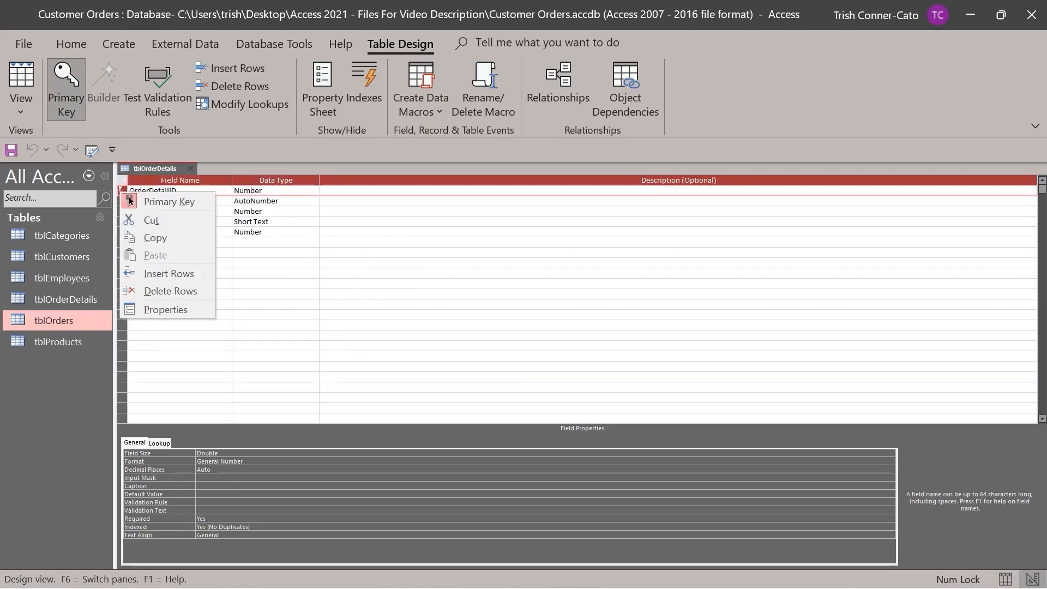
click(137, 202)
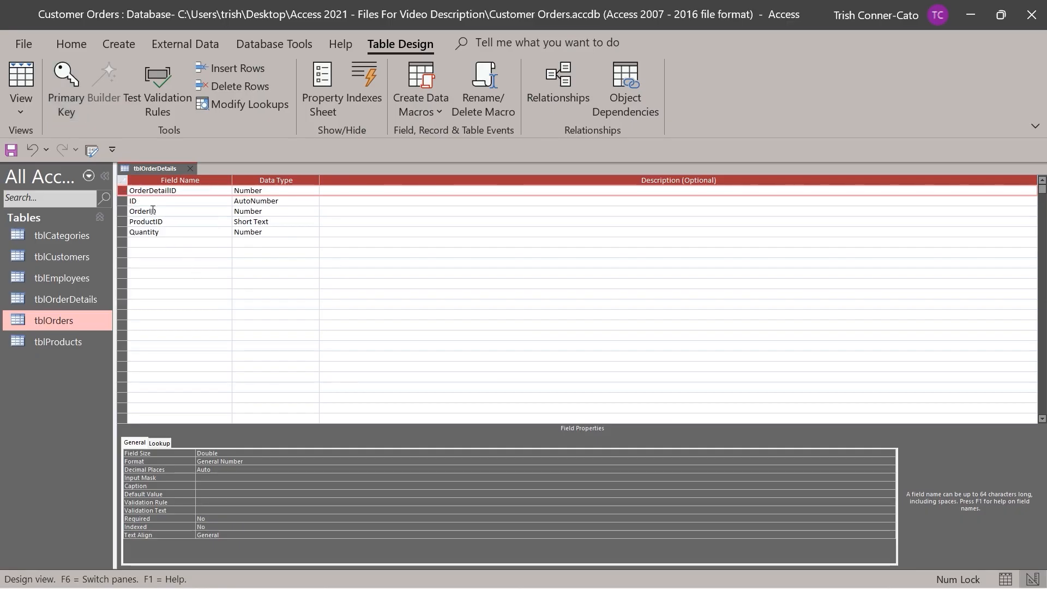
right_click(125, 189)
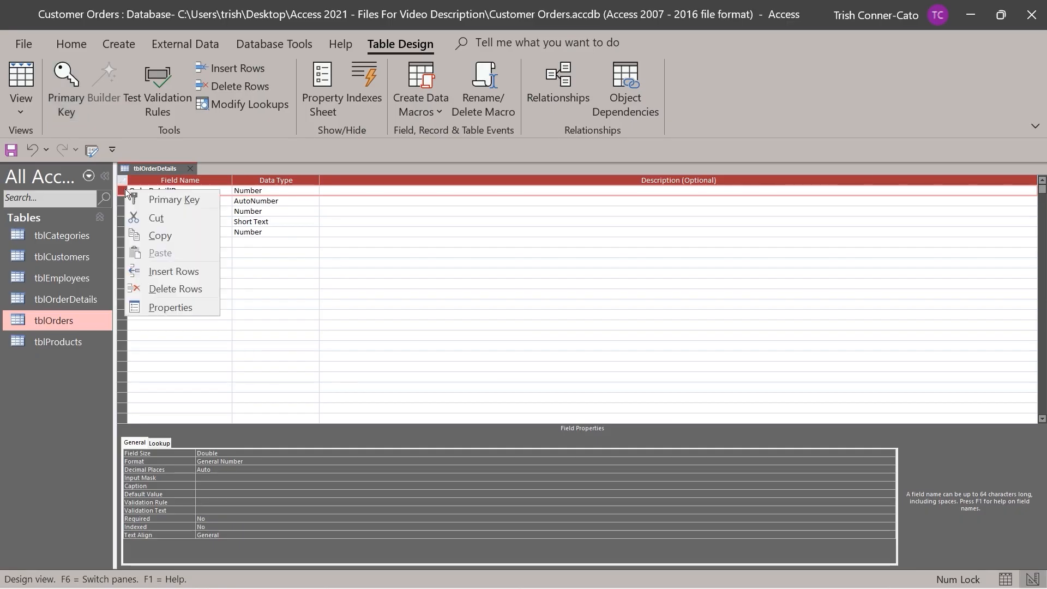
click(175, 289)
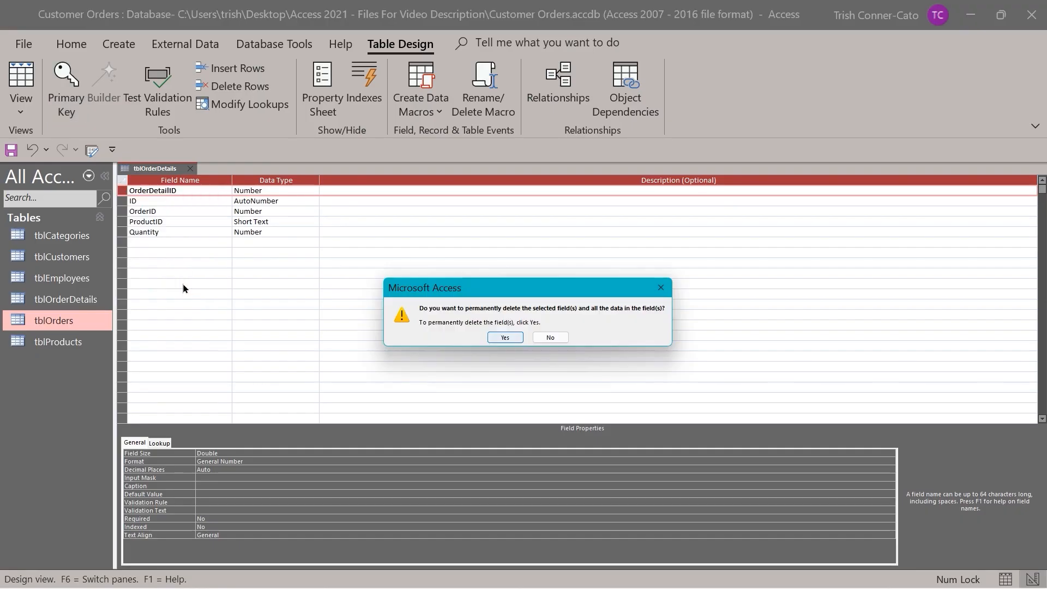
click(505, 338)
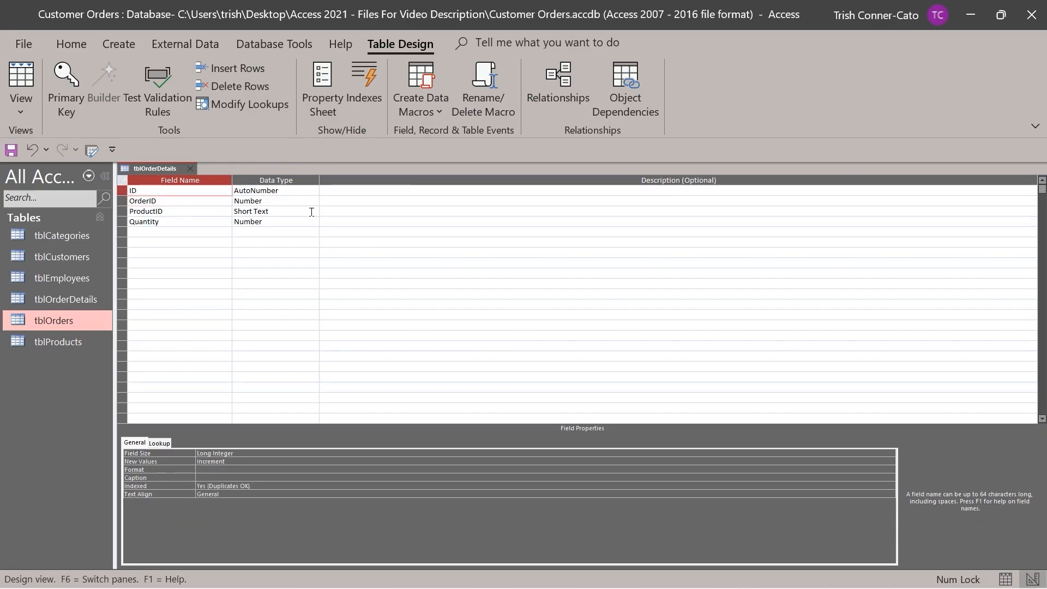
Rename the AutoNumber ID field as OrderDetailID and make it the primary key
text(OrderDetail)
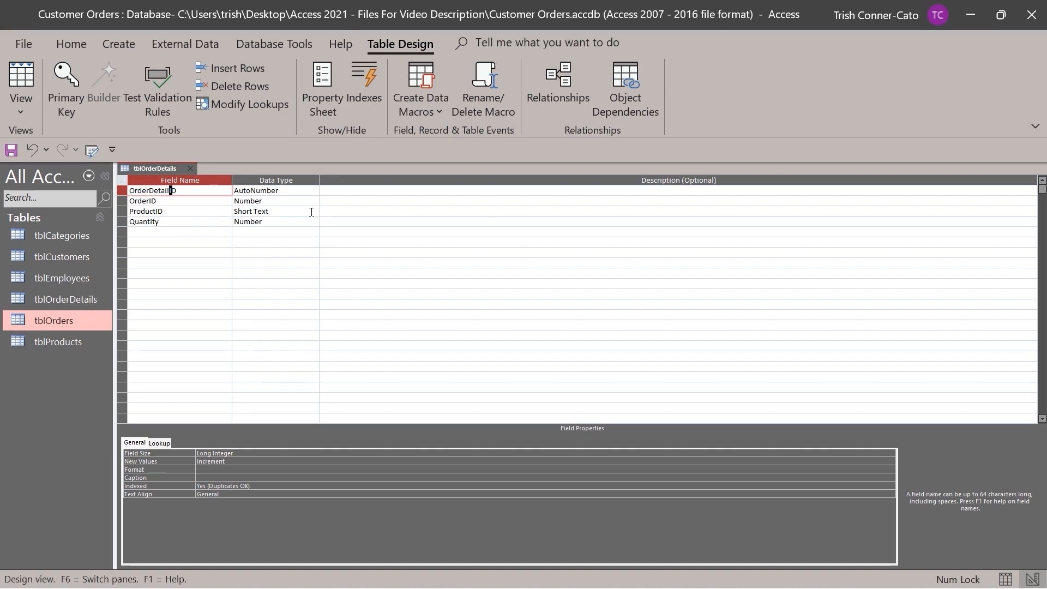
click(157, 262)
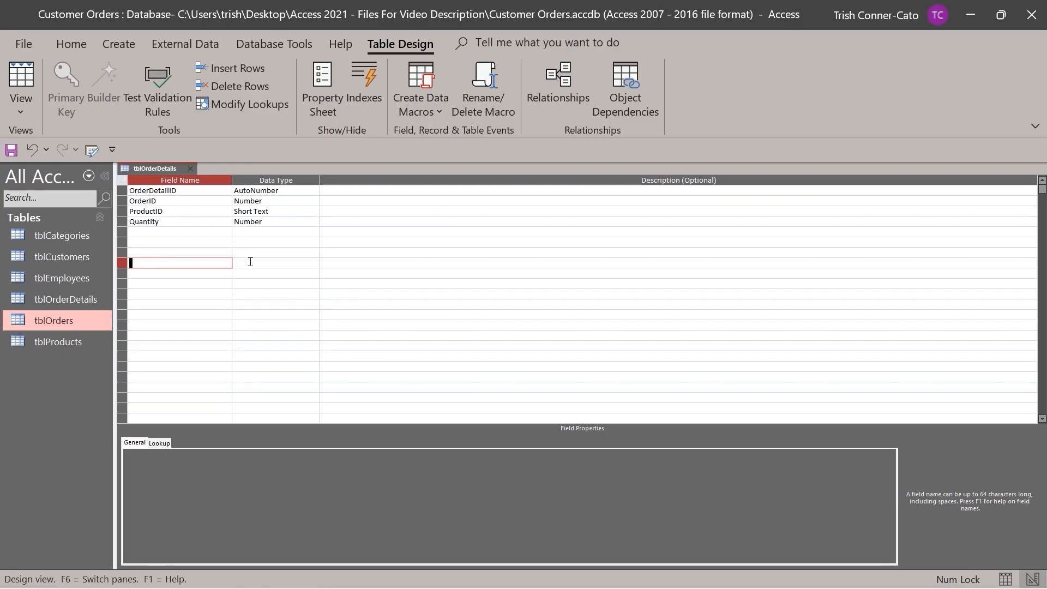
right_click(122, 191)
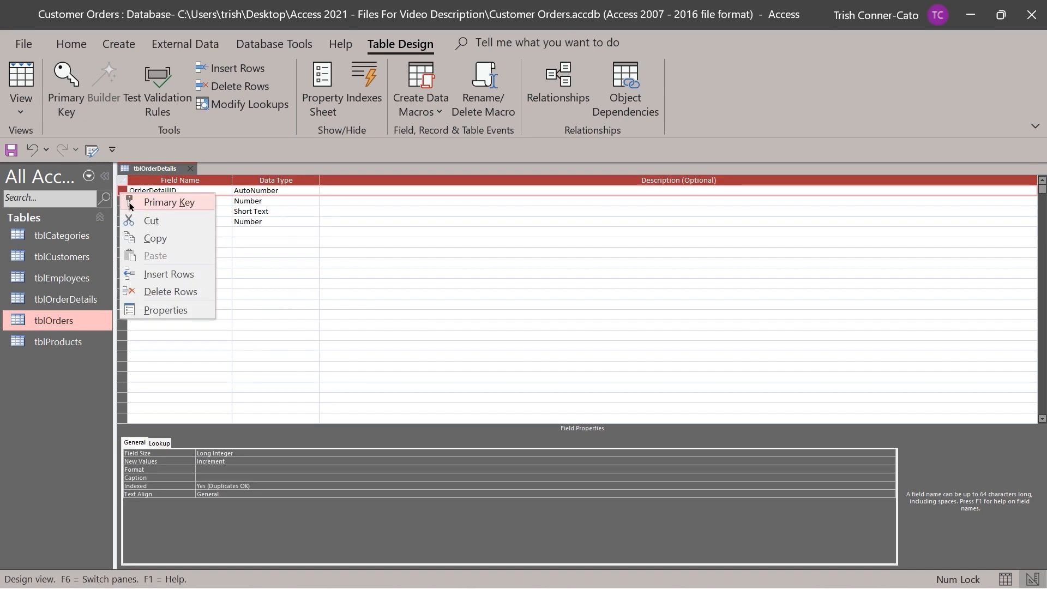
click(143, 203)
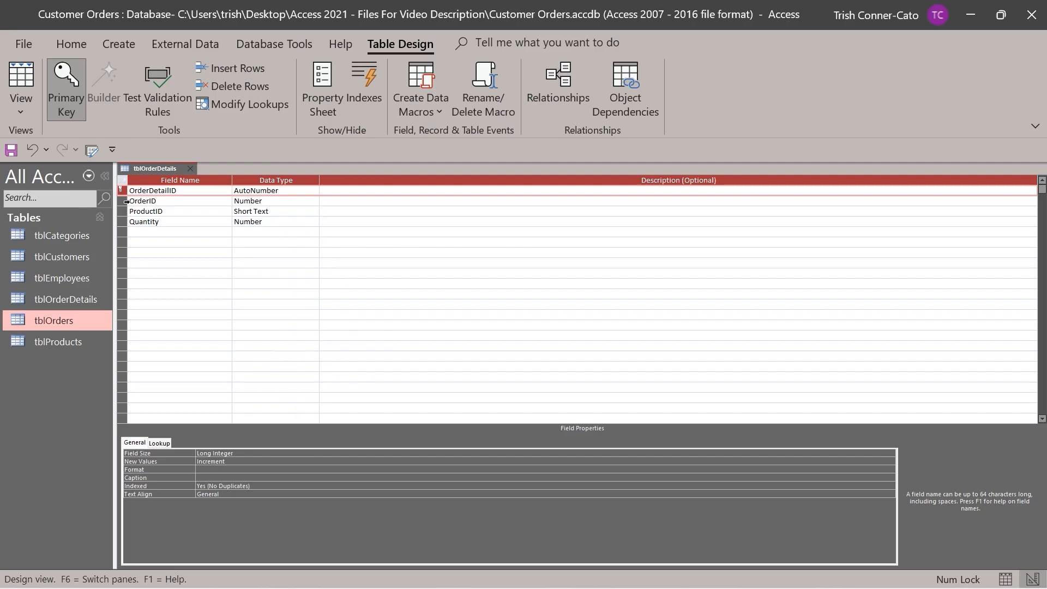
Try OrderID as the only primary key of tblOrderDetails and clear that key again
right_click(125, 202)
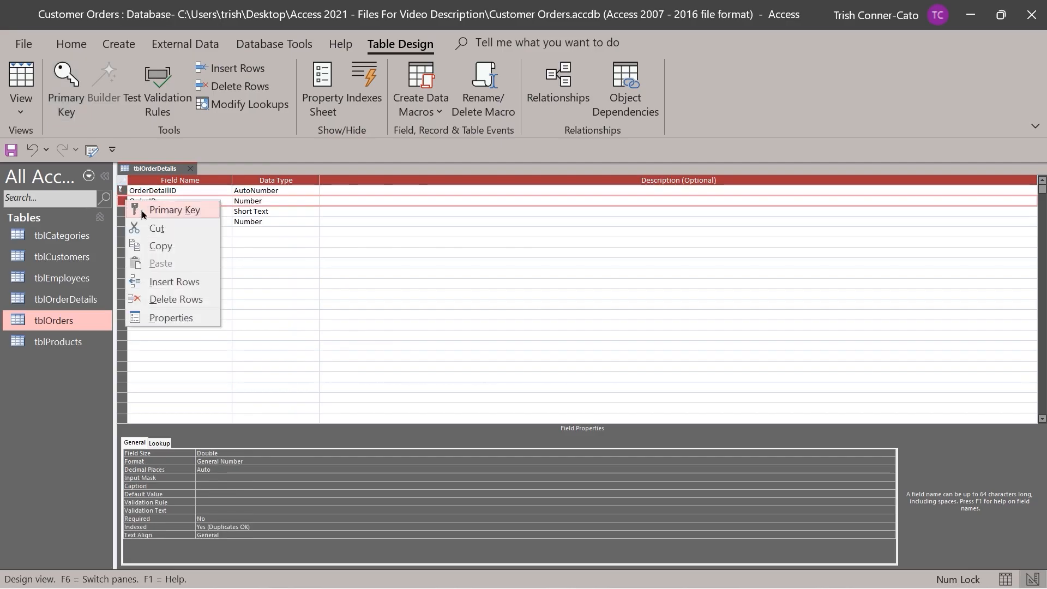
click(143, 213)
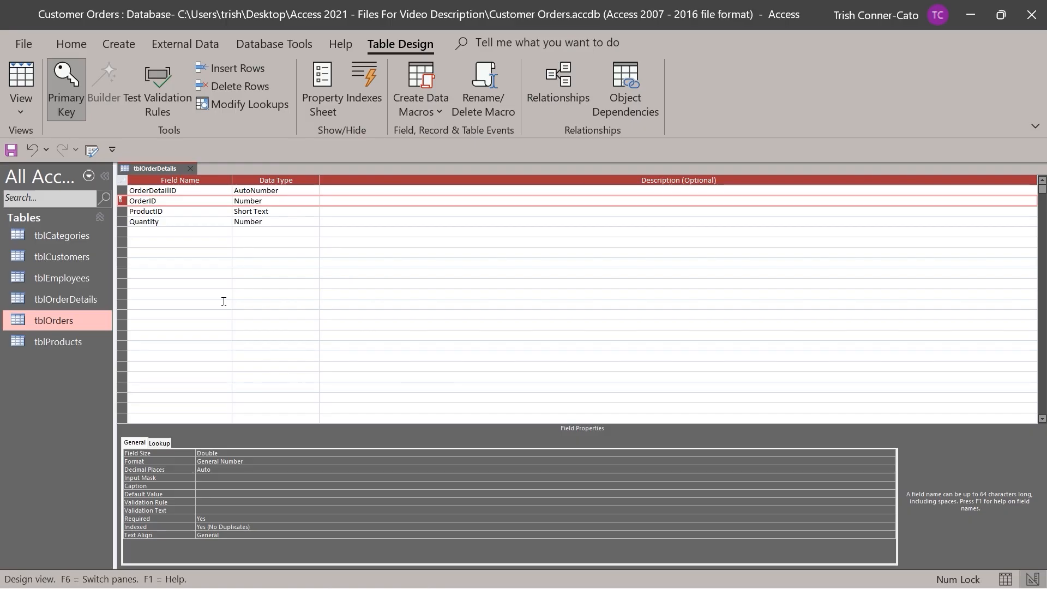
right_click(120, 201)
click(146, 210)
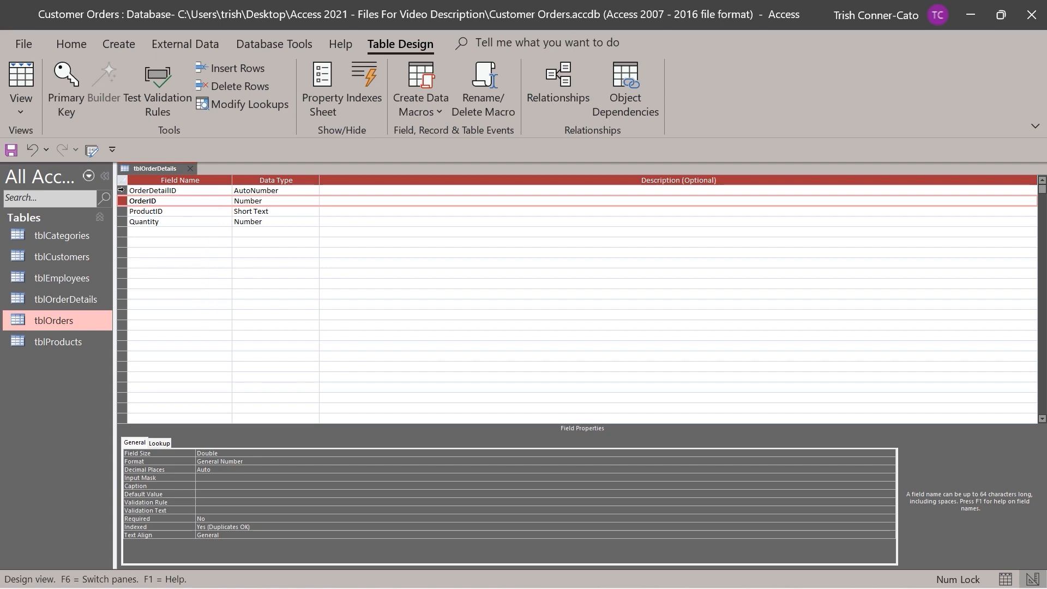
Set OrderDetailID and OrderID together as the composite primary key of tblOrderDetails
click(121, 190)
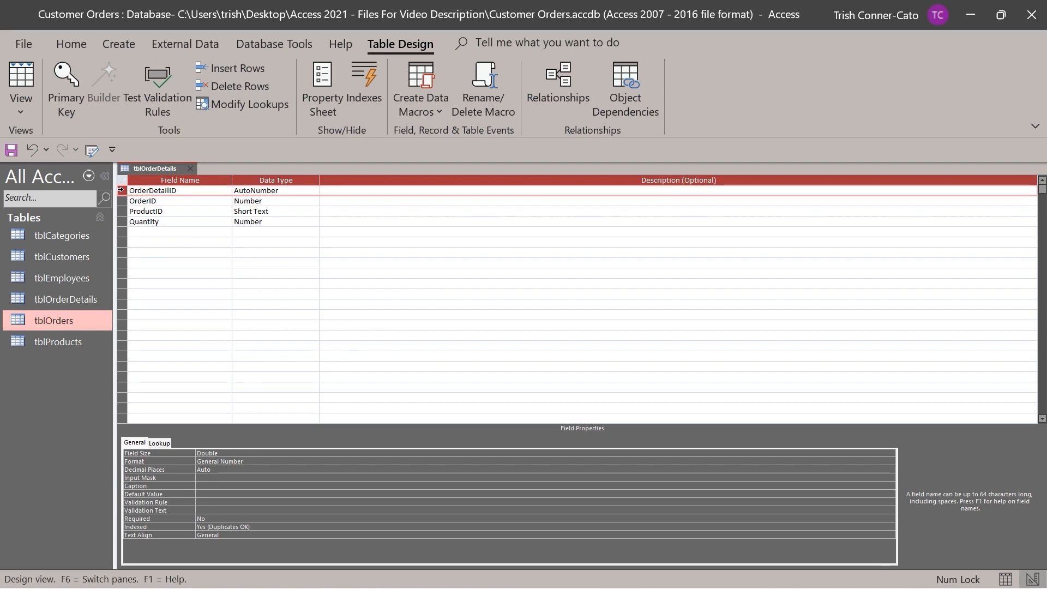
click(121, 200)
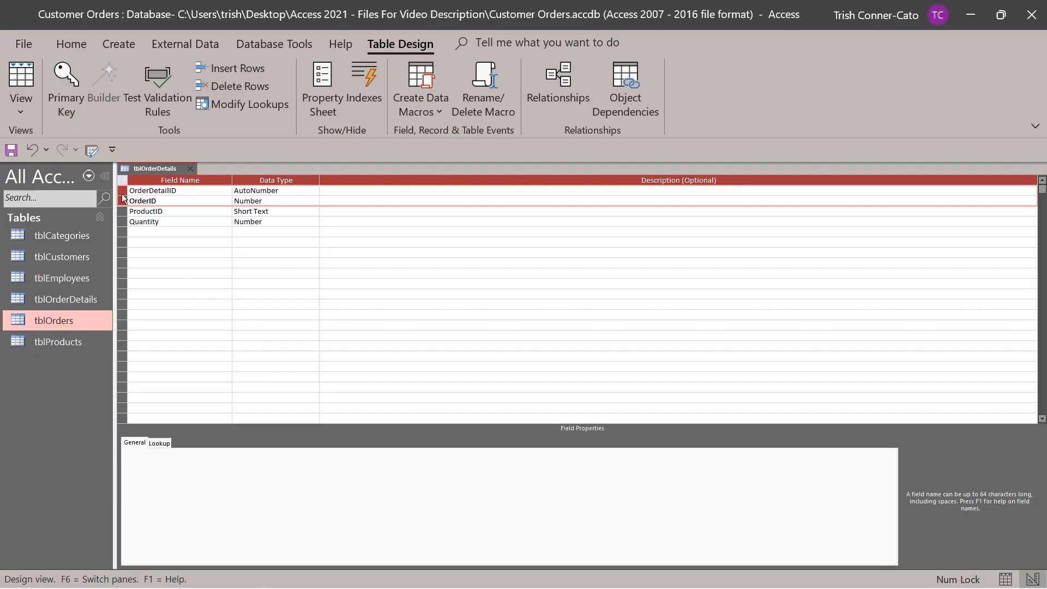
click(64, 85)
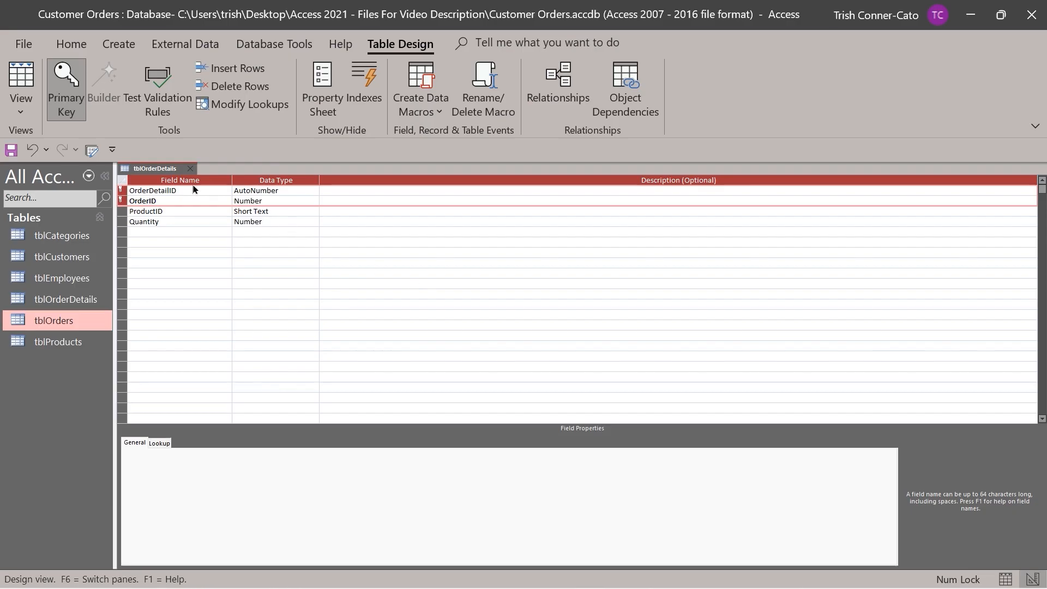
Save the design of tblOrderDetails and close the table
right_click(159, 172)
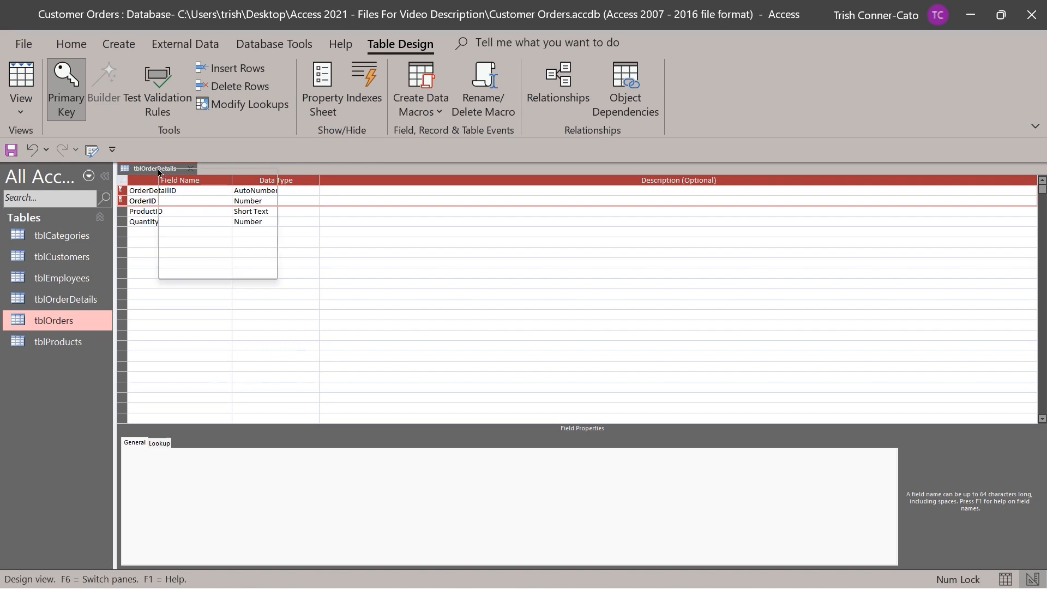
click(179, 179)
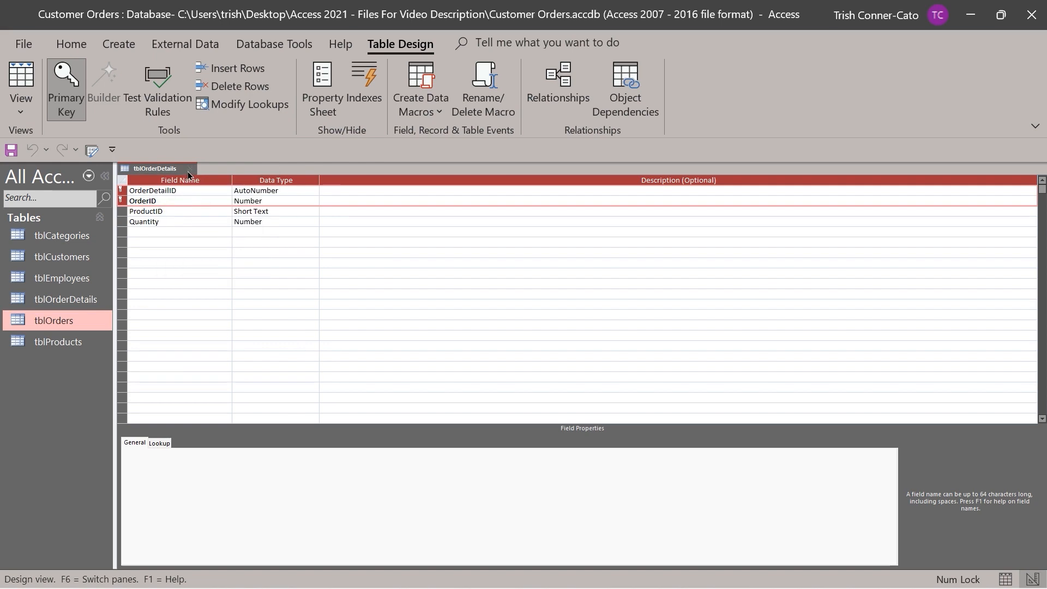
click(189, 169)
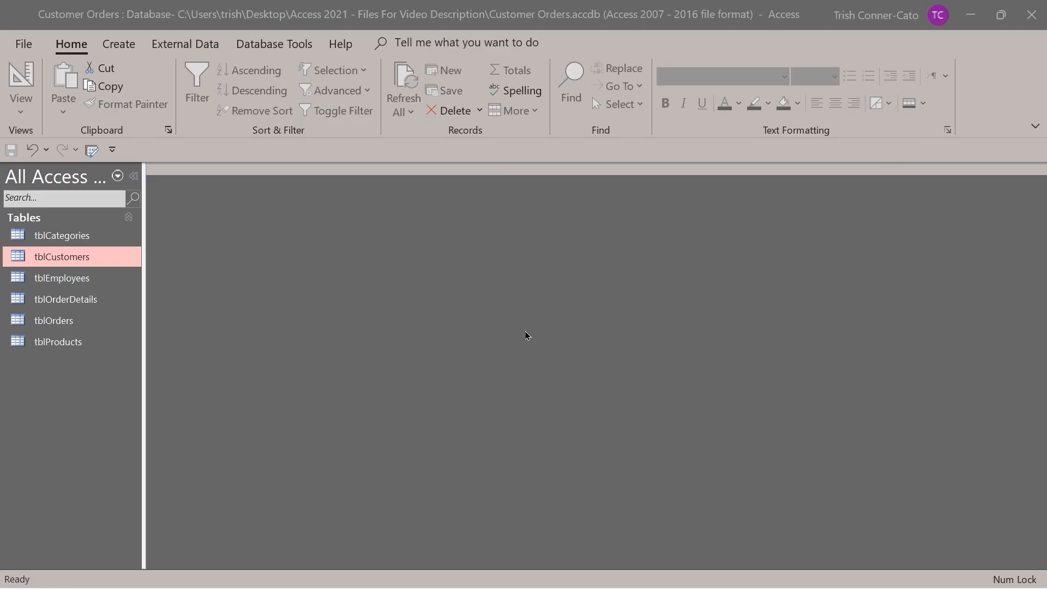
Open tblCustomers and sort its records by State from A to Z, and by Active from selected to cleared
double_click(55, 257)
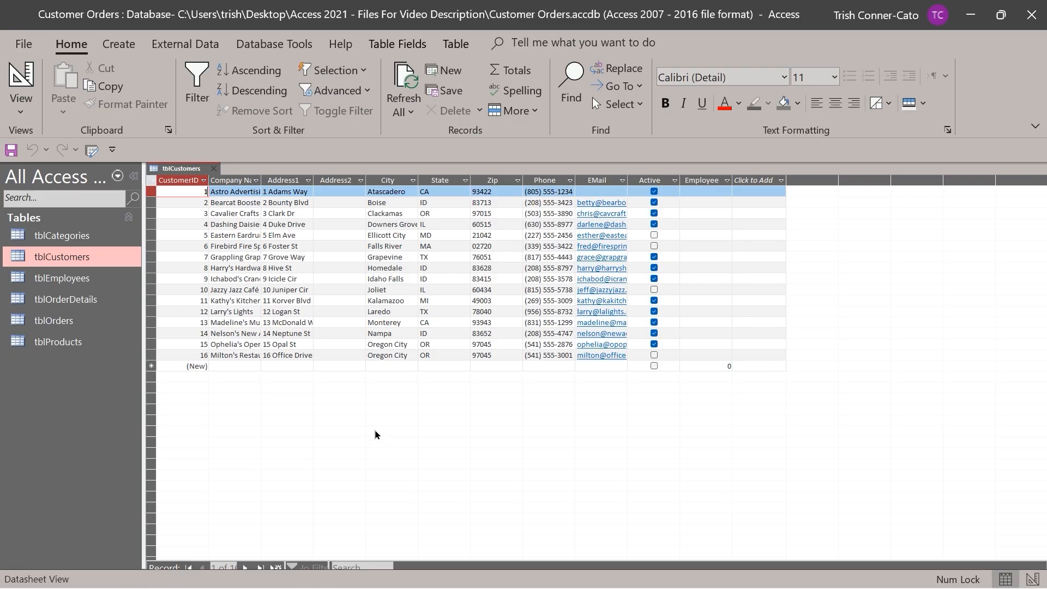
right_click(430, 184)
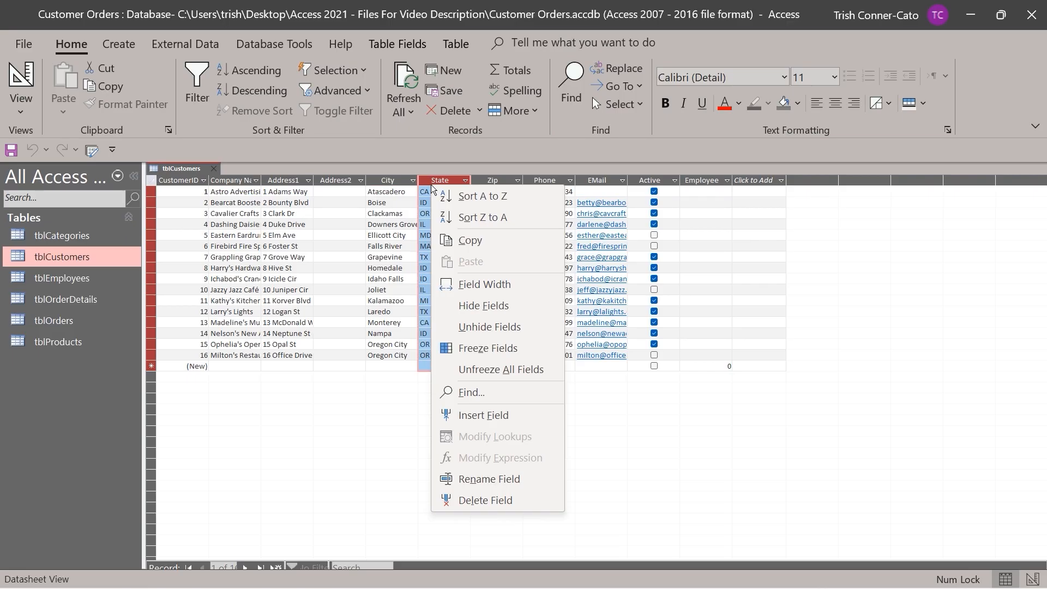
click(478, 201)
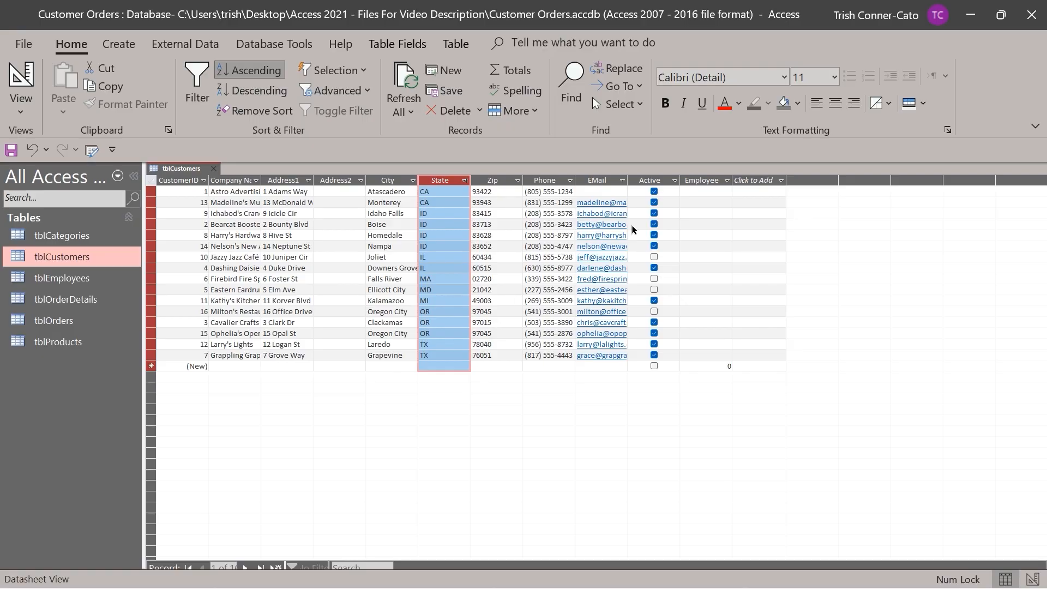
right_click(647, 182)
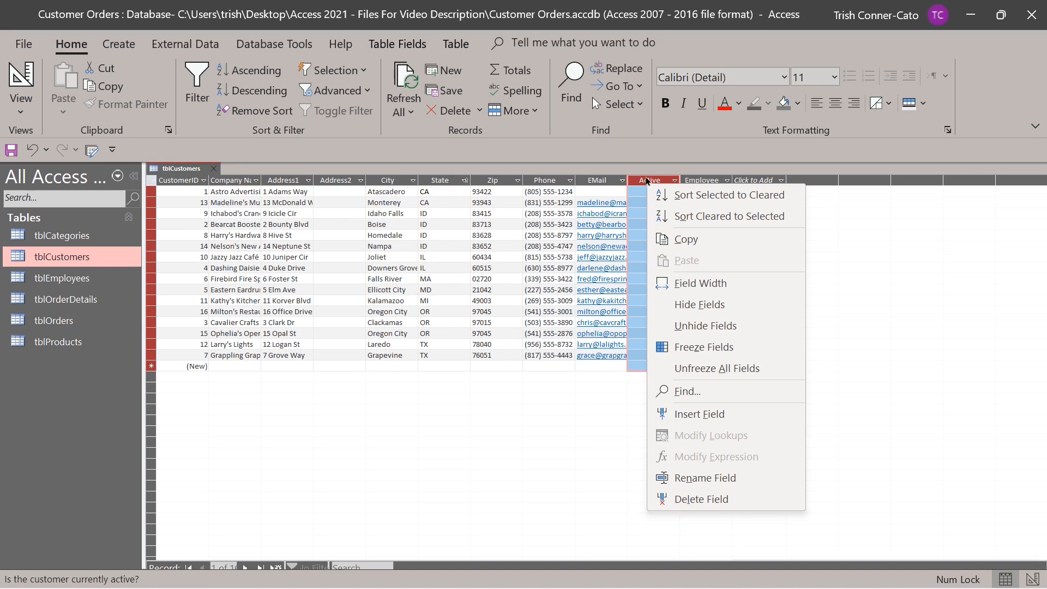
click(702, 196)
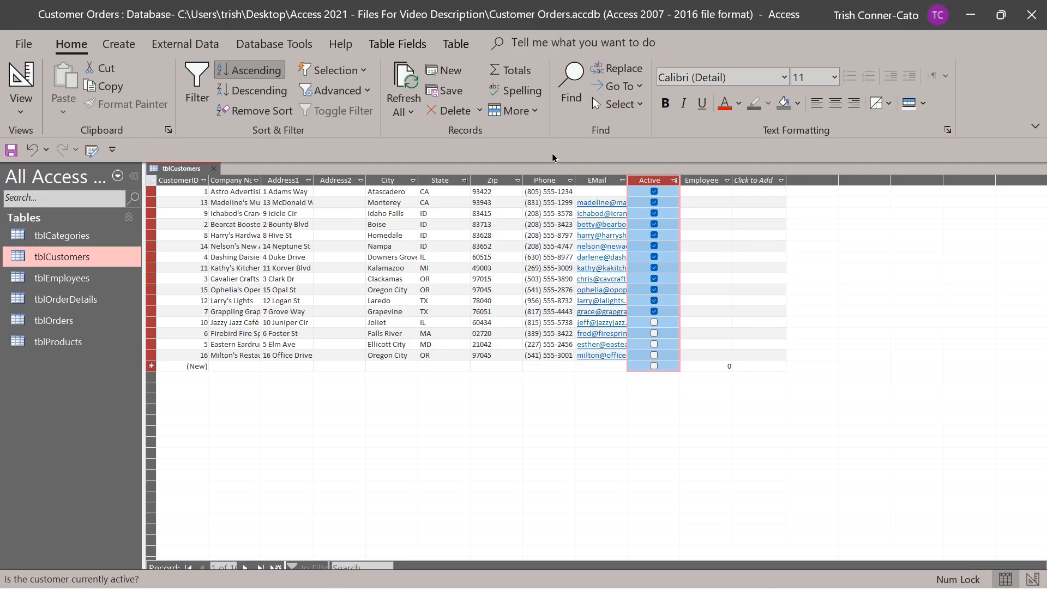
Remove all sorting from tblCustomers and place the cursor in the first record's Phone field
click(247, 111)
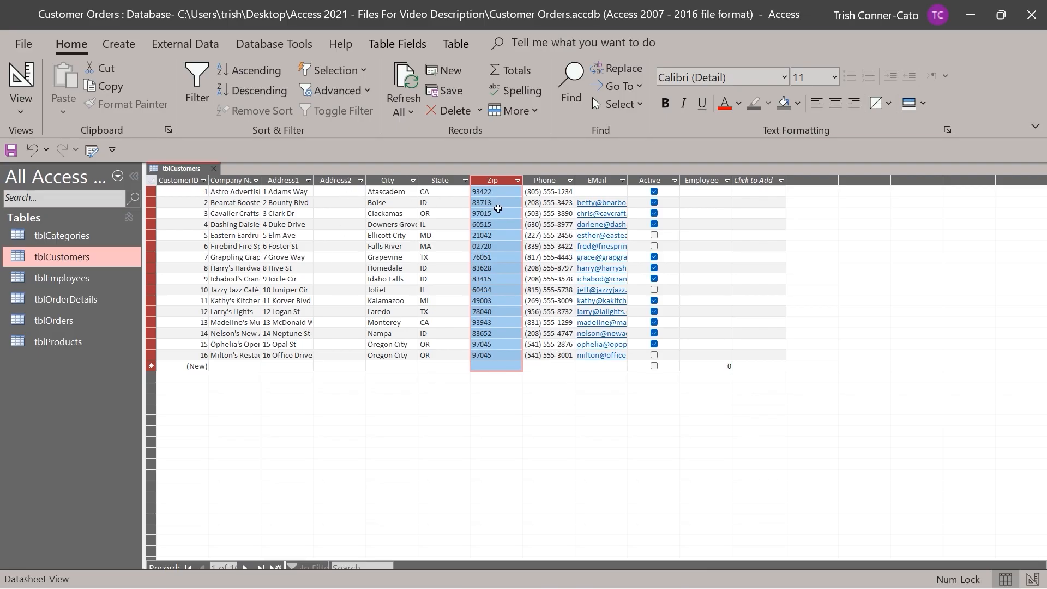
click(544, 192)
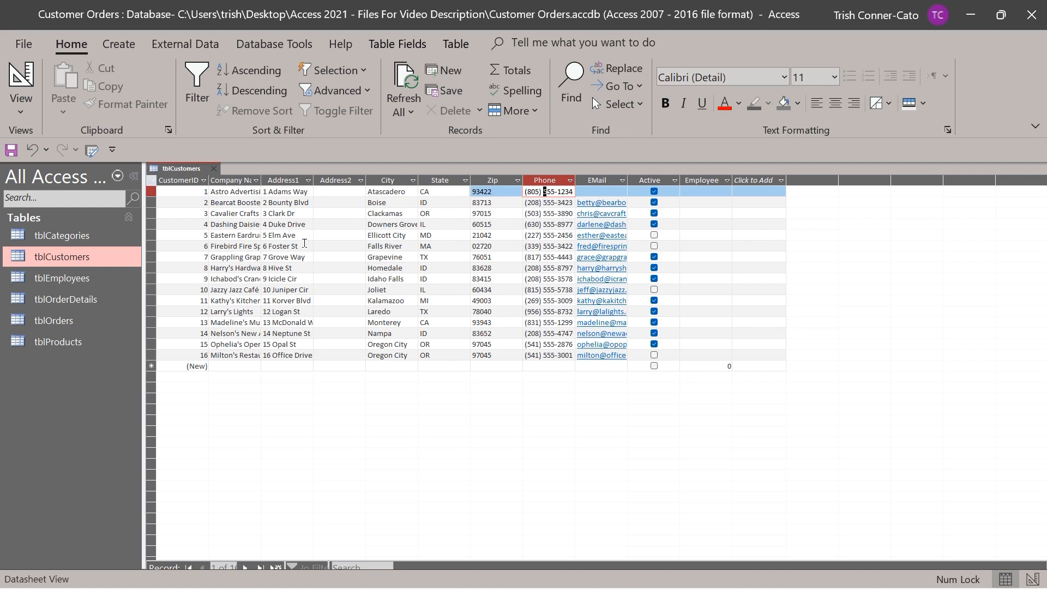
Filter tblCustomers to records whose State equals CA, and turn the filter off again
right_click(442, 193)
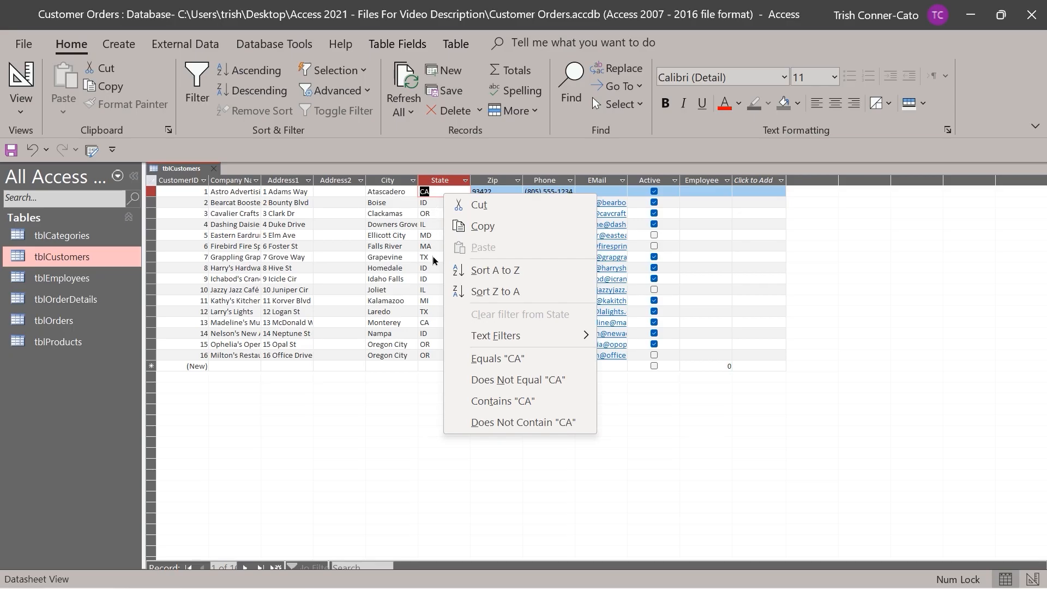
click(513, 363)
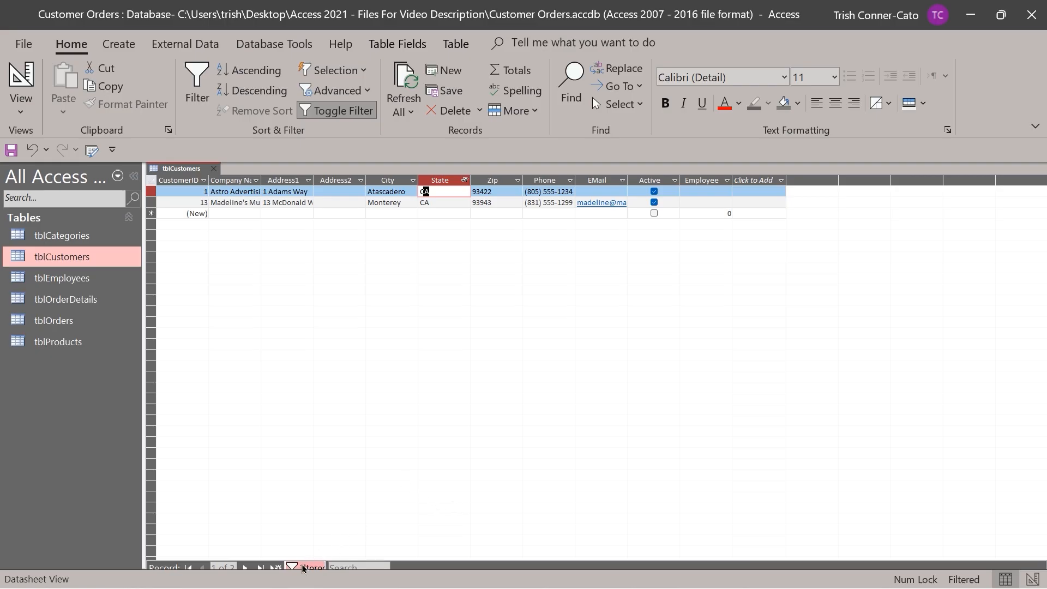
click(320, 113)
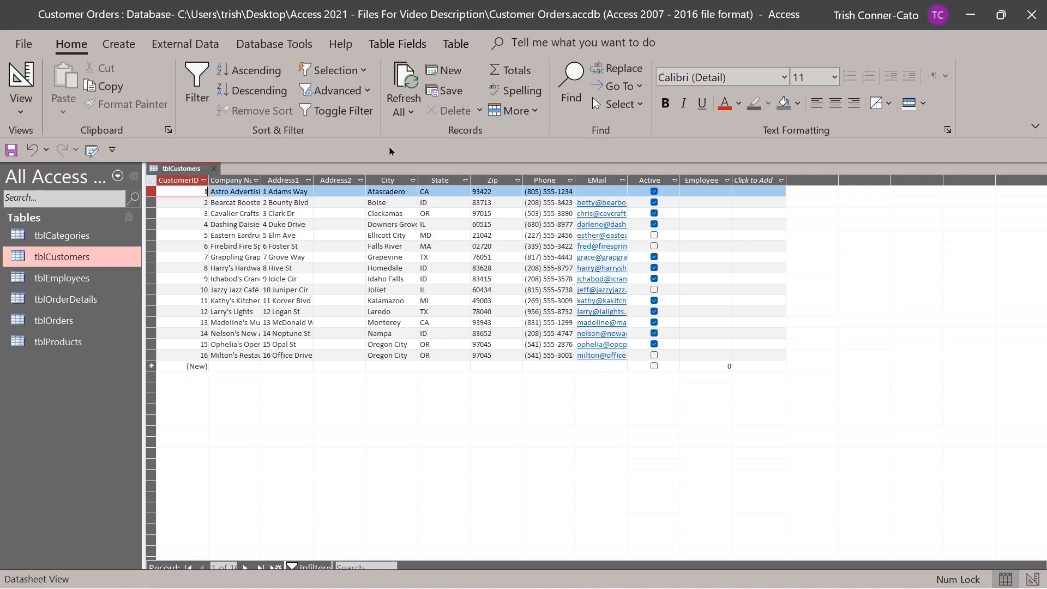
click(438, 202)
right_click(437, 201)
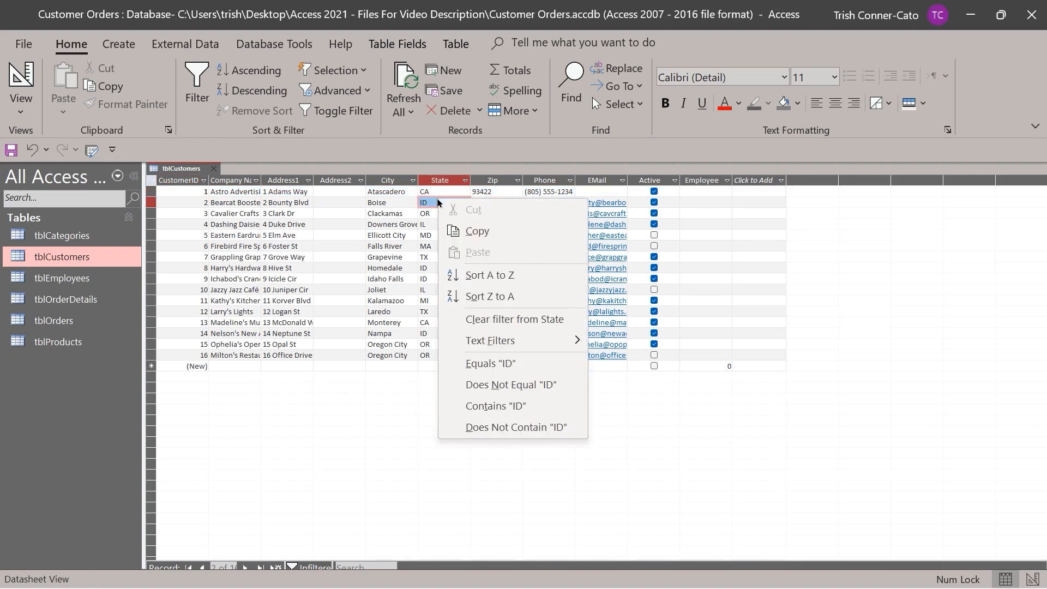
click(439, 184)
right_click(438, 184)
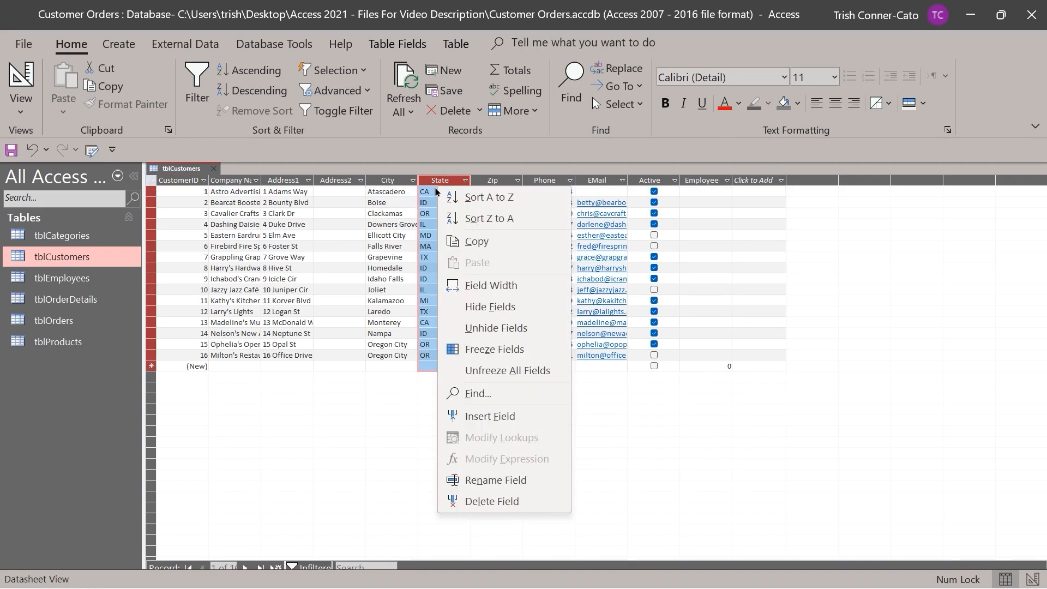
key(Escape)
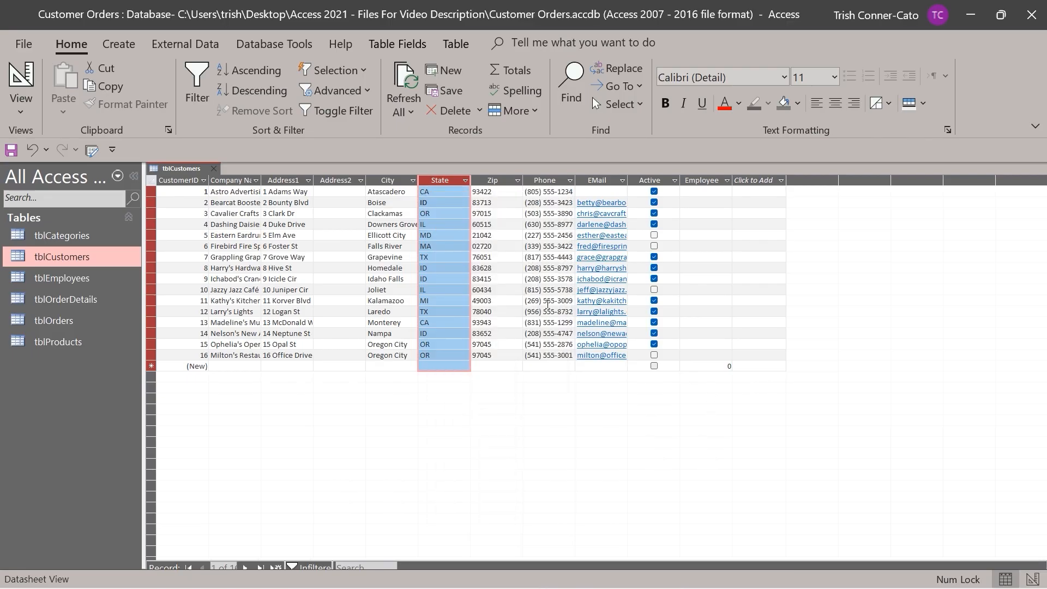
click(511, 233)
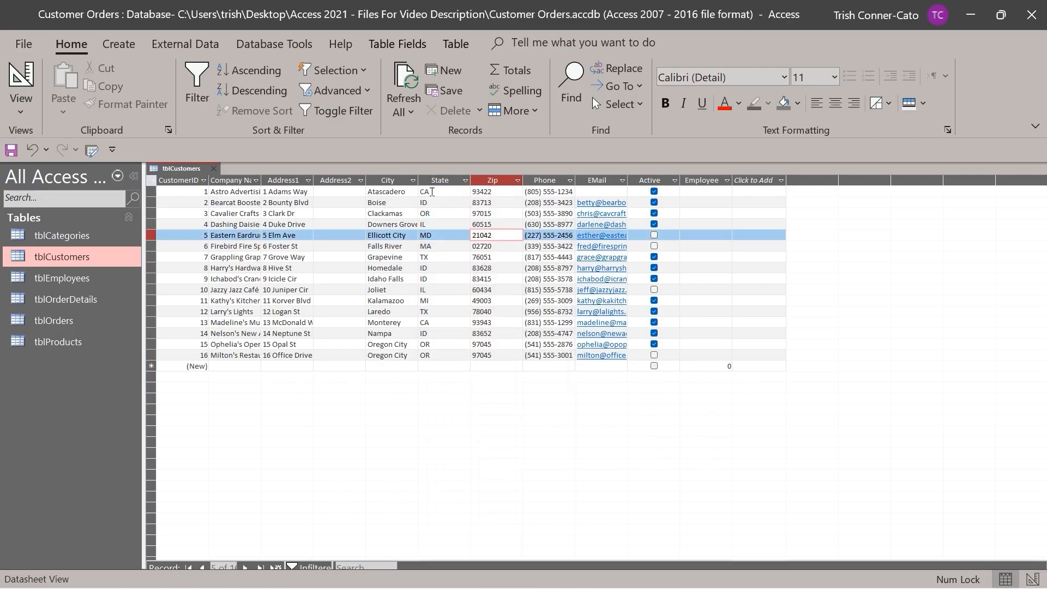
Filter tblCustomers to records whose State does not equal CA, and switch back to the unfiltered records
right_click(432, 191)
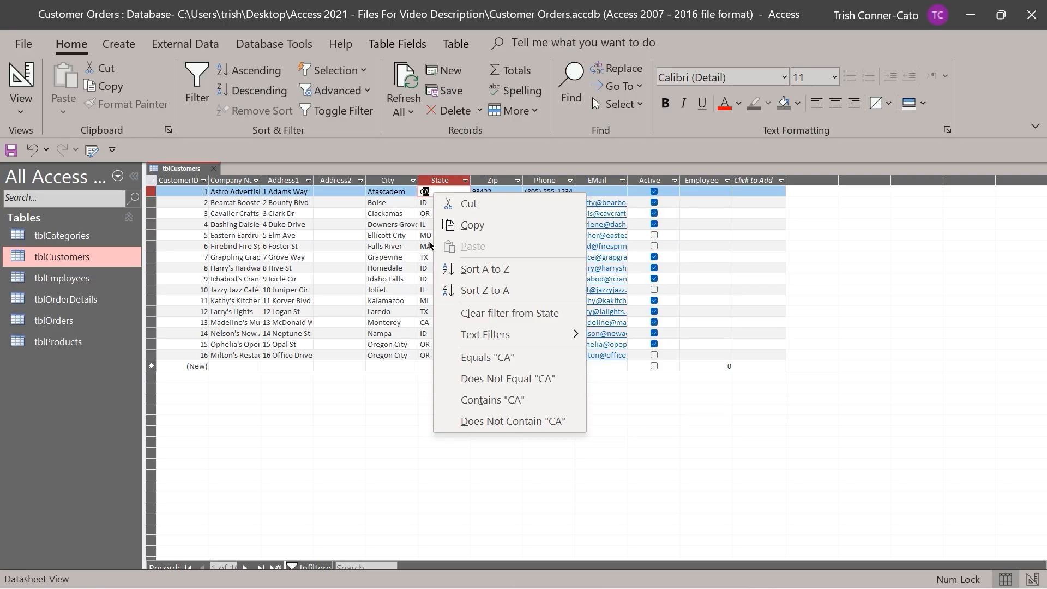
click(489, 379)
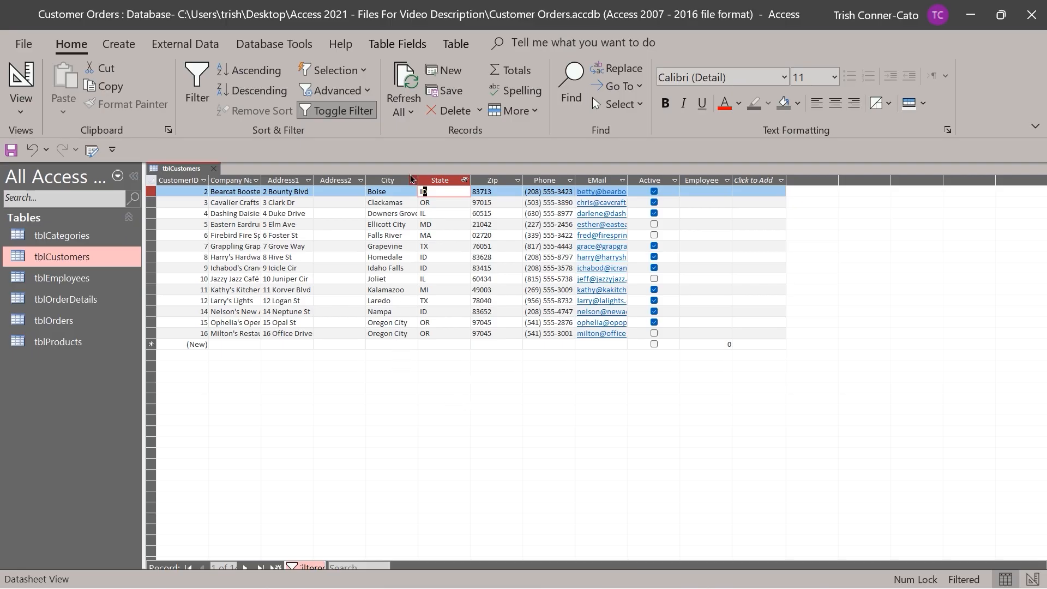
click(303, 569)
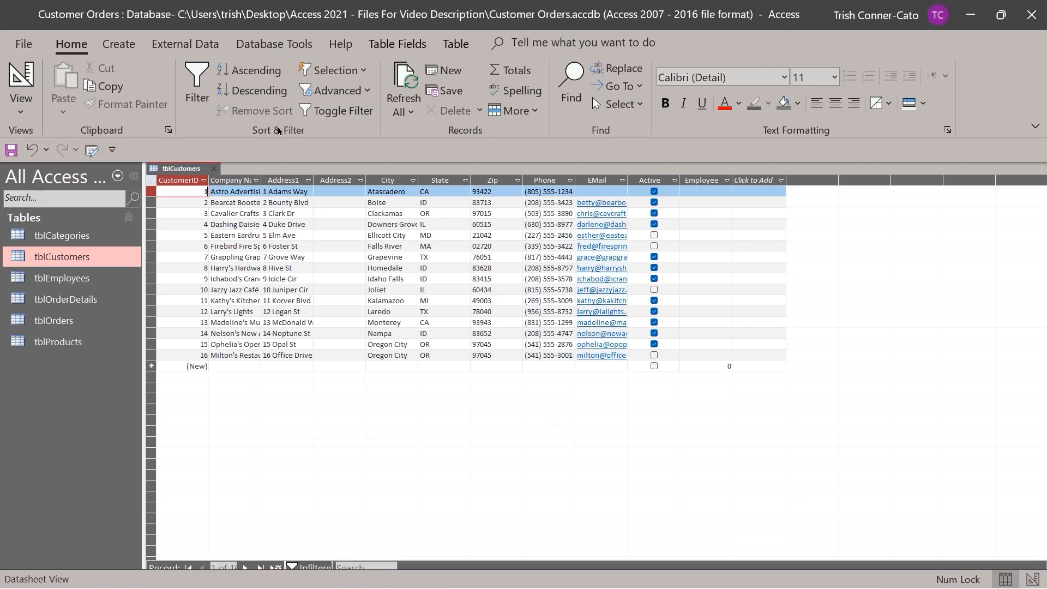
Use Filter By Form to clear the State criterion, set City to Oregon City and Active to checked, and apply the filter
click(368, 89)
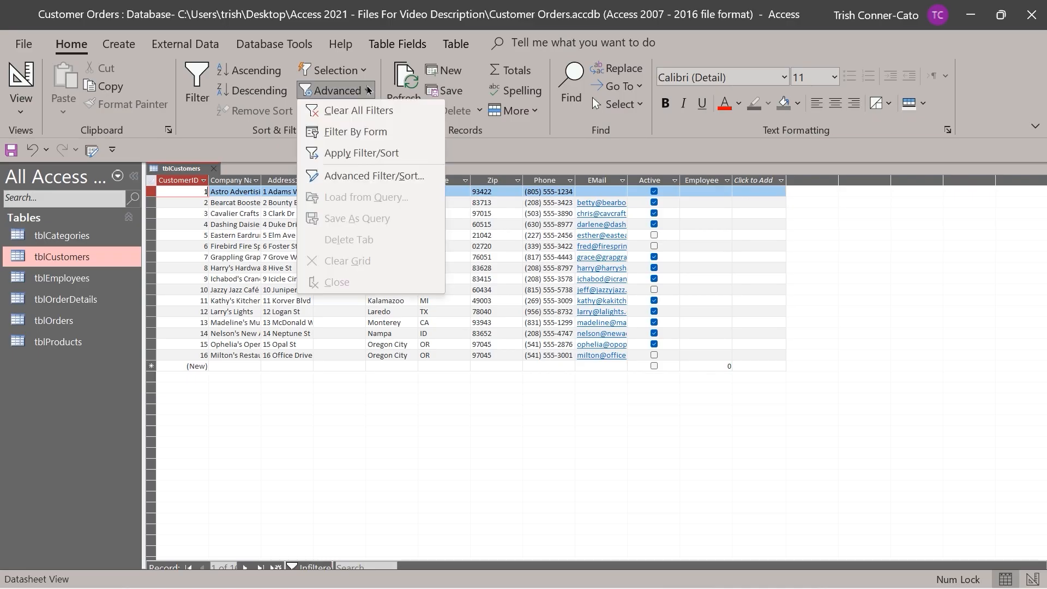
click(355, 132)
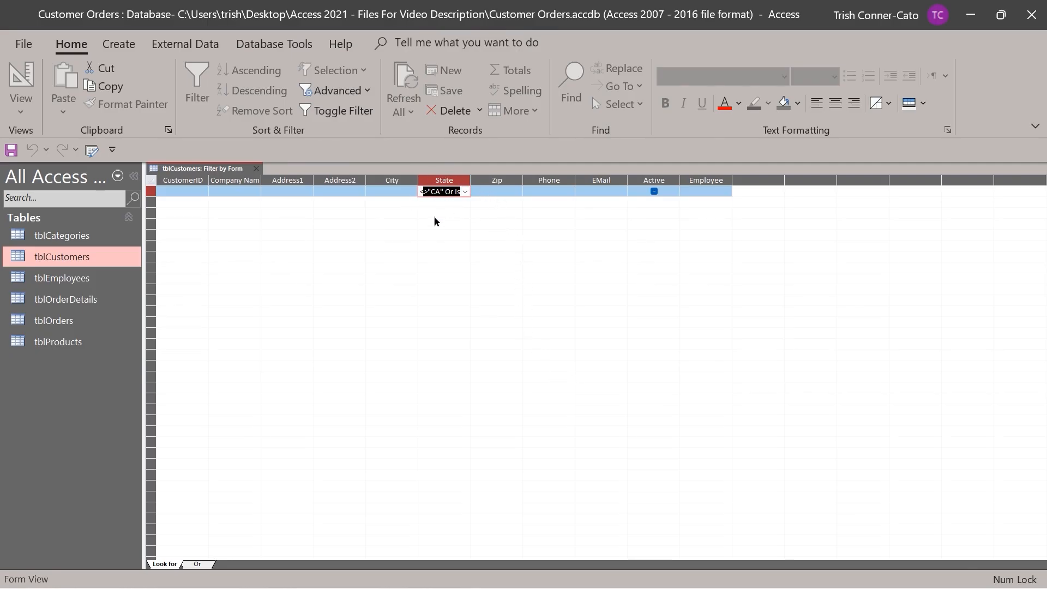
key(Delete)
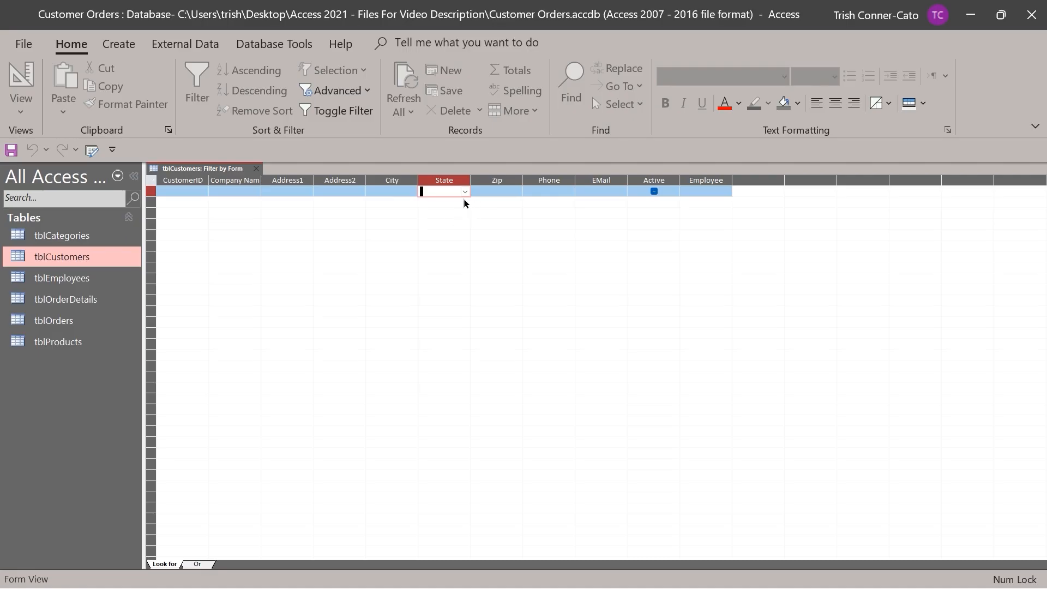
click(382, 195)
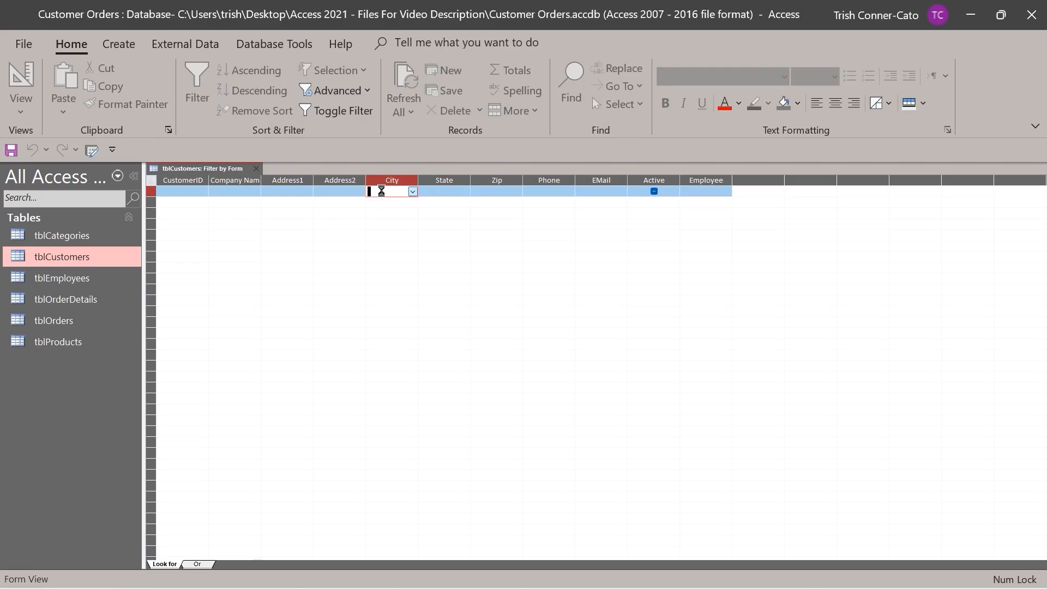
click(412, 192)
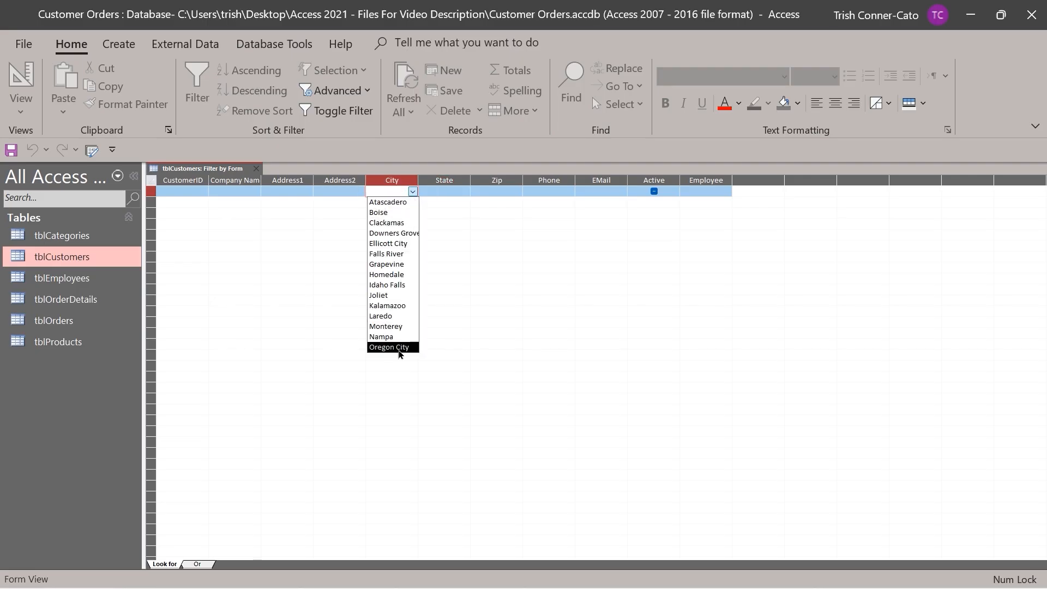
click(399, 349)
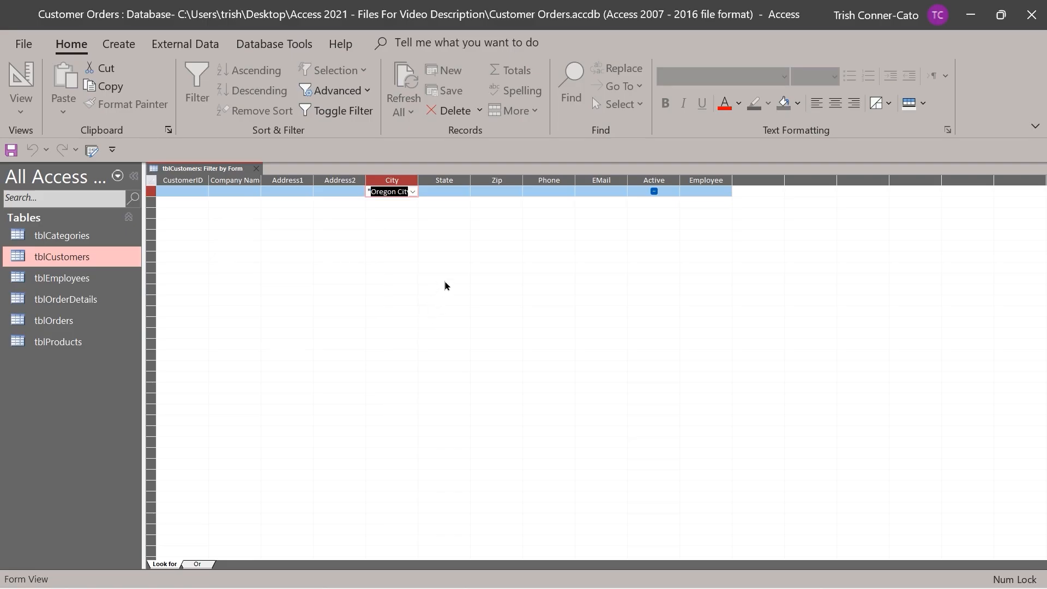
click(654, 191)
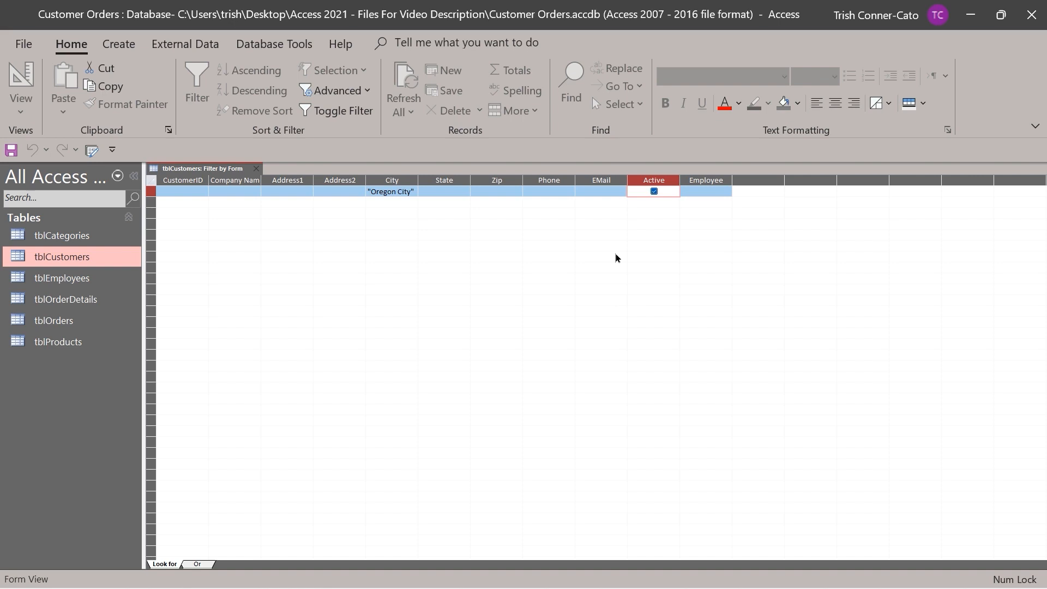
click(346, 112)
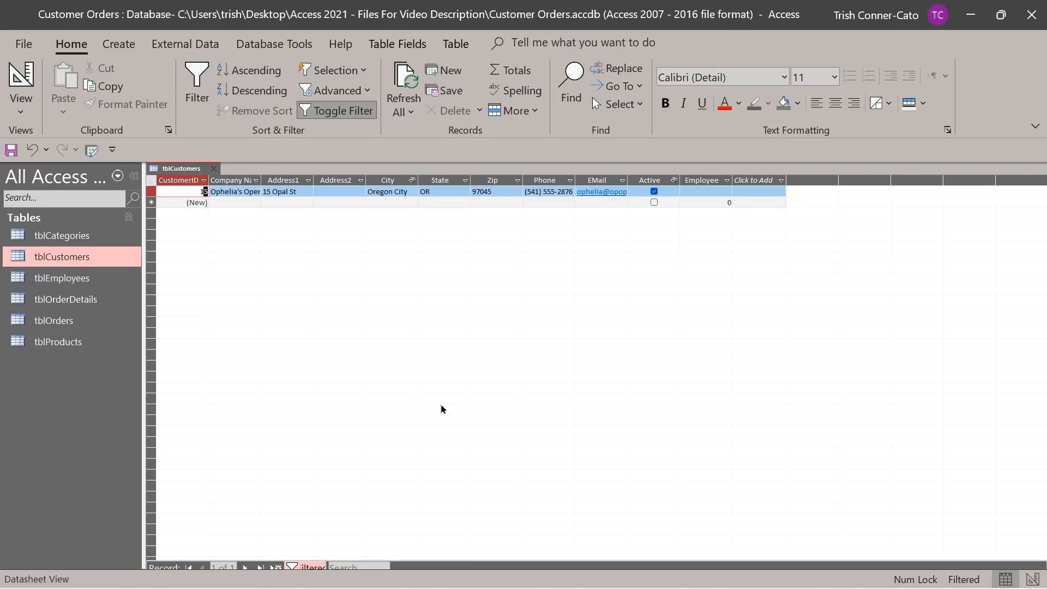
Turn off the City and Active filter and close tblCustomers, saving its design changes
click(340, 115)
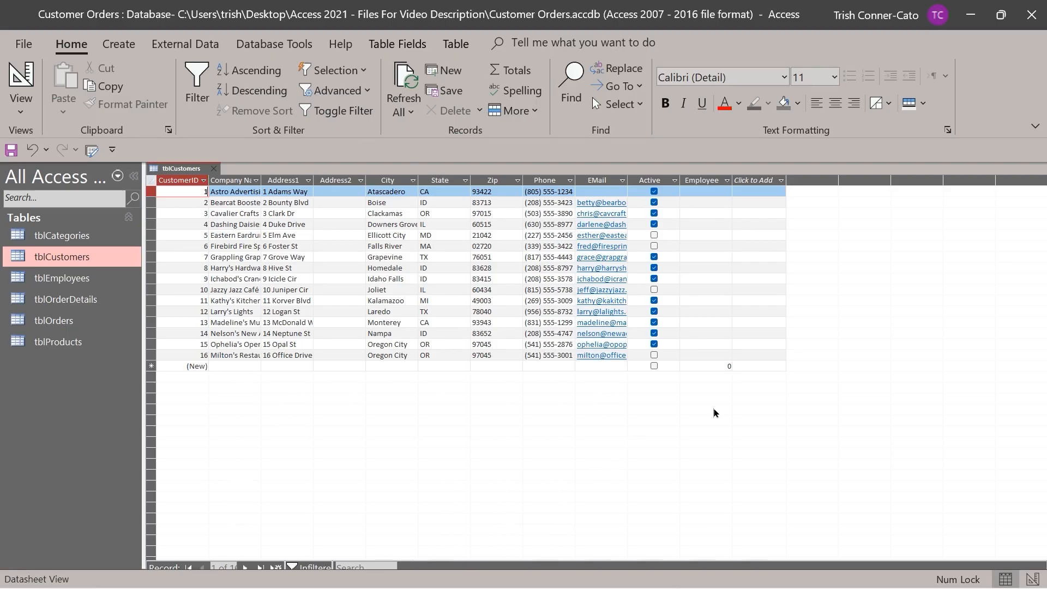
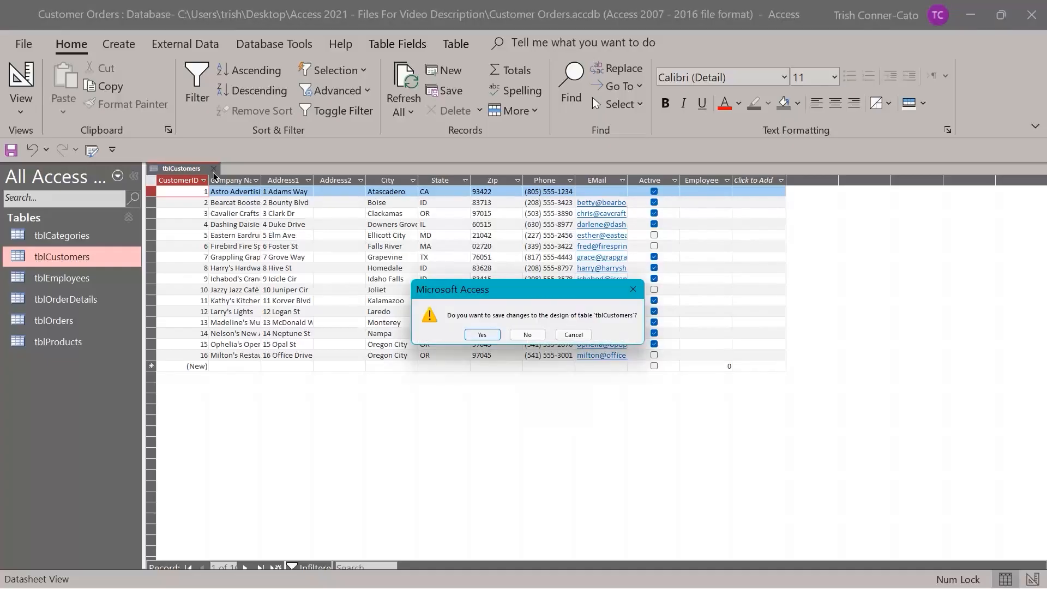
click(482, 335)
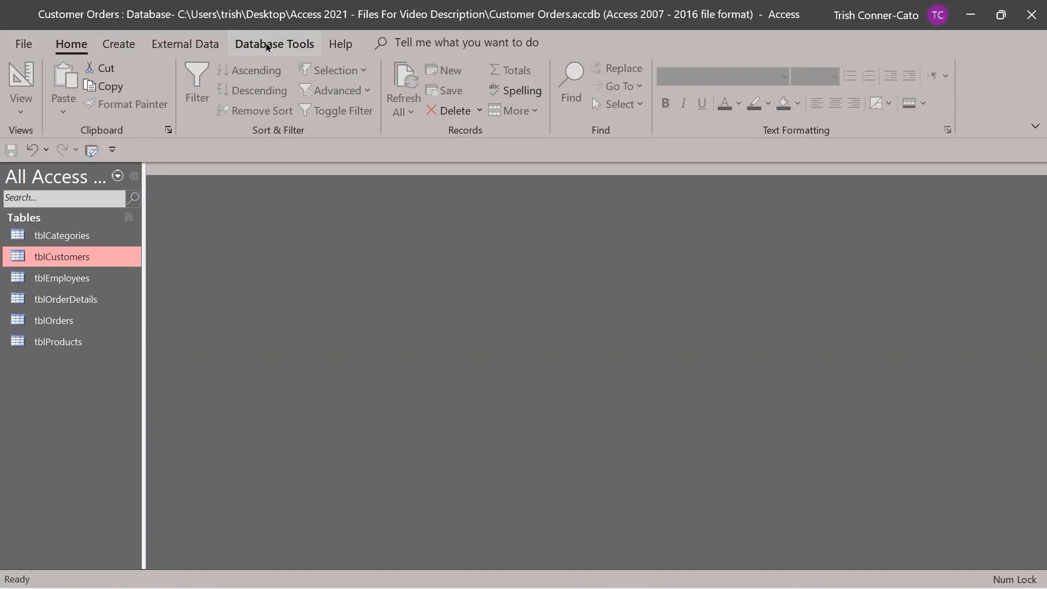
Open the Relationships window and add tblCategories, tblCustomers, tblEmployees, tblOrderDetails, tblOrders and tblProducts to the layout
click(267, 45)
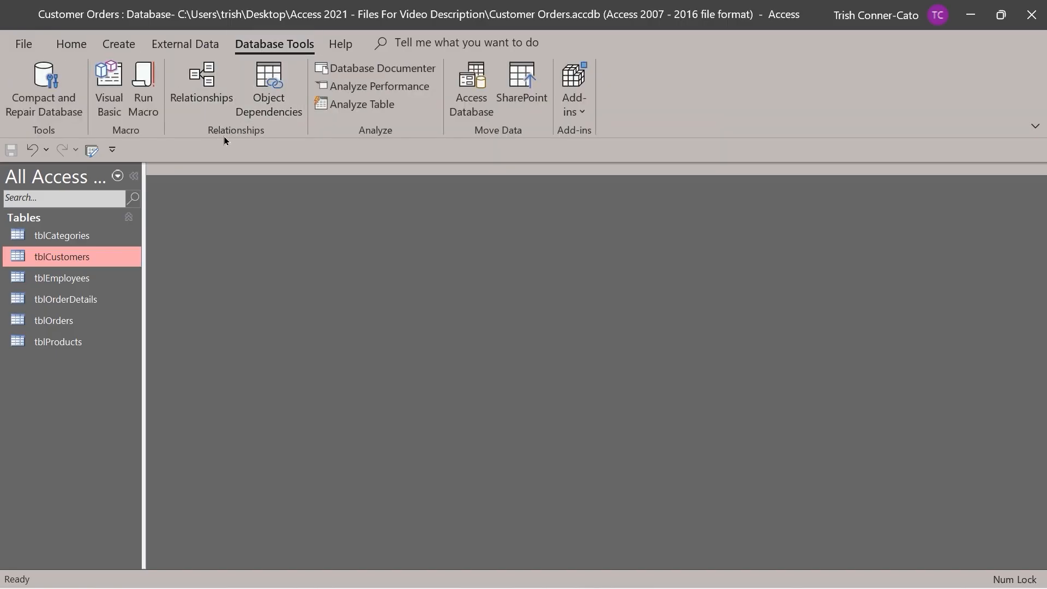
click(195, 97)
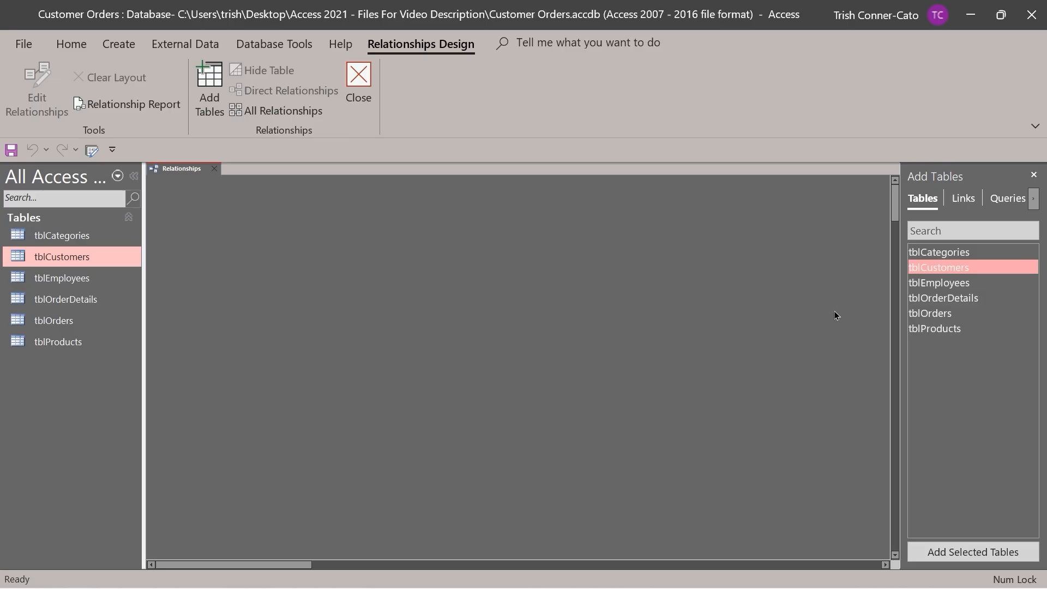
click(925, 253)
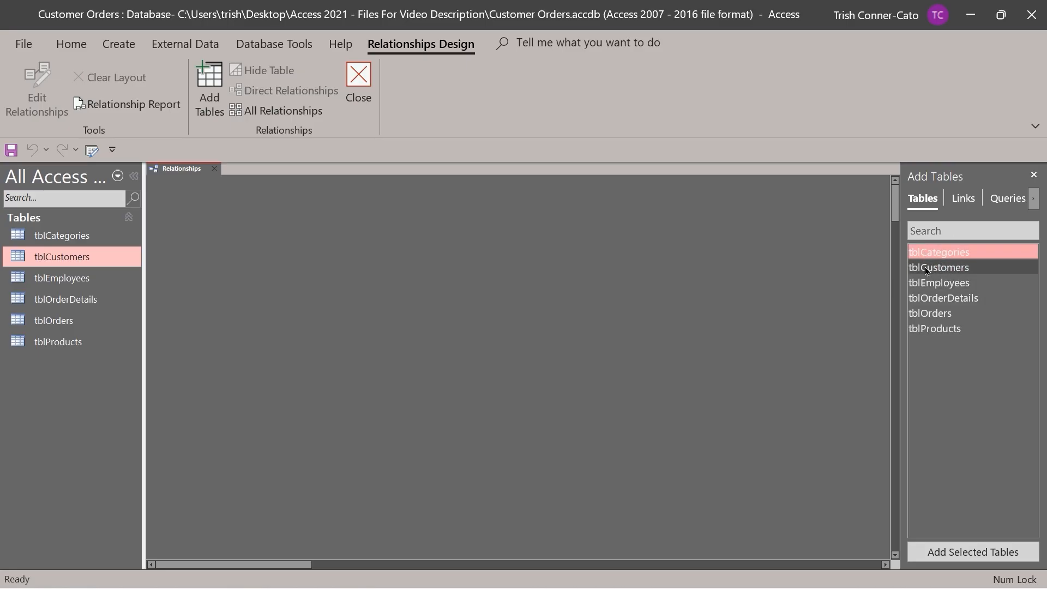
ctrl+click(926, 268)
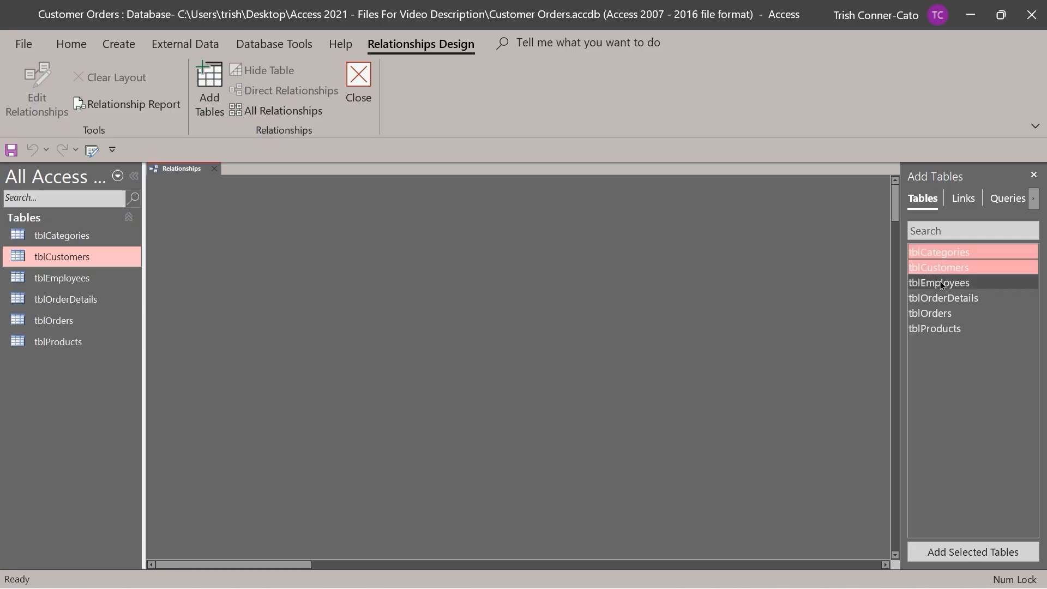
ctrl+click(941, 283)
ctrl+click(940, 298)
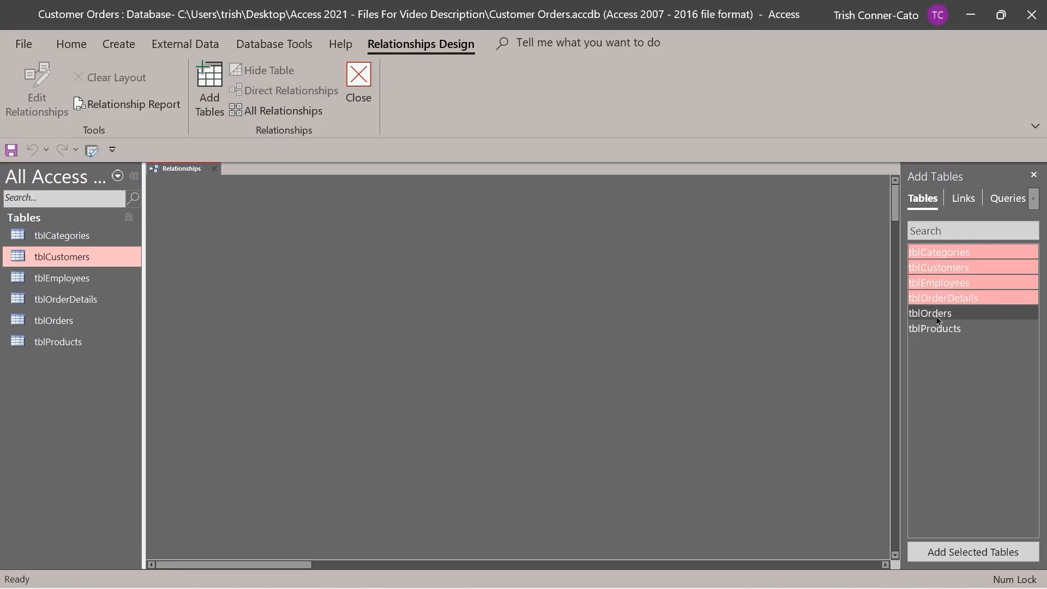
ctrl+click(938, 320)
ctrl+click(934, 330)
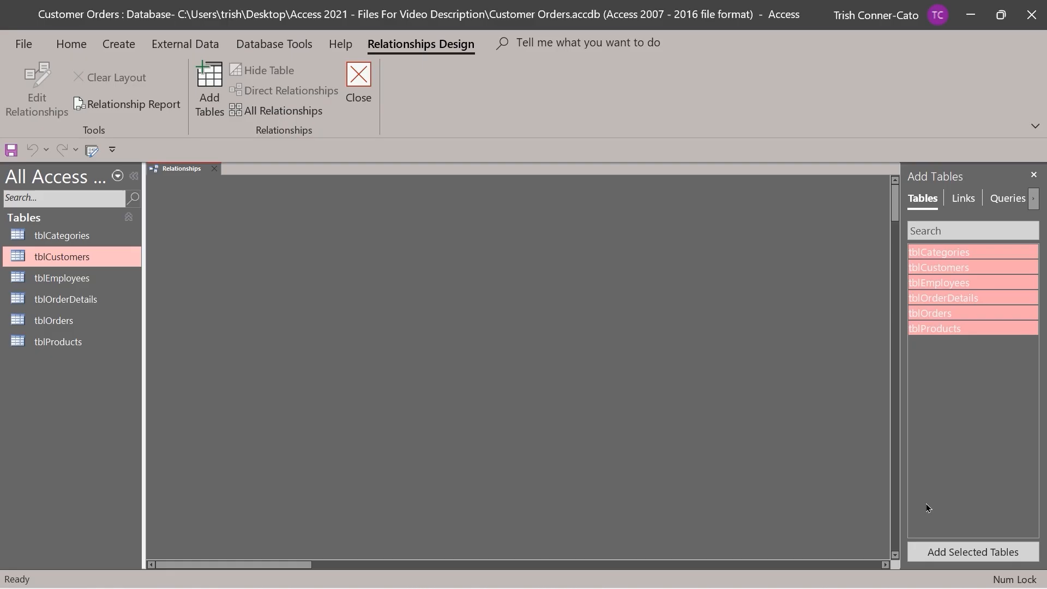
click(983, 552)
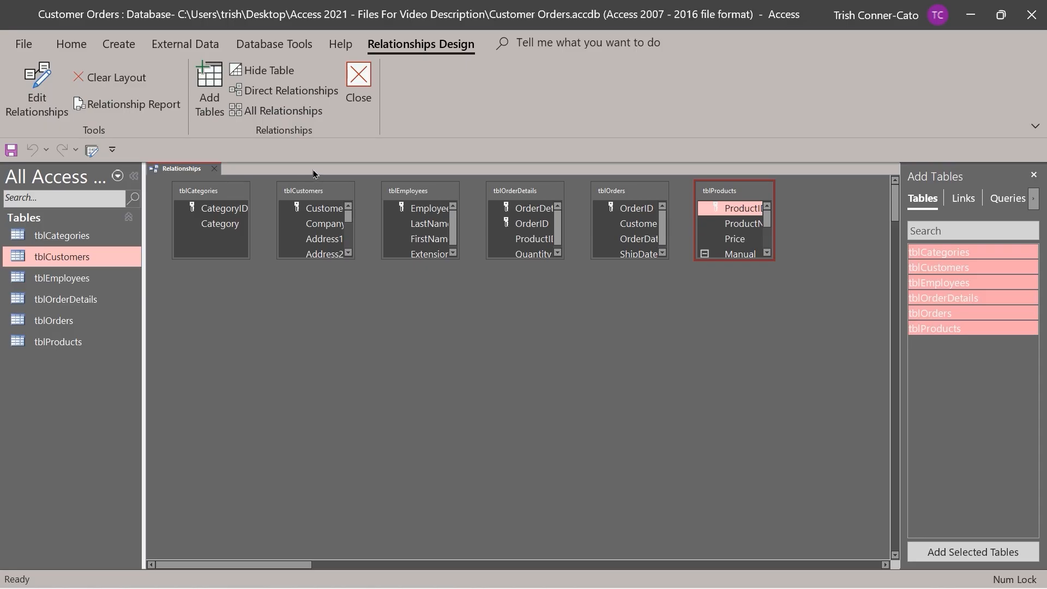
Arrange the tables in one row ordered tblCustomers, tblOrders, tblOrderDetails, tblProducts, tblCategories, tblEmployees, and select them all
drag(329, 191, 223, 278)
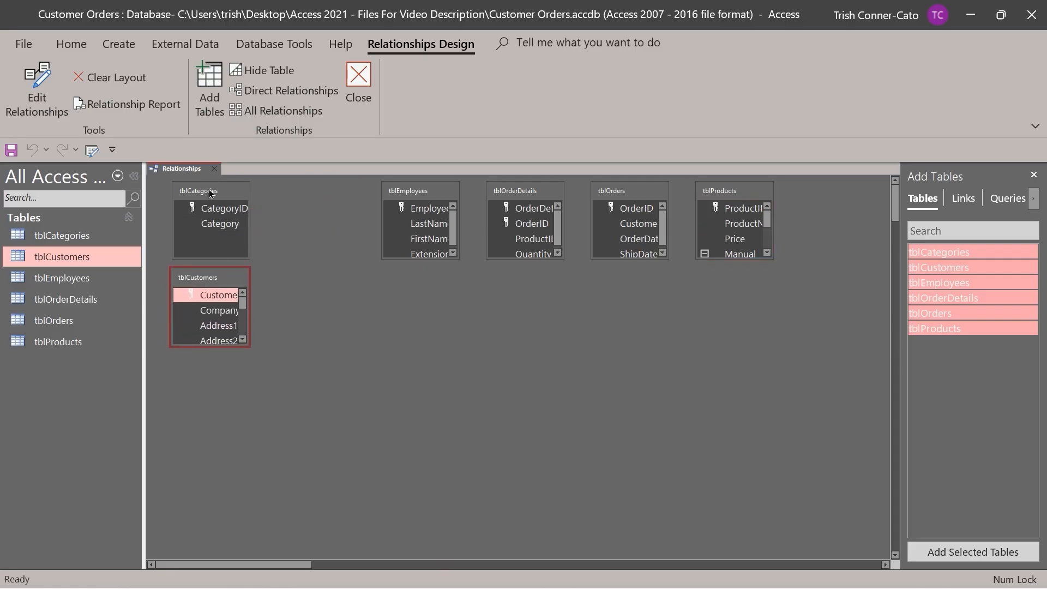
drag(621, 195, 317, 281)
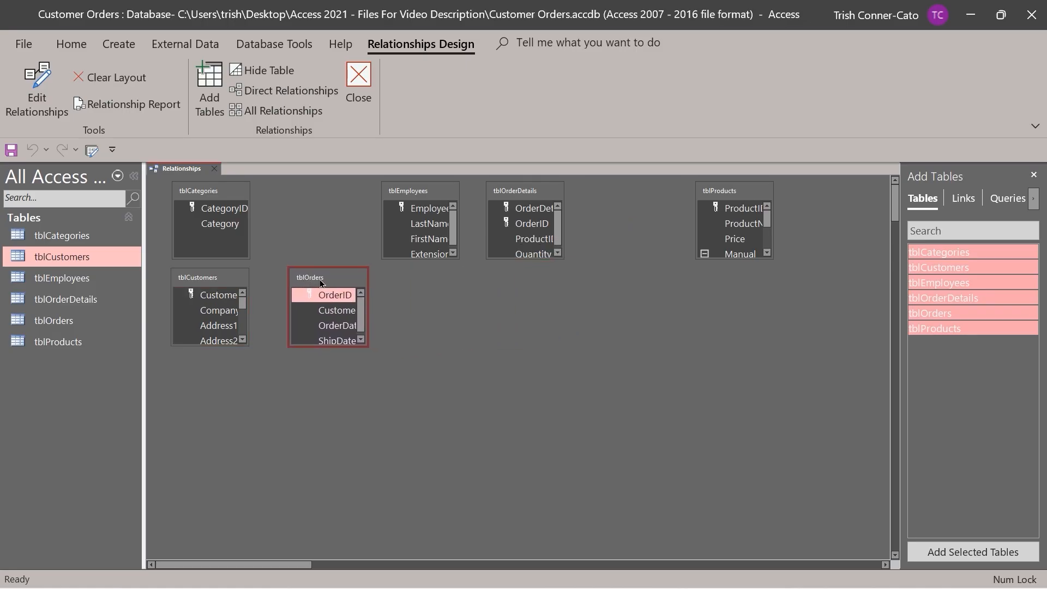
drag(538, 193, 459, 283)
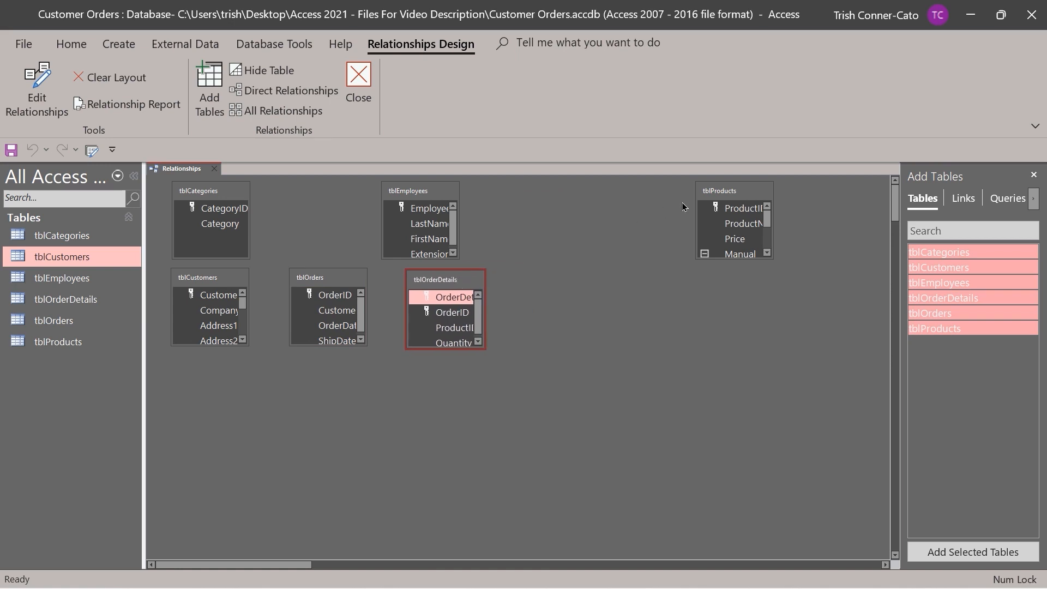
drag(714, 197, 543, 301)
drag(454, 284, 455, 277)
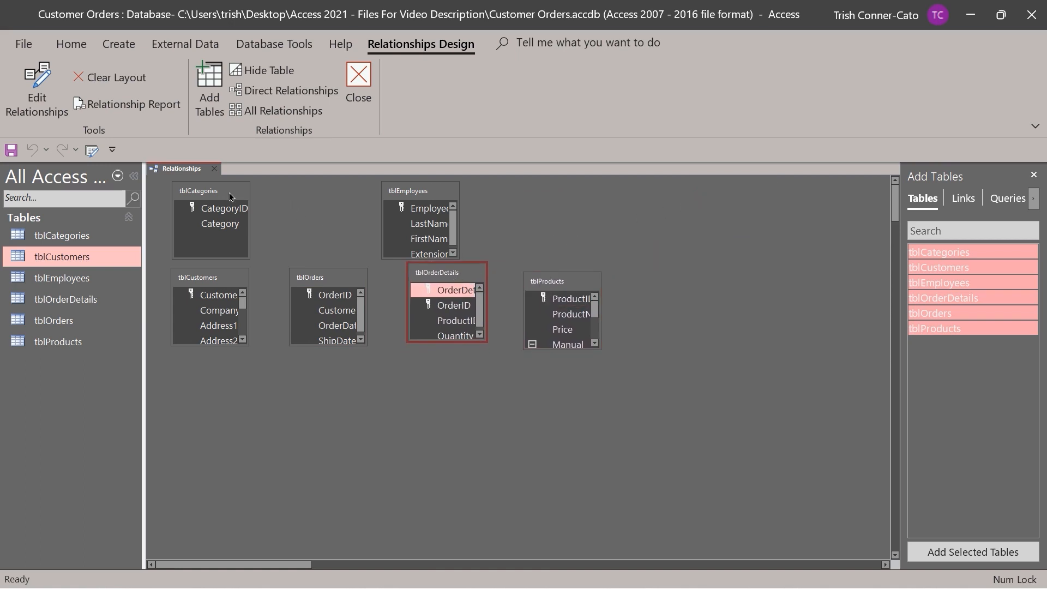
drag(223, 199, 678, 283)
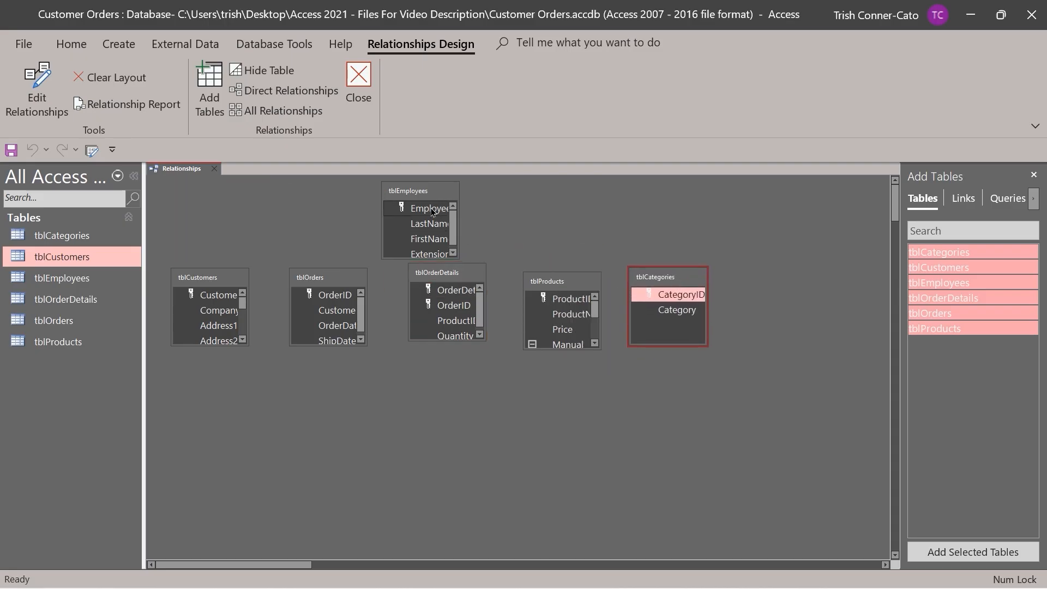
drag(415, 194, 765, 283)
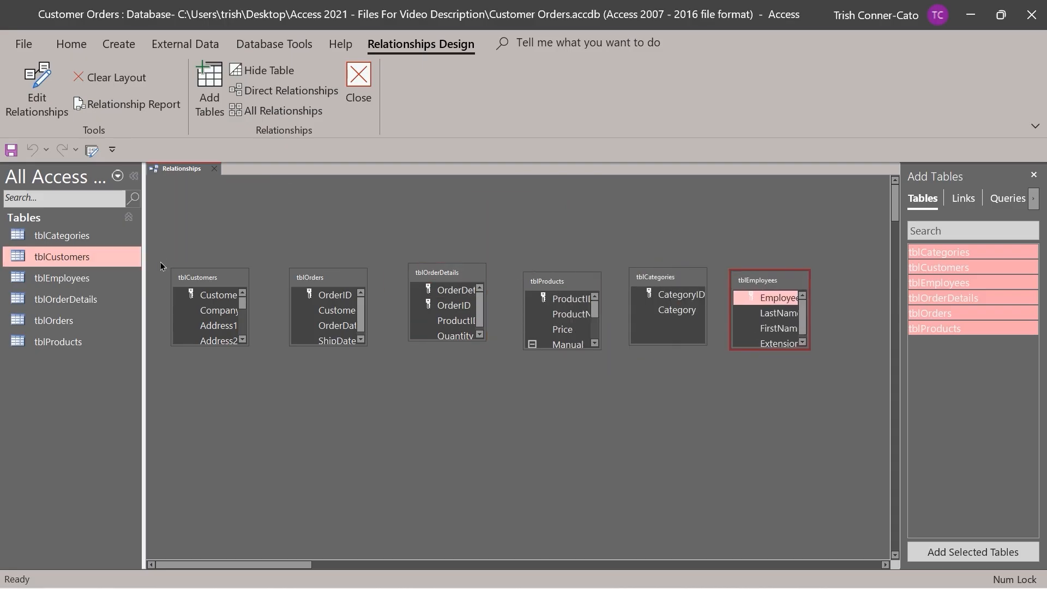
drag(163, 256, 849, 380)
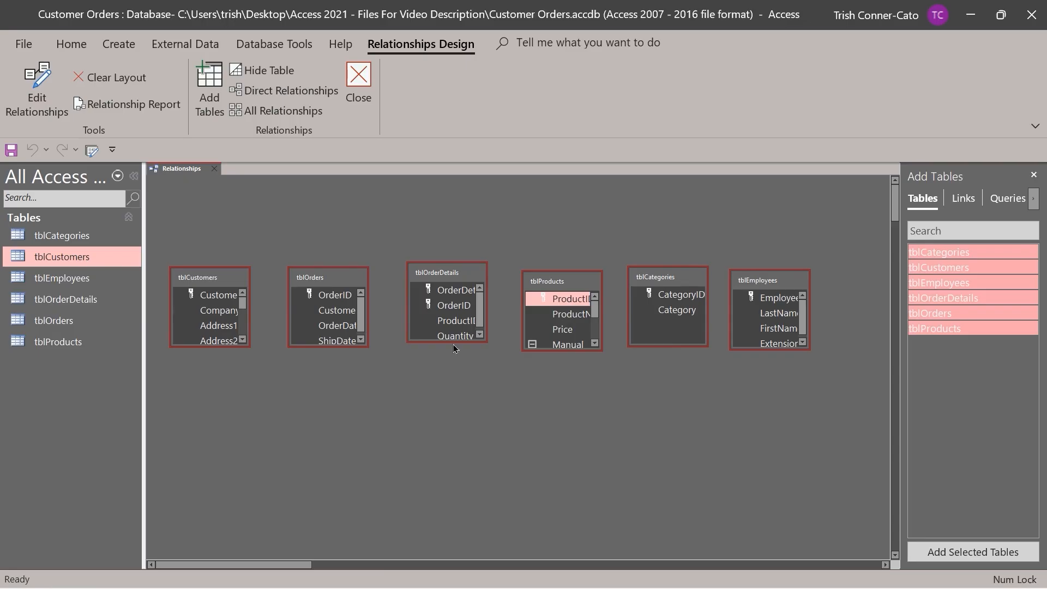
click(290, 418)
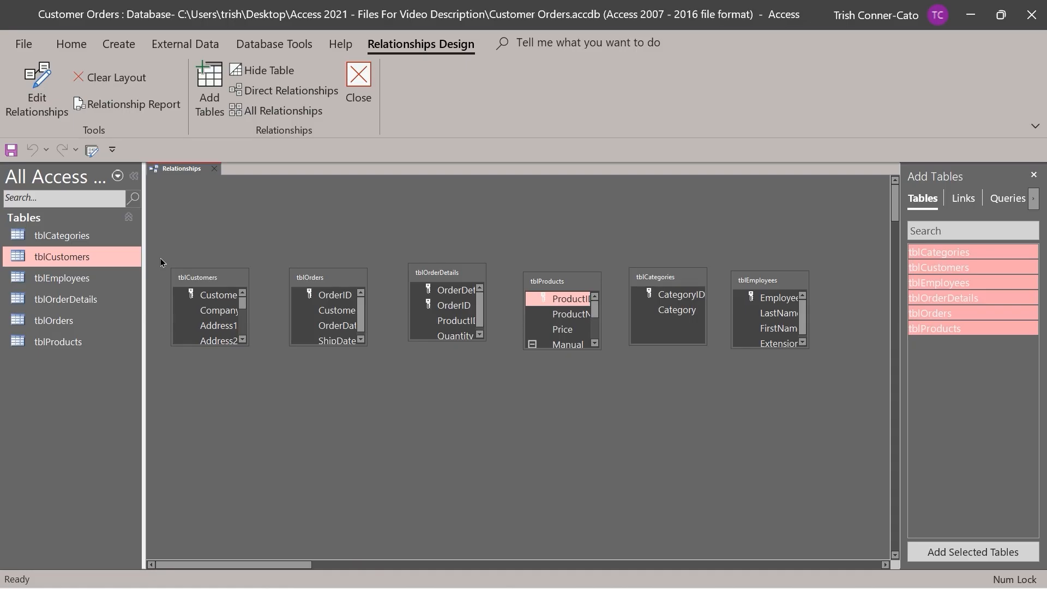
drag(161, 260, 867, 380)
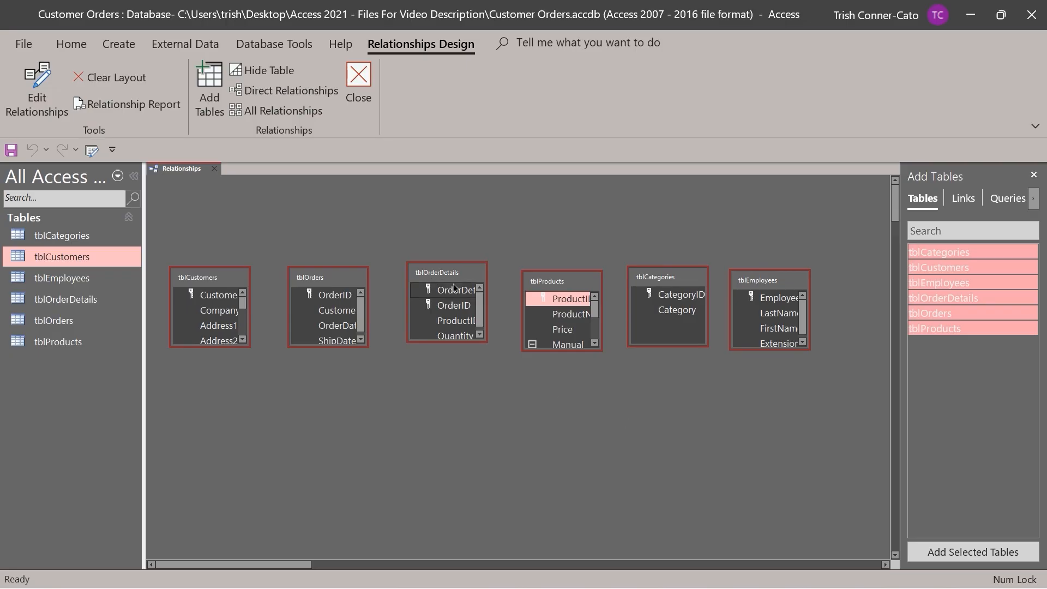
click(396, 301)
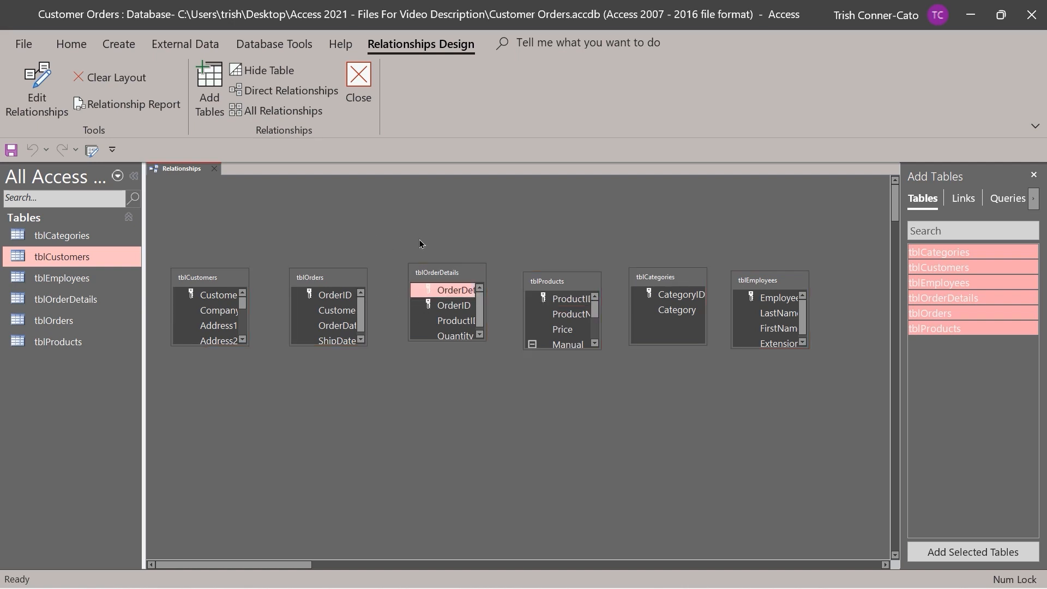
drag(175, 251, 842, 383)
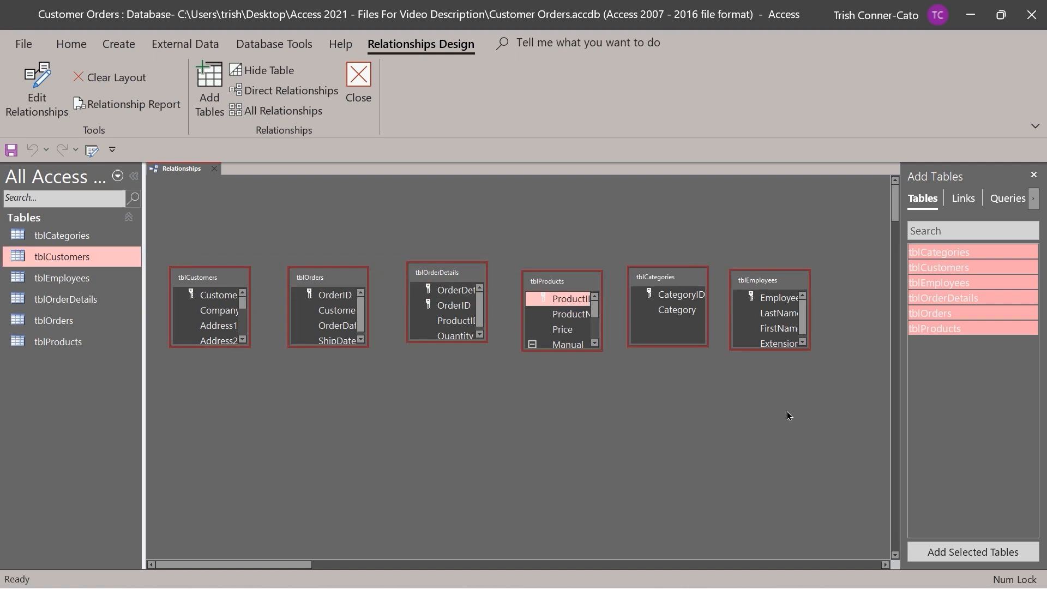
click(521, 419)
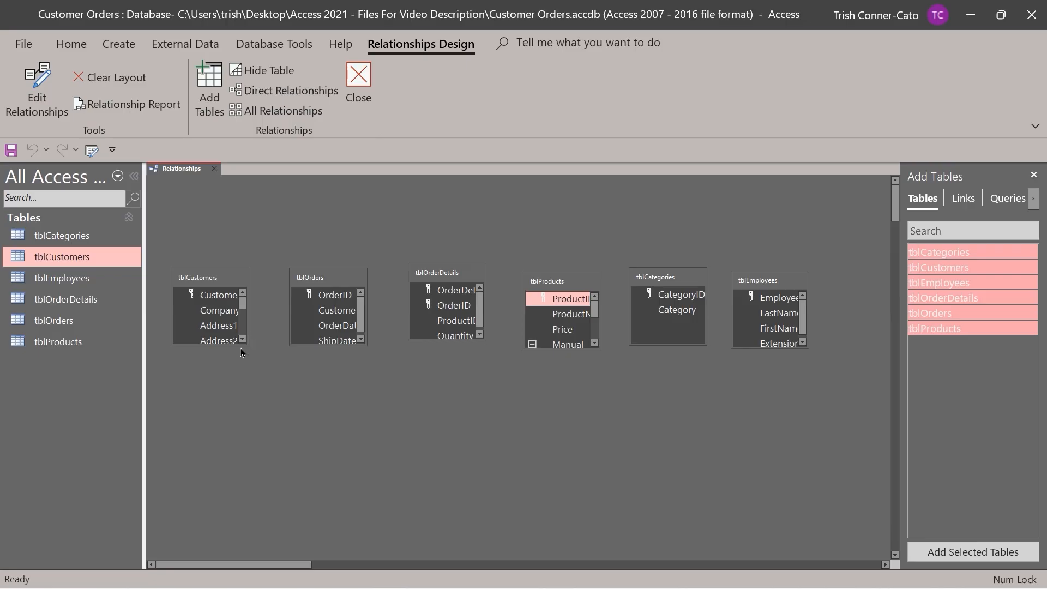
Enlarge the tblCustomers field list so its full field names fit, and place it at the layout's upper-left corner
drag(247, 345, 284, 381)
drag(227, 275, 209, 185)
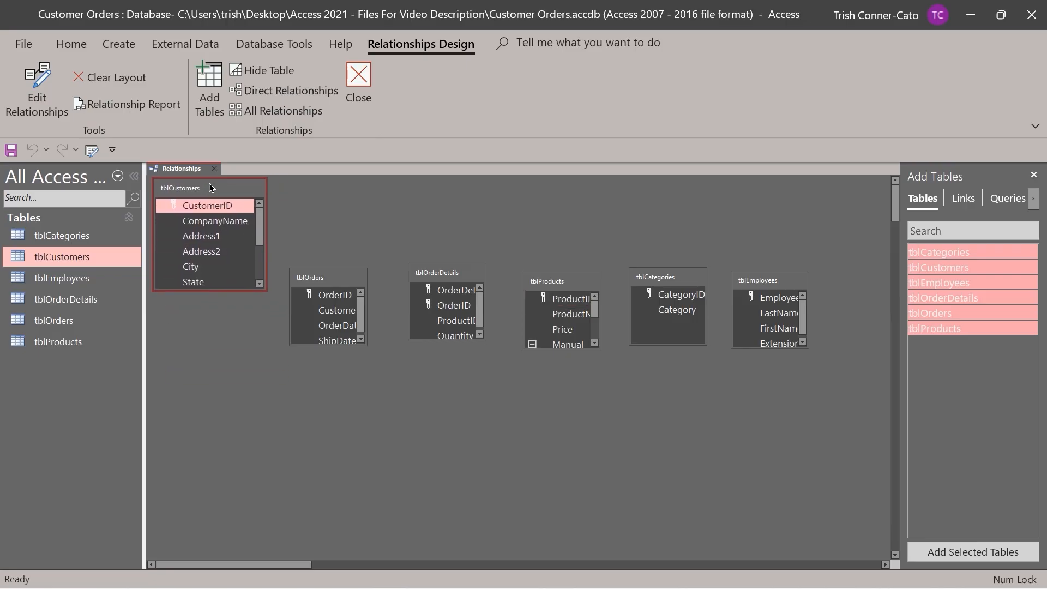
mouse_move(154, 237)
mouse_down()
mouse_move(179, 234)
mouse_move(155, 235)
mouse_up()
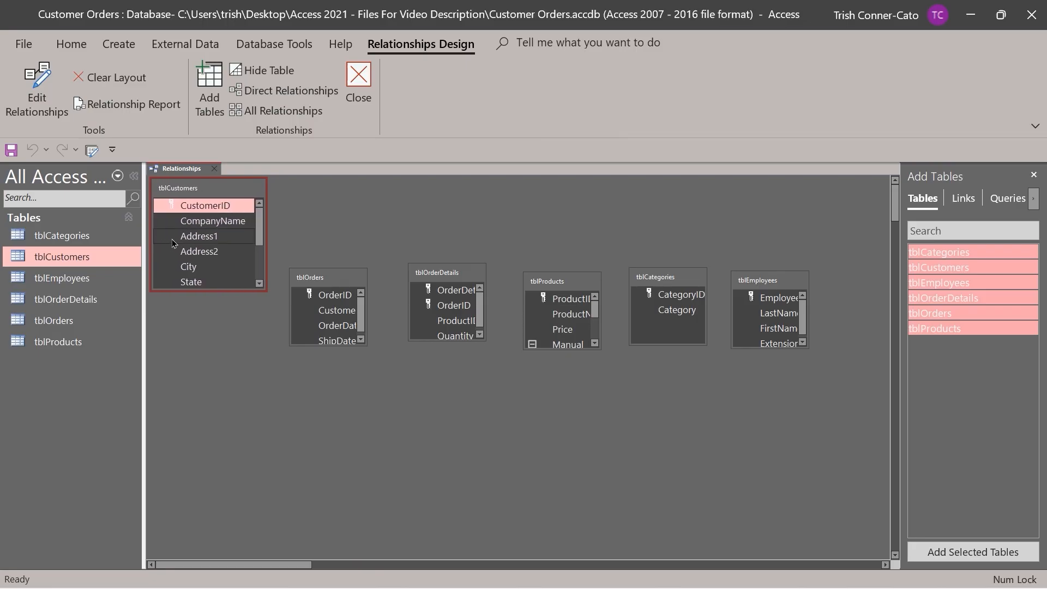
Place tblOrders beside tblCustomers, enlarge it to fit all its fields, and move tblOrderDetails up beside it
drag(335, 280, 325, 192)
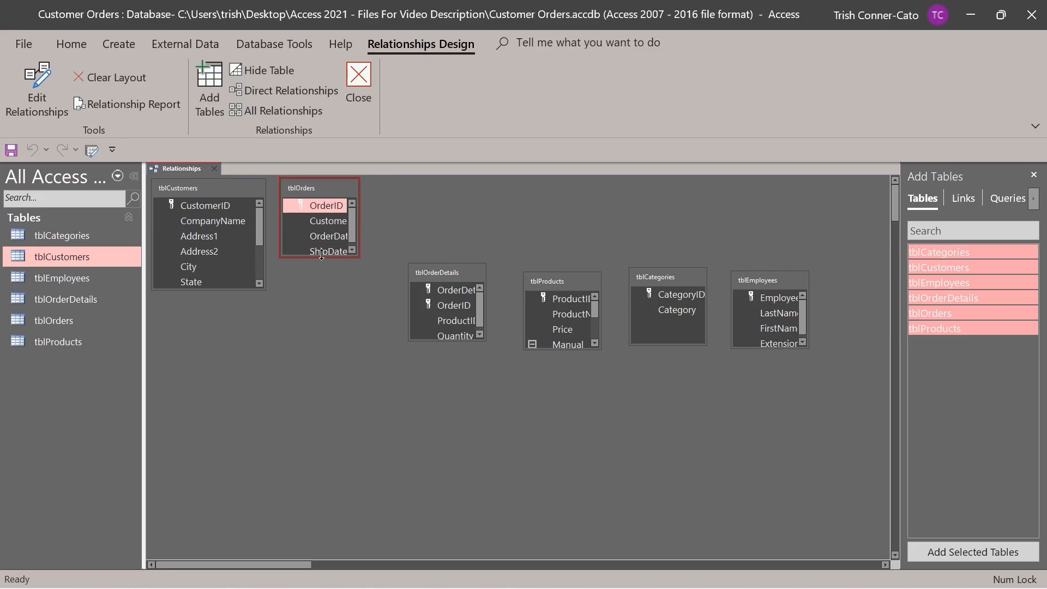
drag(321, 257, 320, 288)
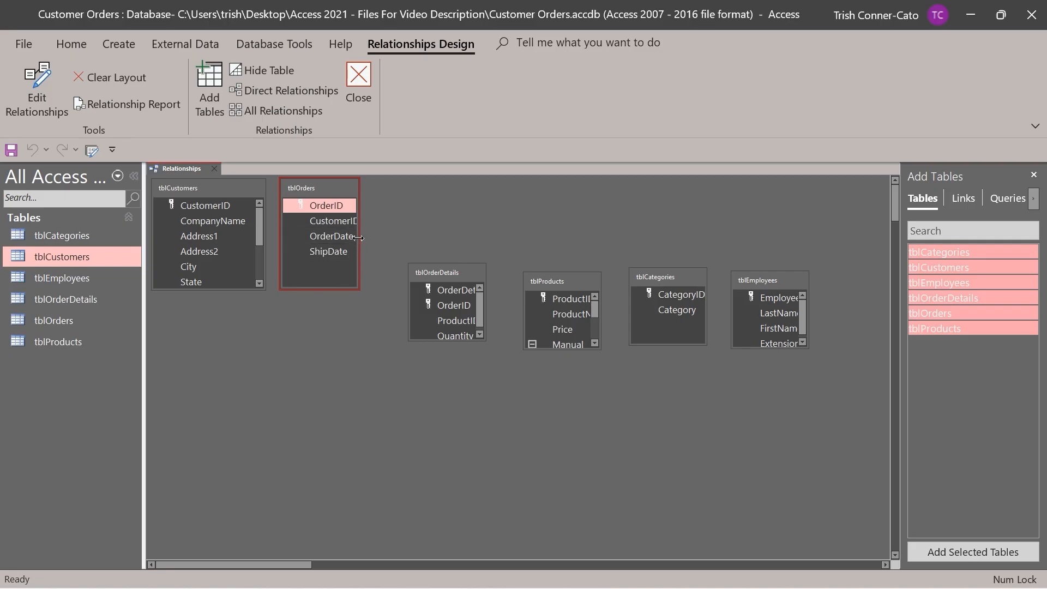
drag(358, 238, 372, 240)
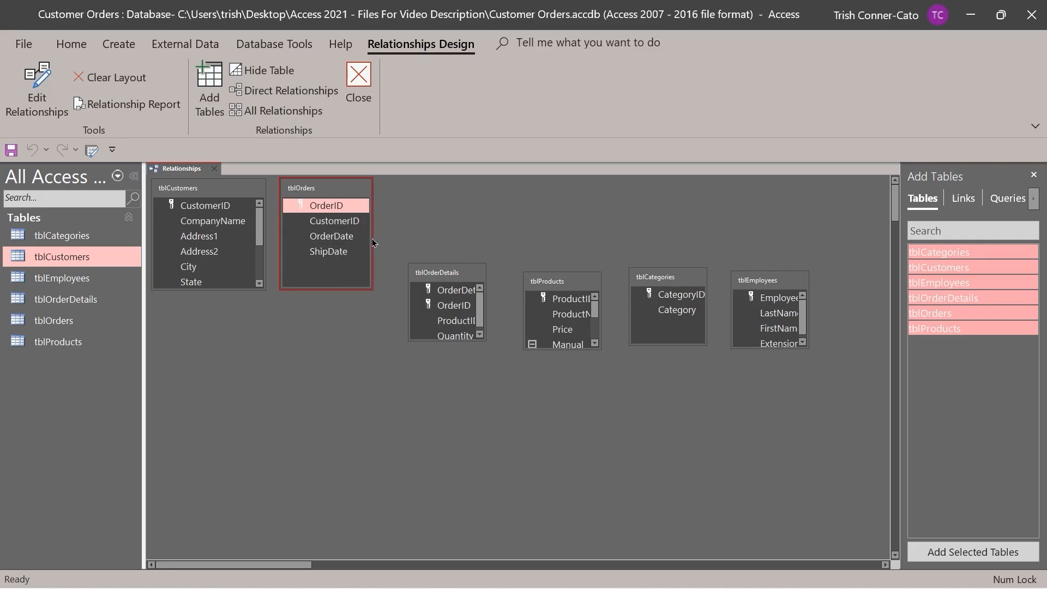
click(459, 276)
drag(460, 276, 442, 199)
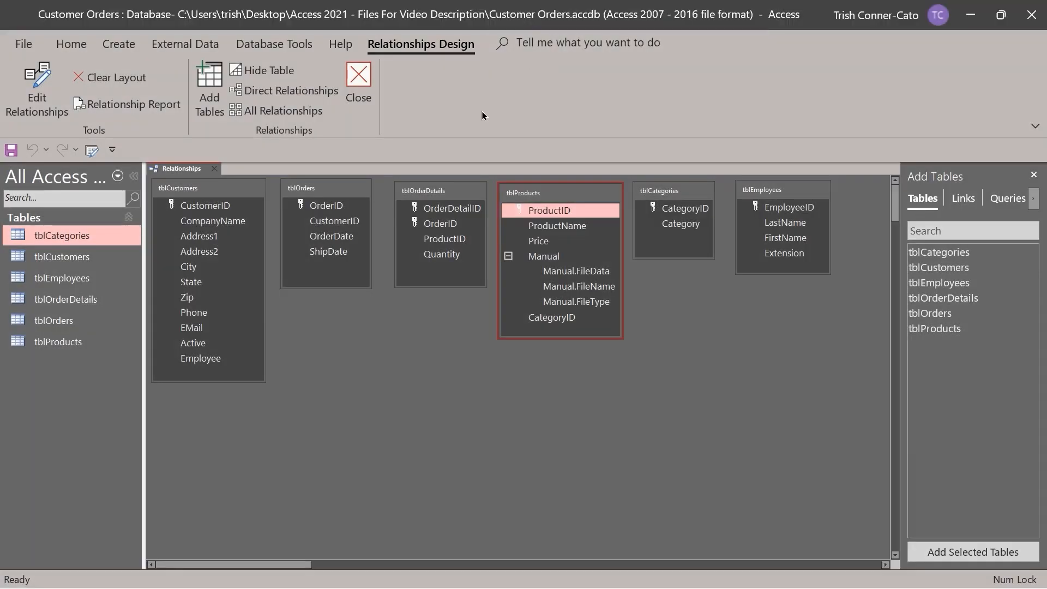
Hide the Navigation Pane and Add Tables pane, and start a relationship from tblEmployees' EmployeeID to tblCustomers' Employee field
click(133, 176)
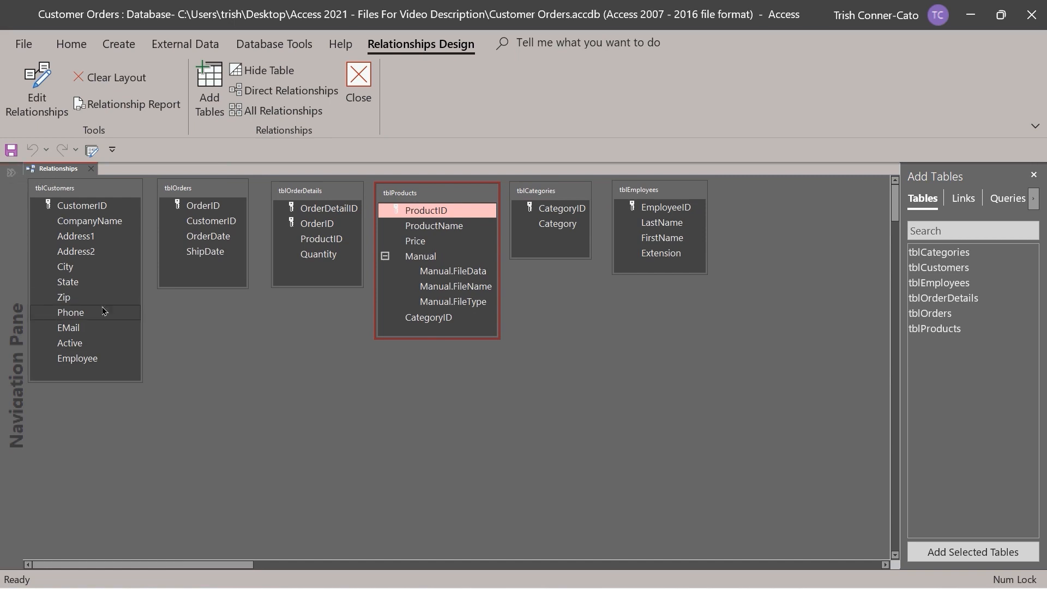
click(1033, 175)
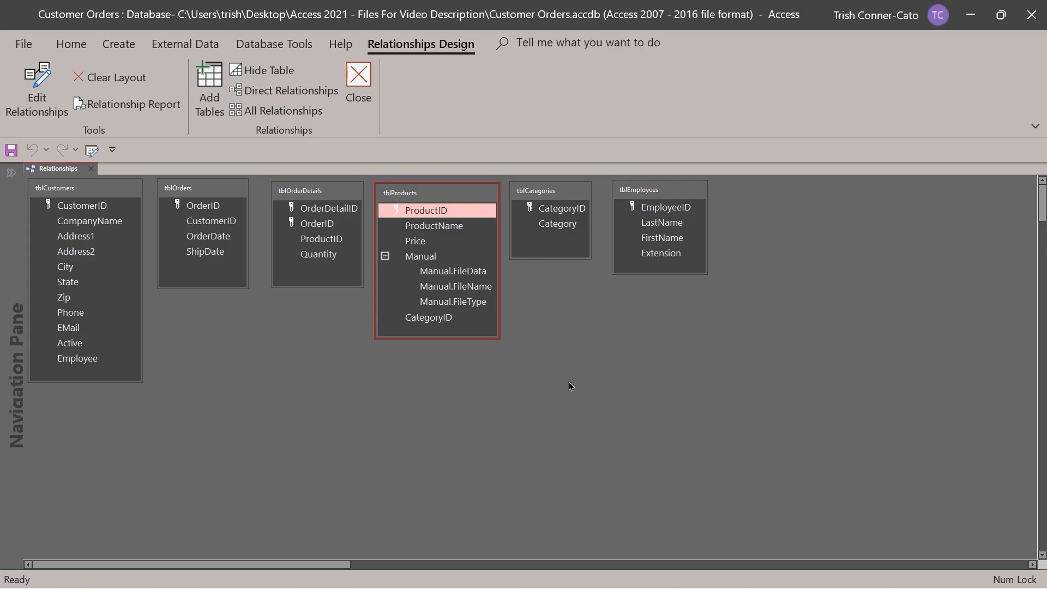
click(647, 211)
drag(658, 212, 96, 360)
click(651, 211)
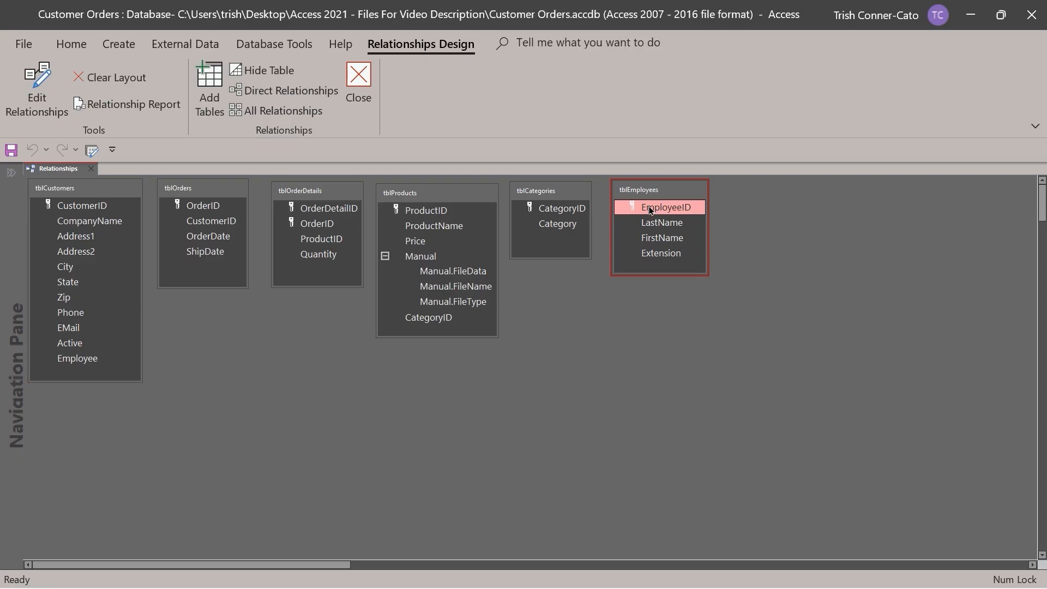
drag(651, 210, 110, 352)
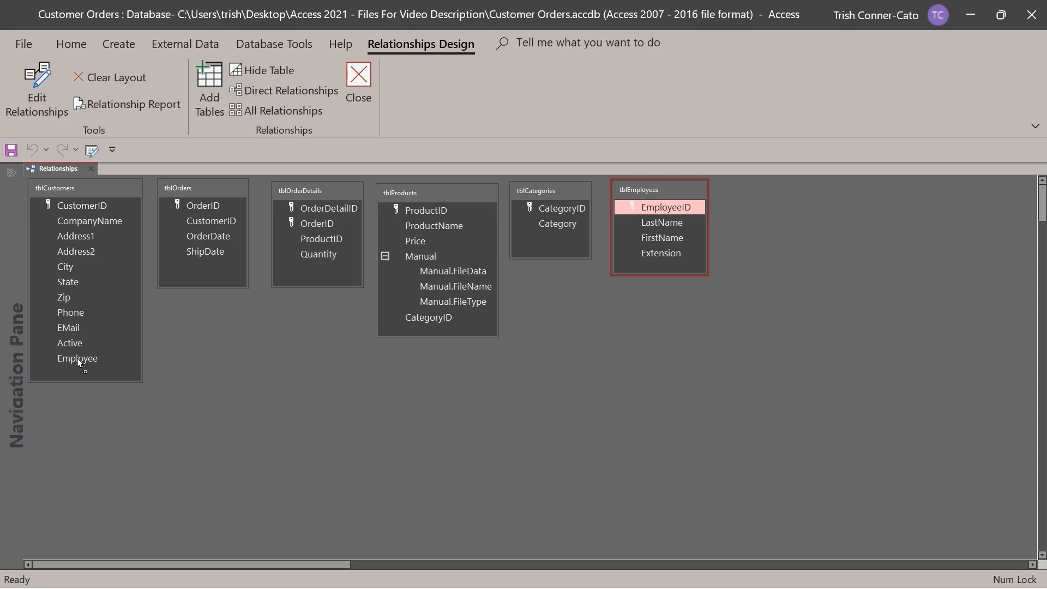
drag(78, 358, 77, 358)
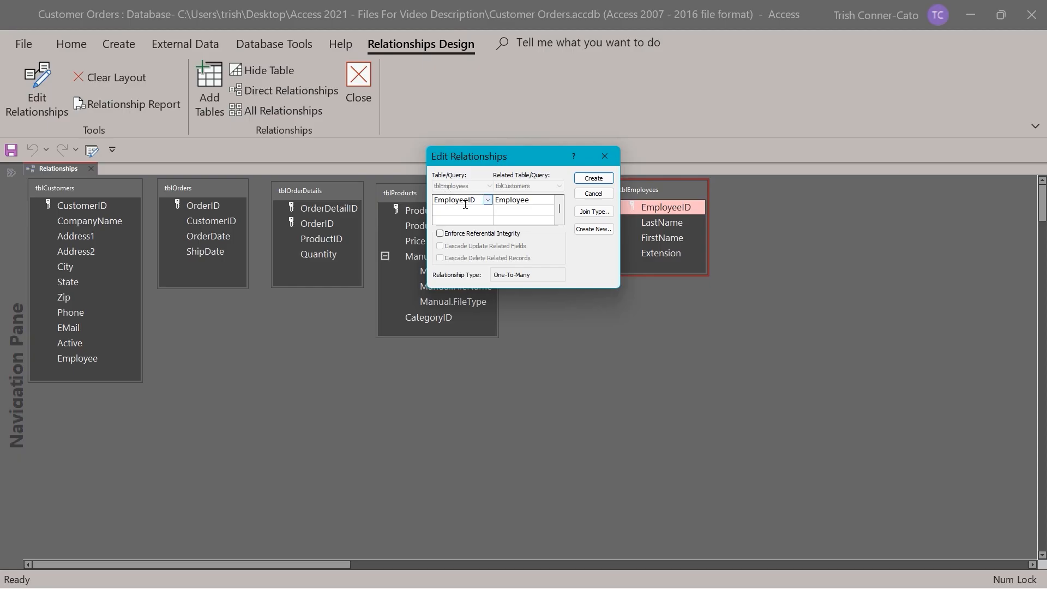
Create the tblEmployees–tblCustomers relationship with Enforce Referential Integrity and Cascade Update Related Fields enabled
click(439, 234)
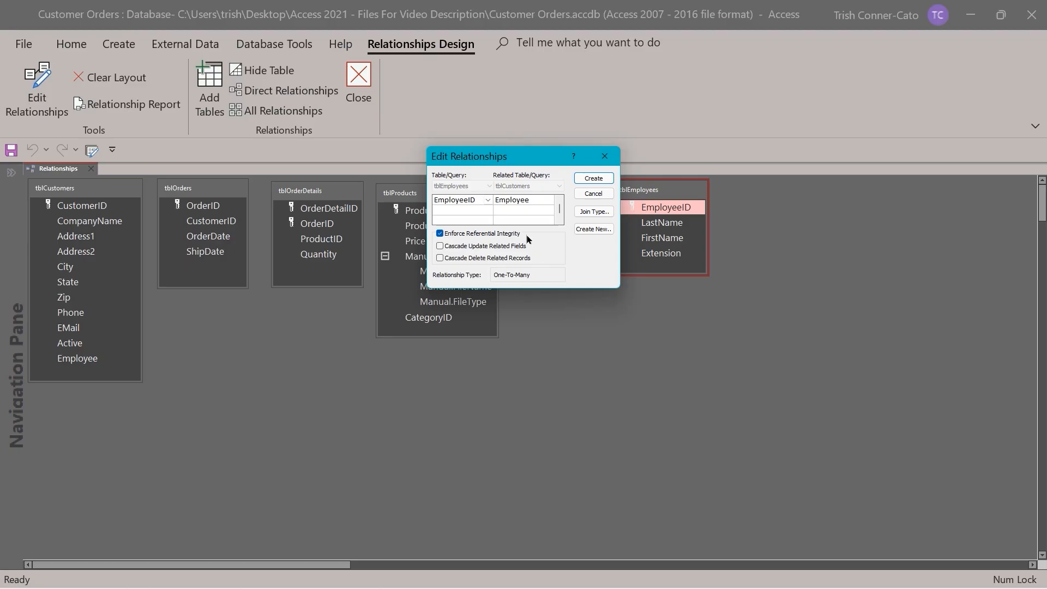
click(440, 246)
click(592, 179)
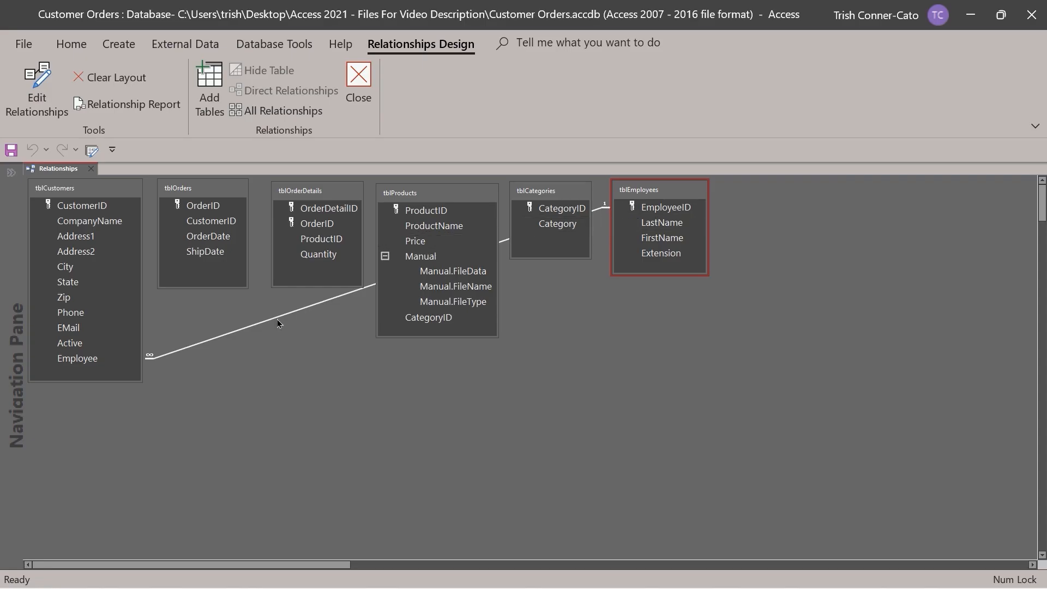
Move tblEmployees below the row to expose its join line, and return it to the row with a wider gap after tblCategories
click(685, 191)
drag(686, 193, 744, 331)
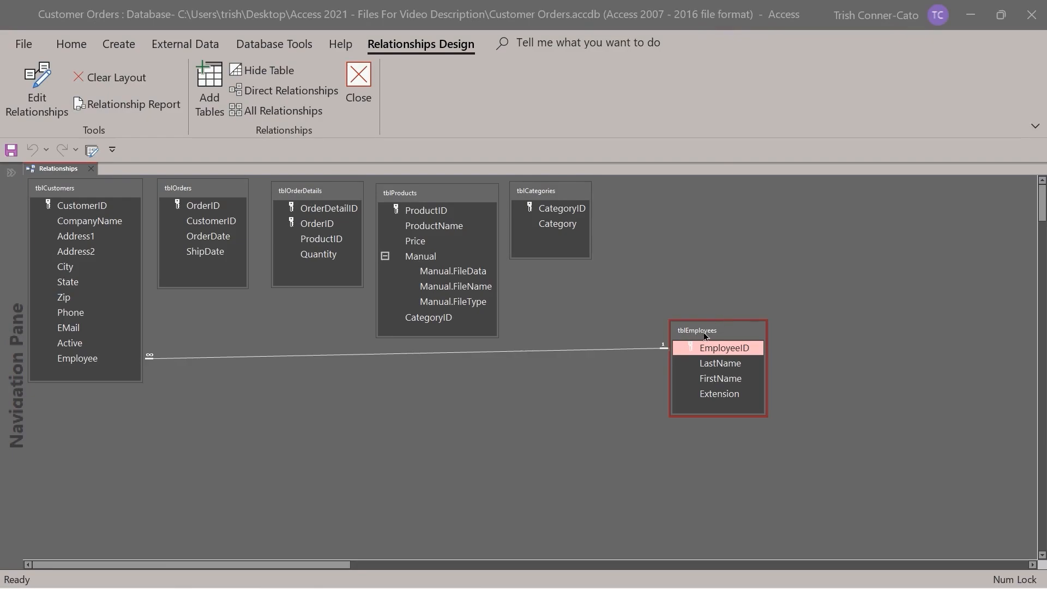
drag(704, 335, 671, 197)
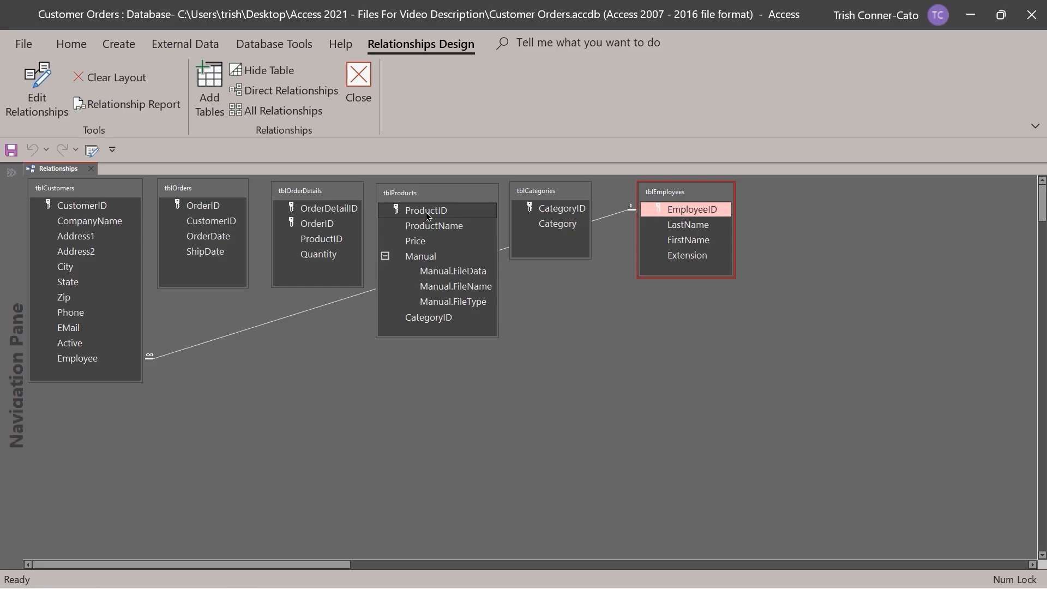
Relate ProductID in tblProducts to ProductID in tblOrderDetails, enforcing referential integrity and cascading updates to related fields
drag(426, 215, 315, 243)
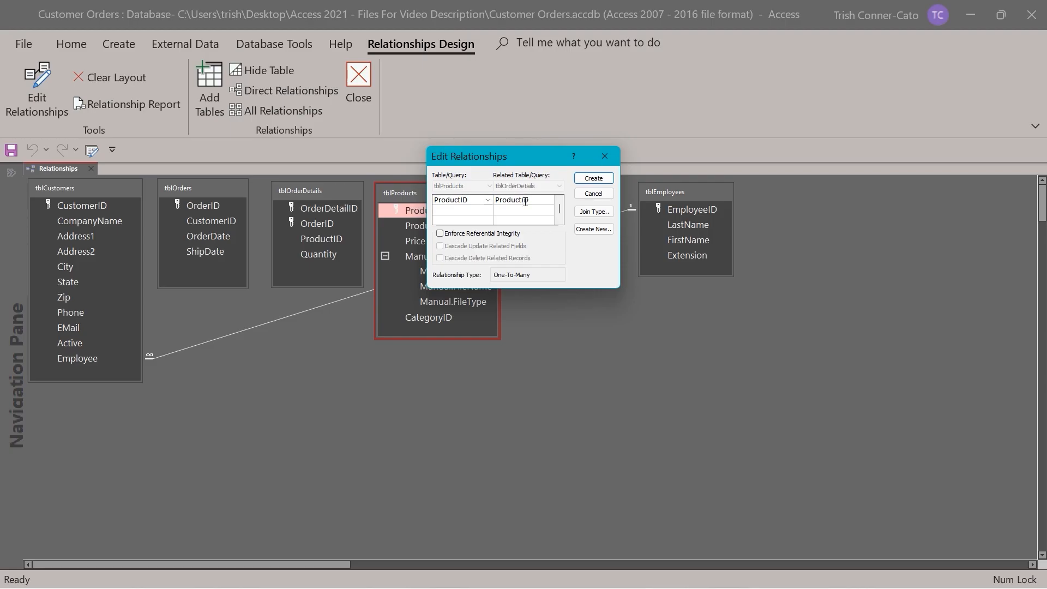
click(440, 233)
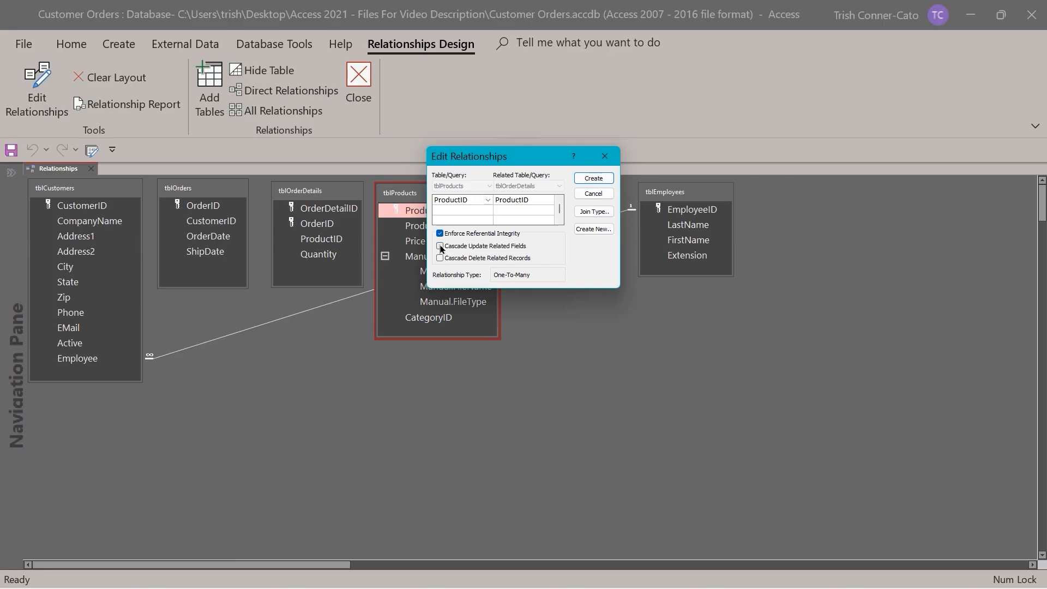
click(440, 246)
click(593, 179)
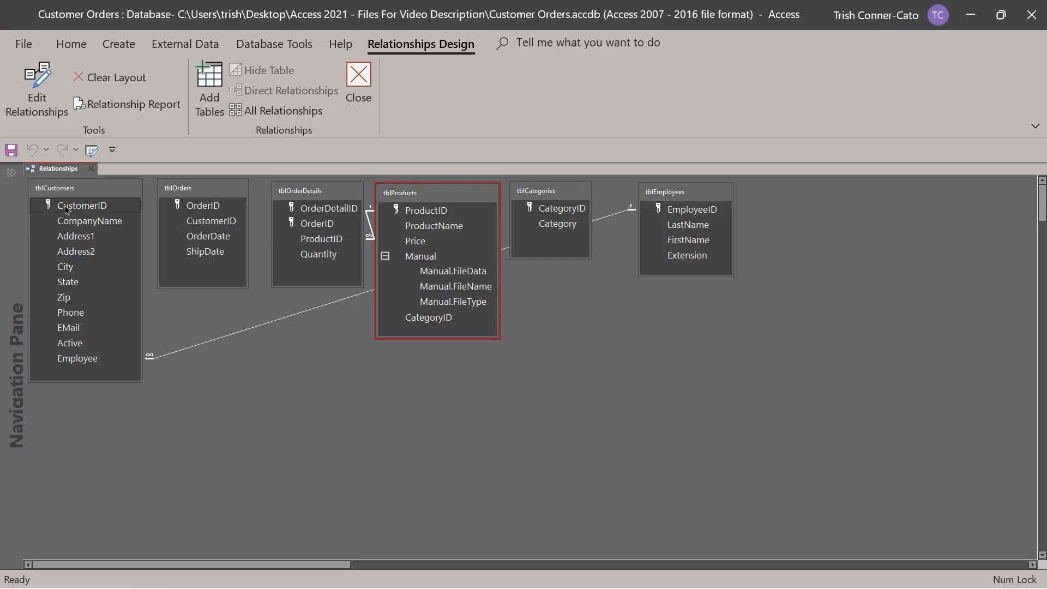
Try to relate CustomerID in tblCustomers to CustomerID in tblOrders with referential integrity and cascading updates
drag(66, 210, 200, 233)
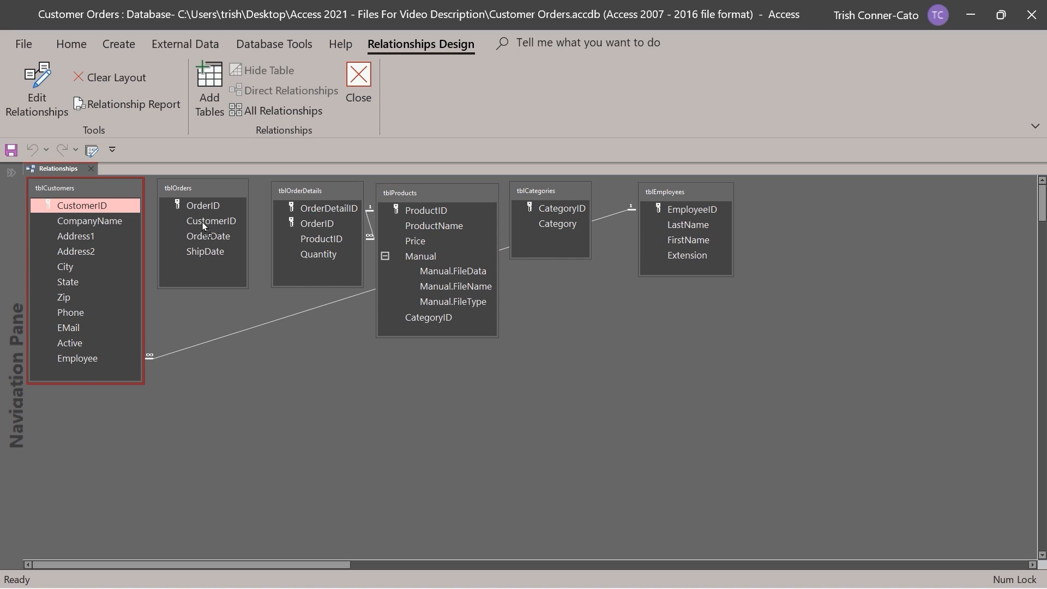
drag(203, 222, 202, 223)
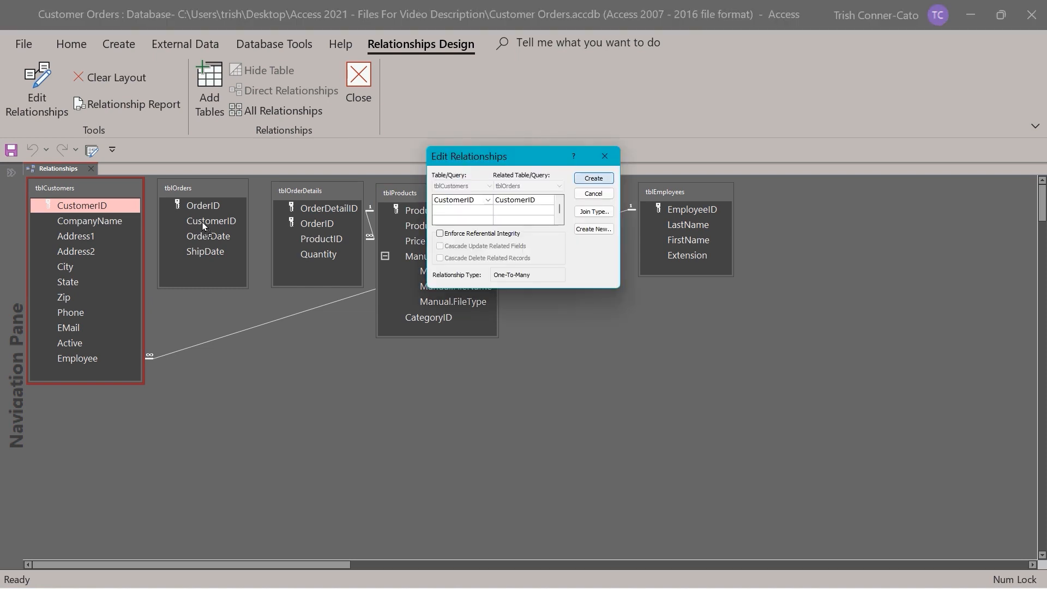
click(442, 235)
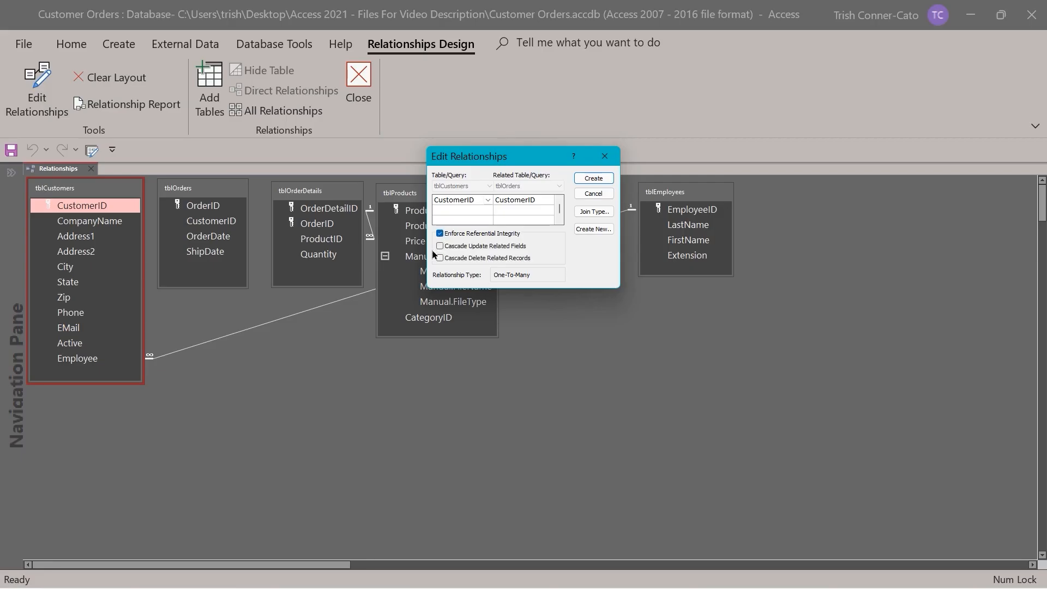
click(439, 246)
click(593, 178)
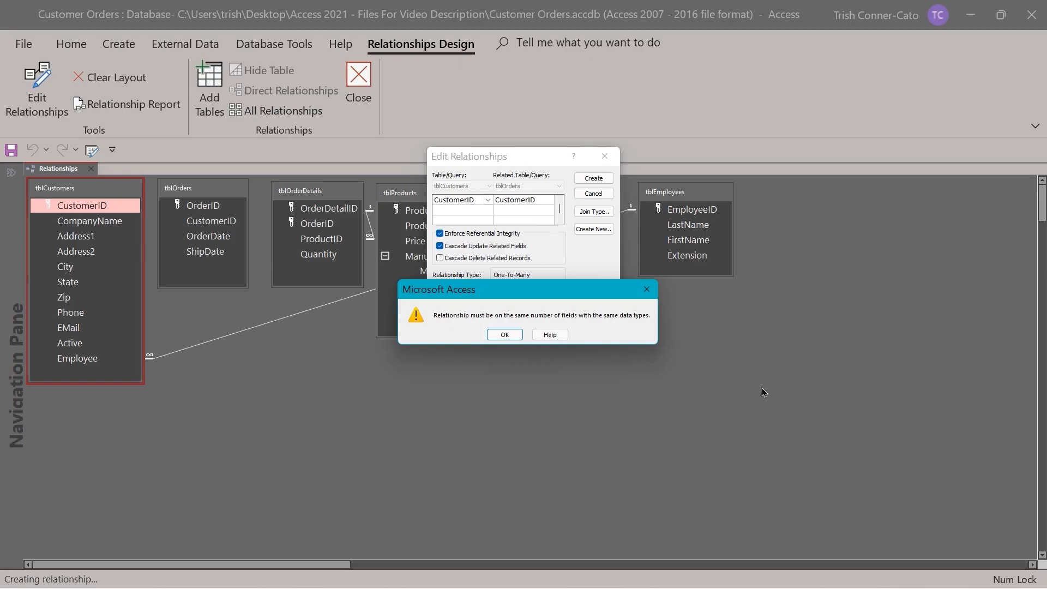
click(507, 334)
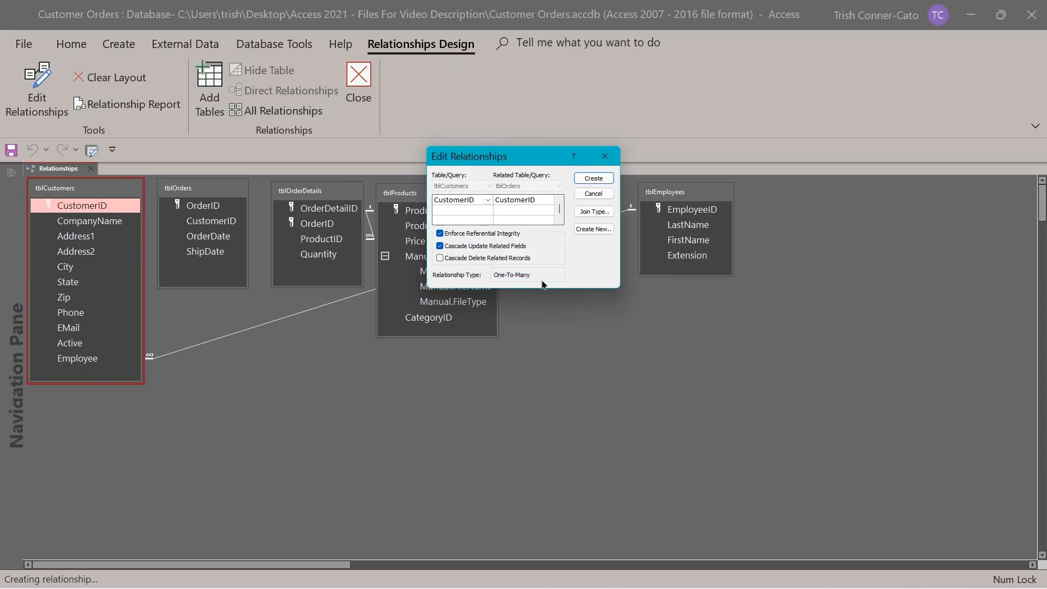
click(603, 195)
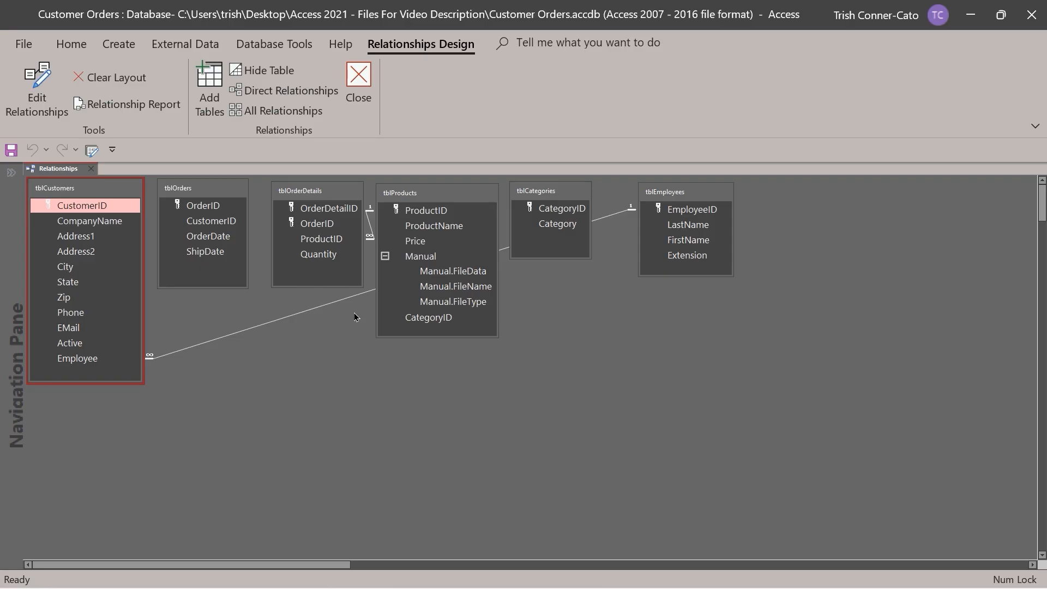
Close the Relationships window and save its layout changes
click(356, 85)
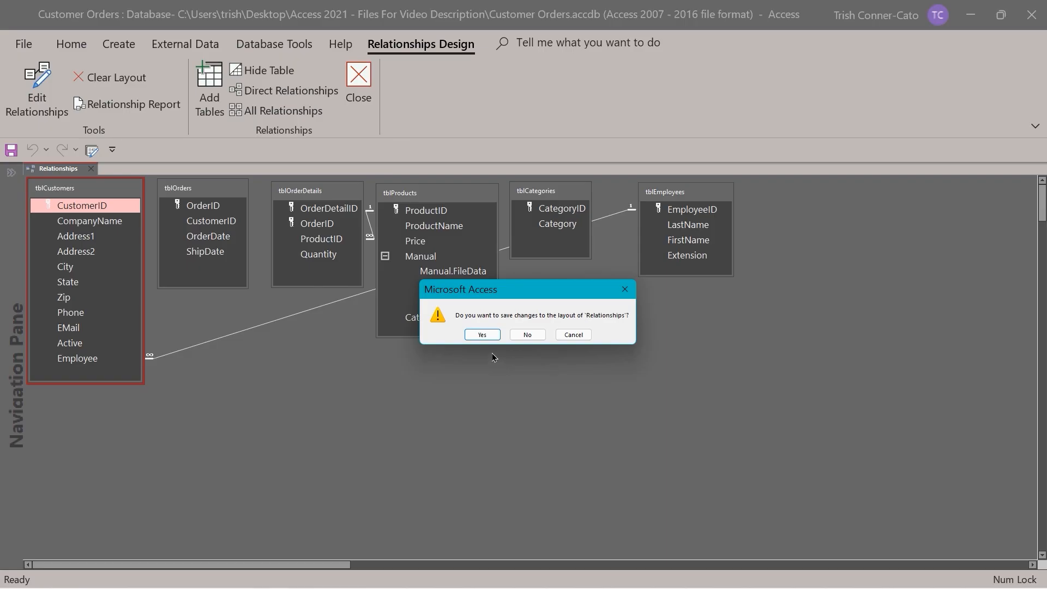
click(482, 334)
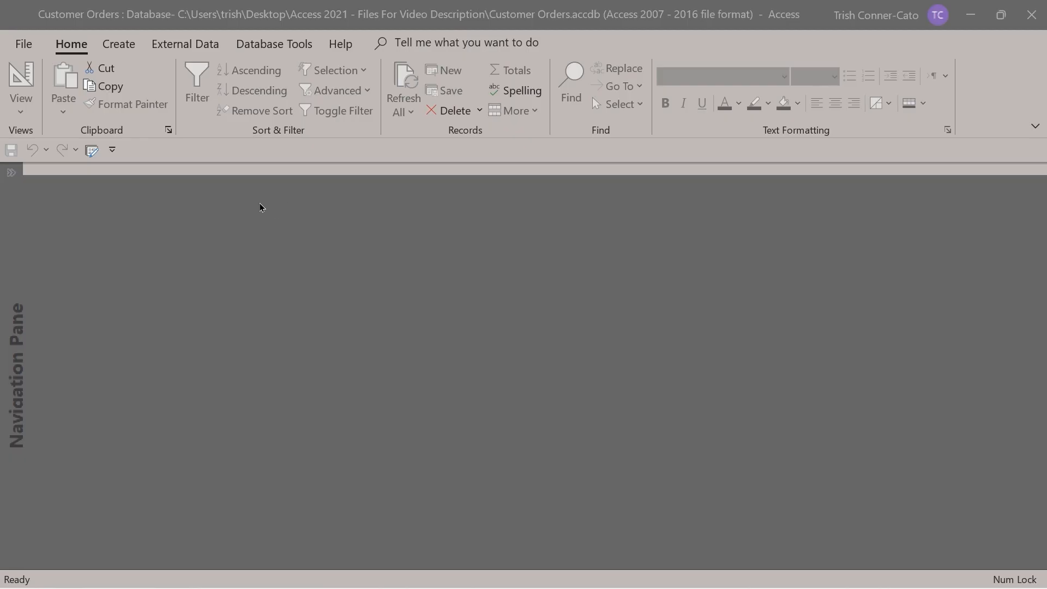
Set the current database's document window option to Overlapping Windows
click(22, 45)
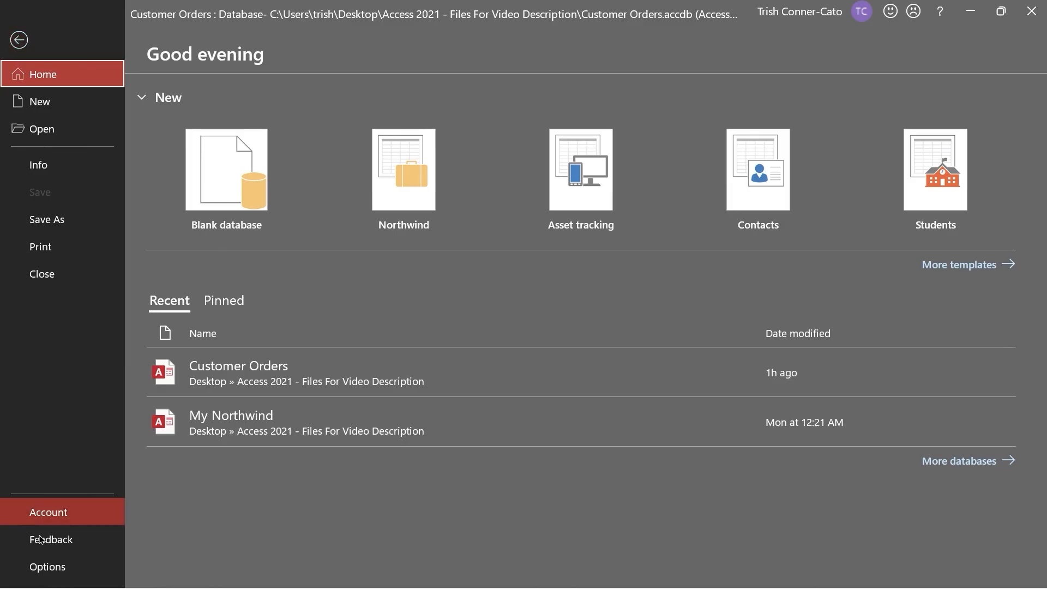
click(47, 567)
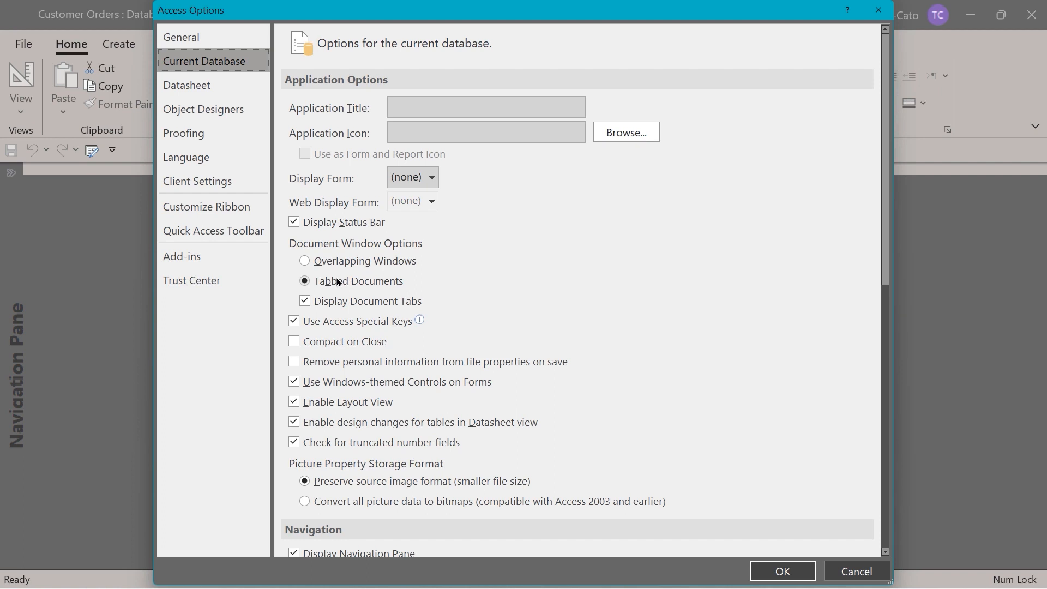
click(305, 262)
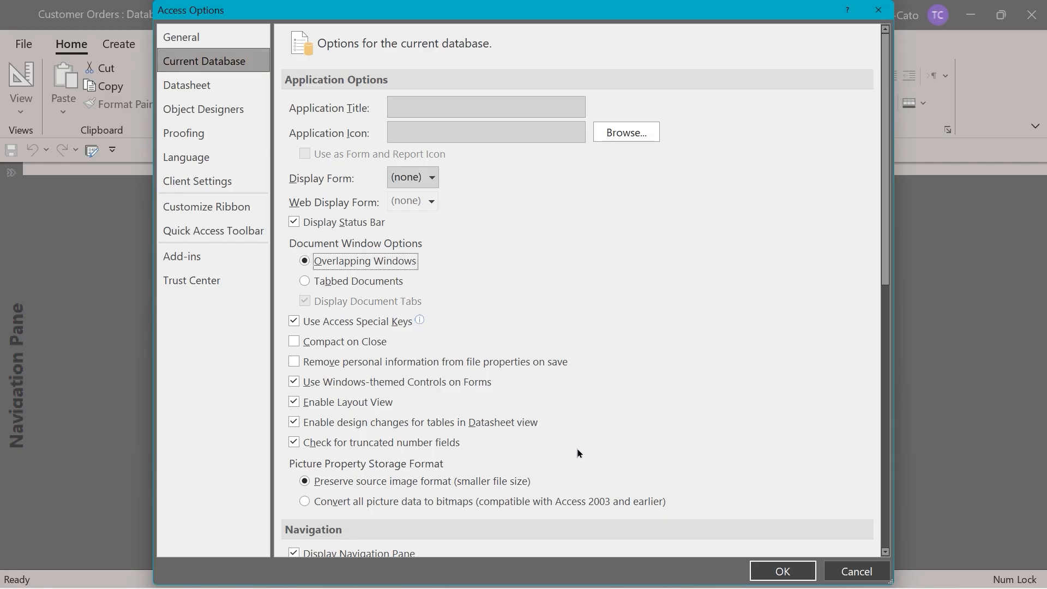
click(773, 572)
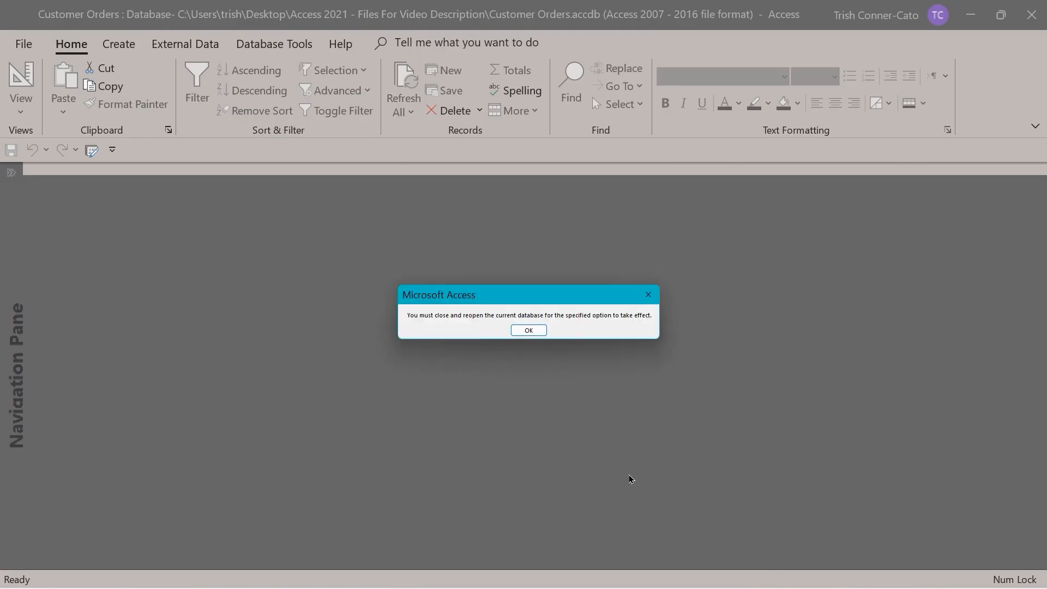
Close and reopen the Customer Orders database so the overlapping windows option takes effect
click(528, 332)
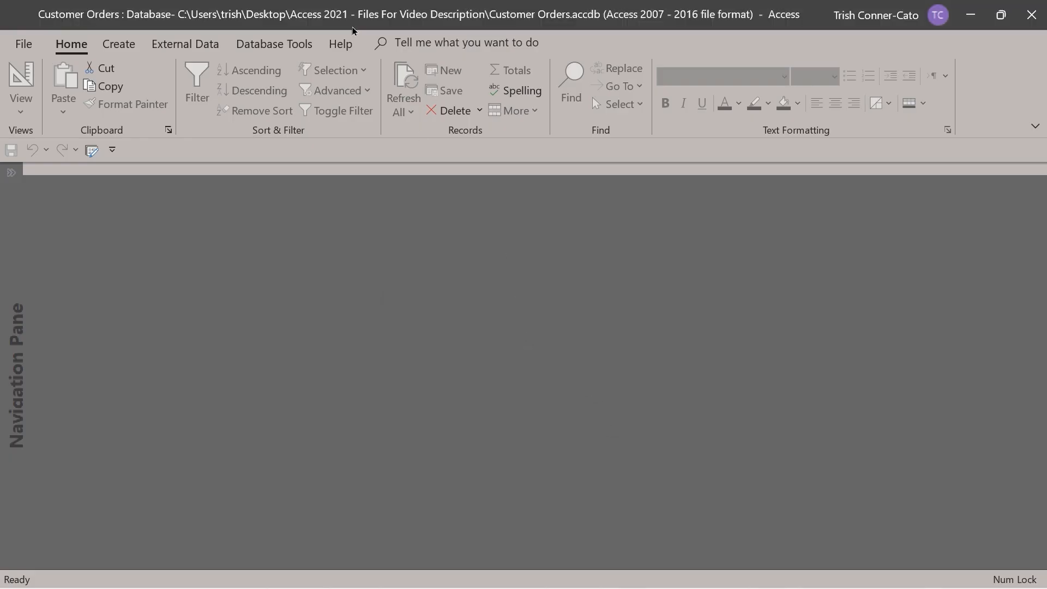
click(26, 48)
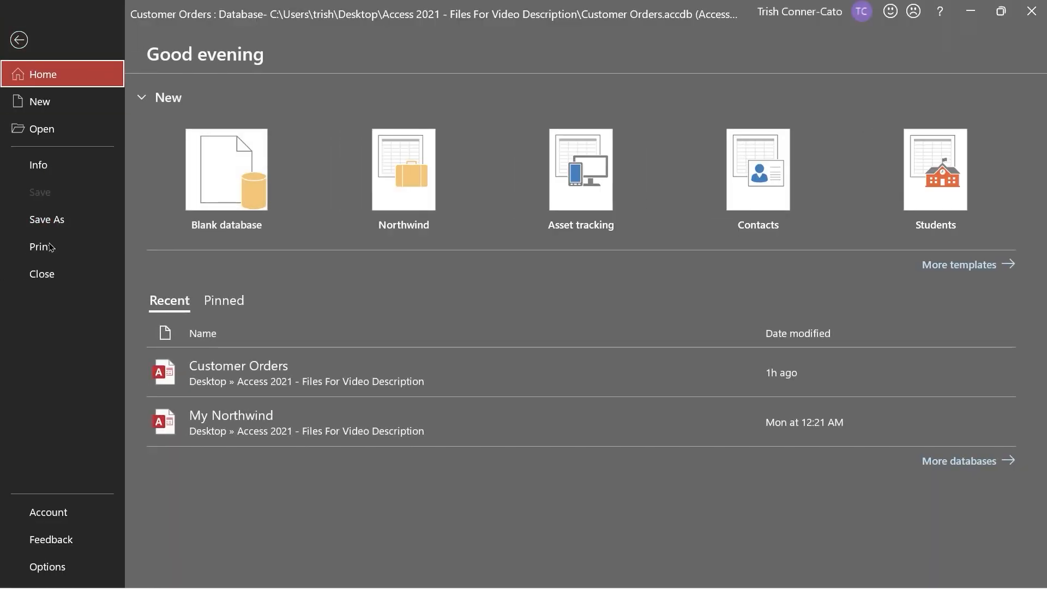
click(50, 273)
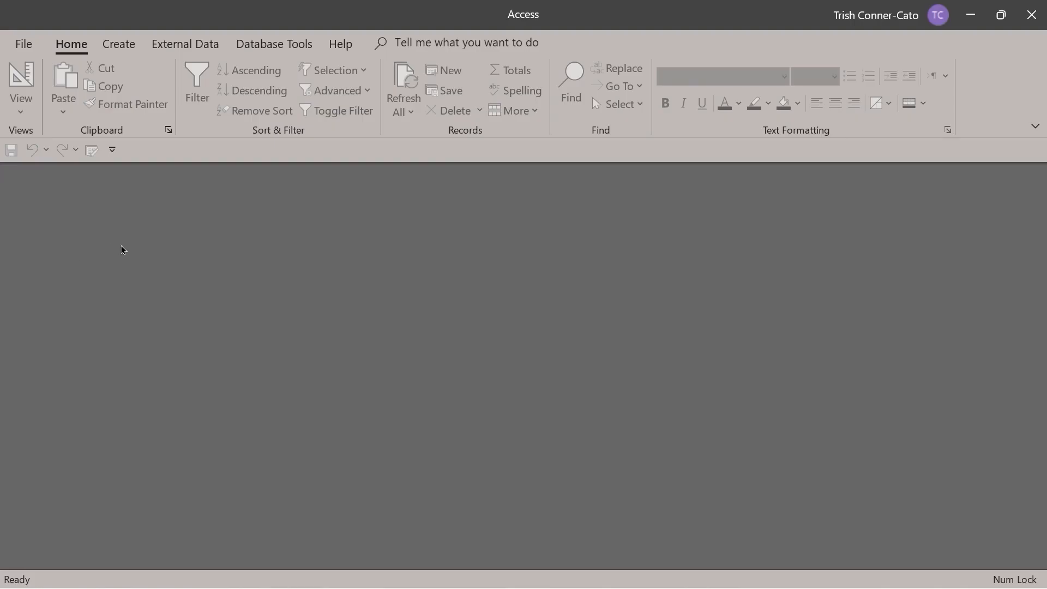
click(24, 43)
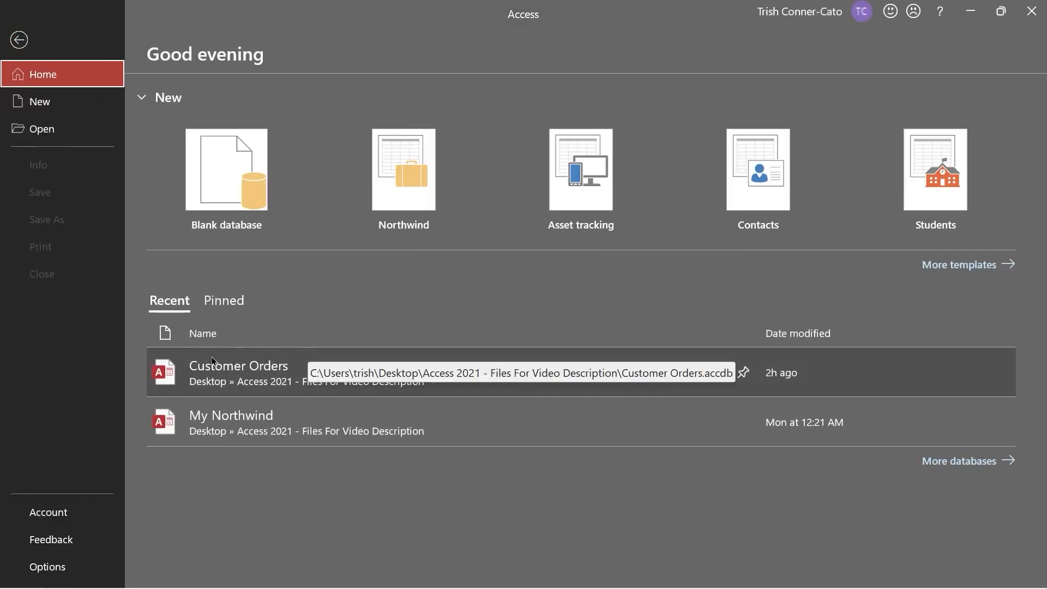
click(256, 372)
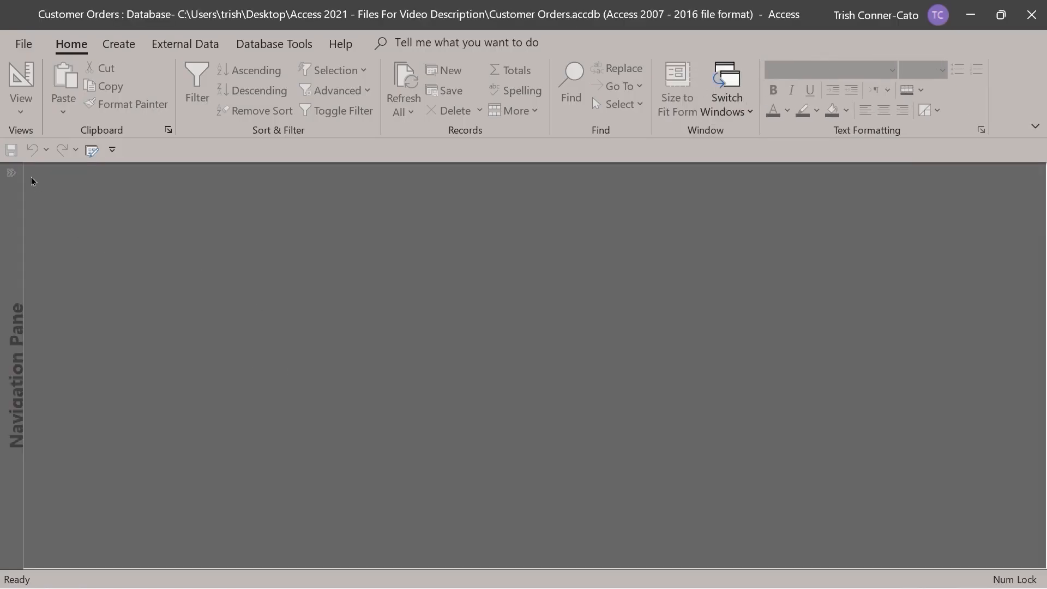
Open tblCustomers in Design View and narrow its window to show only the Field Name and Data Type columns
click(10, 173)
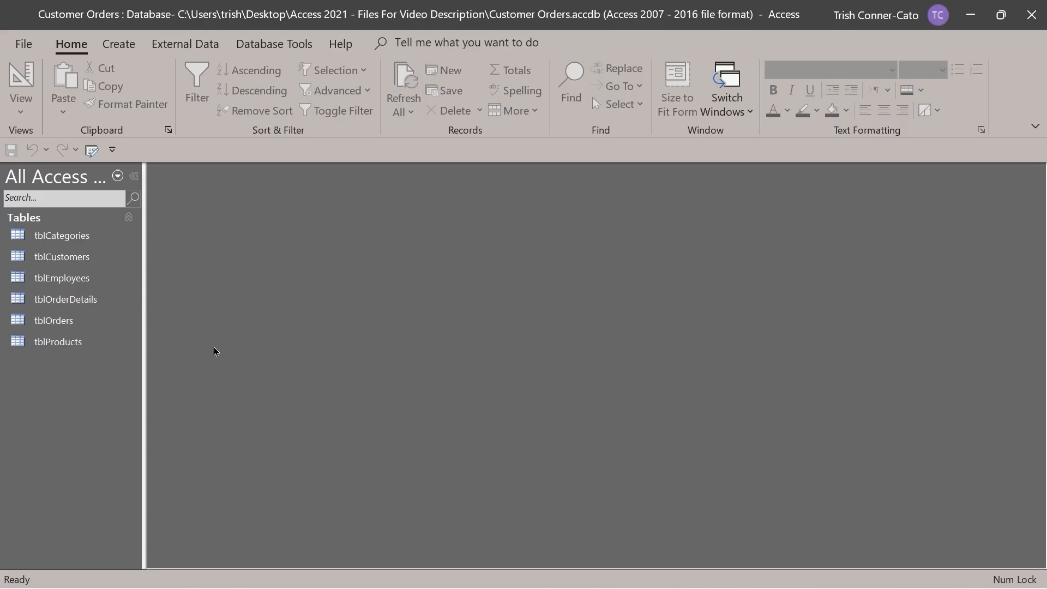
right_click(55, 261)
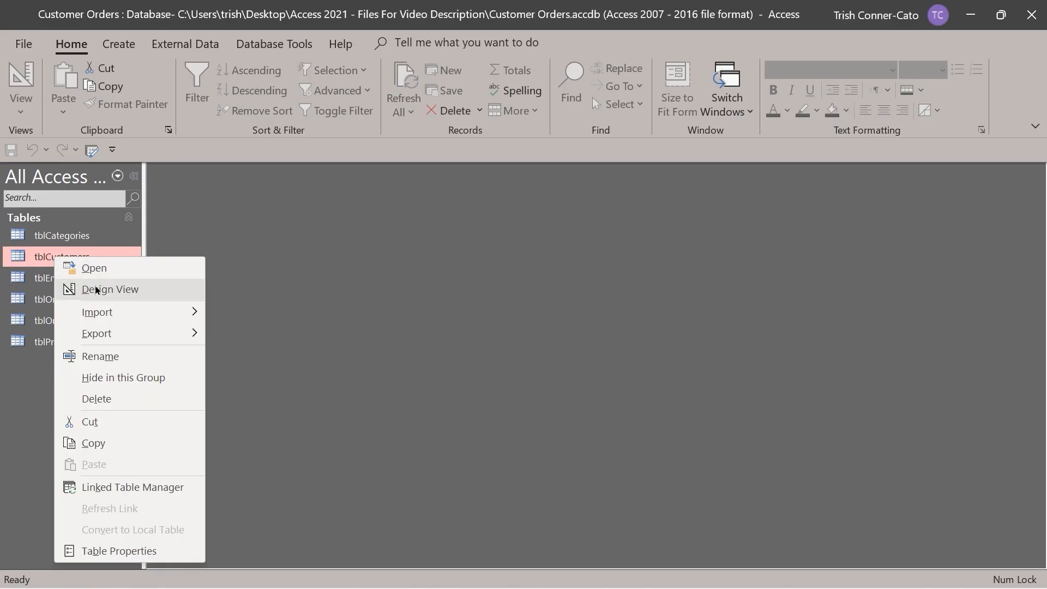
click(97, 289)
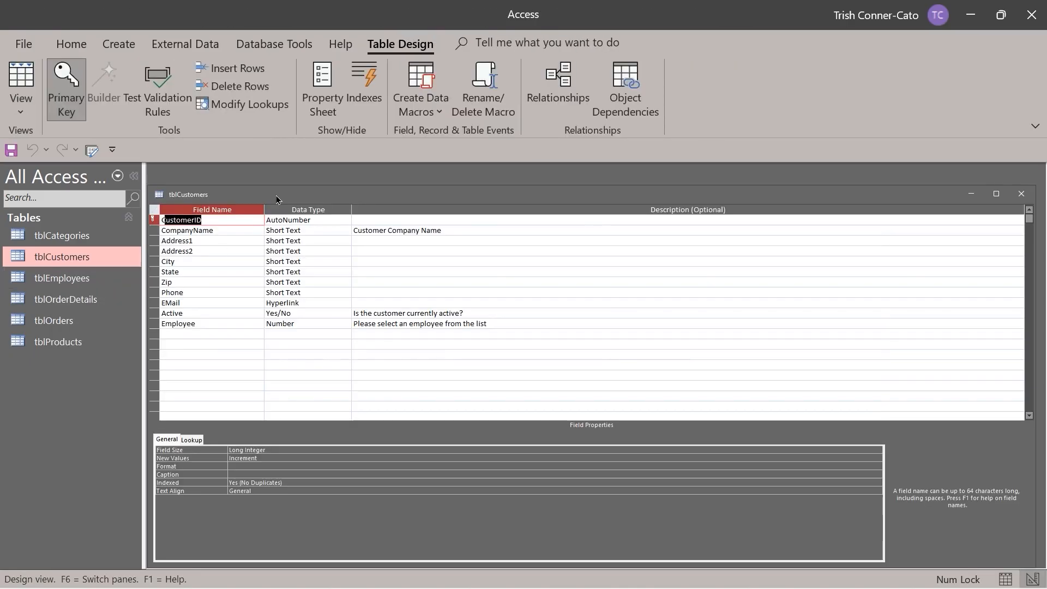
mouse_move(276, 195)
mouse_down()
mouse_move(306, 206)
mouse_move(300, 199)
mouse_move(288, 221)
mouse_move(279, 185)
mouse_move(295, 200)
mouse_move(263, 196)
mouse_move(259, 204)
mouse_move(292, 201)
mouse_move(258, 215)
mouse_move(299, 215)
mouse_move(286, 214)
mouse_move(279, 183)
mouse_up()
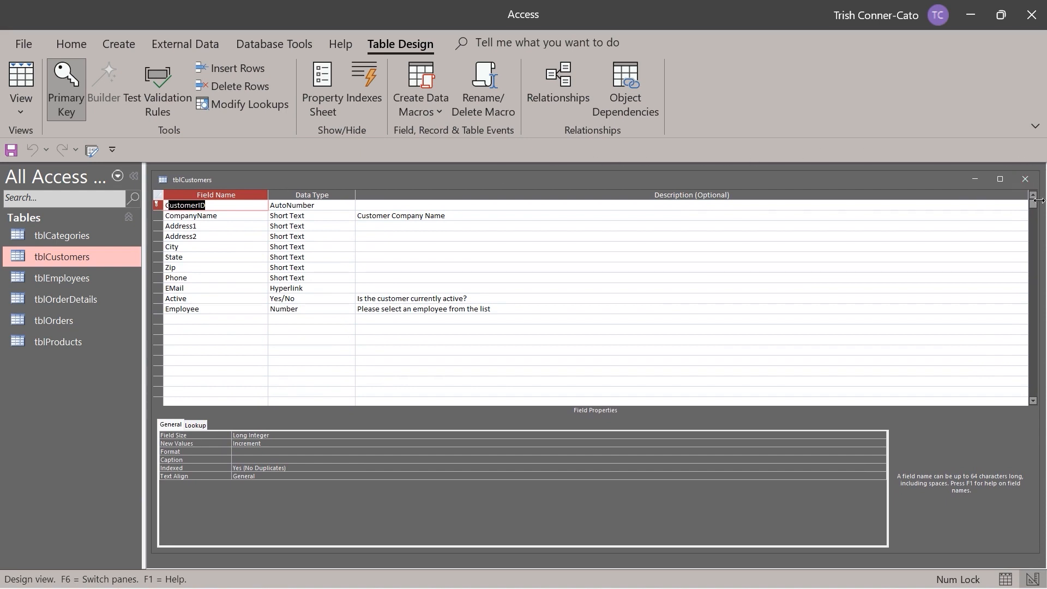
drag(1039, 200, 363, 256)
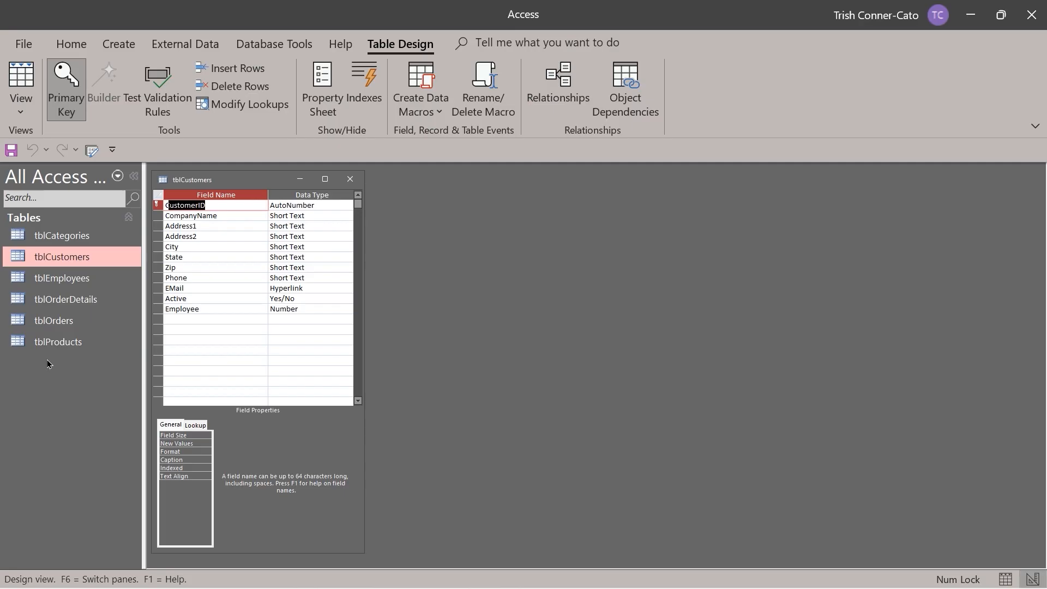
Open tblOrders in Design View and arrange its window side by side with the tblCustomers window
click(50, 321)
right_click(50, 318)
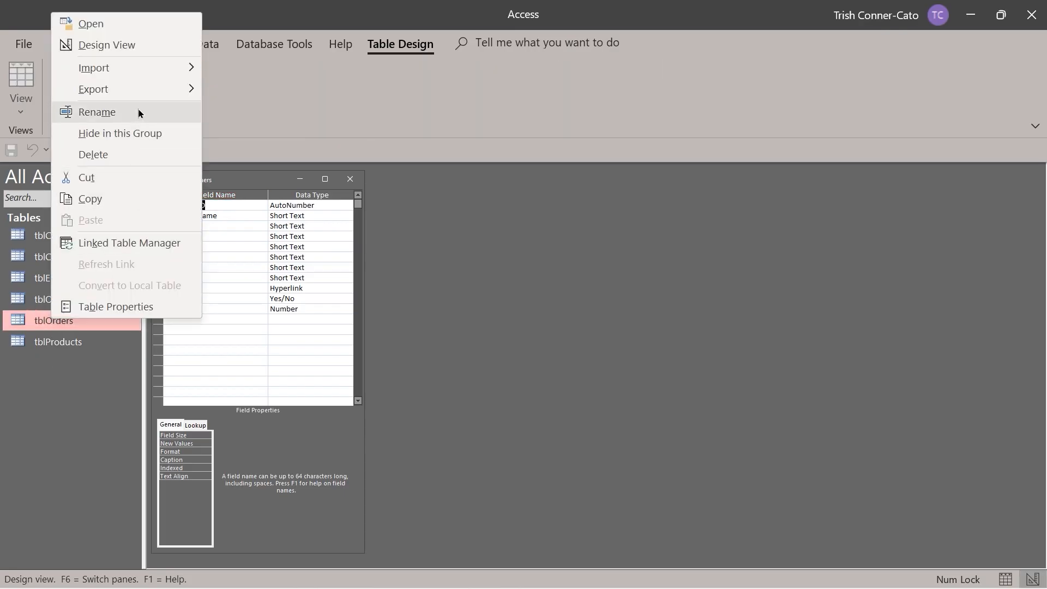
click(142, 44)
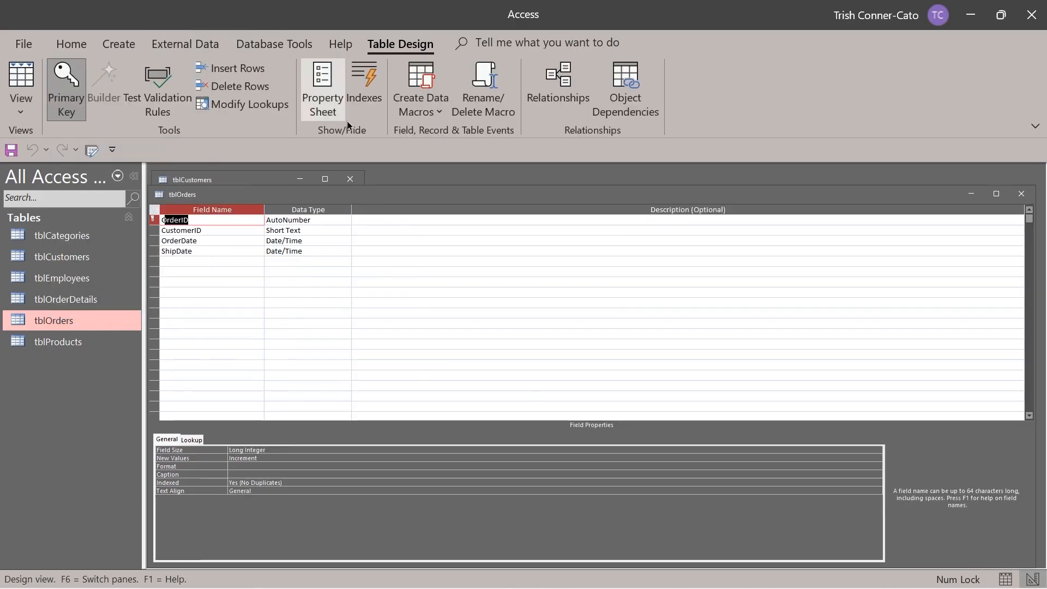
drag(420, 195, 327, 228)
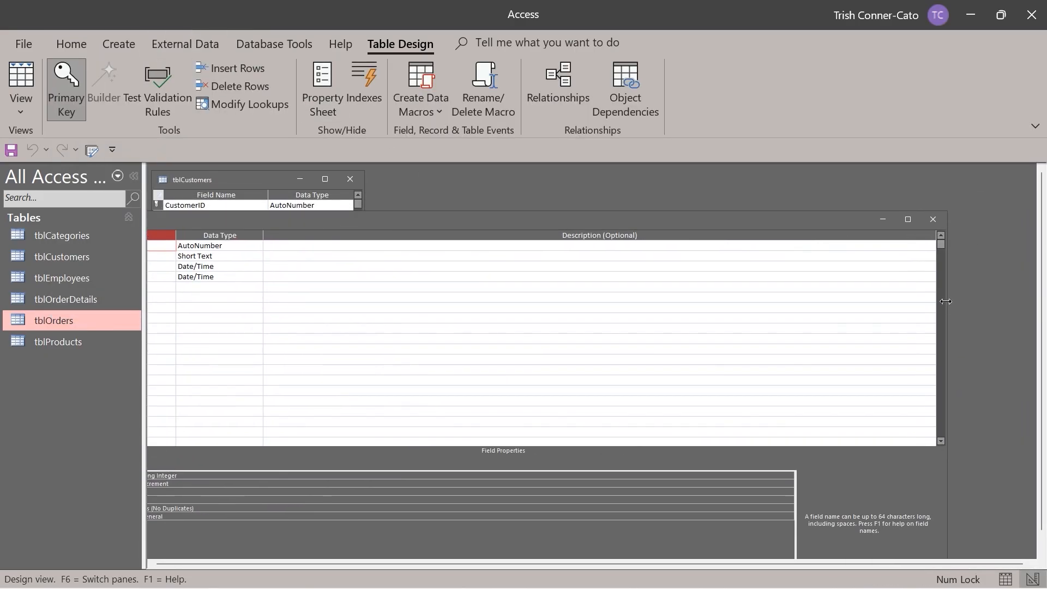
drag(946, 308, 622, 322)
drag(384, 224, 687, 184)
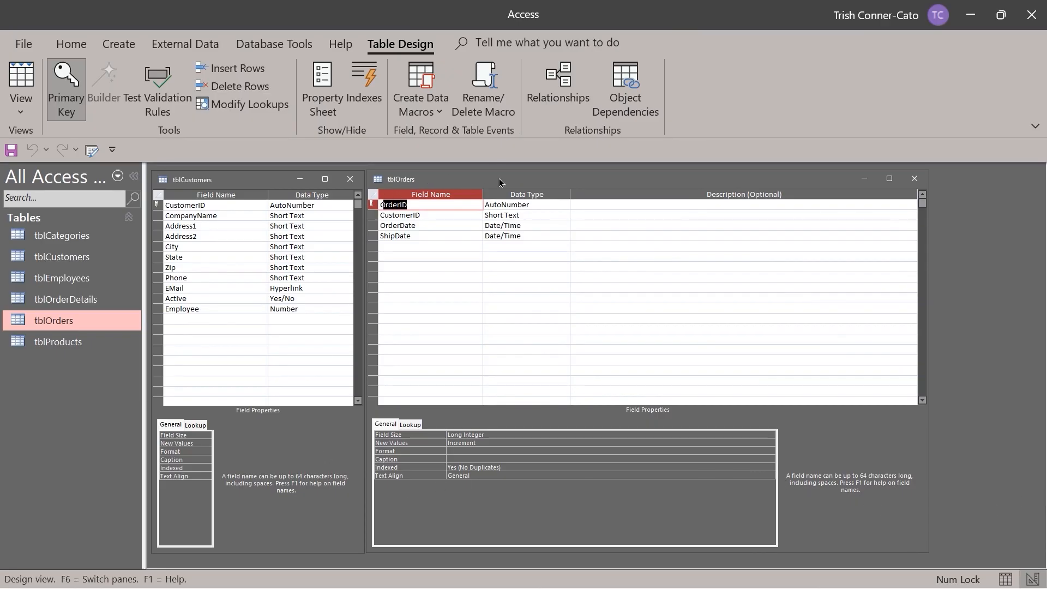
drag(499, 178, 596, 177)
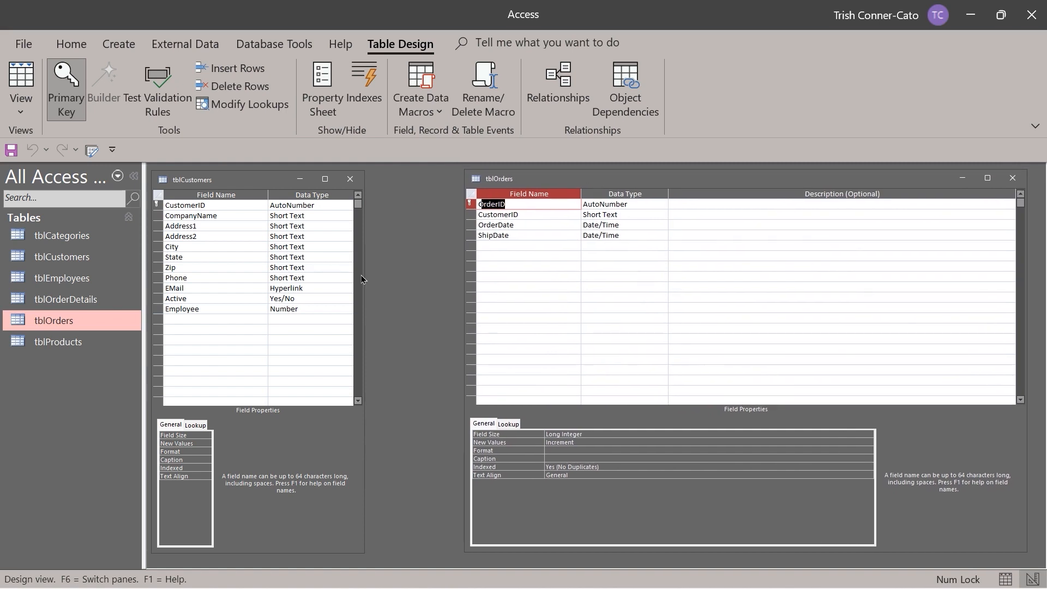
drag(362, 281, 459, 274)
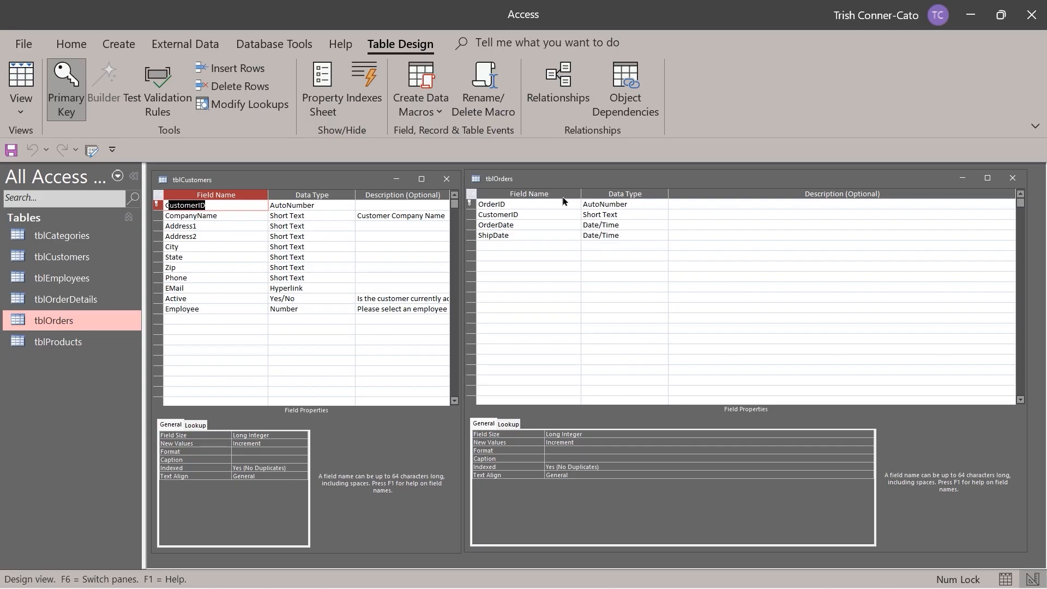
Examine the CustomerID values of tblOrders in Datasheet View, then return the table to Design View
right_click(490, 181)
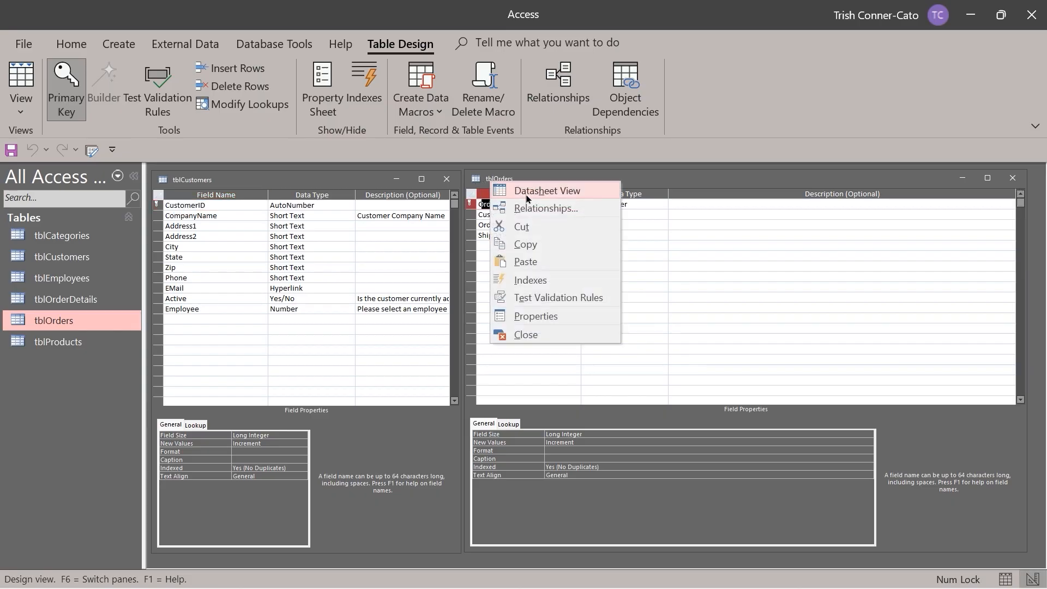
click(526, 190)
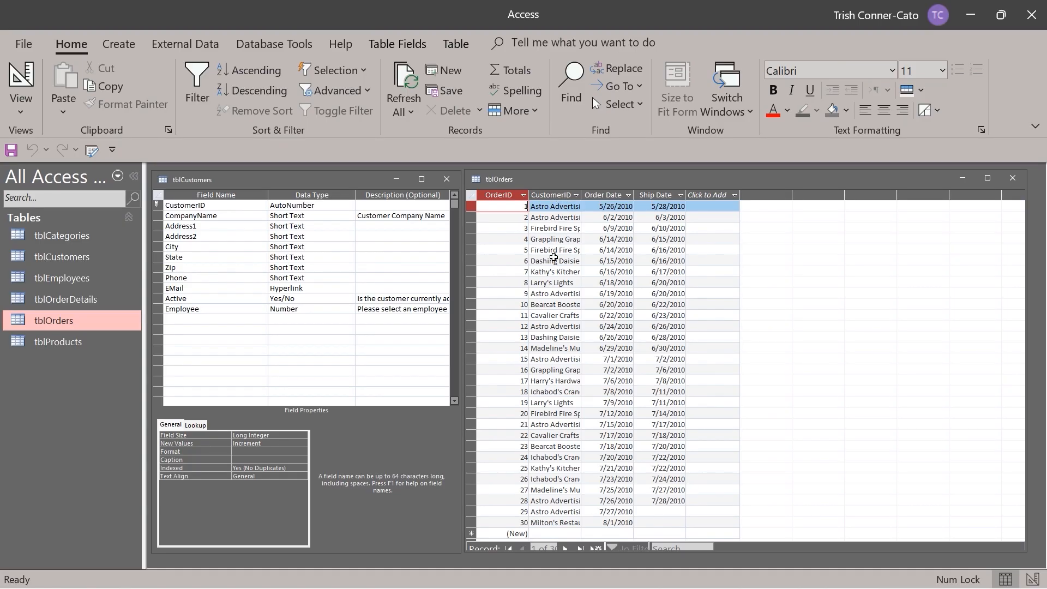
right_click(490, 185)
click(552, 267)
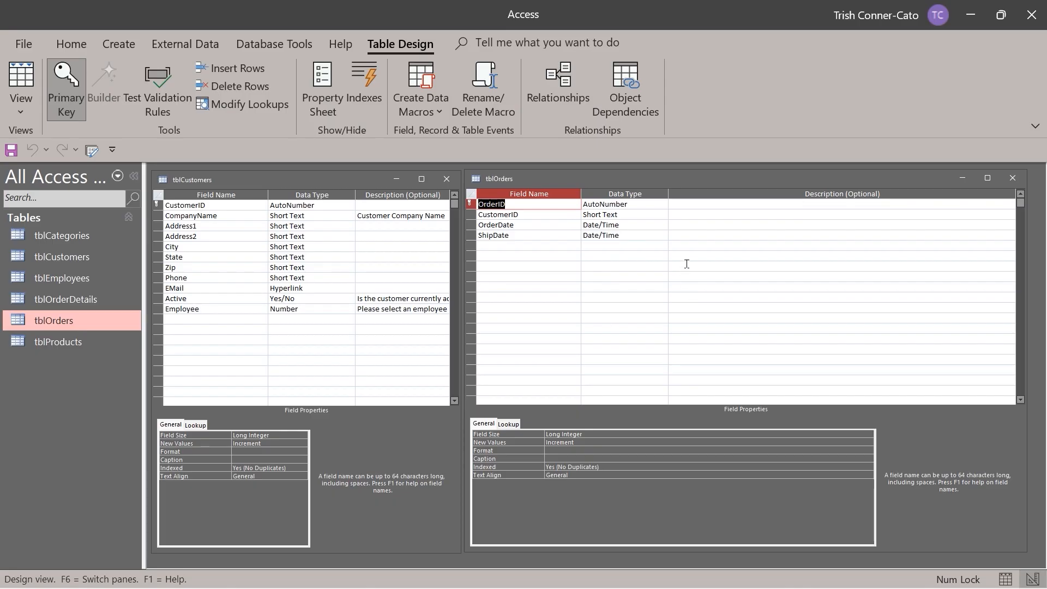
Change the CustomerID data type in tblOrders to Number and switch to Datasheet View, saving the table and accepting the data loss
click(619, 214)
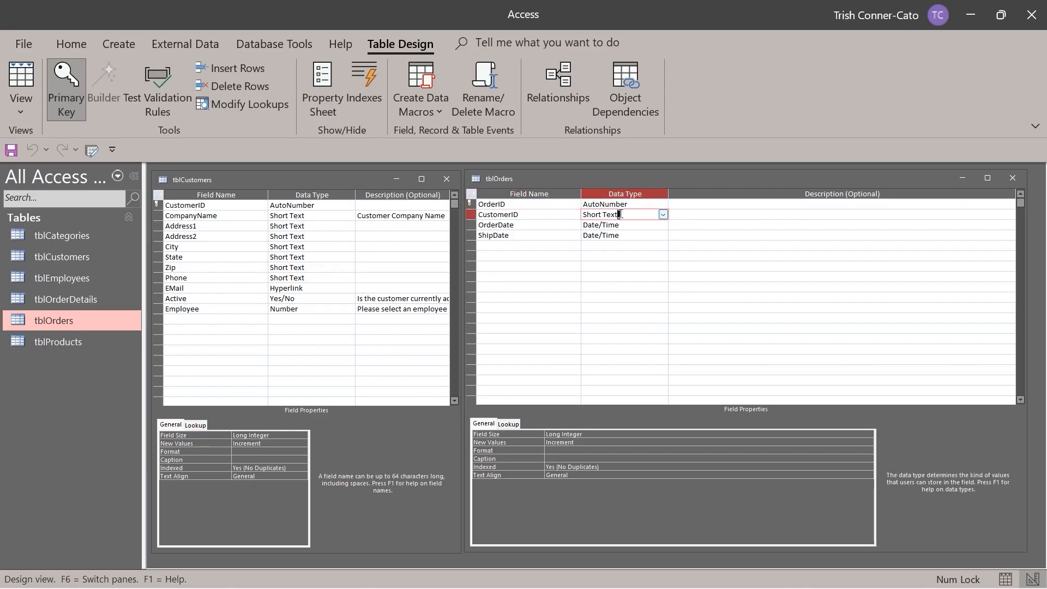
click(662, 215)
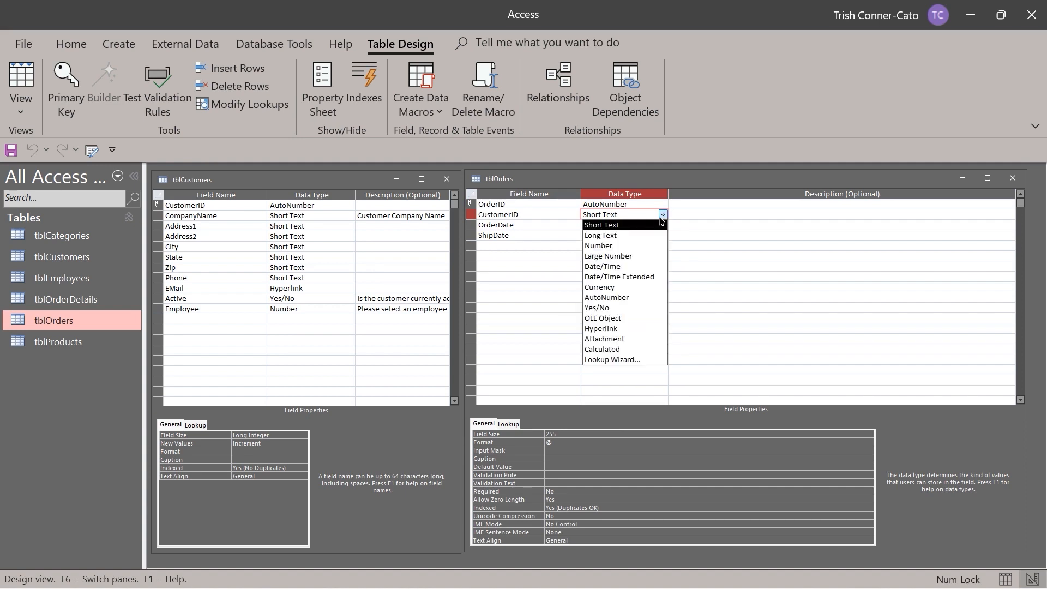
click(603, 246)
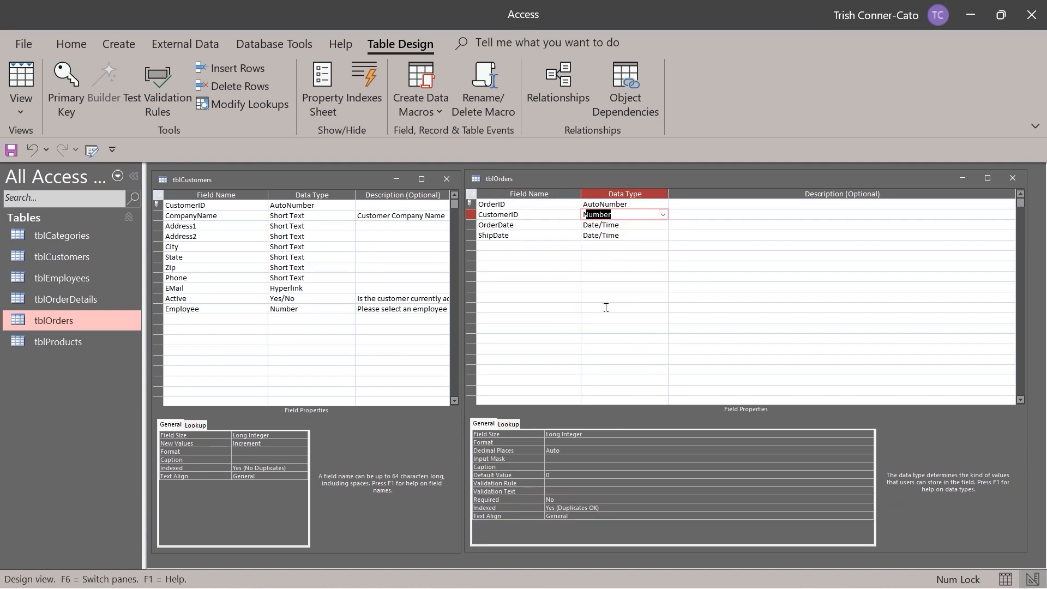
right_click(505, 178)
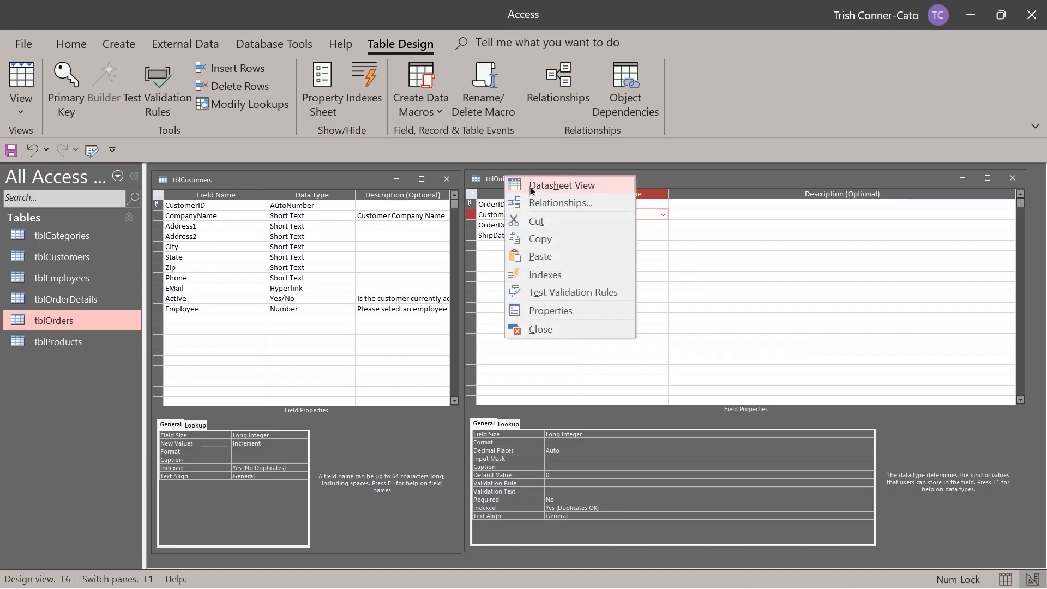
click(529, 187)
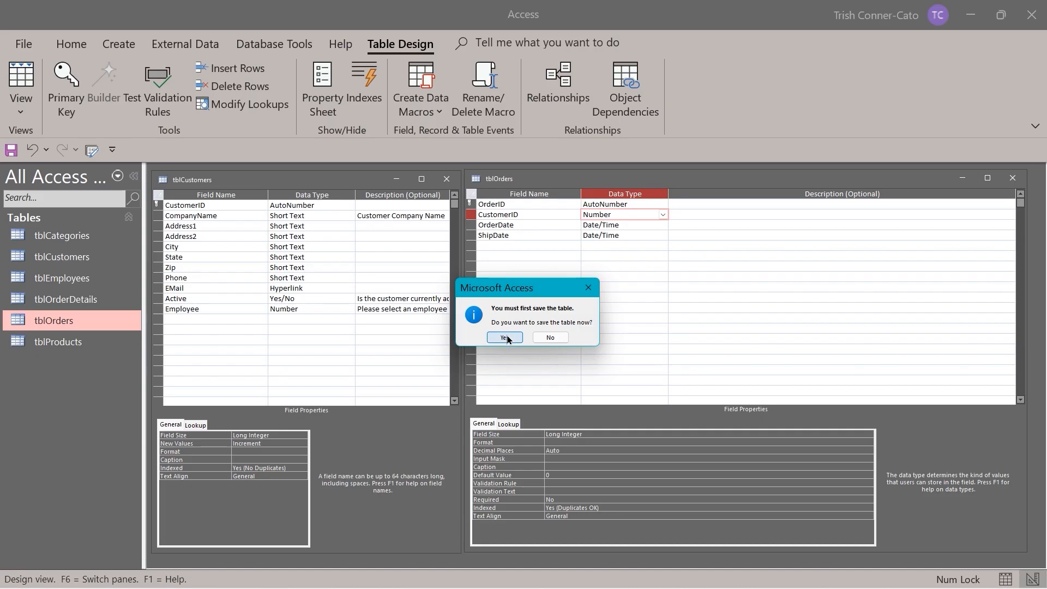
click(505, 338)
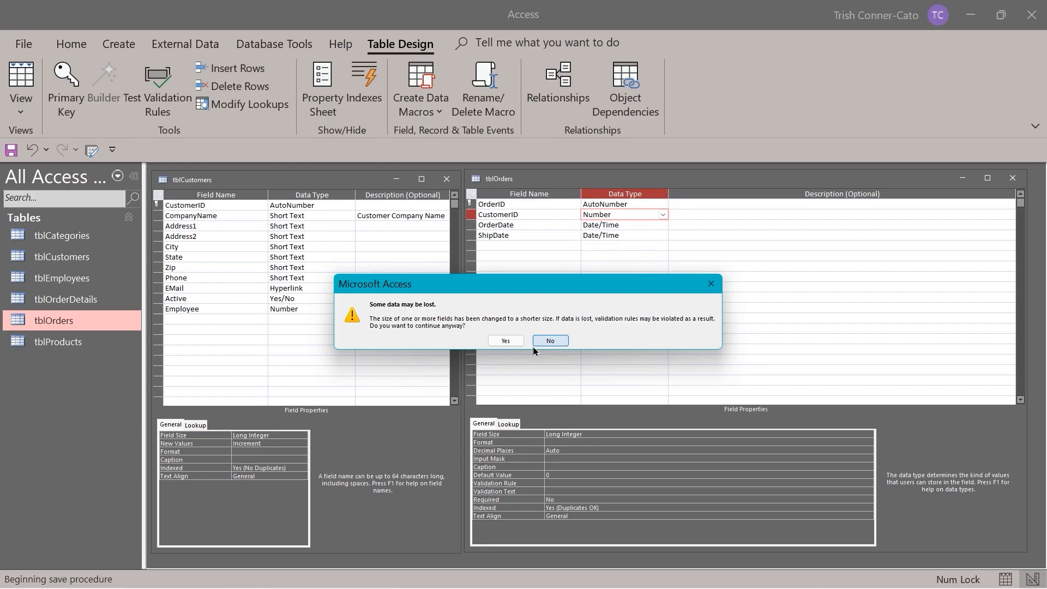
click(504, 341)
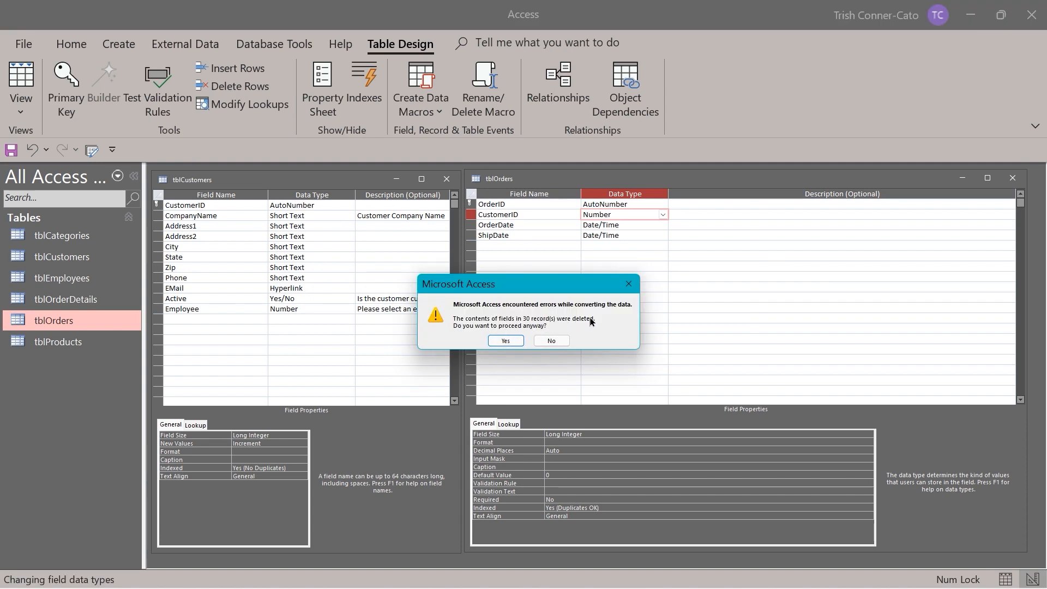
click(506, 341)
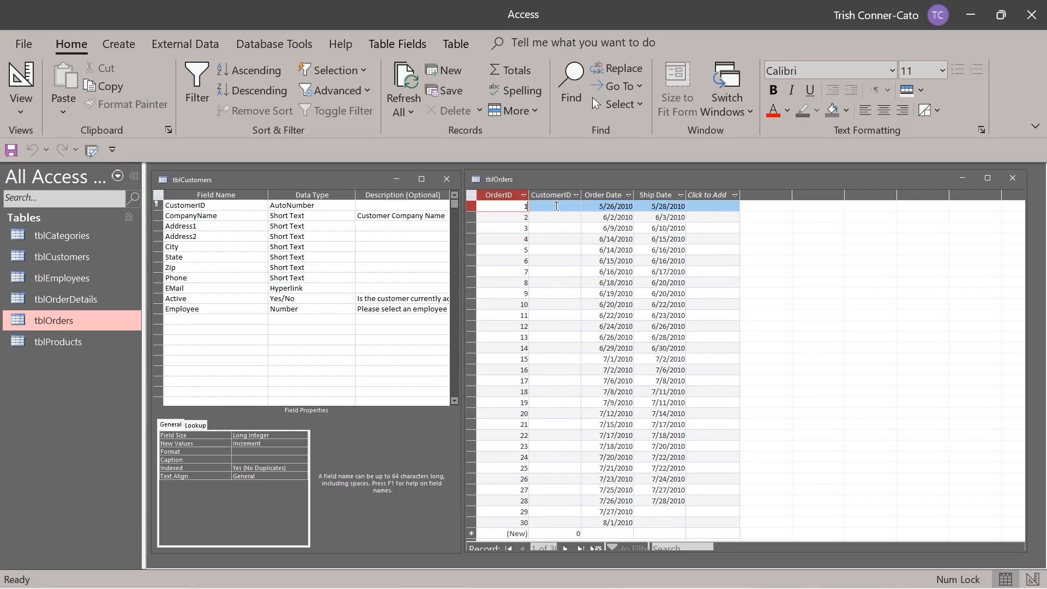
Maximize the tblOrders datasheet window
click(554, 206)
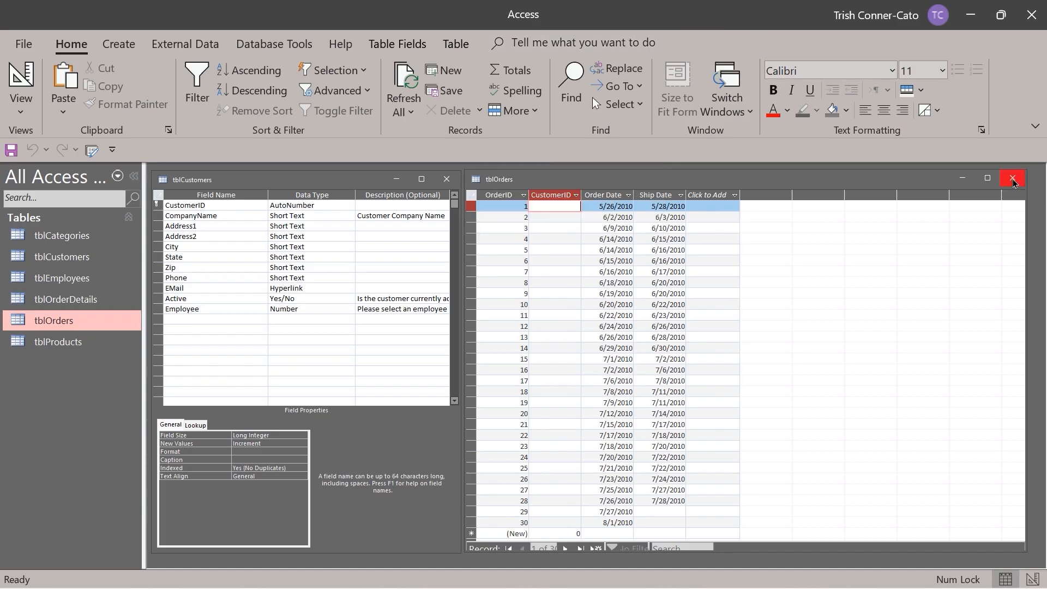
mouse_move(988, 186)
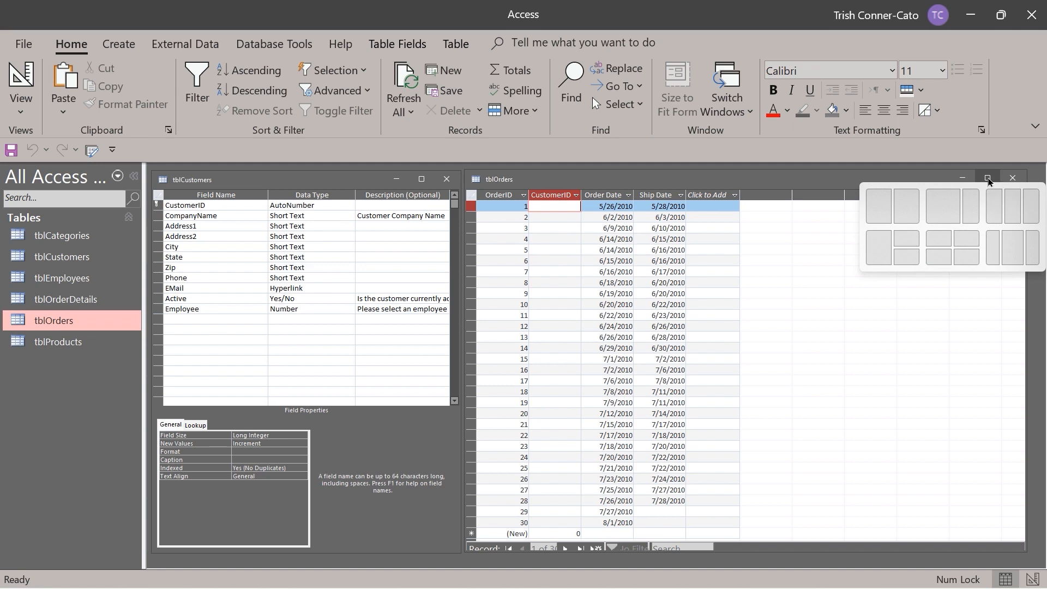
click(987, 178)
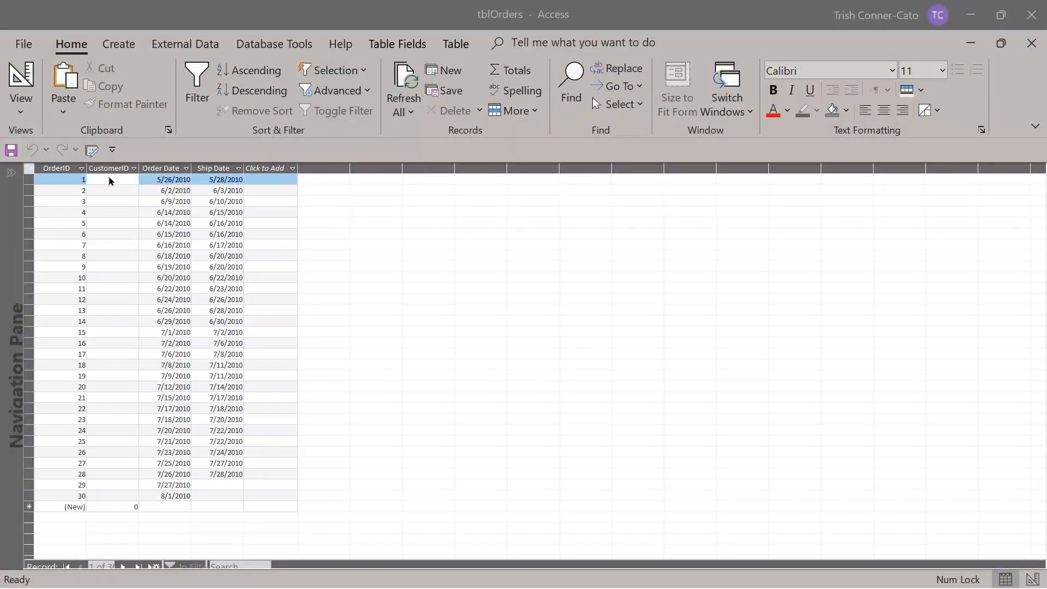
Fill in the numeric CustomerID for every order in the tblOrders datasheet, working down from the first record
click(111, 181)
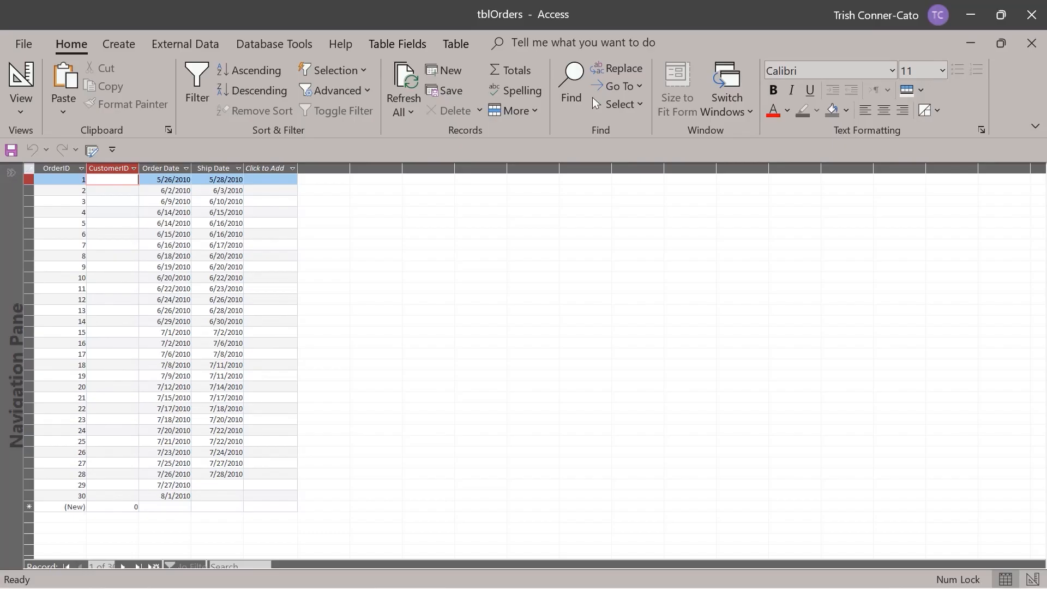
text(1)
key(Down)
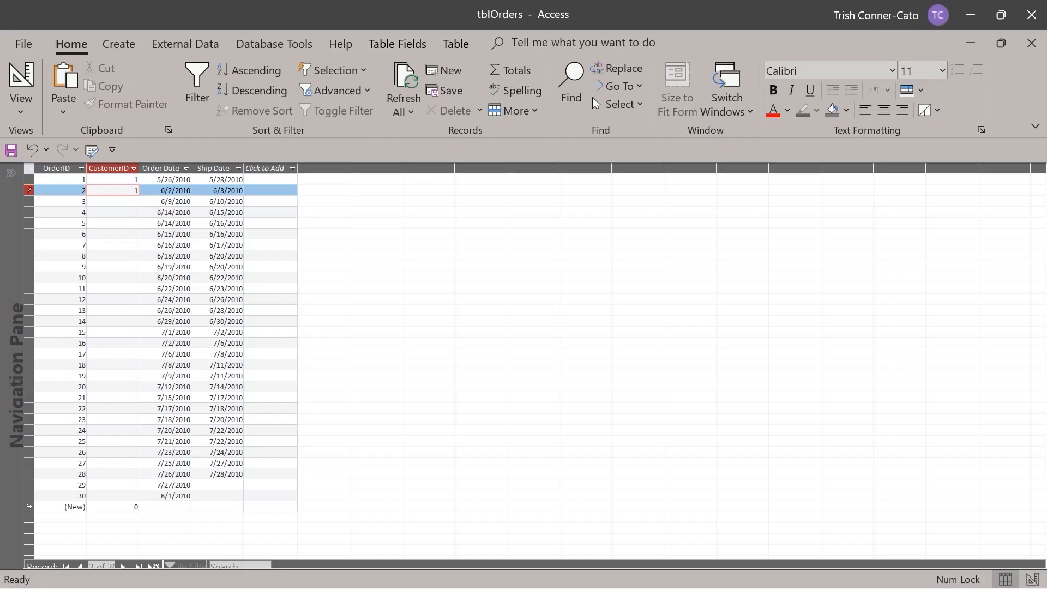
key(Down)
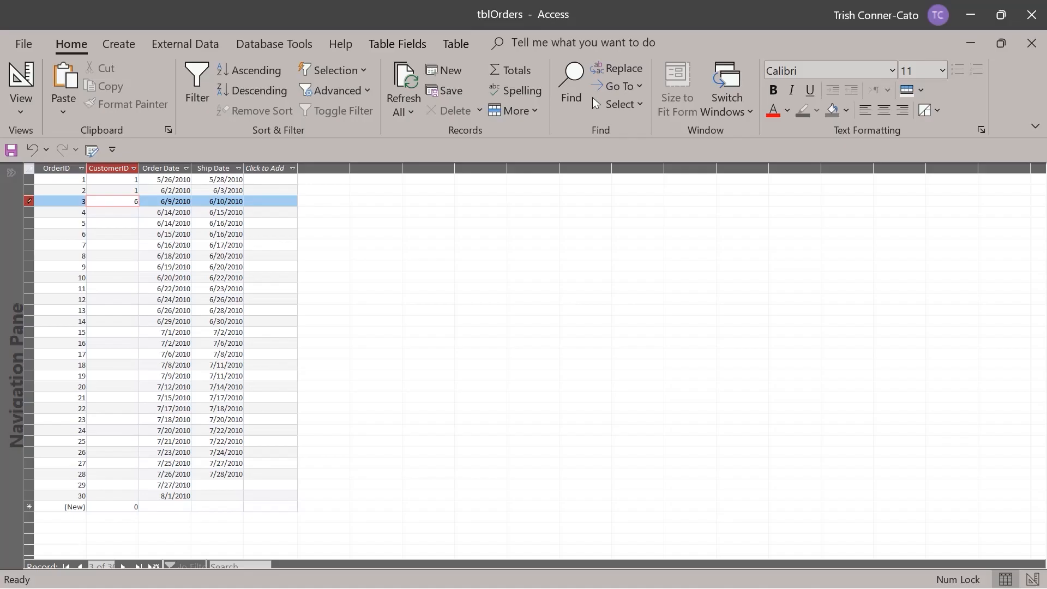
key(Down)
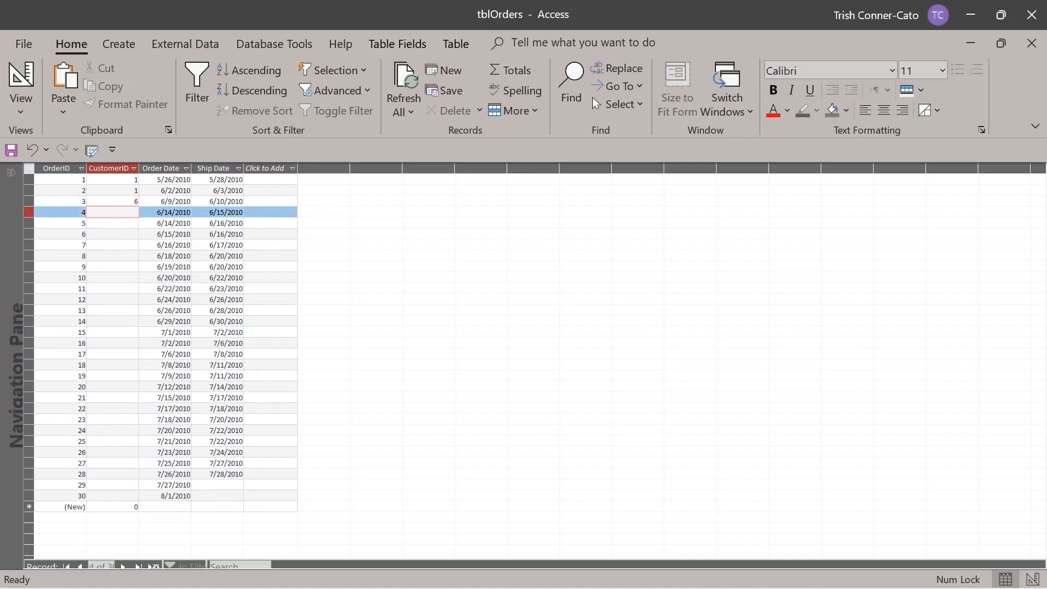
key(Down)
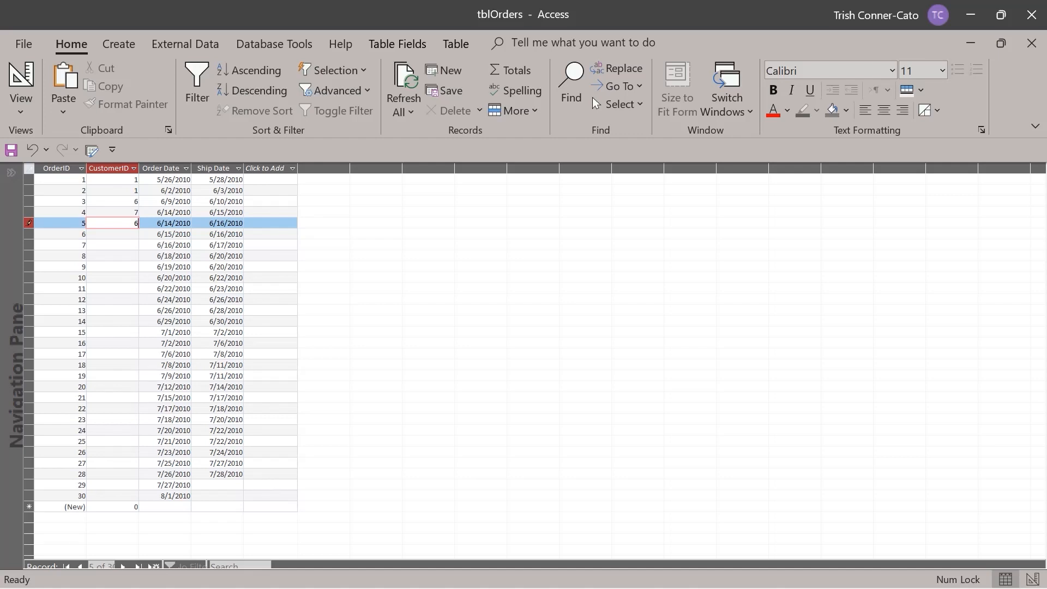
key(Down)
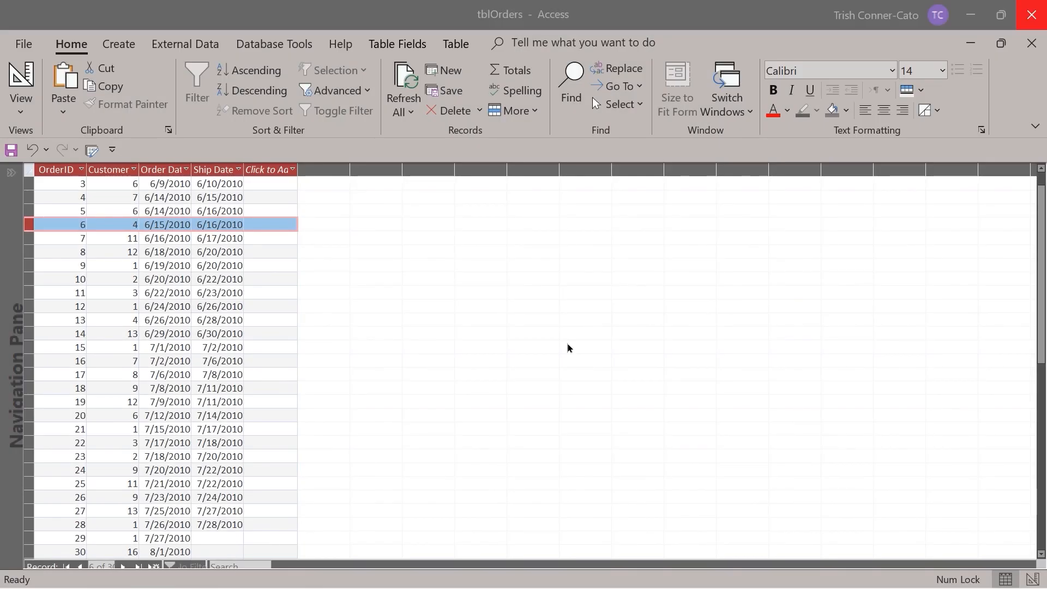
scroll(511, 311, up, 1)
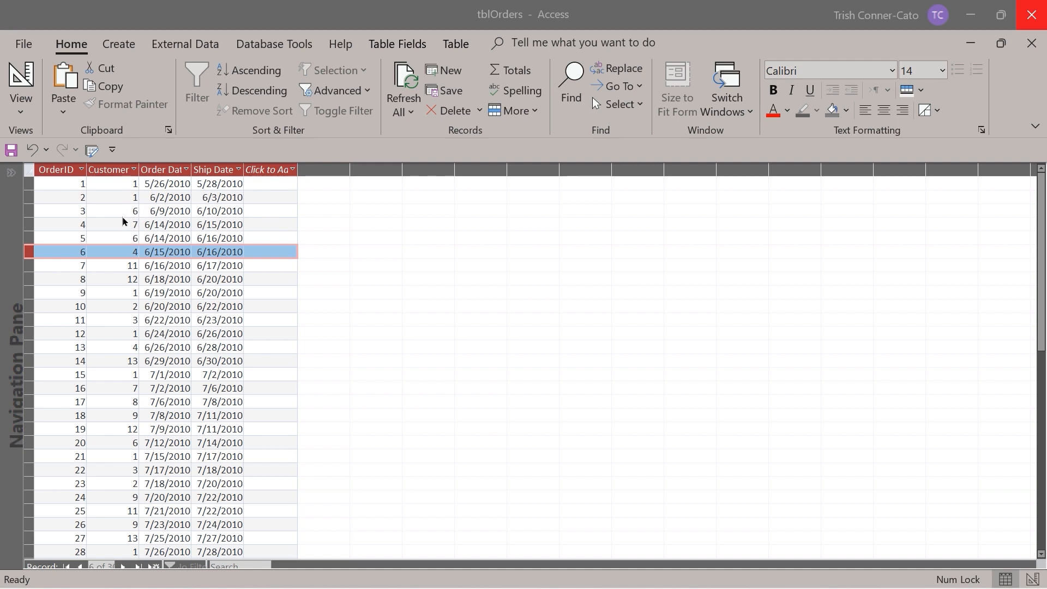
Restore the tblOrders window from its maximized size and switch the table to Design View
click(1001, 45)
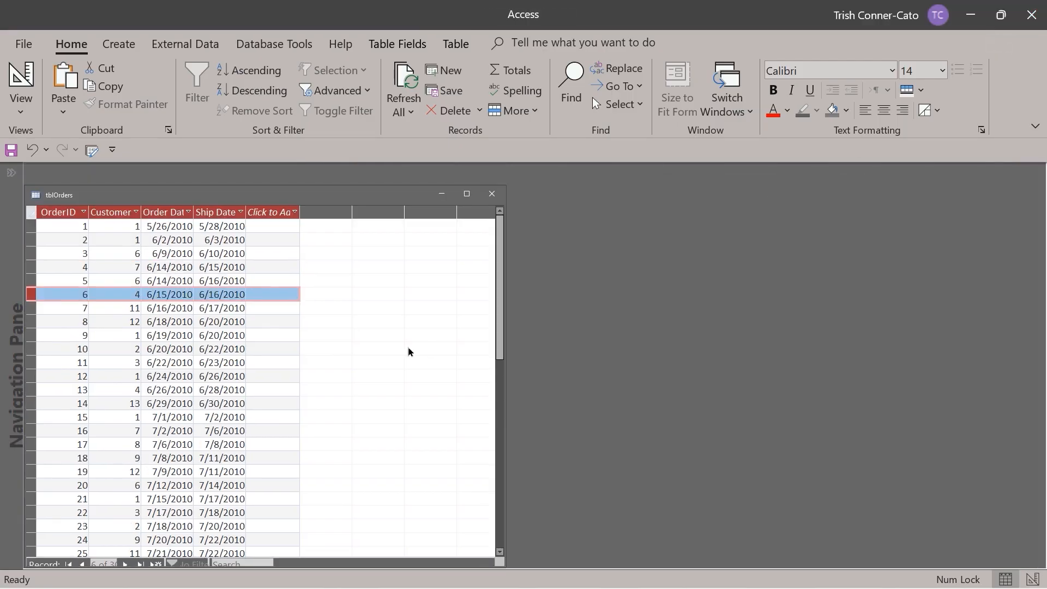
drag(72, 202, 71, 199)
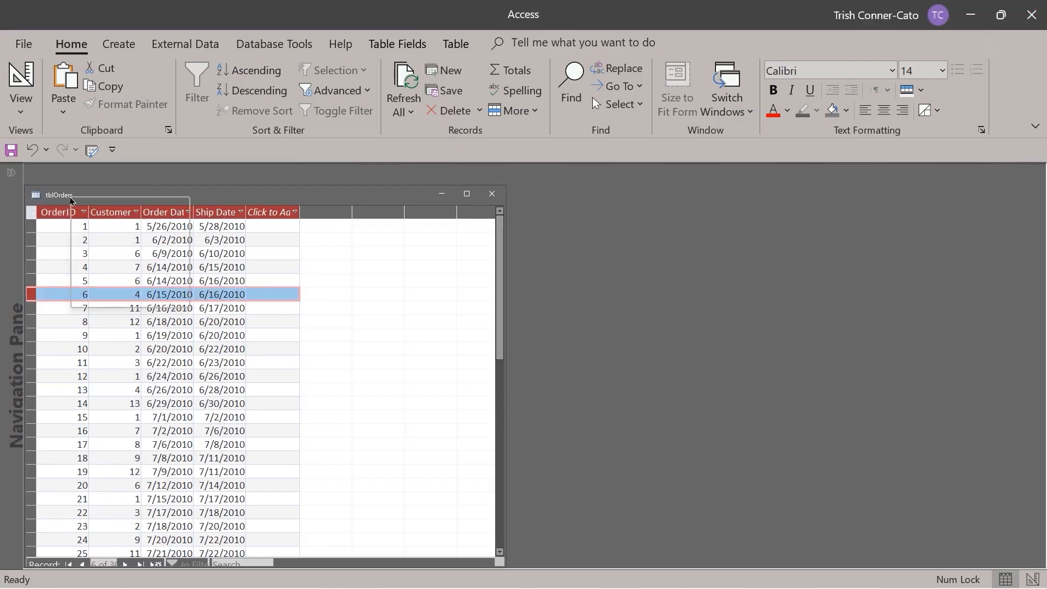
click(116, 277)
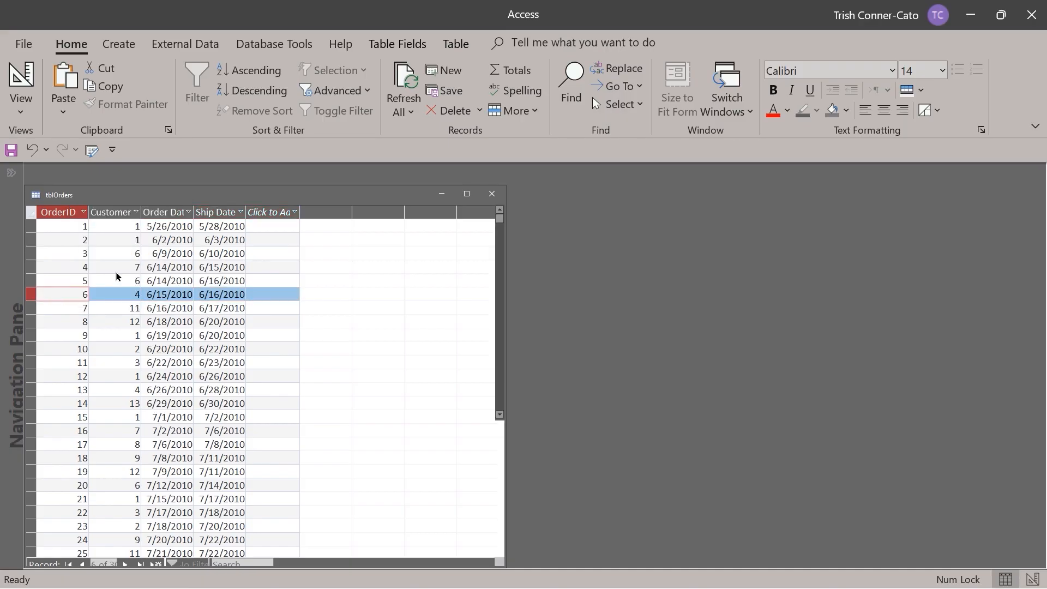
click(362, 233)
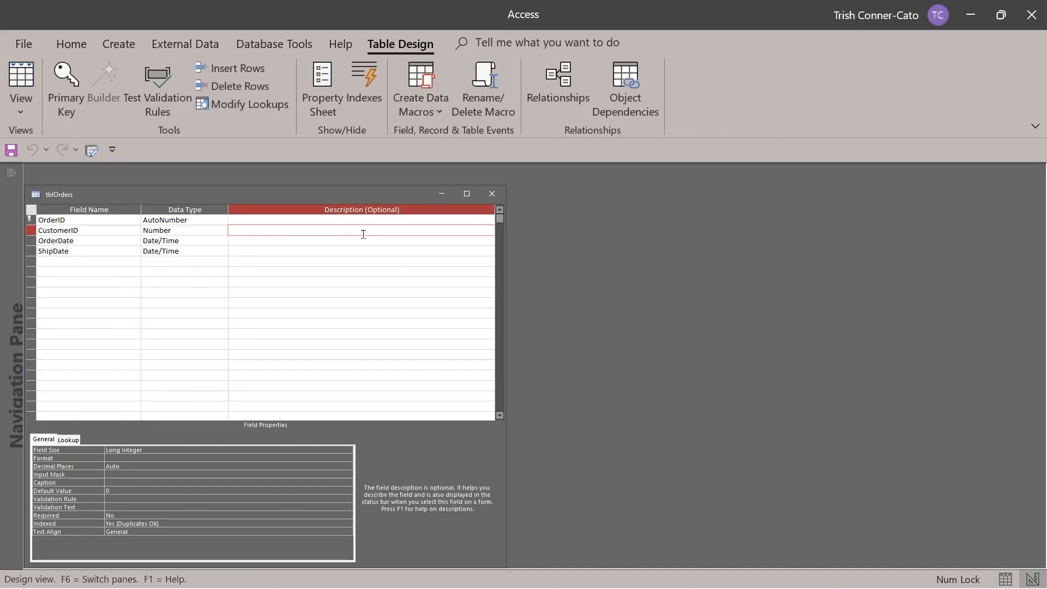
Start the Lookup Wizard for the CustomerID field of tblOrders, taking its values from the tblCustomers table
click(179, 228)
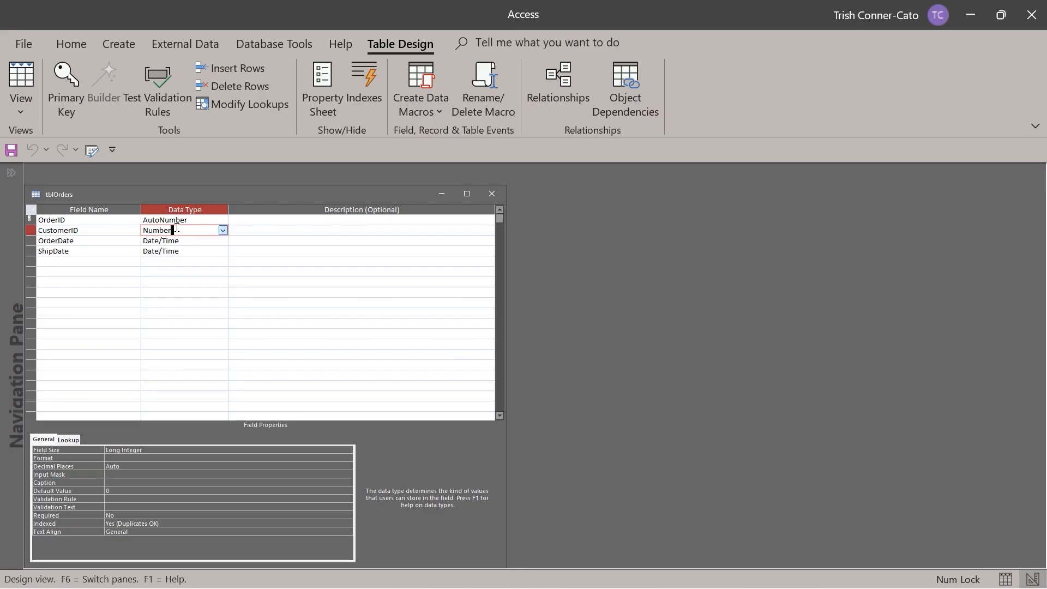
click(223, 231)
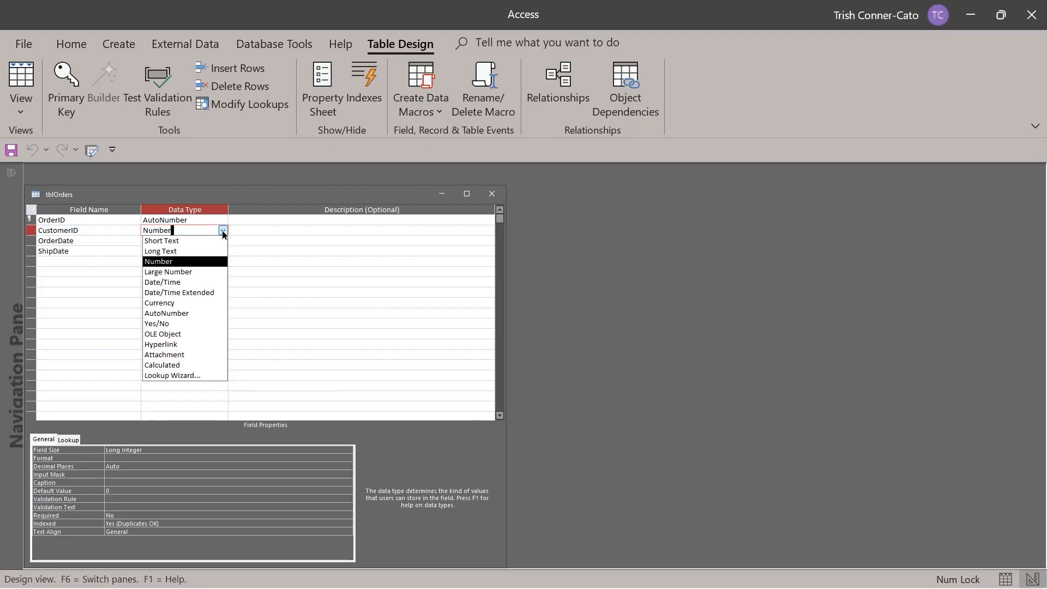
click(196, 376)
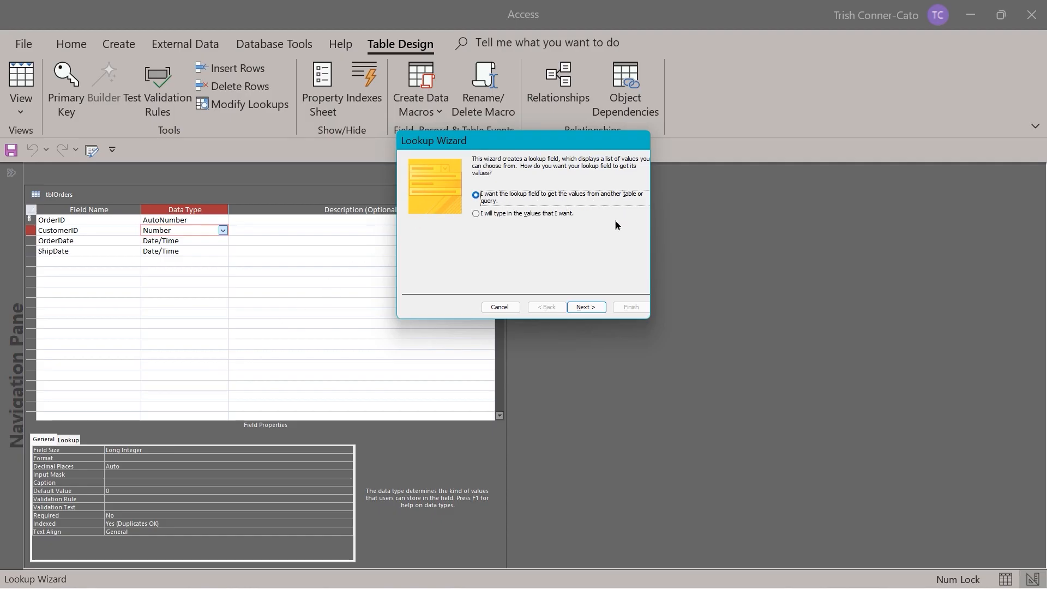
click(586, 308)
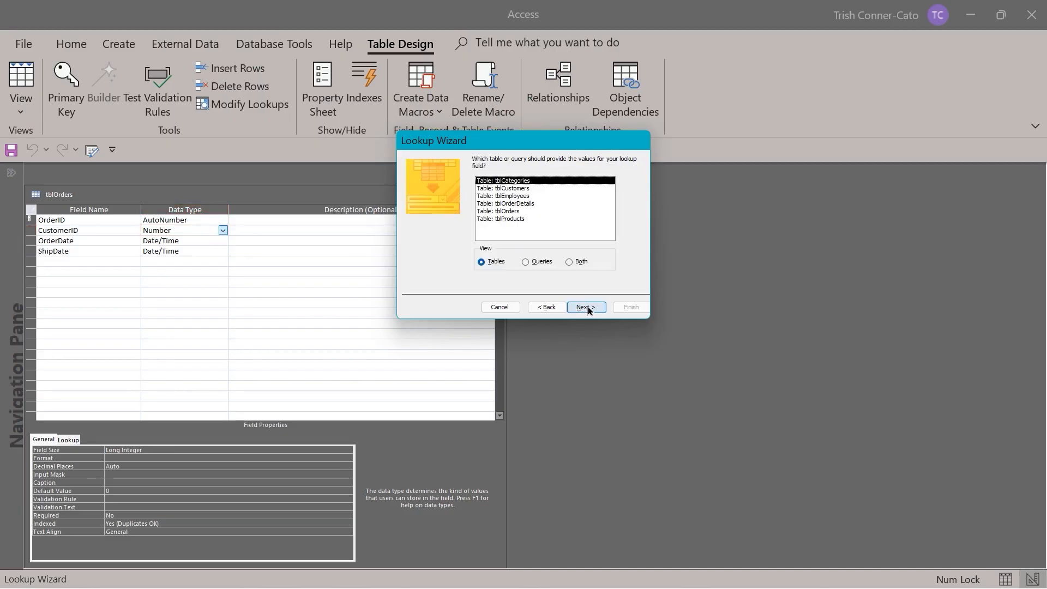
click(497, 188)
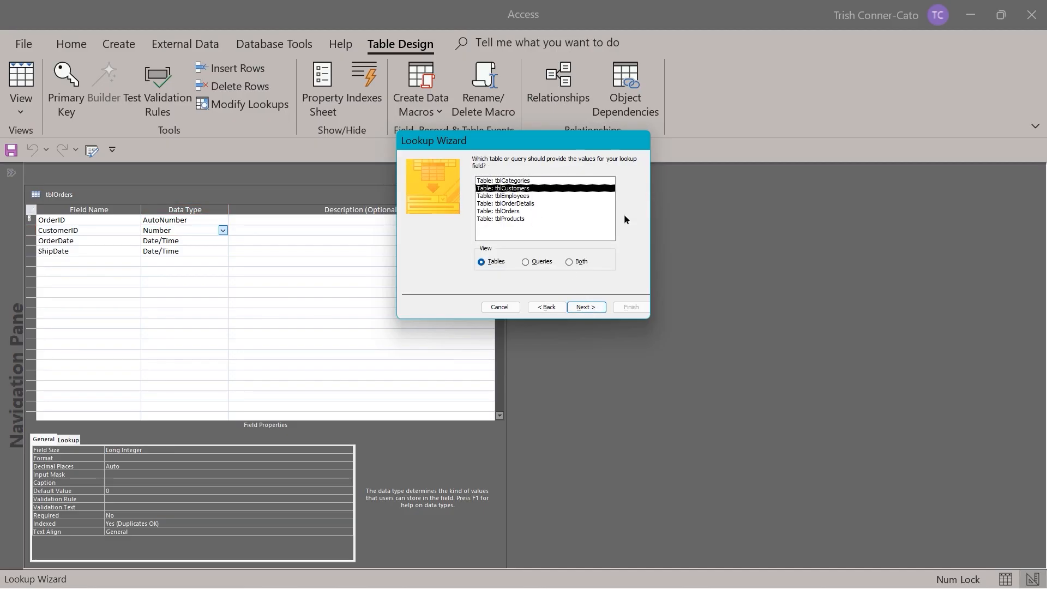
click(582, 309)
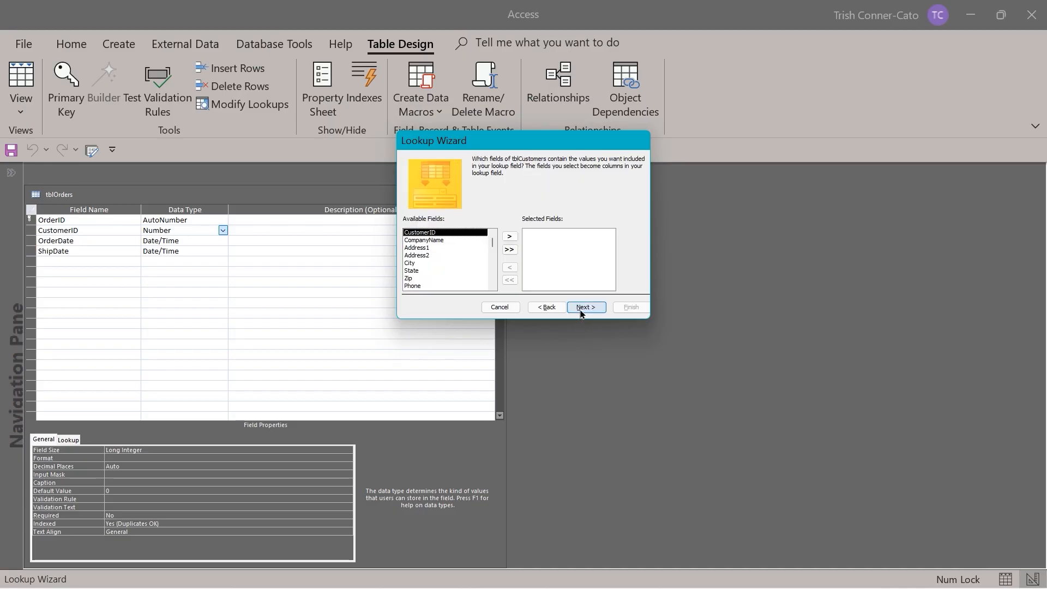
Include the CustomerID and CompanyName fields in the lookup and leave its sort order unspecified
double_click(426, 233)
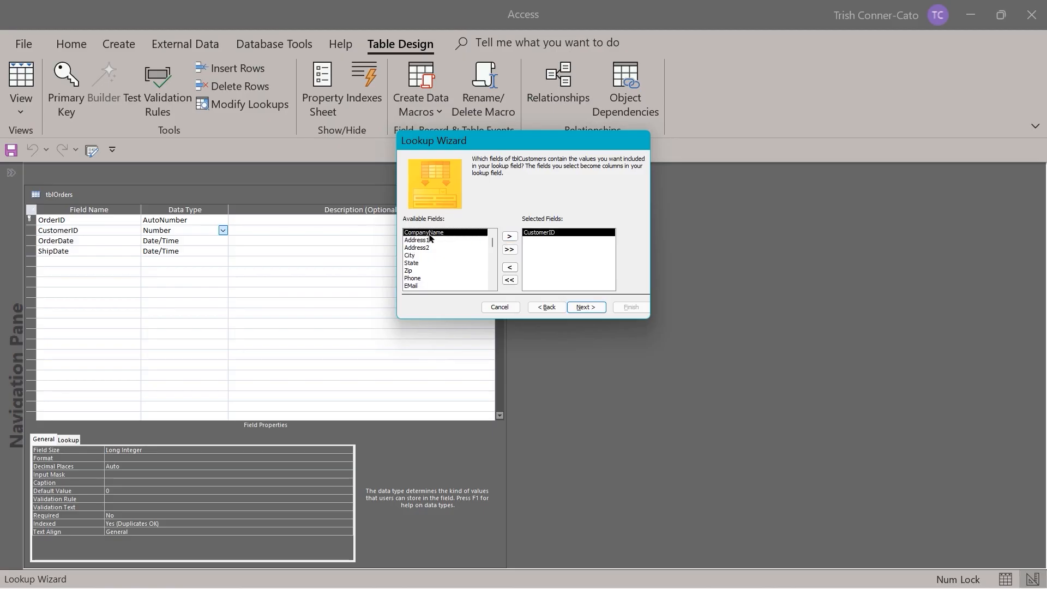
double_click(431, 234)
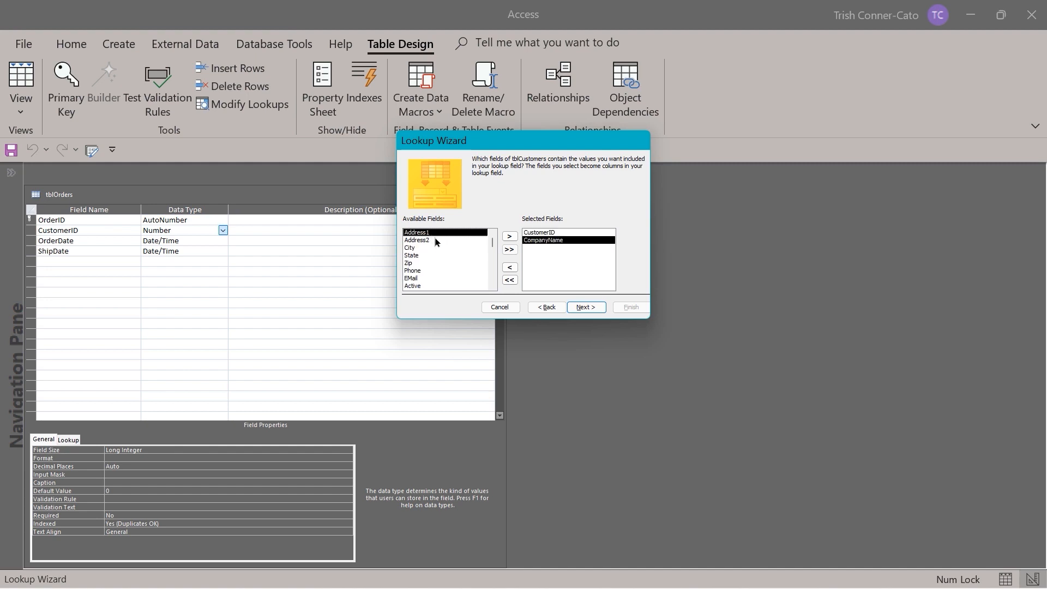
click(581, 308)
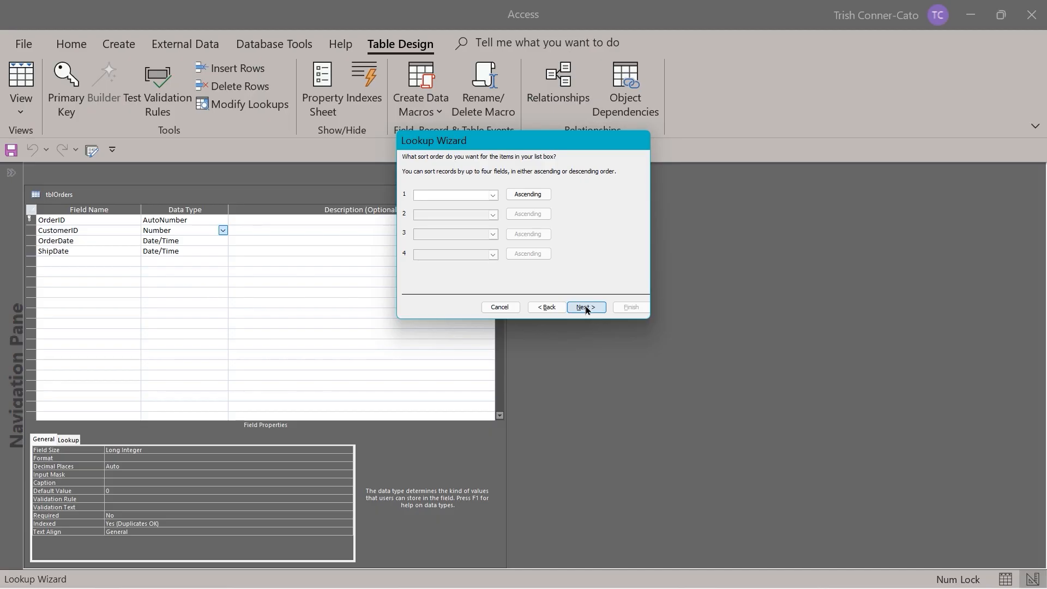
click(586, 309)
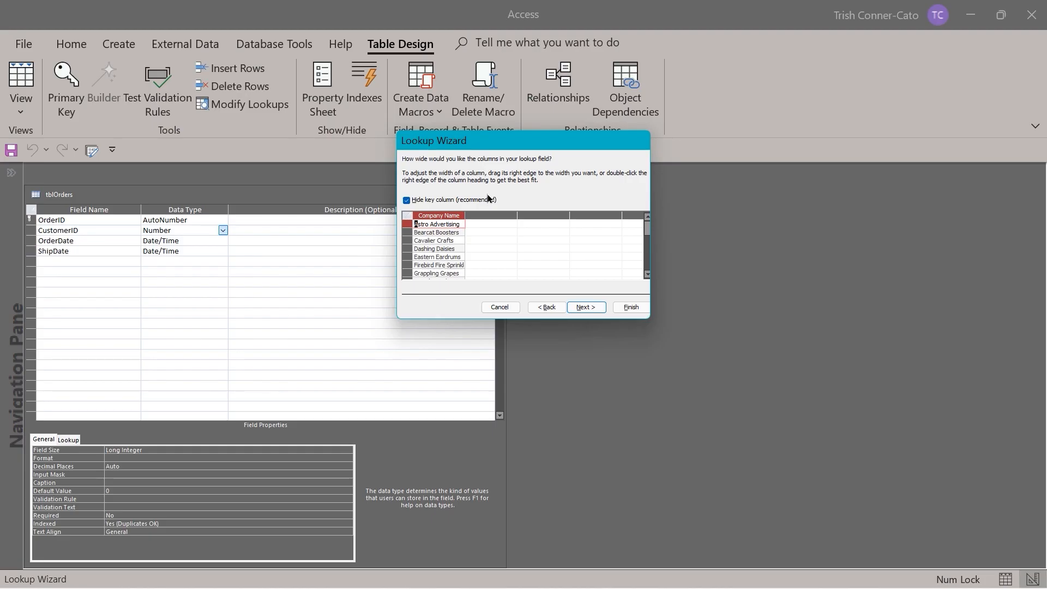
Widen the Company Name lookup column, keep the key column hidden, and finish the wizard with the label CustomerID, saving the table
drag(464, 215, 494, 216)
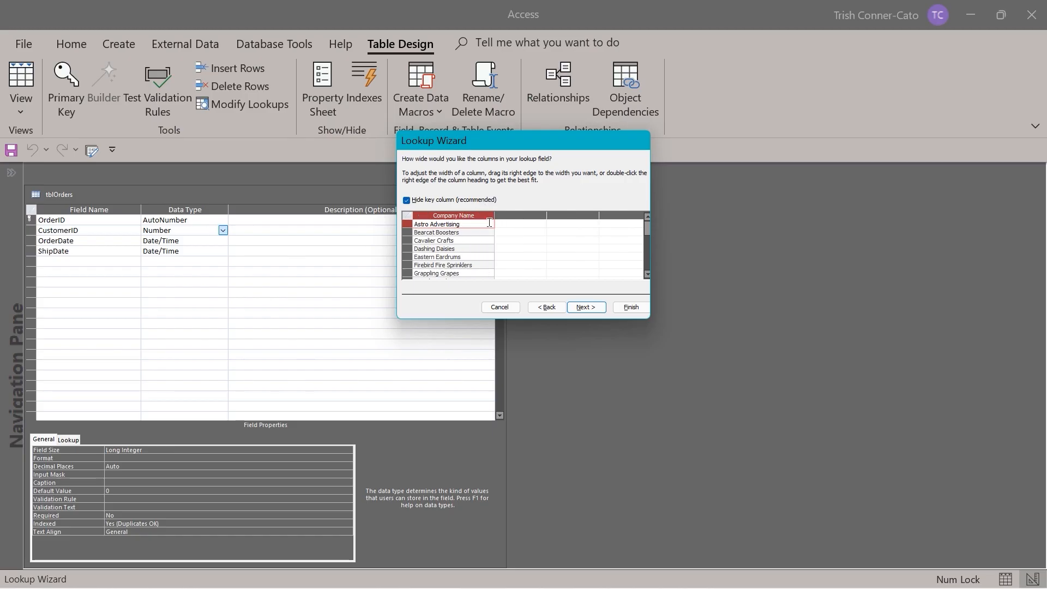
scroll(482, 240, down, 3)
scroll(482, 241, up, 3)
drag(494, 217, 482, 220)
click(577, 308)
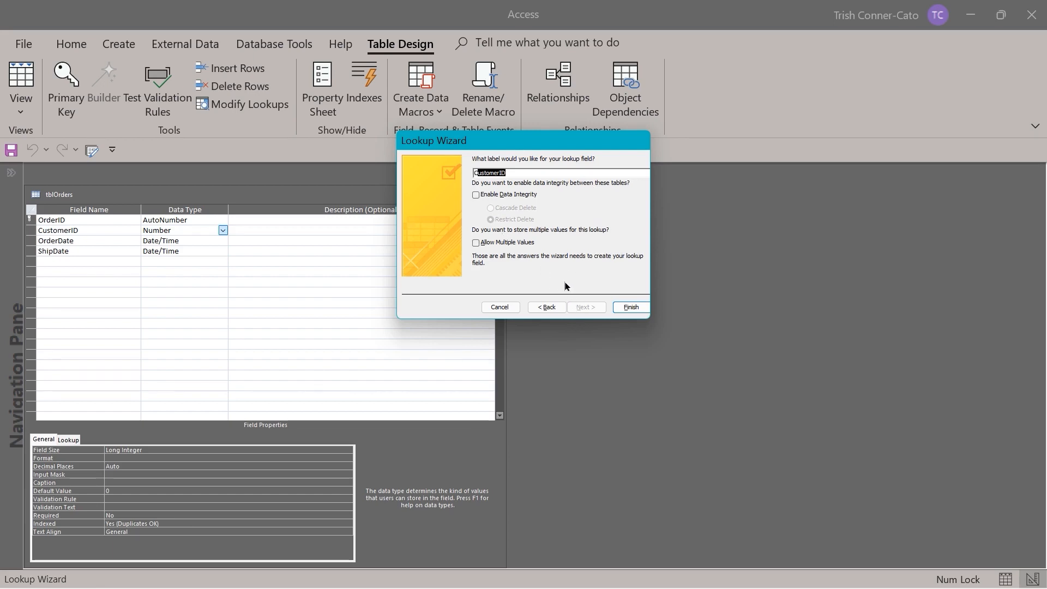
click(631, 307)
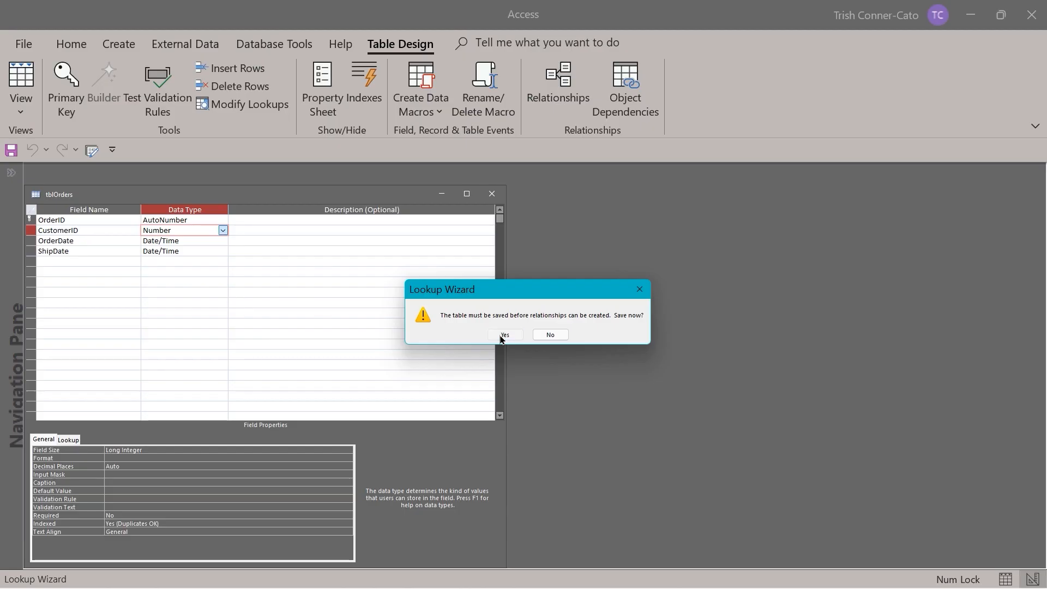
click(504, 335)
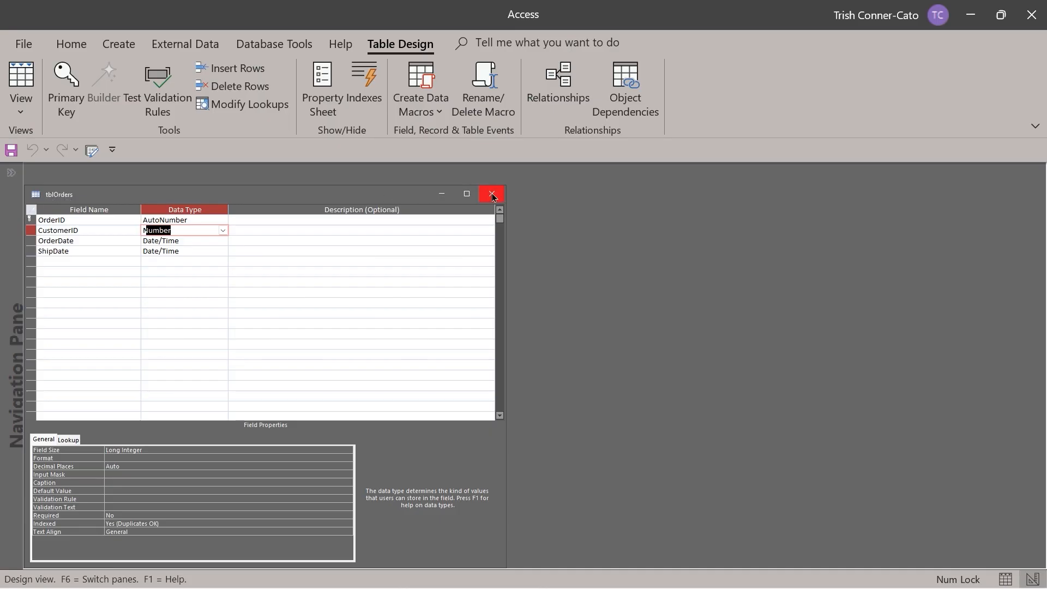
Switch tblOrders to Datasheet View and widen the CustomerID column to fit the company names
right_click(62, 195)
click(97, 210)
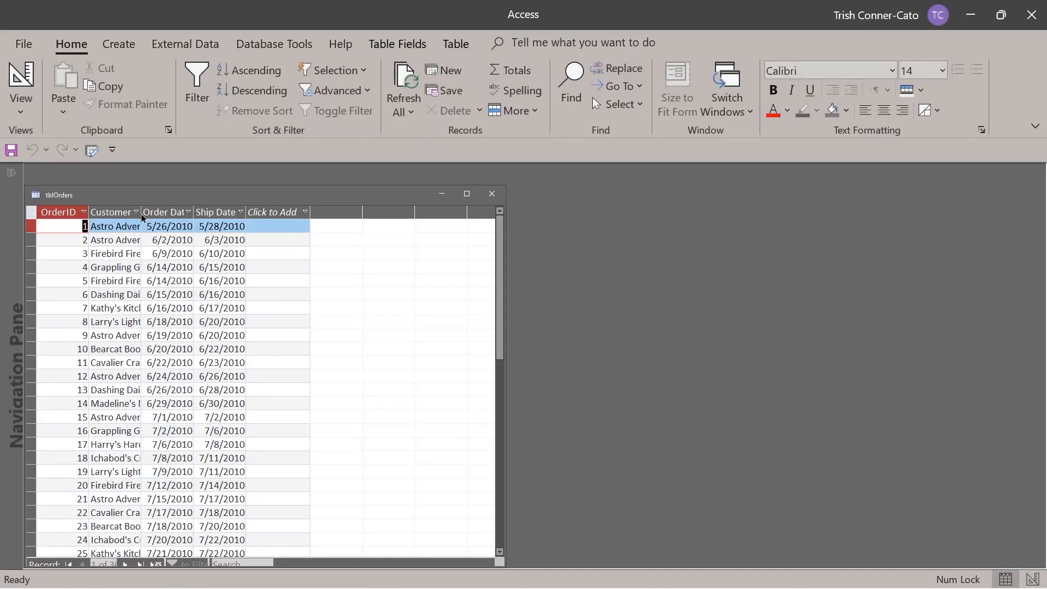
drag(141, 215, 162, 213)
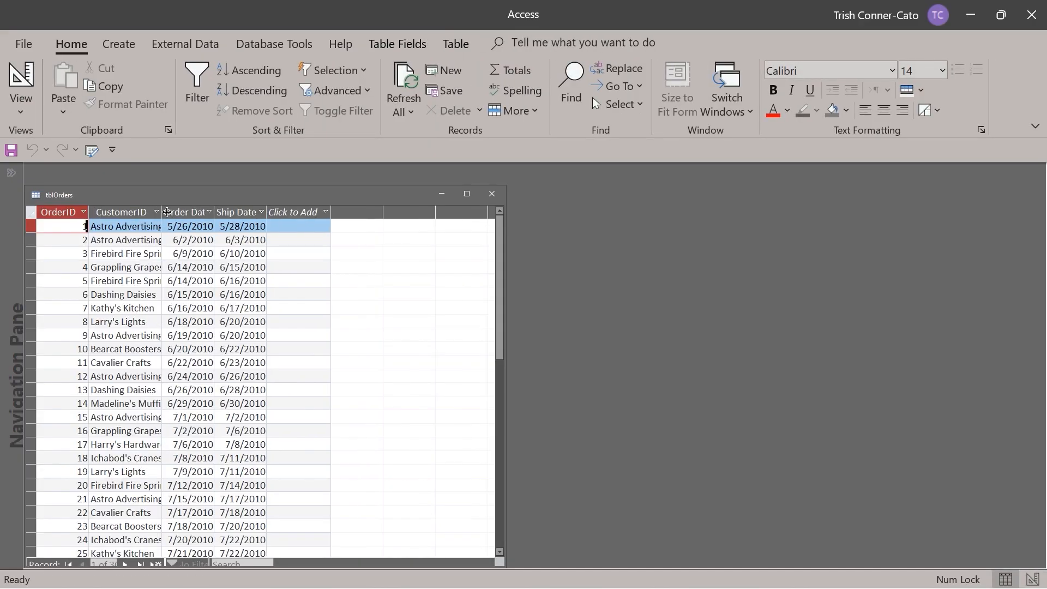
double_click(164, 212)
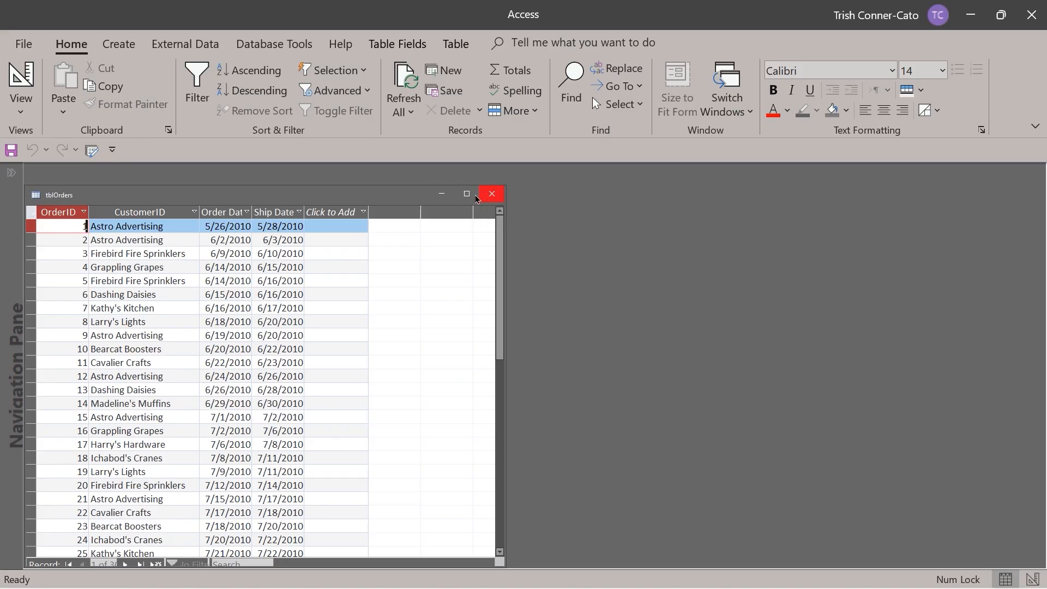
Close tblOrders and save its layout changes
mouse_move(474, 201)
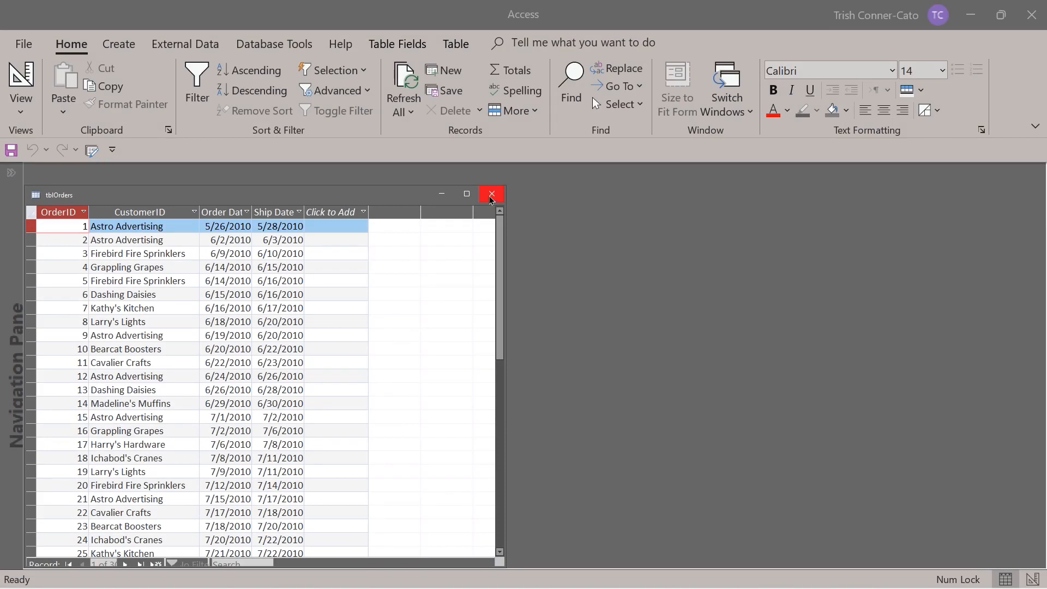
click(490, 197)
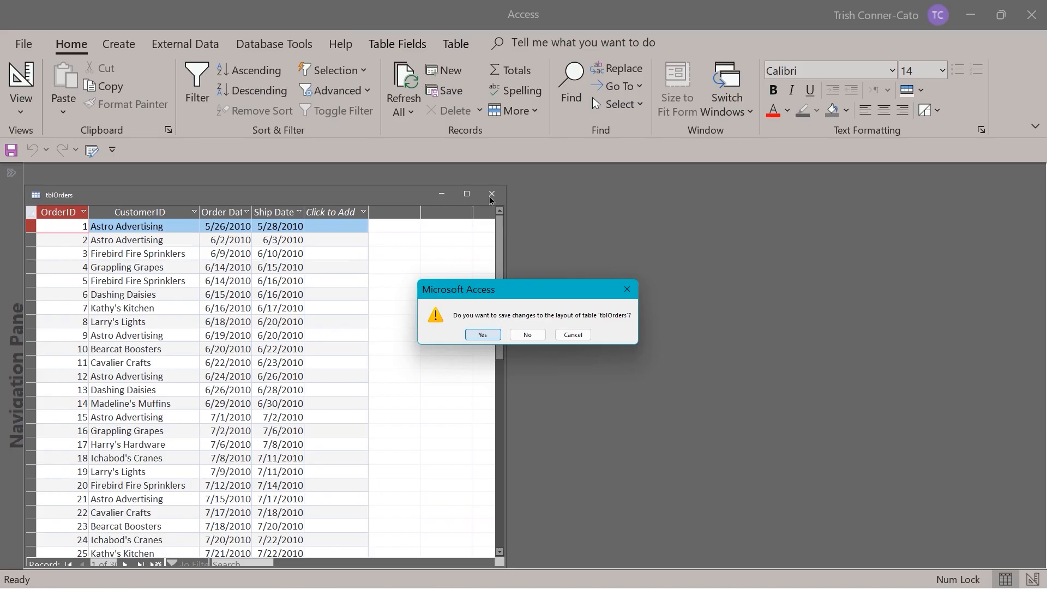
key(Return)
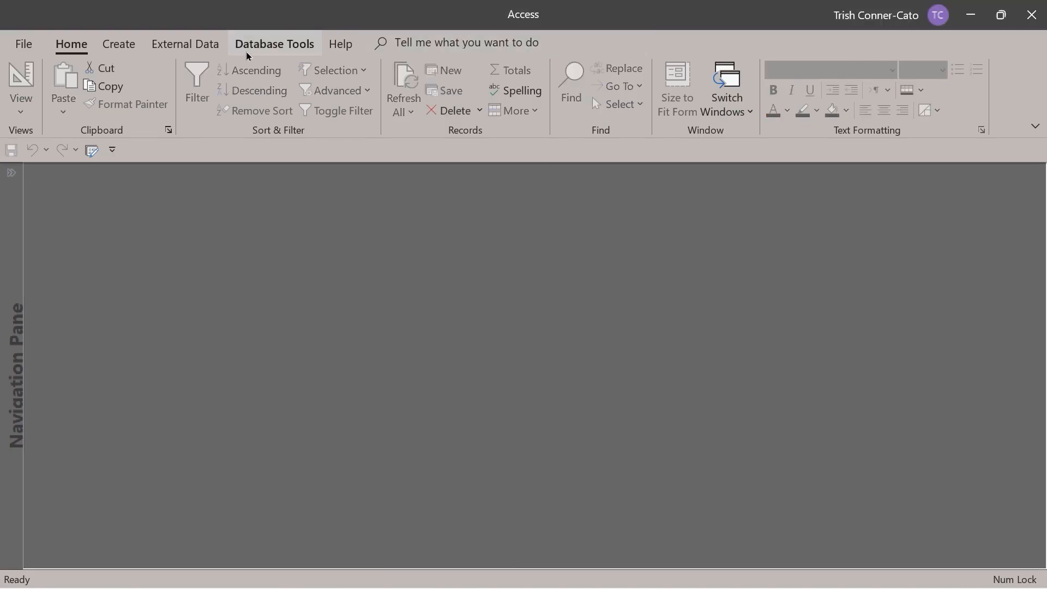
Open the relationships layout and narrow the tblOrders box to widen the gap between it and tblCustomers
click(260, 47)
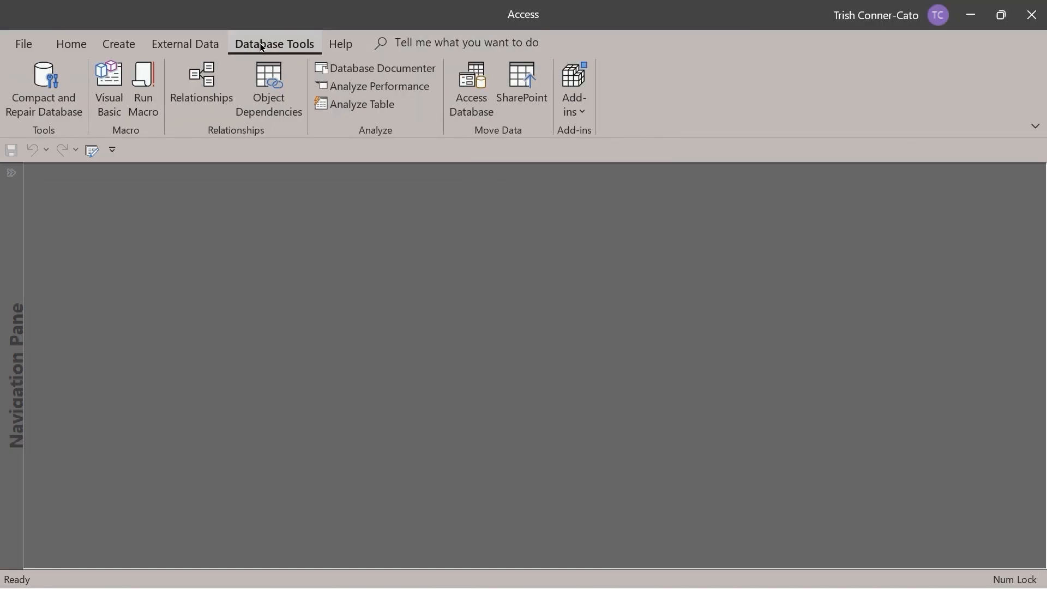
click(203, 98)
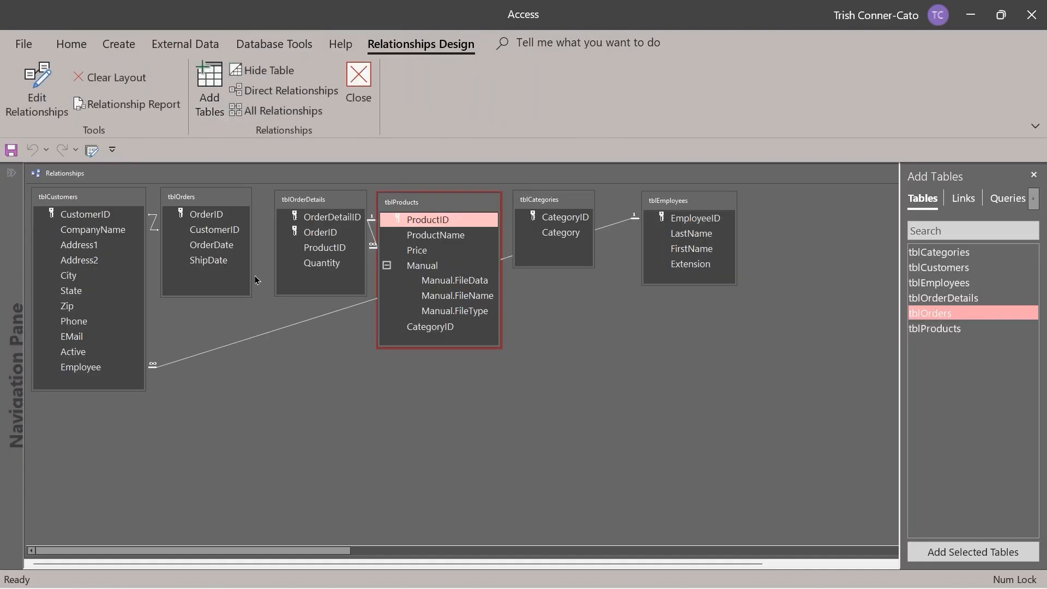
click(161, 238)
drag(161, 239, 177, 239)
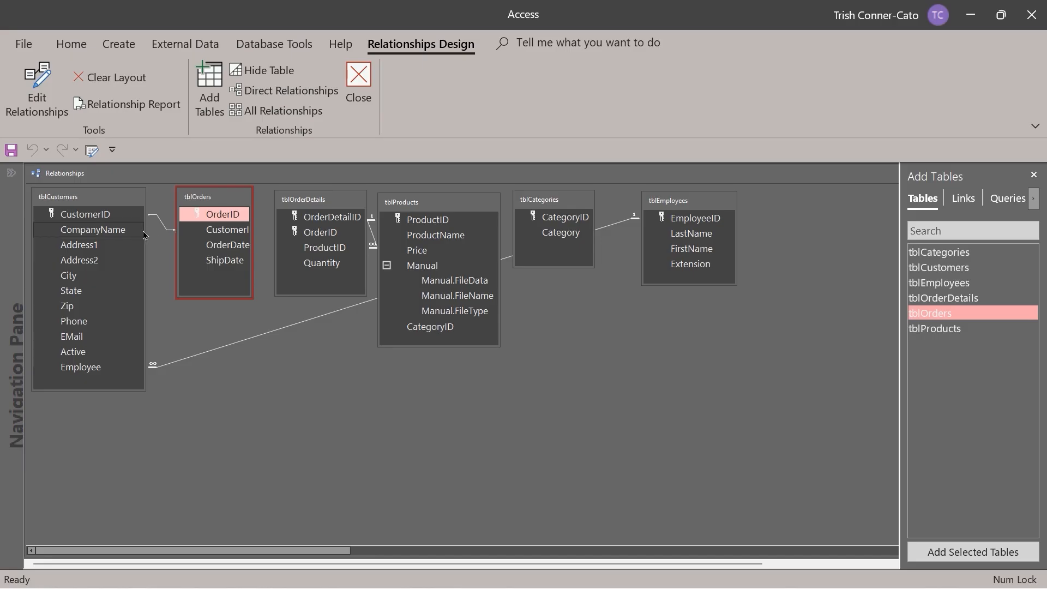
Edit the CustomerID relationship between tblCustomers and tblOrders to enforce referential integrity and cascade updates to related fields
click(162, 224)
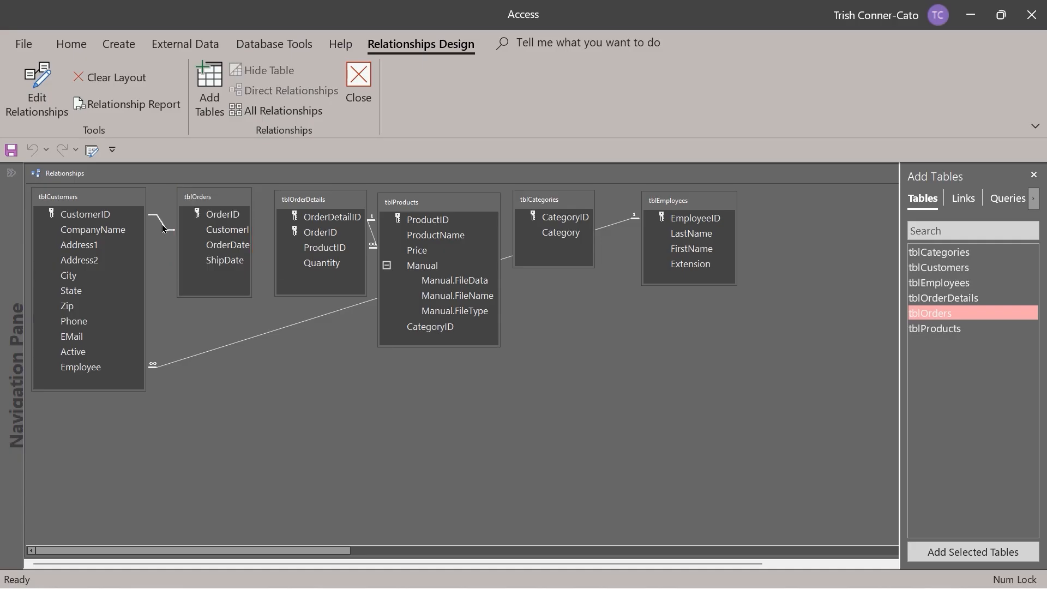
right_click(162, 225)
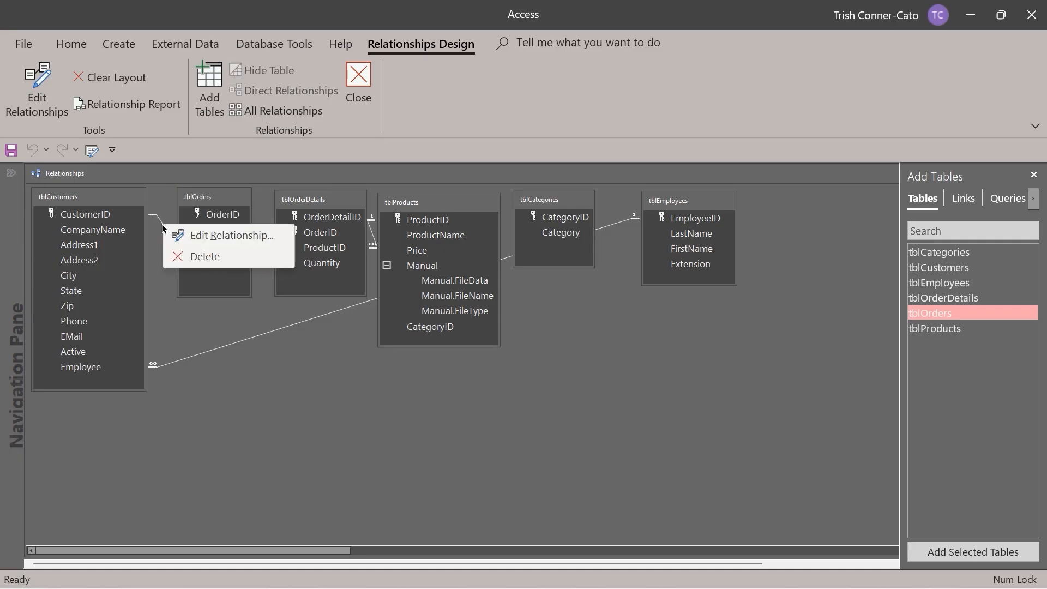
click(192, 237)
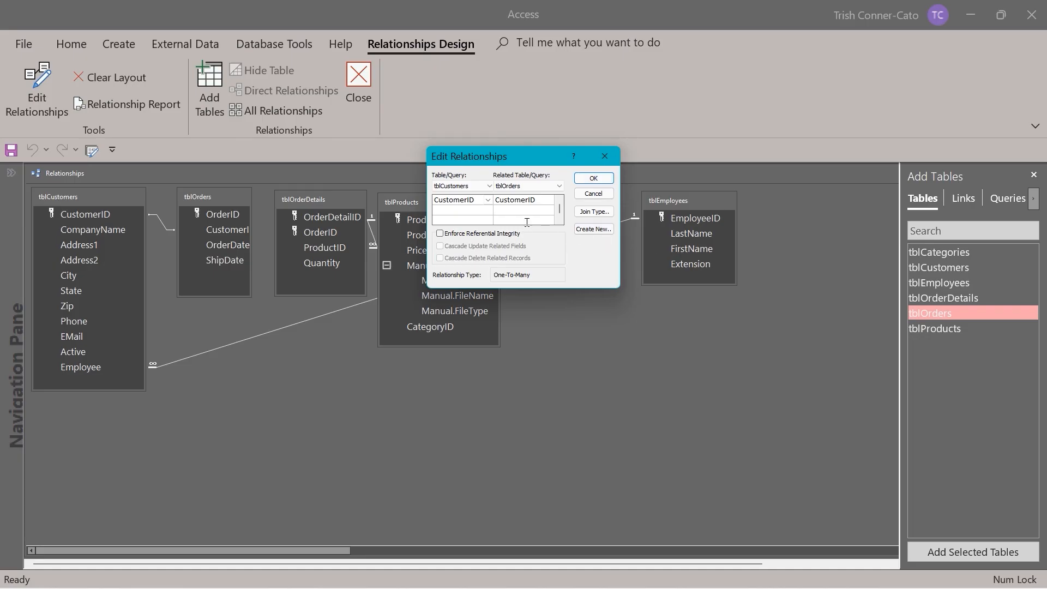
click(440, 233)
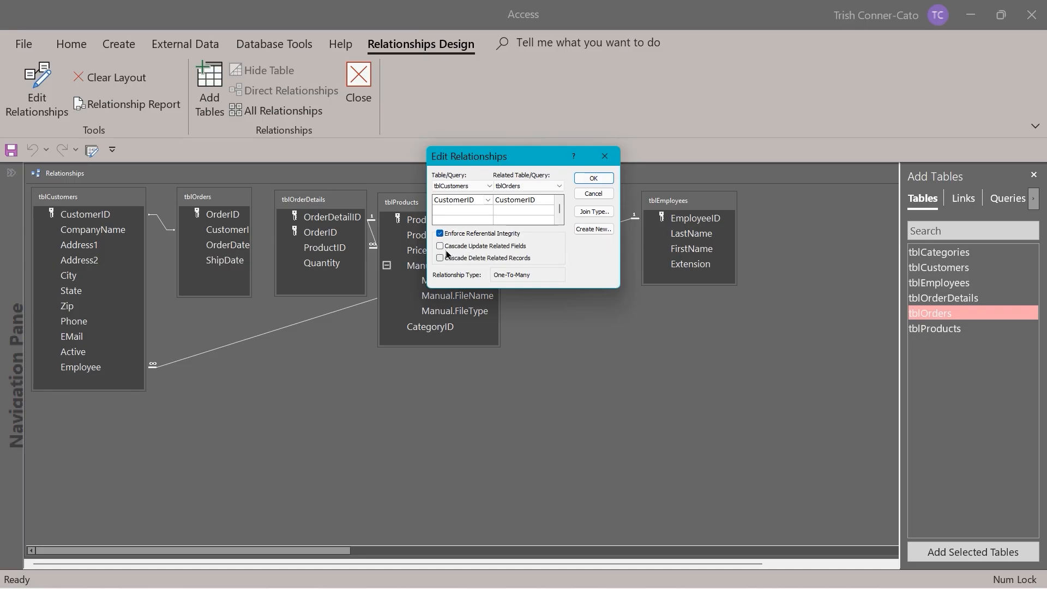
click(440, 246)
click(594, 181)
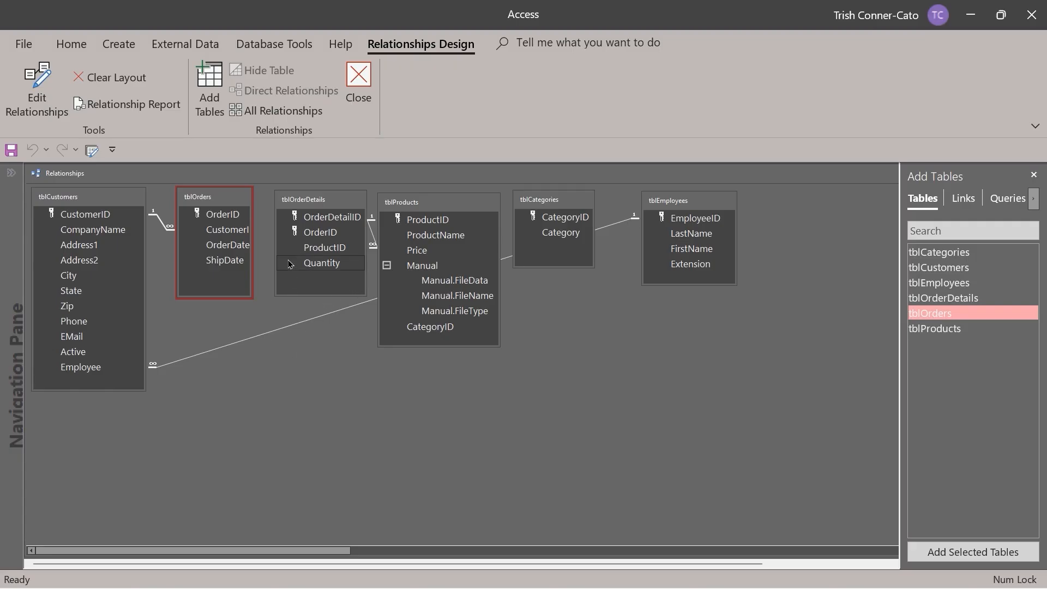
Try to relate OrderID in tblOrders to OrderID in tblOrderDetails with referential integrity and cascading updates
click(215, 216)
drag(215, 217, 319, 234)
click(440, 233)
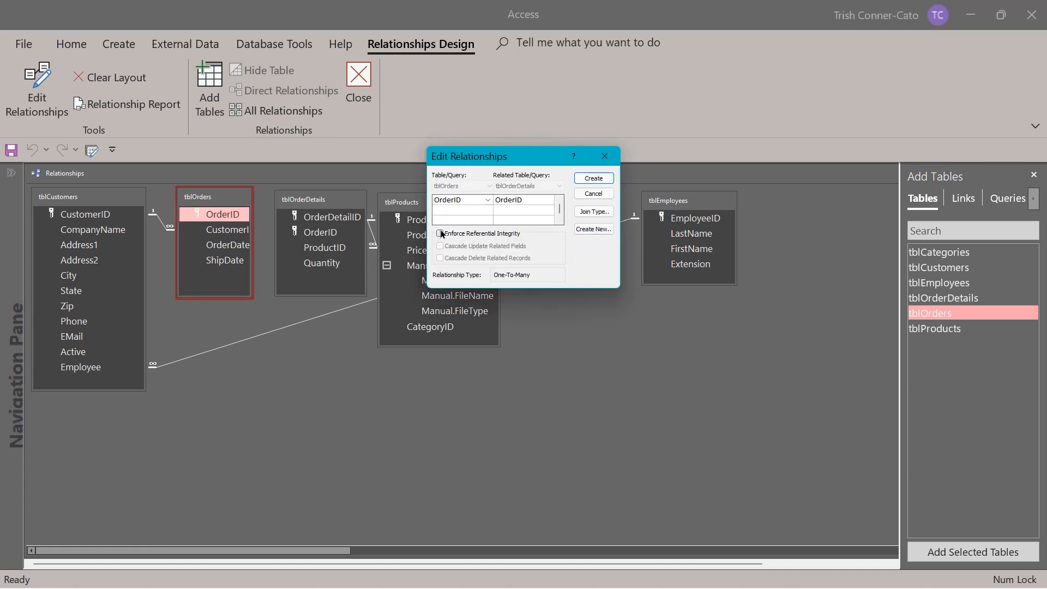
click(440, 246)
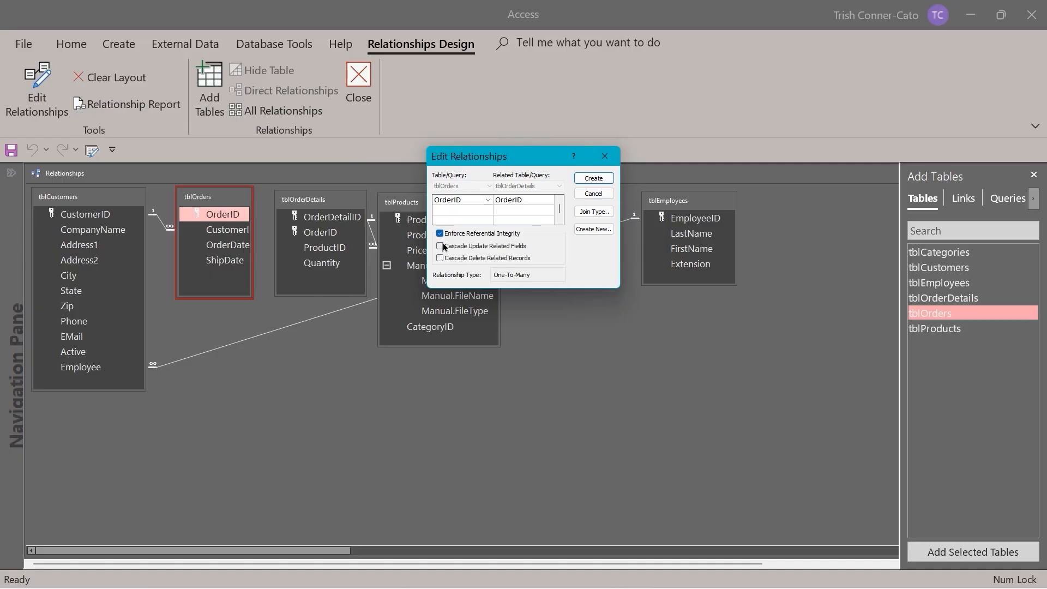
click(593, 178)
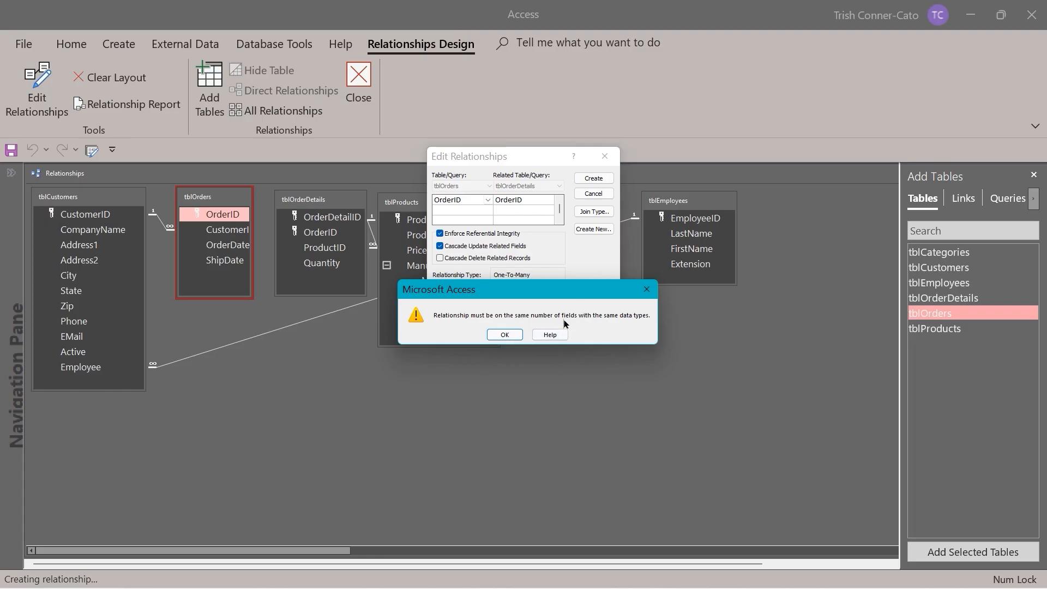
click(508, 339)
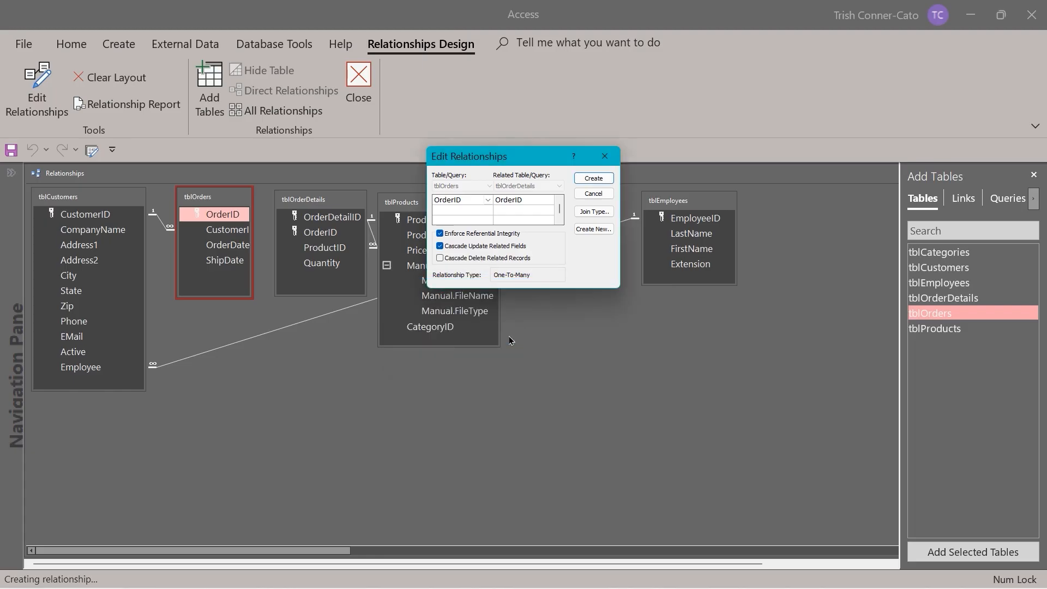
click(605, 158)
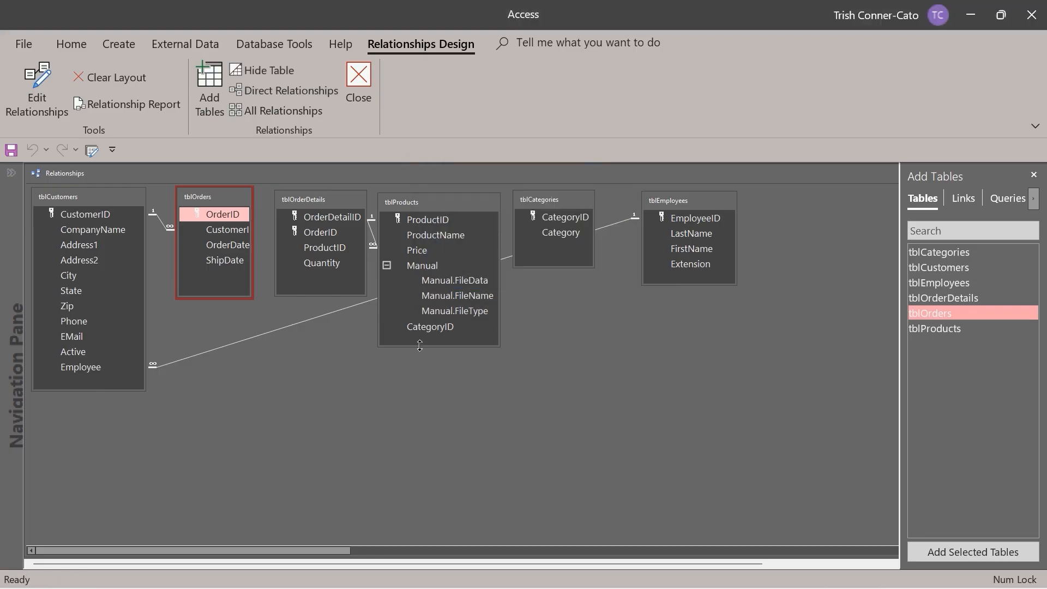
Close the relationships layout, saving its changes, and expand the list of database objects
click(358, 103)
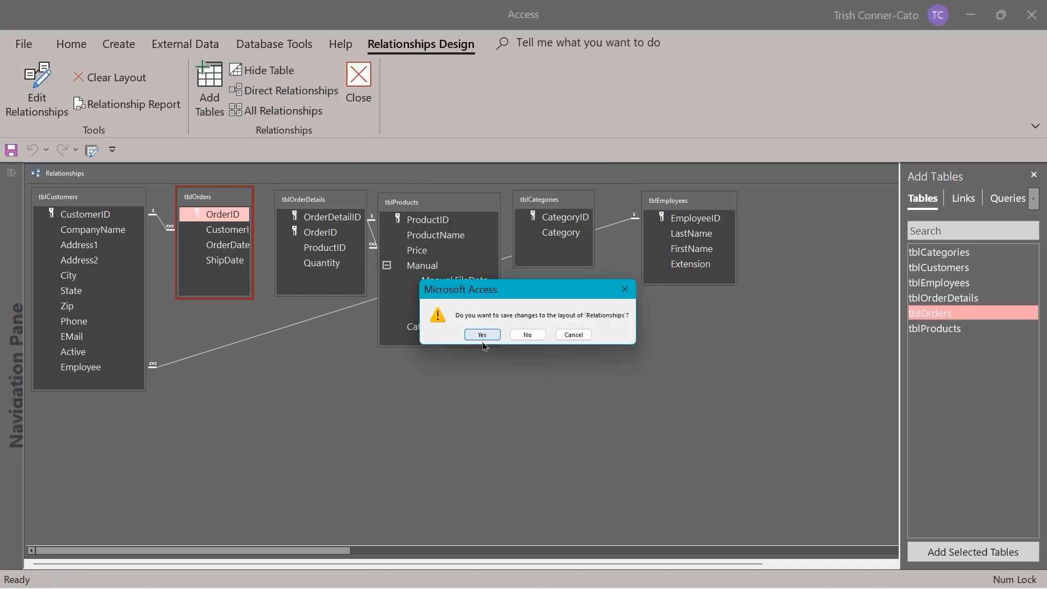
click(482, 334)
click(11, 172)
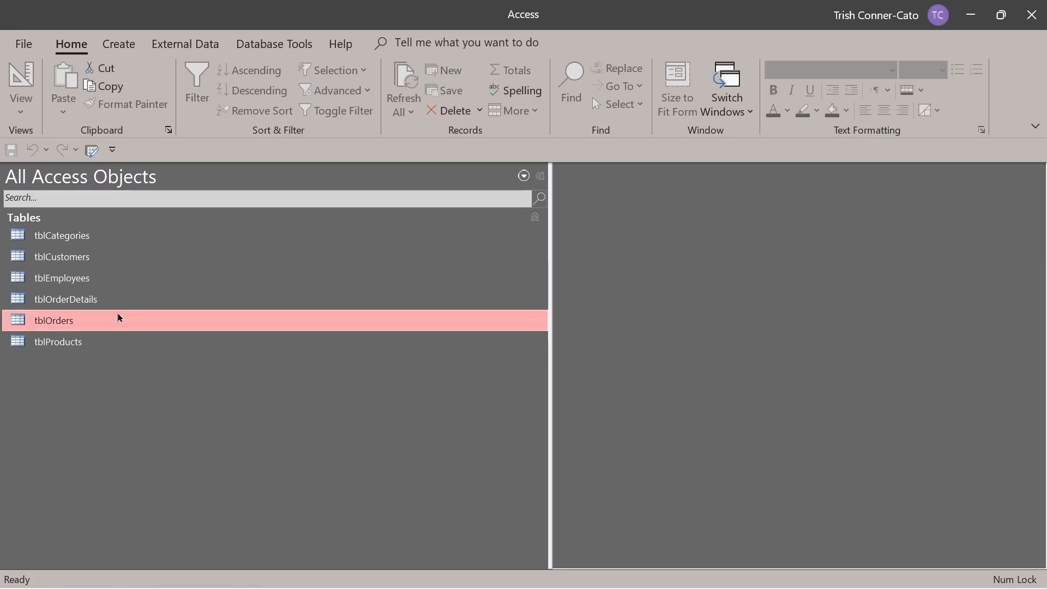
Open tblOrders and tblOrderDetails in Design View, narrowing the object list to make room
right_click(77, 314)
click(161, 45)
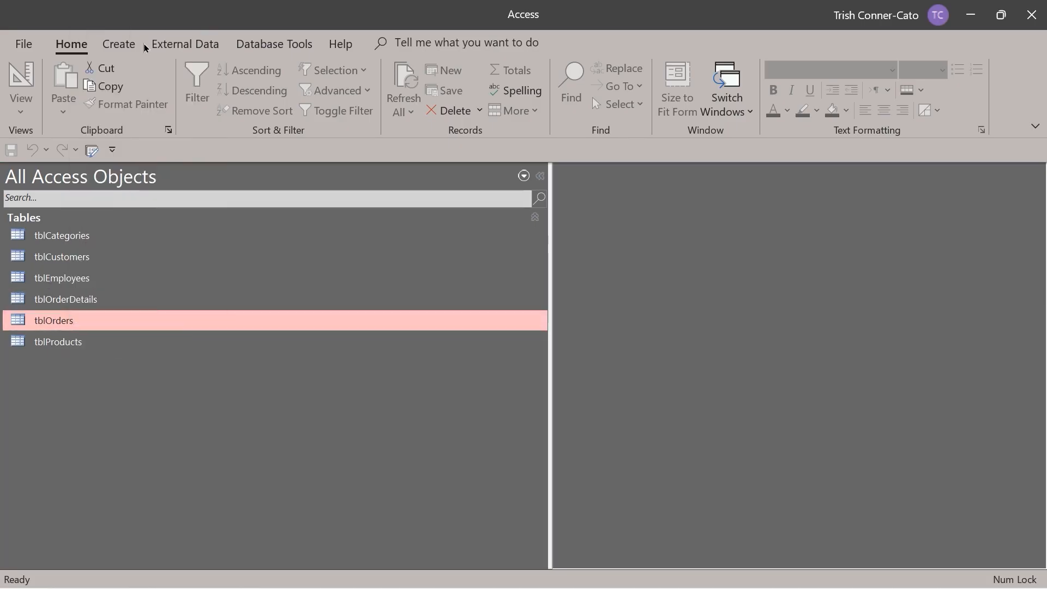
click(540, 177)
drag(540, 177, 122, 258)
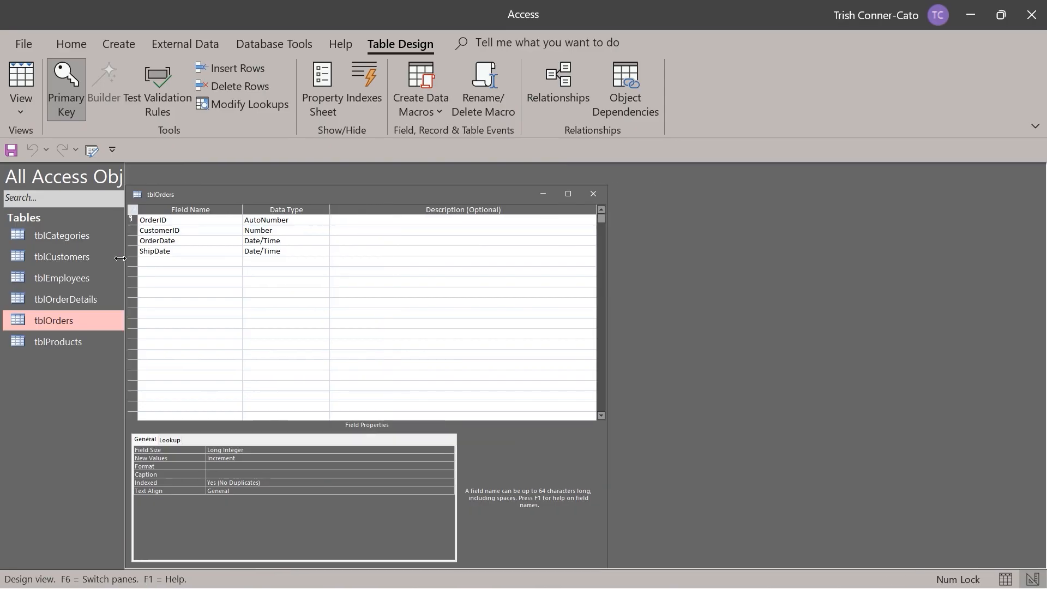
right_click(44, 297)
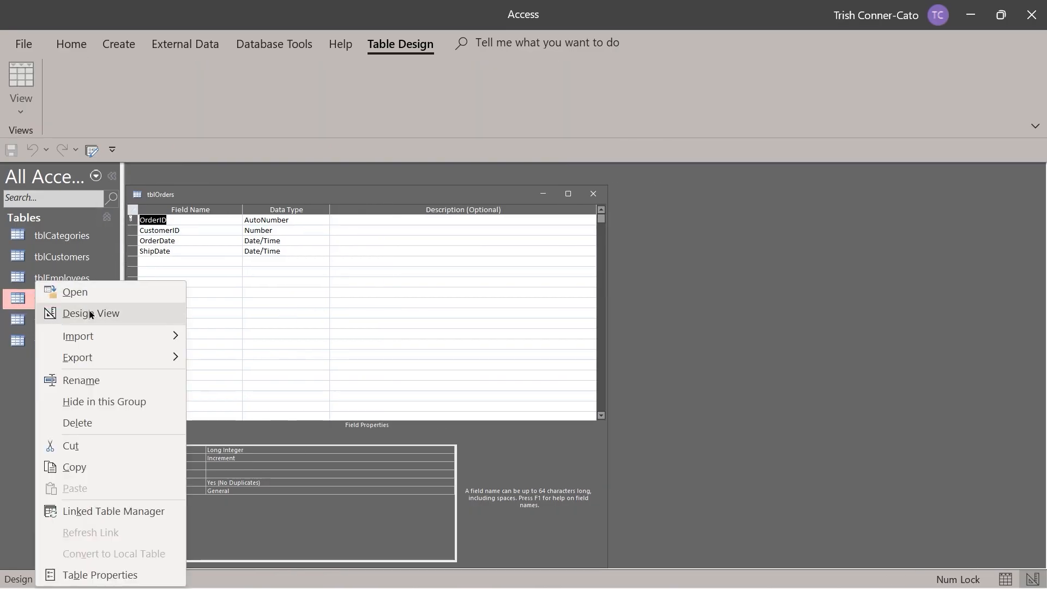
click(90, 313)
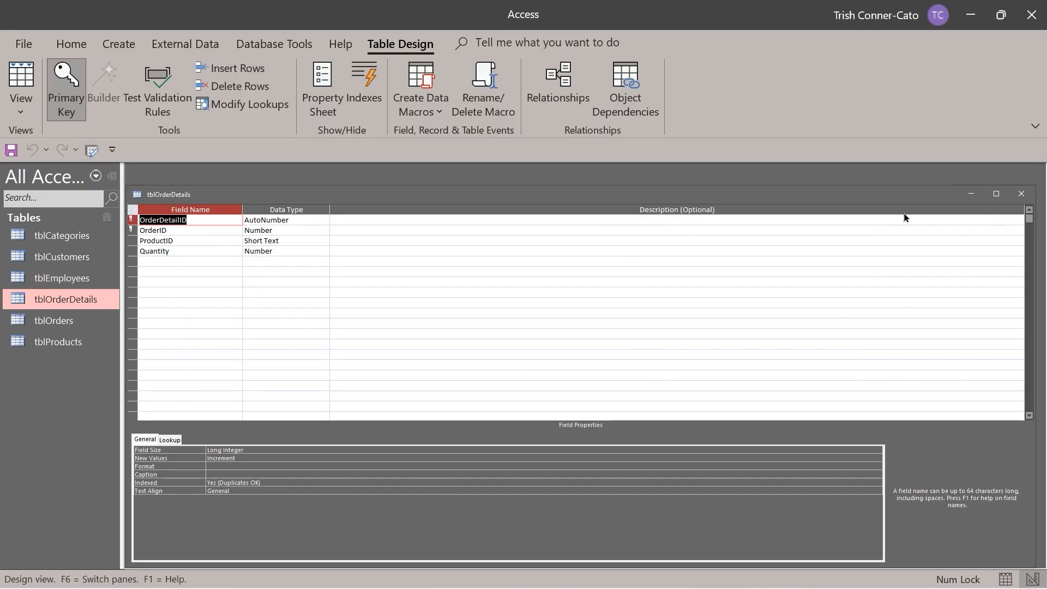
Resize and arrange the tblOrders and tblOrderDetails design windows side by side for comparison
drag(776, 199, 800, 216)
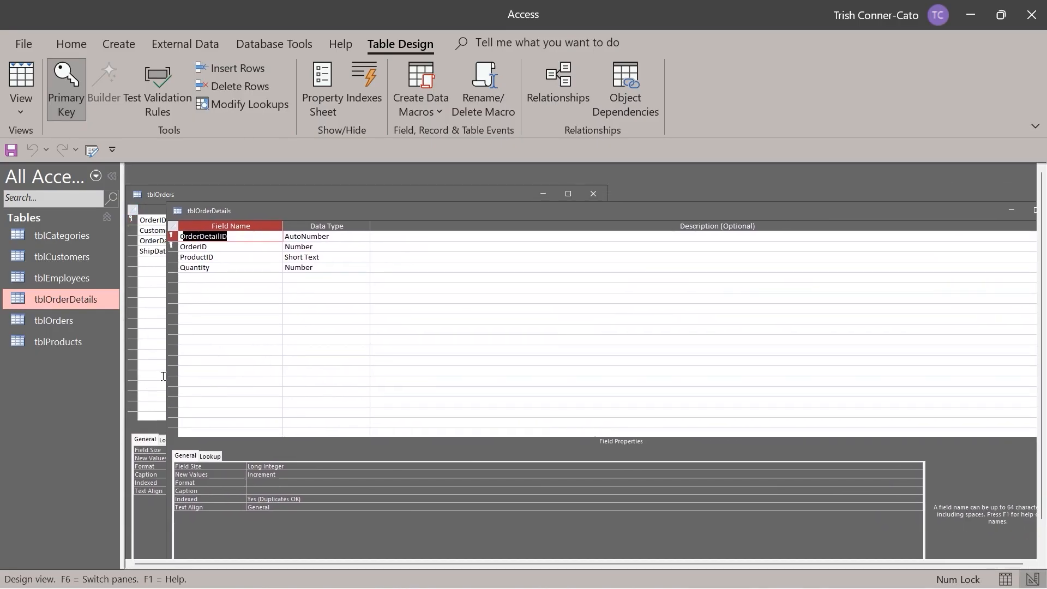
drag(166, 365, 509, 314)
drag(747, 209, 790, 201)
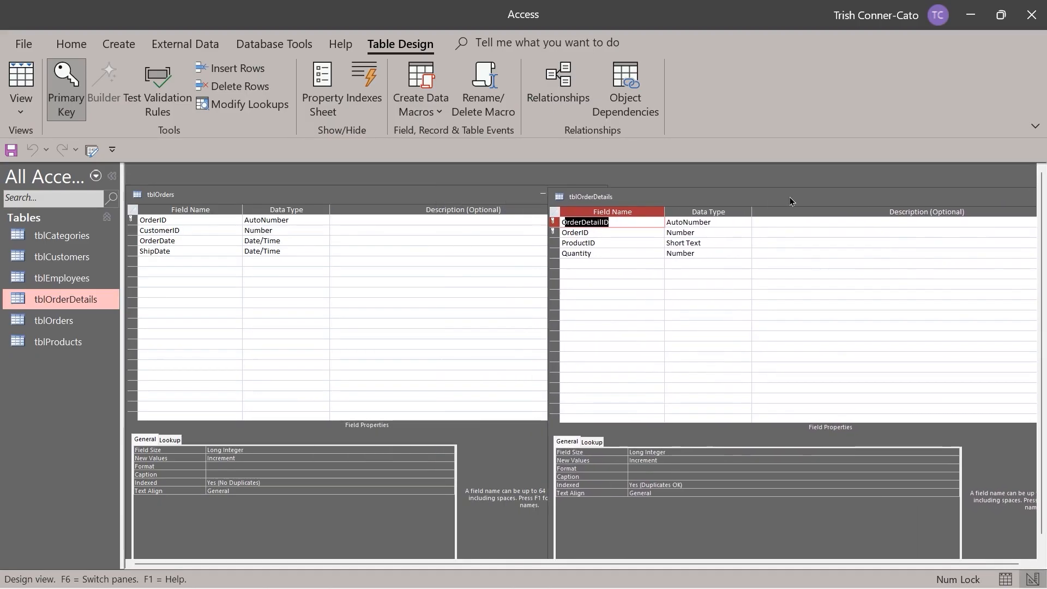
drag(451, 201, 387, 201)
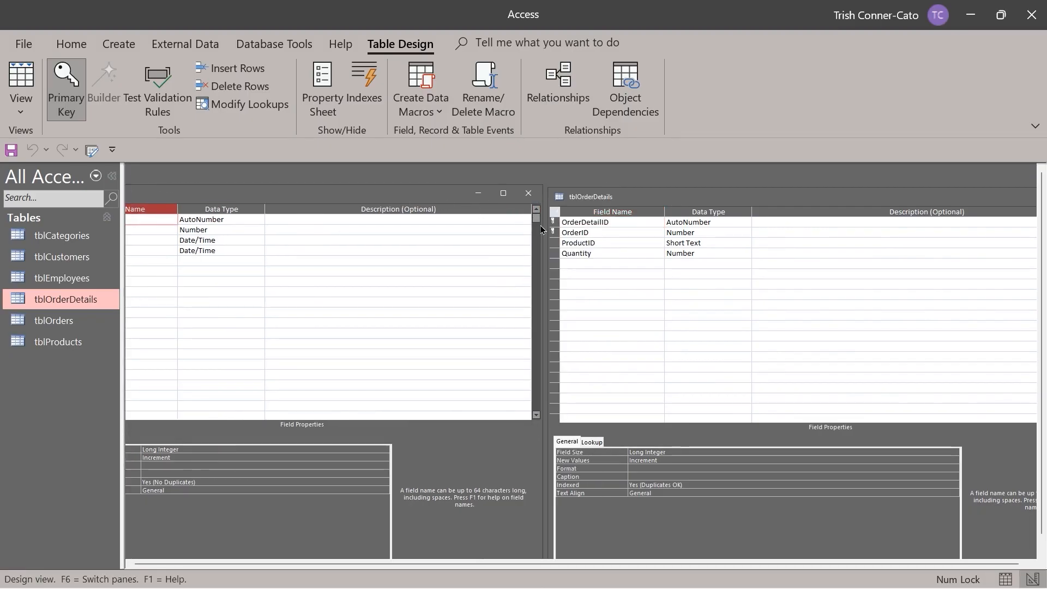
drag(541, 222, 440, 222)
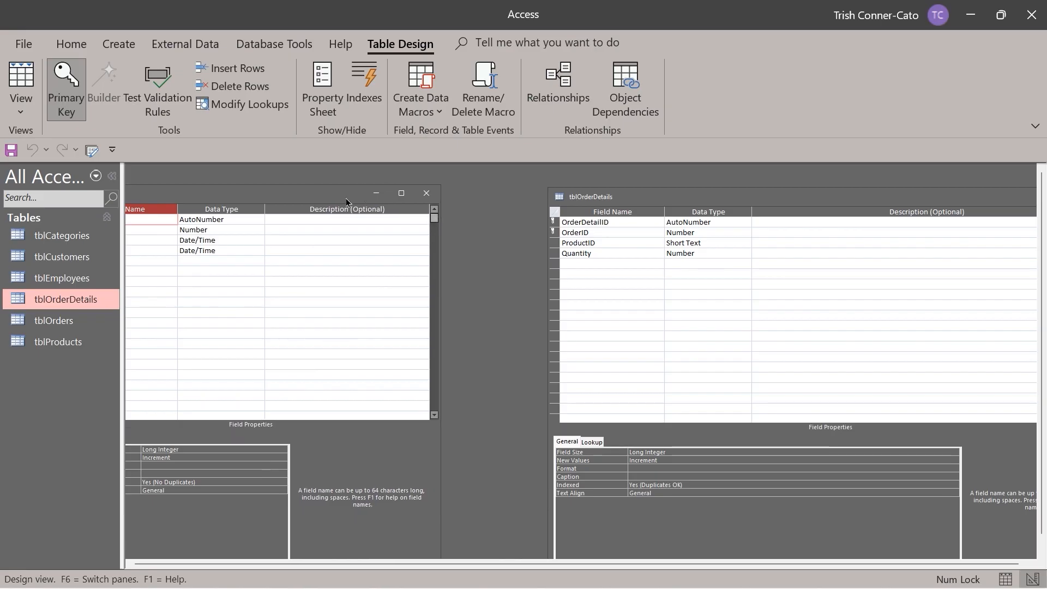
drag(346, 196, 404, 182)
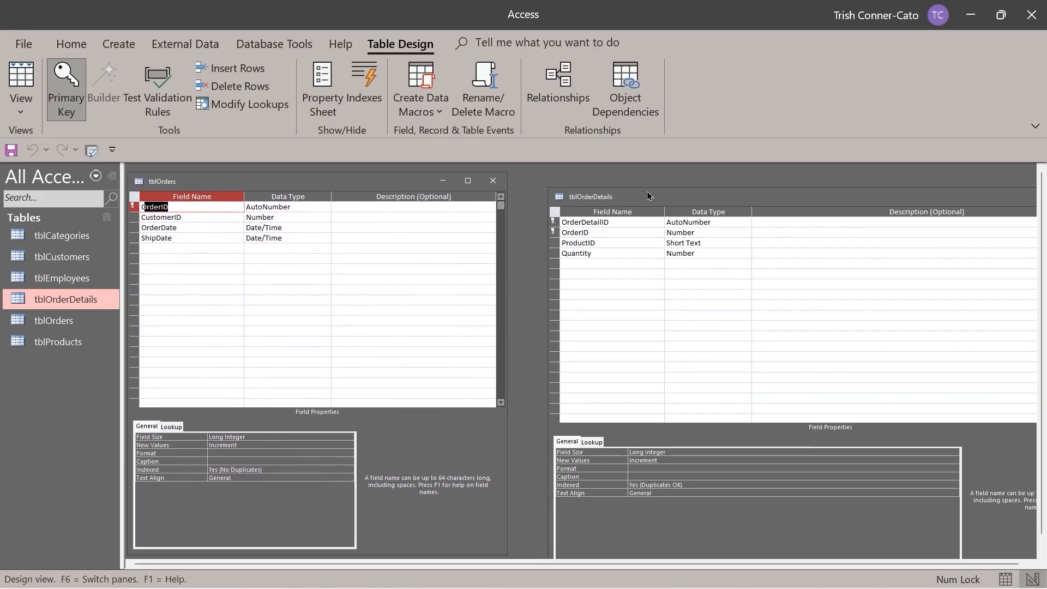
drag(644, 189, 616, 175)
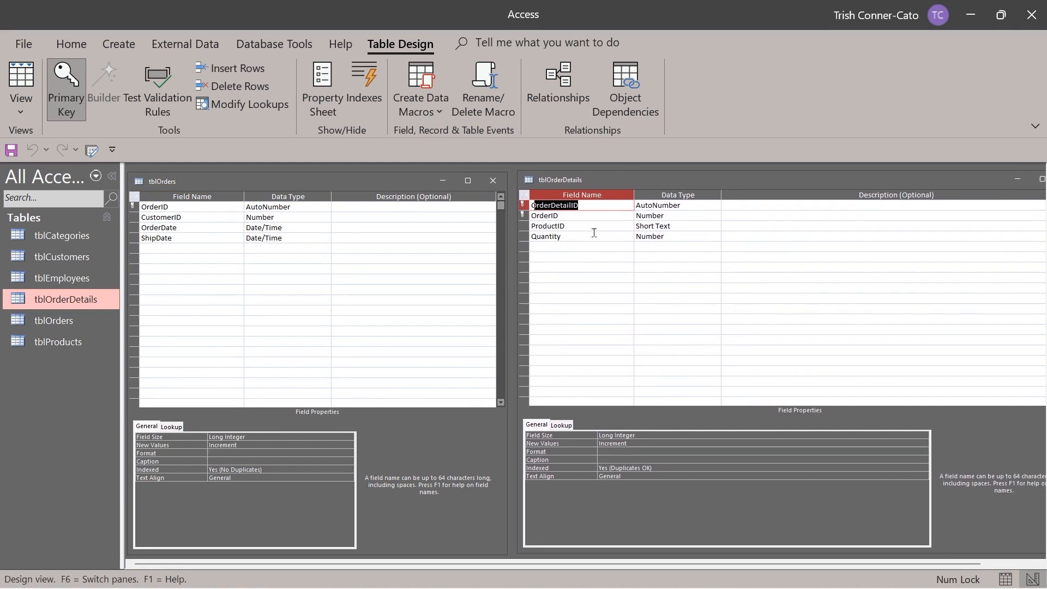
Check OrderID's field size in tblOrders and set the OrderID field size in tblOrderDetails to Long Integer
click(197, 206)
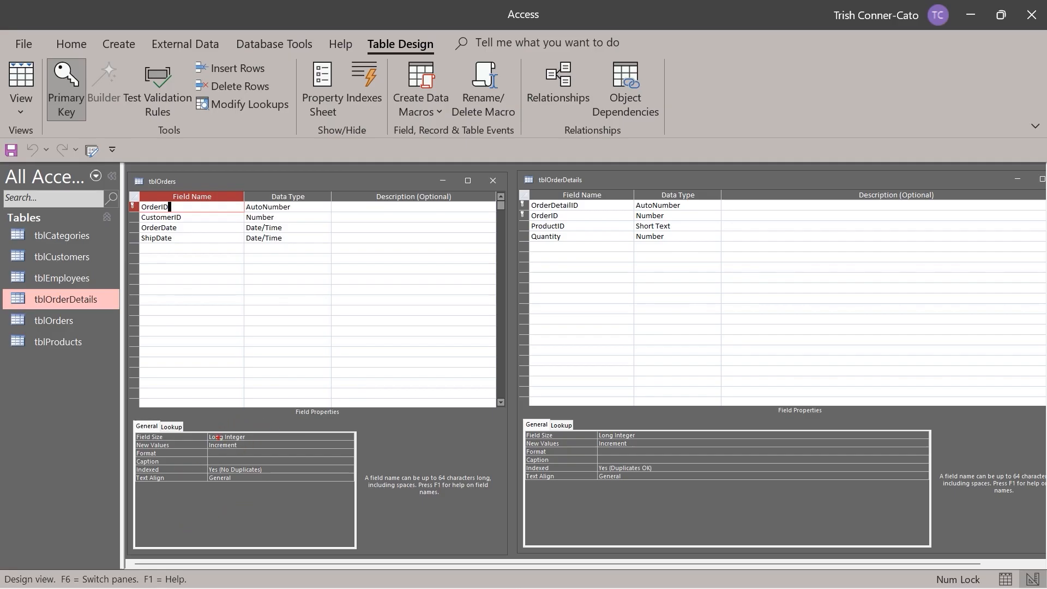
drag(226, 434, 222, 384)
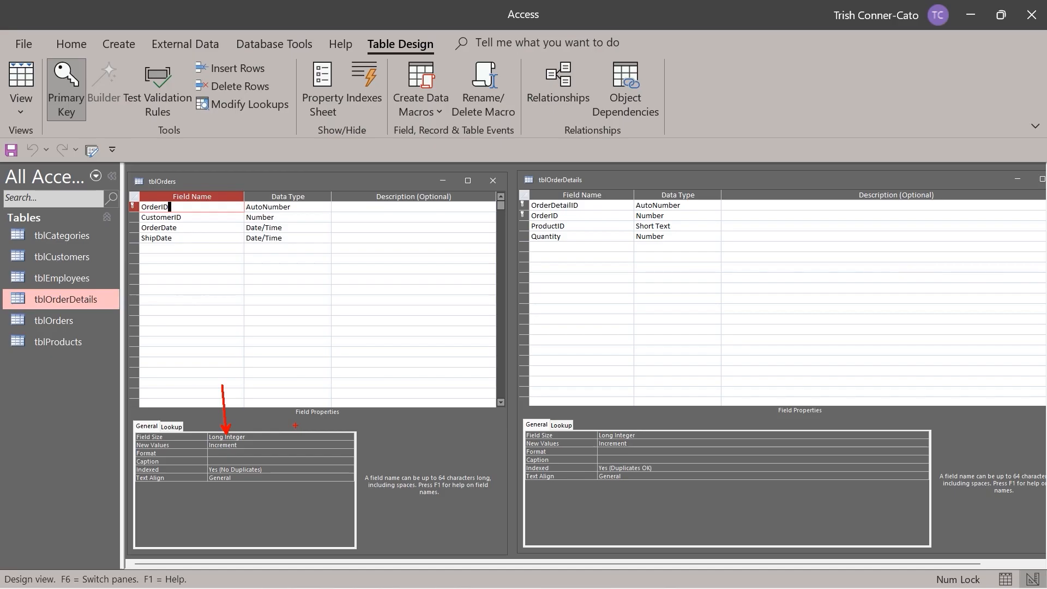
key(Escape)
click(587, 212)
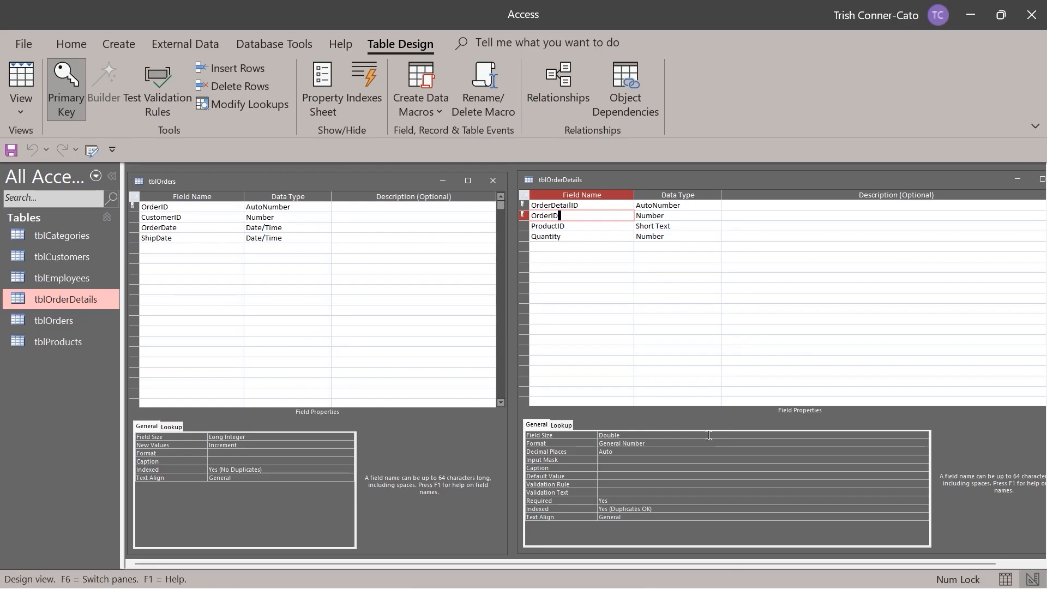
click(623, 434)
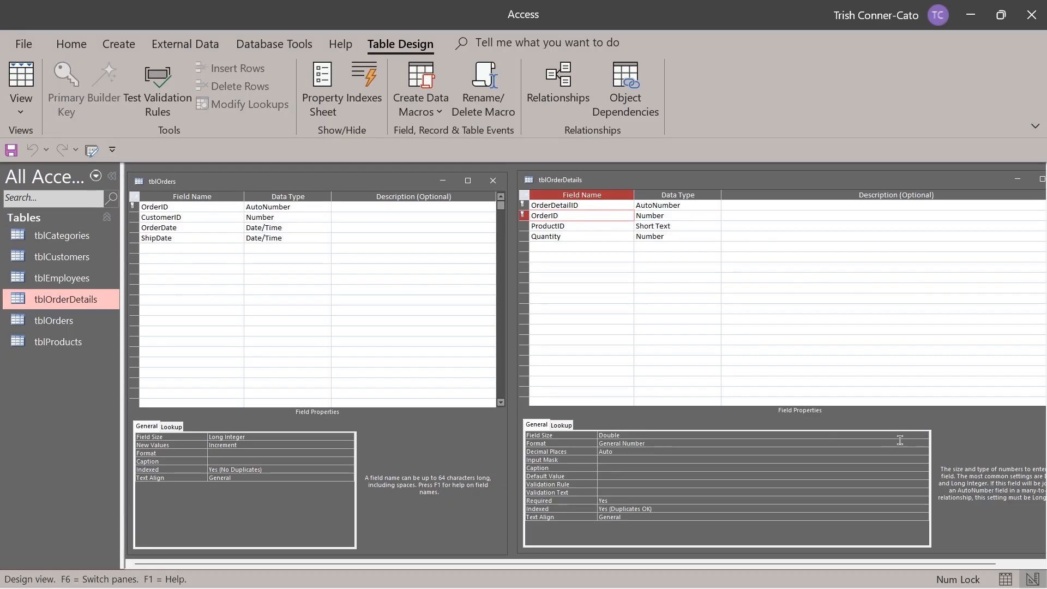
click(923, 435)
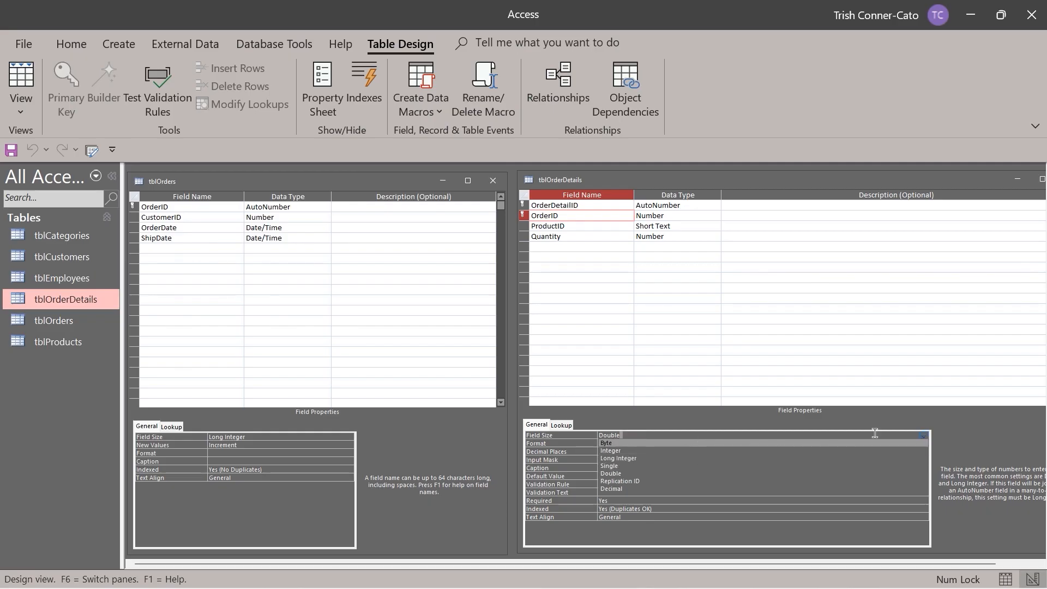
click(625, 460)
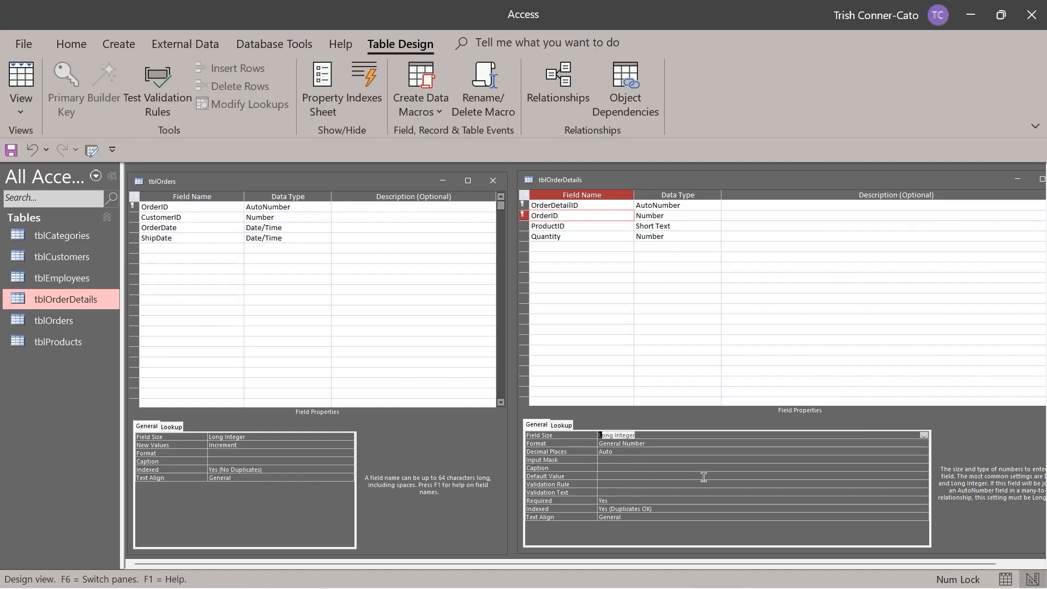
Close the tblOrders and tblOrderDetails designs, saving the tblOrderDetails changes and continuing despite the possible data loss
click(492, 181)
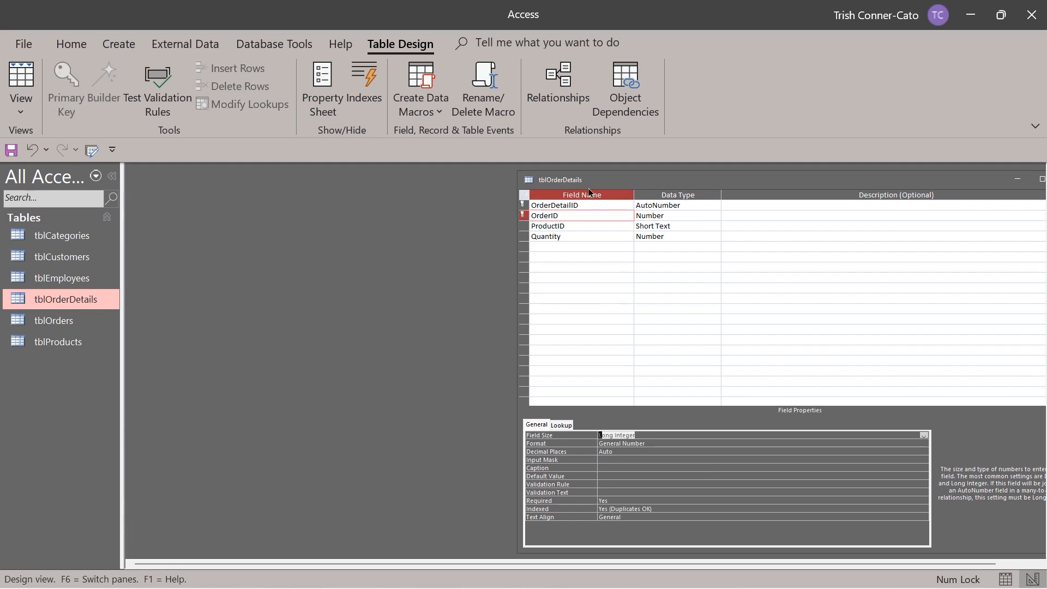
drag(600, 179, 457, 192)
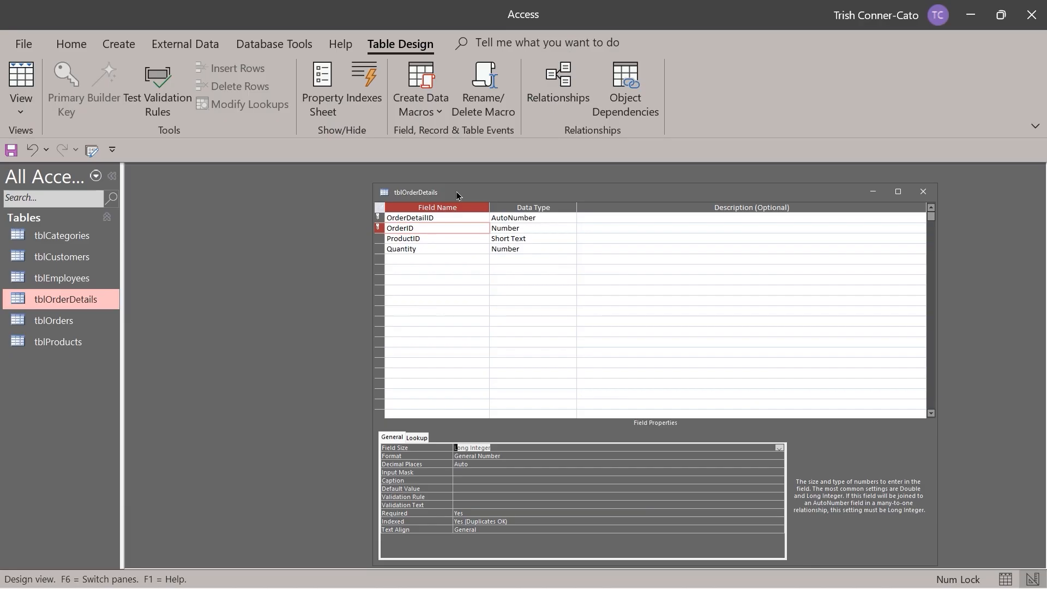
click(923, 192)
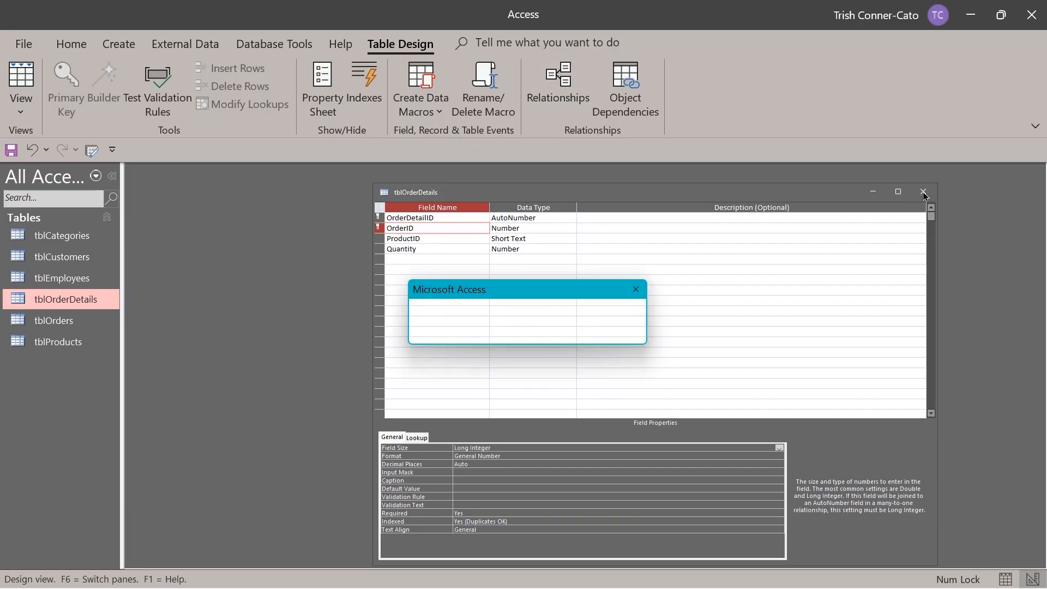
click(483, 334)
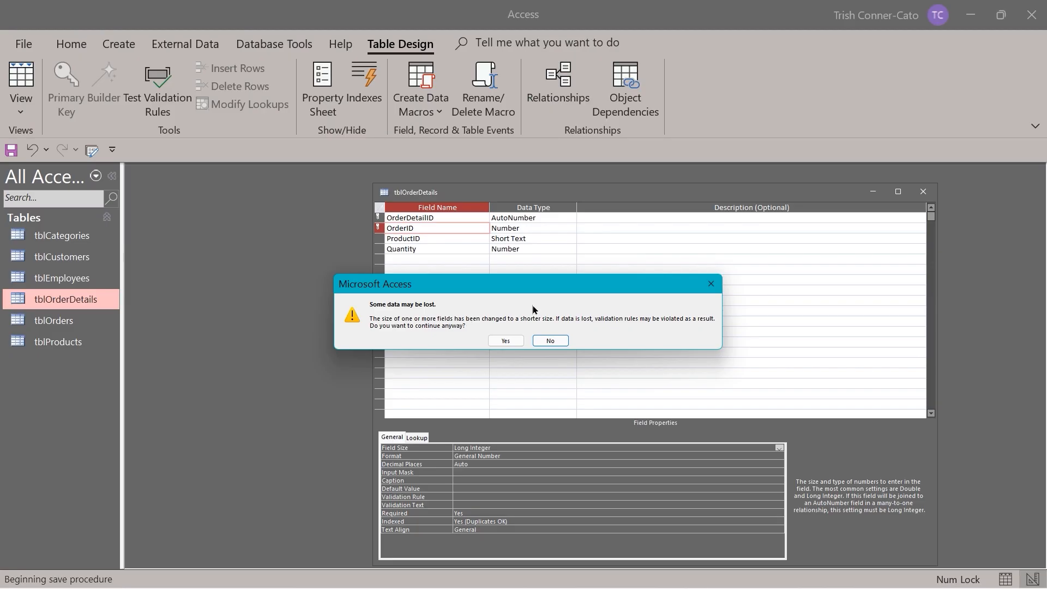
click(505, 341)
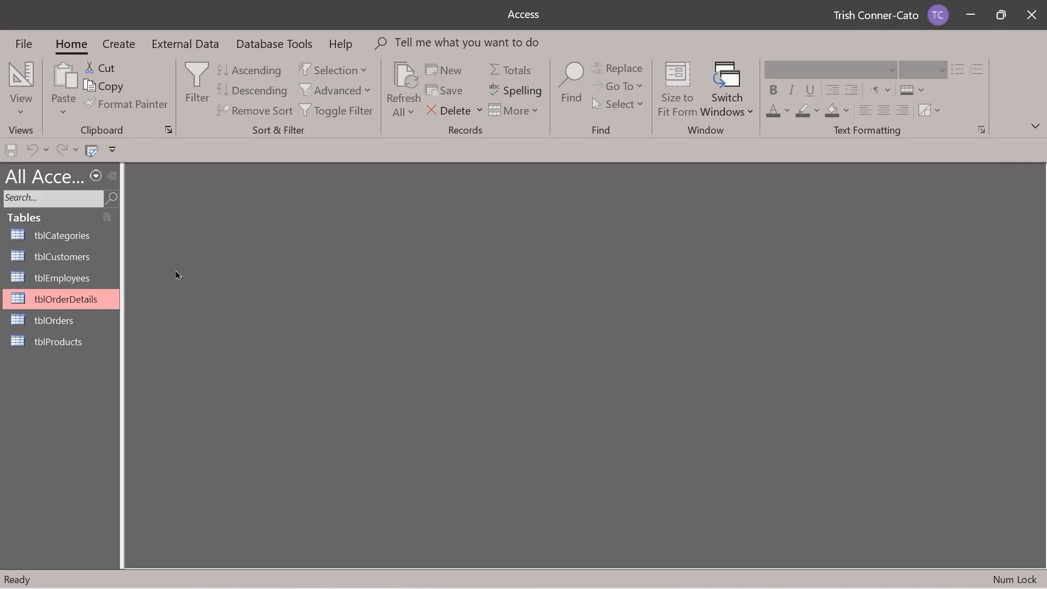
Open tblOrderDetails in Datasheet View to check its records, and close it
drag(77, 300, 78, 302)
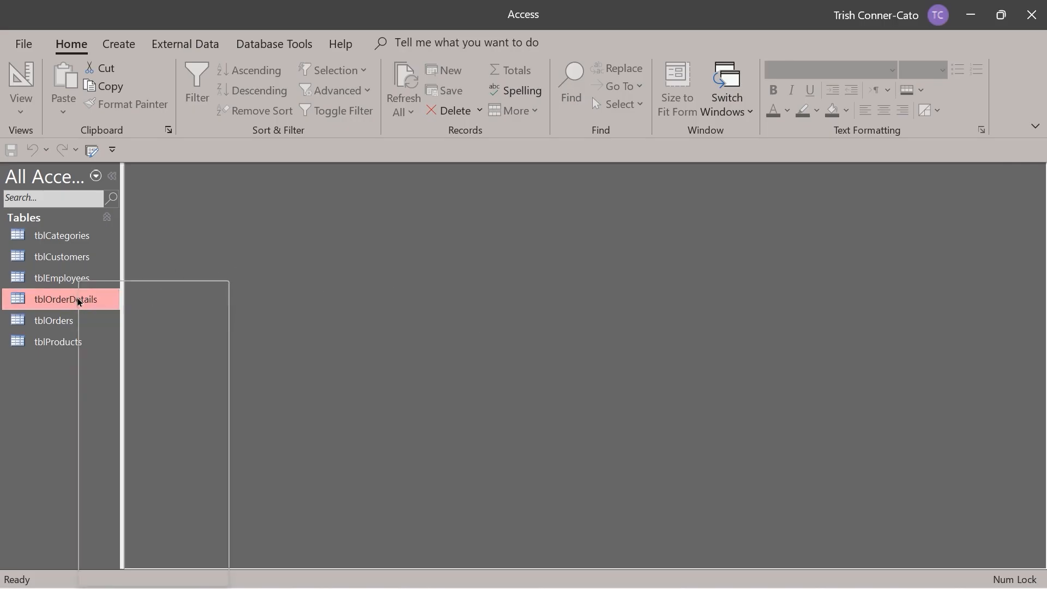
click(136, 293)
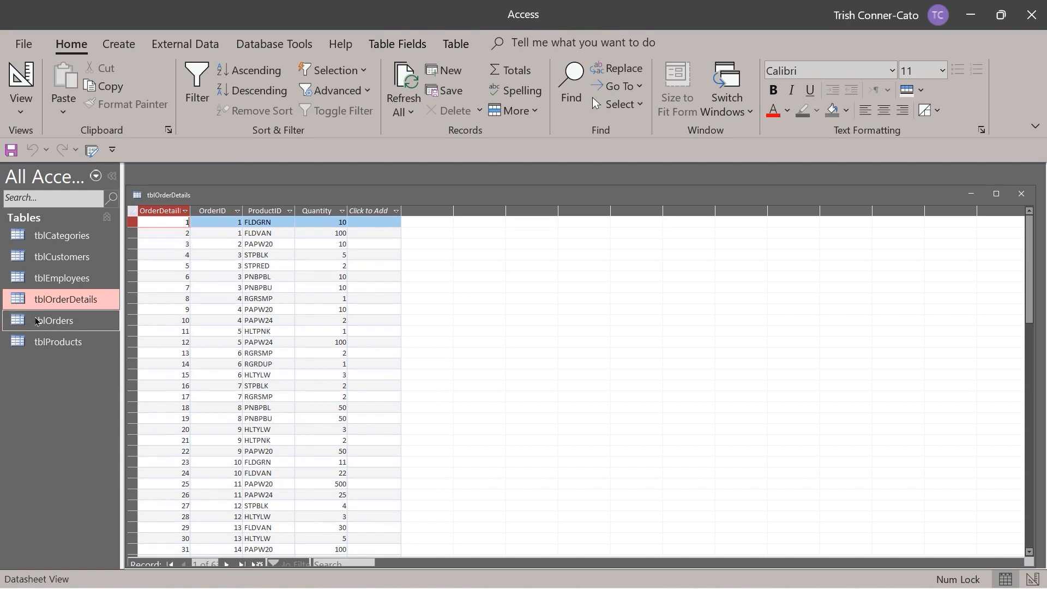
click(1022, 195)
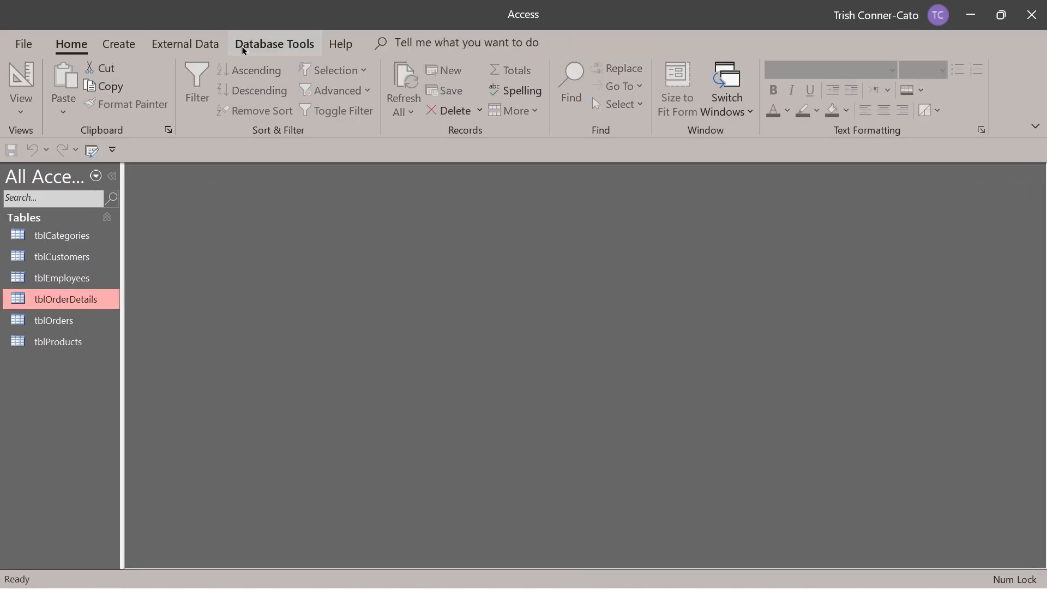
Relate OrderID in tblOrders to OrderID in tblOrderDetails with referential integrity enforced, and close the relationships layout
click(271, 49)
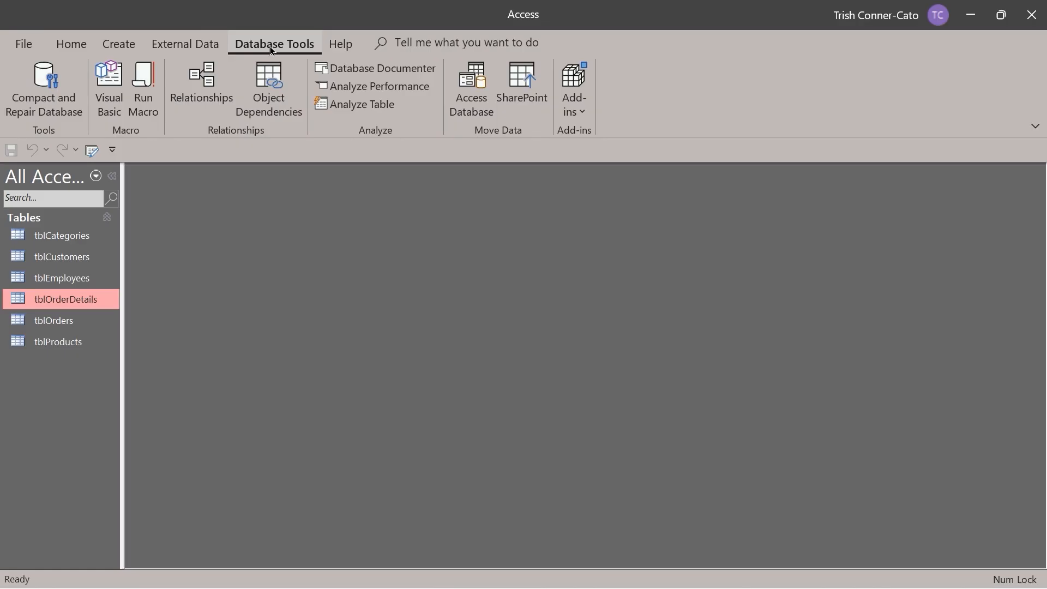
click(224, 91)
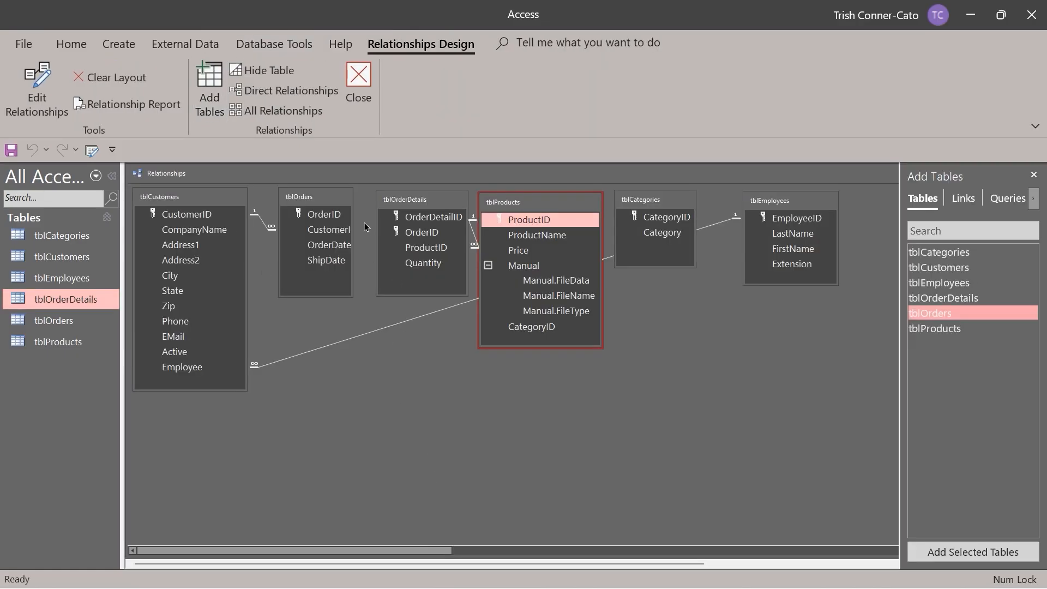
click(324, 215)
drag(324, 216, 424, 231)
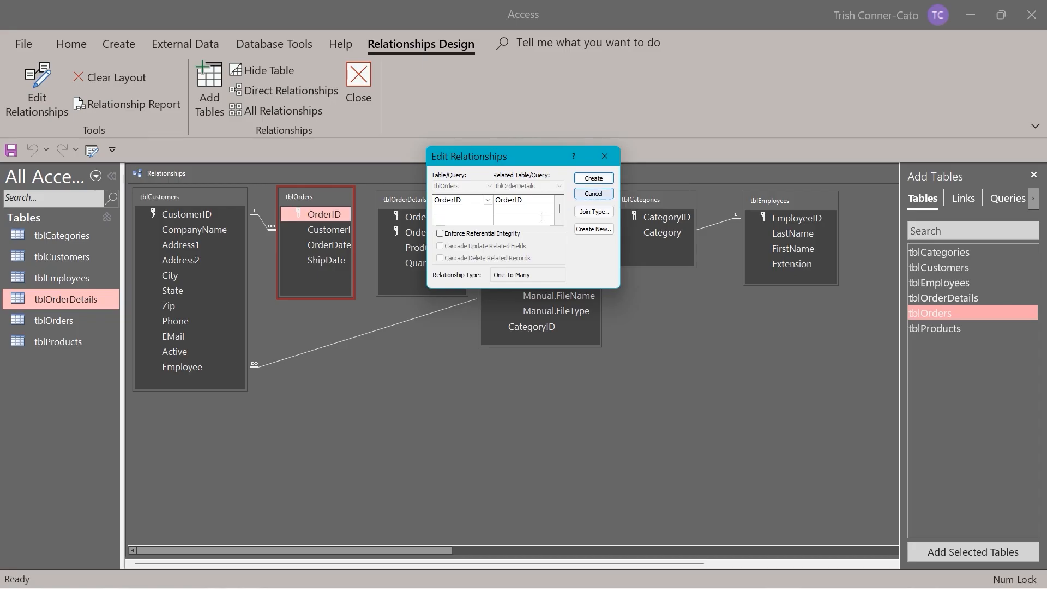
click(440, 233)
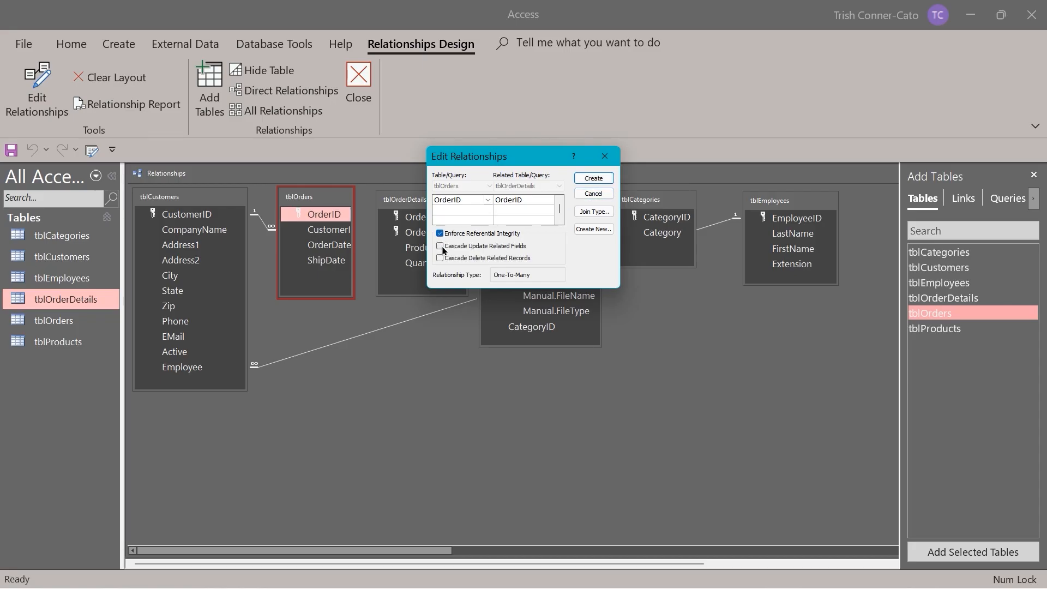
click(600, 181)
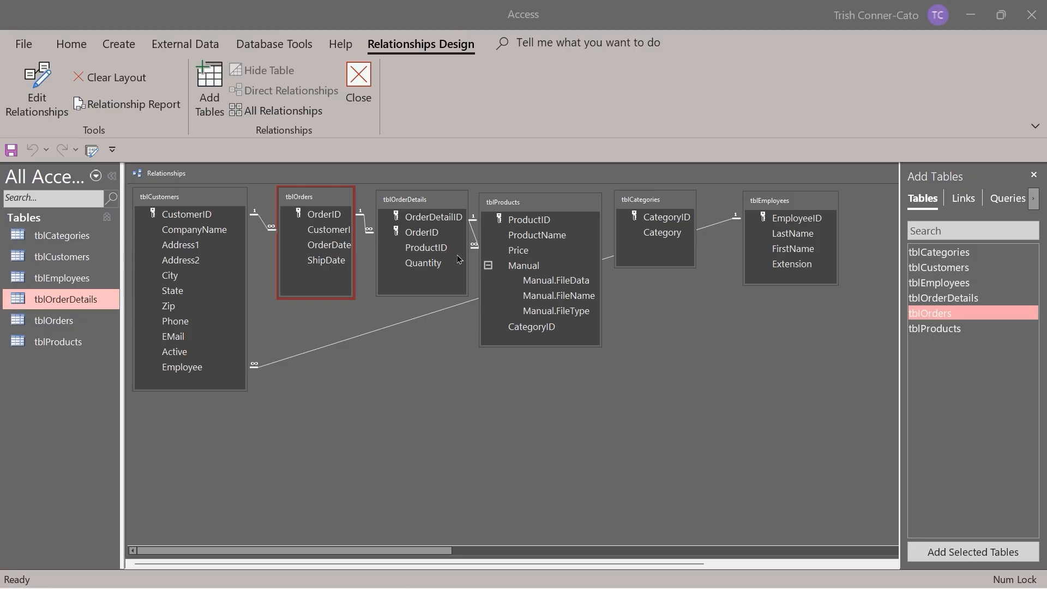
click(357, 81)
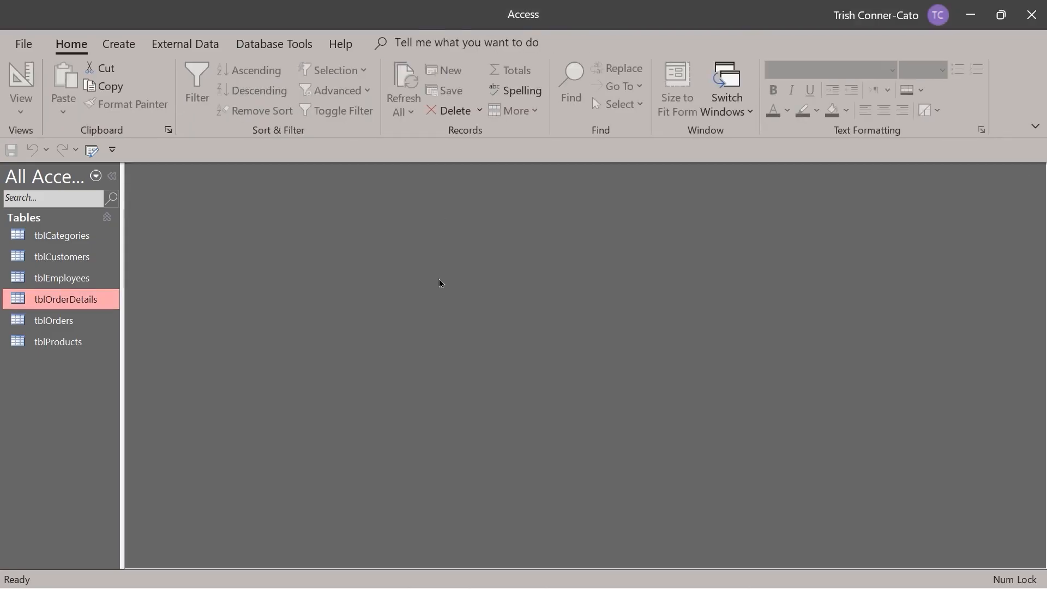
Open tblCategories and tblProducts side by side in Design View
right_click(66, 238)
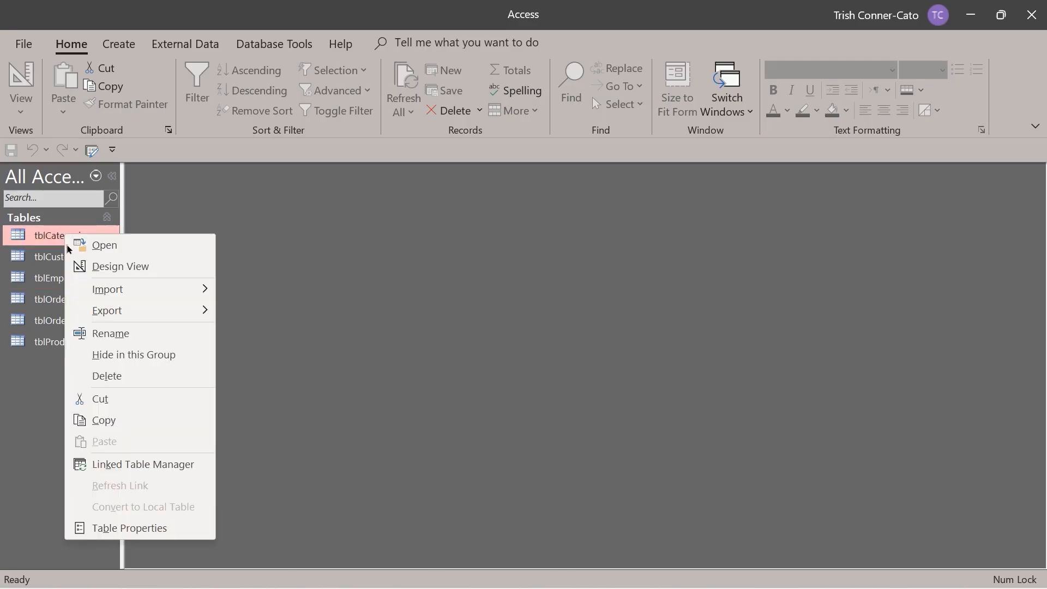
click(109, 267)
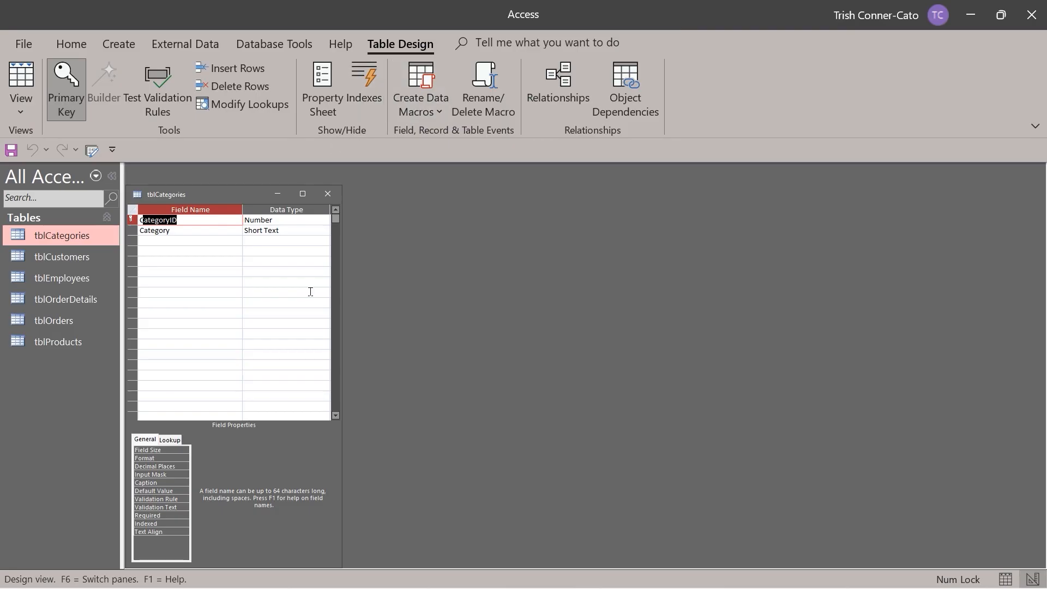
double_click(54, 342)
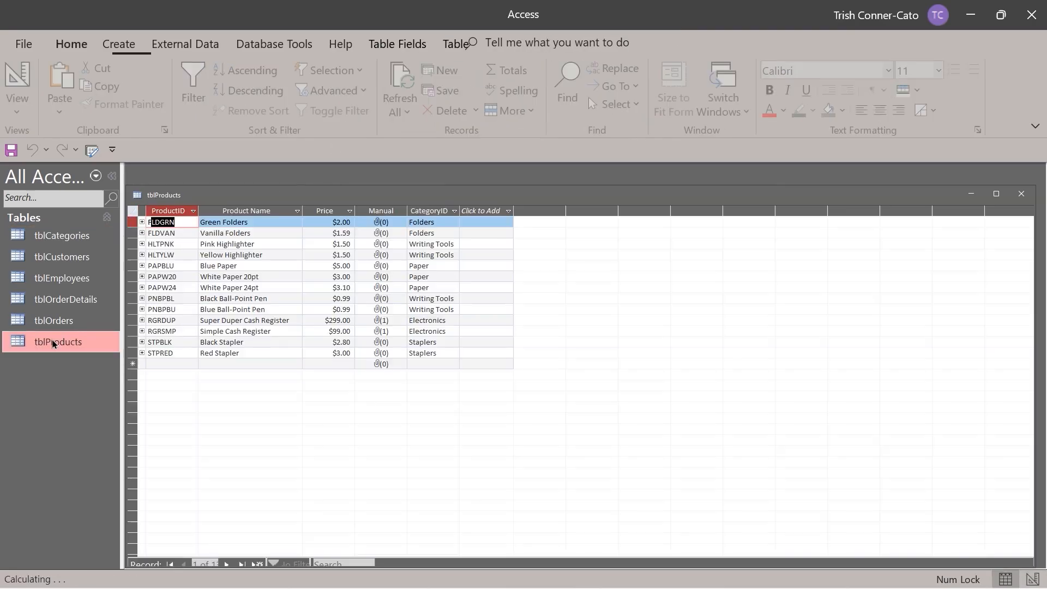
drag(796, 195, 1013, 196)
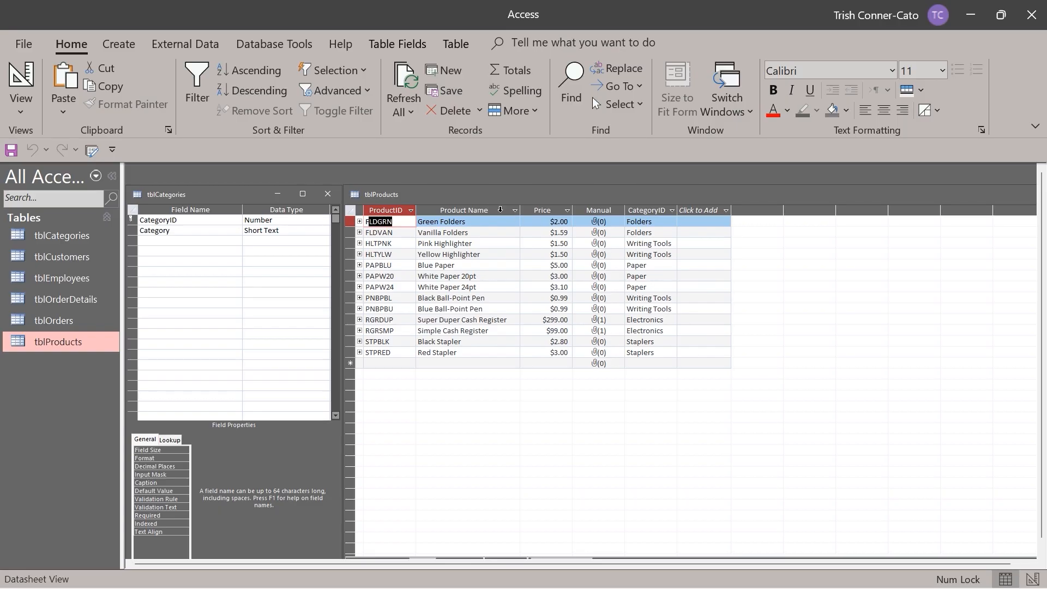
right_click(417, 201)
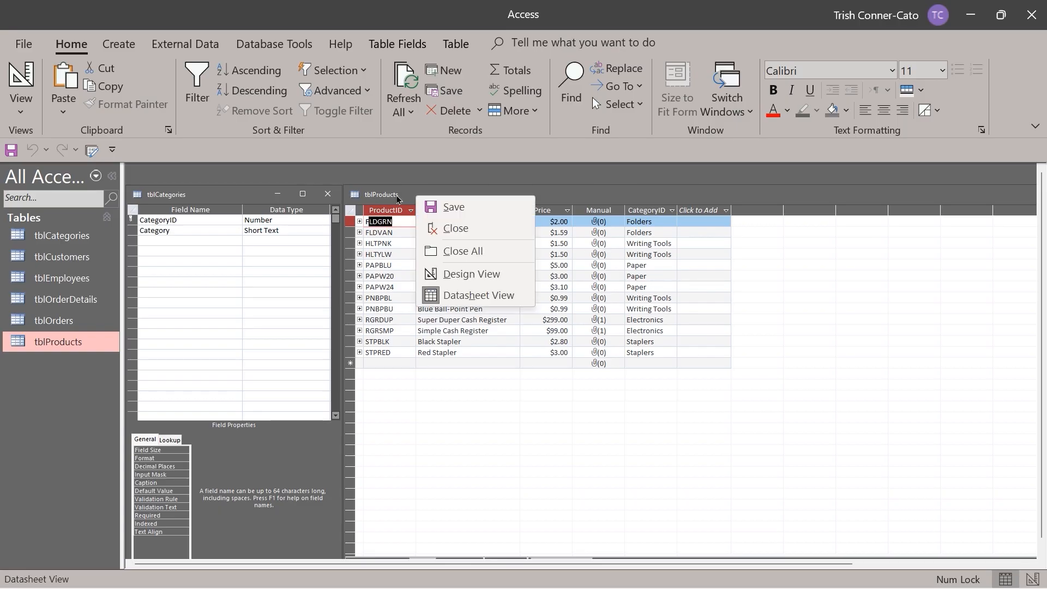
click(465, 277)
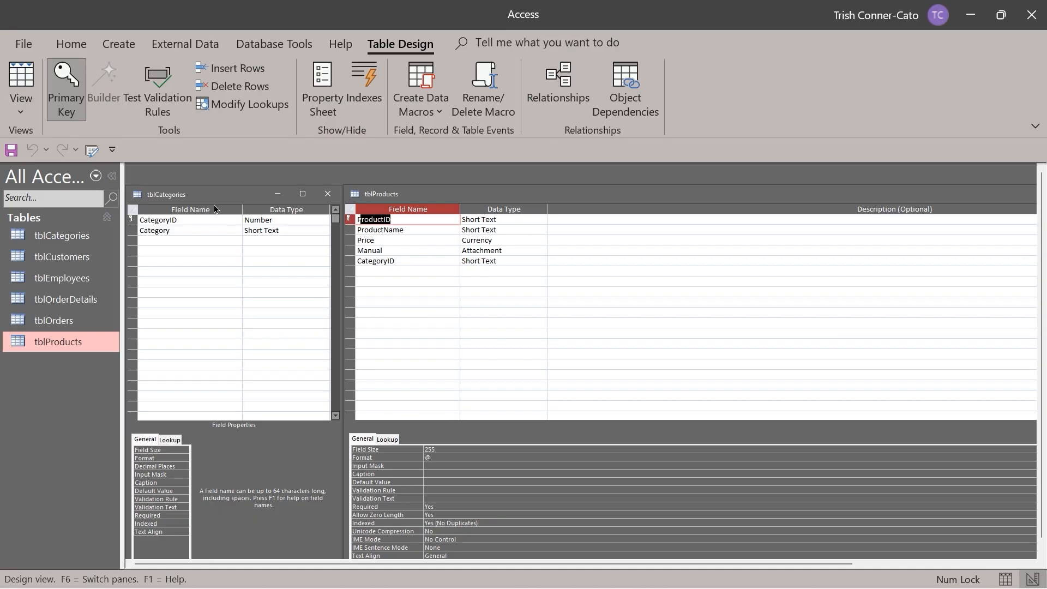
Try to change the data type of CategoryID in tblCategories to AutoNumber
click(273, 221)
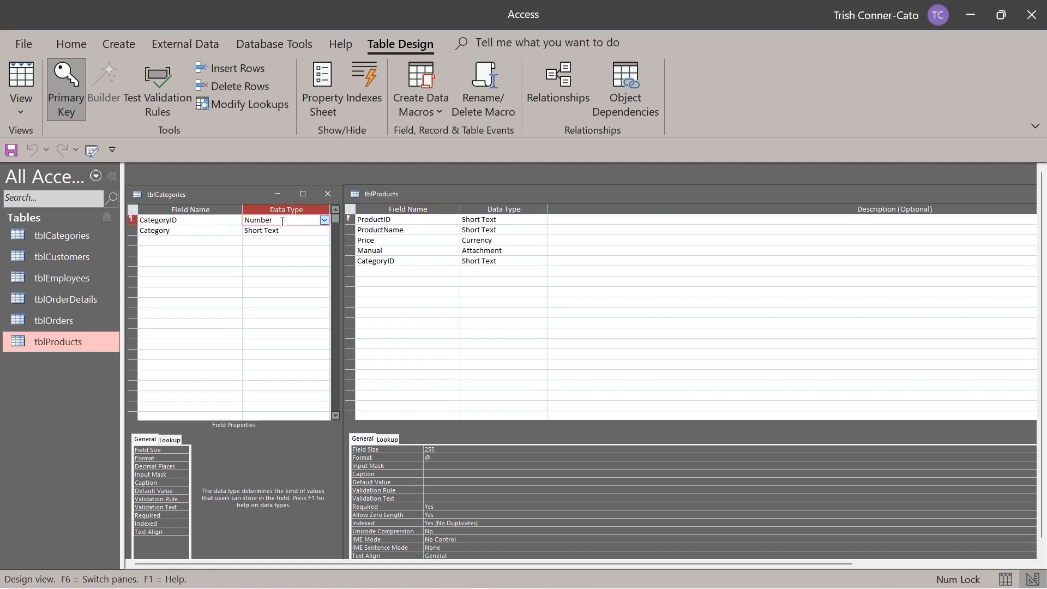
click(323, 220)
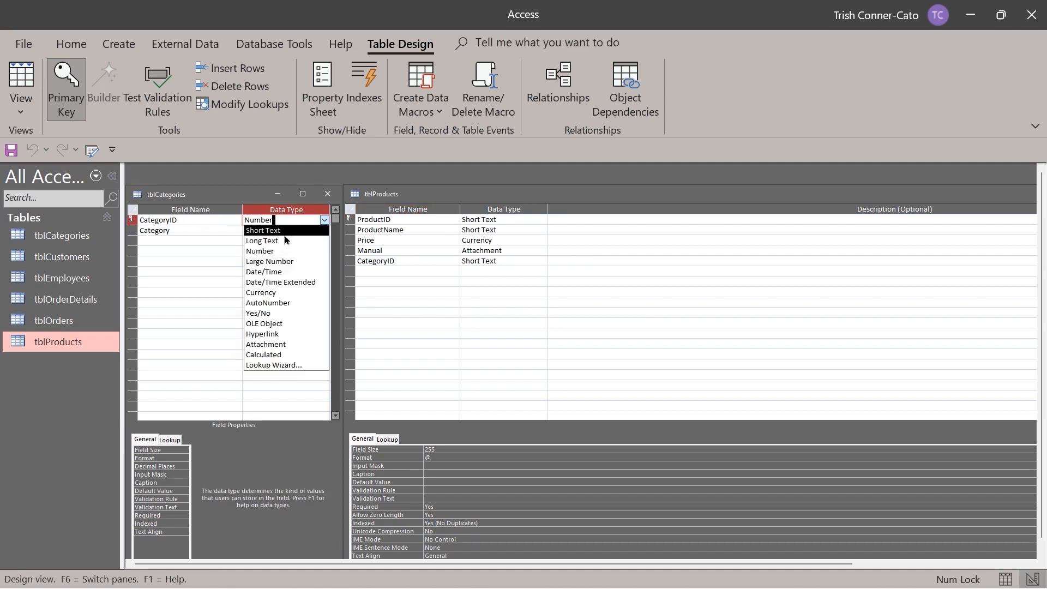
click(273, 303)
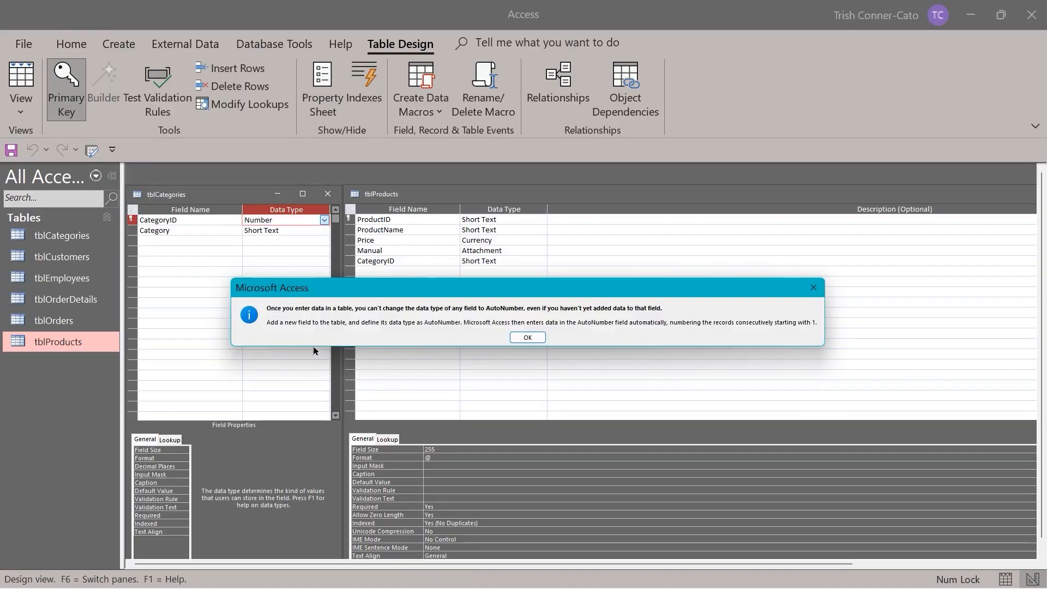
click(527, 337)
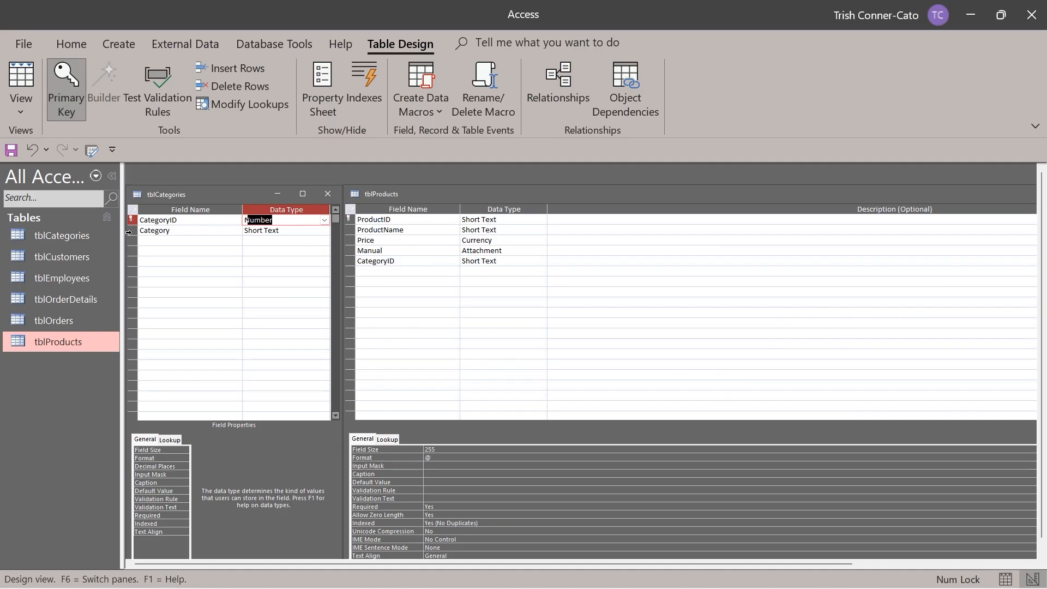
Insert a field named ID above Category in tblCategories with the AutoNumber data type
right_click(131, 231)
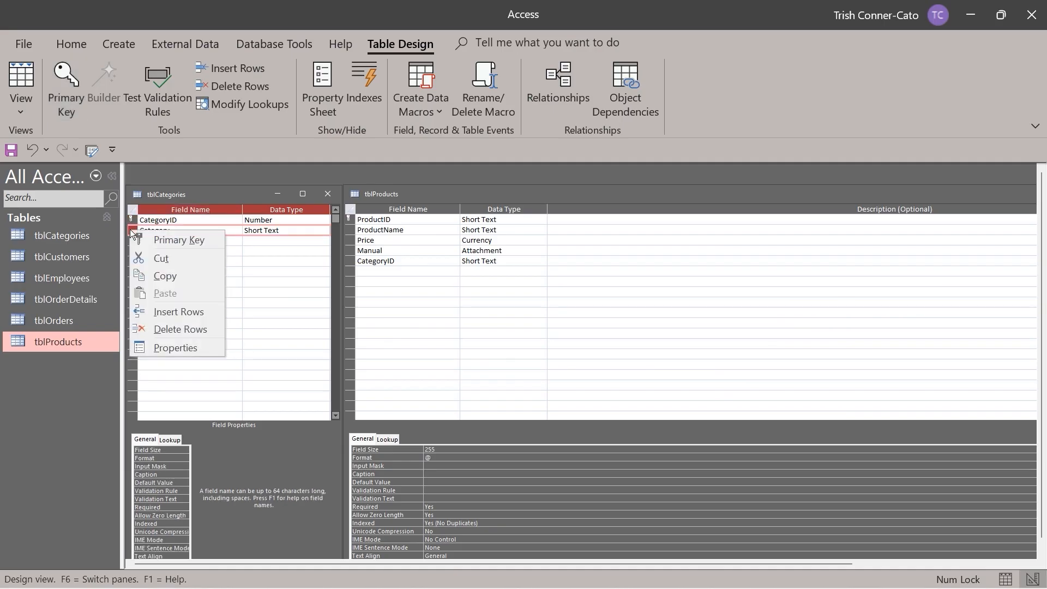
click(180, 312)
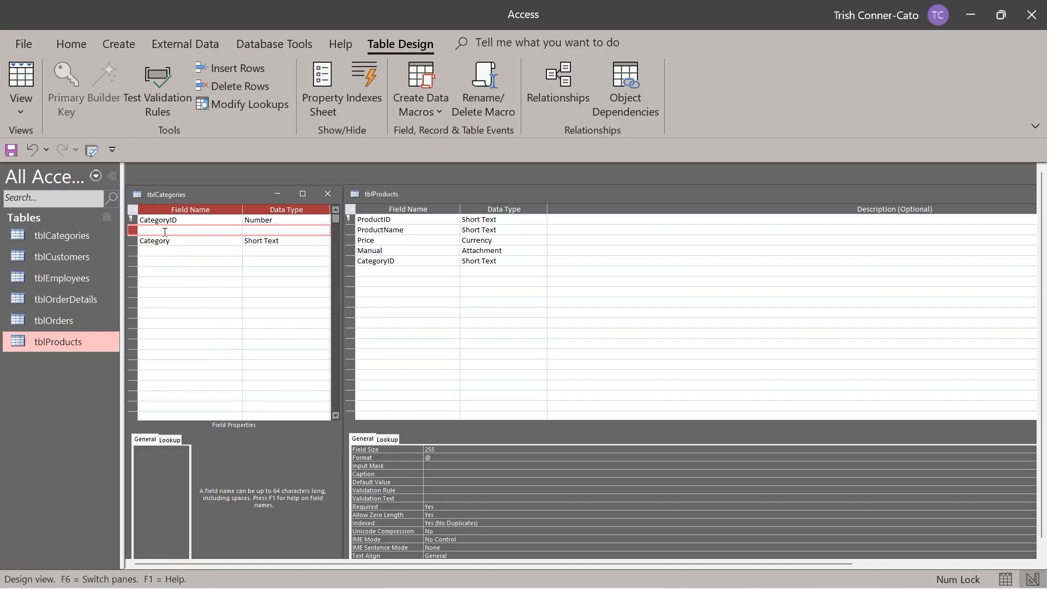
click(165, 232)
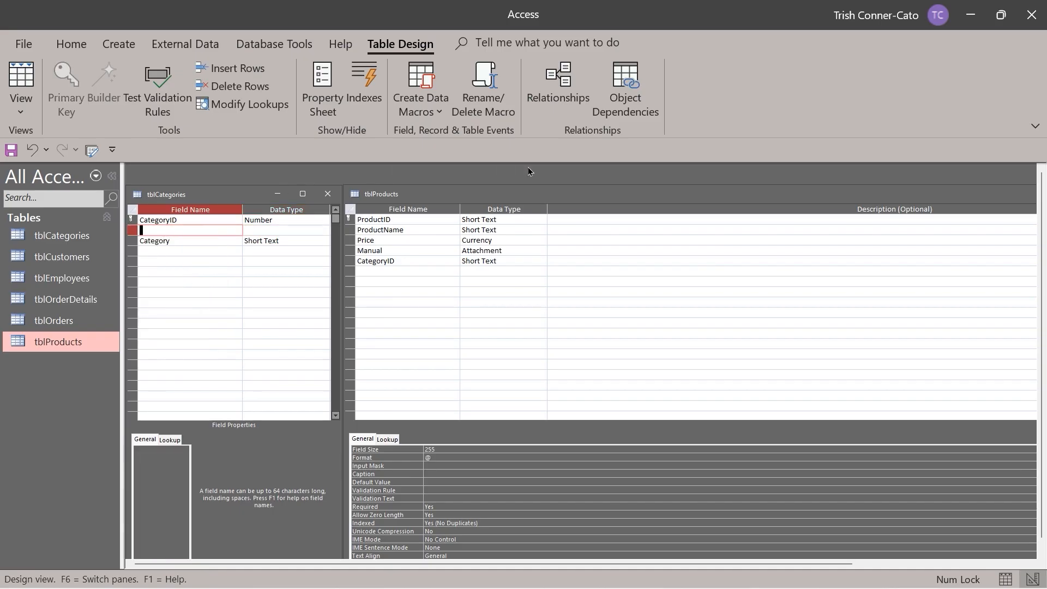
text(ID)
key(Tab)
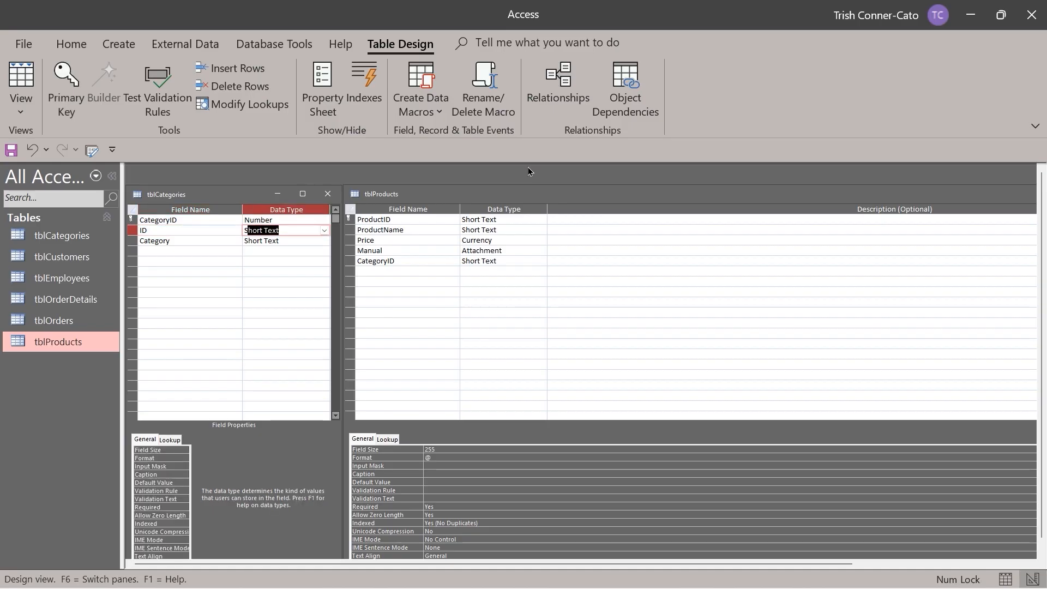
text(autoNumber)
key(Tab)
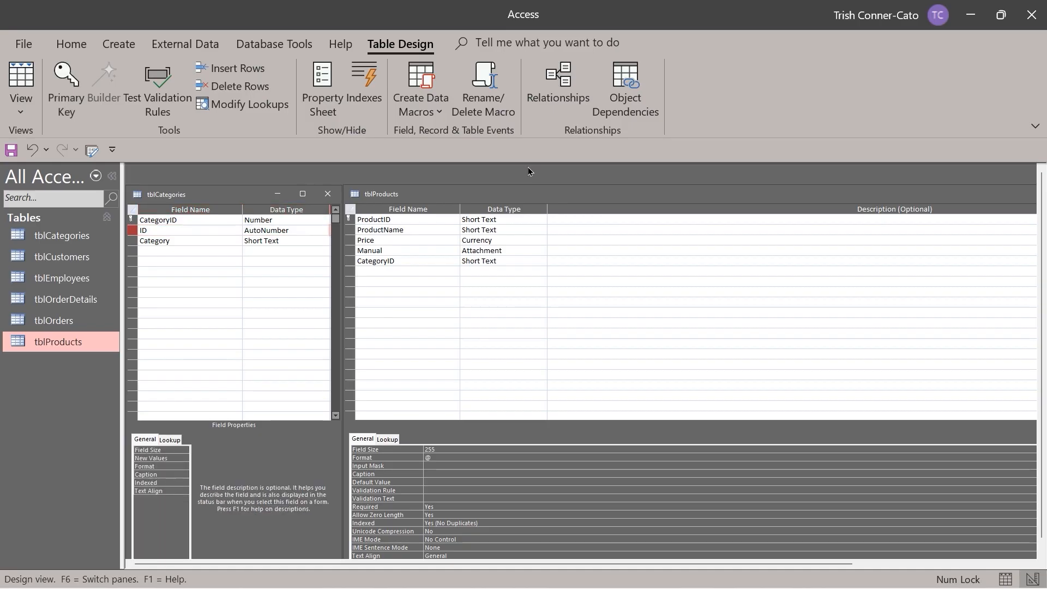
Delete the Number field CategoryID from tblCategories, including its data and the primary key
click(130, 219)
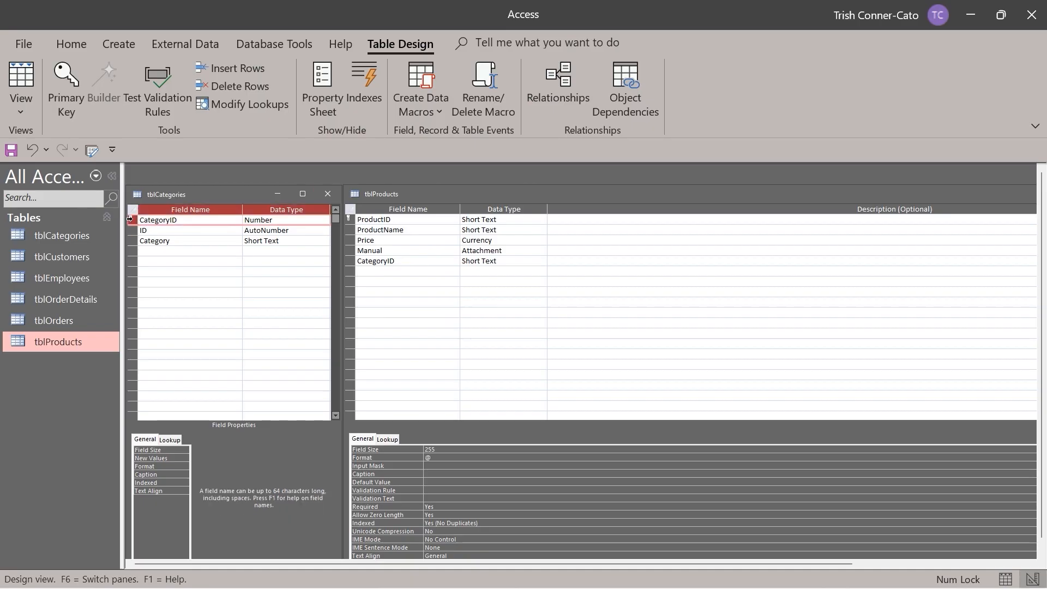
right_click(131, 219)
click(194, 321)
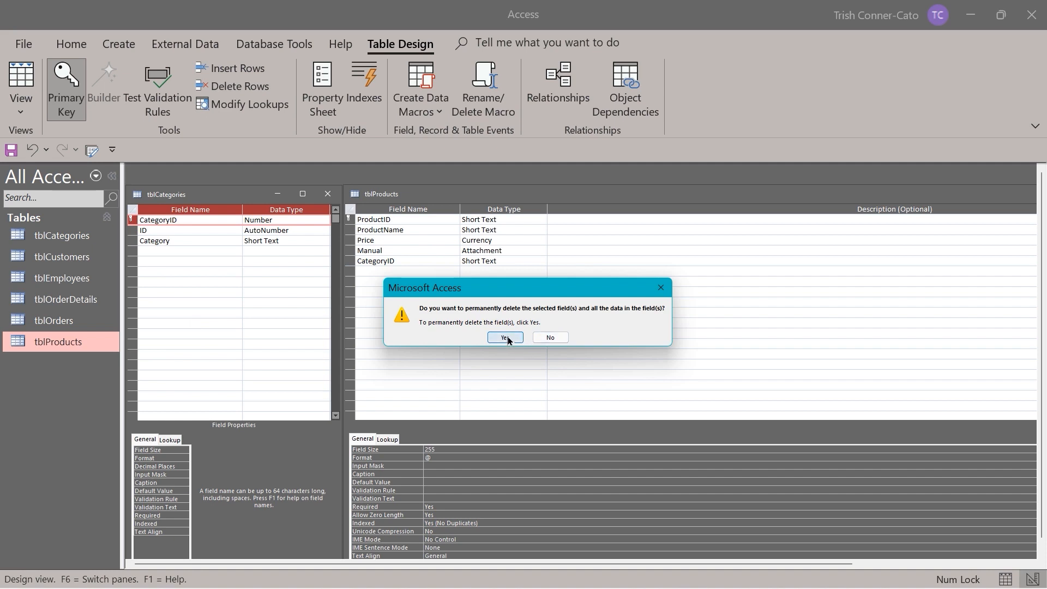
click(507, 338)
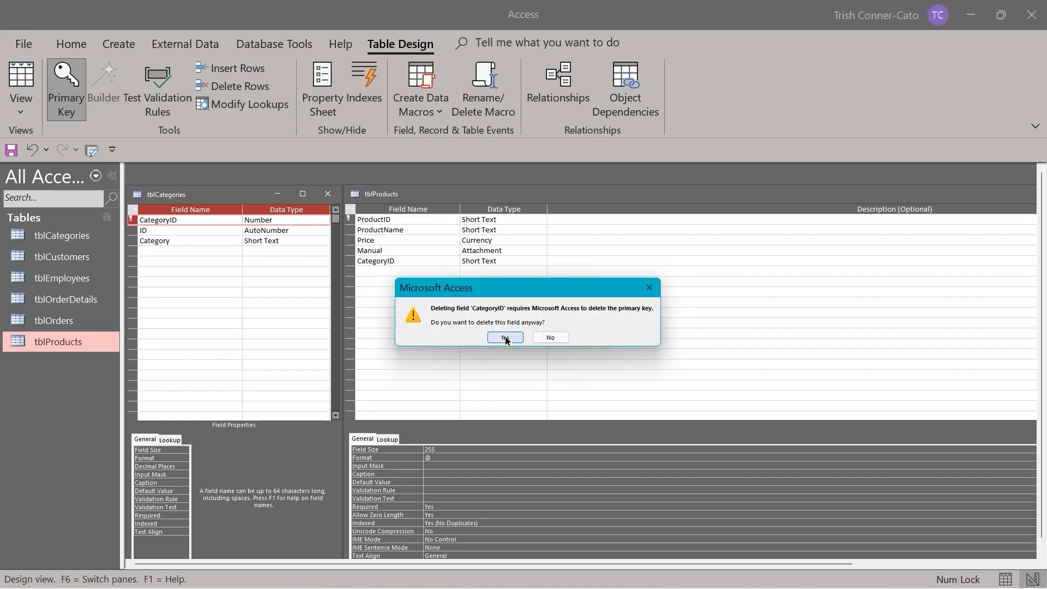
click(505, 338)
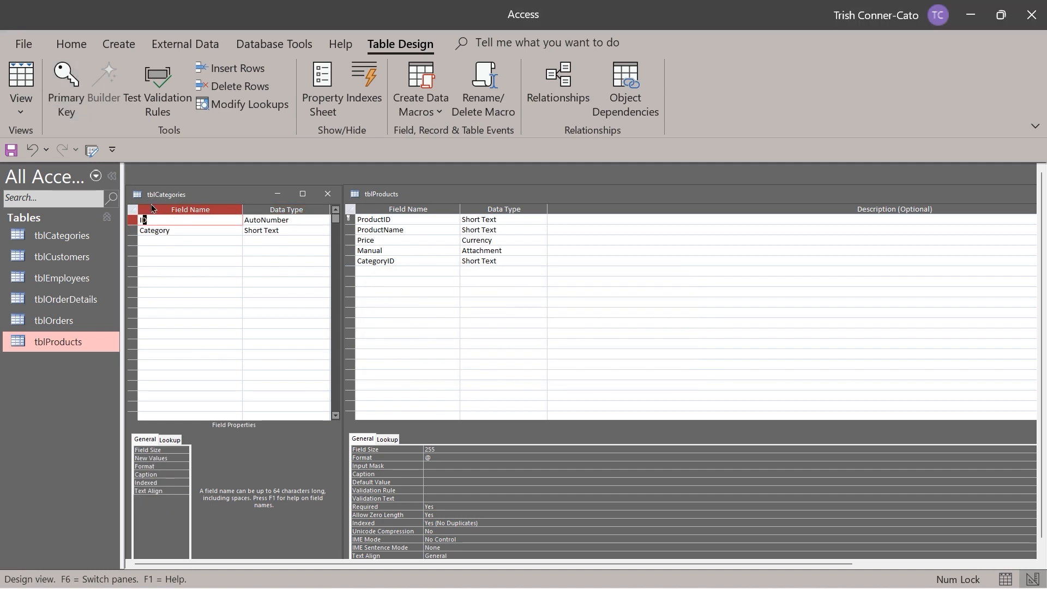
Rename the AutoNumber field ID in tblCategories as CategoryID and make it the primary key
text(ID)
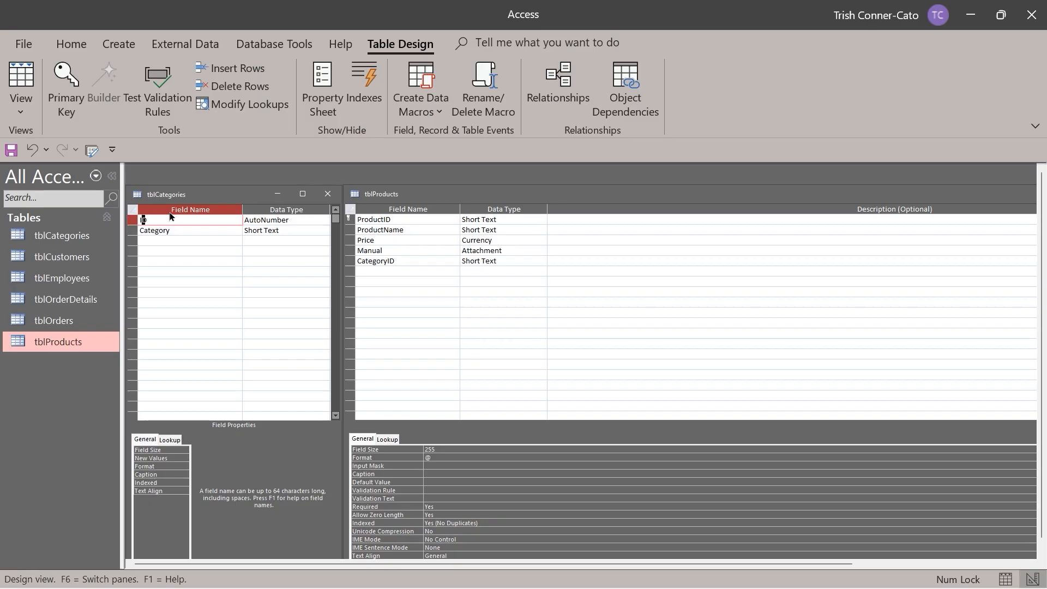
key(Left)
key(Left)
text(Cate)
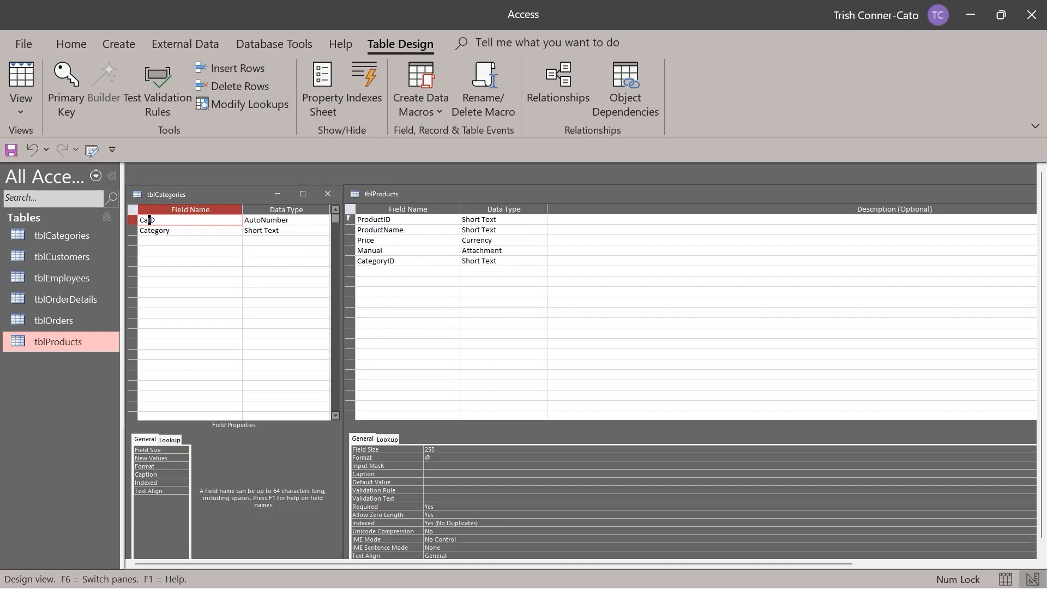
text(gory)
right_click(134, 221)
click(170, 234)
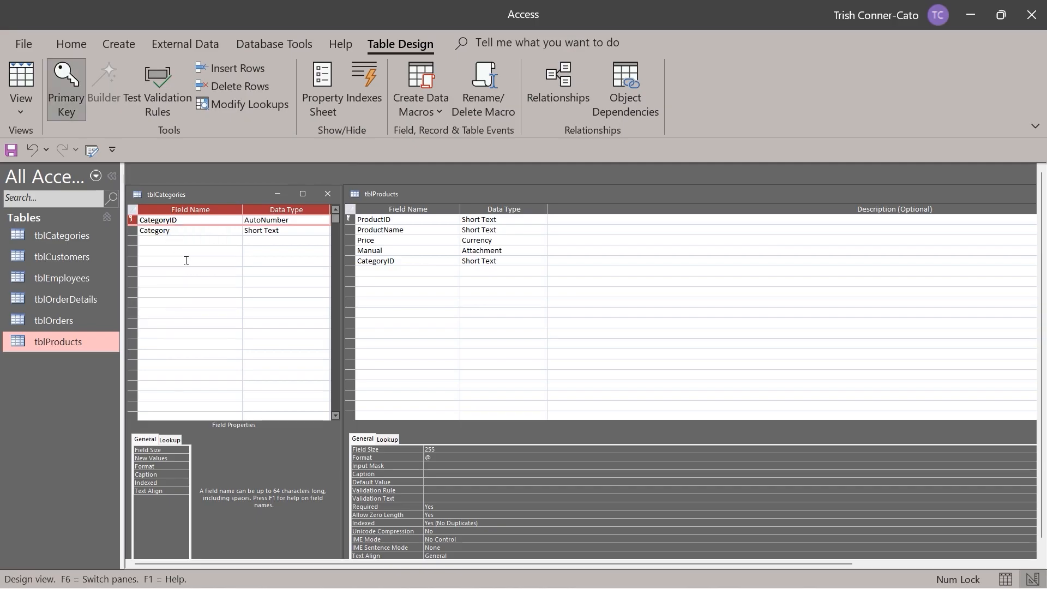
Save tblCategories, check its records in Datasheet View and return the table to Design View
right_click(170, 194)
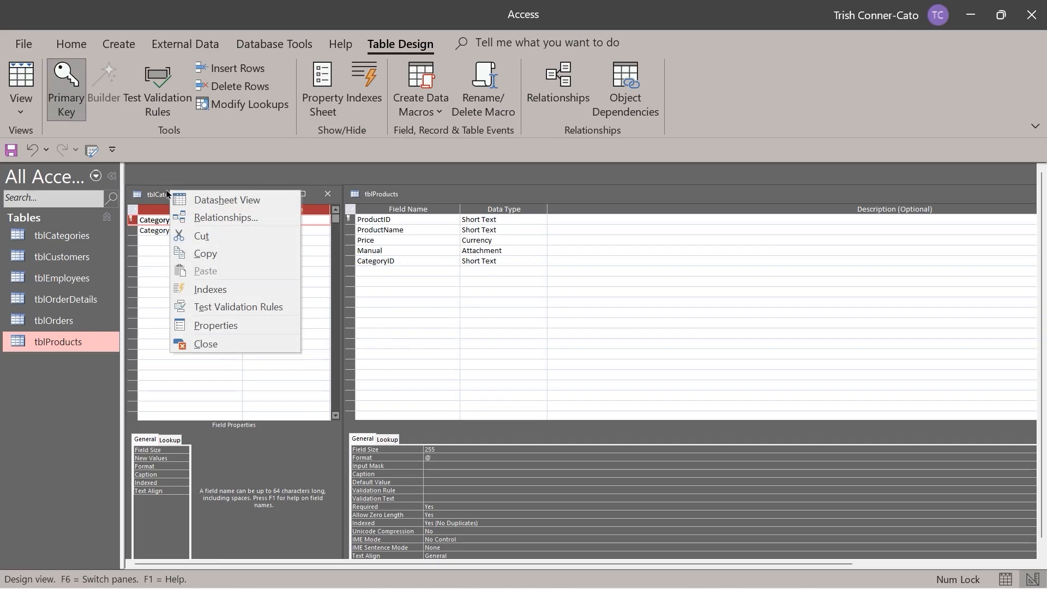
click(232, 200)
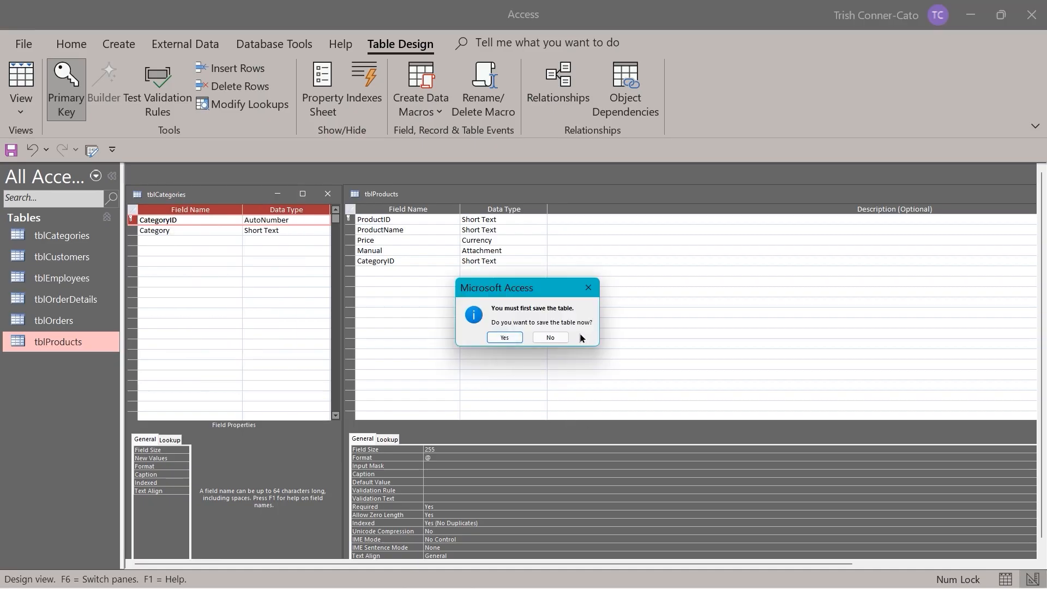
click(502, 339)
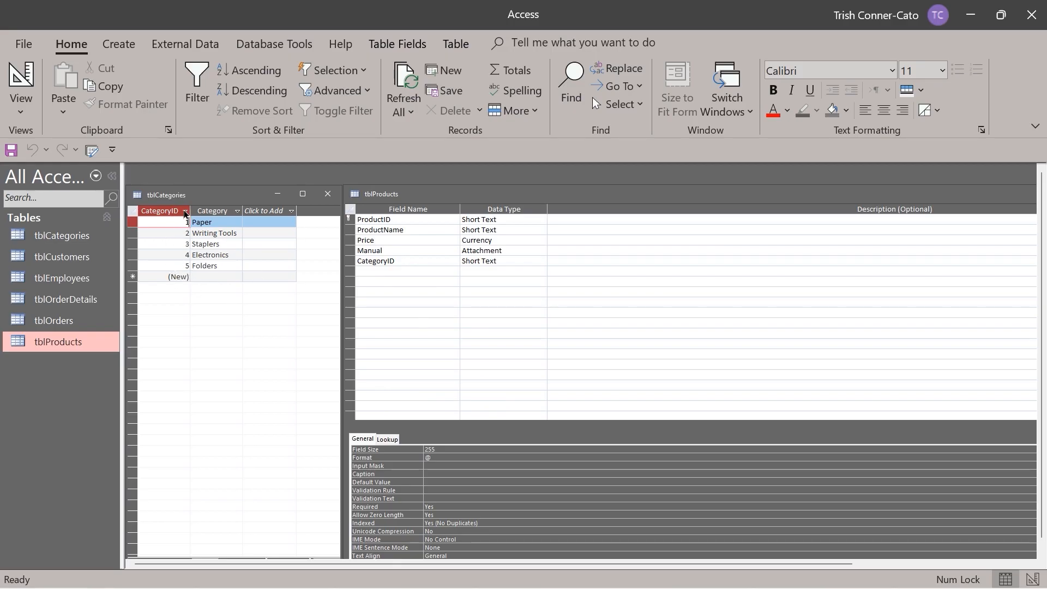
right_click(149, 201)
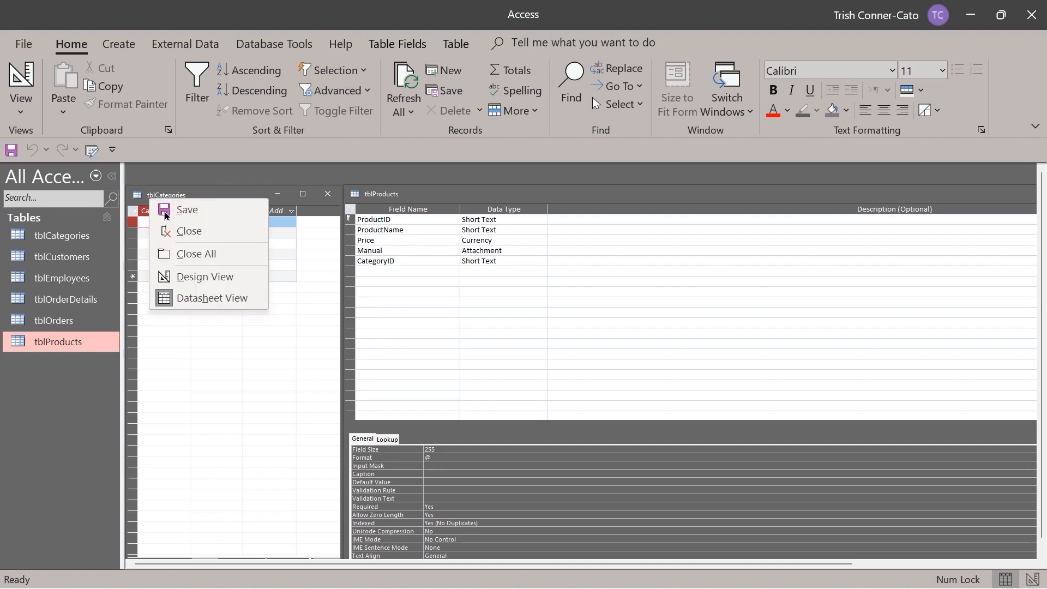
click(216, 283)
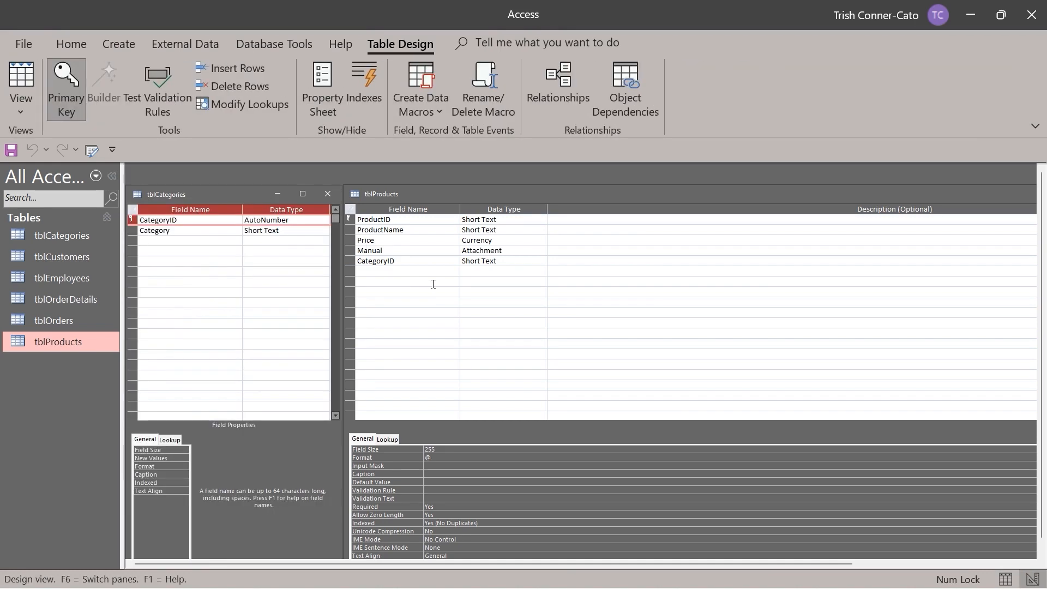
Change the data type of CategoryID in tblProducts to Number and save the table into Datasheet View, accepting the data loss
click(434, 281)
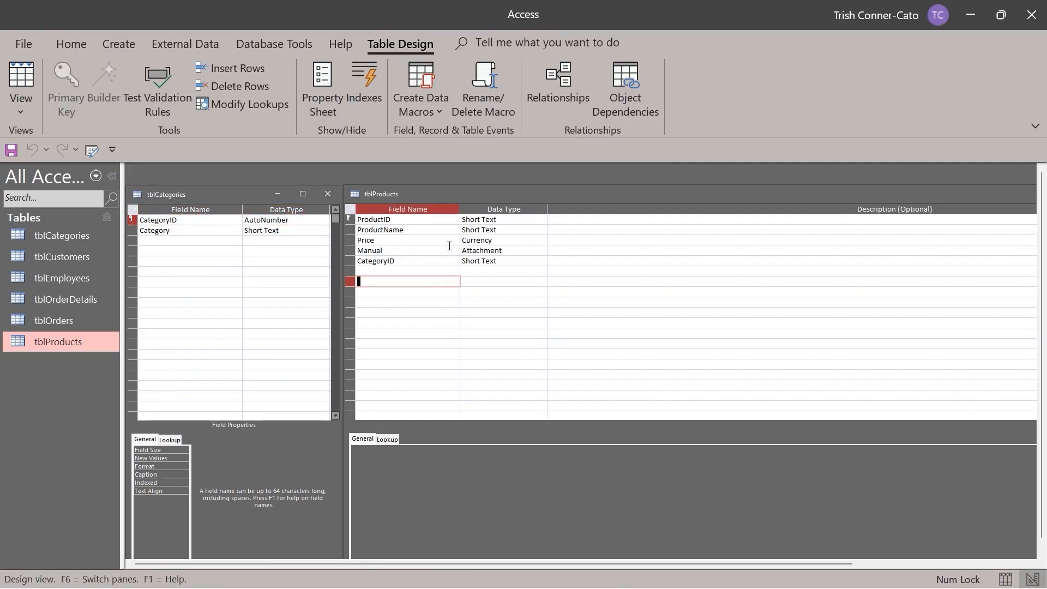
click(507, 259)
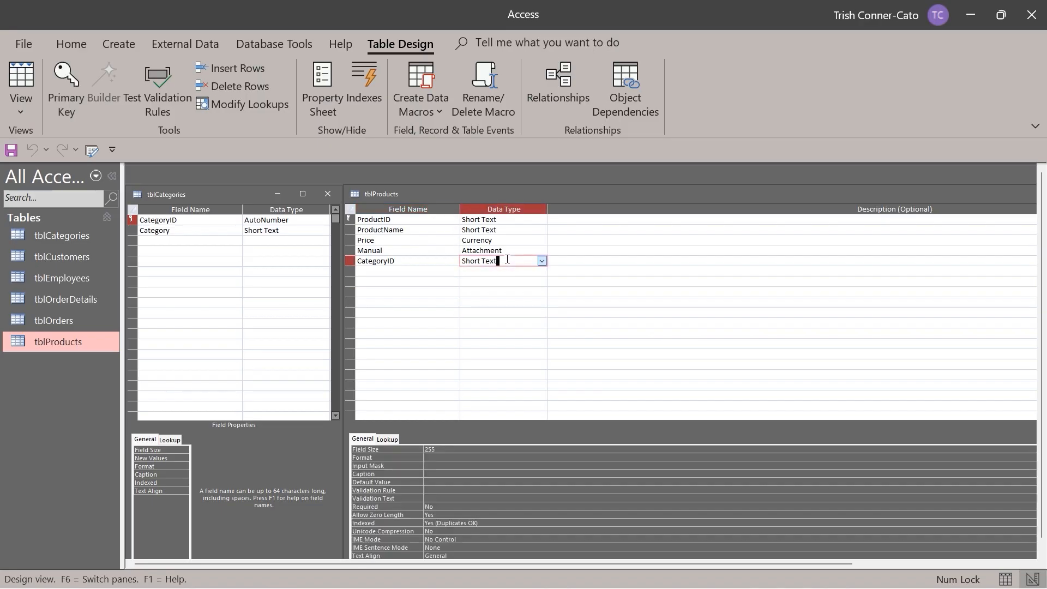
click(542, 264)
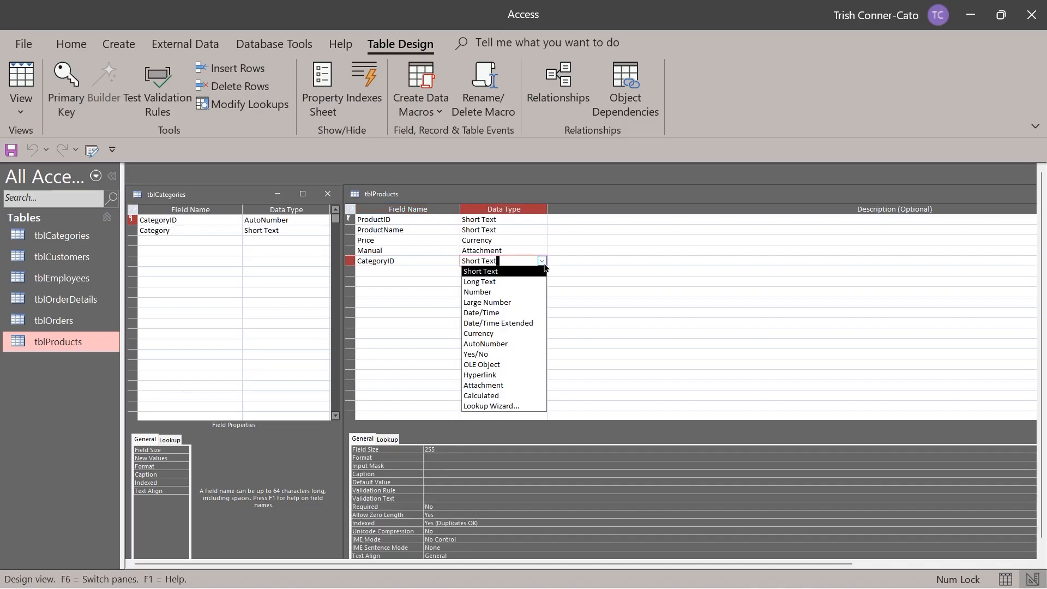
click(503, 292)
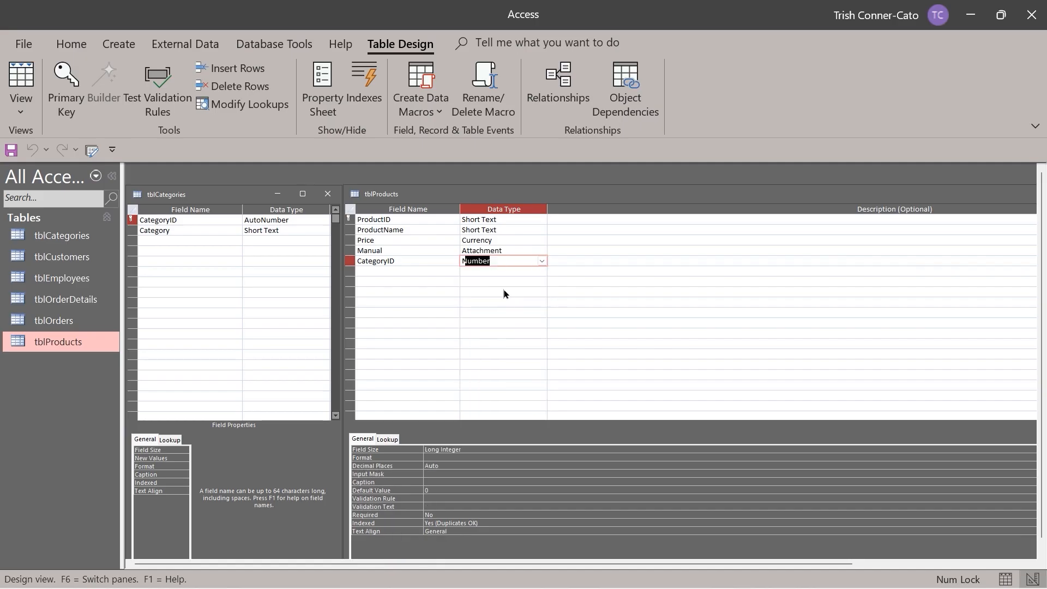
right_click(387, 196)
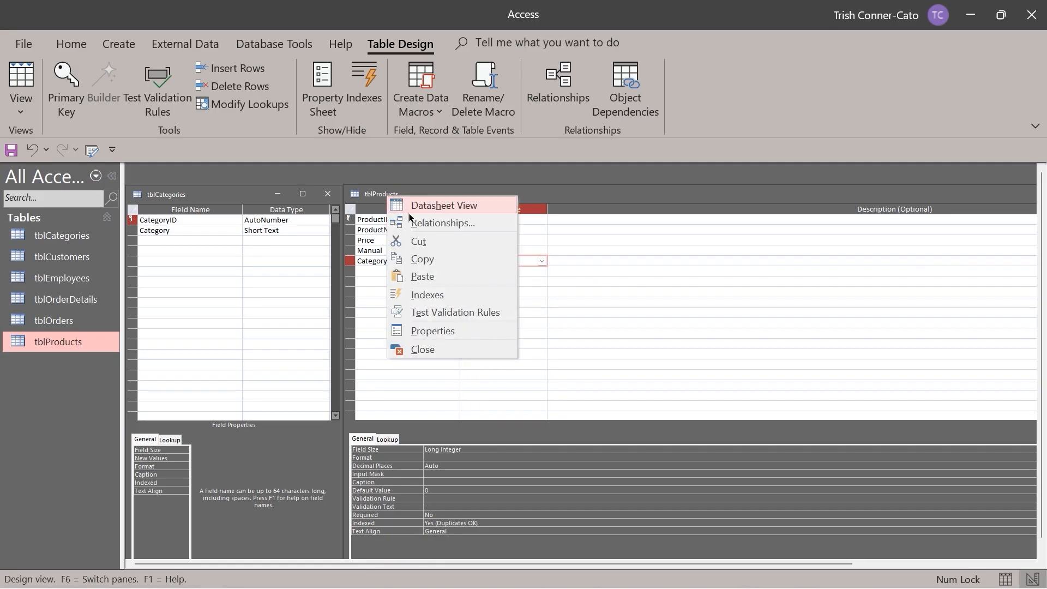
click(410, 208)
click(514, 338)
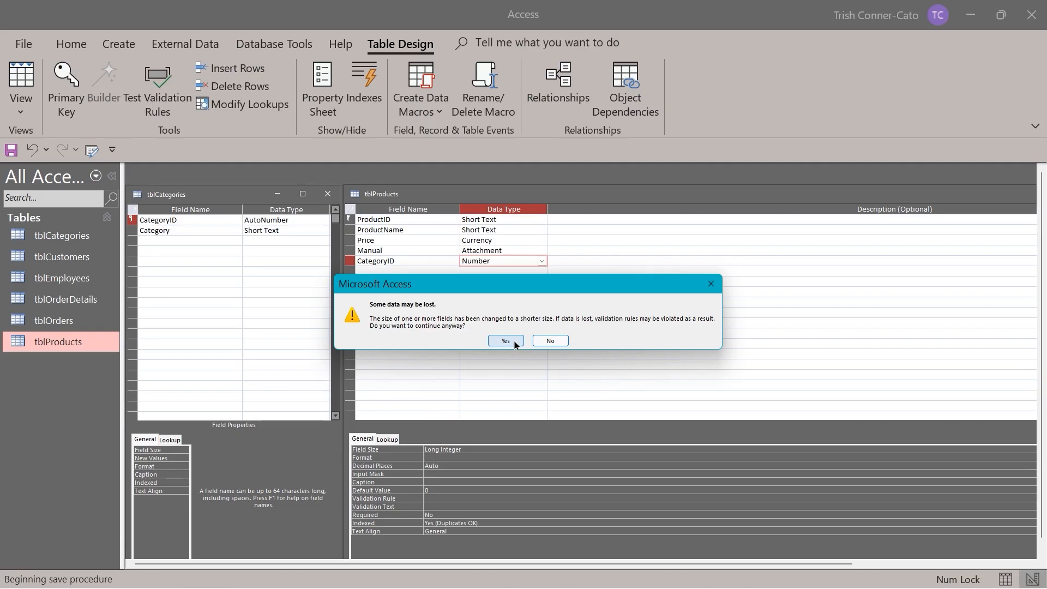
click(514, 341)
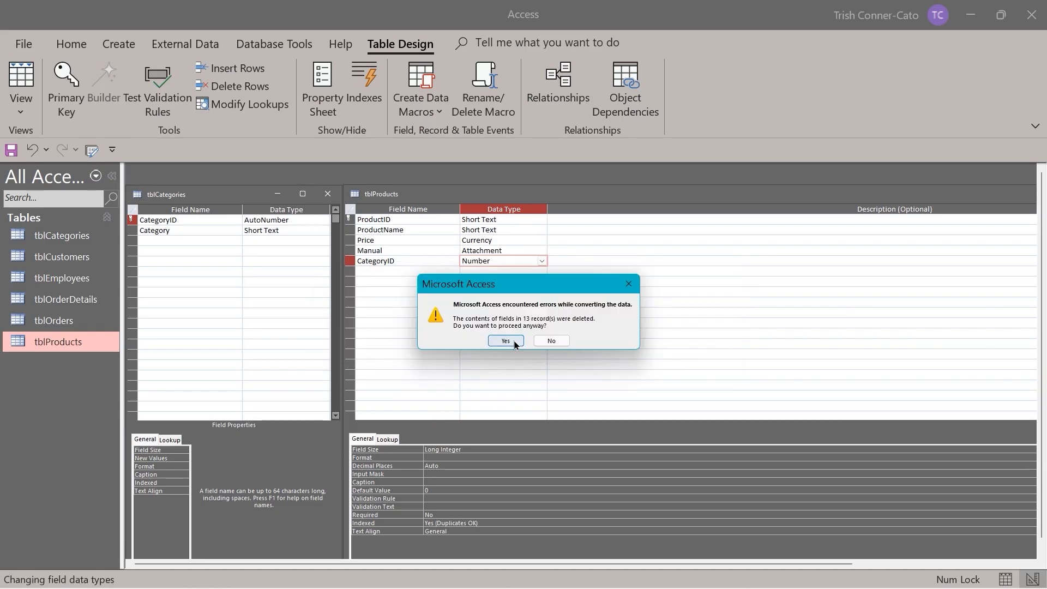
click(514, 341)
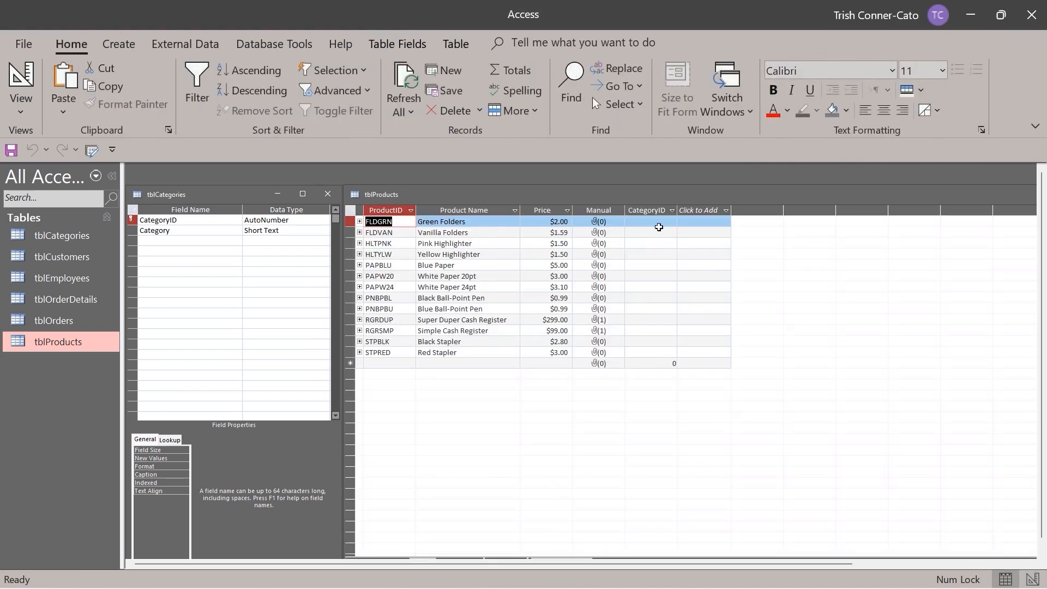
Fill CategoryID in the tblProducts records, in order, with 5, 5, 2, 2, 1, 1, 1, 2, 2, 4, 4, 3 and 3
click(646, 223)
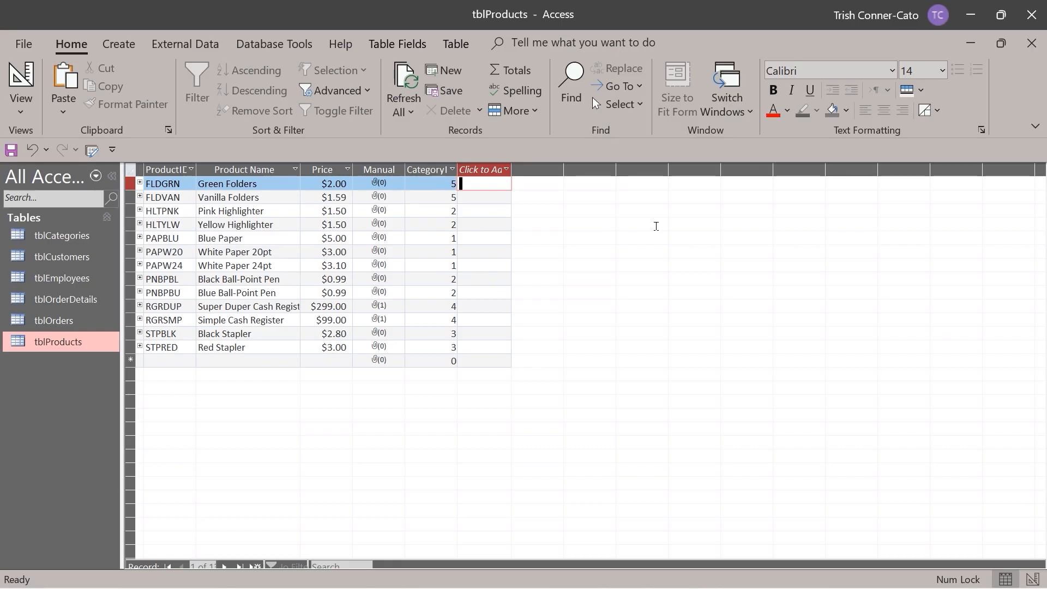
click(1001, 44)
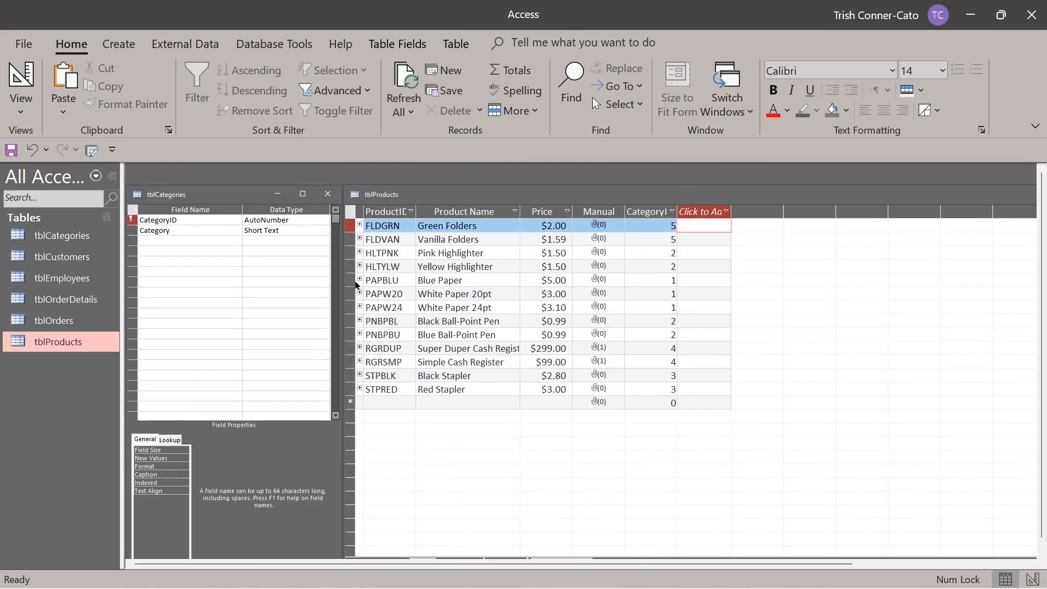
In Design View of tblProducts, start the Lookup Wizard for CategoryID with tblCategories as the source of its values
right_click(380, 195)
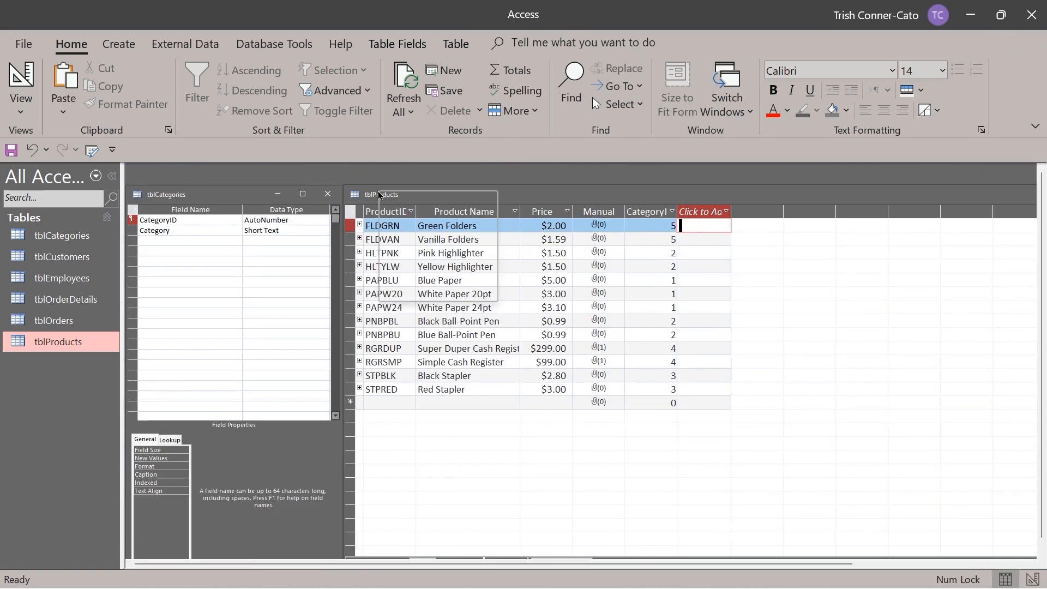
click(446, 267)
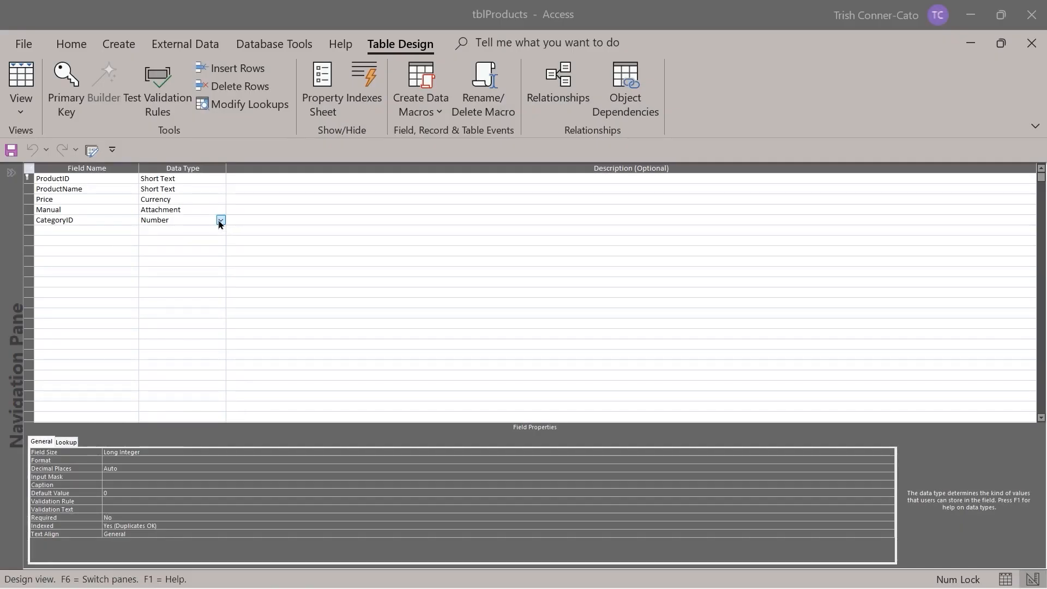
click(220, 220)
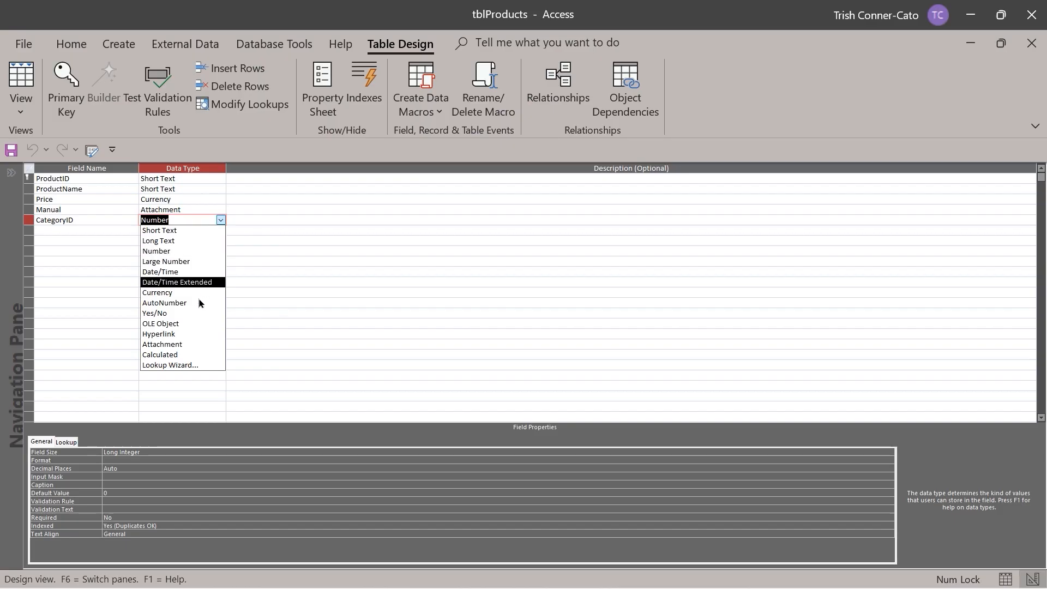
click(170, 365)
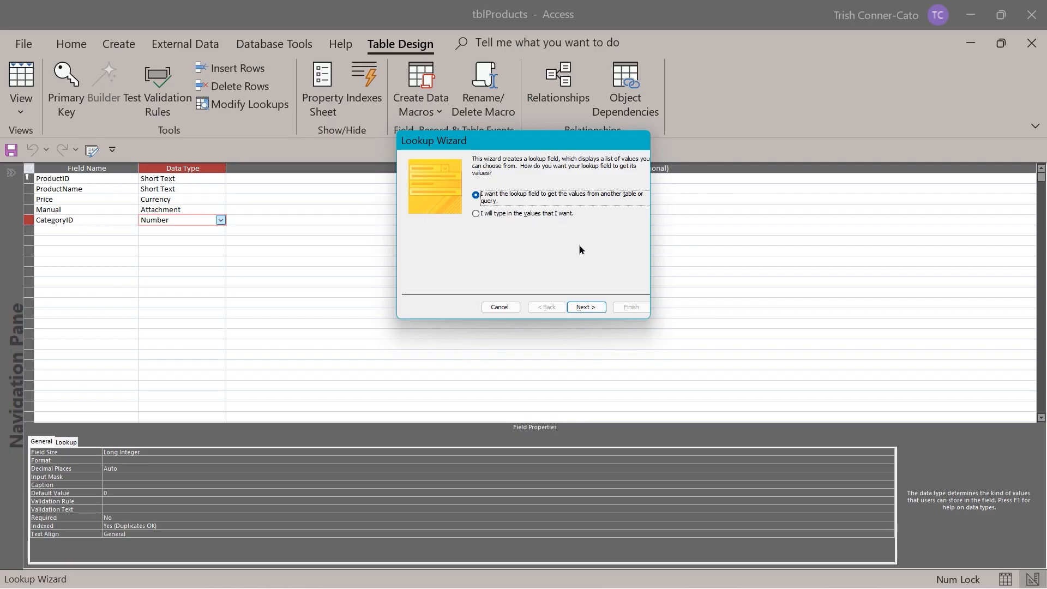
click(570, 308)
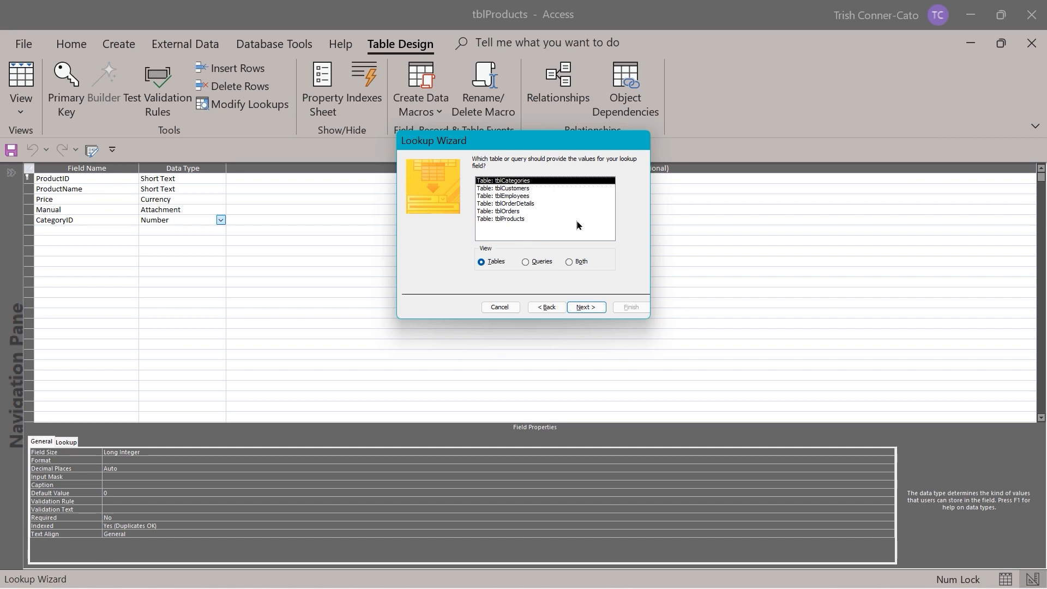
click(585, 308)
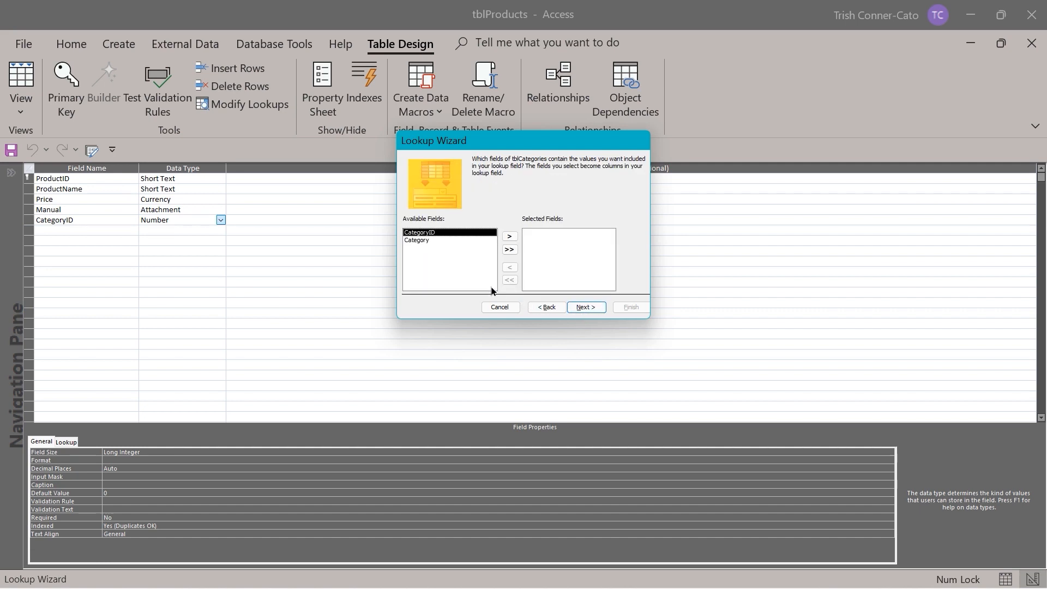
Use Category as the lookup column with no sort order and a hidden key column, finish the lookup and save the table
double_click(417, 240)
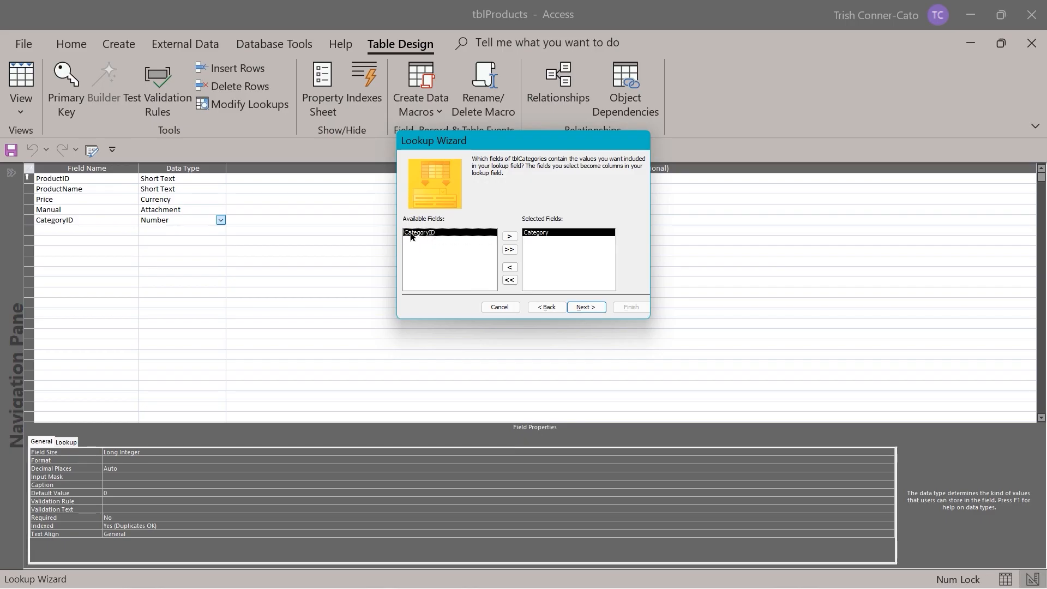
click(592, 308)
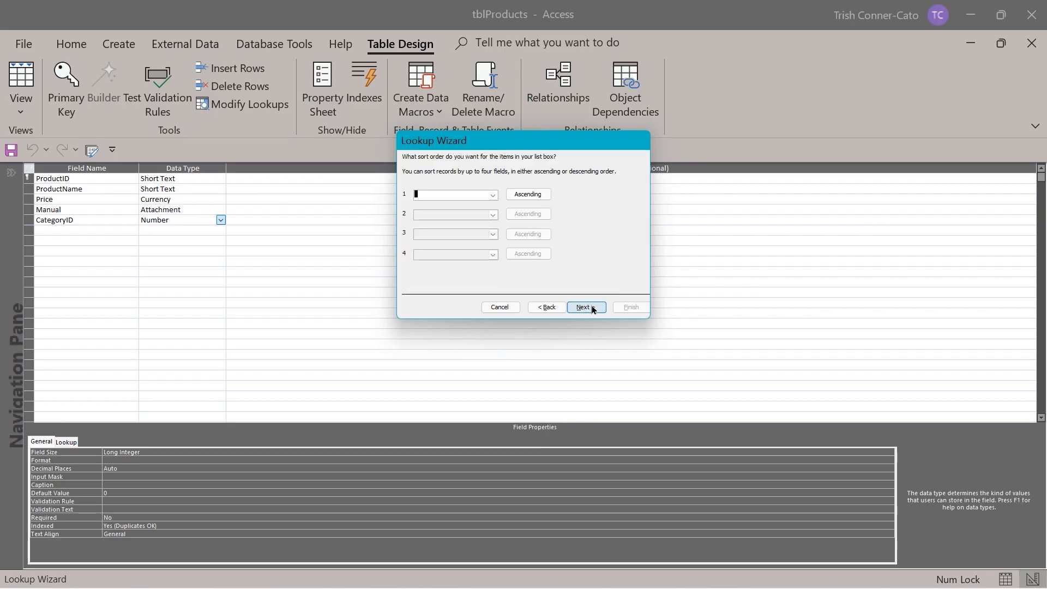
click(592, 307)
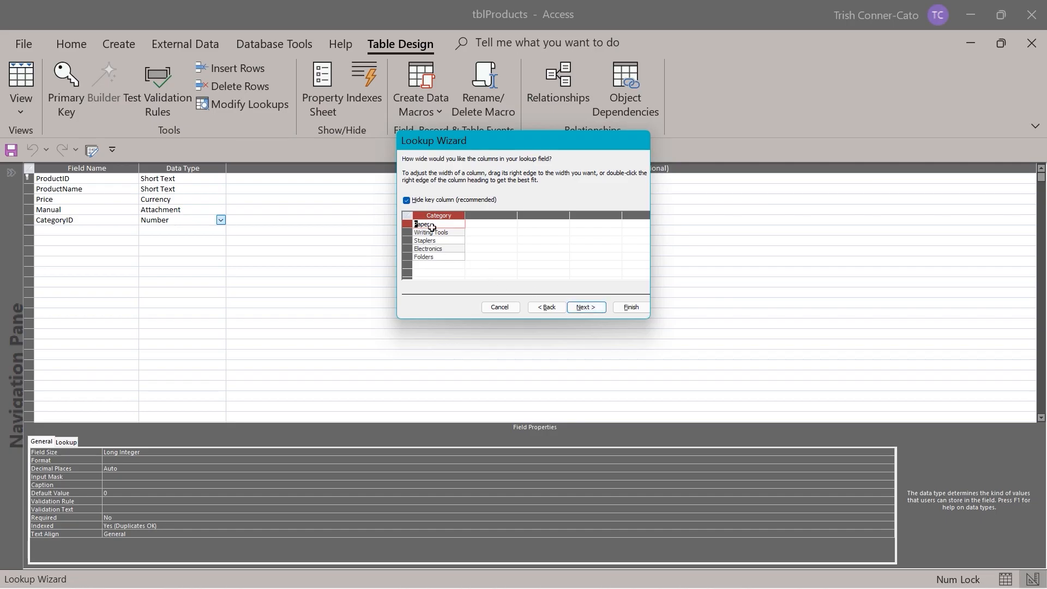
click(591, 308)
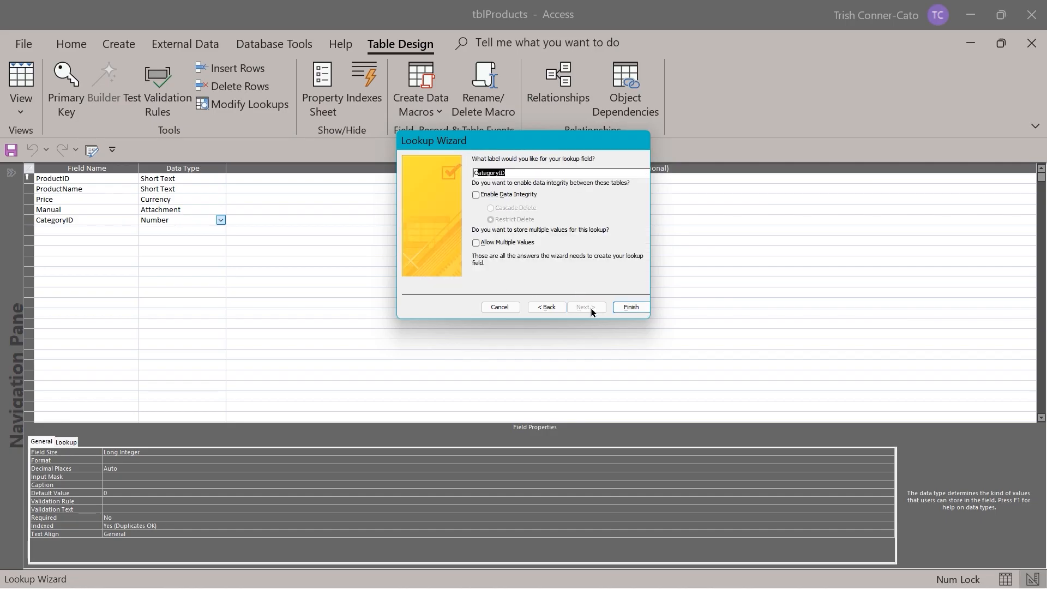
click(627, 308)
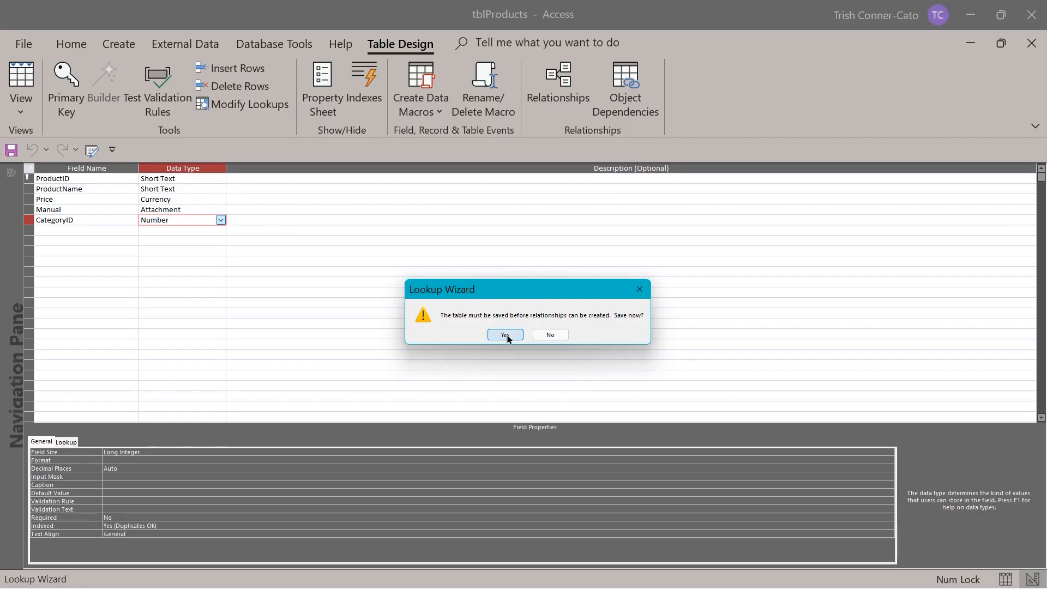
click(505, 335)
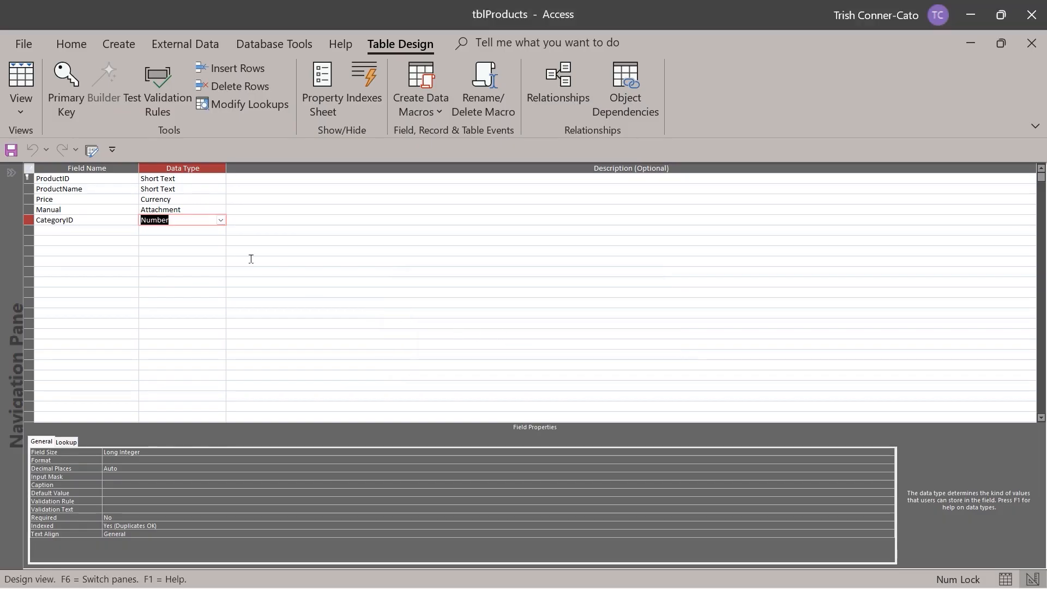
Show tblProducts in Datasheet View and fit the CategoryID column width to its contents
click(21, 112)
click(82, 145)
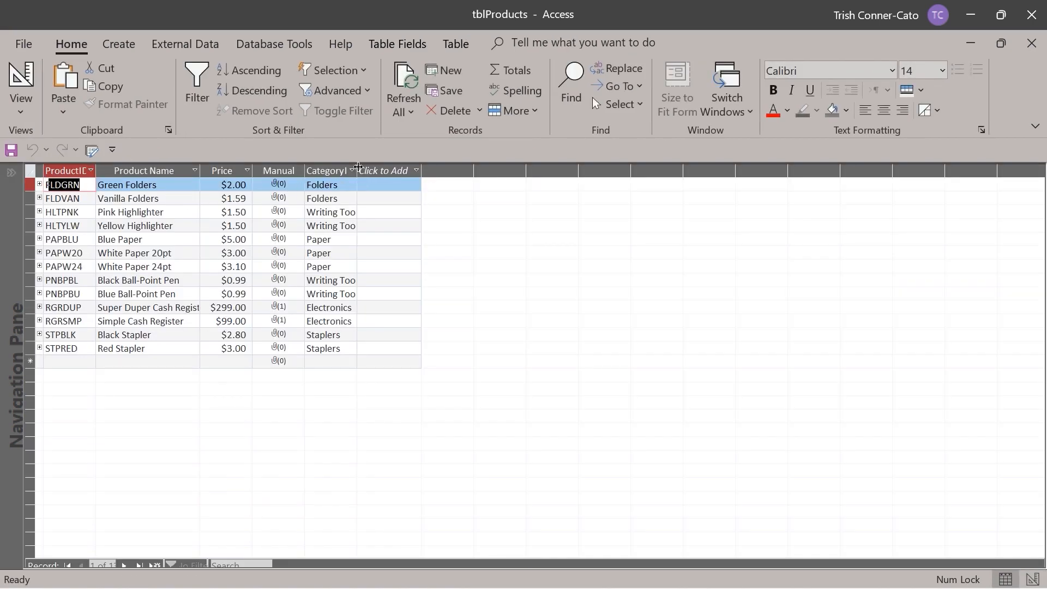
double_click(357, 170)
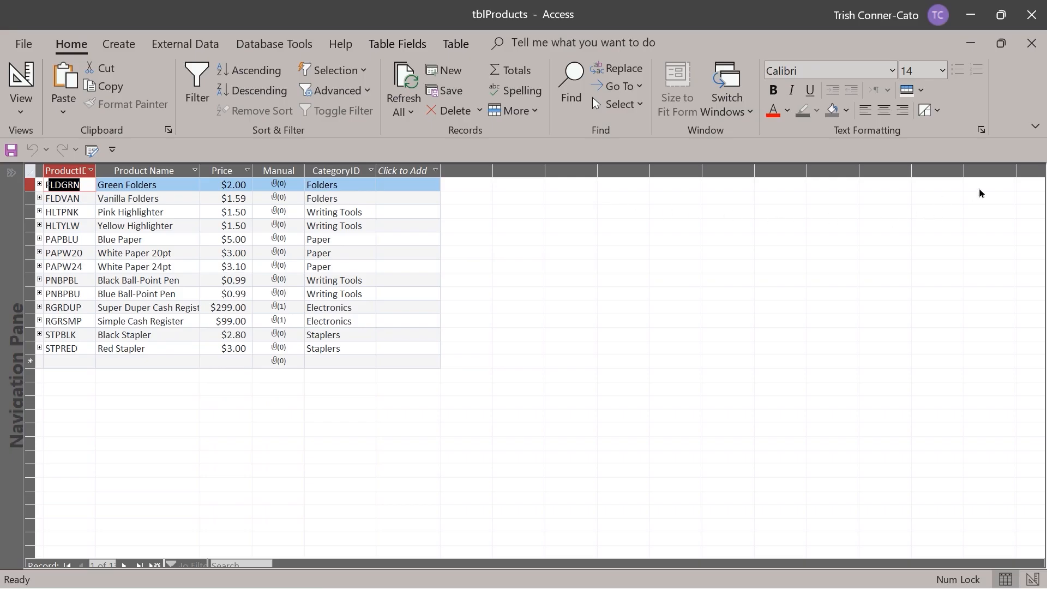
Restore the tblProducts datasheet to a floating window and close it, saving the table's layout changes
click(1000, 42)
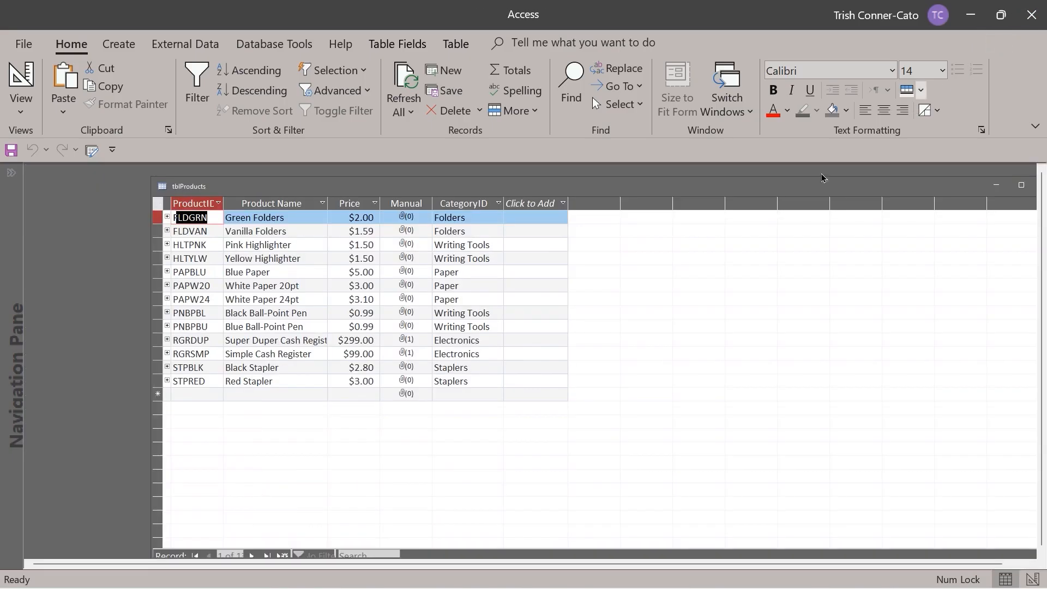
drag(931, 188, 803, 198)
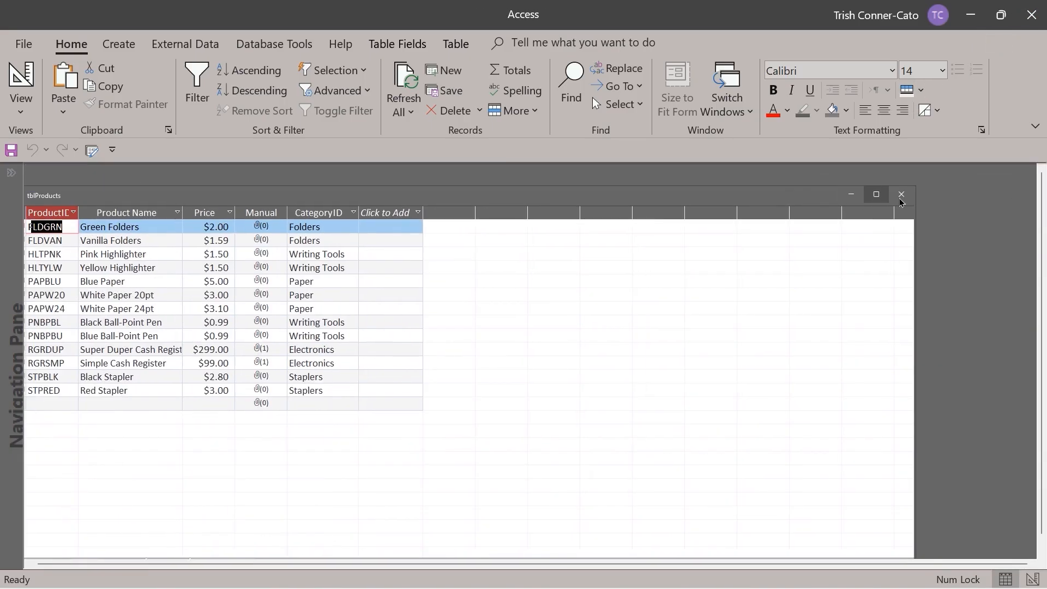
click(900, 194)
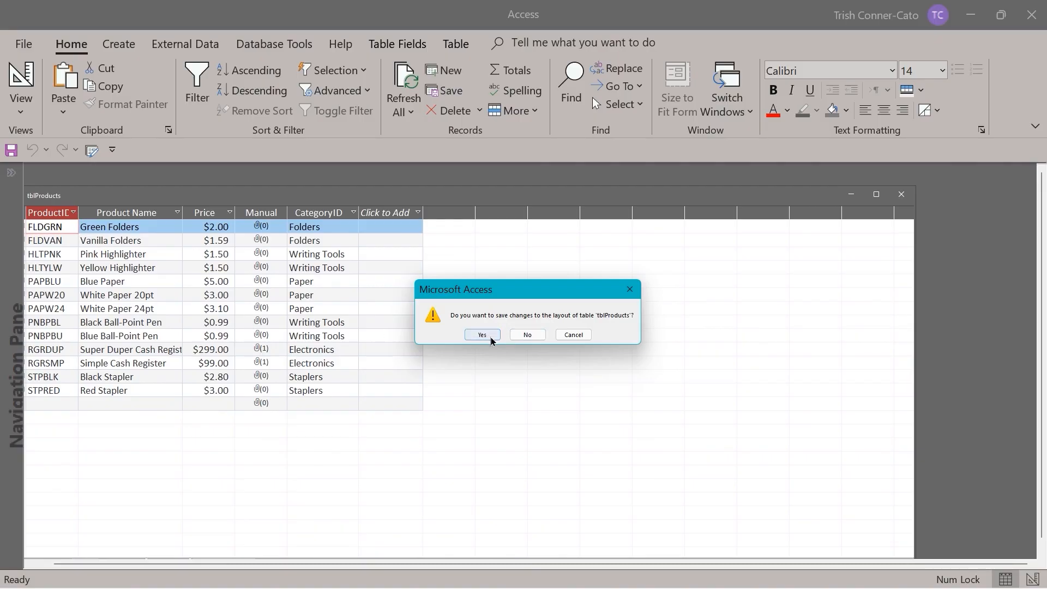
click(490, 338)
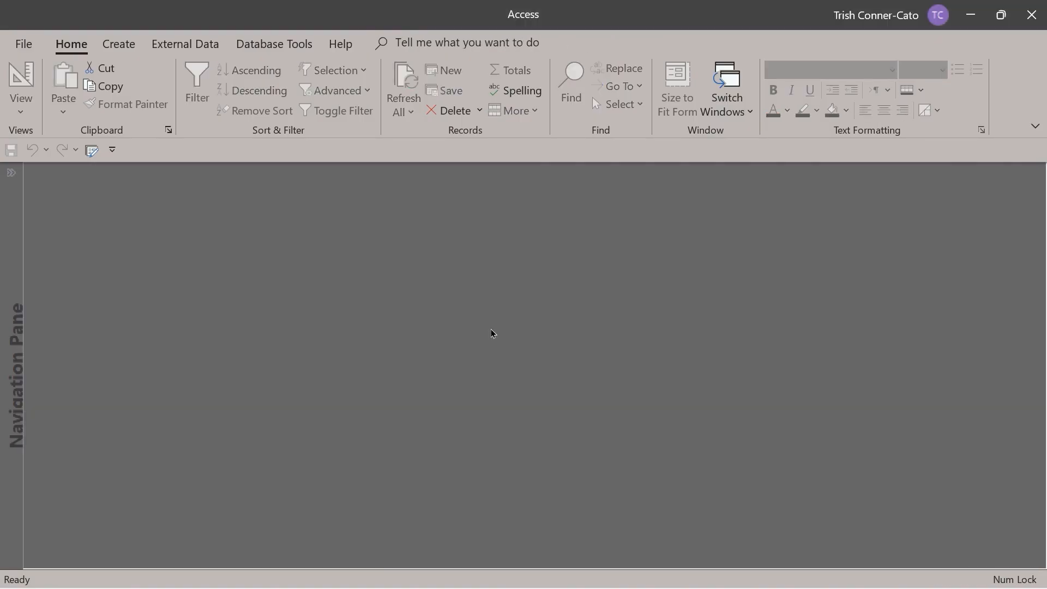
Show the database relationships and place tblProducts below tblOrderDetails to expose its join line to tblCategories
click(258, 44)
click(206, 93)
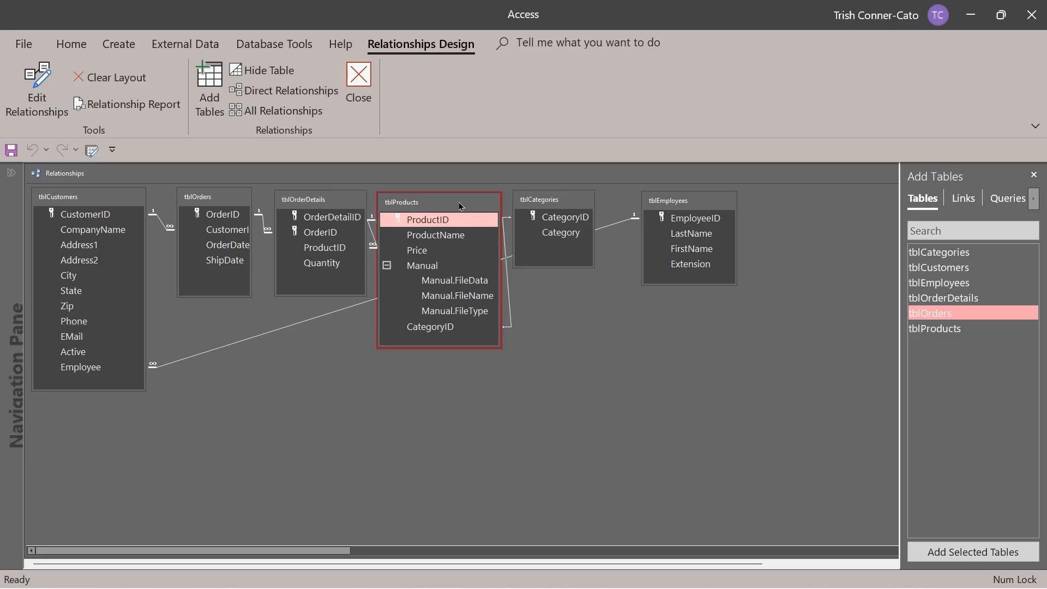
drag(459, 206, 312, 336)
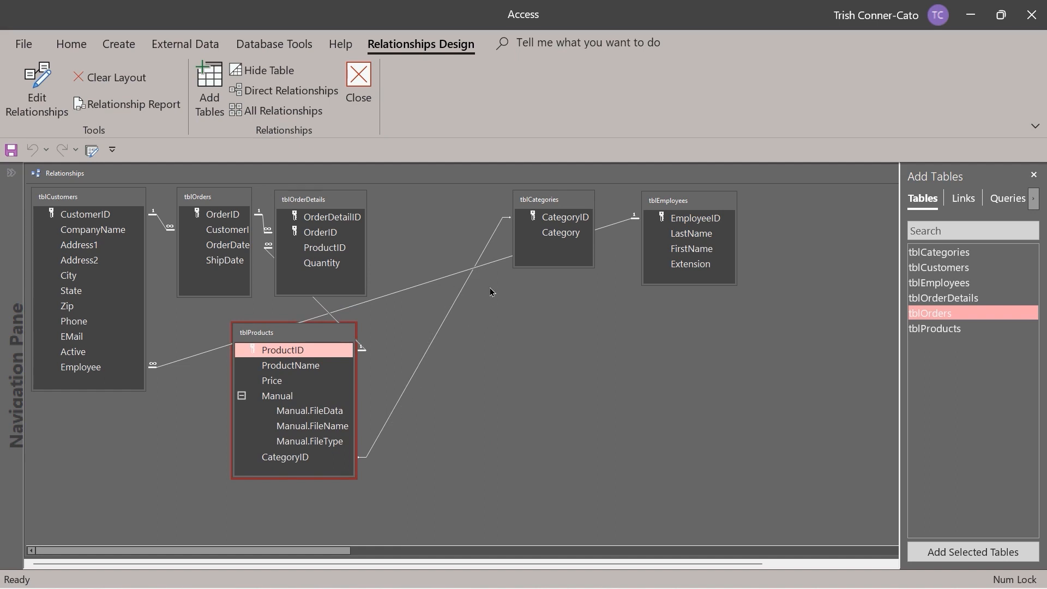
Edit the CategoryID relationship between tblCategories and tblProducts to enforce referential integrity and cascade updates of related fields
click(420, 365)
right_click(419, 364)
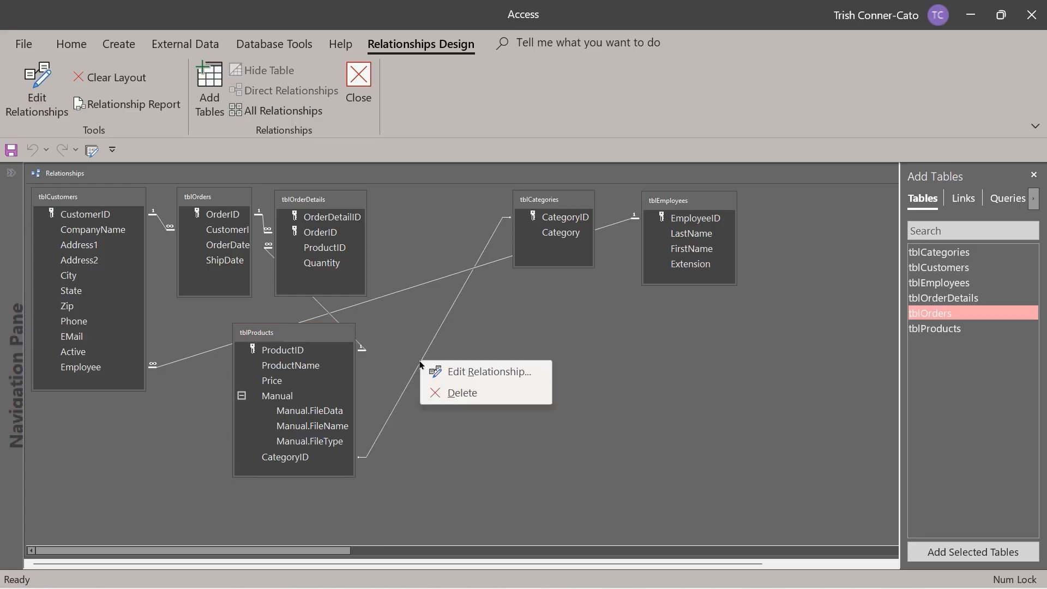
click(452, 373)
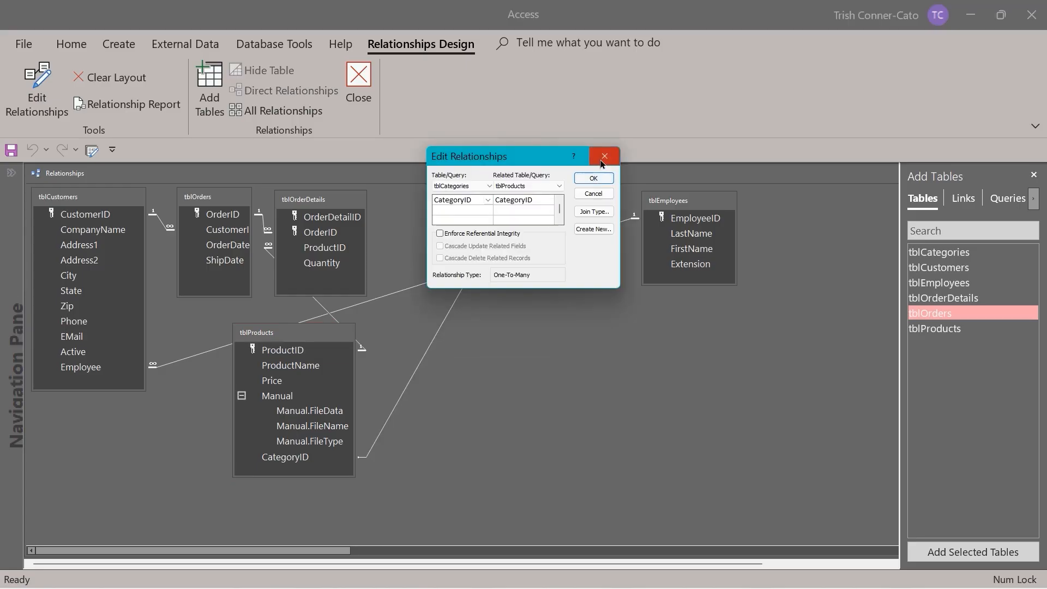
click(439, 233)
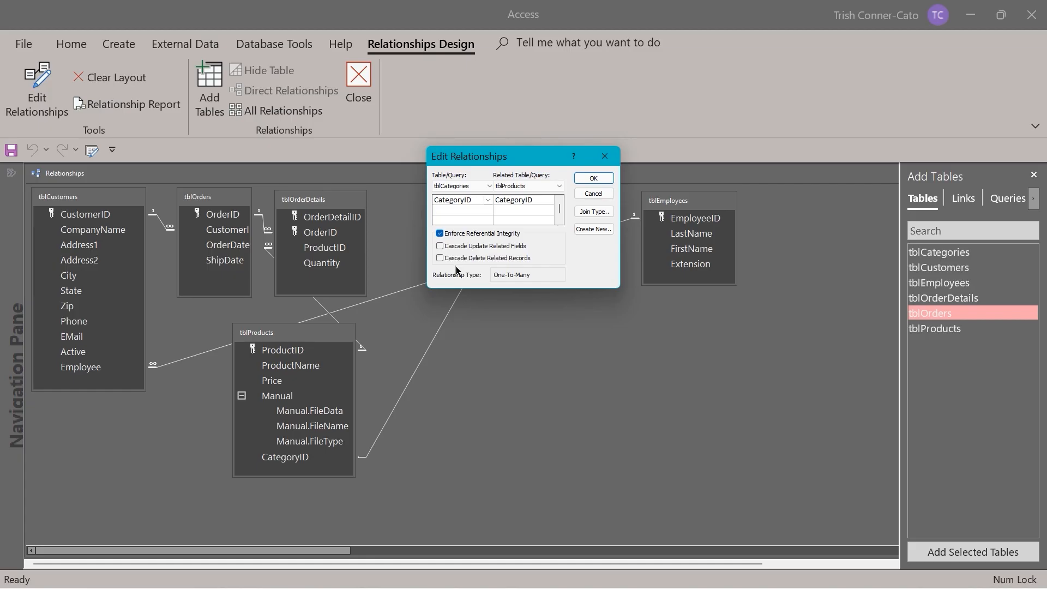
click(439, 246)
click(603, 181)
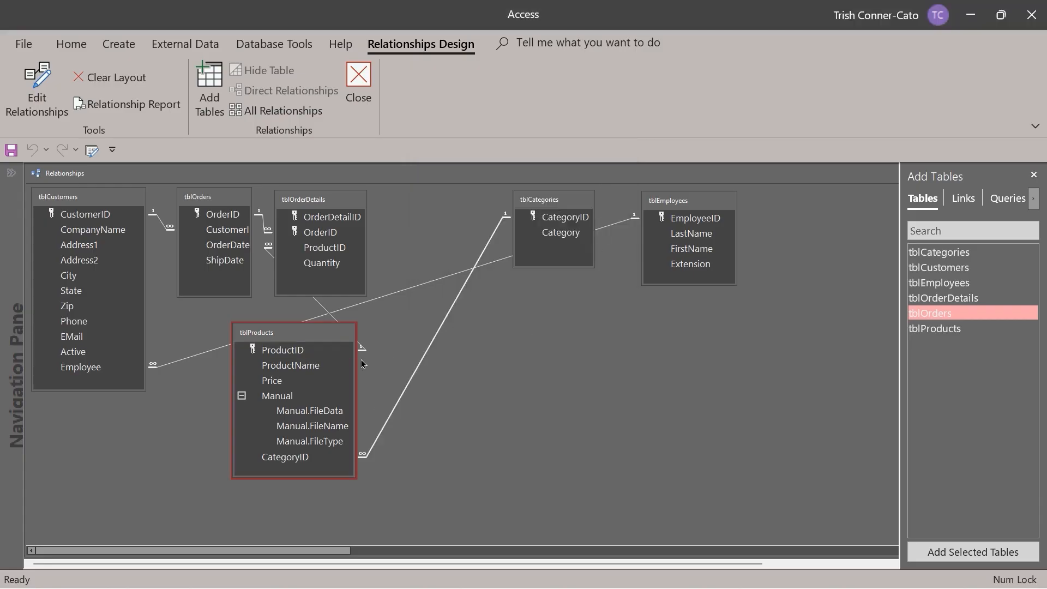
Line up tblProducts, tblCategories and tblEmployees in a row after tblOrderDetails, and close the relationships, saving the layout
drag(345, 330, 489, 202)
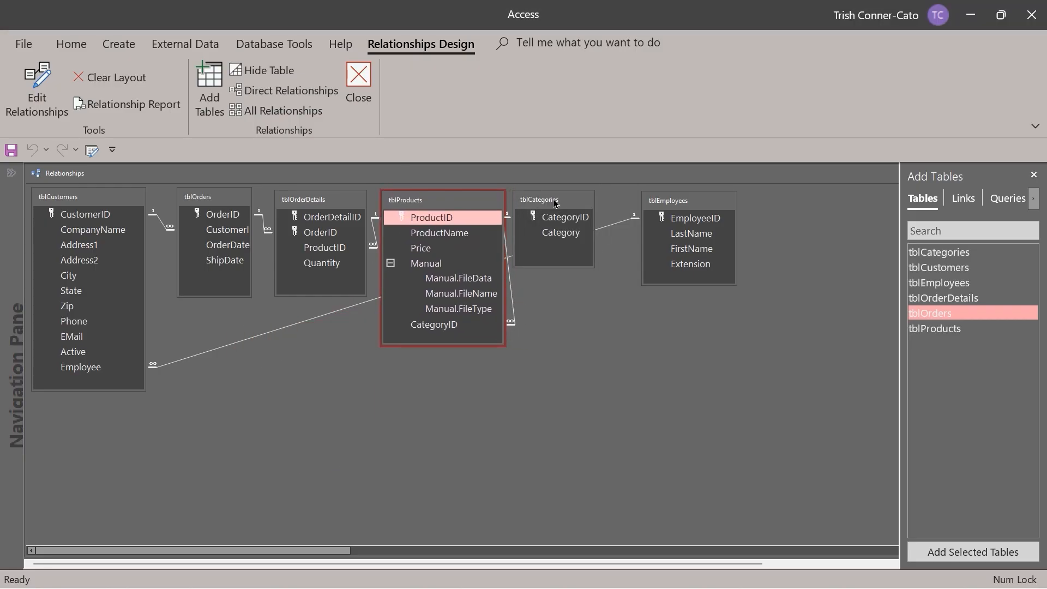
drag(557, 201, 575, 203)
drag(679, 200, 686, 198)
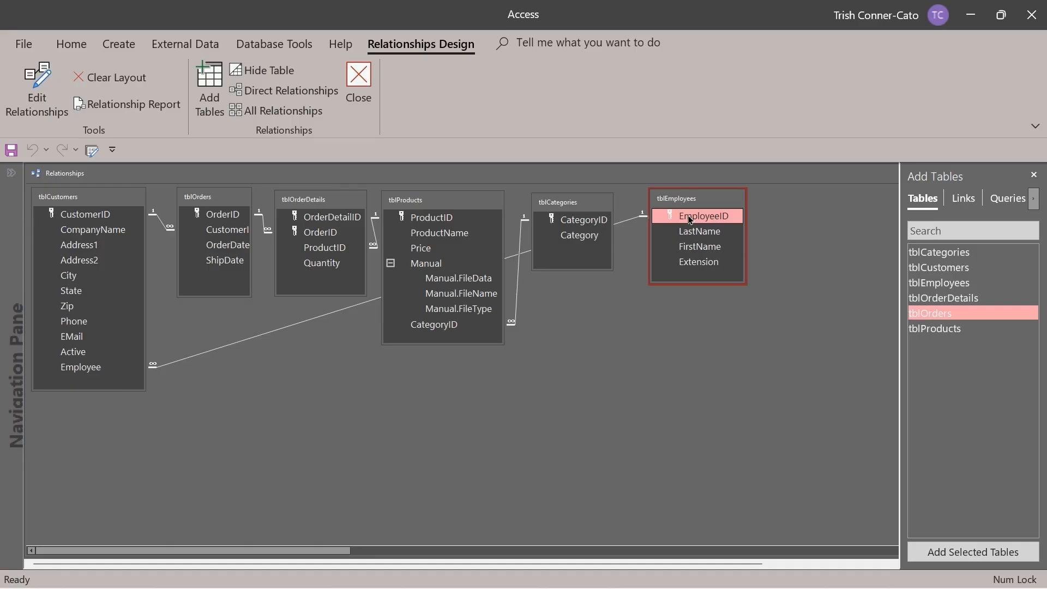
drag(577, 202, 594, 206)
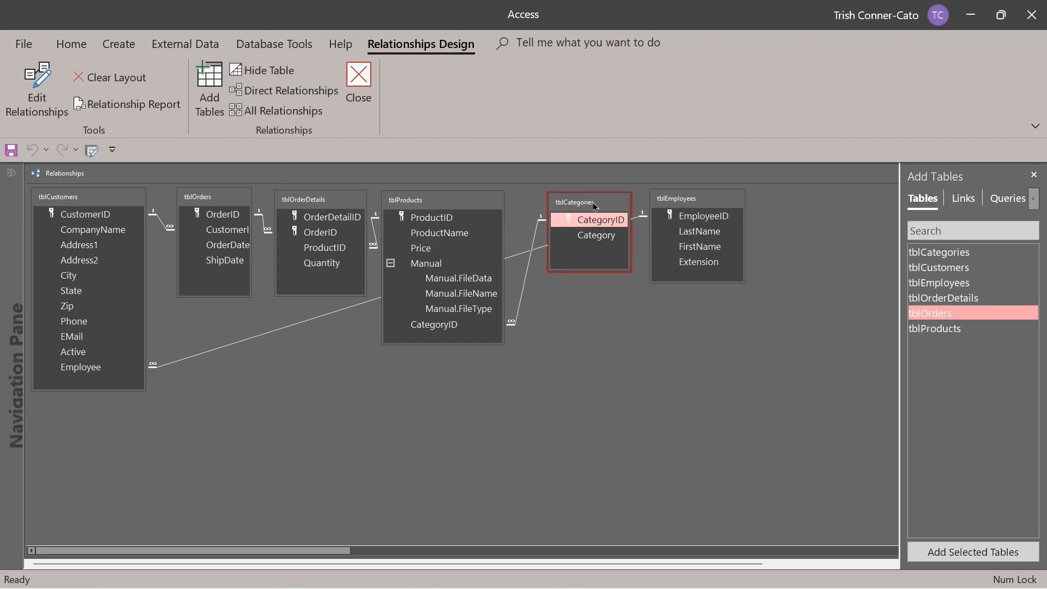
click(359, 82)
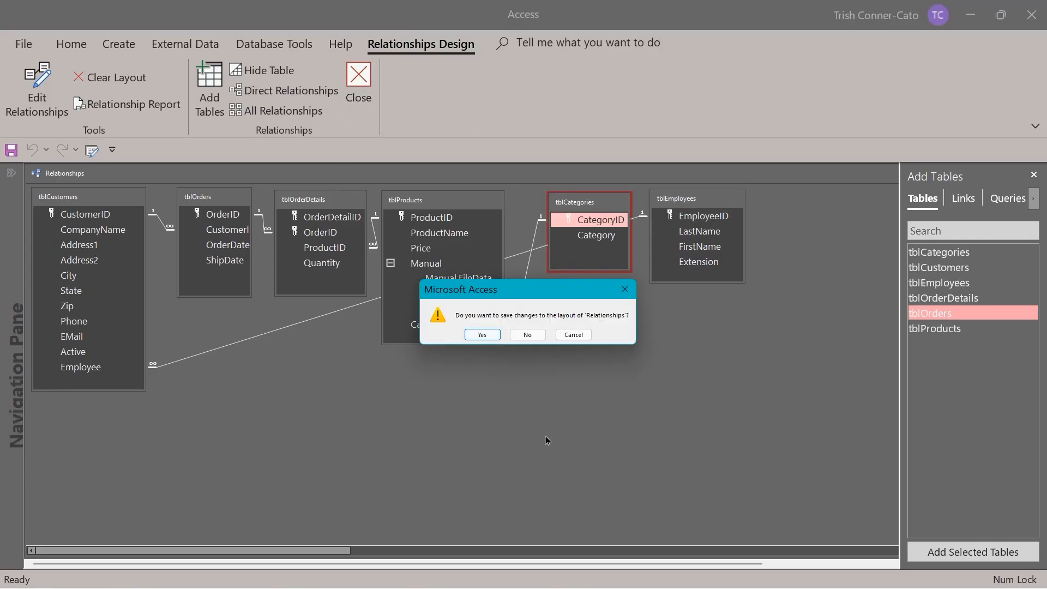
click(482, 335)
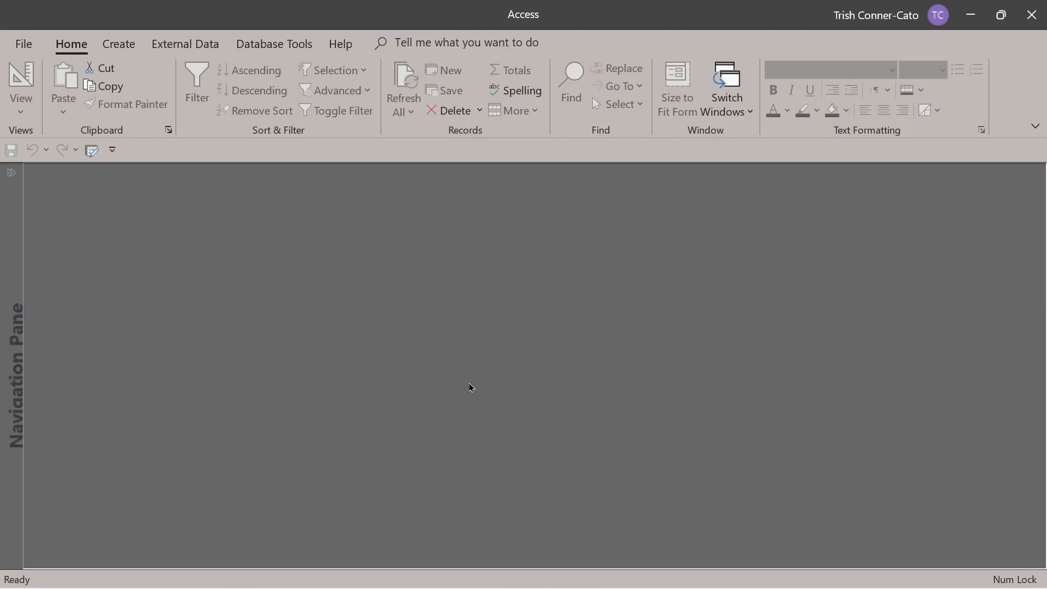
Reopen the relationships, place tblEmployees below the row of tables, and space tblProducts and tblCategories farther apart from tblOrderDetails
click(280, 50)
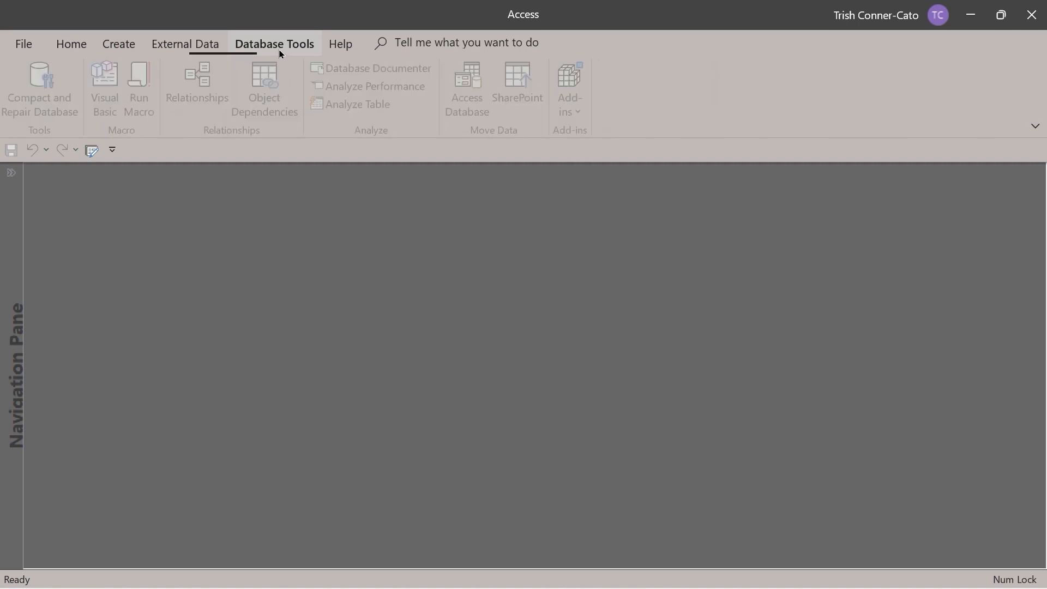
click(216, 96)
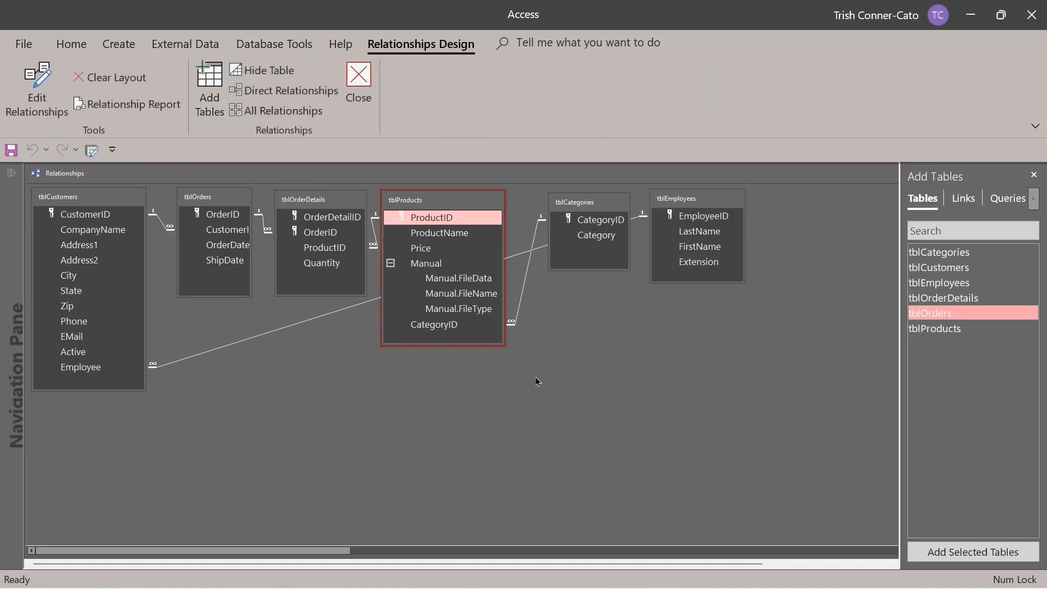
drag(682, 201, 596, 357)
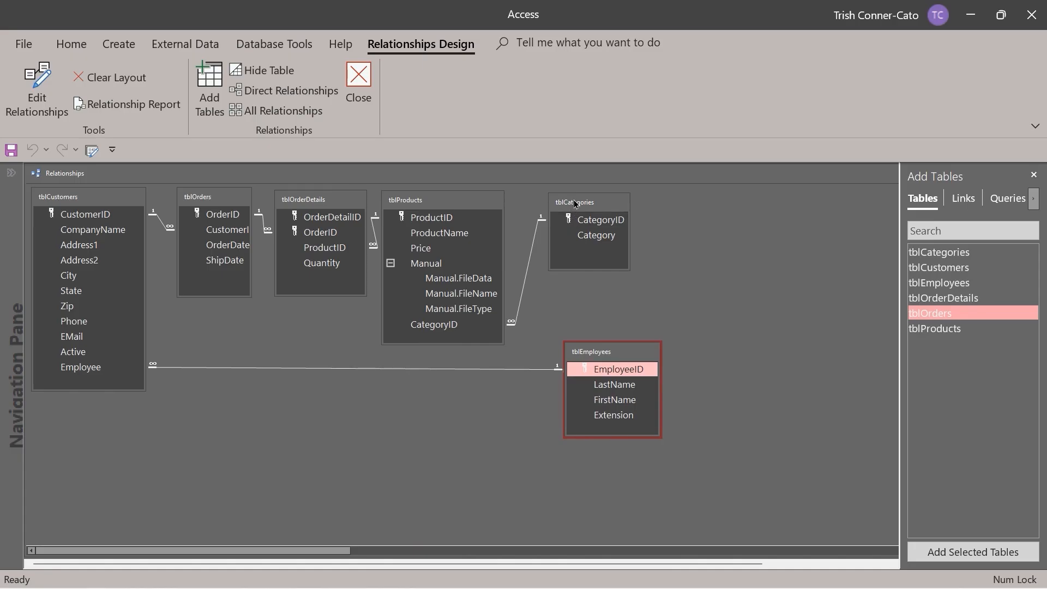
drag(578, 204, 684, 204)
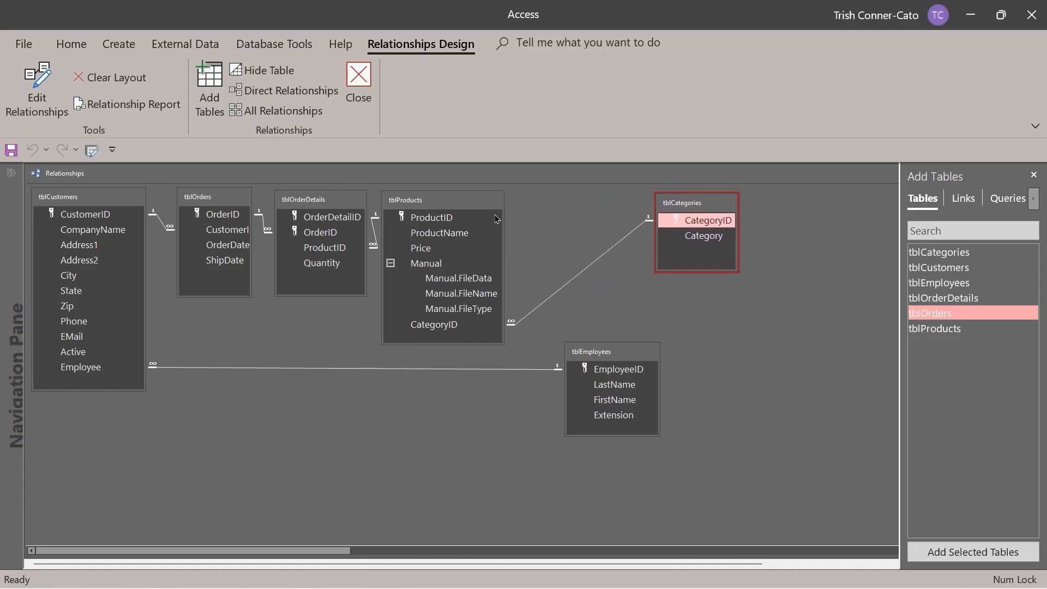
drag(477, 211, 539, 221)
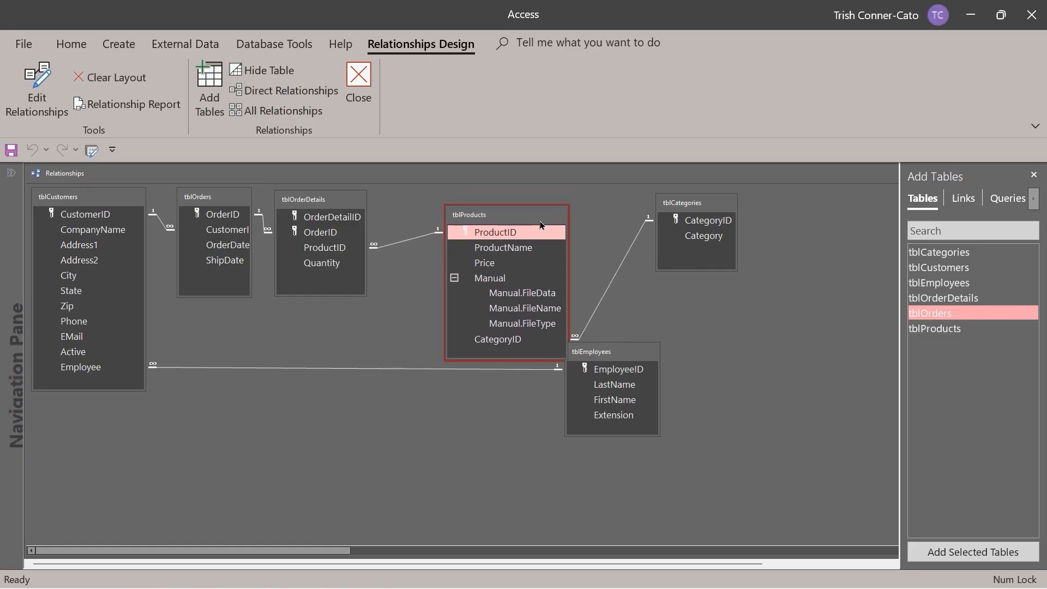
drag(671, 208, 699, 205)
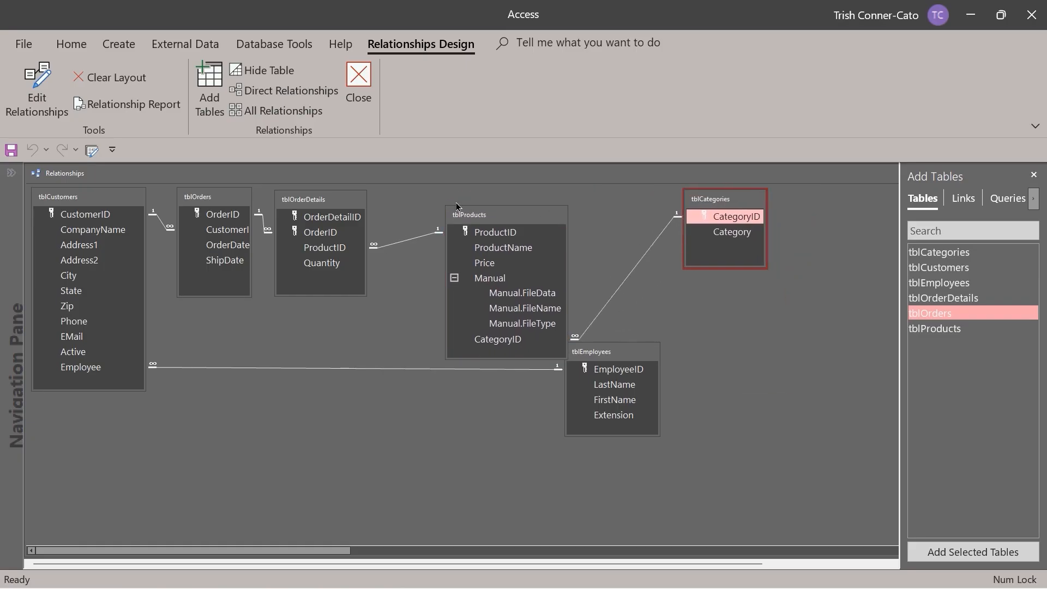
drag(504, 223, 532, 205)
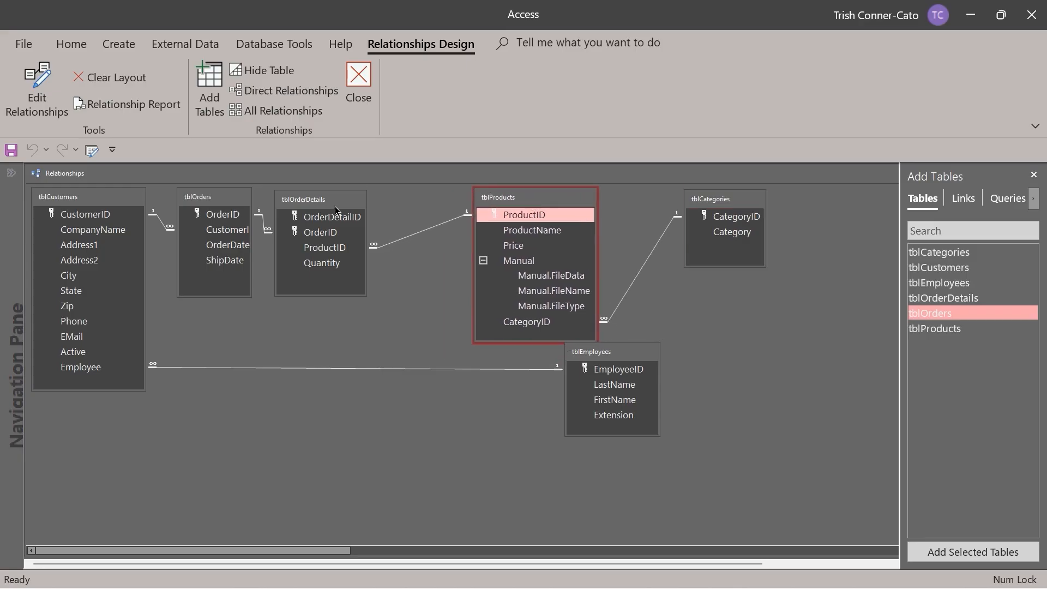
Place tblOrderDetails slightly lower, midway between tblOrders and tblProducts, and close the relationships, saving the layout
drag(332, 205, 355, 207)
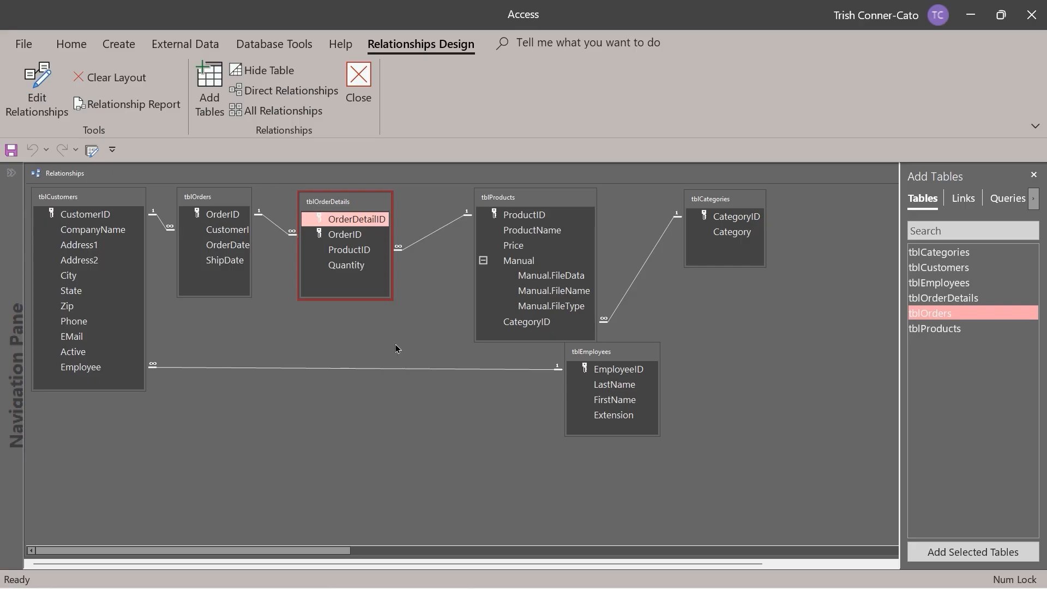
drag(354, 204, 368, 224)
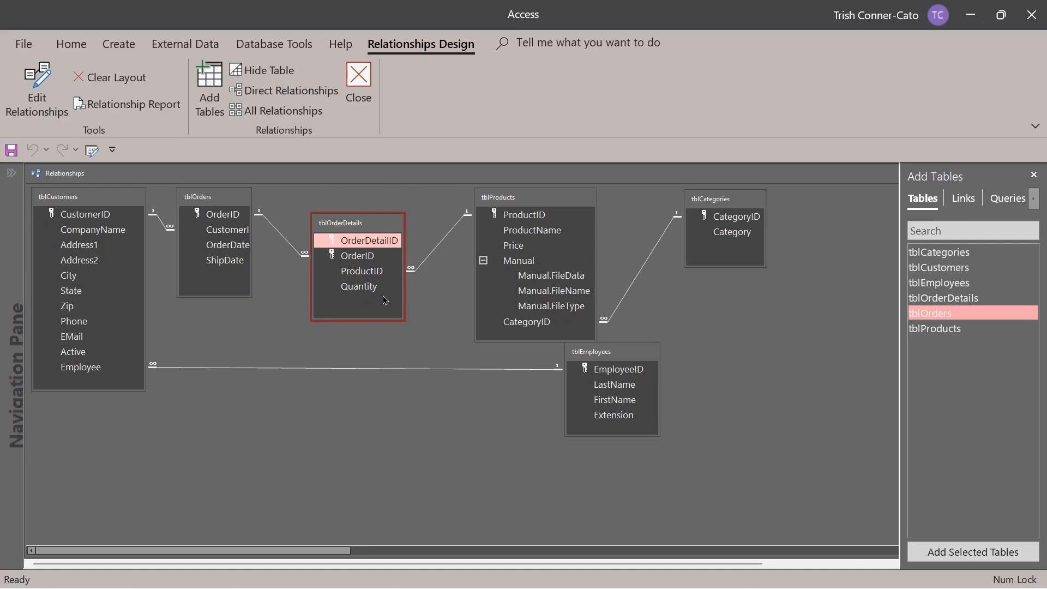
drag(368, 223, 381, 288)
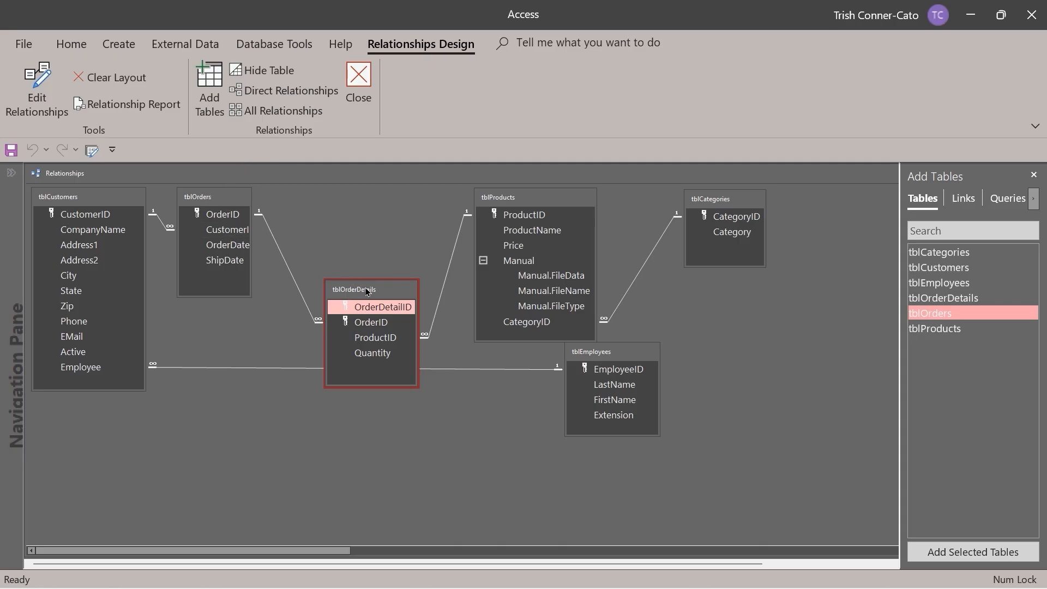
drag(366, 291, 360, 299)
drag(359, 247, 356, 264)
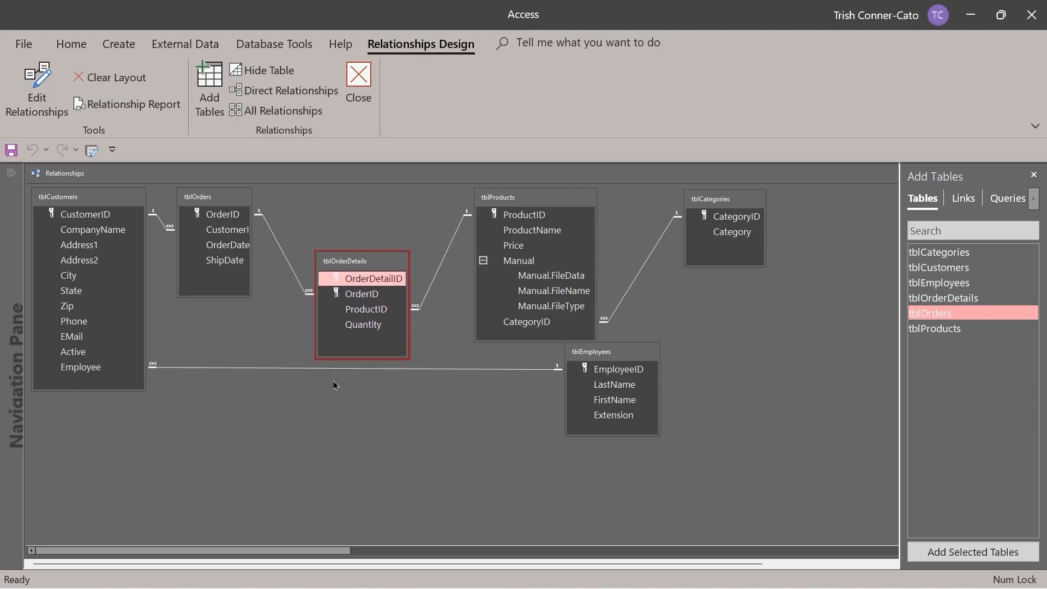
click(358, 89)
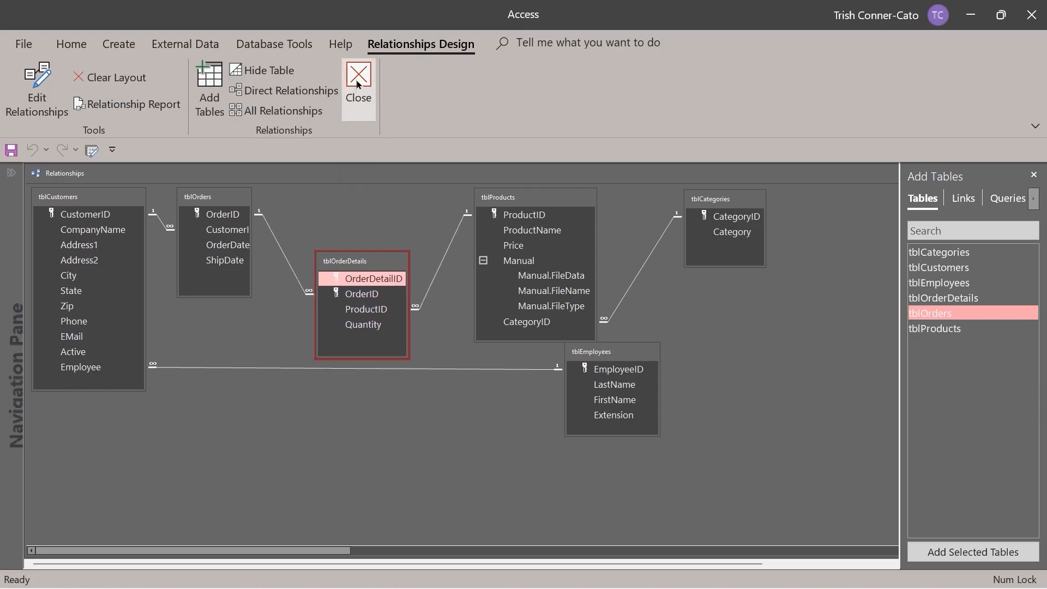
click(480, 334)
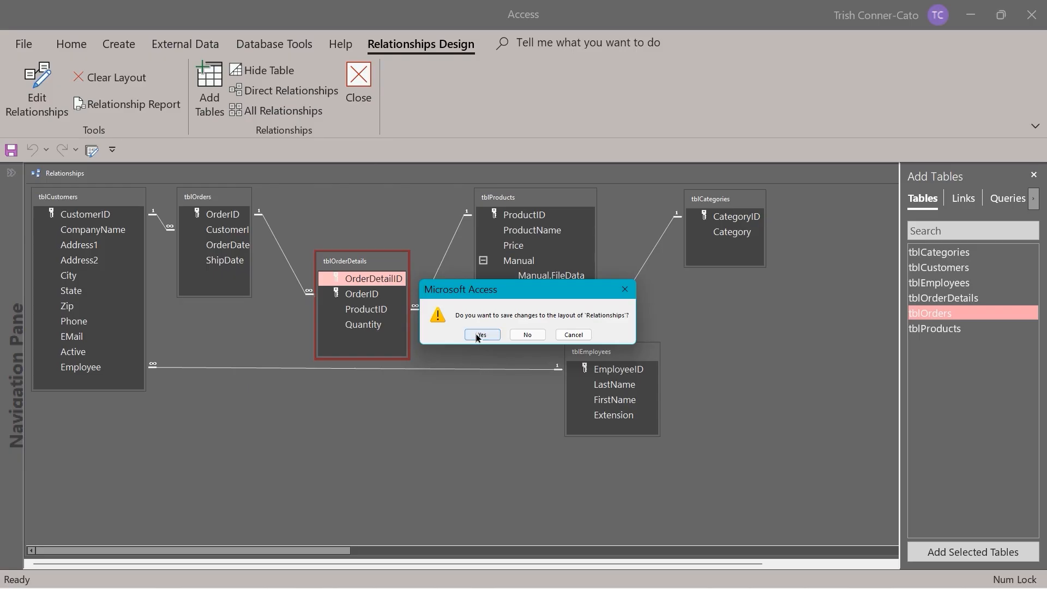